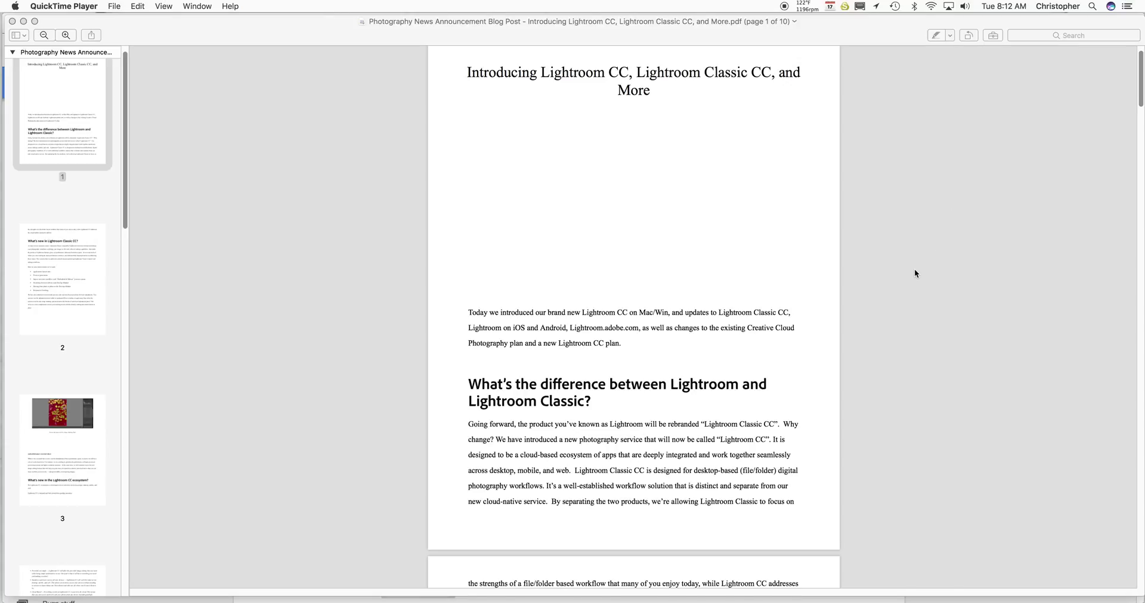
Highlight "Lightroom Classic CC" and "Lightroom CC" in the announcement's title for reference, and clear the text selection.
{"action": "scroll", "coordinate": [915, 275], "scroll_direction": "down", "scroll_amount": 2}
{"action": "scroll", "coordinate": [915, 274], "scroll_direction": "up", "scroll_amount": 3}
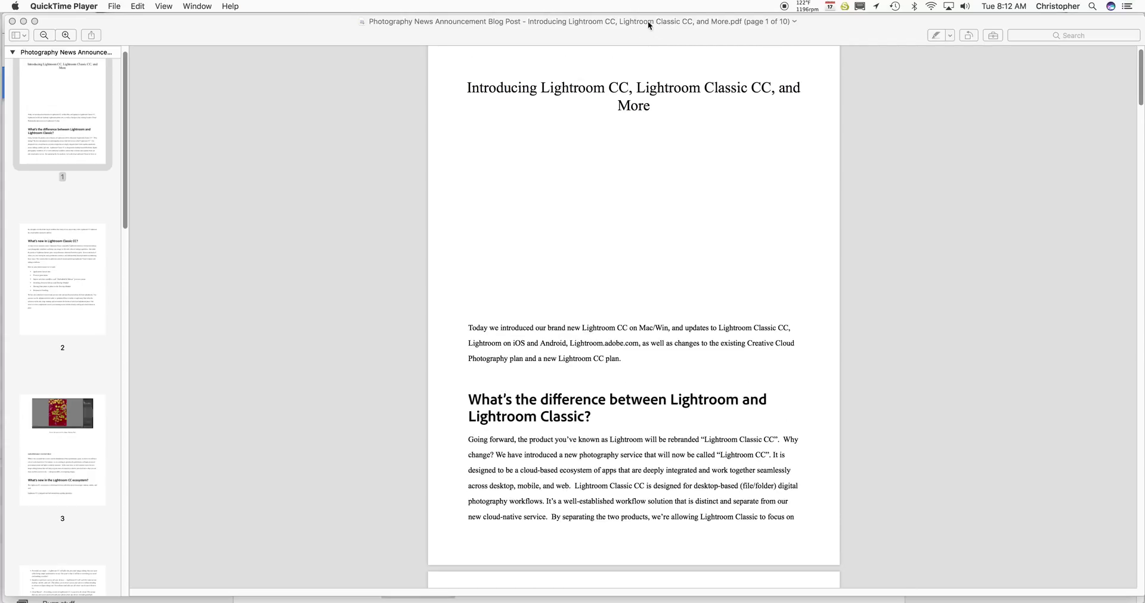
{"action": "left_click", "coordinate": [719, 85]}
{"action": "left_click_drag", "start_coordinate": [770, 87], "coordinate": [636, 88]}
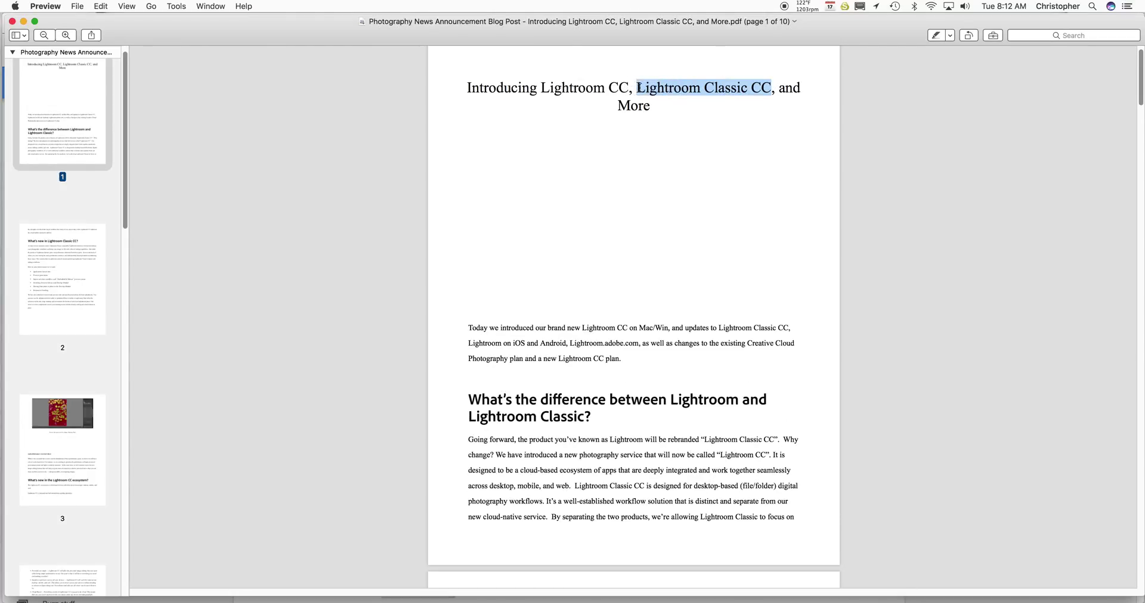
{"action": "left_click", "coordinate": [679, 108]}
{"action": "left_click_drag", "start_coordinate": [630, 88], "coordinate": [541, 89]}
{"action": "left_click", "coordinate": [689, 145]}
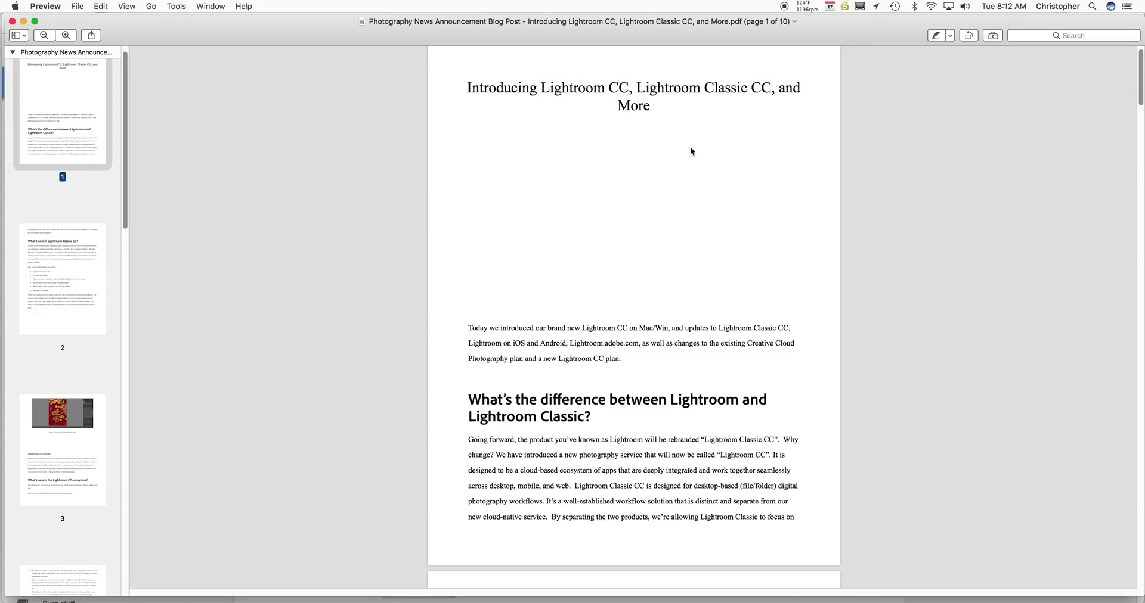
Read the section on the difference between Lightroom and Lightroom Classic, continuing to the Lightroom Classic CC news on page 2.
{"action": "scroll", "coordinate": [689, 145], "scroll_direction": "down", "scroll_amount": 3}
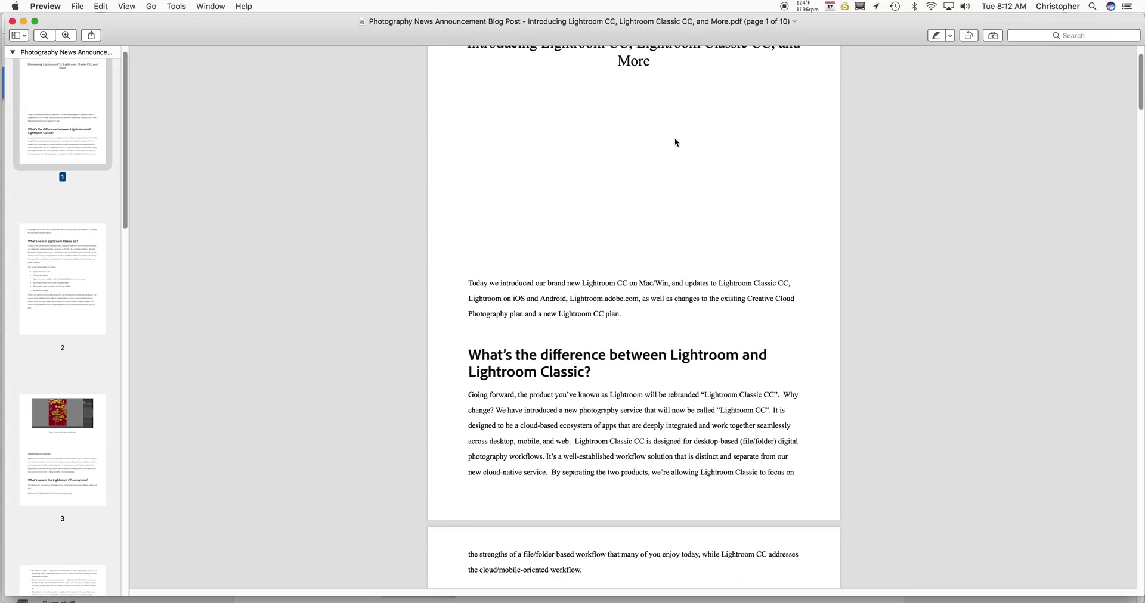
{"action": "scroll", "coordinate": [685, 367], "scroll_direction": "down", "scroll_amount": 4}
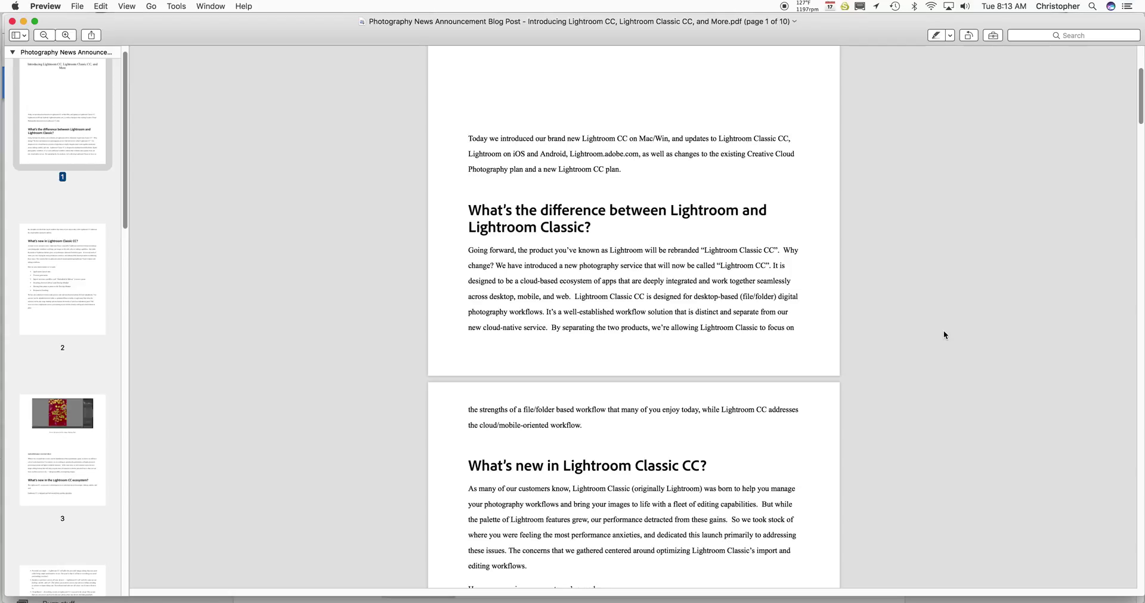
{"action": "scroll", "coordinate": [943, 332], "scroll_direction": "down", "scroll_amount": 1}
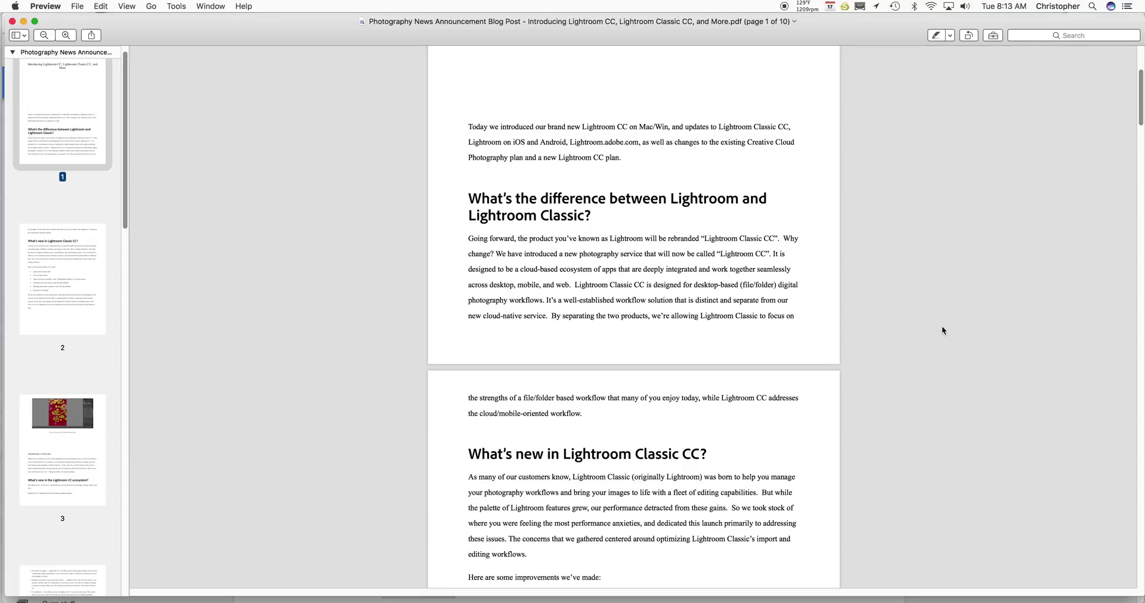
{"action": "scroll", "coordinate": [939, 325], "scroll_direction": "down", "scroll_amount": 3}
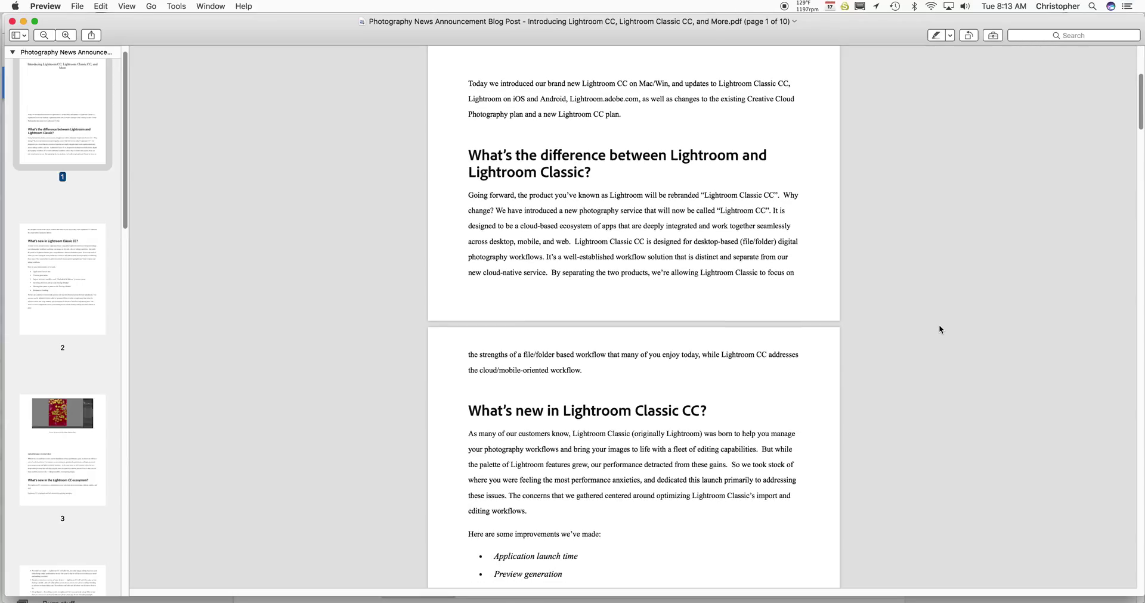
{"action": "scroll", "coordinate": [936, 321], "scroll_direction": "down", "scroll_amount": 2}
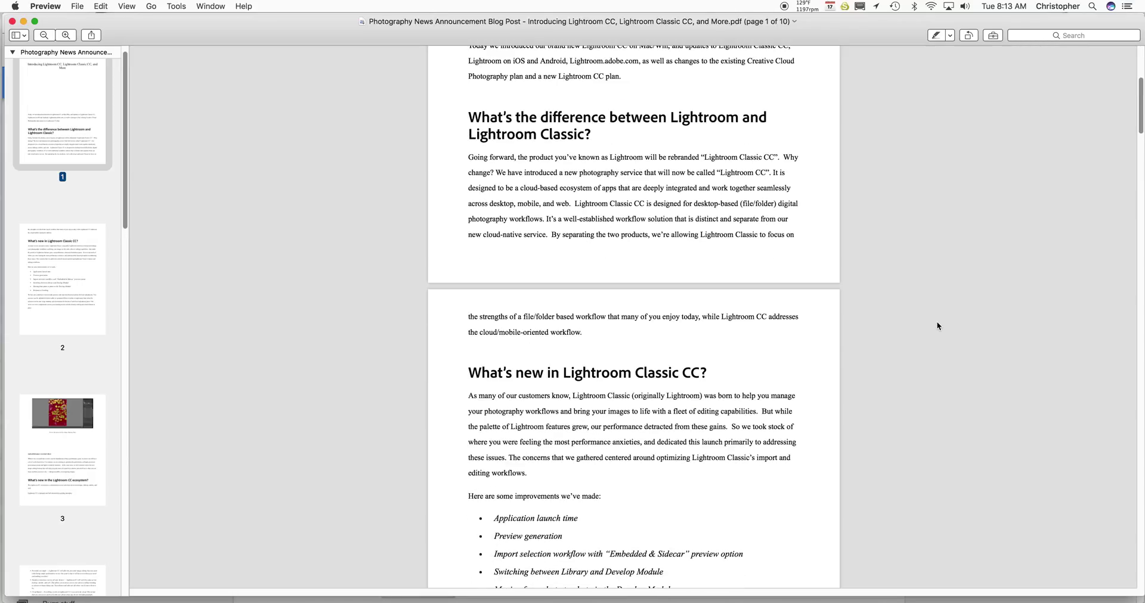
{"action": "scroll", "coordinate": [834, 299], "scroll_direction": "down", "scroll_amount": 5}
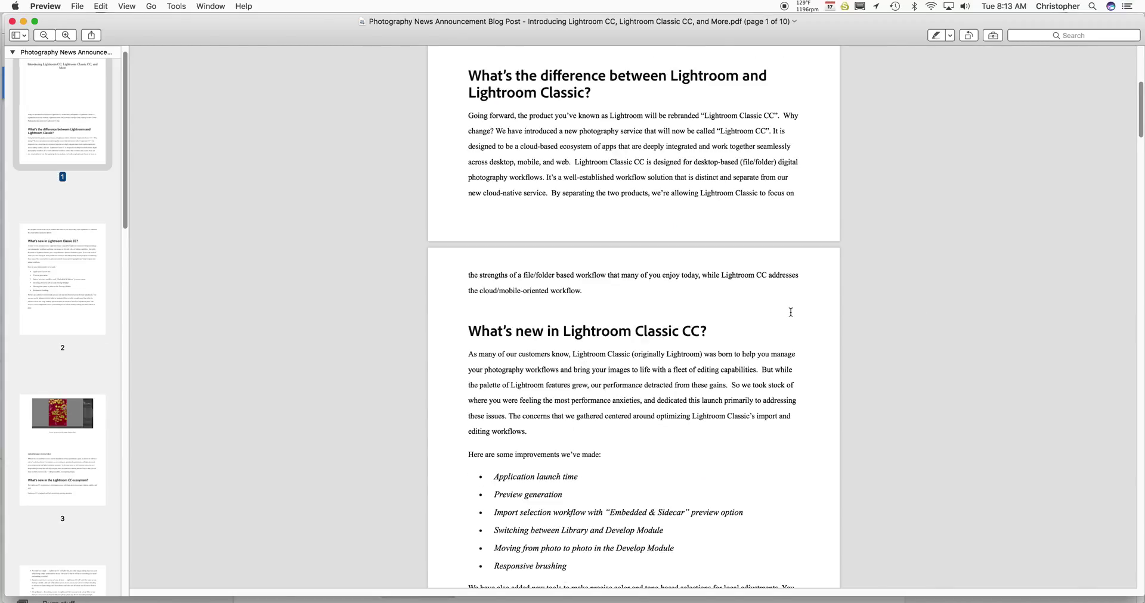
{"action": "scroll", "coordinate": [792, 303], "scroll_direction": "down", "scroll_amount": 6}
{"action": "scroll", "coordinate": [791, 312], "scroll_direction": "down", "scroll_amount": 3}
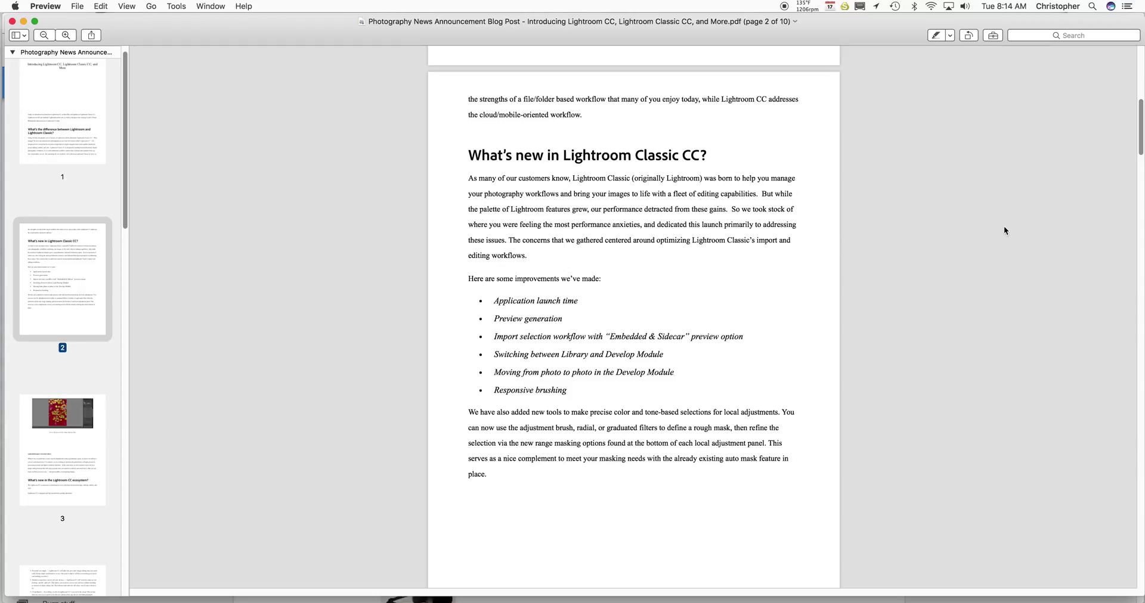
Check the Mac's hardware overview in About This Mac and close it.
{"action": "left_click", "coordinate": [15, 5]}
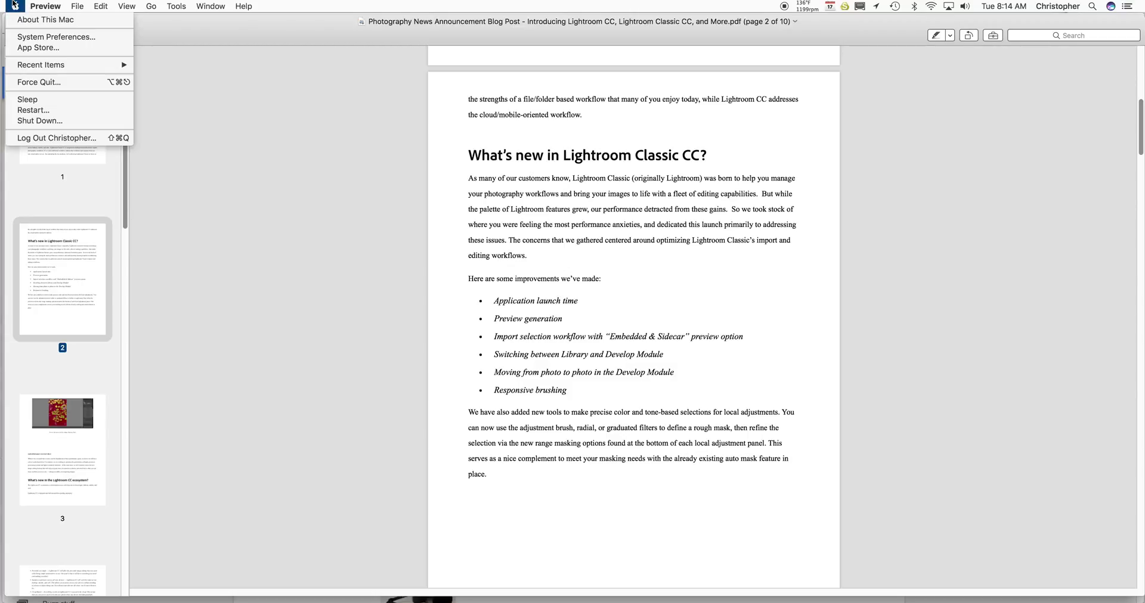
{"action": "left_click", "coordinate": [24, 20]}
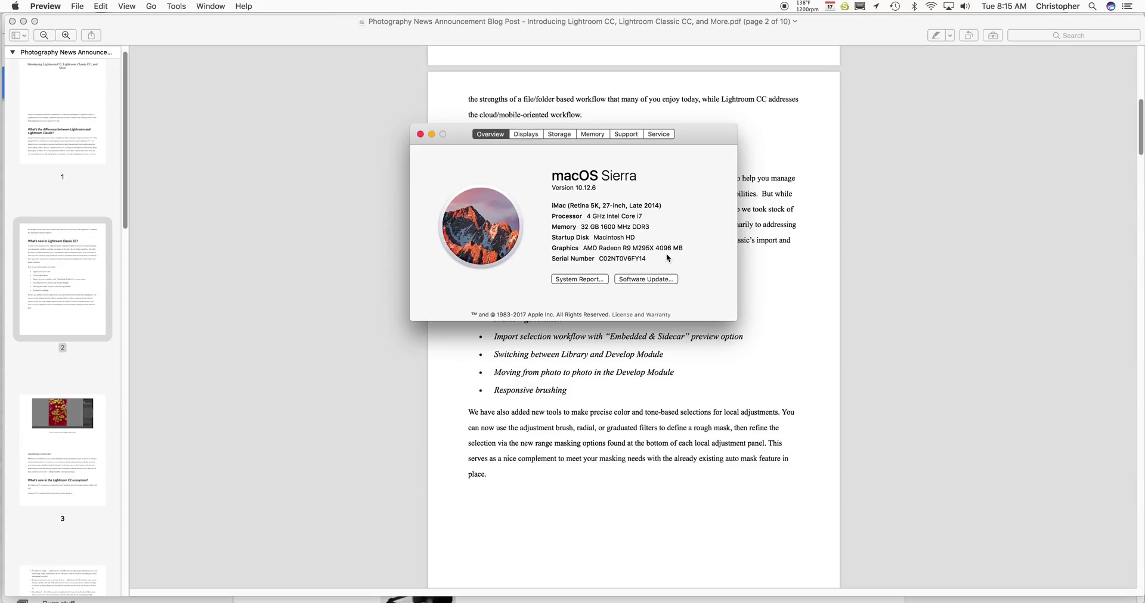
{"action": "left_click", "coordinate": [420, 134]}
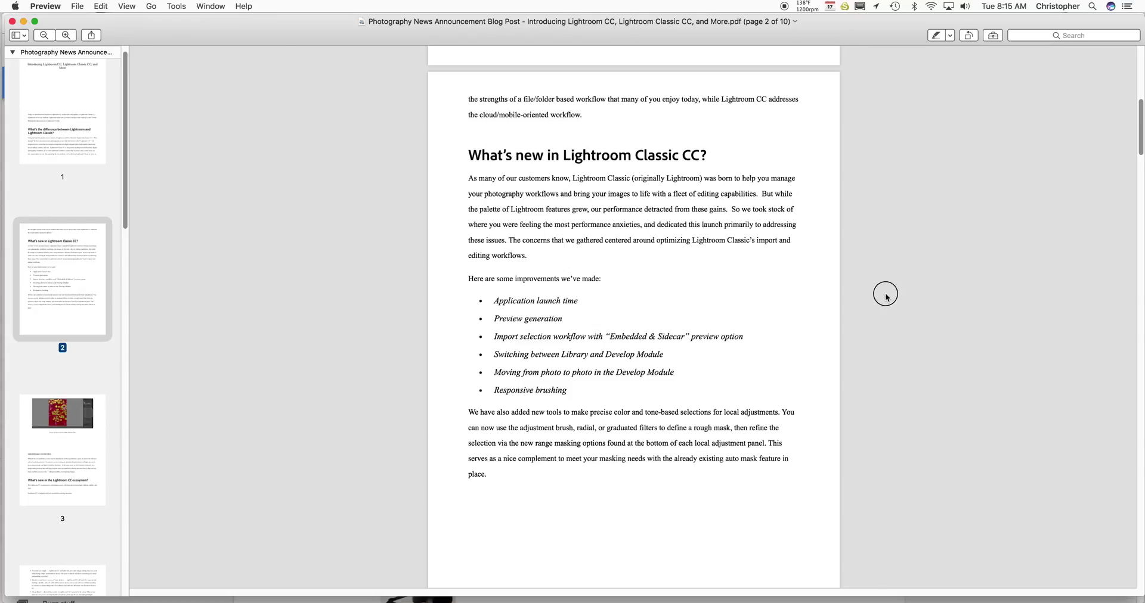
Switch to the browser window with the mail inbox and return to the announcement PDF in Preview.
{"action": "key", "text": "ctrl+Up"}
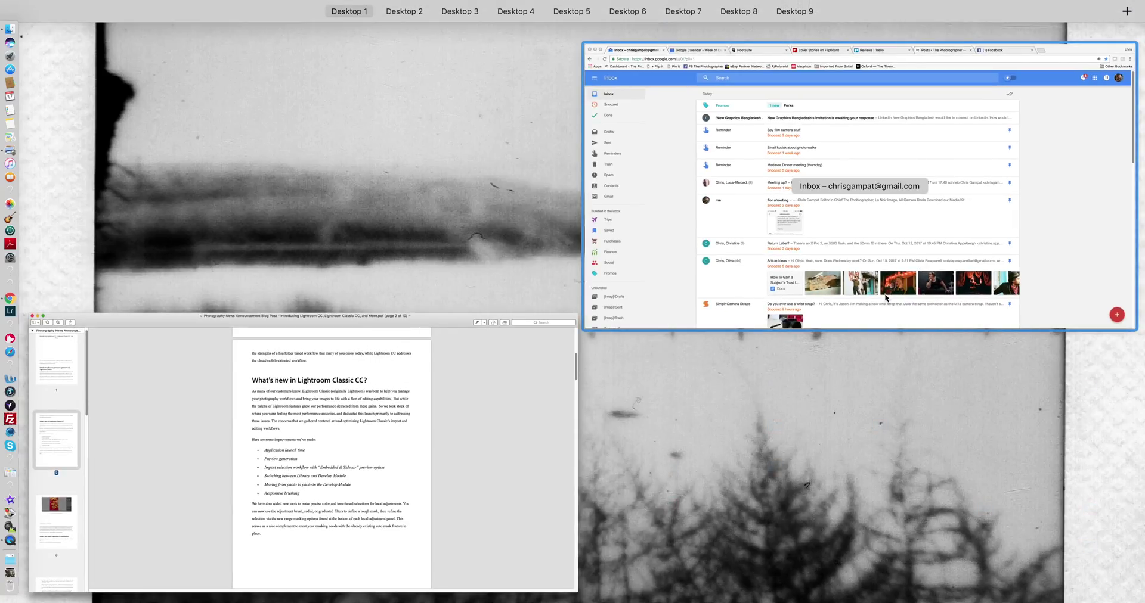
{"action": "left_click", "coordinate": [786, 180]}
{"action": "key", "text": "ctrl+Up"}
{"action": "left_click", "coordinate": [481, 457]}
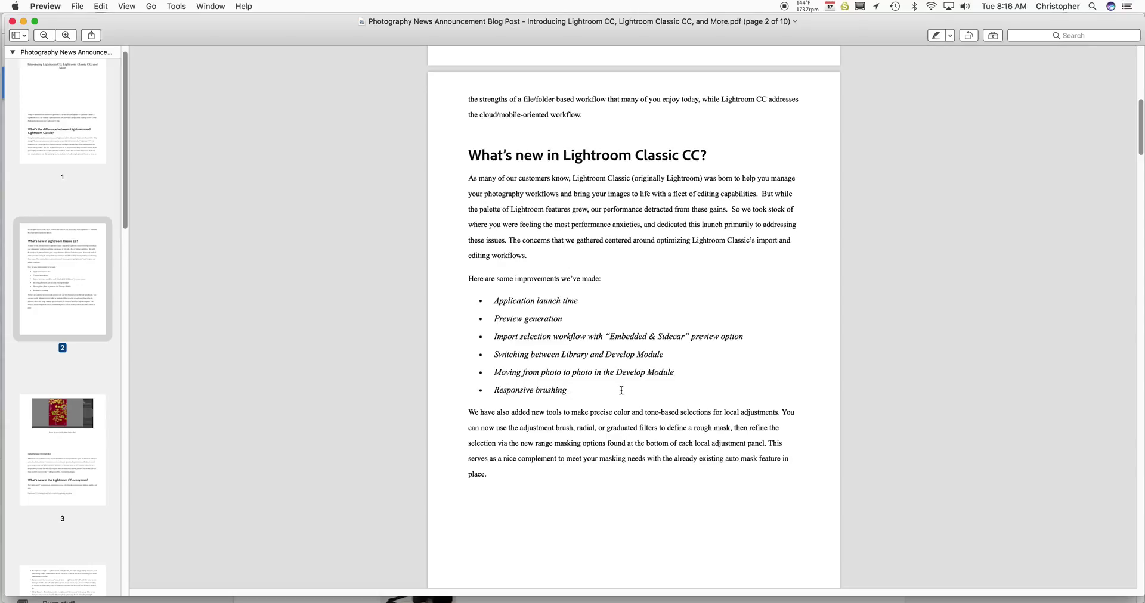
Examine the Lightroom Classic CC improvements list and the paragraph about range masking in the local adjustment panels.
{"action": "scroll", "coordinate": [620, 384], "scroll_direction": "down", "scroll_amount": 2}
{"action": "scroll", "coordinate": [621, 384], "scroll_direction": "down", "scroll_amount": 4}
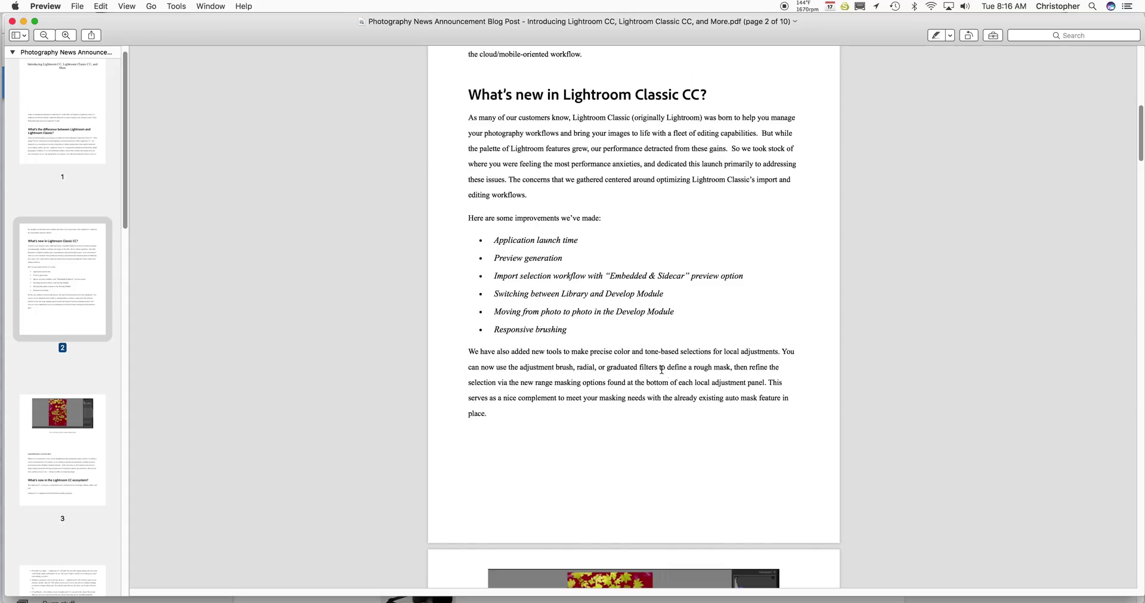
{"action": "left_click_drag", "start_coordinate": [645, 383], "coordinate": [767, 383]}
{"action": "left_click", "coordinate": [734, 426]}
{"action": "scroll", "coordinate": [730, 428], "scroll_direction": "down", "scroll_amount": 3}
{"action": "scroll", "coordinate": [730, 428], "scroll_direction": "up", "scroll_amount": 4}
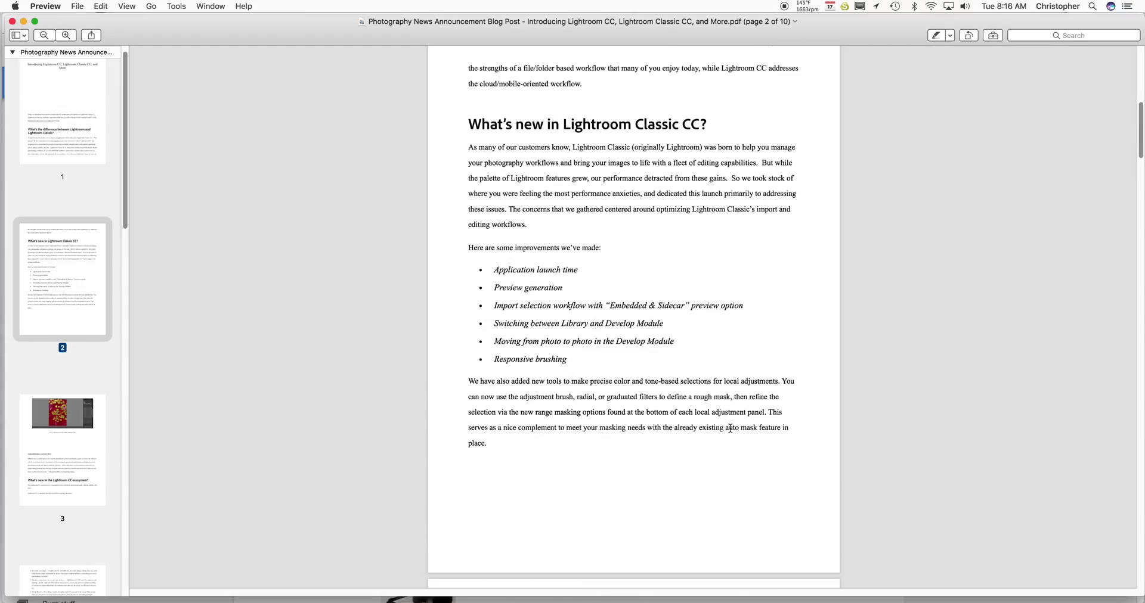
{"action": "scroll", "coordinate": [730, 428], "scroll_direction": "up", "scroll_amount": 1}
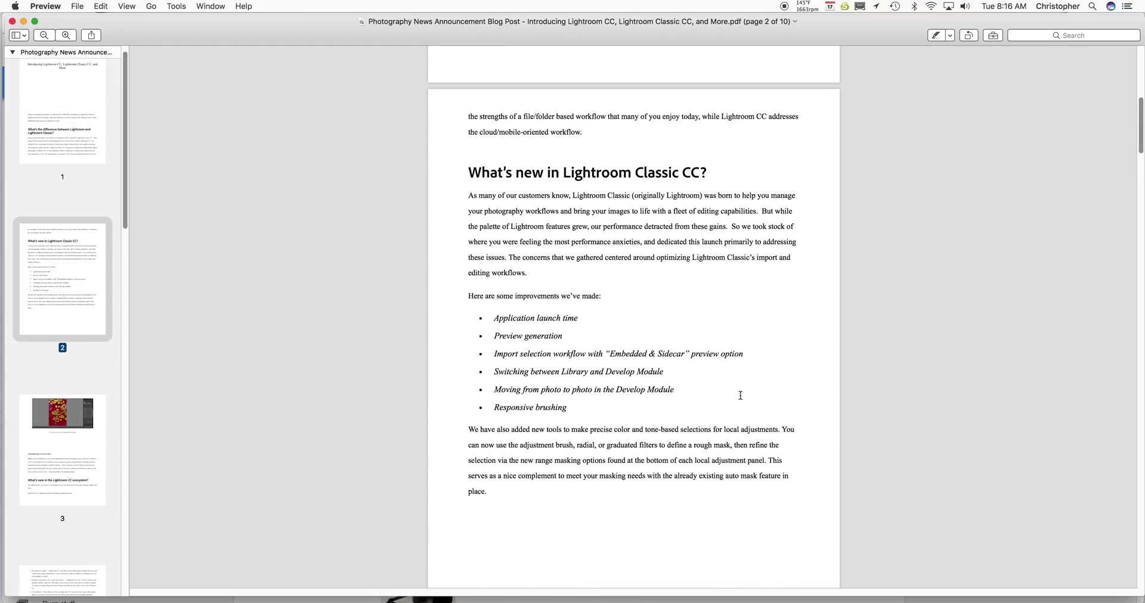
{"action": "scroll", "coordinate": [739, 396], "scroll_direction": "down", "scroll_amount": 1}
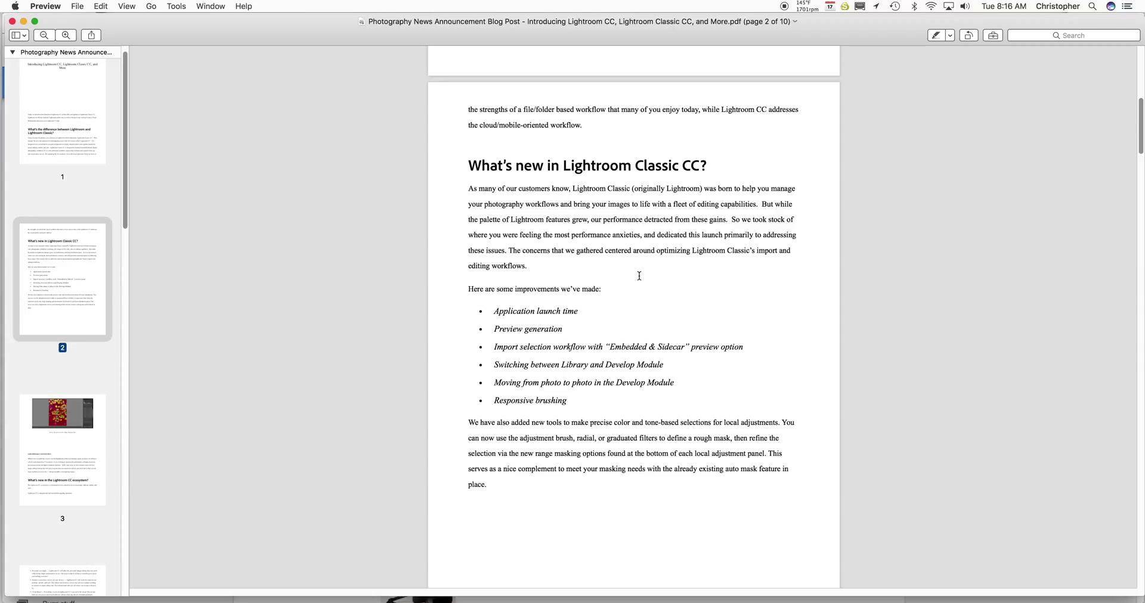
{"action": "scroll", "coordinate": [639, 276], "scroll_direction": "down", "scroll_amount": 1}
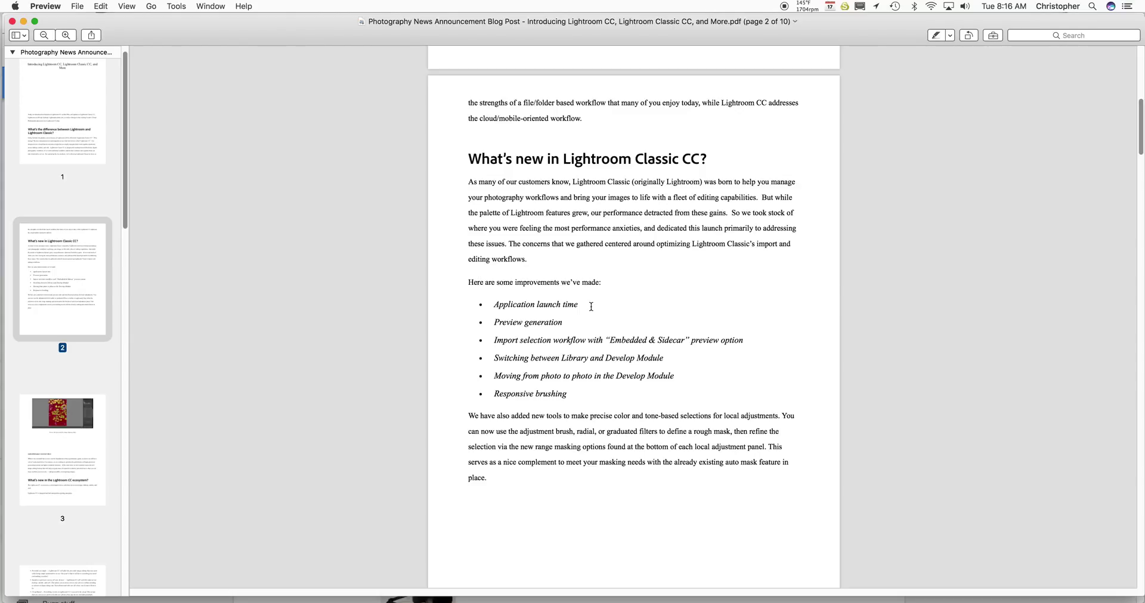
Search the Mac for "lightroom clas", launch Adobe Lightroom Classic CC and quit it again.
{"action": "left_click", "coordinate": [1093, 8]}
{"action": "type", "text": "lig"}
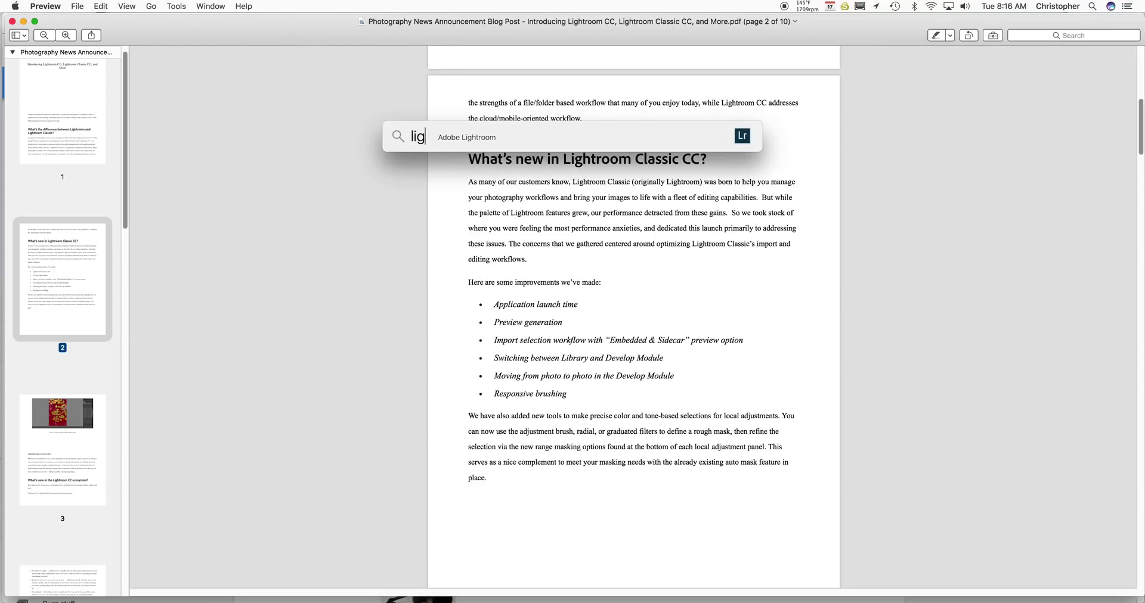
{"action": "type", "text": "htroom clas"}
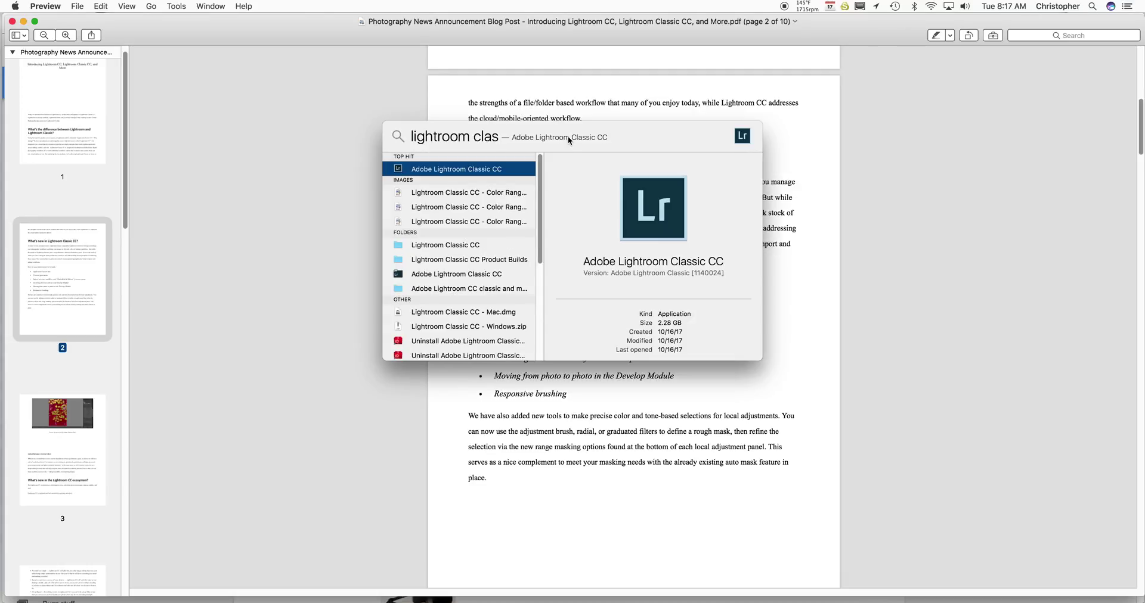
{"action": "double_click", "coordinate": [485, 169]}
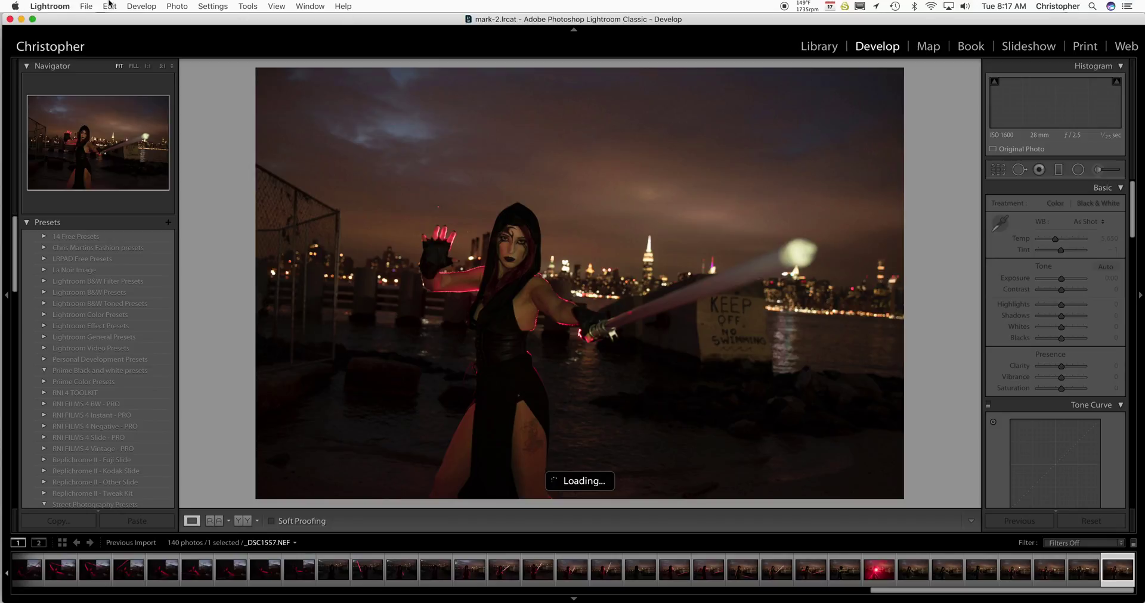
{"action": "left_click", "coordinate": [65, 7]}
{"action": "left_click", "coordinate": [108, 142]}
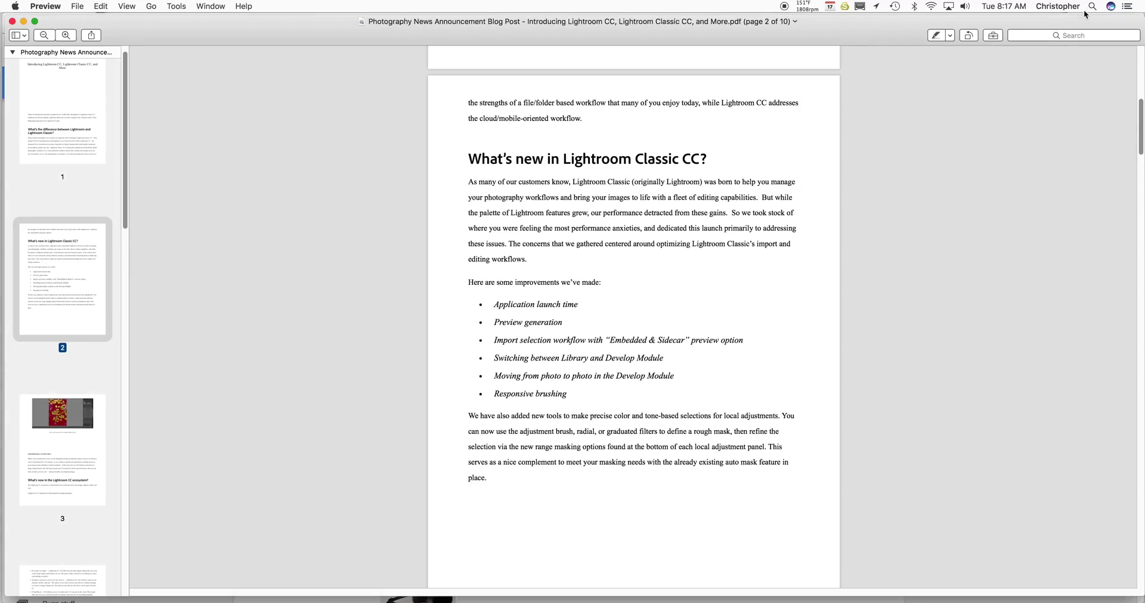
Search the Mac for Creative Cloud, launch it and dismiss its window.
{"action": "left_click", "coordinate": [1093, 6]}
{"action": "type", "text": "creative Cloud"}
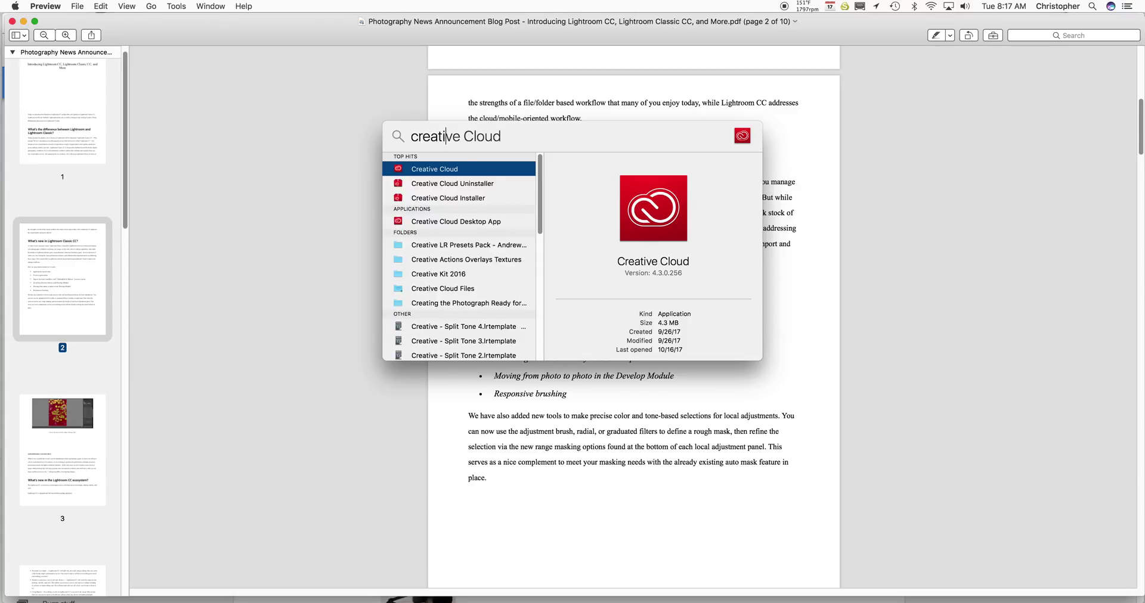
{"action": "key", "text": "Return"}
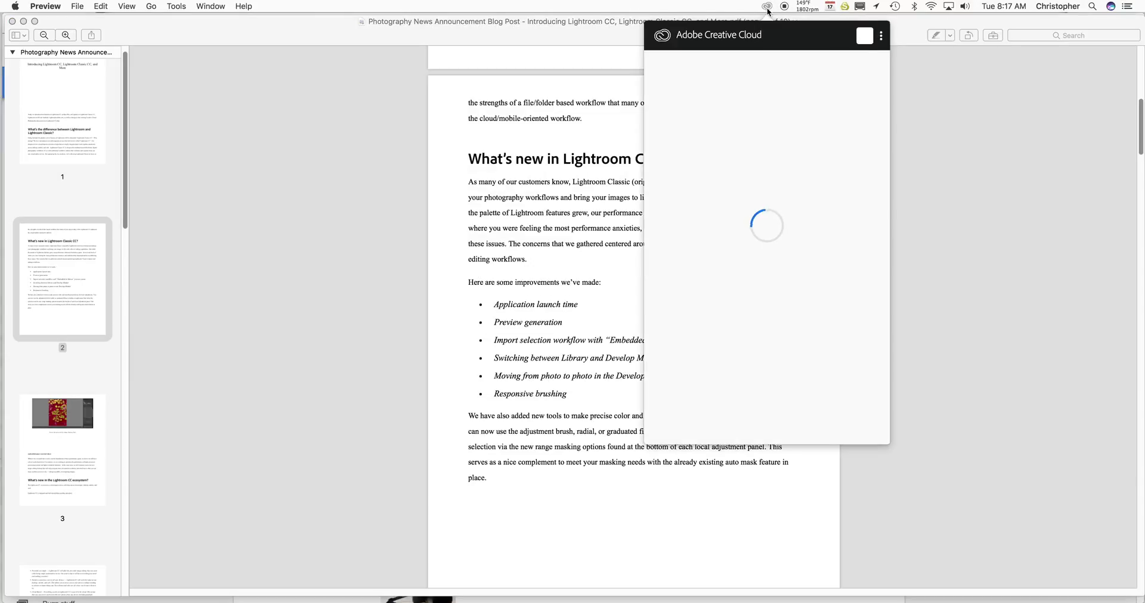
{"action": "left_click", "coordinate": [942, 145]}
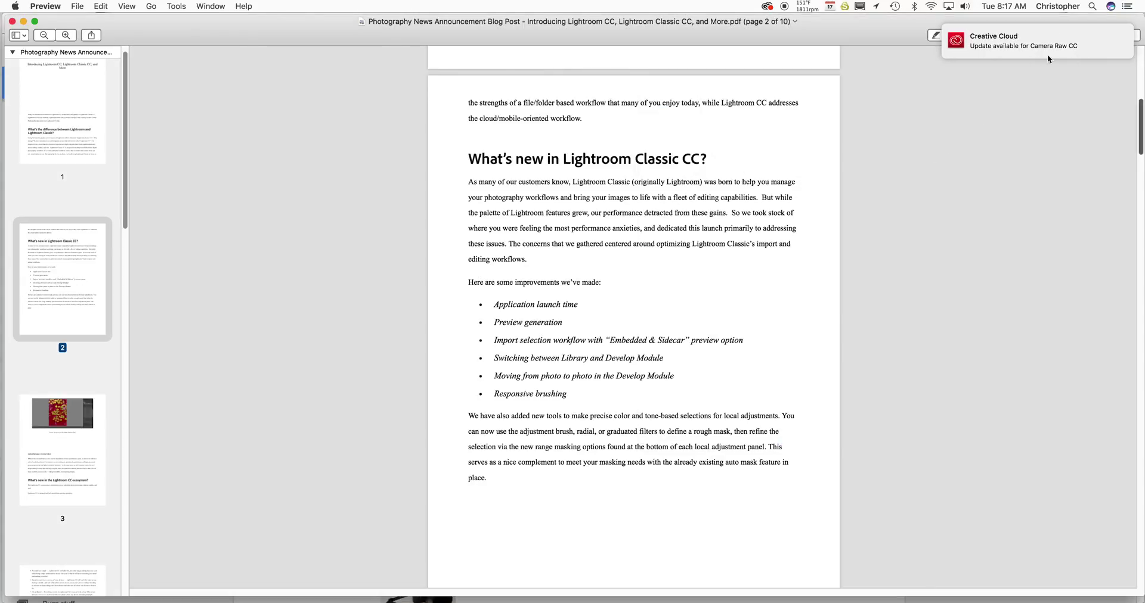
Search the Mac for "lightroom classic" and launch Adobe Lightroom Classic CC.
{"action": "left_click", "coordinate": [1091, 8]}
{"action": "type", "text": "light"}
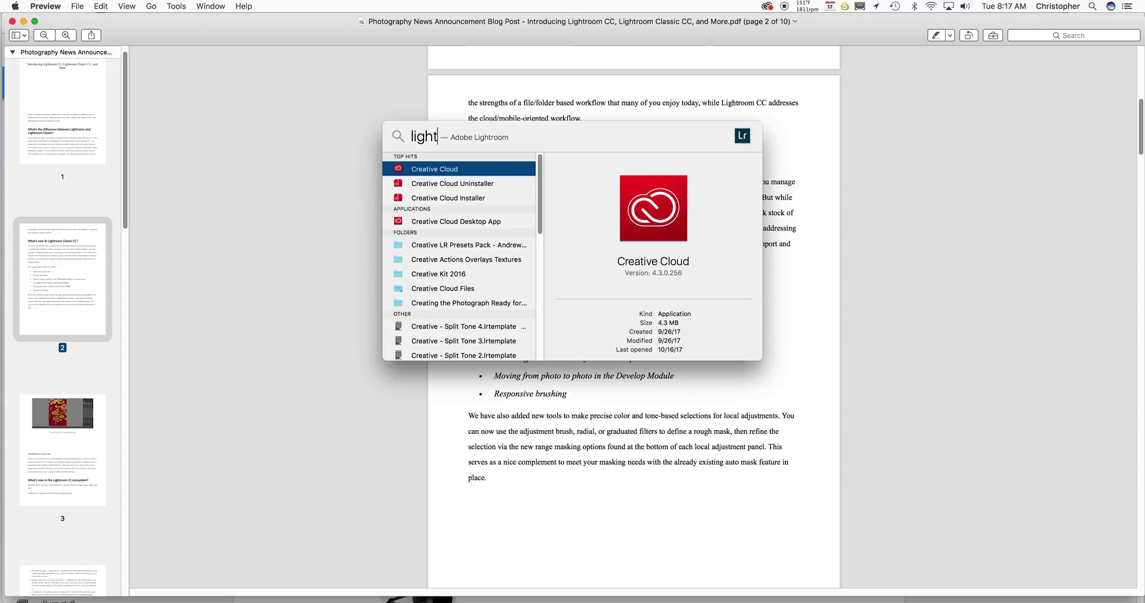
{"action": "type", "text": "room classic"}
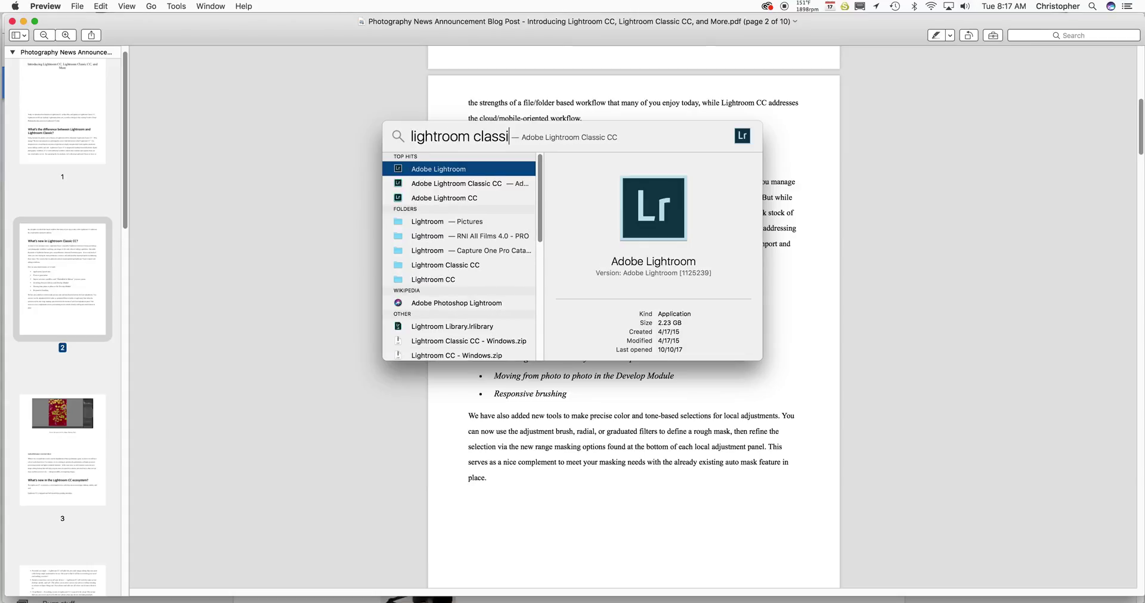
{"action": "key", "text": "Return"}
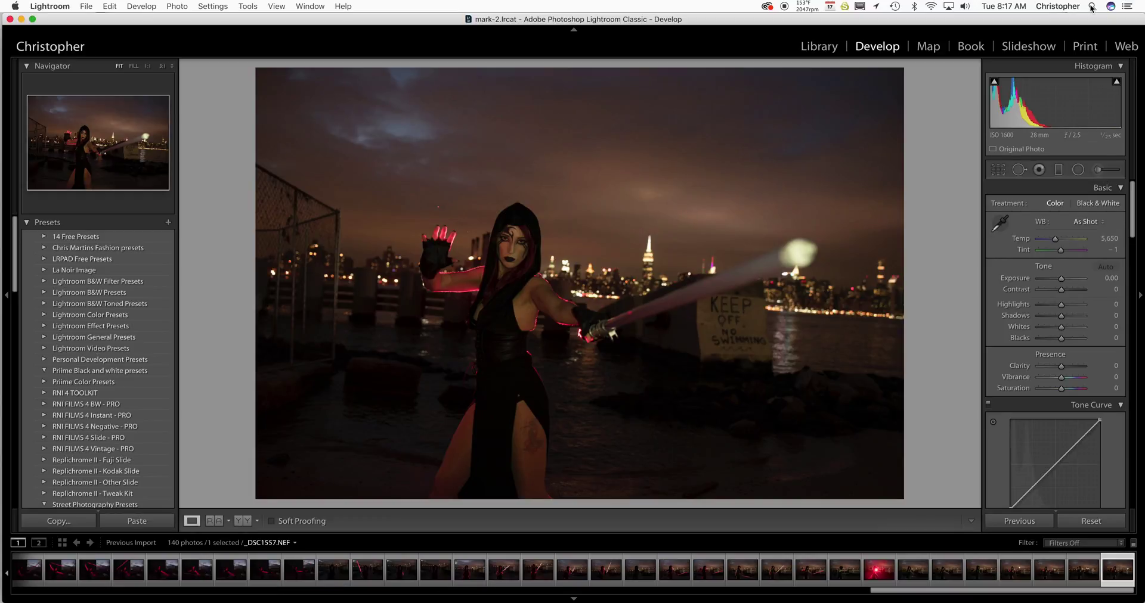
Open the first photo of the previous import, _DSC1418.NEF, in the Develop module.
{"action": "scroll", "coordinate": [484, 572], "scroll_direction": "left", "scroll_amount": 10}
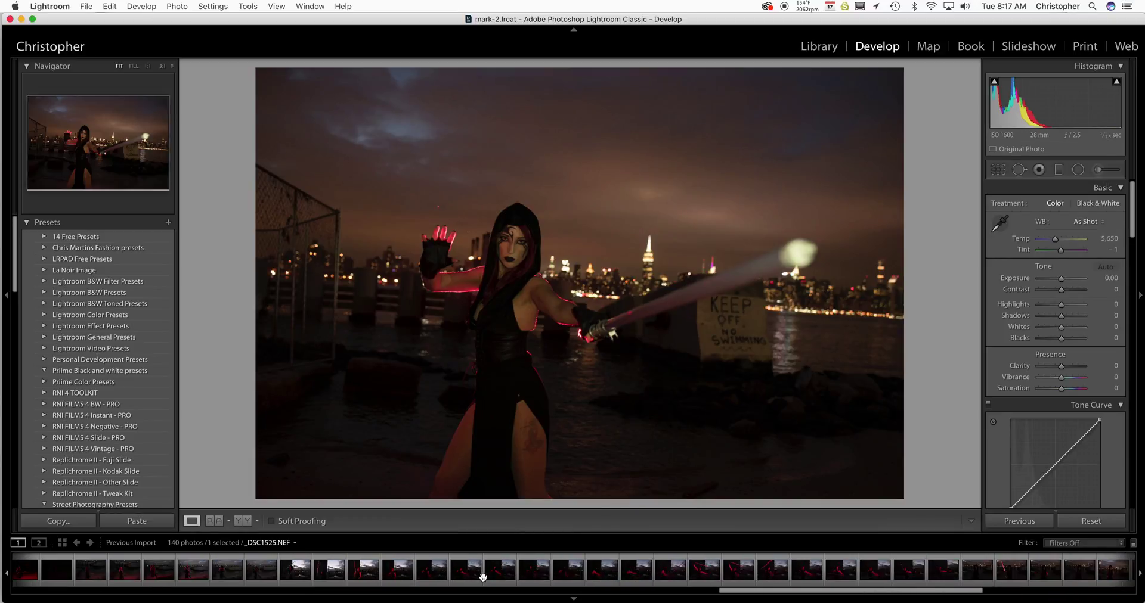
{"action": "scroll", "coordinate": [484, 572], "scroll_direction": "left", "scroll_amount": 15}
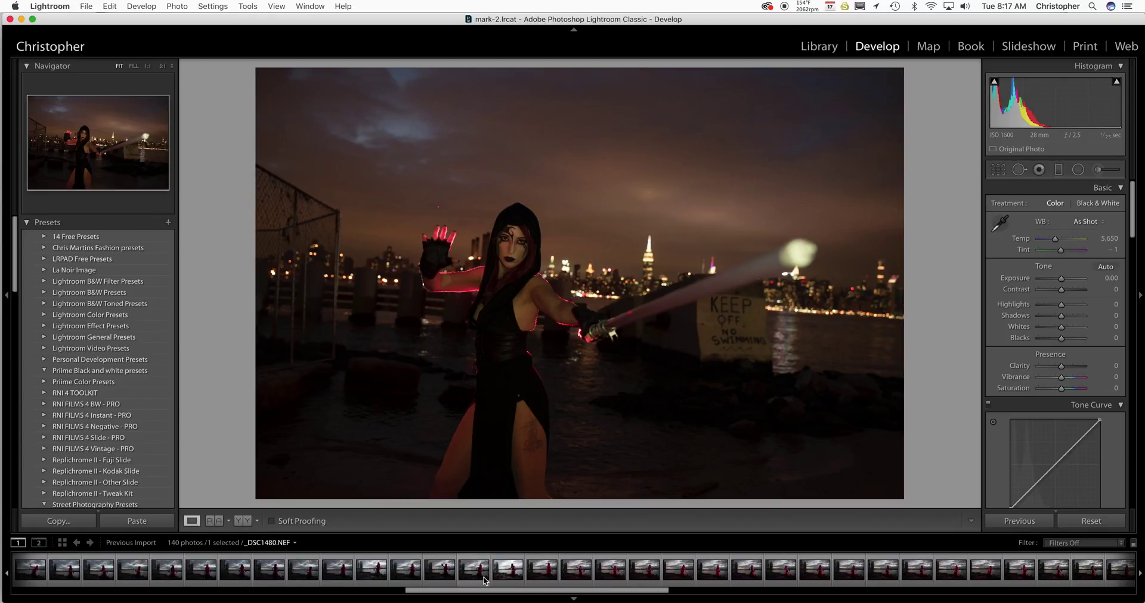
{"action": "scroll", "coordinate": [492, 574], "scroll_direction": "left", "scroll_amount": 15}
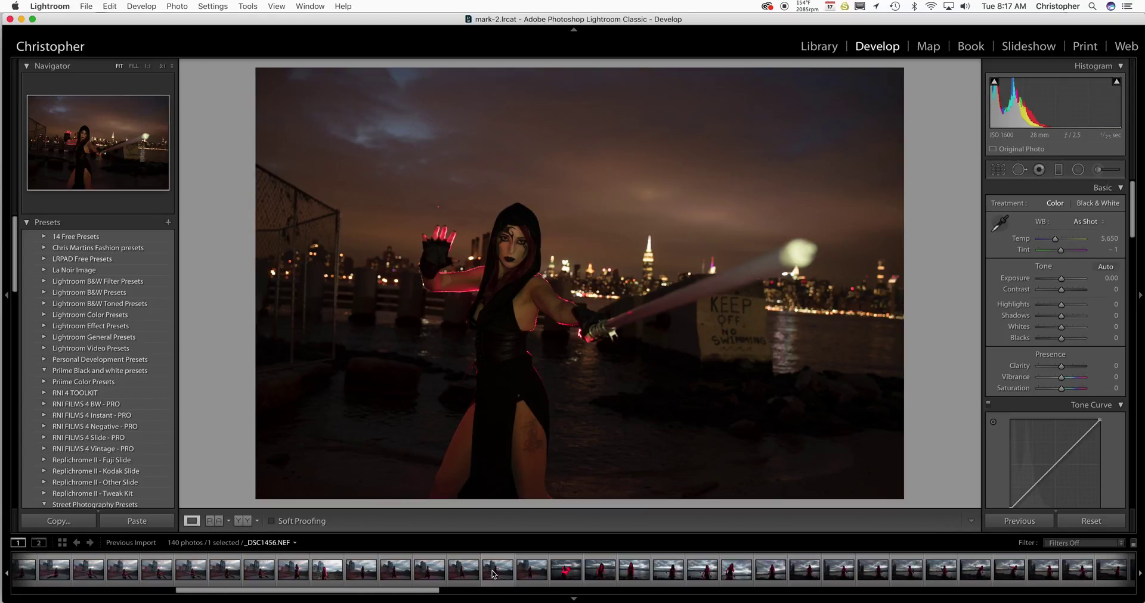
{"action": "scroll", "coordinate": [493, 575], "scroll_direction": "left", "scroll_amount": 15}
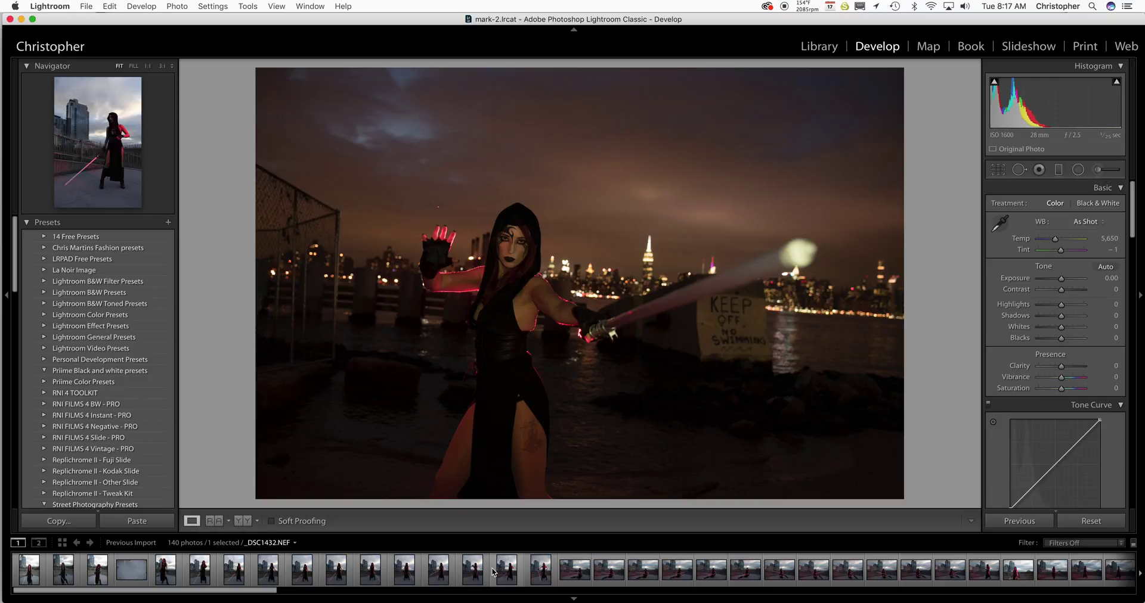
{"action": "left_click", "coordinate": [29, 569]}
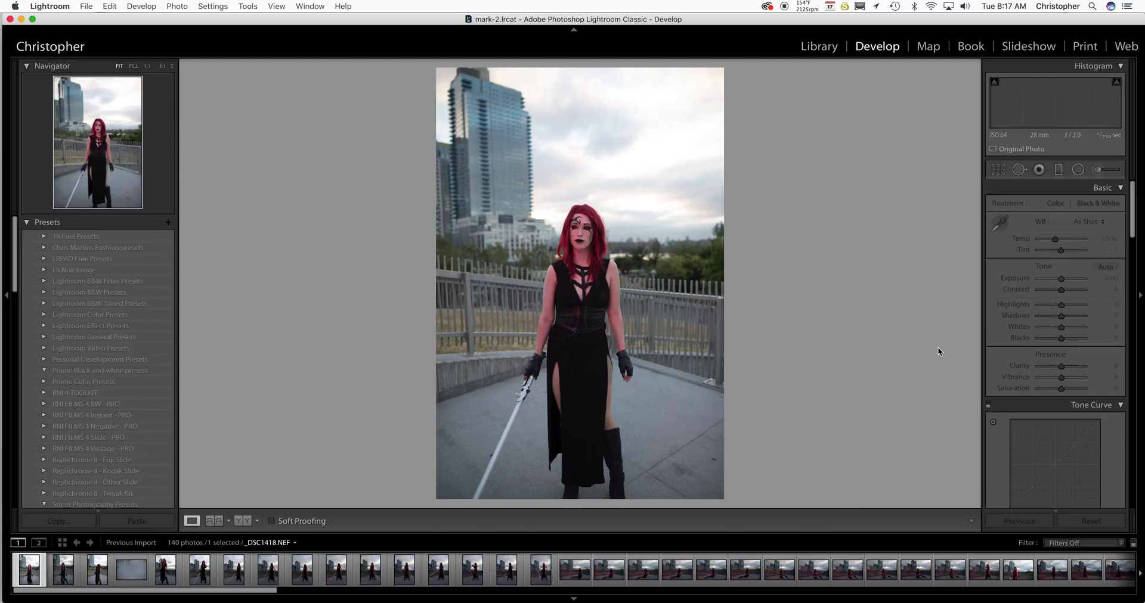
Review the Lightroom Classic CC improvements list in the Preview announcement PDF and return to Lightroom Classic.
{"action": "key", "text": "super+Tab"}
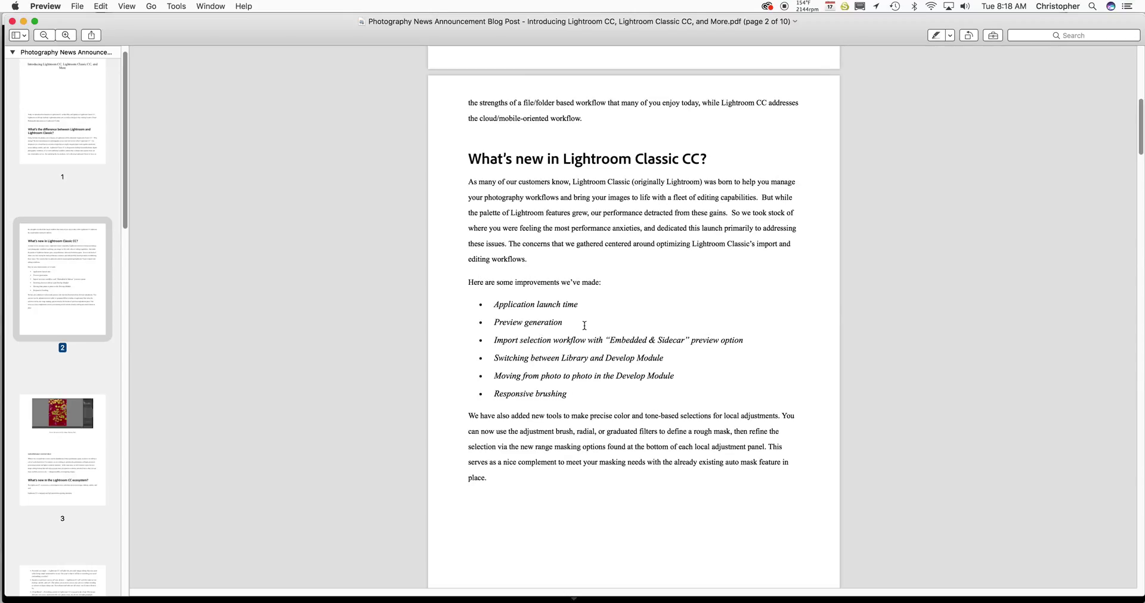
{"action": "key", "text": "super+Tab"}
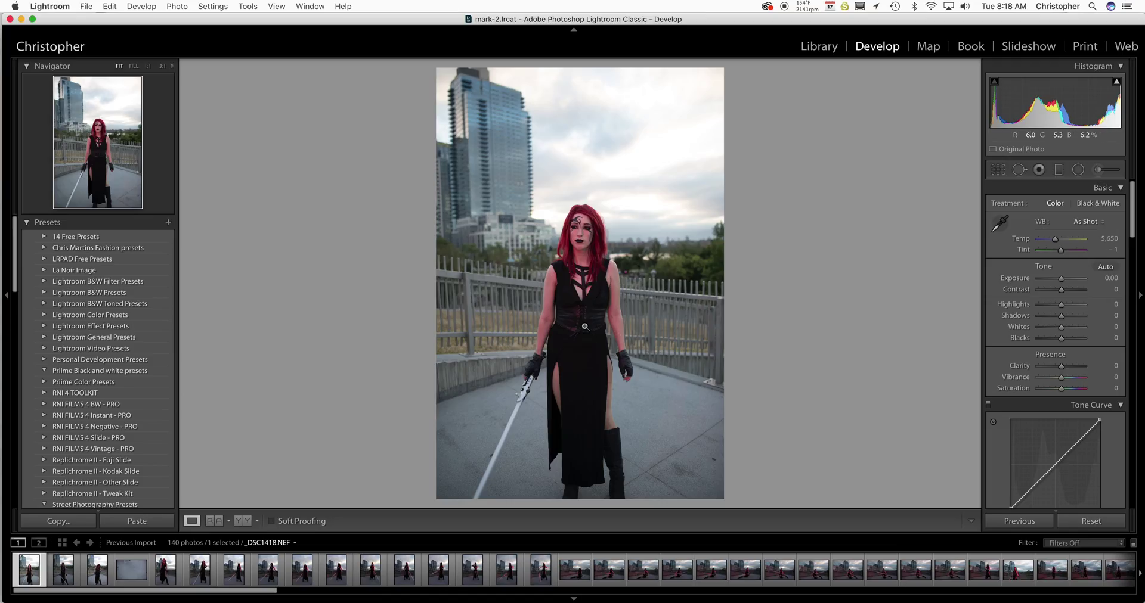
{"action": "key", "text": "super+Tab"}
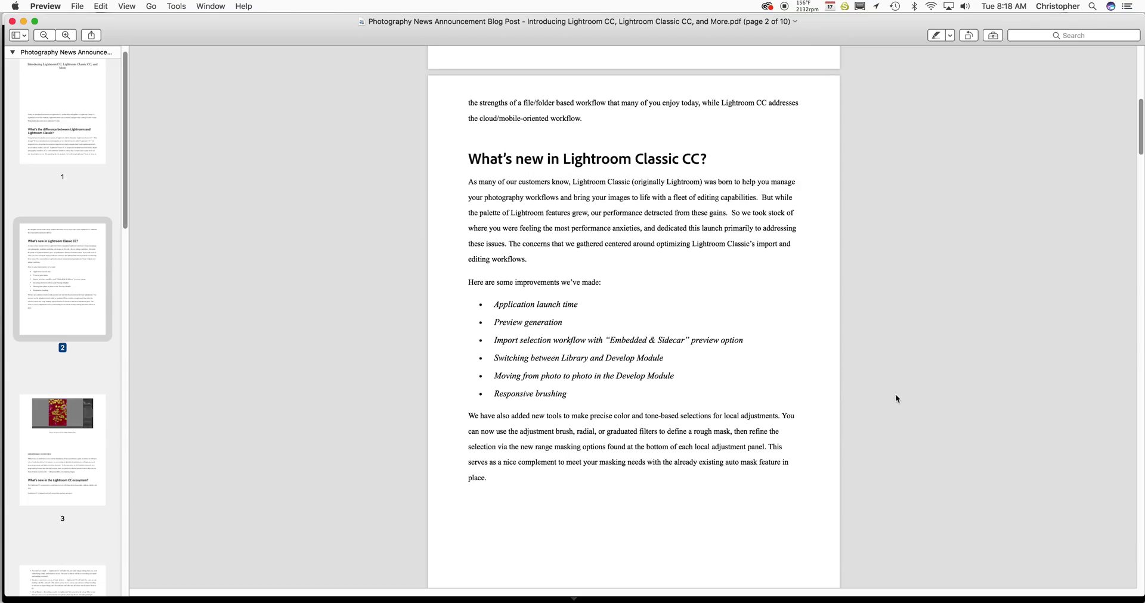
{"action": "key", "text": "super+Tab"}
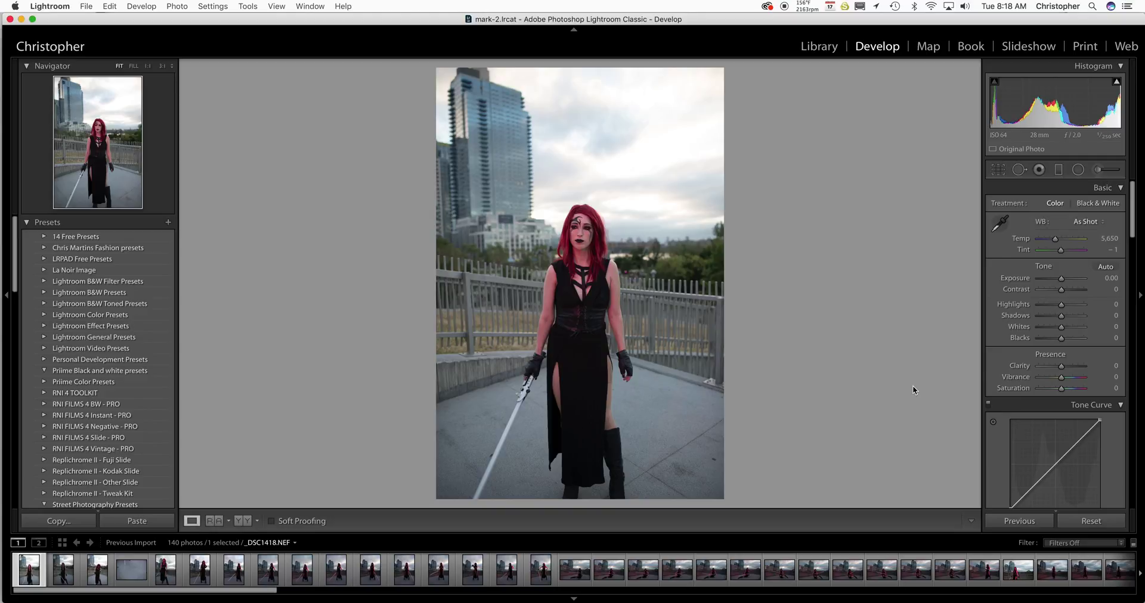
Give the first photo, _DSC1418.NEF, a yellow colour label and move on to the next photo.
{"action": "key", "text": "7"}
{"action": "key", "text": "Right"}
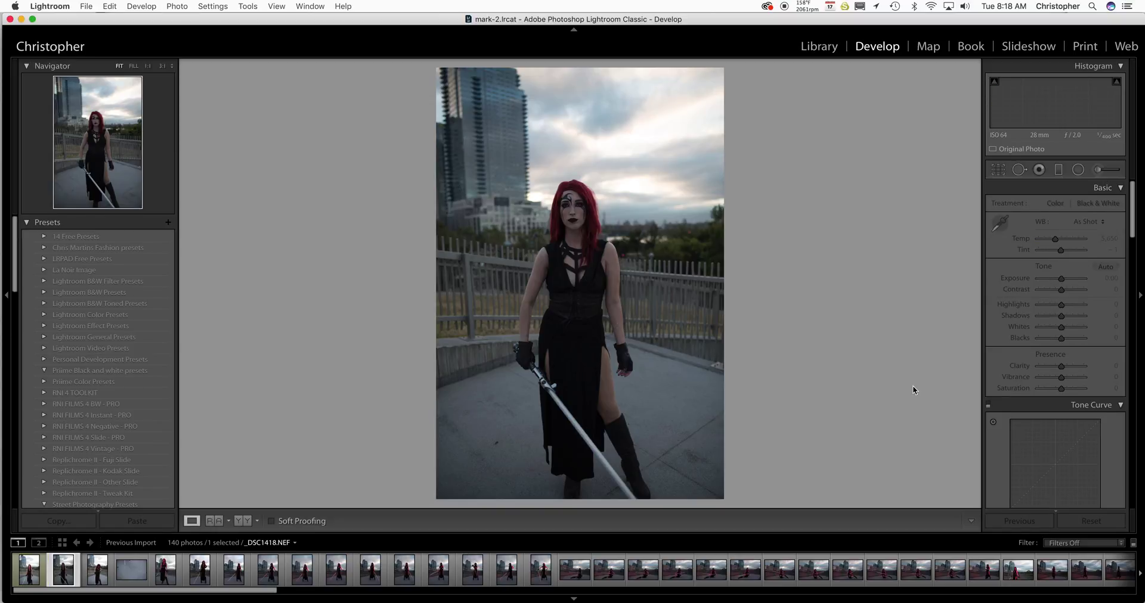
{"action": "key", "text": "Delete"}
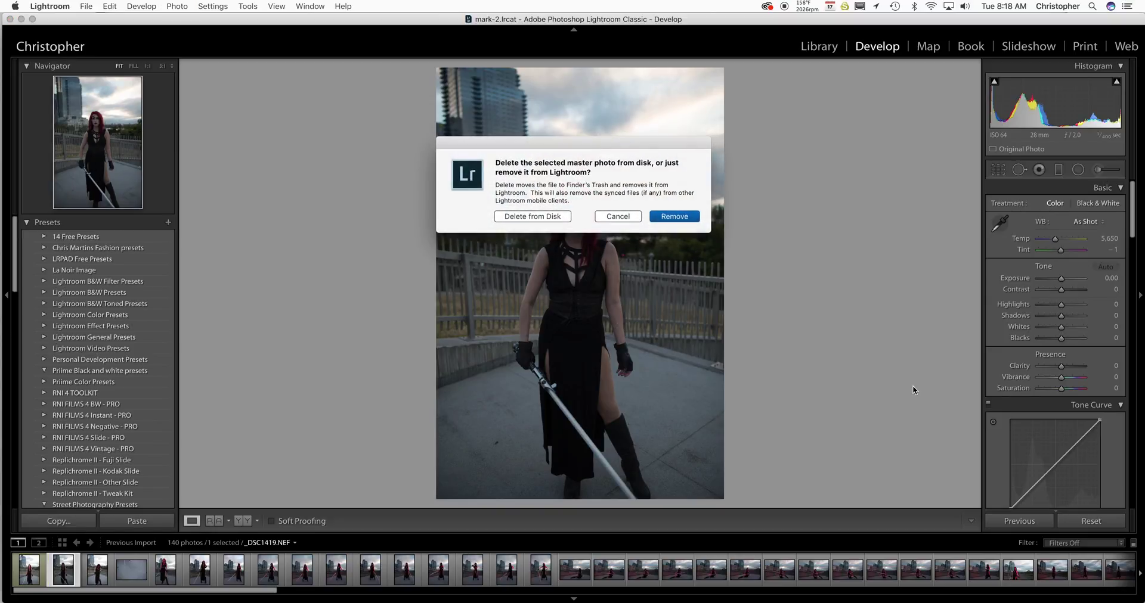
{"action": "left_click", "coordinate": [620, 217]}
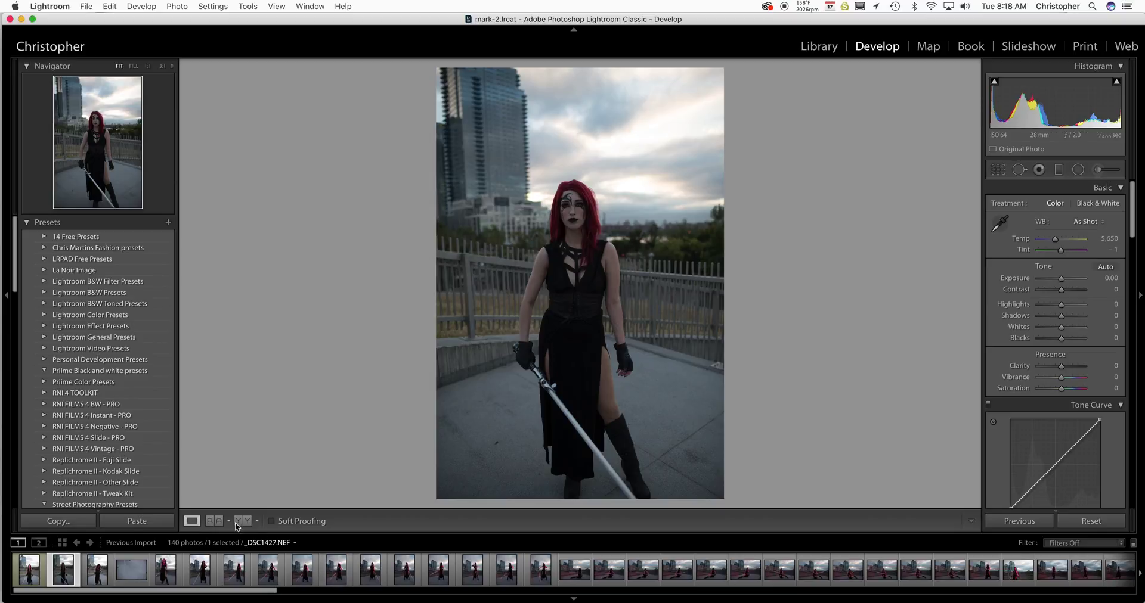
{"action": "left_click", "coordinate": [40, 573]}
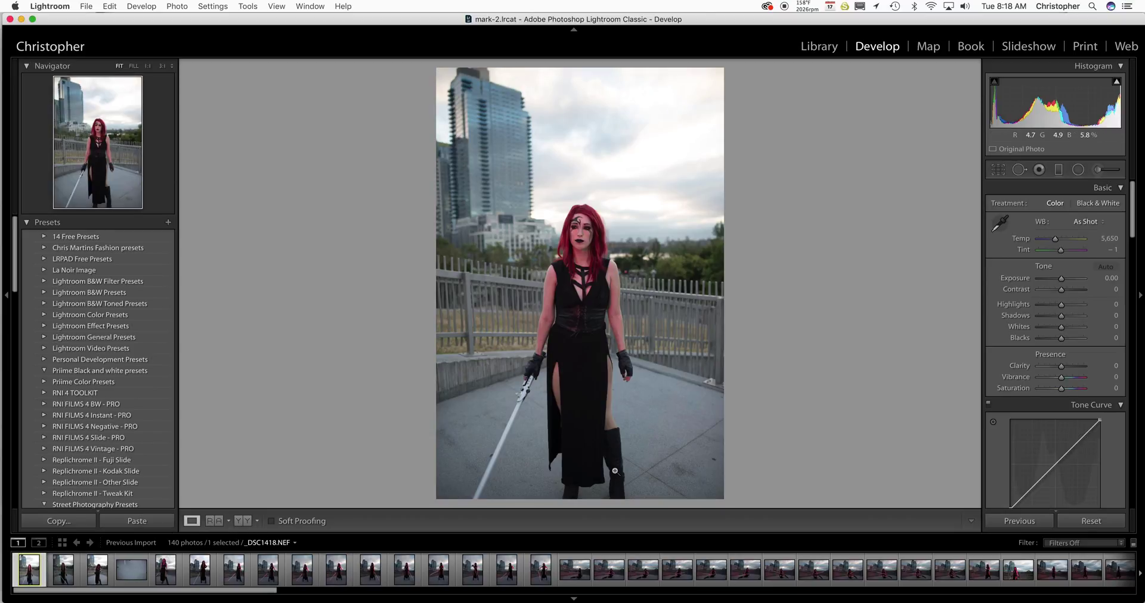
Flag _DSC1418.NEF and _DSC1427.NEF as picks and reject all the photos between them.
{"action": "key", "text": "p"}
{"action": "key", "text": "x"}
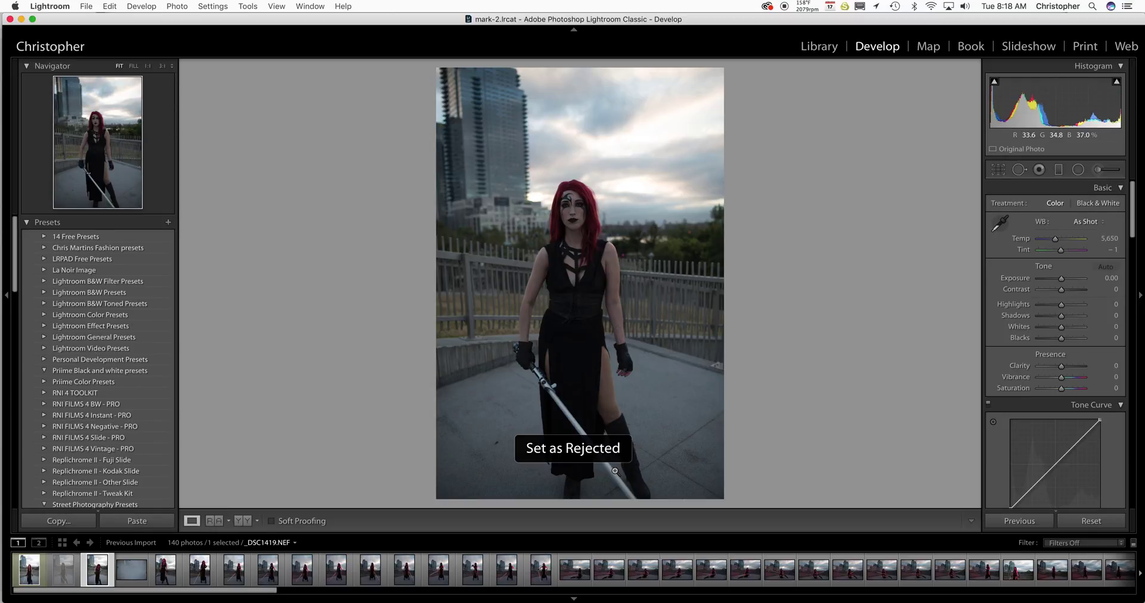
{"action": "key", "text": "x"}
{"action": "key", "text": "x"}
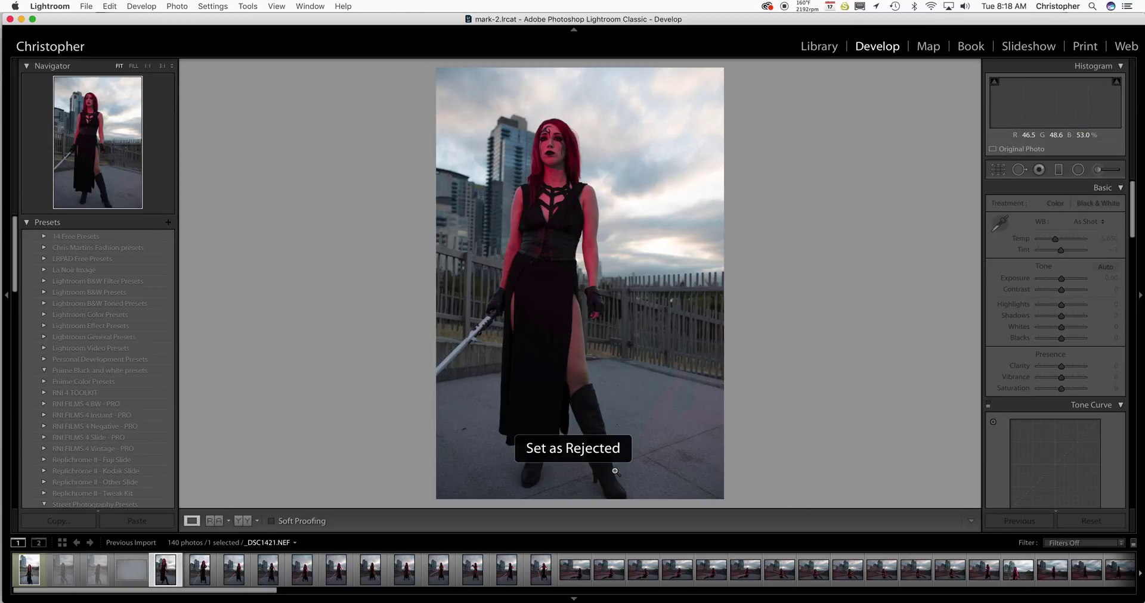
{"action": "key", "text": "x"}
{"action": "key", "text": "x"}
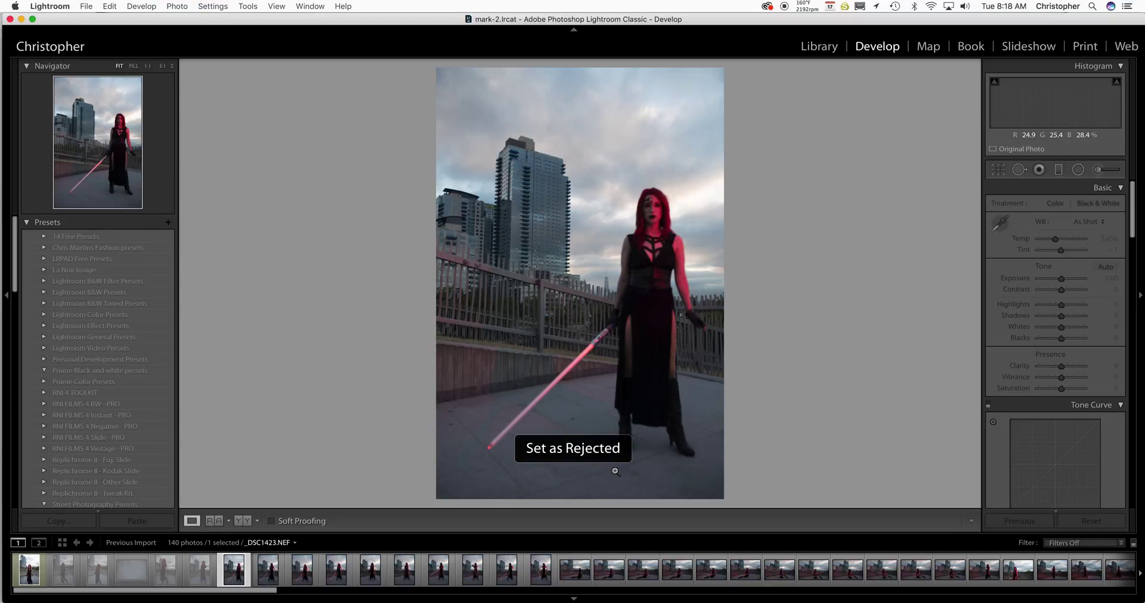
{"action": "key", "text": "x"}
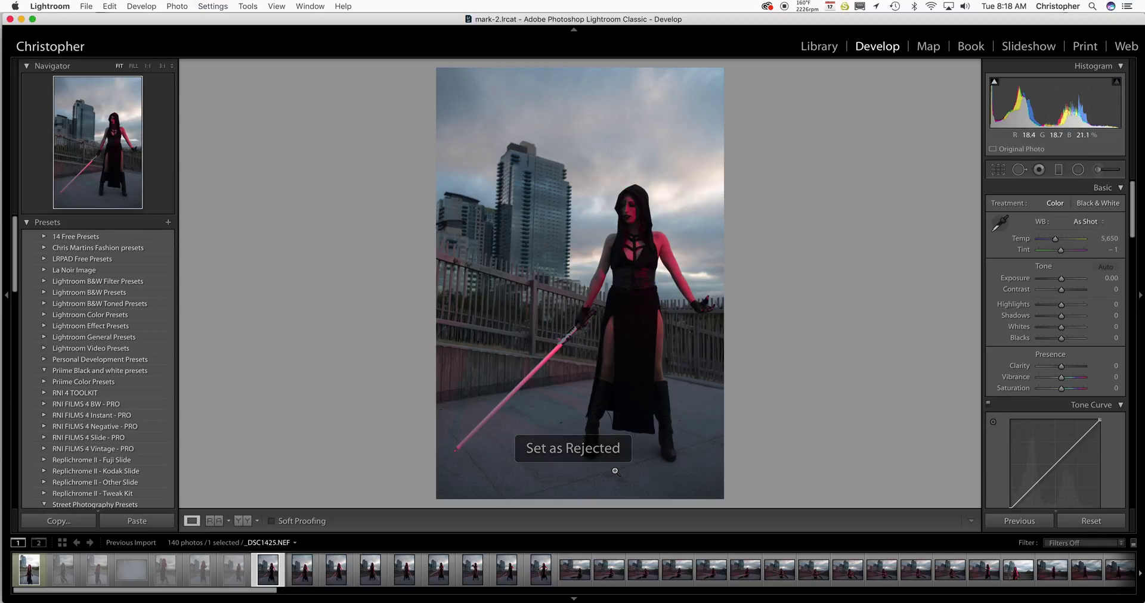
{"action": "key", "text": "x"}
{"action": "key", "text": "x"}
{"action": "key", "text": "x"}
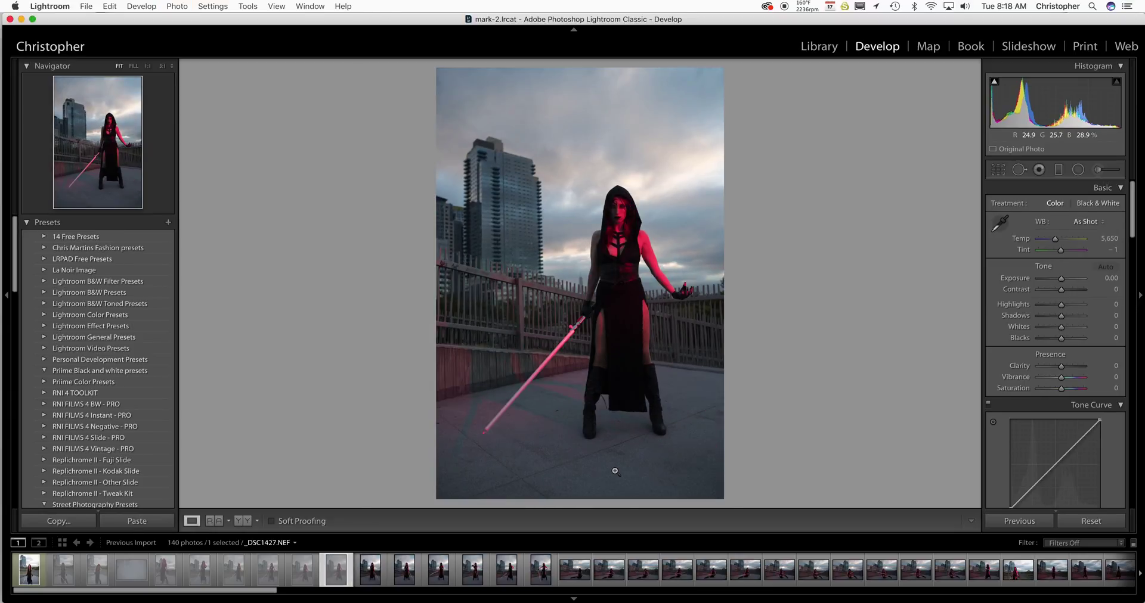
{"action": "key", "text": "p"}
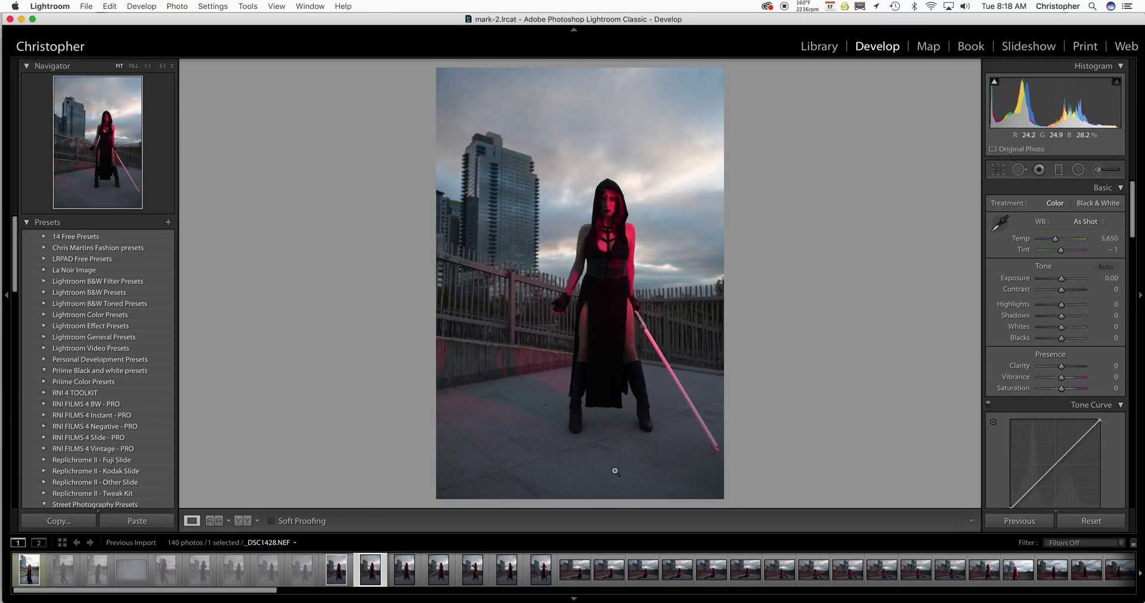
Reject the photos _DSC1428.NEF through _DSC1434.NEF and recheck the improvements list in Preview before returning to Lightroom Classic.
{"action": "key", "text": "x"}
{"action": "key", "text": "x"}
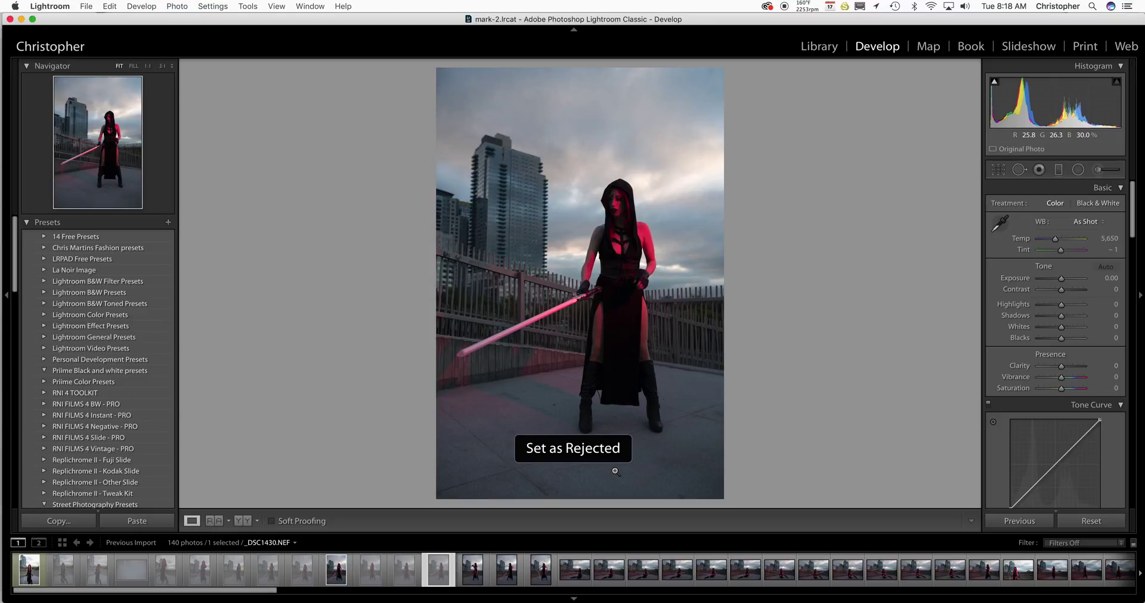
{"action": "key", "text": "x"}
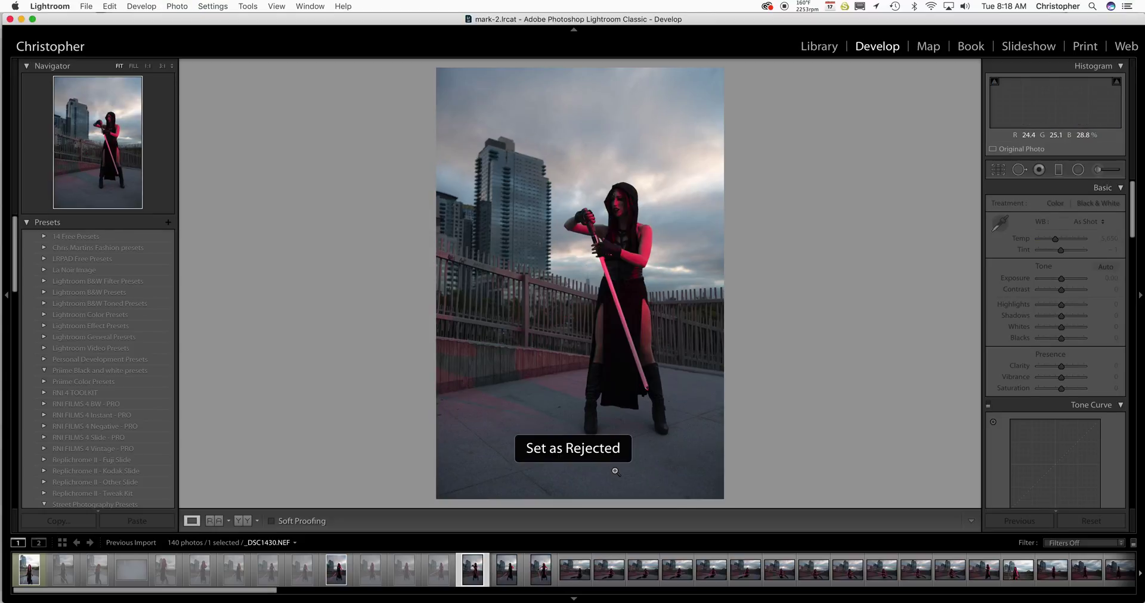
{"action": "key", "text": "x"}
{"action": "key", "text": "x"}
{"action": "key", "text": "x"}
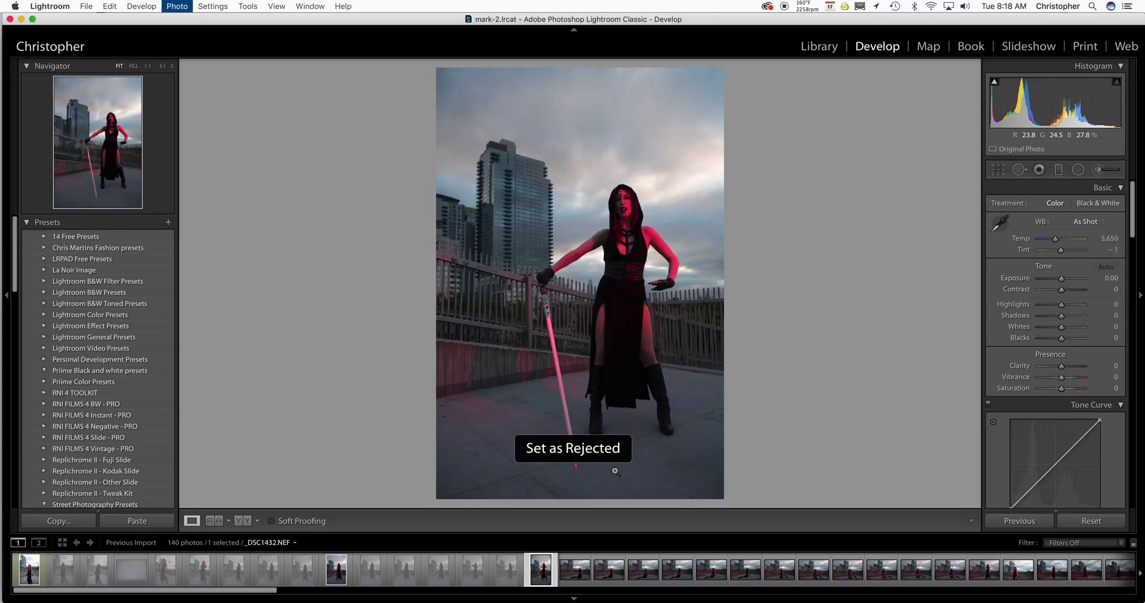
{"action": "key", "text": "x"}
{"action": "key", "text": "super+Tab"}
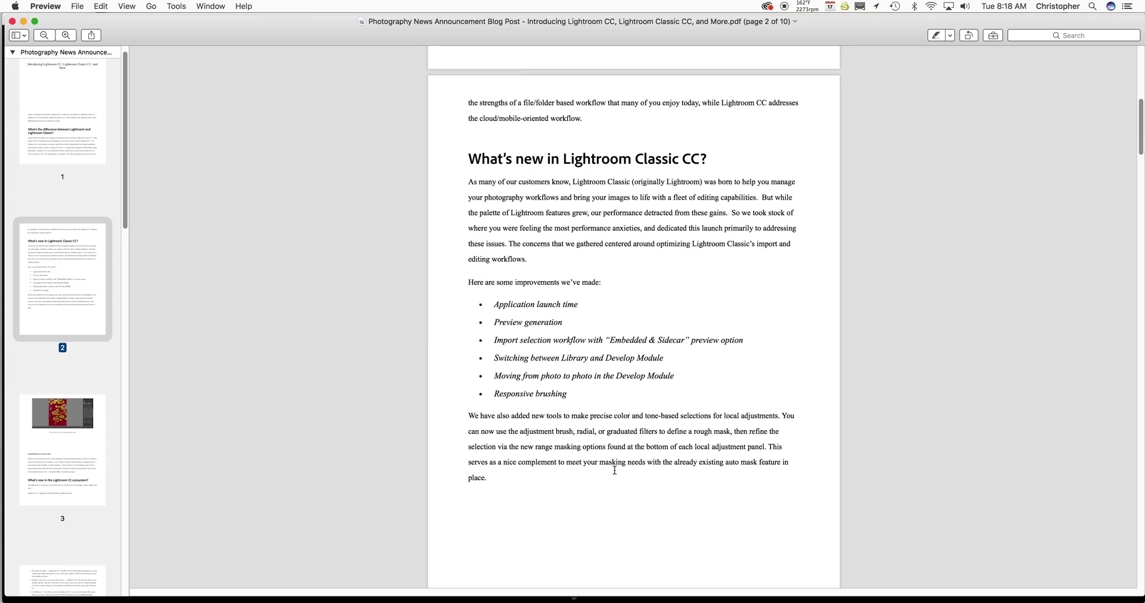
{"action": "key", "text": "super+Tab"}
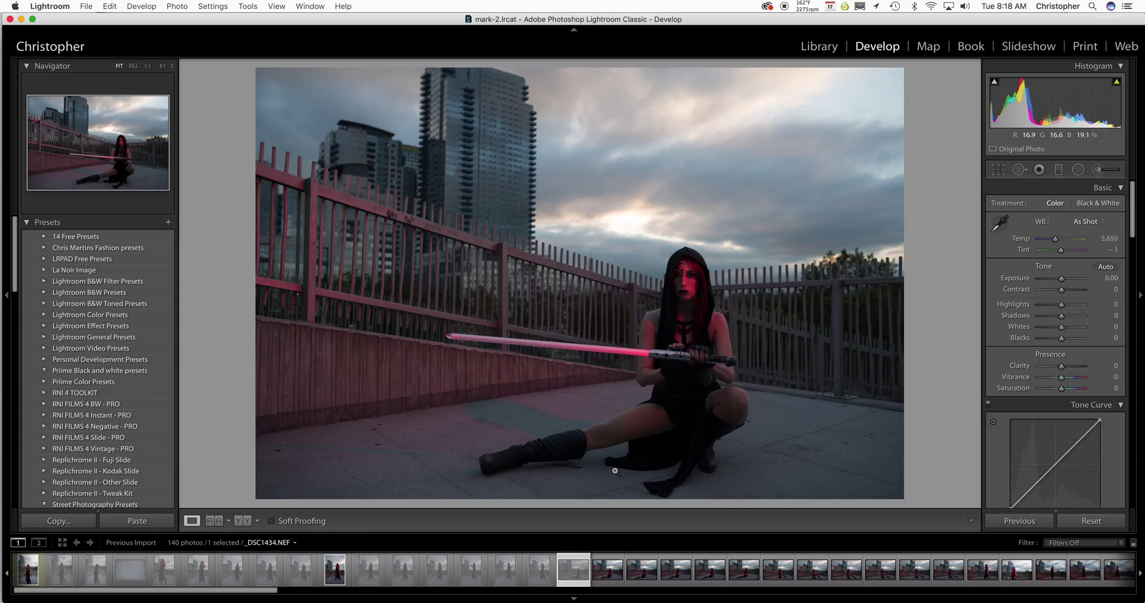
Reject the photos _DSC1435.NEF through _DSC1446.NEF.
{"action": "key", "text": "x"}
{"action": "key", "text": "x"}
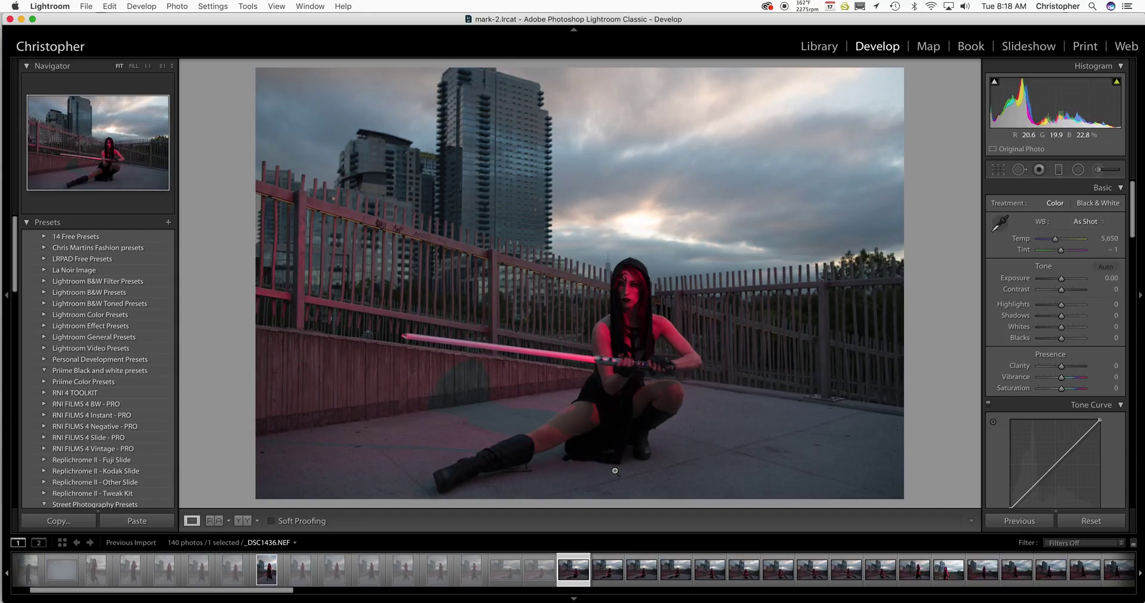
{"action": "key", "text": "x"}
{"action": "key", "text": "x"}
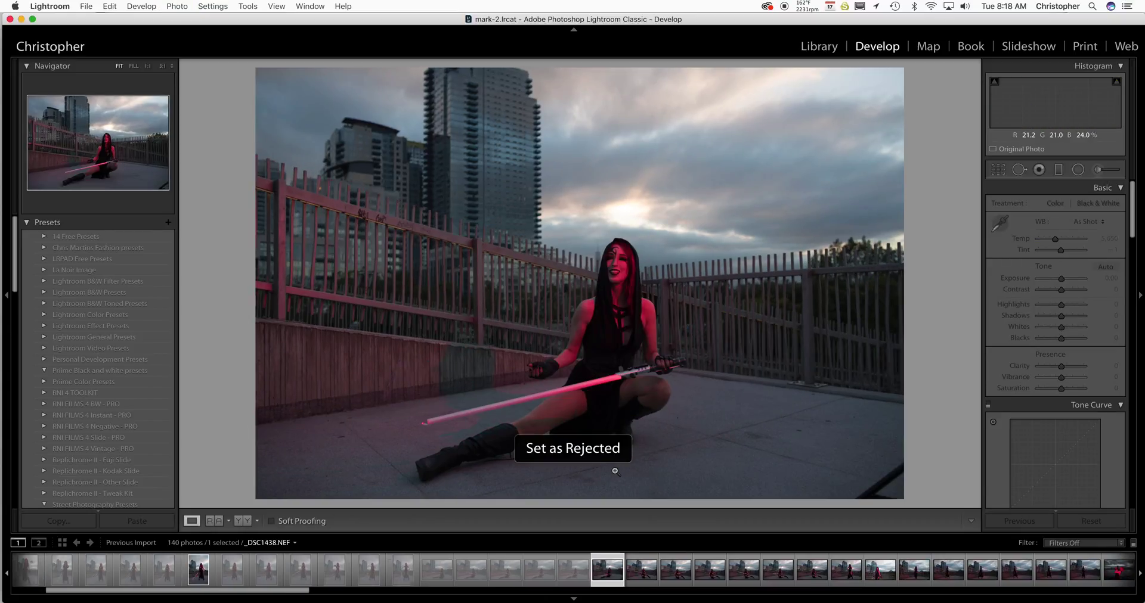
{"action": "key", "text": "x"}
{"action": "key", "text": "x"}
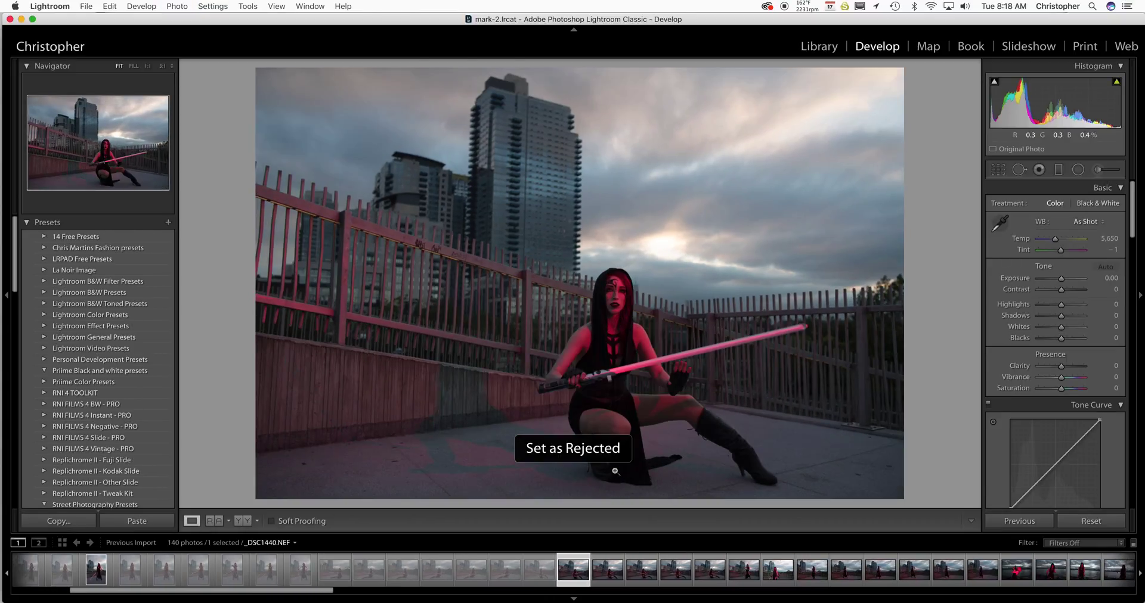
{"action": "key", "text": "x"}
{"action": "key", "text": "x"}
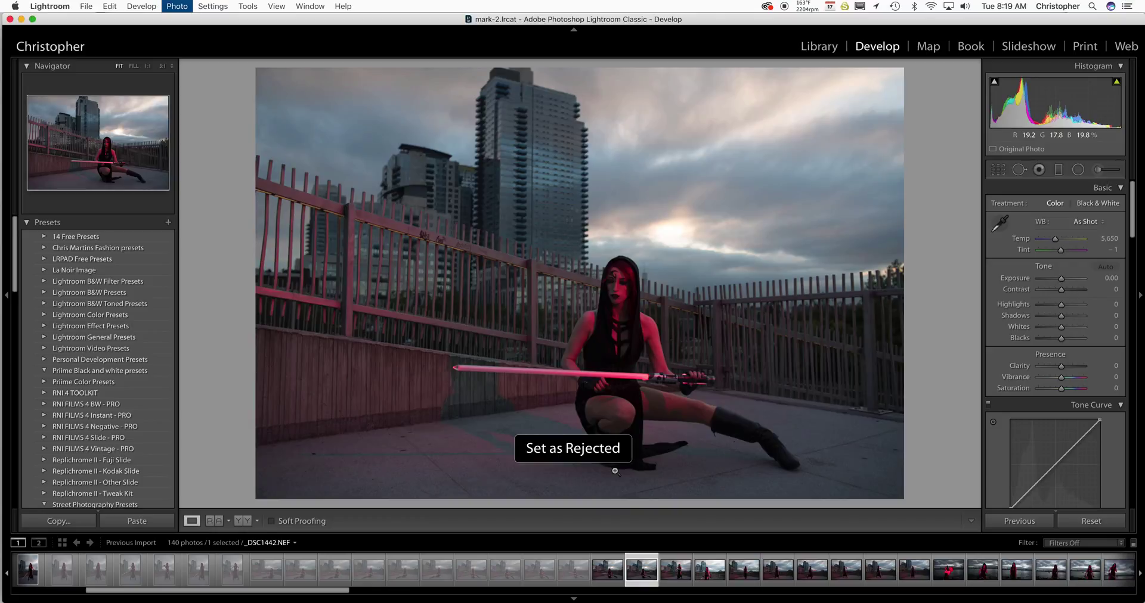
{"action": "key", "text": "x"}
{"action": "key", "text": "x"}
{"action": "key", "text": "x"}
{"action": "key", "text": "x"}
{"action": "key", "text": "x"}
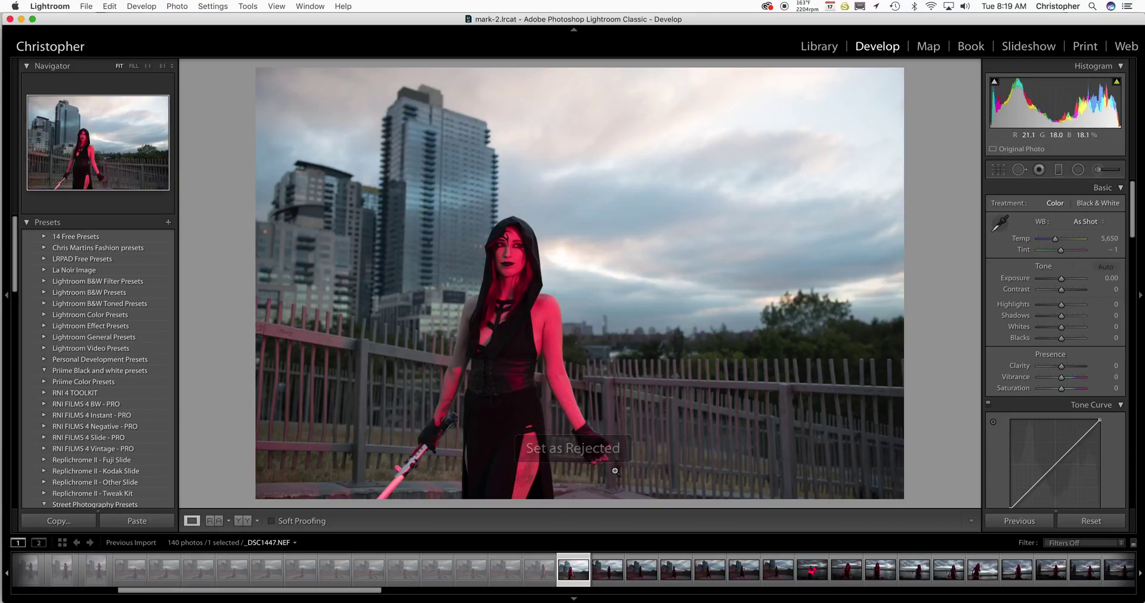
Reject the photos _DSC1447.NEF through _DSC1453.NEF and flag the red-lit waterfront photo _DSC1454.NEF as a pick.
{"action": "key", "text": "x"}
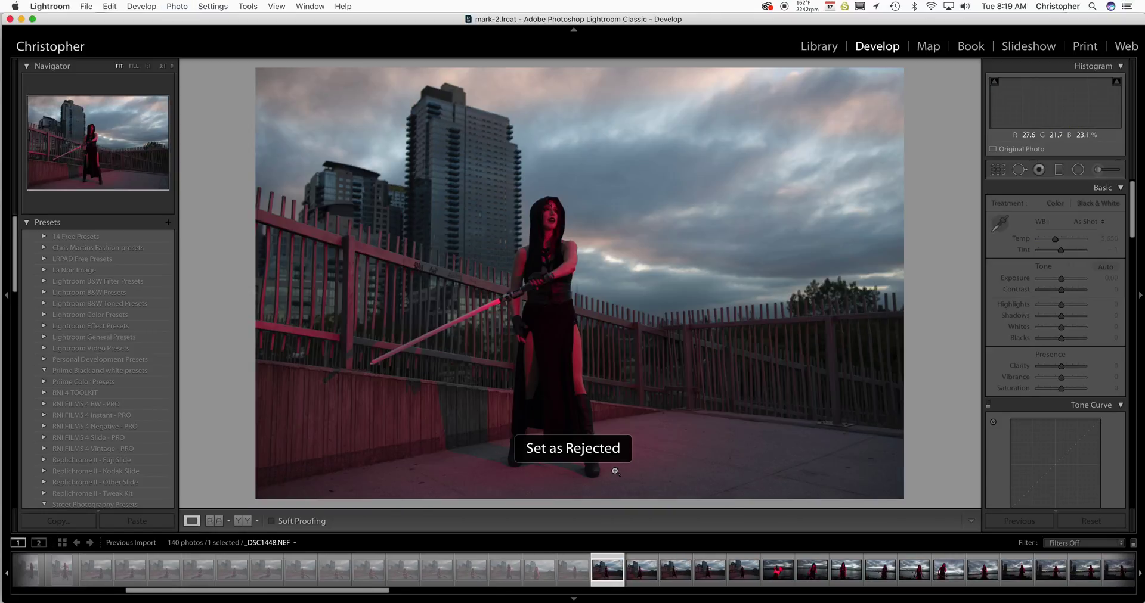
{"action": "key", "text": "x"}
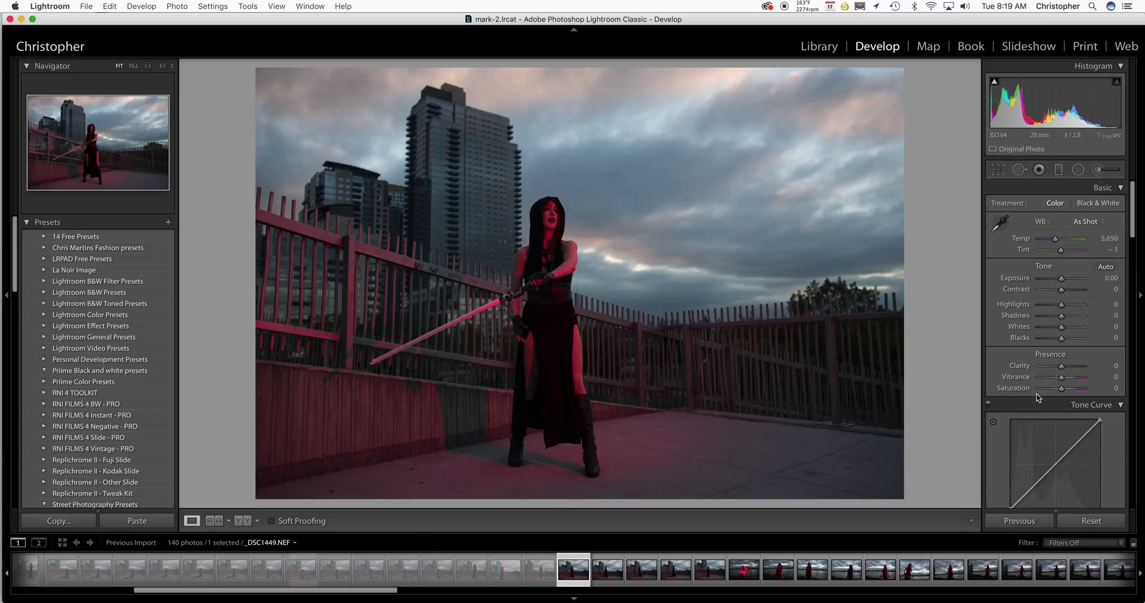
{"action": "key", "text": "x"}
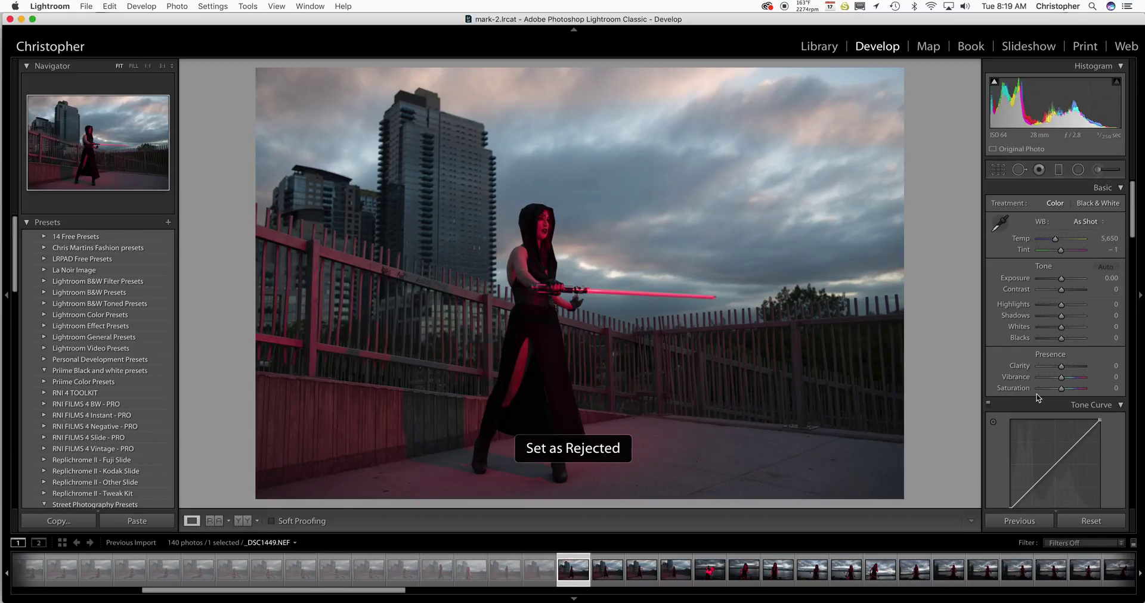
{"action": "key", "text": "x"}
{"action": "key", "text": "x"}
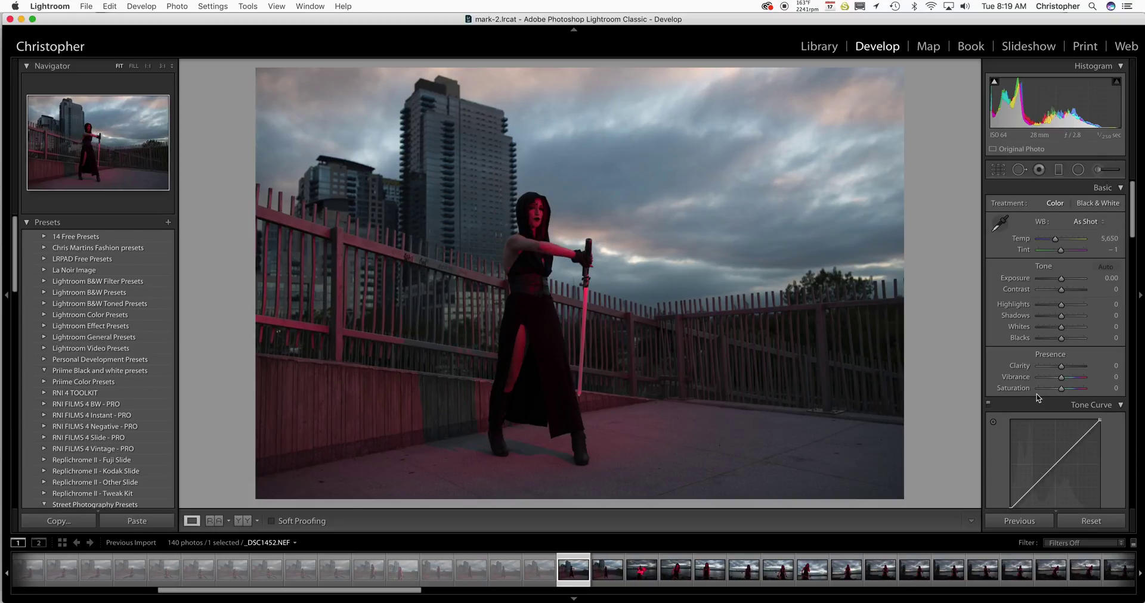
{"action": "key", "text": "x"}
{"action": "key", "text": "x"}
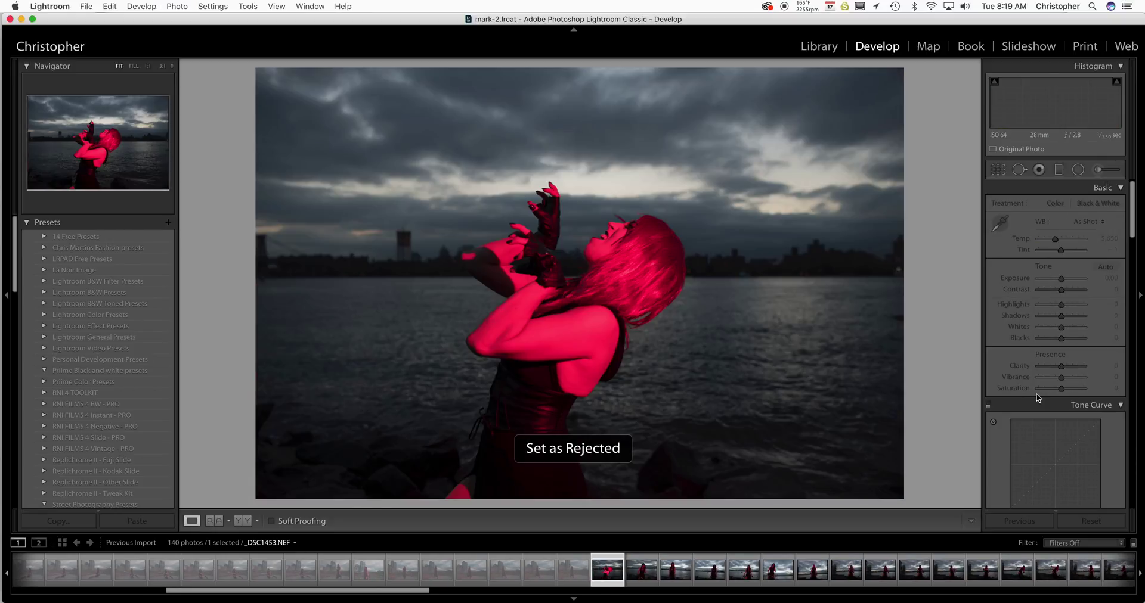
{"action": "key", "text": "p"}
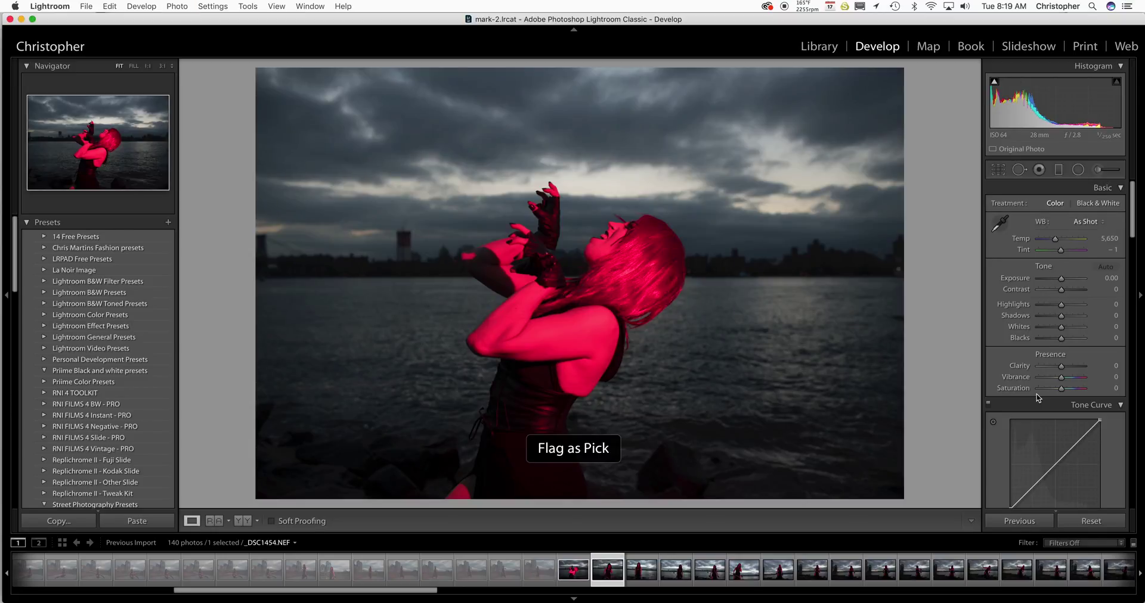
Reject the waterfront photos _DSC1455.NEF through _DSC1464.NEF.
{"action": "key", "text": "x"}
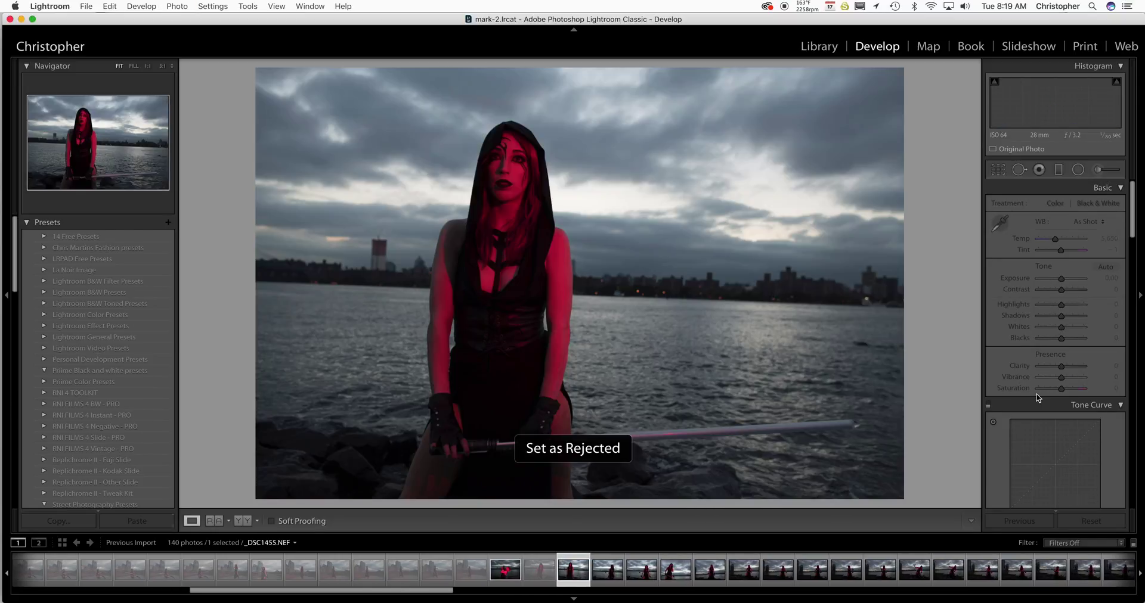
{"action": "key", "text": "x"}
{"action": "key", "text": "x"}
{"action": "key", "text": "x"}
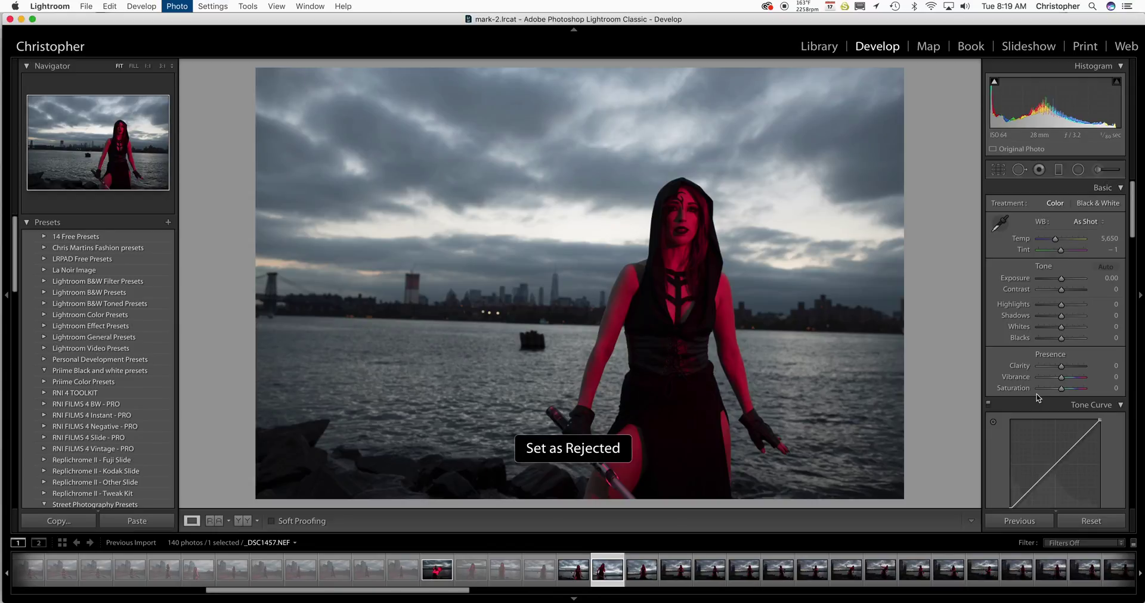
{"action": "key", "text": "x"}
{"action": "key", "text": "x"}
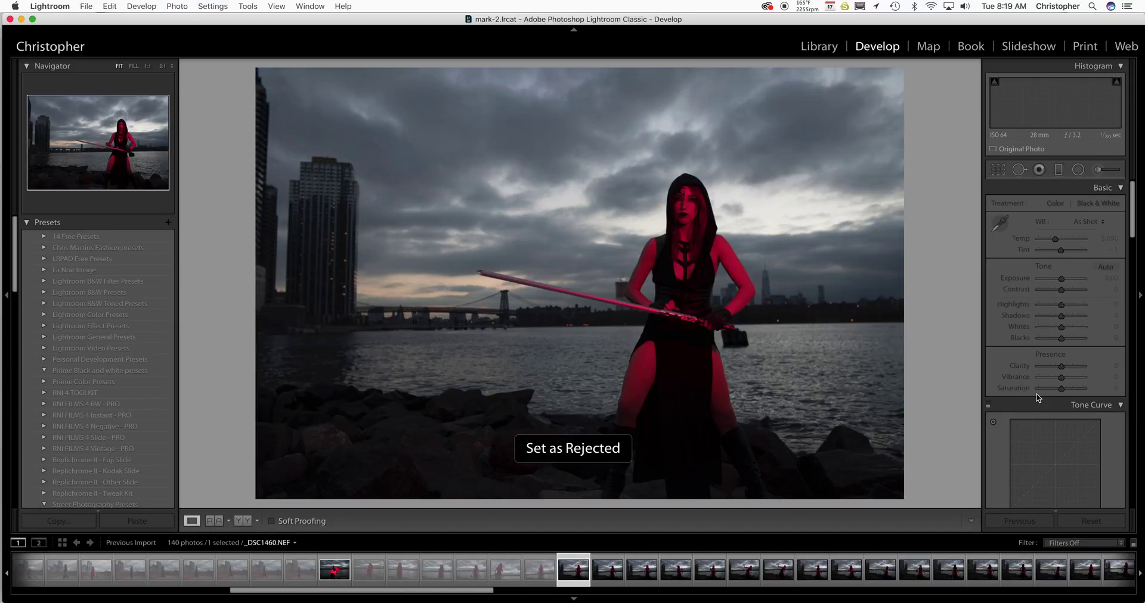
{"action": "key", "text": "x"}
{"action": "key", "text": "x"}
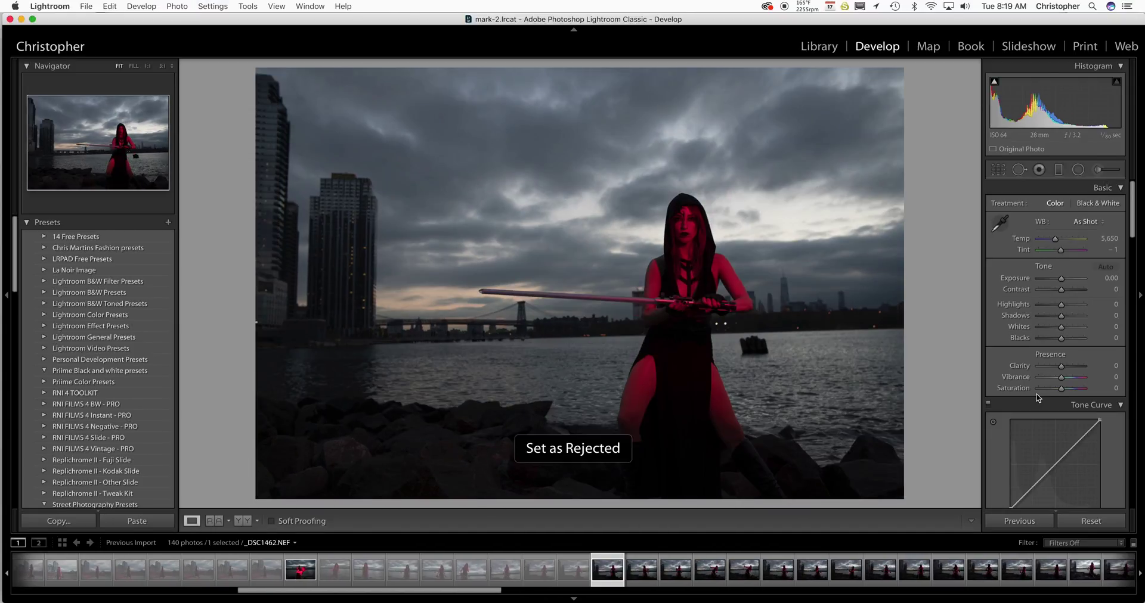
{"action": "key", "text": "x"}
{"action": "key", "text": "x"}
{"action": "key", "text": "x"}
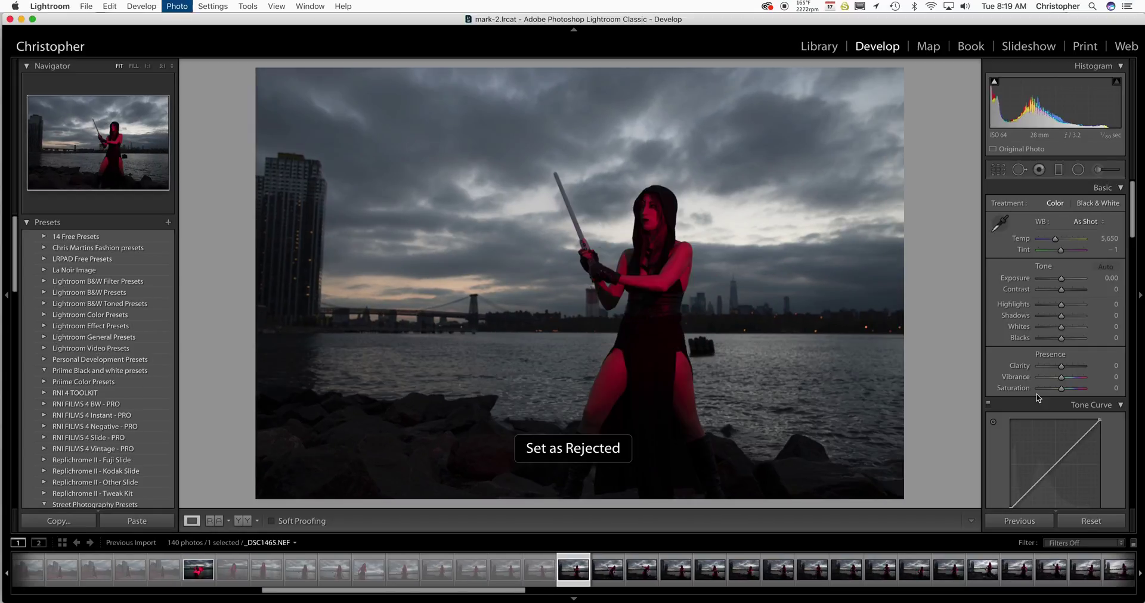
Reject the waterfront photos _DSC1465.NEF through _DSC1472.NEF.
{"action": "key", "text": "x"}
{"action": "key", "text": "x"}
{"action": "key", "text": "x"}
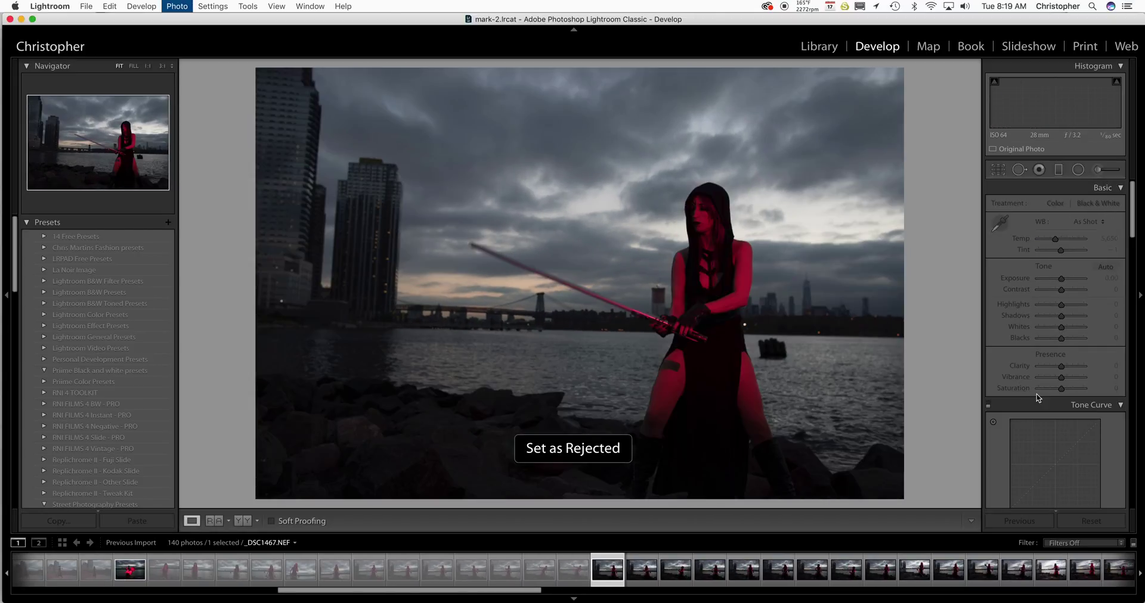
{"action": "key", "text": "x"}
{"action": "key", "text": "x"}
{"action": "key", "text": "x"}
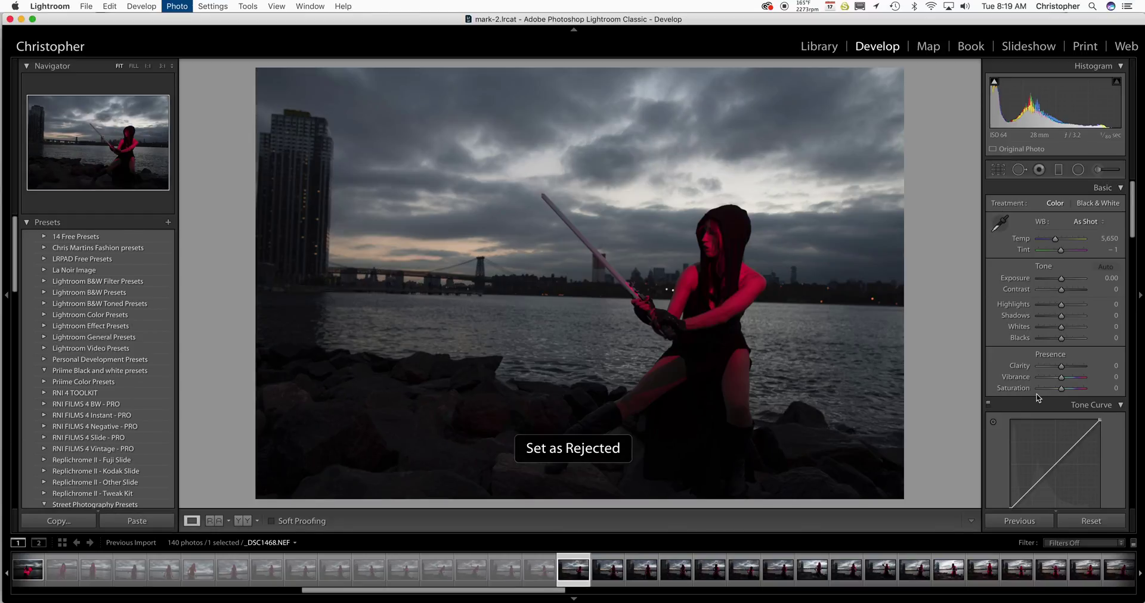
{"action": "key", "text": "x"}
{"action": "key", "text": "x"}
{"action": "key", "text": "x"}
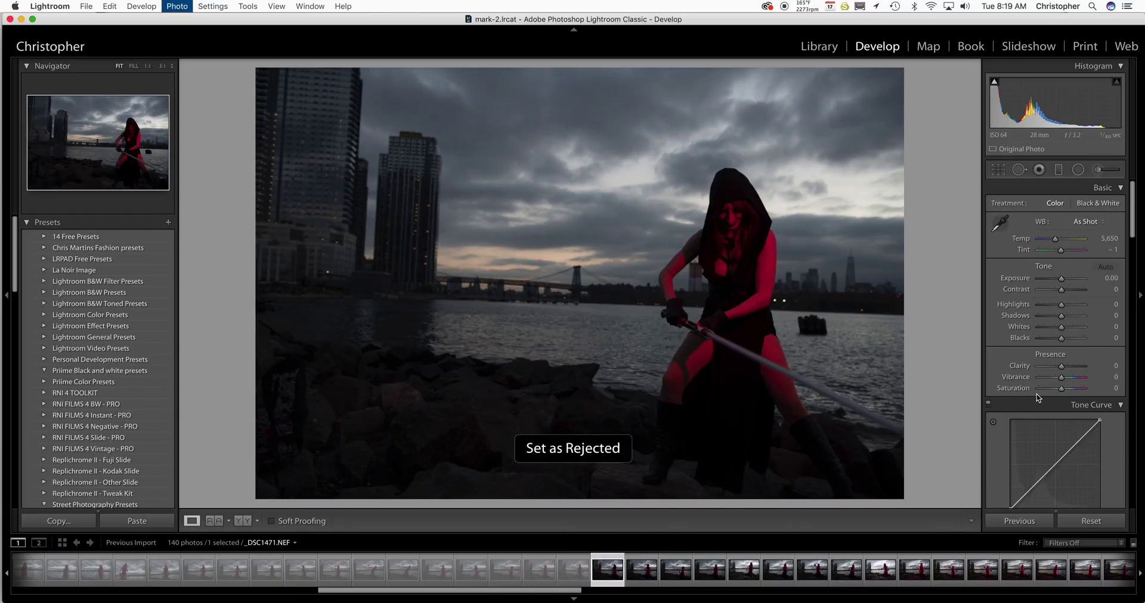
Reject the waterfront photos _DSC1473.NEF through _DSC1479.NEF.
{"action": "key", "text": "x"}
{"action": "key", "text": "x"}
{"action": "key", "text": "x"}
{"action": "key", "text": "x"}
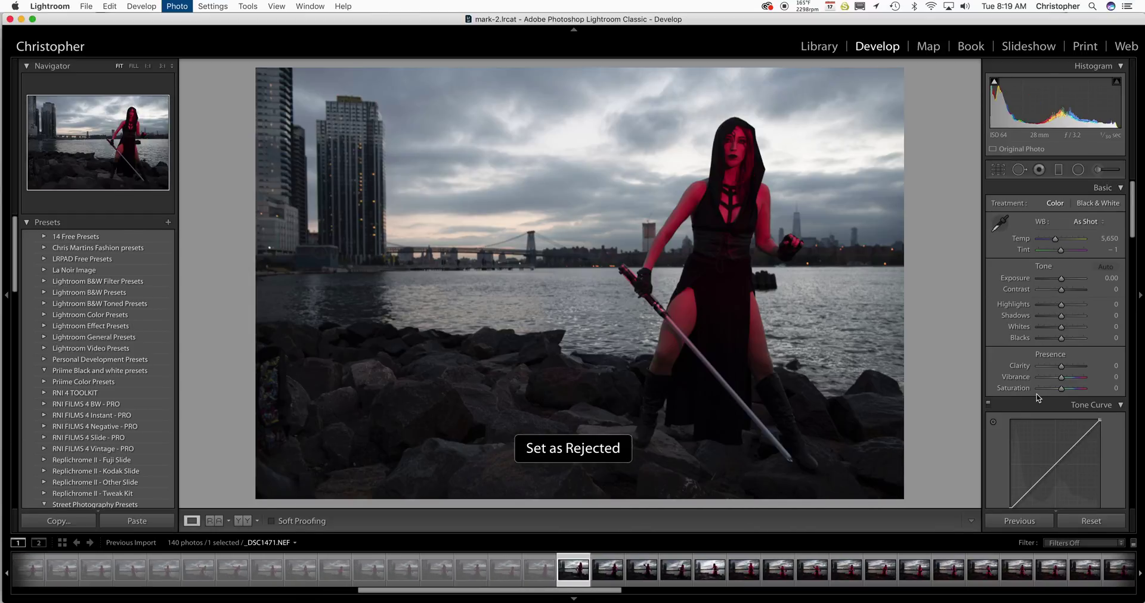
{"action": "key", "text": "x"}
{"action": "key", "text": "x"}
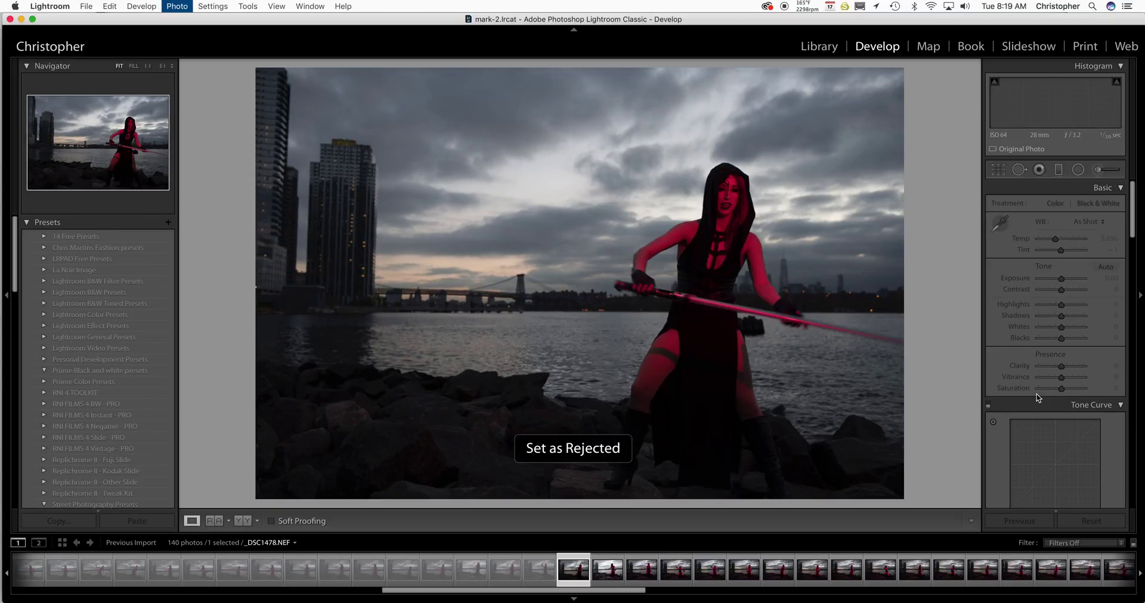
Reject _DSC1480.NEF, _DSC1481.NEF and _DSC1483.NEF, and go back to flag _DSC1482.NEF and _DSC1484.NEF as picks.
{"action": "key", "text": "x"}
{"action": "key", "text": "x"}
{"action": "key", "text": "Left"}
{"action": "key", "text": "p"}
{"action": "key", "text": "x"}
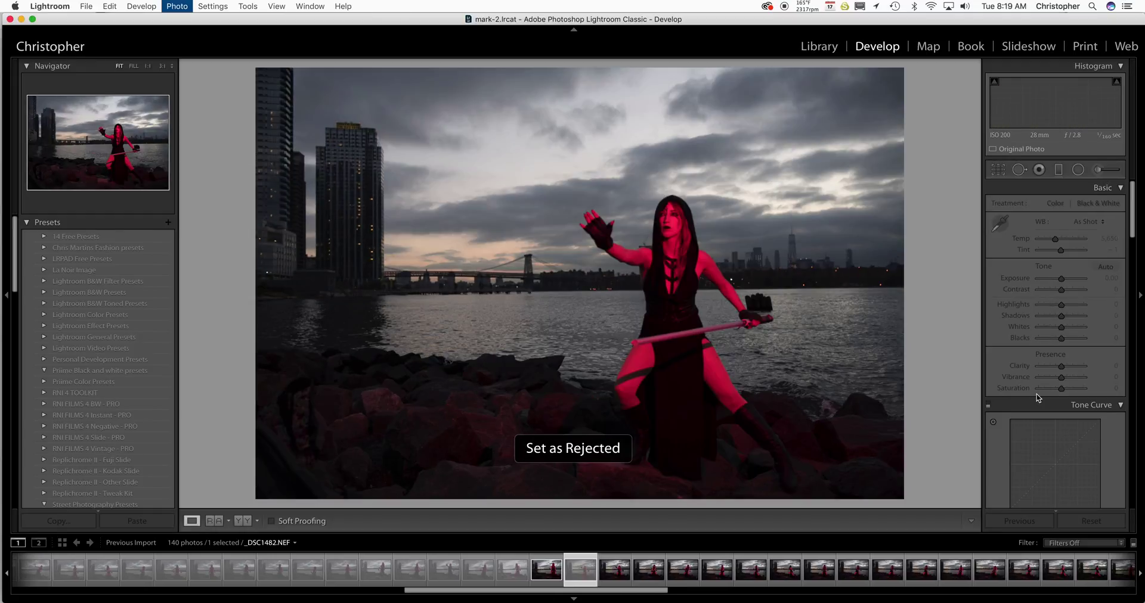
{"action": "key", "text": "x"}
{"action": "key", "text": "Left"}
{"action": "key", "text": "p"}
Reject the red-lit waterfront photos _DSC1485.NEF through _DSC1490.NEF.
{"action": "key", "text": "x"}
{"action": "key", "text": "x"}
{"action": "key", "text": "x"}
{"action": "key", "text": "x"}
{"action": "key", "text": "x"}
{"action": "key", "text": "x"}
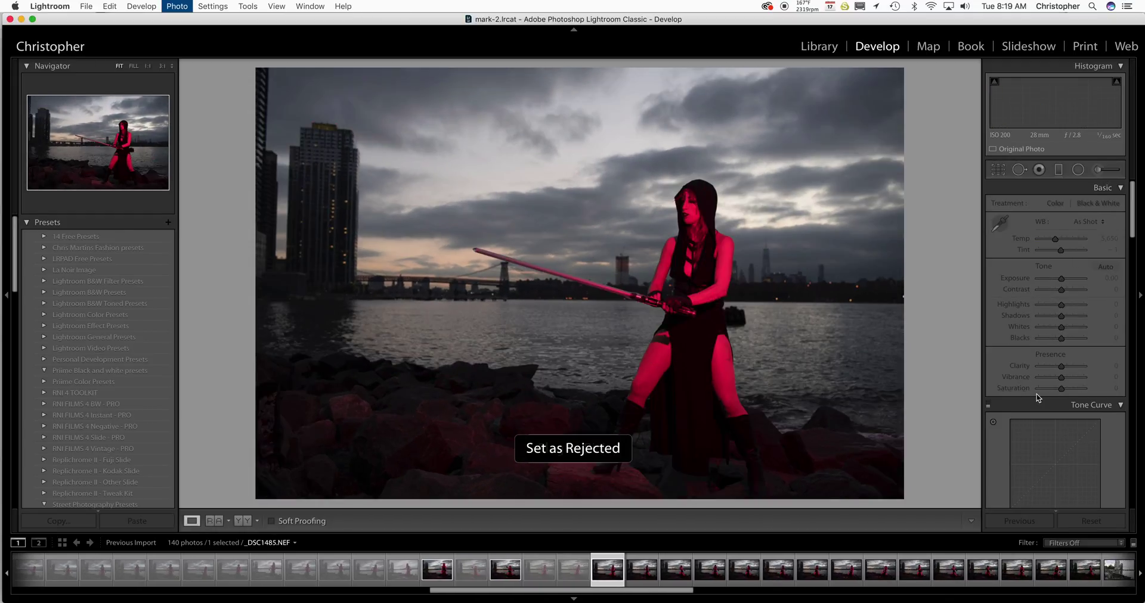
{"action": "key", "text": "x"}
{"action": "key", "text": "x"}
{"action": "key", "text": "x"}
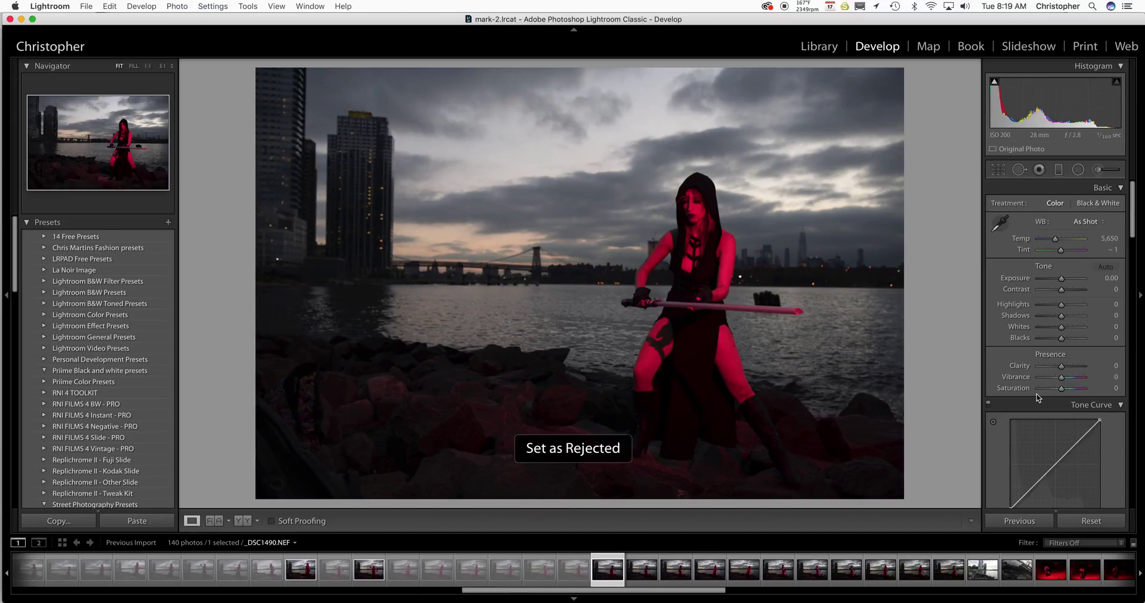
Reject the photos _DSC1491.NEF through _DSC1499.NEF, going back to flag _DSC1498.NEF as a pick instead.
{"action": "key", "text": "x"}
{"action": "key", "text": "x"}
{"action": "key", "text": "x"}
{"action": "key", "text": "x"}
{"action": "key", "text": "x"}
{"action": "key", "text": "x"}
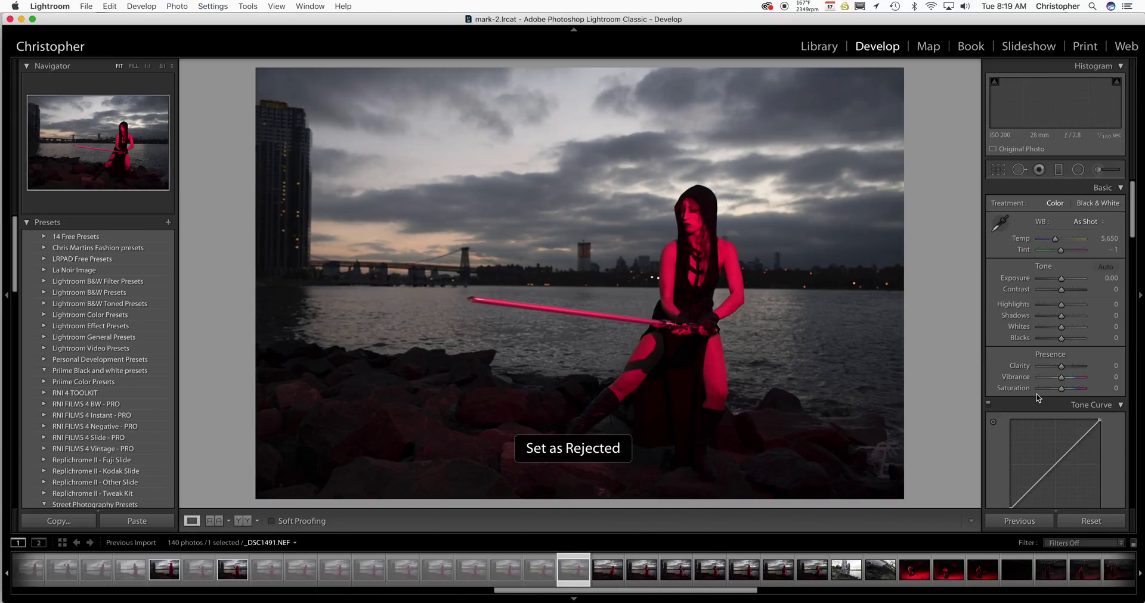
{"action": "key", "text": "x"}
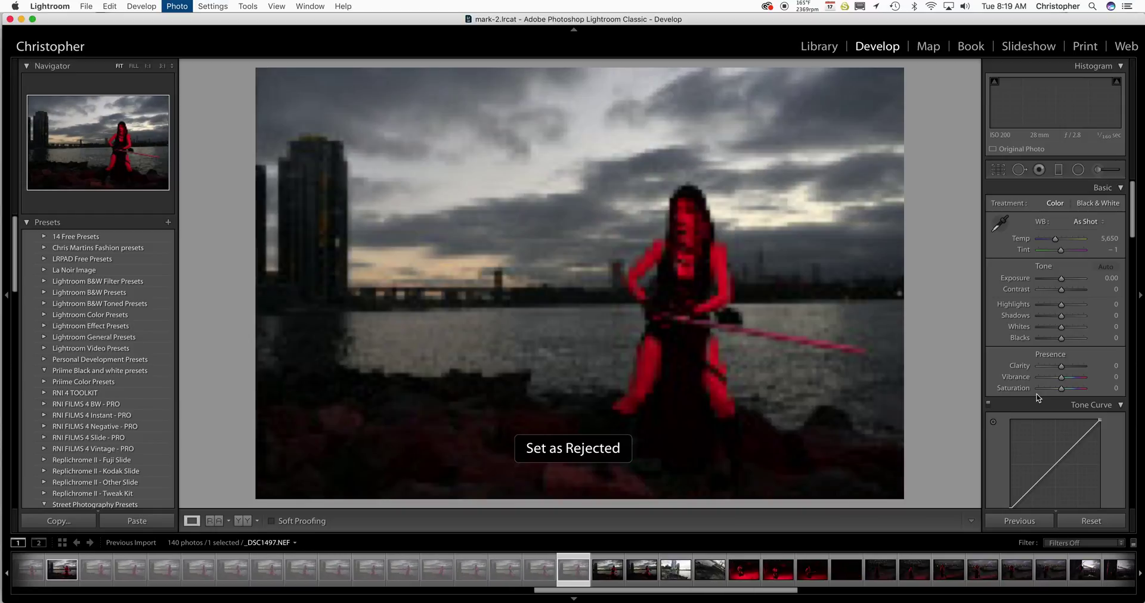
{"action": "key", "text": "p"}
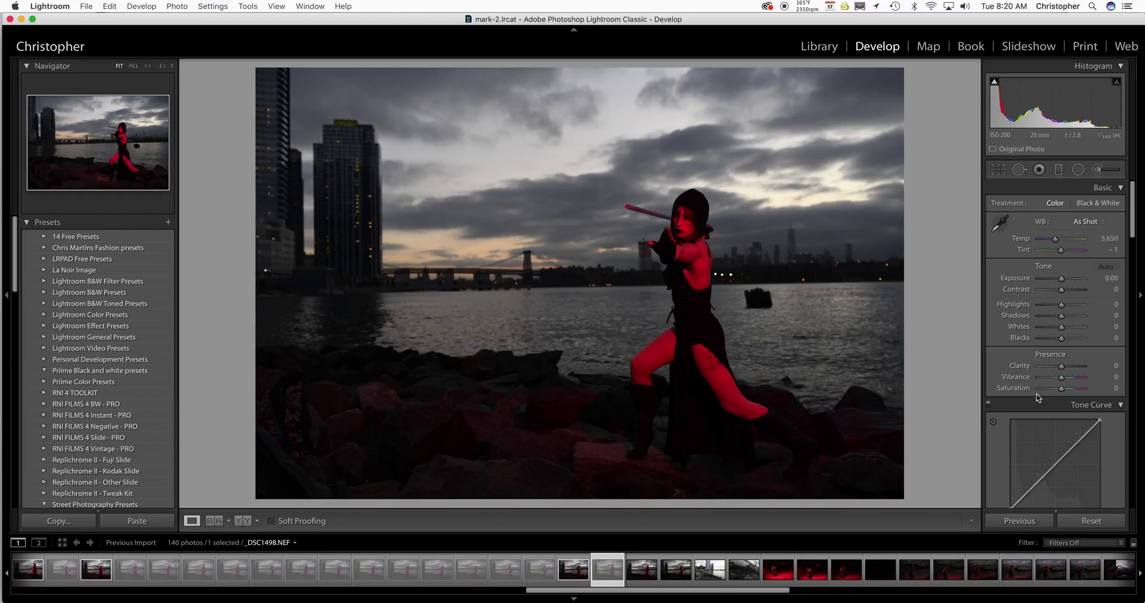
Reject the photos _DSC1500.NEF through _DSC1507.NEF, including the tilted rocky shoreline shot.
{"action": "key", "text": "x"}
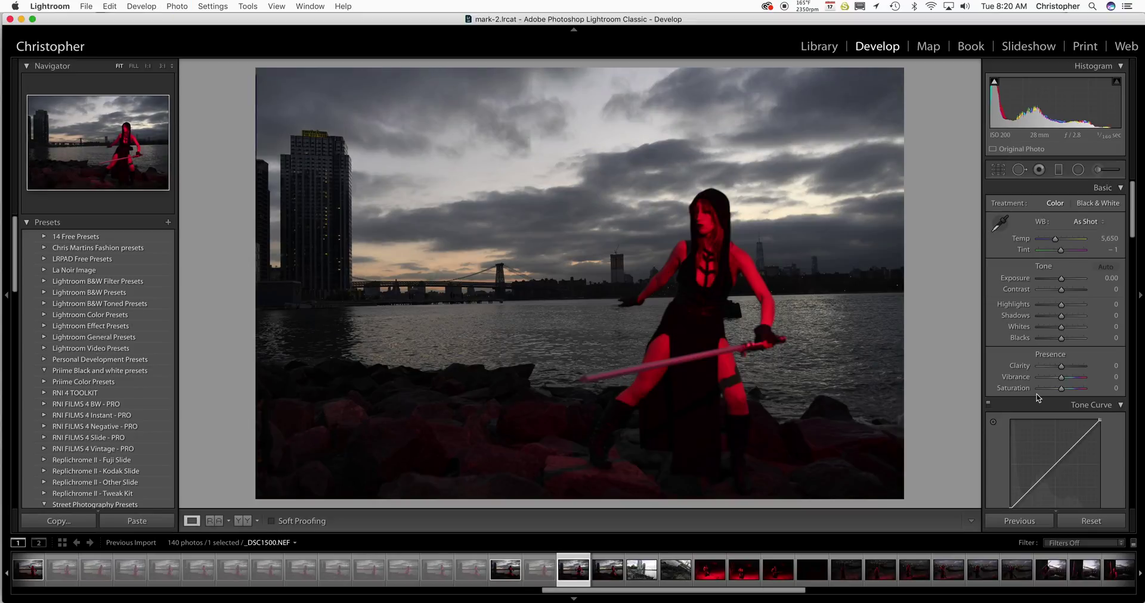
{"action": "key", "text": "x"}
{"action": "key", "text": "x"}
{"action": "key", "text": "x"}
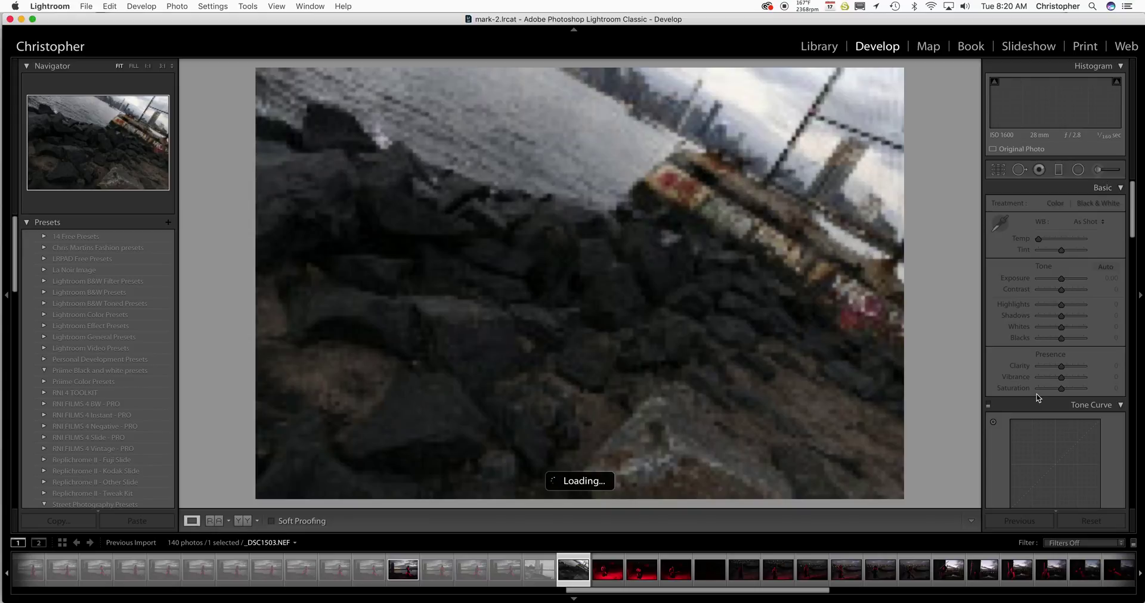
{"action": "key", "text": "x"}
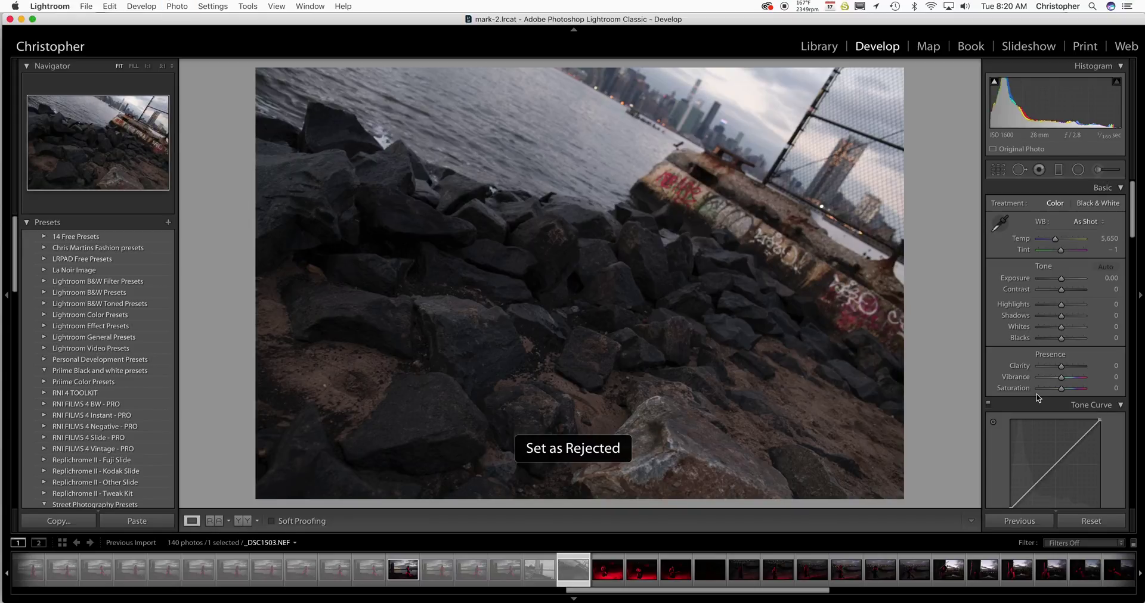
{"action": "key", "text": "x"}
{"action": "key", "text": "x"}
{"action": "key", "text": "x"}
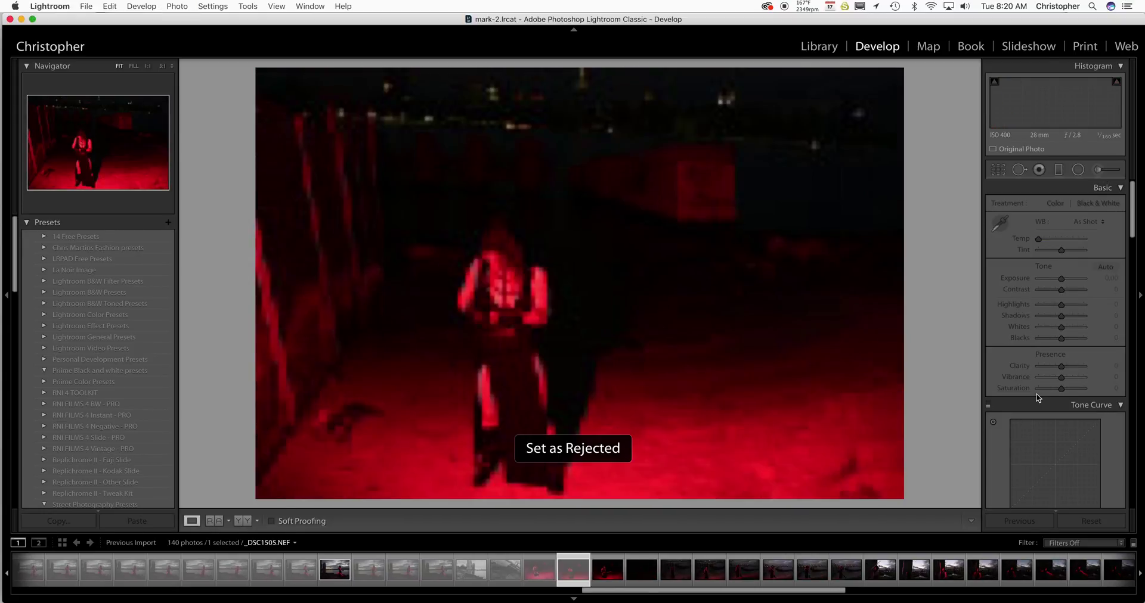
{"action": "key", "text": "x"}
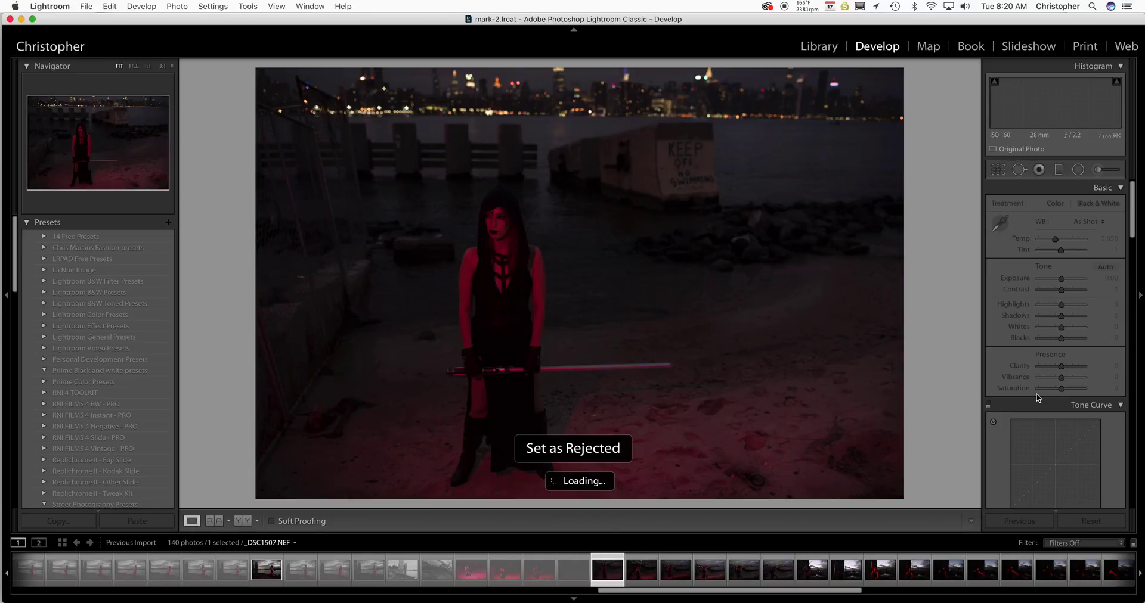
Go back to flag the dark skyline photo _DSC1508.NEF as a pick and reject _DSC1509.NEF.
{"action": "key", "text": "x"}
{"action": "key", "text": "Left"}
{"action": "key", "text": "p"}
{"action": "key", "text": "x"}
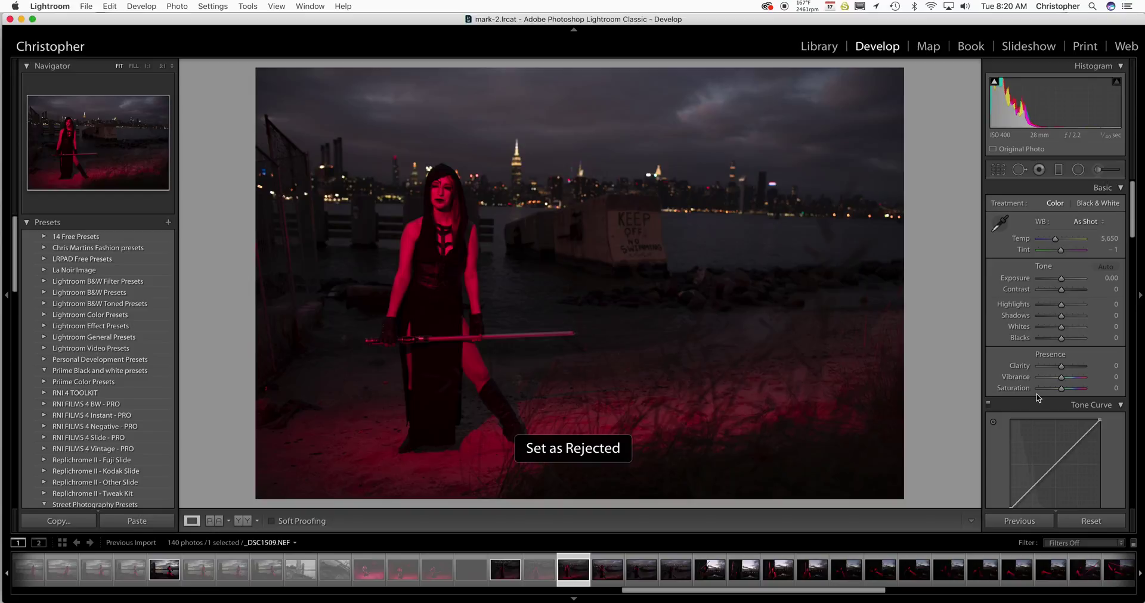
Reject _DSC1510.NEF through _DSC1513.NEF, flag the fence photos _DSC1514.NEF through _DSC1516.NEF as picks, and reject _DSC1517.NEF.
{"action": "key", "text": "x"}
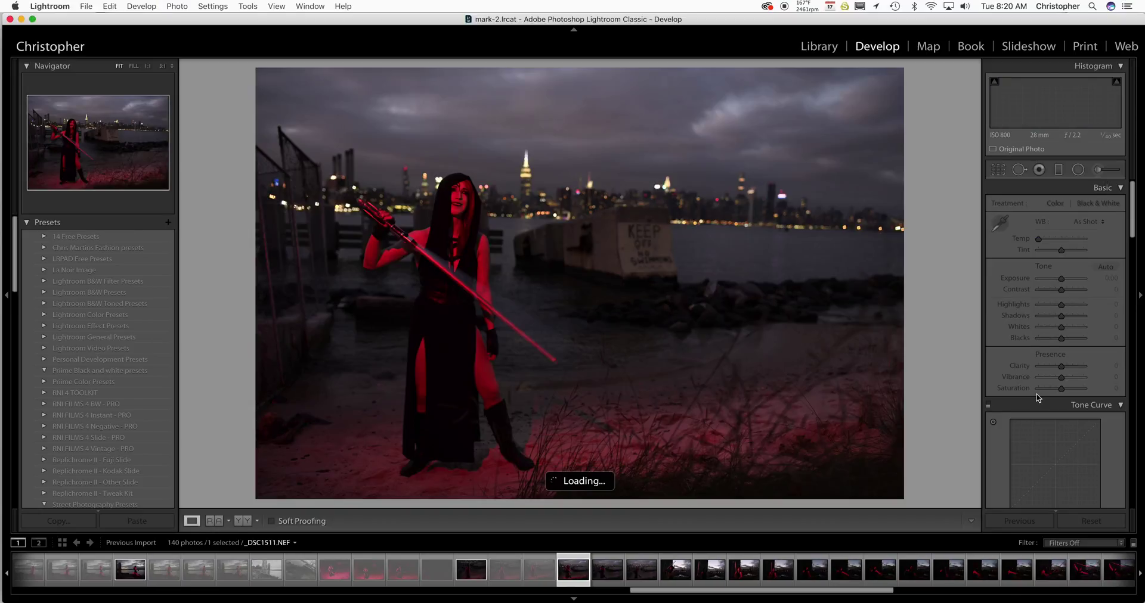
{"action": "key", "text": "x"}
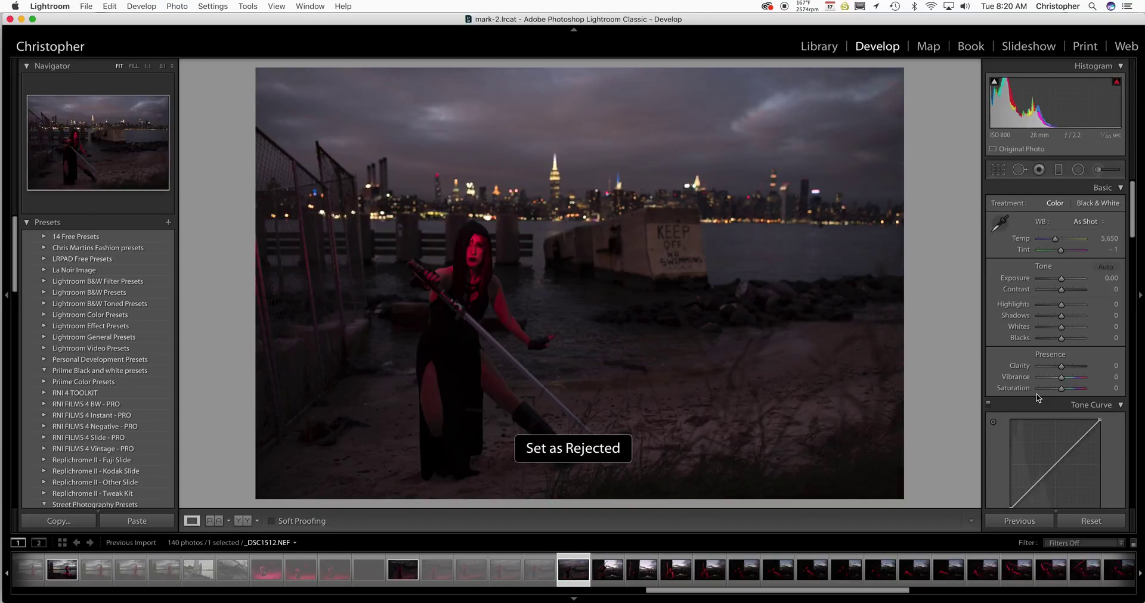
{"action": "key", "text": "x"}
{"action": "key", "text": "p"}
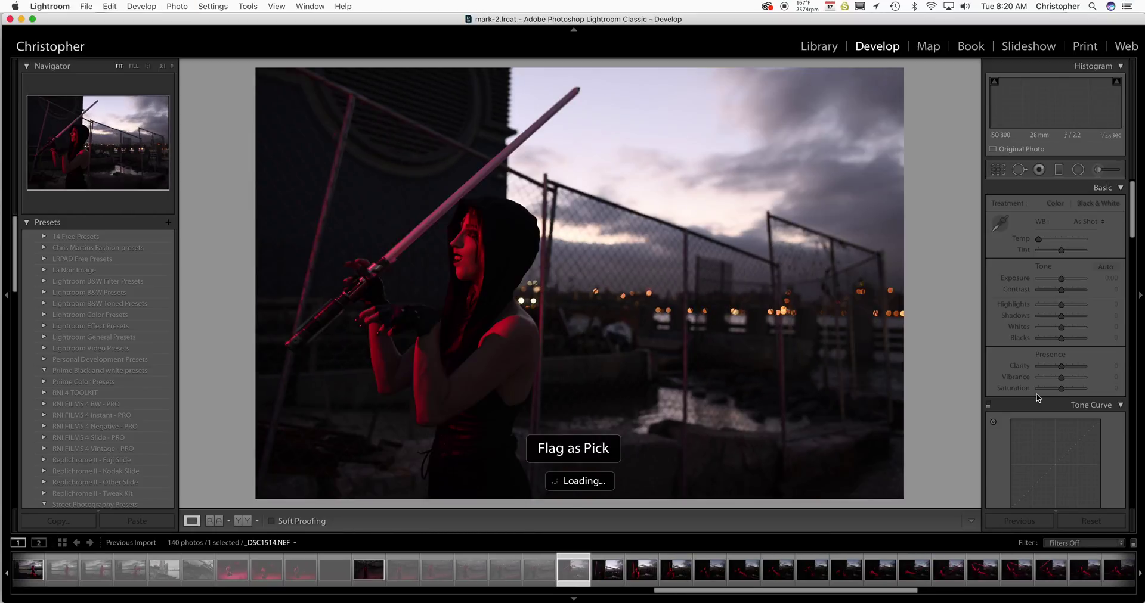
{"action": "key", "text": "p"}
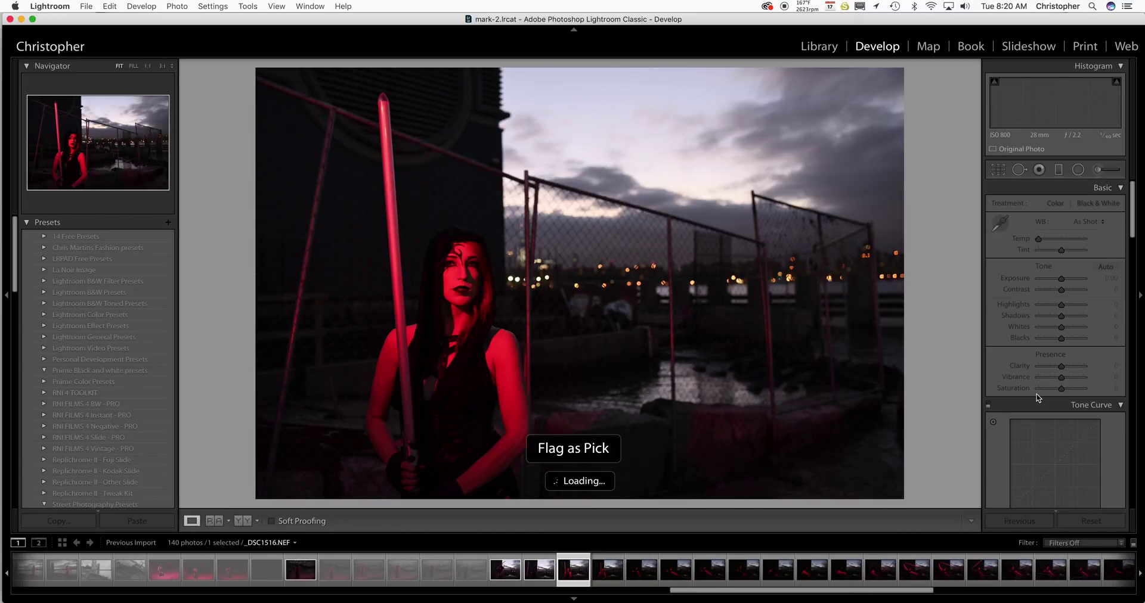
{"action": "key", "text": "x"}
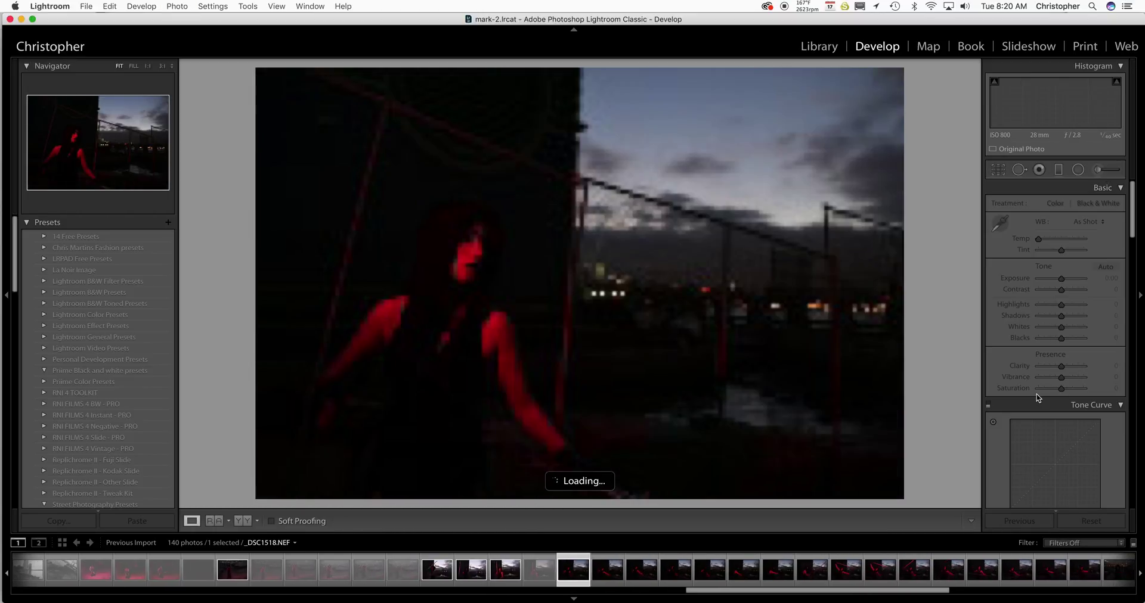
Reject the dark fence photos _DSC1518.NEF through _DSC1525.NEF.
{"action": "key", "text": "x"}
{"action": "key", "text": "x"}
{"action": "key", "text": "x"}
{"action": "key", "text": "x"}
{"action": "key", "text": "x"}
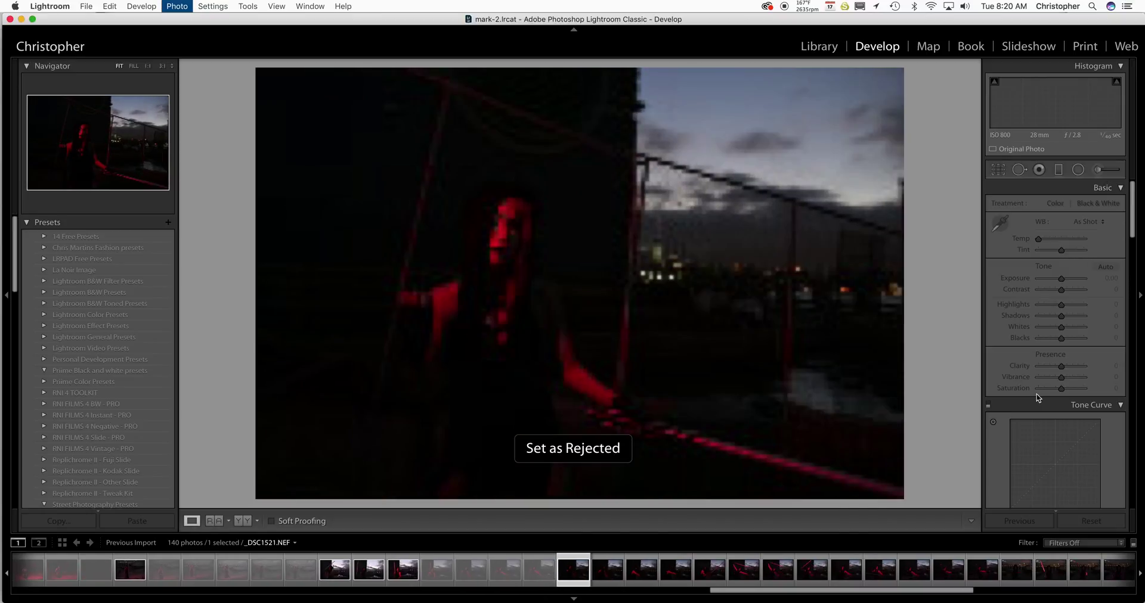
{"action": "key", "text": "x"}
{"action": "key", "text": "x"}
{"action": "key", "text": "x"}
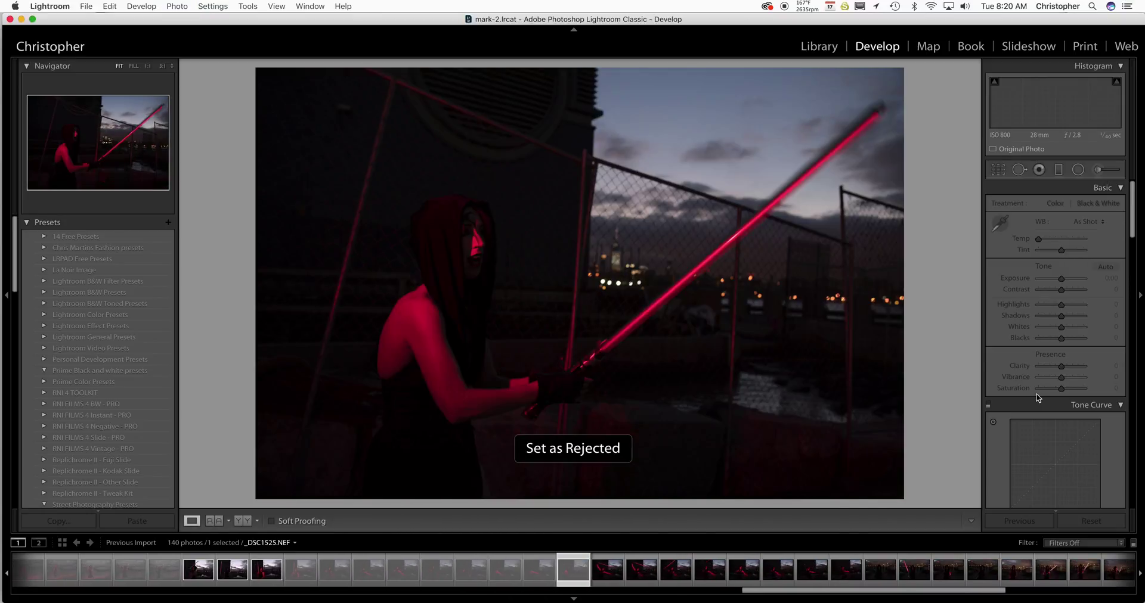
Reject the photos _DSC1526.NEF through _DSC1533.NEF.
{"action": "key", "text": "x"}
{"action": "key", "text": "x"}
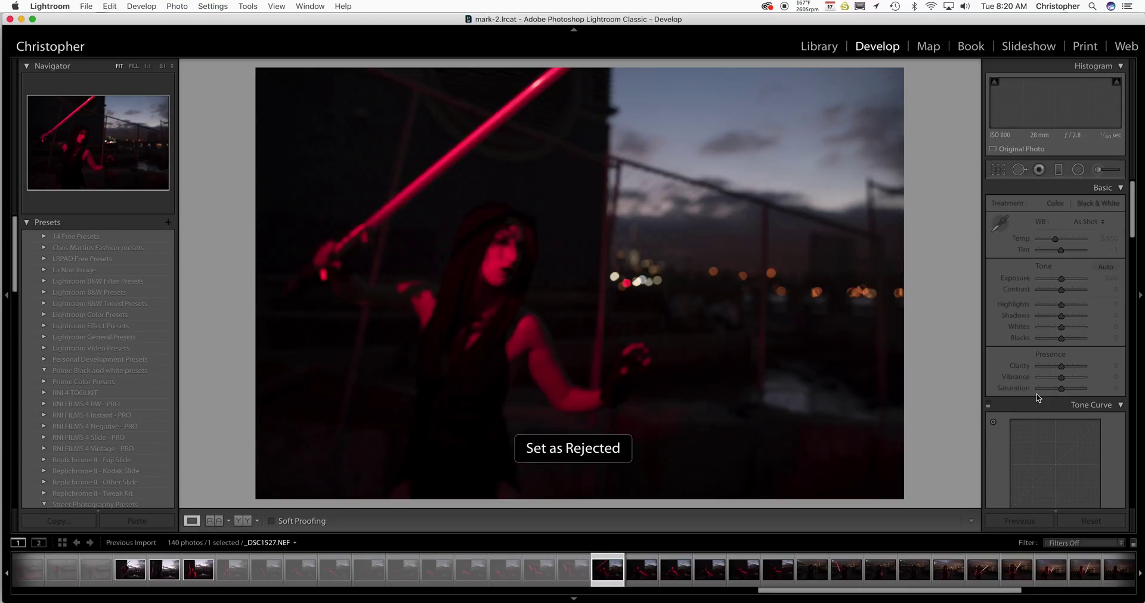
{"action": "key", "text": "x"}
{"action": "key", "text": "x"}
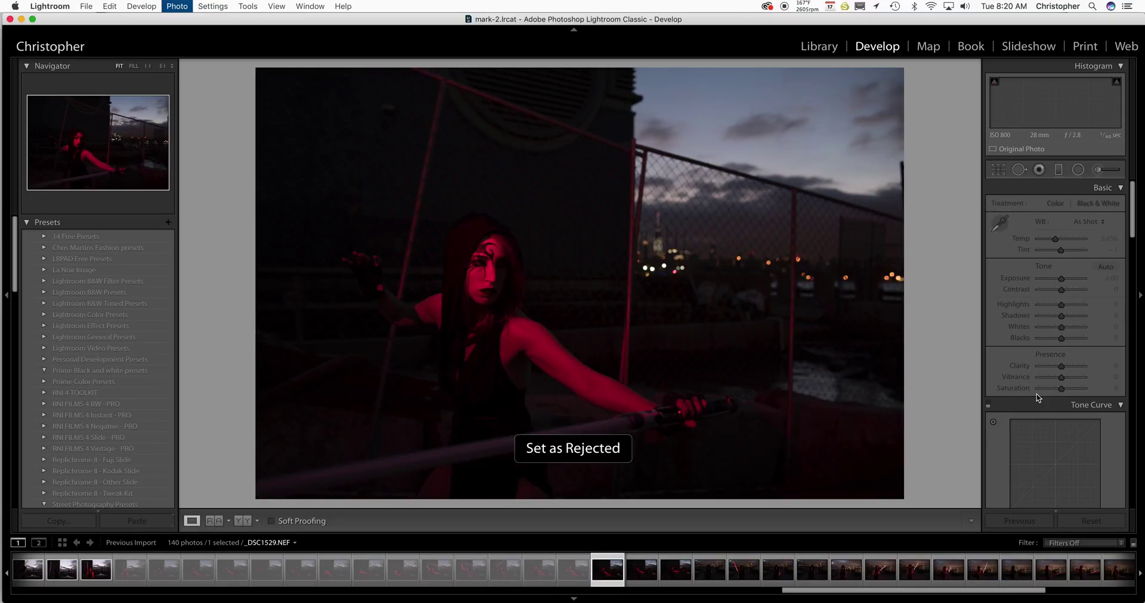
{"action": "key", "text": "x"}
{"action": "key", "text": "x"}
{"action": "key", "text": "x"}
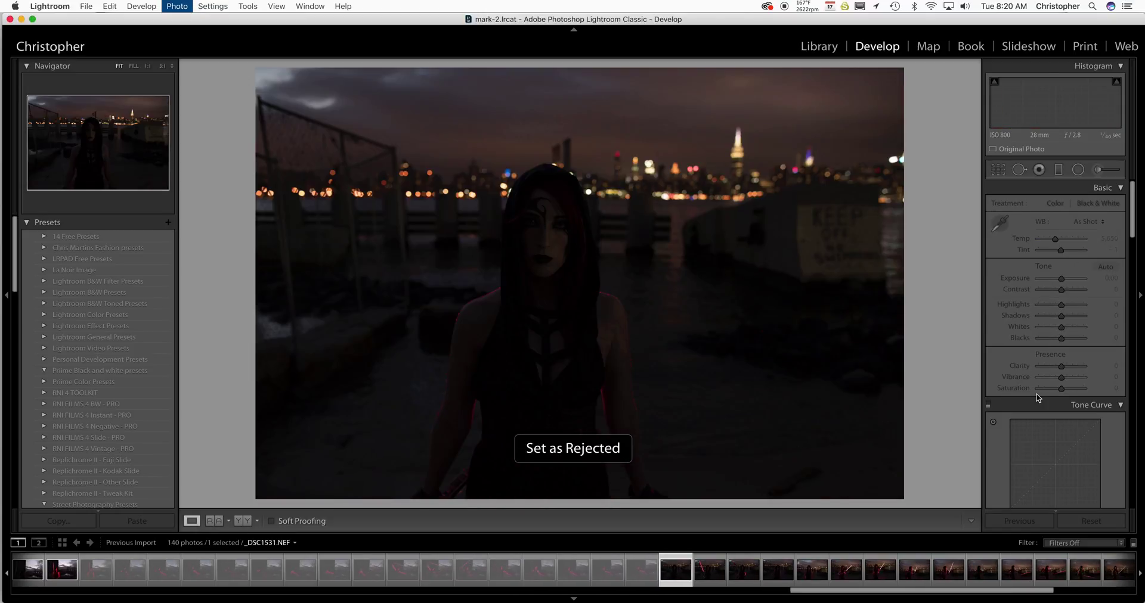
Reject _DSC1534.NEF and _DSC1536.NEF, and flag _DSC1535.NEF, with the raised glowing sword, as a pick.
{"action": "key", "text": "x"}
{"action": "key", "text": "x"}
{"action": "key", "text": "x"}
{"action": "key", "text": "x"}
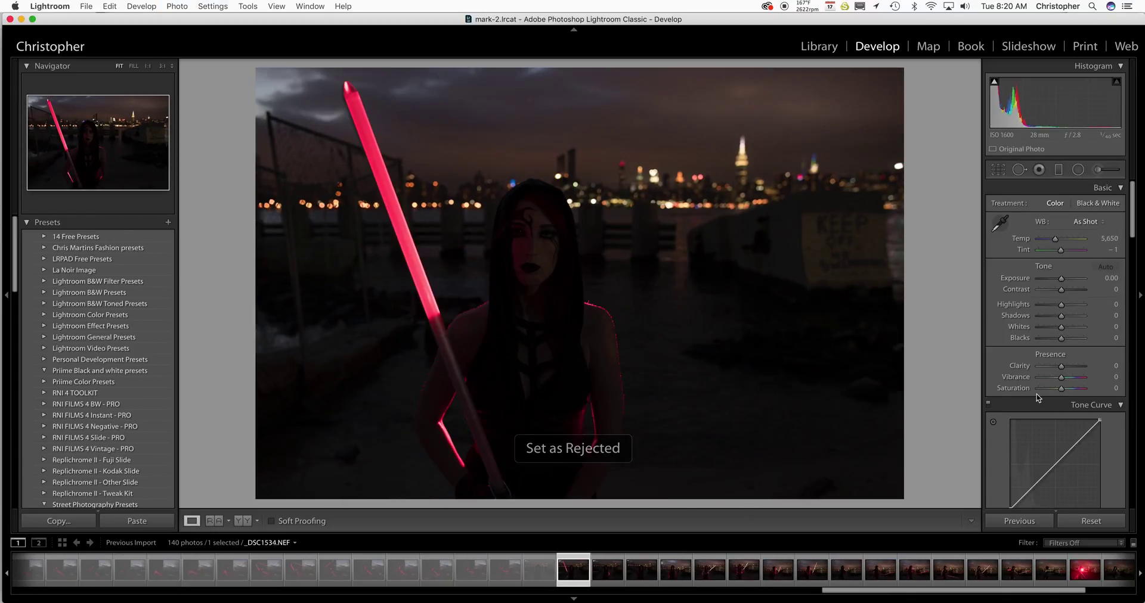
{"action": "key", "text": "p"}
{"action": "key", "text": "x"}
{"action": "key", "text": "x"}
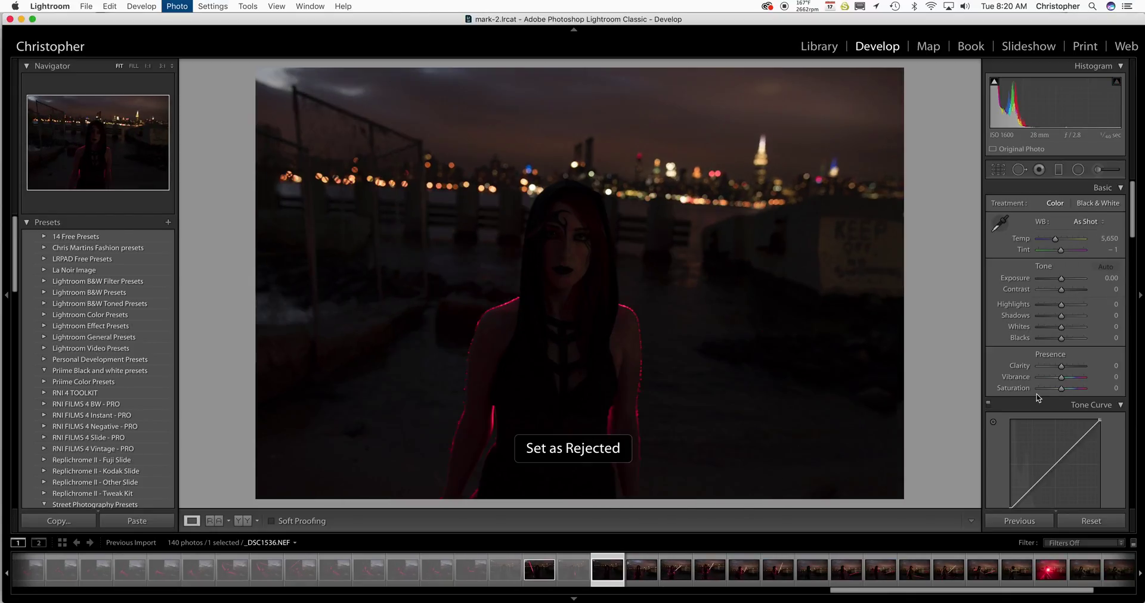
Reject the night skyline photos _DSC1537.NEF through _DSC1540.NEF and flag _DSC1541.NEF as a pick.
{"action": "key", "text": "x"}
{"action": "key", "text": "x"}
{"action": "key", "text": "x"}
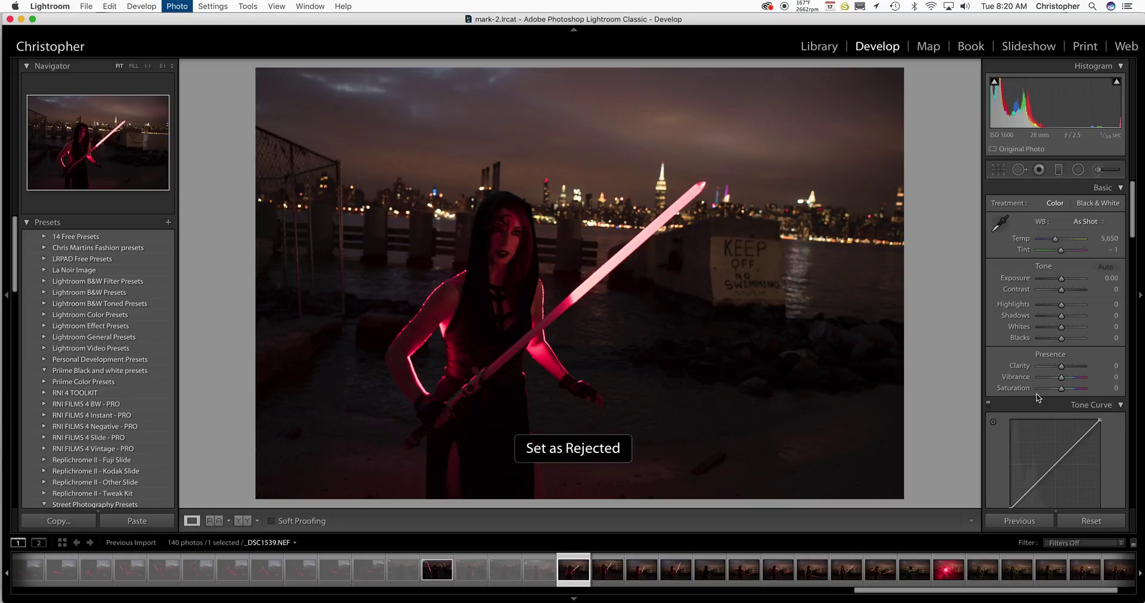
{"action": "key", "text": "x"}
{"action": "key", "text": "p"}
{"action": "key", "text": "p"}
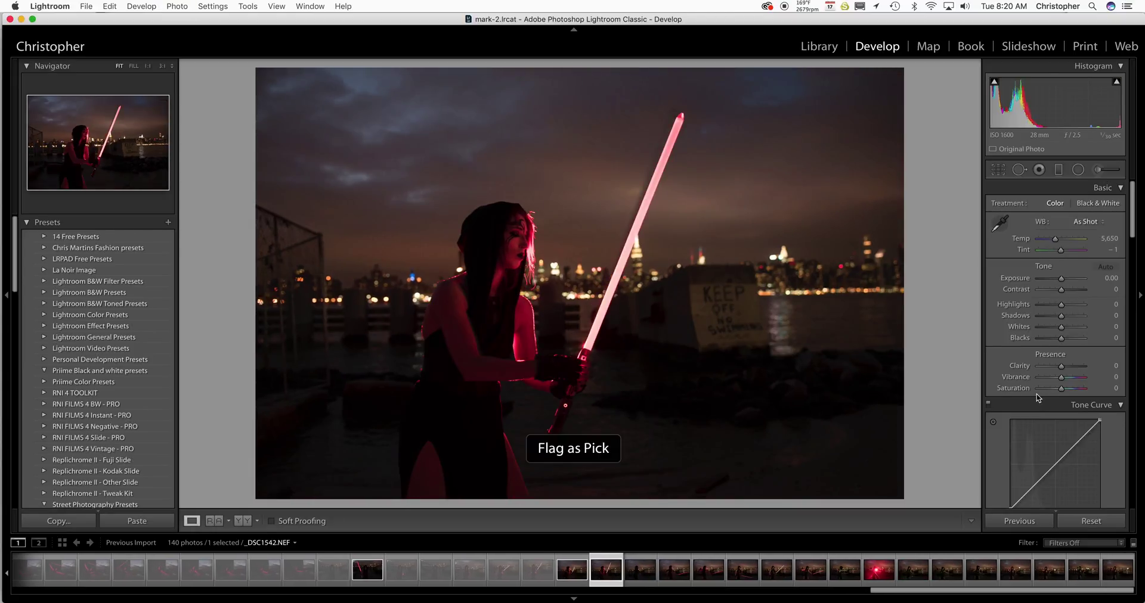
Flag the night skyline photo _DSC1544.NEF as a pick and reject its neighbours from _DSC1542.NEF through _DSC1548.NEF.
{"action": "key", "text": "x"}
{"action": "key", "text": "x"}
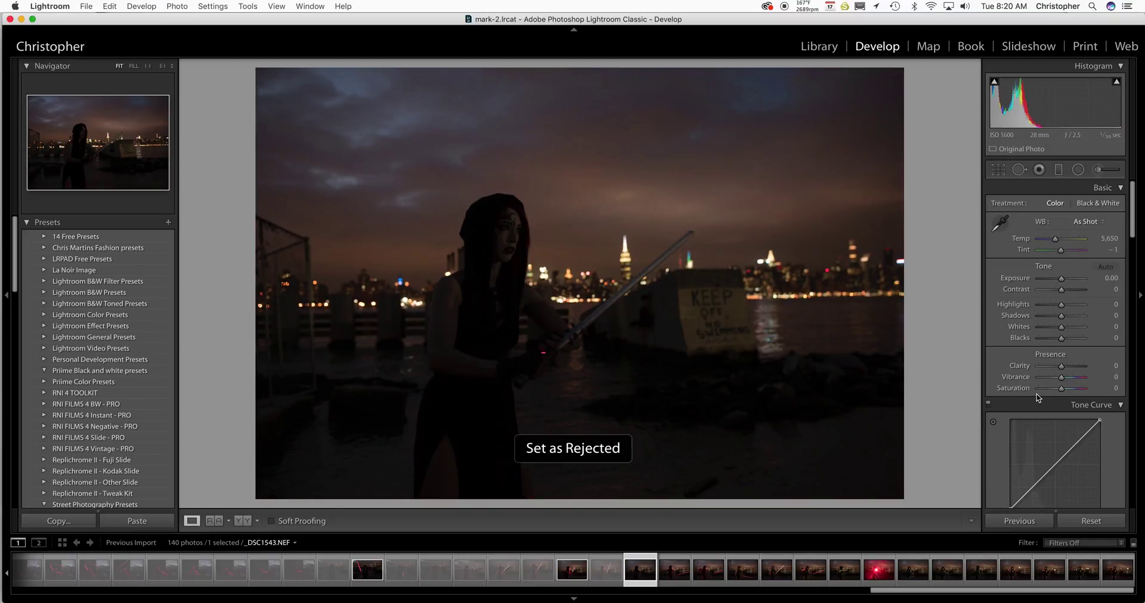
{"action": "key", "text": "p"}
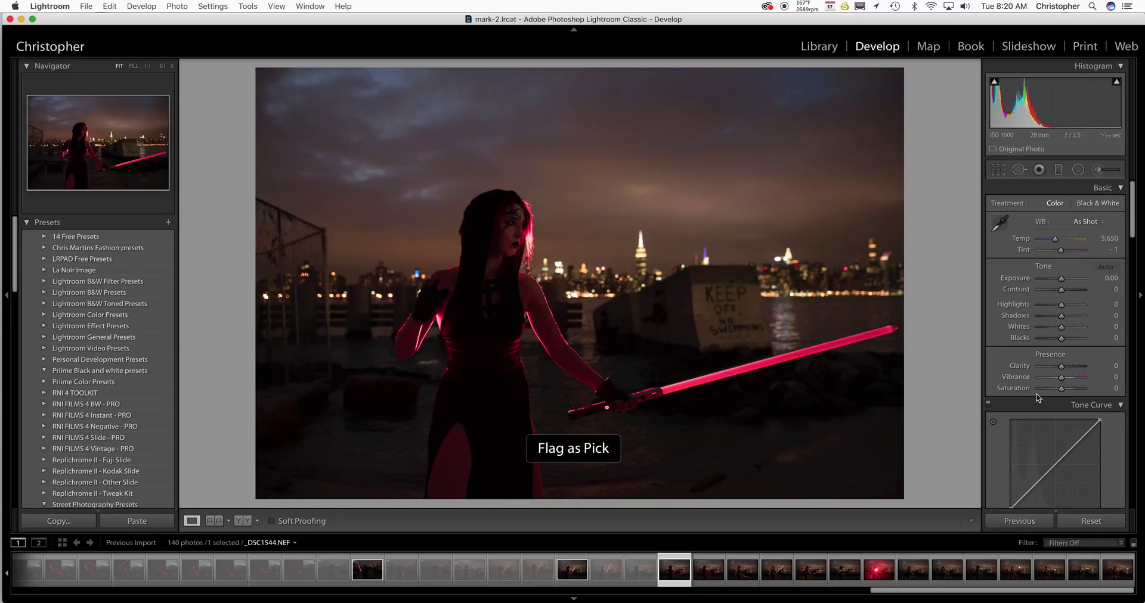
{"action": "key", "text": "x"}
{"action": "key", "text": "x"}
{"action": "key", "text": "x"}
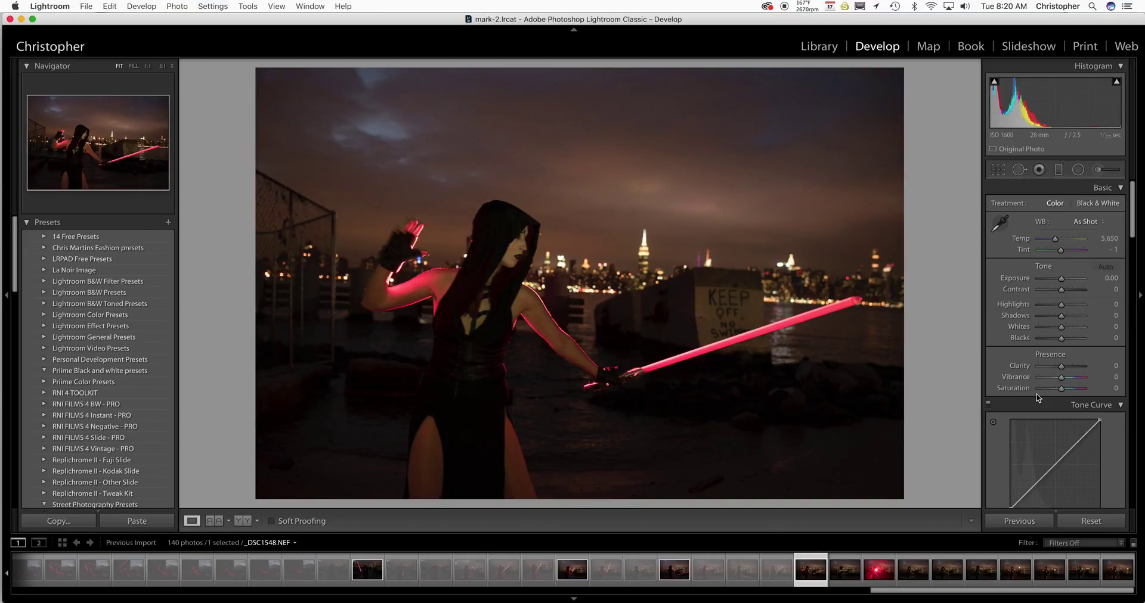
{"action": "key", "text": "x"}
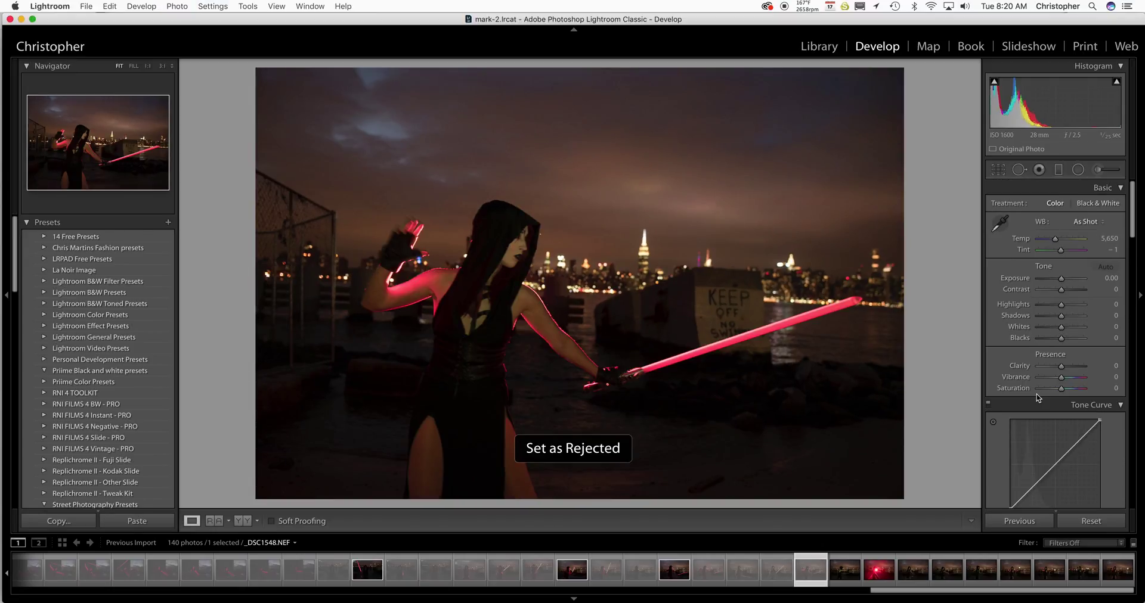
Reject _DSC1549.NEF, flag the bright red flare photo _DSC1550.NEF as a pick, and reject _DSC1551.NEF through _DSC1553.NEF.
{"action": "key", "text": "x"}
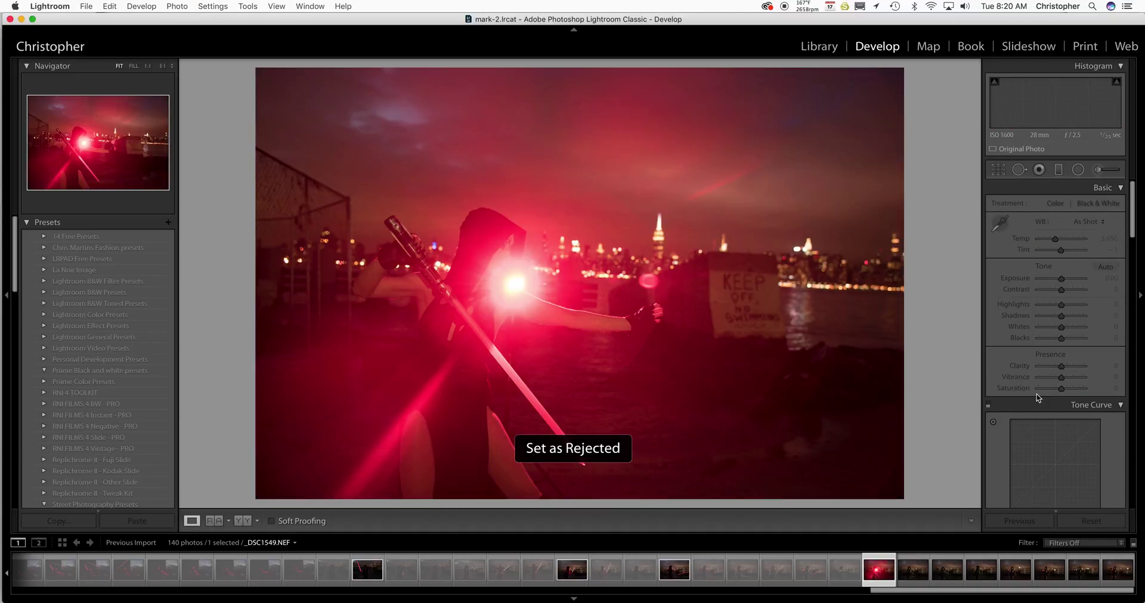
{"action": "key", "text": "p"}
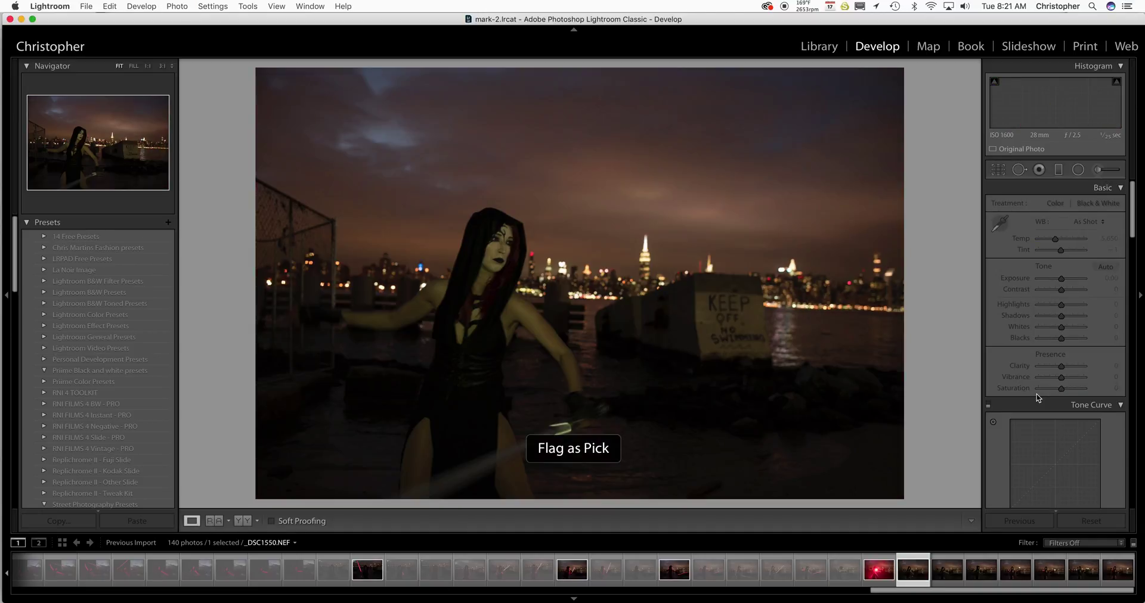
{"action": "key", "text": "x"}
{"action": "key", "text": "x"}
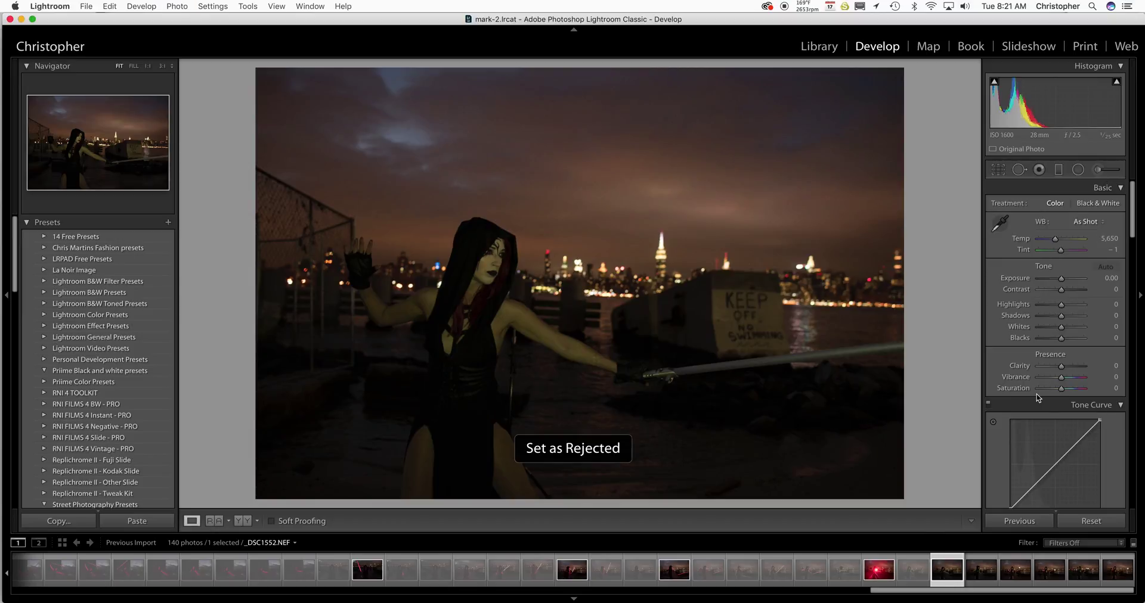
{"action": "key", "text": "x"}
{"action": "key", "text": "x"}
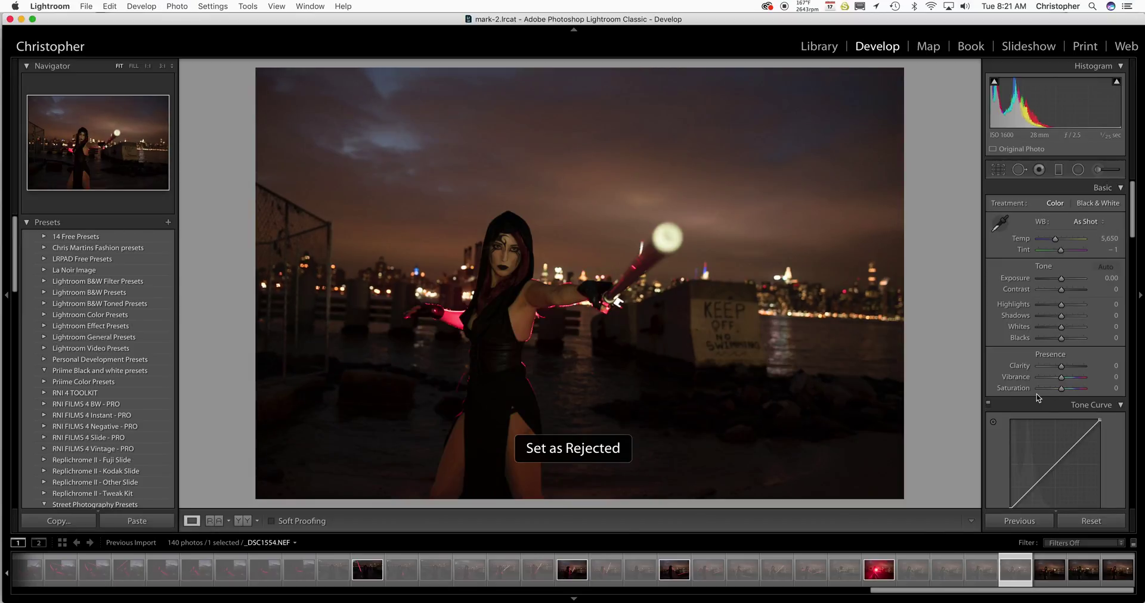
Flag _DSC1554.NEF and _DSC1557.NEF as picks and reject the blurry _DSC1556.NEF.
{"action": "key", "text": "p"}
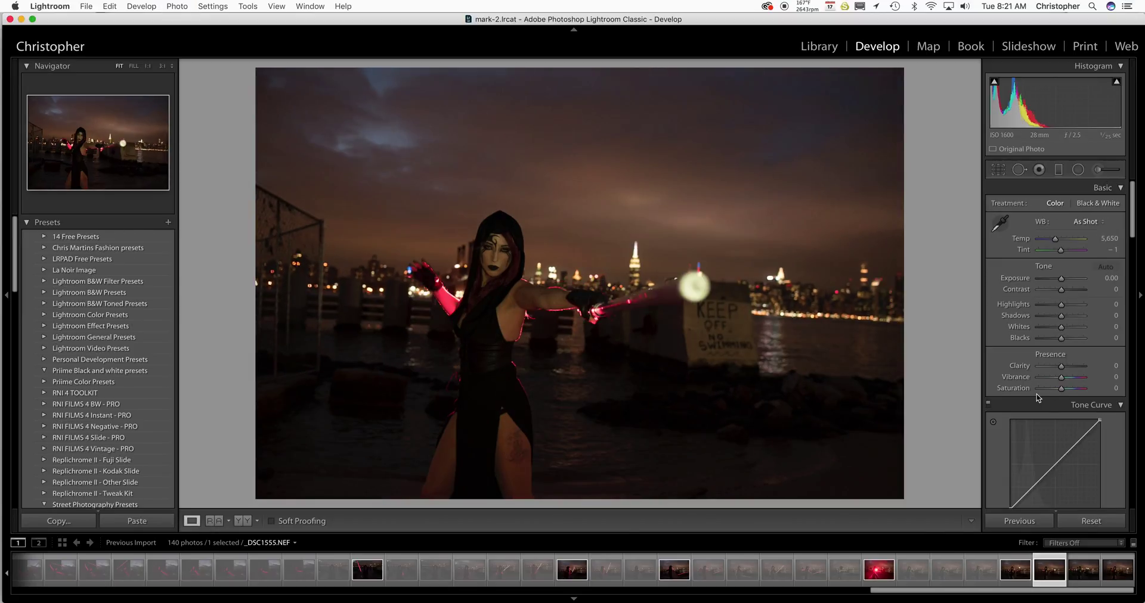
{"action": "key", "text": "Right"}
{"action": "key", "text": "x"}
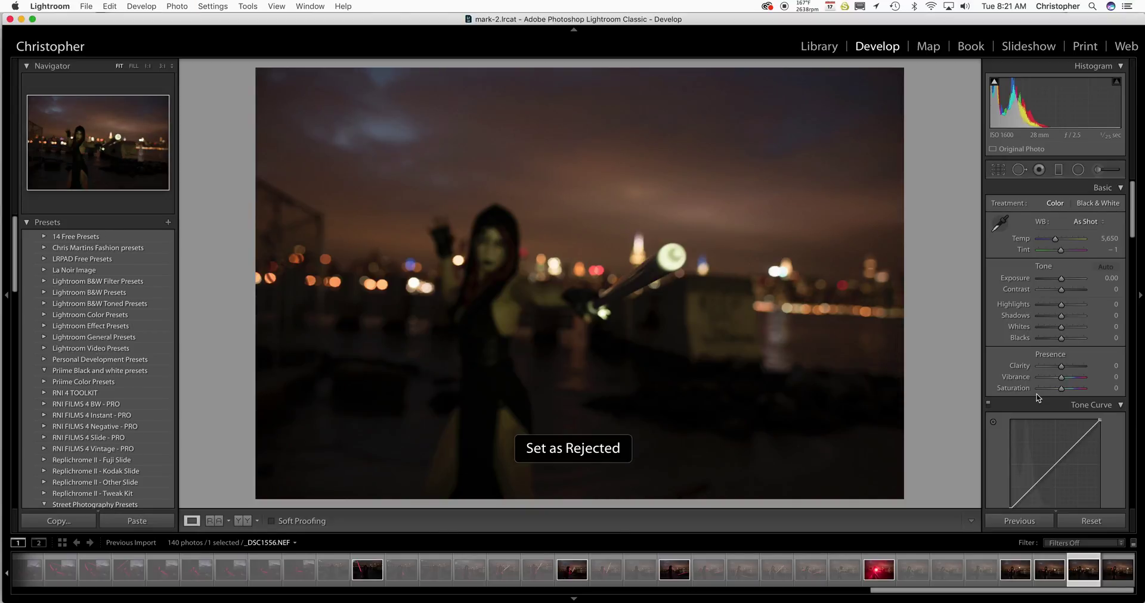
{"action": "key", "text": "p"}
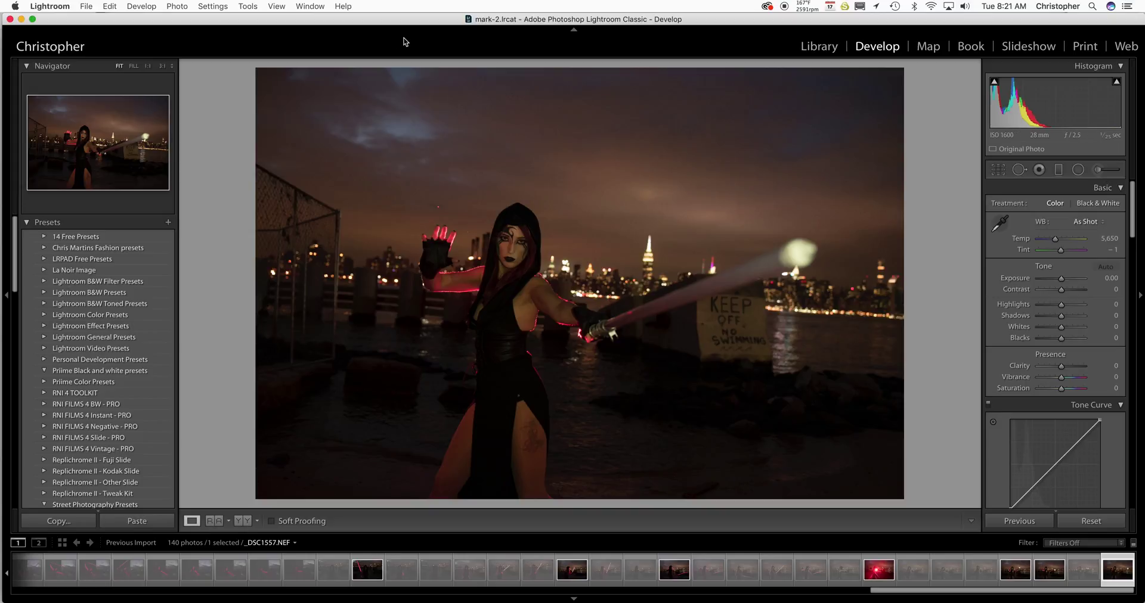
Remove all rejected photos from Lightroom without deleting their files from disk.
{"action": "left_click", "coordinate": [174, 7]}
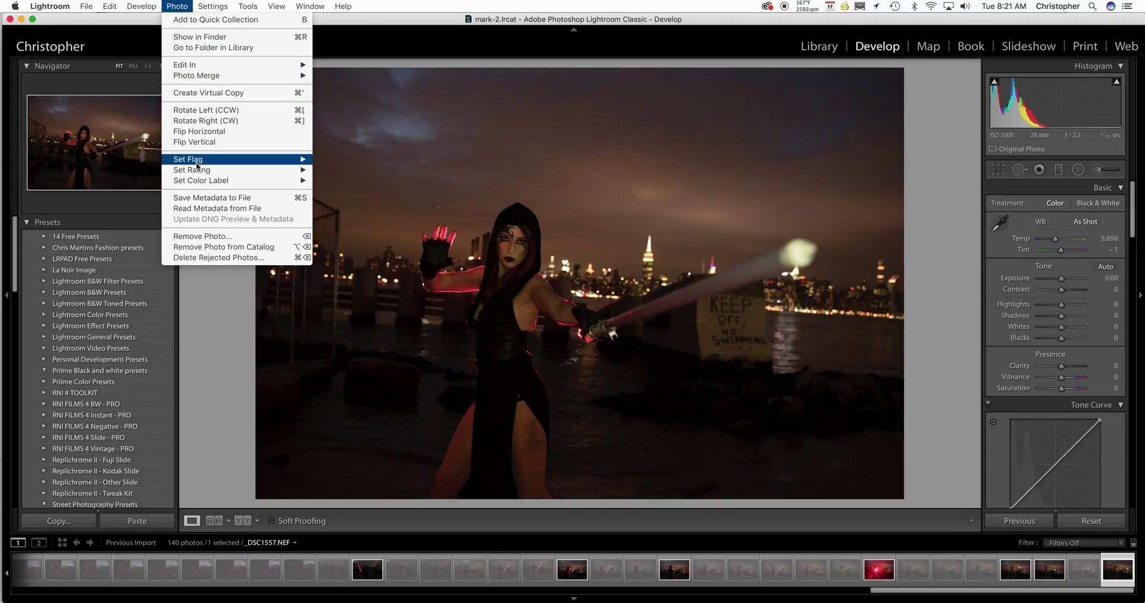
{"action": "left_click", "coordinate": [198, 258]}
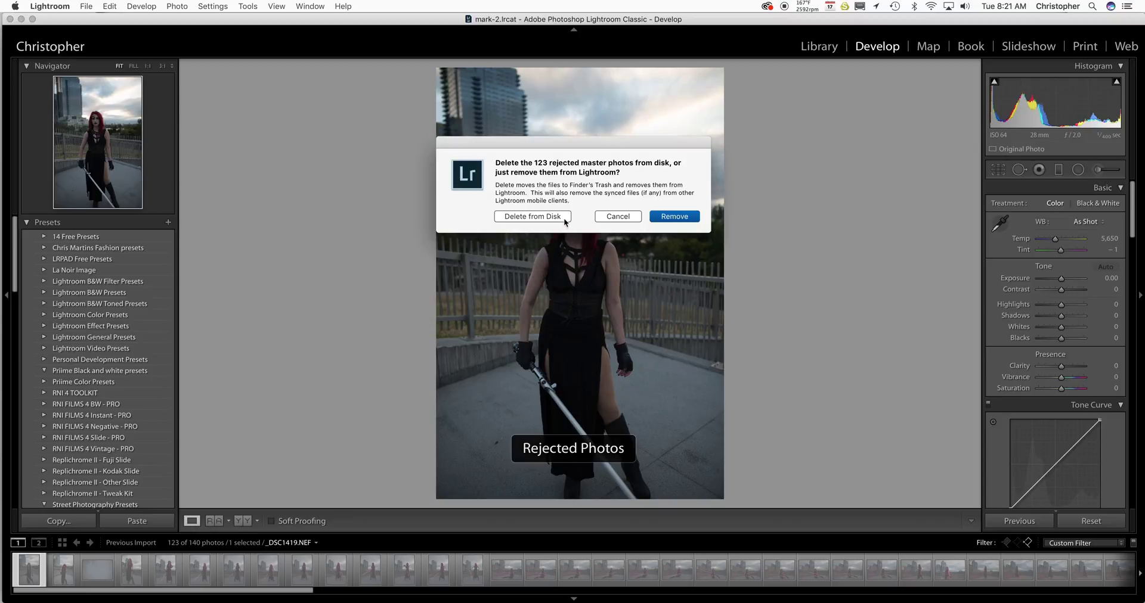
{"action": "left_click", "coordinate": [669, 218]}
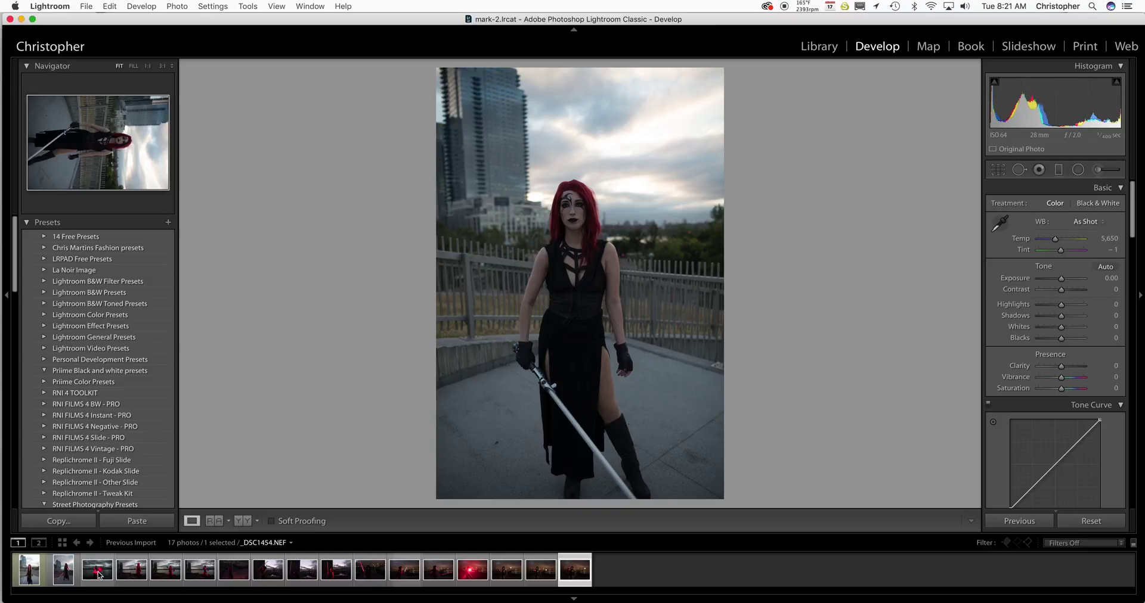
Open the last remaining photo, _DSC1557.NEF, and set its white balance temperature to 5,500.
{"action": "left_click", "coordinate": [29, 570]}
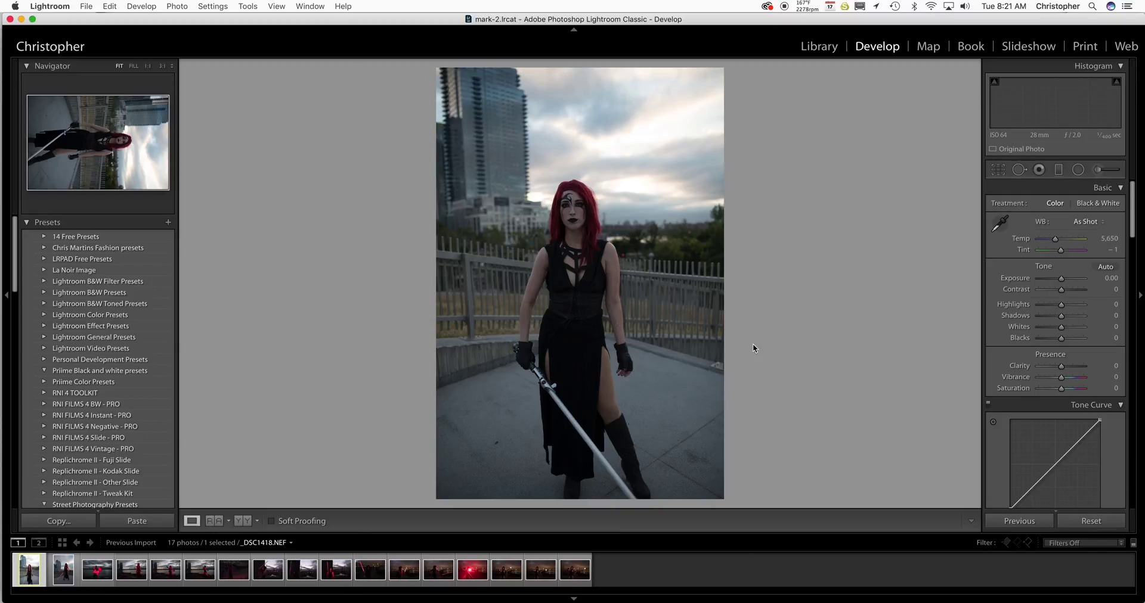
{"action": "left_click", "coordinate": [570, 570]}
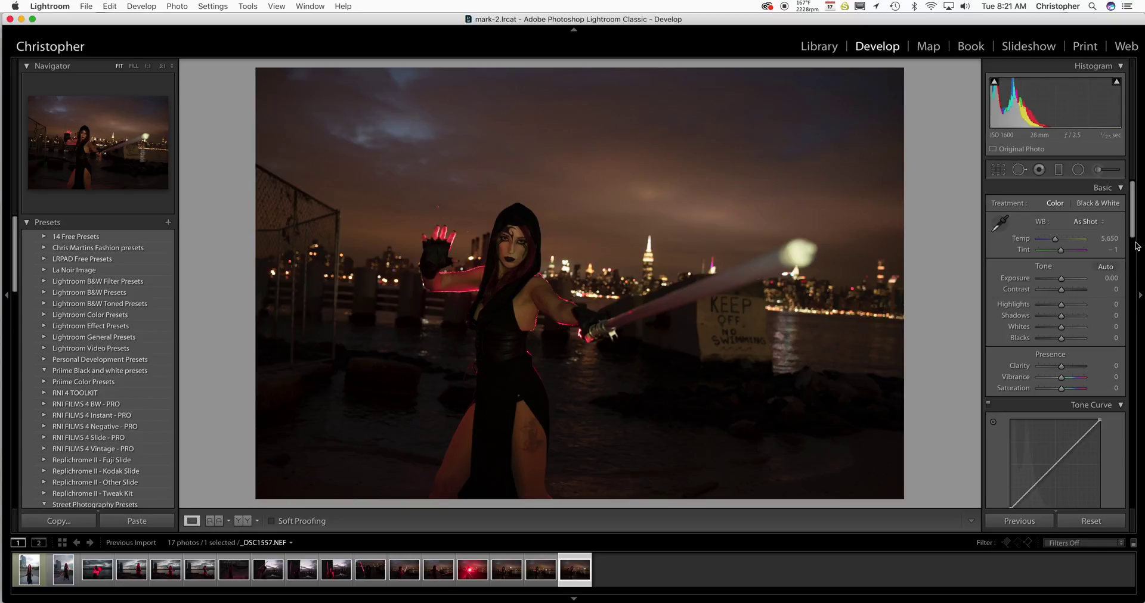
{"action": "scroll", "coordinate": [1134, 231], "scroll_direction": "down", "scroll_amount": 1}
{"action": "scroll", "coordinate": [1135, 228], "scroll_direction": "up", "scroll_amount": 1}
{"action": "left_click", "coordinate": [1112, 238]}
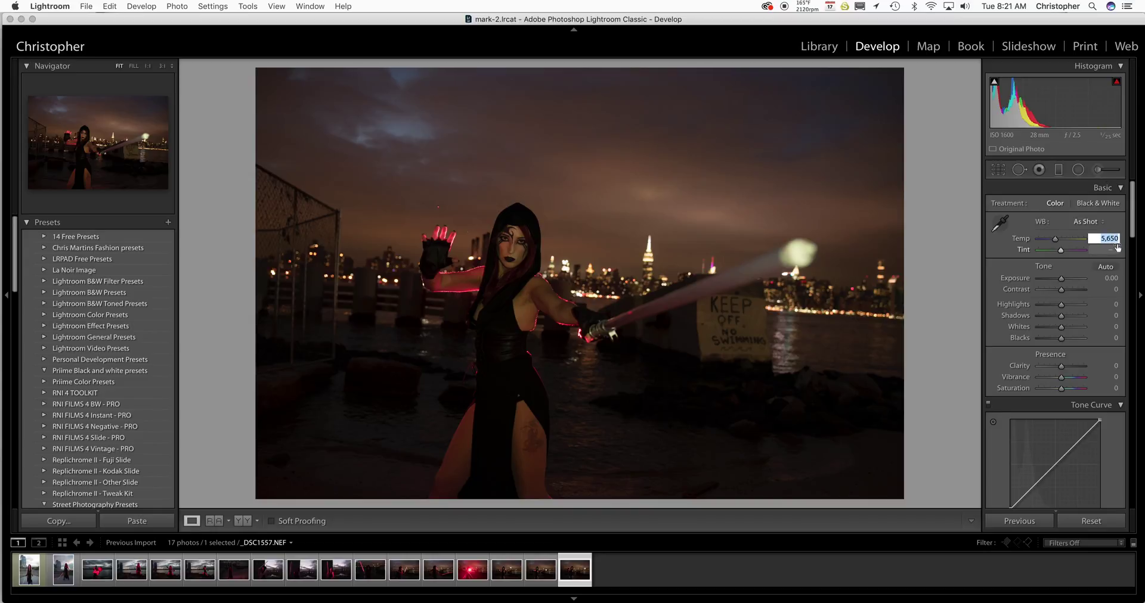
{"action": "type", "text": "5500"}
{"action": "key", "text": "Return"}
Compare the photo at temperatures of 3,200 and 5,500, finishing with 5,500.
{"action": "left_click", "coordinate": [1113, 239]}
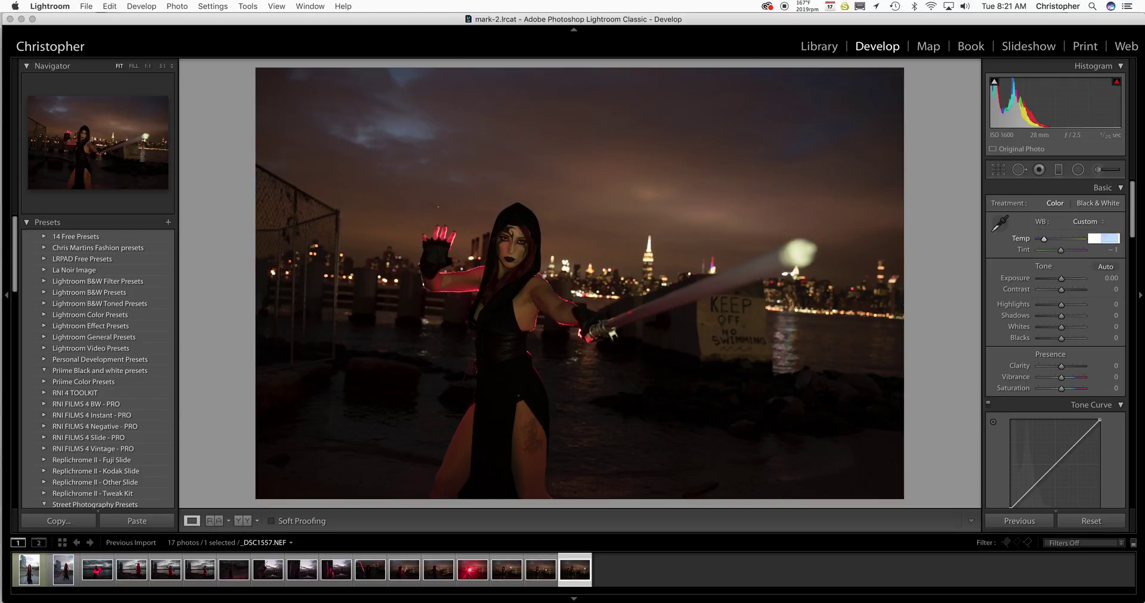
{"action": "type", "text": "3200"}
{"action": "key", "text": "Return"}
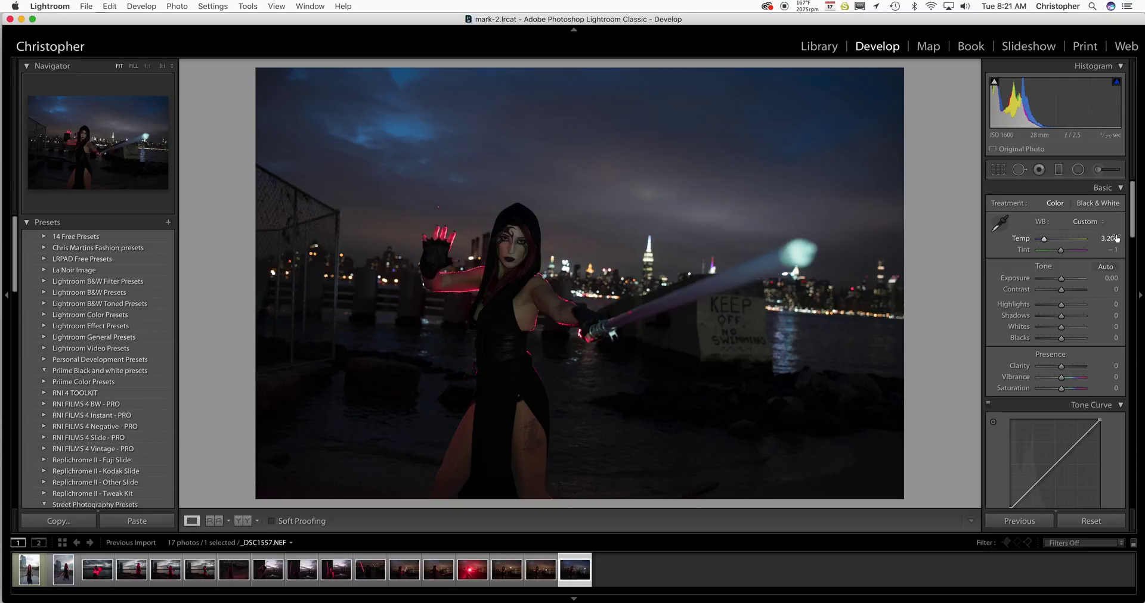
{"action": "left_click", "coordinate": [1116, 239]}
{"action": "key", "text": "Return"}
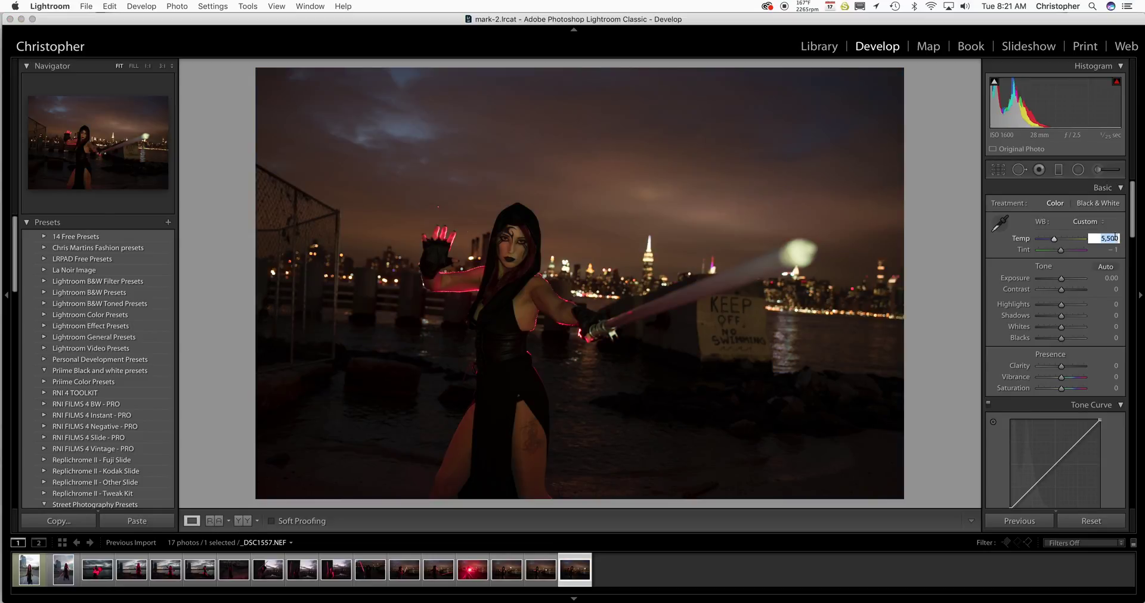
{"action": "key", "text": "Return"}
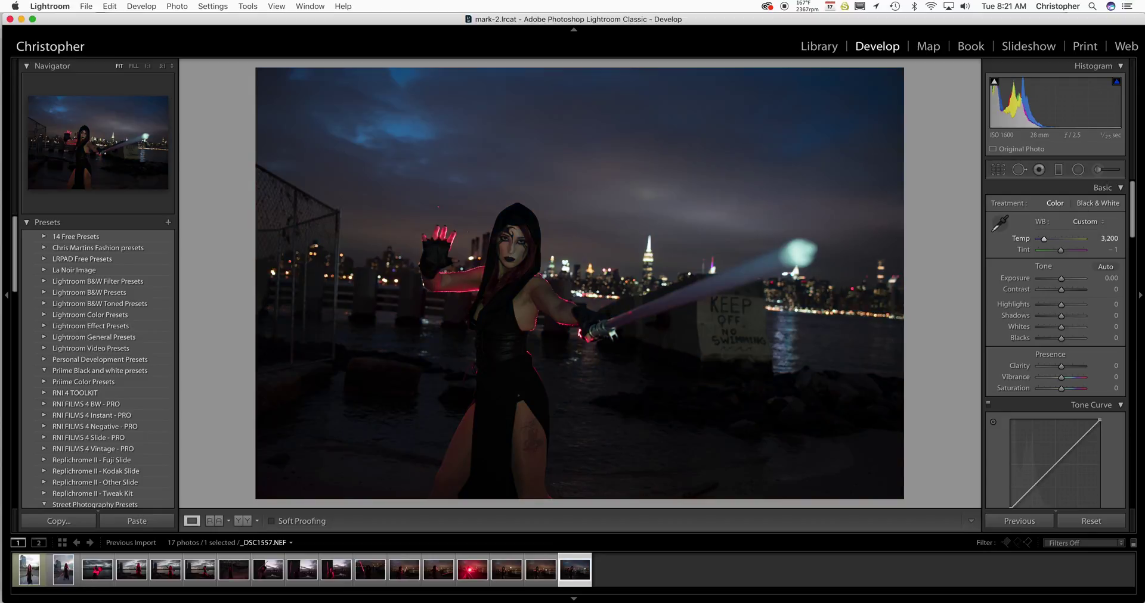
{"action": "left_click", "coordinate": [1110, 239]}
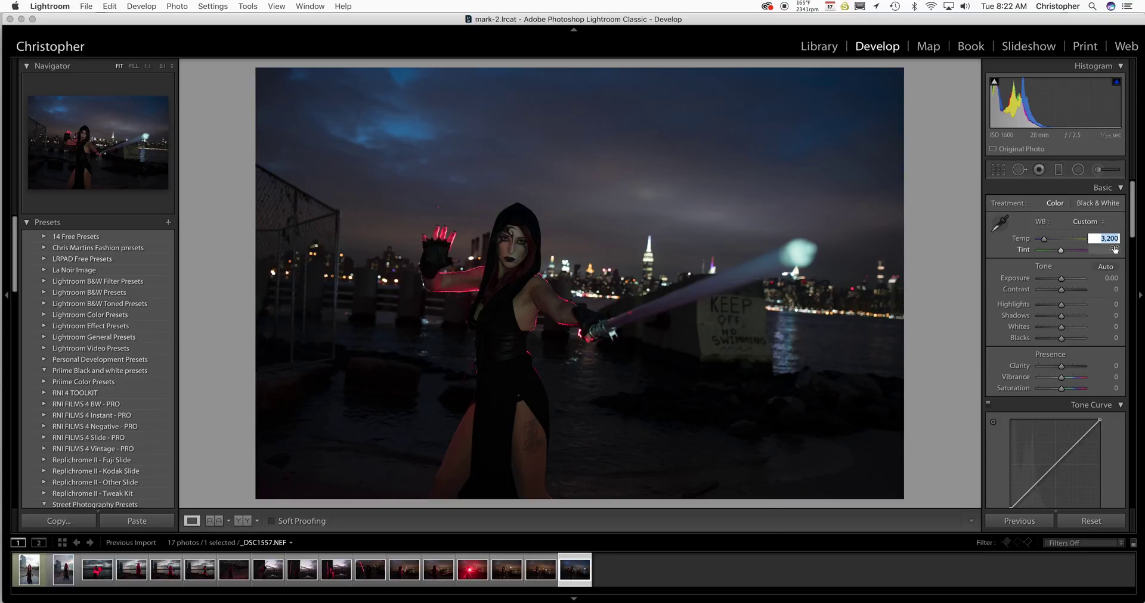
{"action": "key", "text": "Return"}
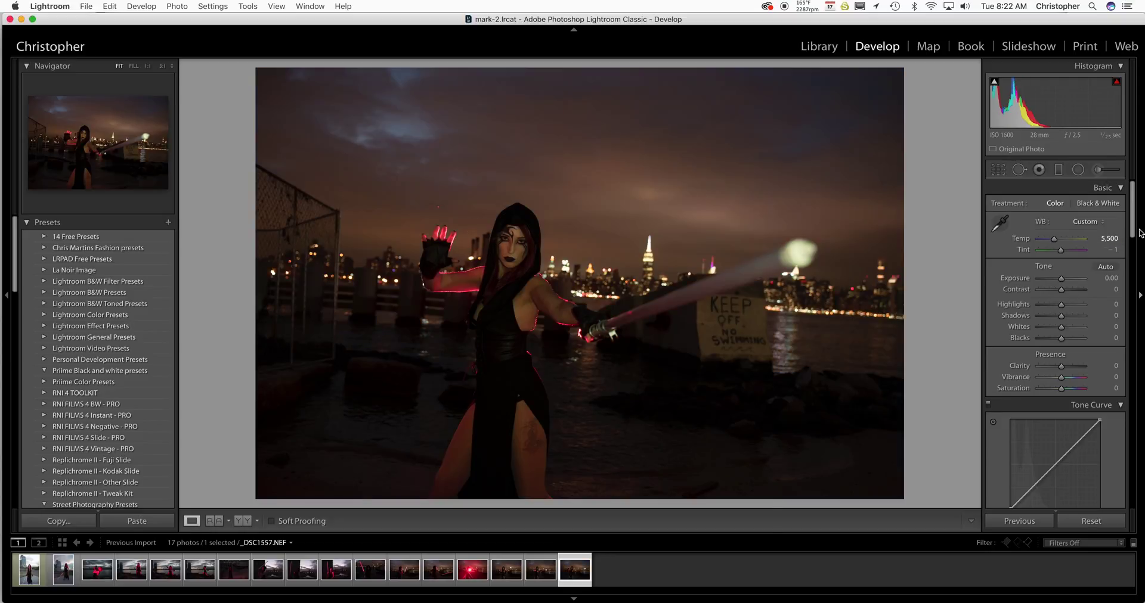
Enable chromatic aberration removal and lens profile corrections, and apply the Auto Upright correction to the photo.
{"action": "left_click_drag", "start_coordinate": [1135, 231], "coordinate": [1136, 382]}
{"action": "left_click", "coordinate": [1036, 363]}
{"action": "left_click", "coordinate": [1036, 373]}
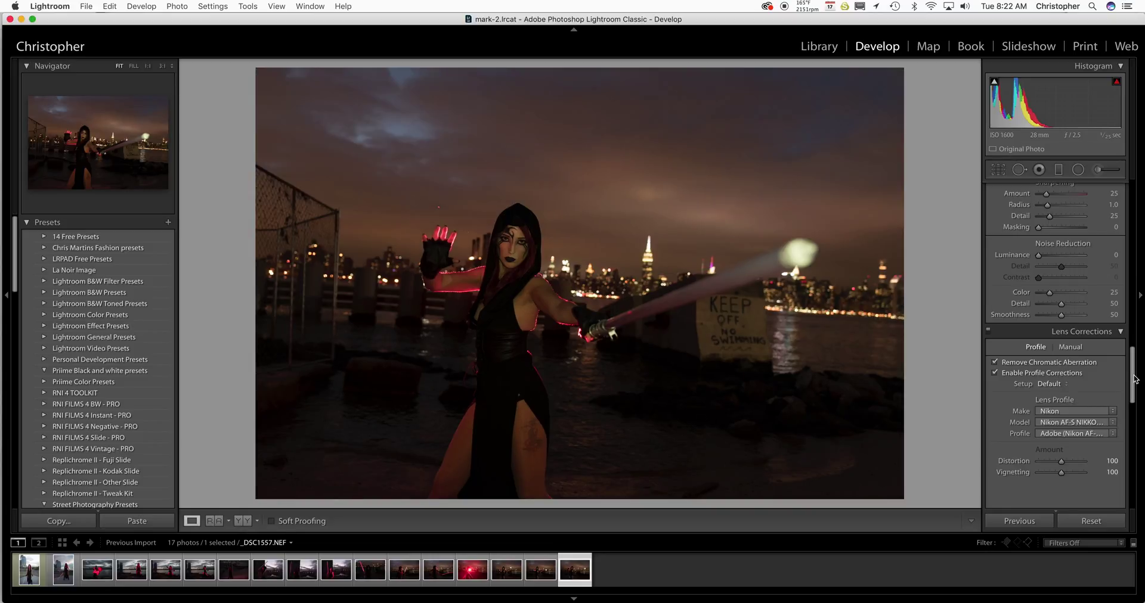
{"action": "left_click_drag", "start_coordinate": [1134, 380], "coordinate": [1127, 422]}
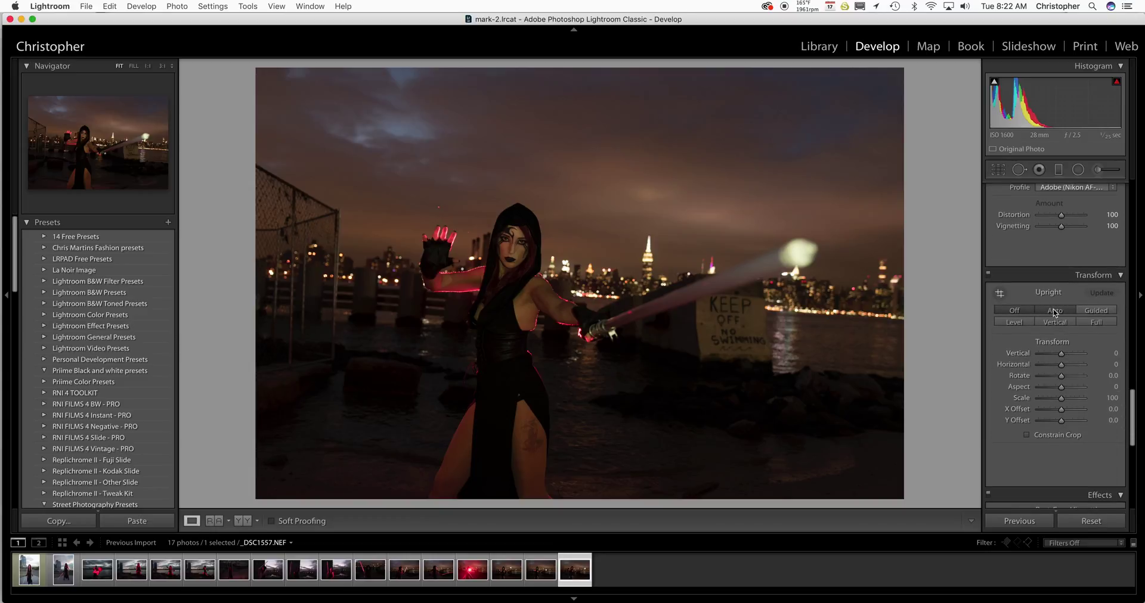
{"action": "left_click", "coordinate": [1054, 311]}
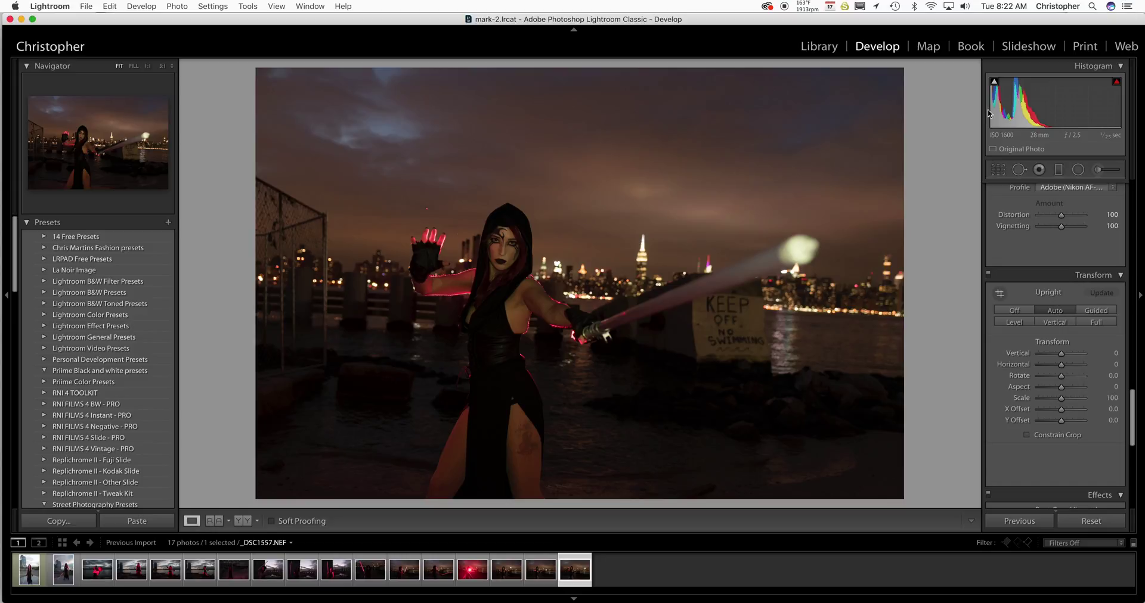
Undo the accidental tiny crop and straighten the photo with a crop angle of -3.07.
{"action": "left_click", "coordinate": [1000, 171]}
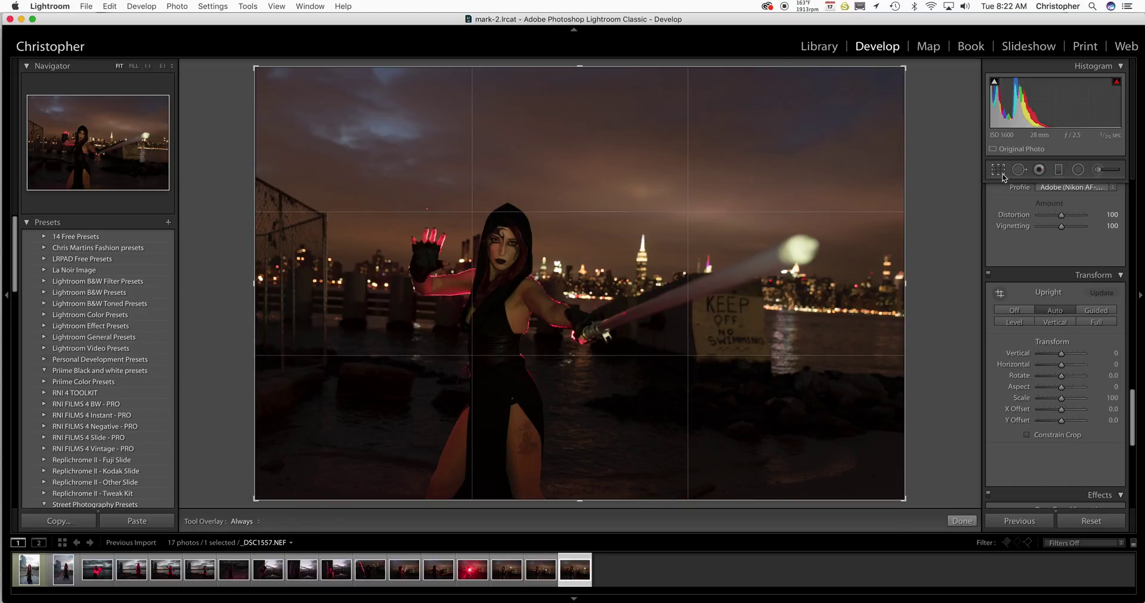
{"action": "left_click", "coordinate": [813, 224]}
{"action": "key", "text": "super+z"}
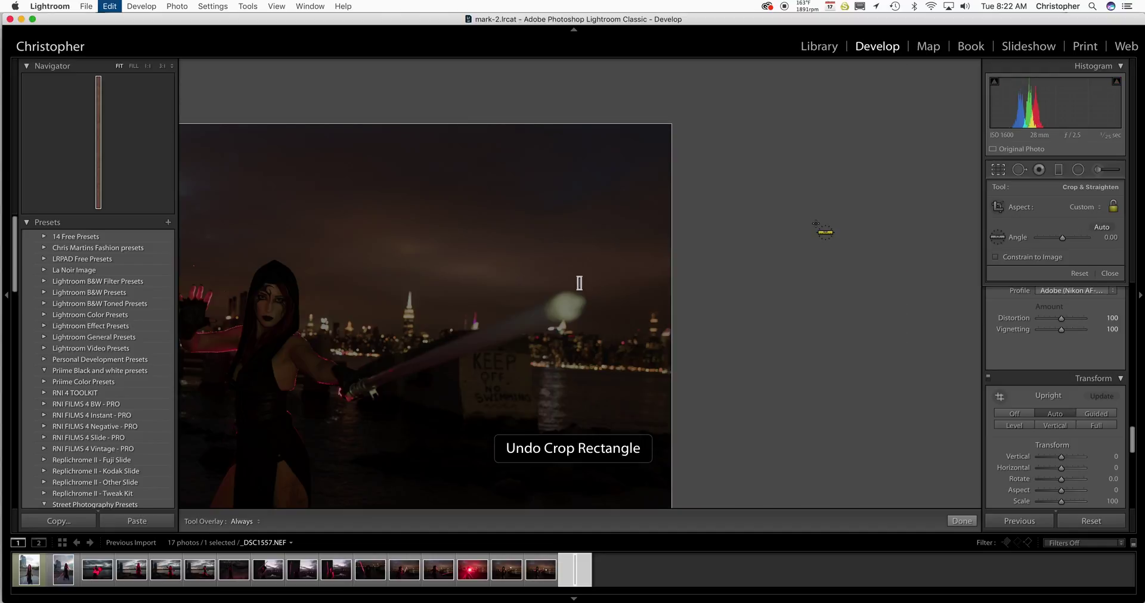
{"action": "left_click_drag", "start_coordinate": [1064, 242], "coordinate": [1060, 241]}
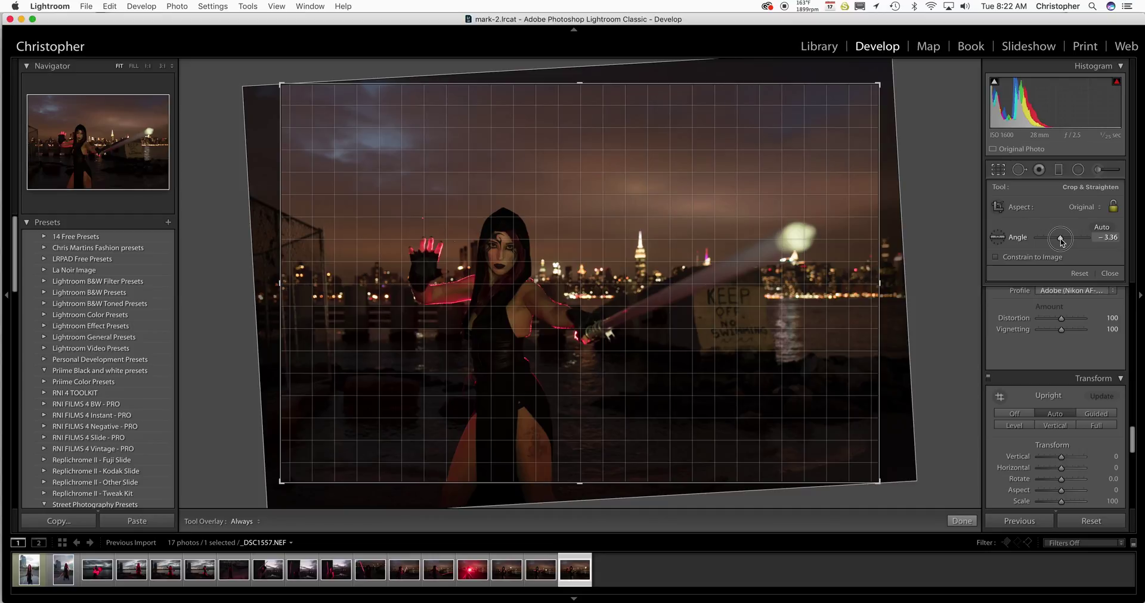
{"action": "left_click_drag", "start_coordinate": [1061, 242], "coordinate": [1061, 241]}
{"action": "key", "text": "Return"}
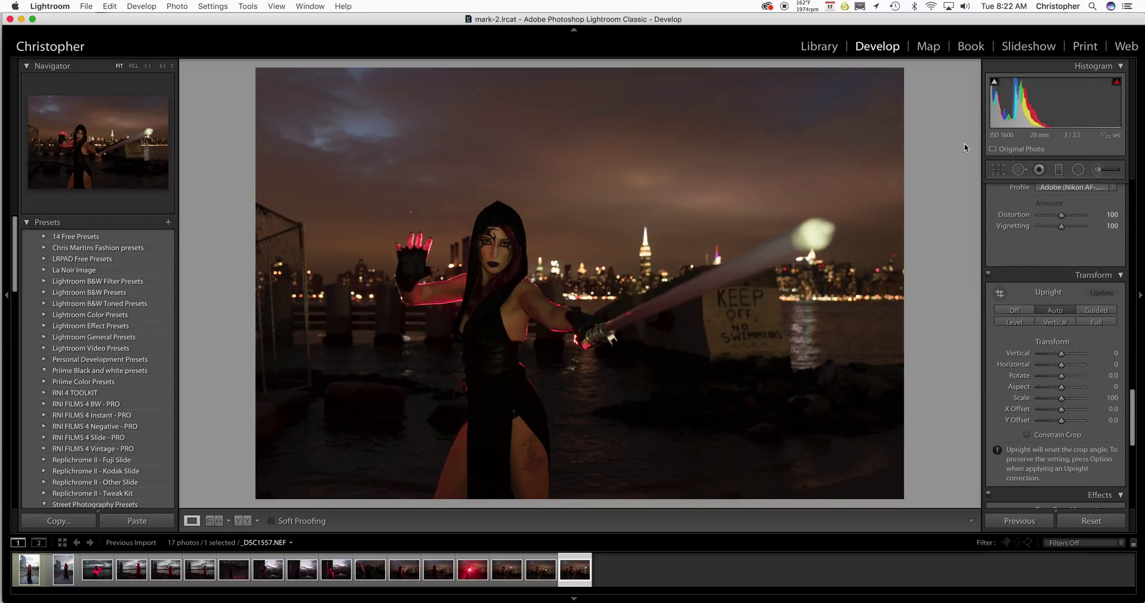
Crop the straightened photo tighter around the hooded woman, her glowing sword and the skyline.
{"action": "left_click", "coordinate": [997, 170]}
{"action": "left_click_drag", "start_coordinate": [279, 84], "coordinate": [303, 106]}
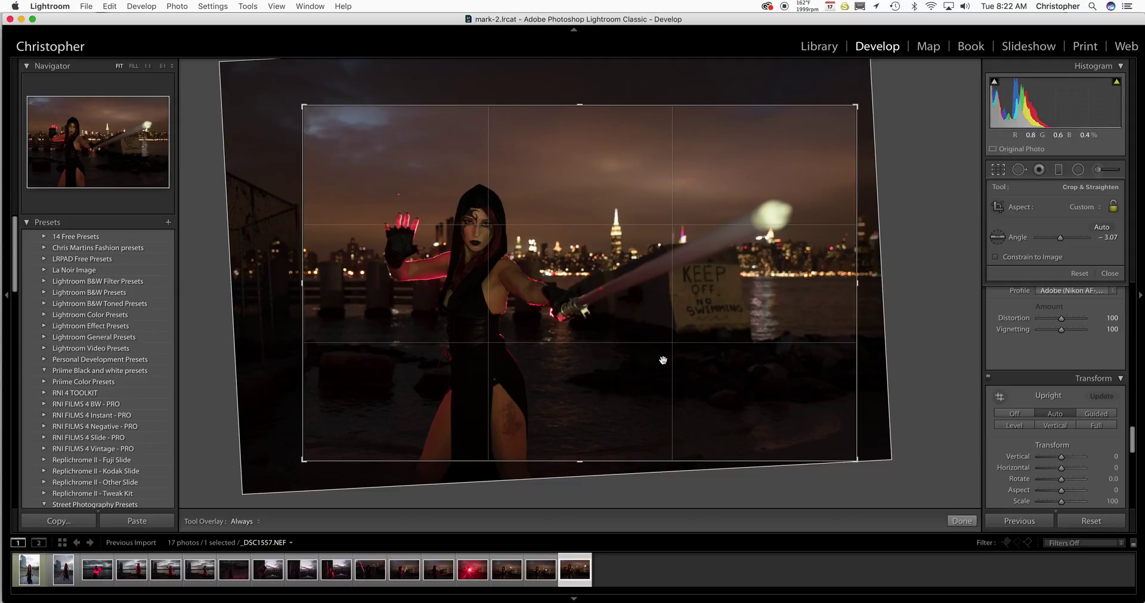
{"action": "key", "text": "Return"}
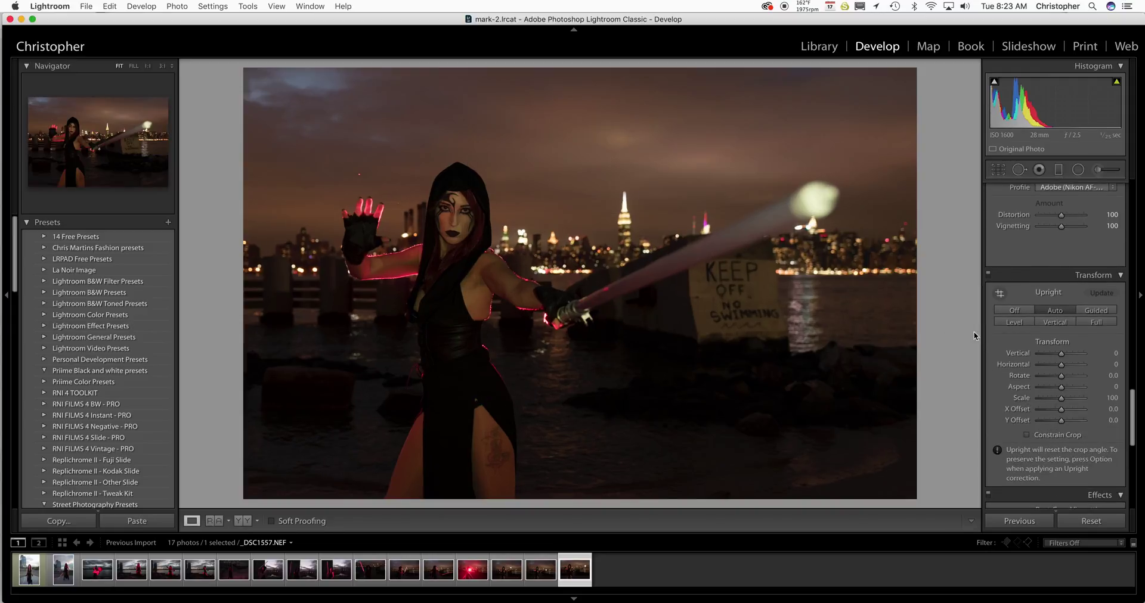
Set the Camera Calibration profile to Camera Portrait.
{"action": "scroll", "coordinate": [1131, 283], "scroll_direction": "up", "scroll_amount": 10}
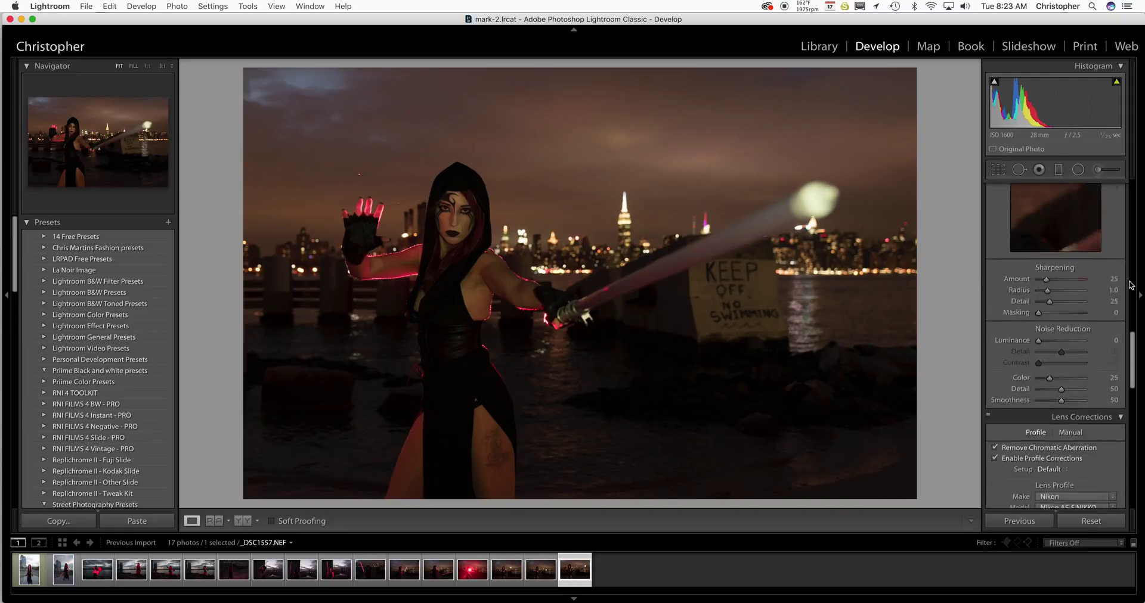
{"action": "scroll", "coordinate": [1131, 284], "scroll_direction": "up", "scroll_amount": 8}
{"action": "scroll", "coordinate": [1131, 284], "scroll_direction": "down", "scroll_amount": 8}
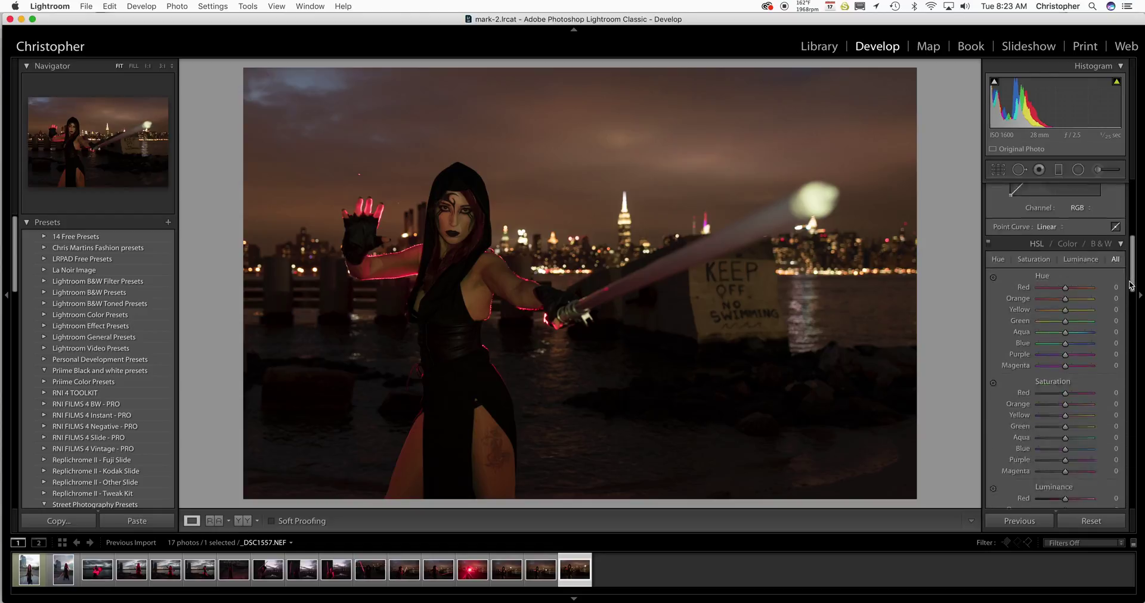
{"action": "scroll", "coordinate": [1131, 284], "scroll_direction": "down", "scroll_amount": 10}
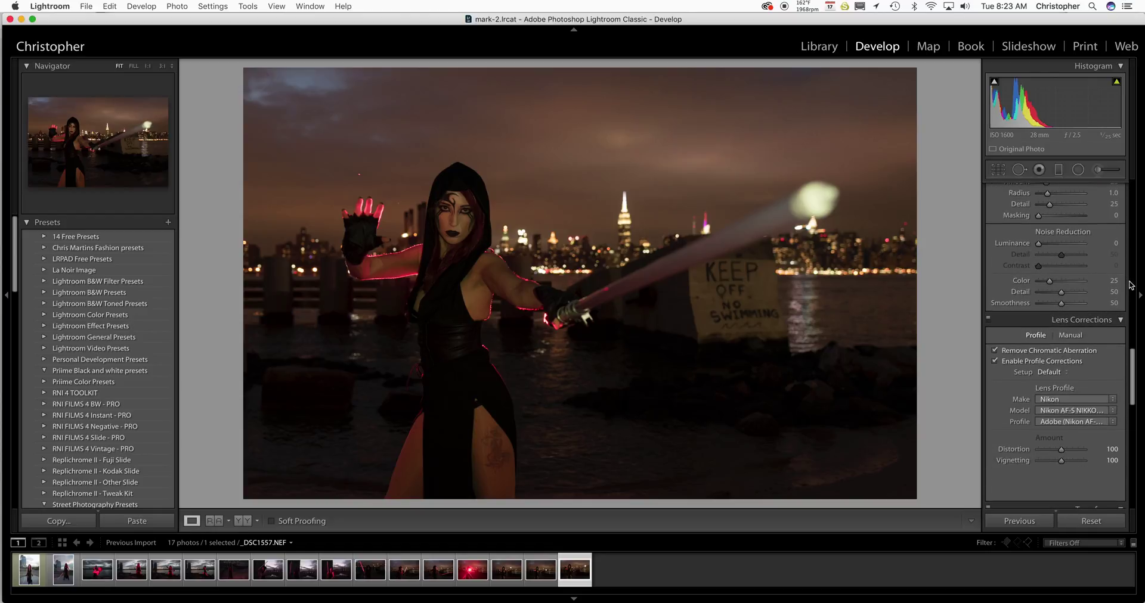
{"action": "scroll", "coordinate": [1131, 284], "scroll_direction": "down", "scroll_amount": 10}
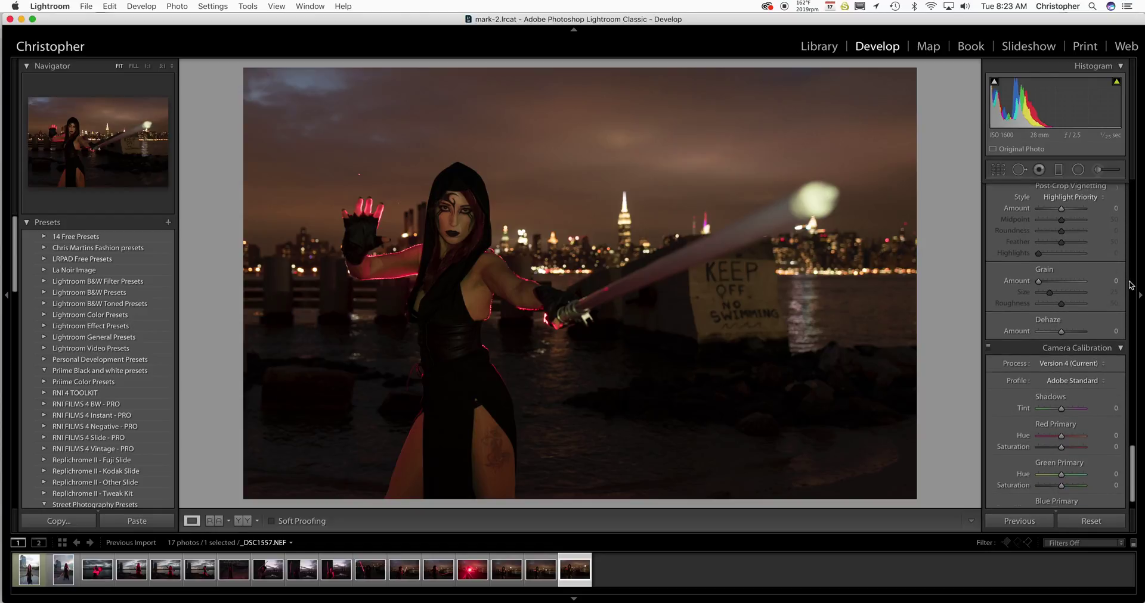
{"action": "left_click", "coordinate": [1073, 352]}
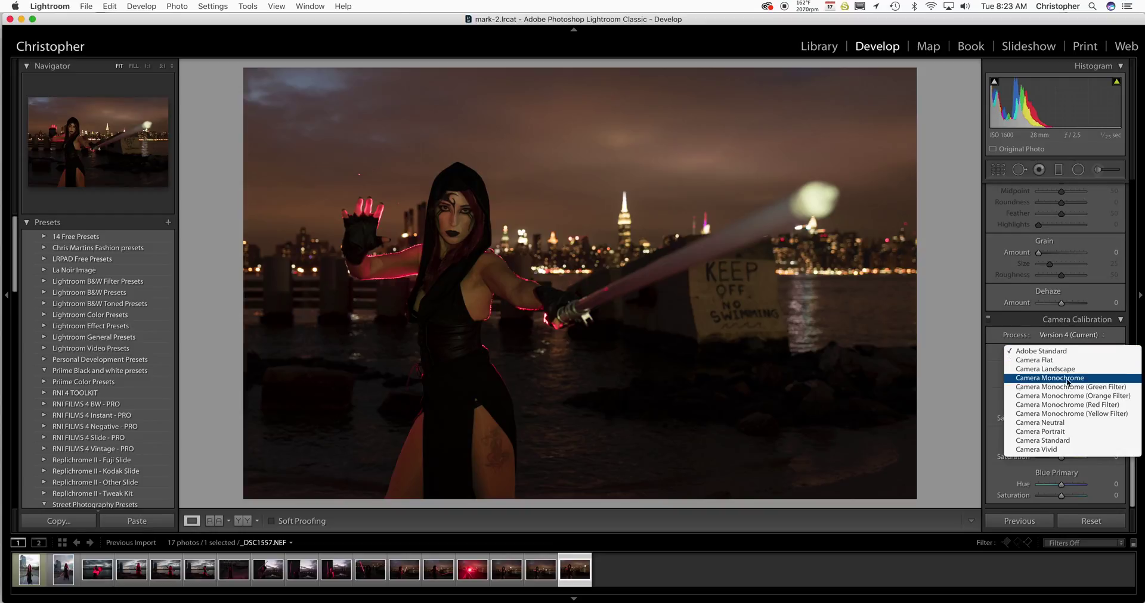
{"action": "left_click", "coordinate": [1067, 436]}
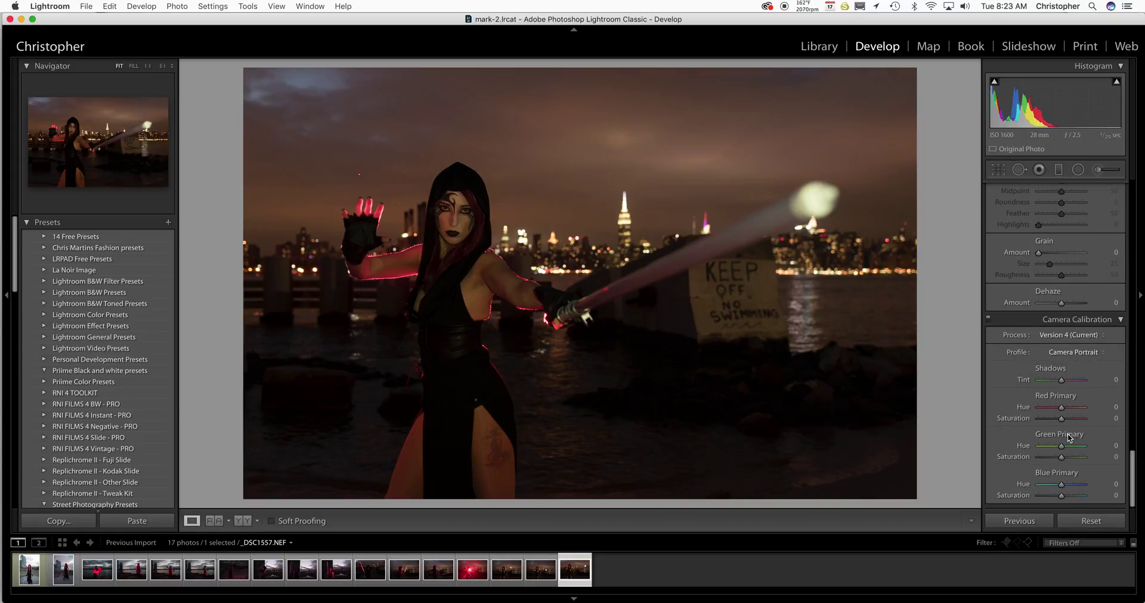
Try the Camera Vivid calibration profile on the photo and return to Camera Portrait.
{"action": "left_click", "coordinate": [1078, 354]}
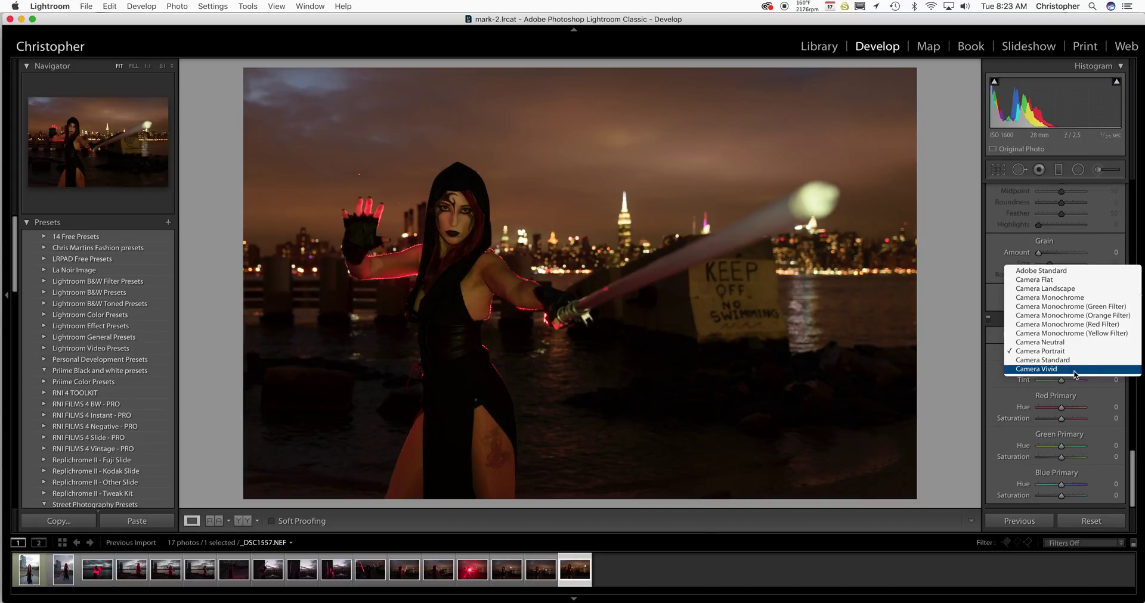
{"action": "left_click", "coordinate": [1075, 374]}
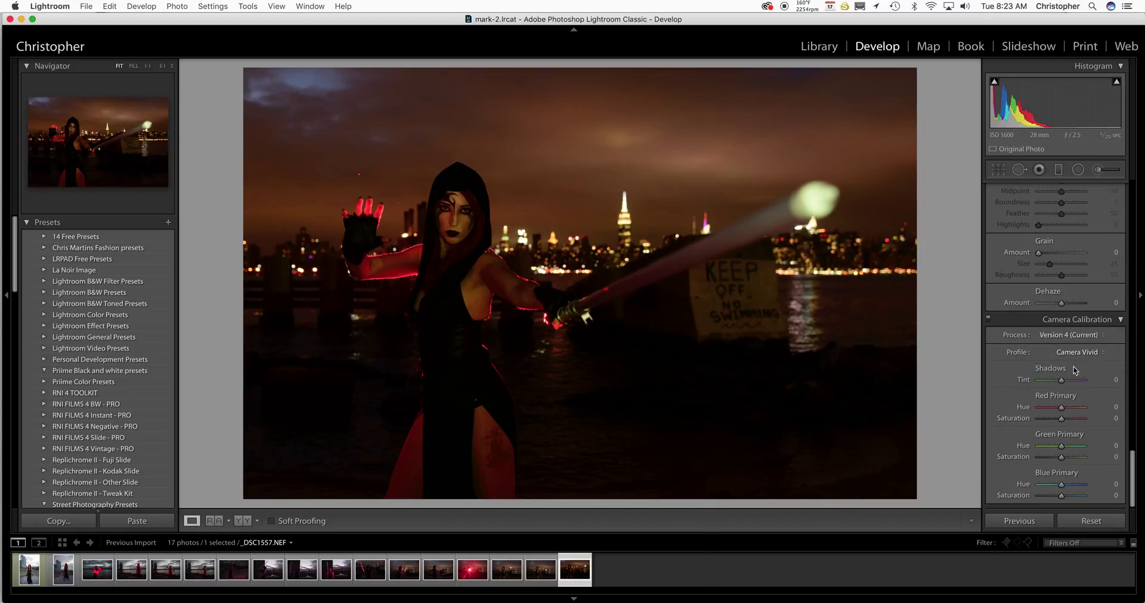
{"action": "left_click", "coordinate": [1080, 354]}
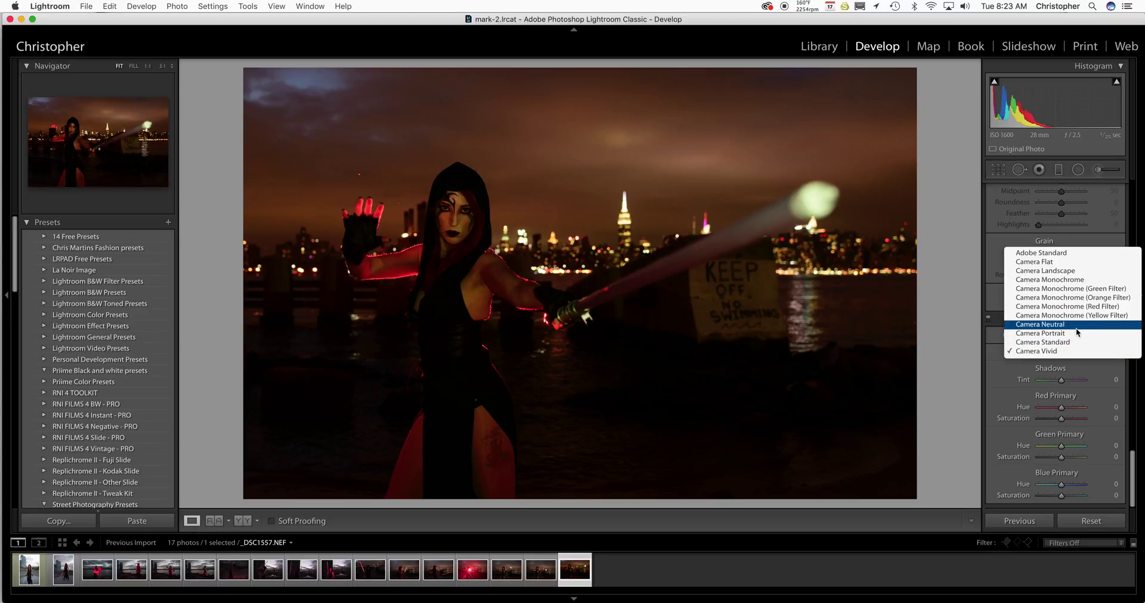
{"action": "left_click", "coordinate": [1076, 333]}
Darken the photo's edges with a Highlight Priority post-crop vignette amount of -31.
{"action": "scroll", "coordinate": [1124, 365], "scroll_direction": "up", "scroll_amount": 2}
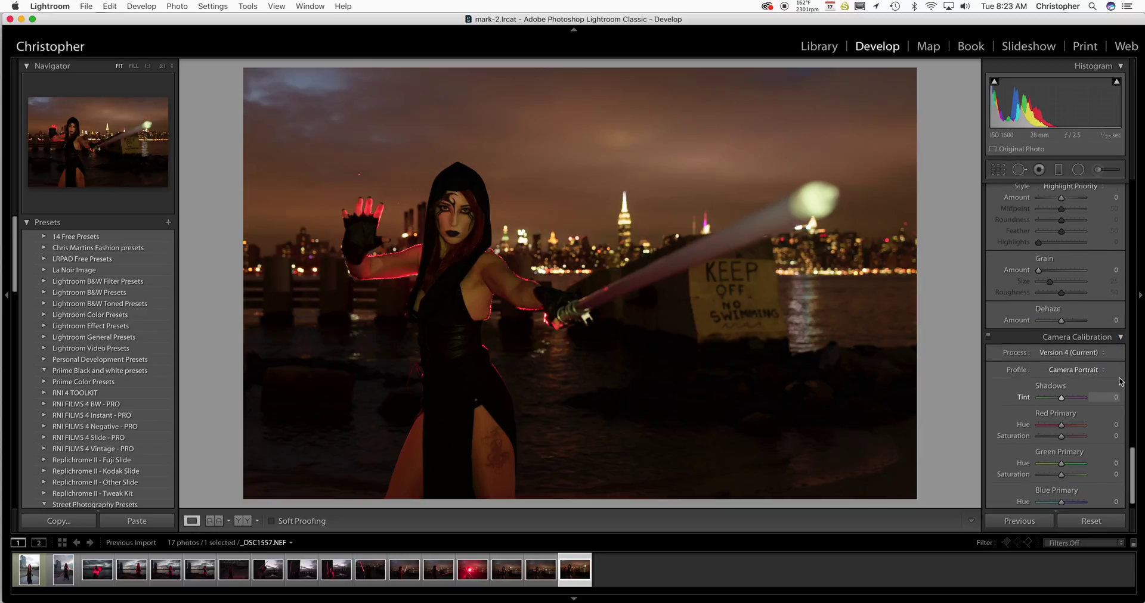
{"action": "scroll", "coordinate": [1125, 365], "scroll_direction": "up", "scroll_amount": 5}
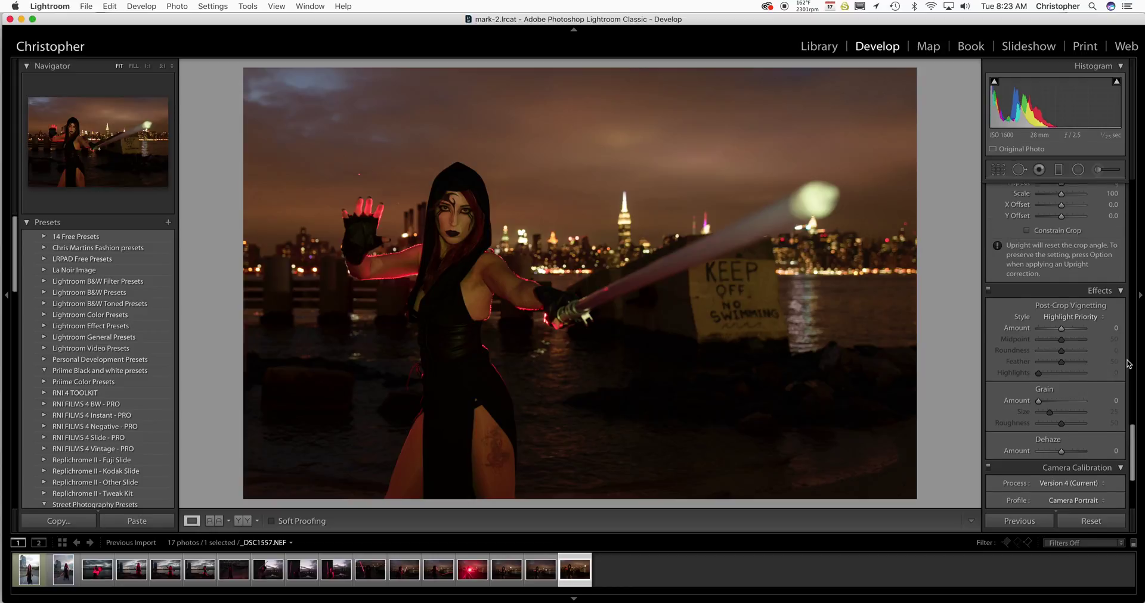
{"action": "left_click_drag", "start_coordinate": [1061, 365], "coordinate": [1053, 365]}
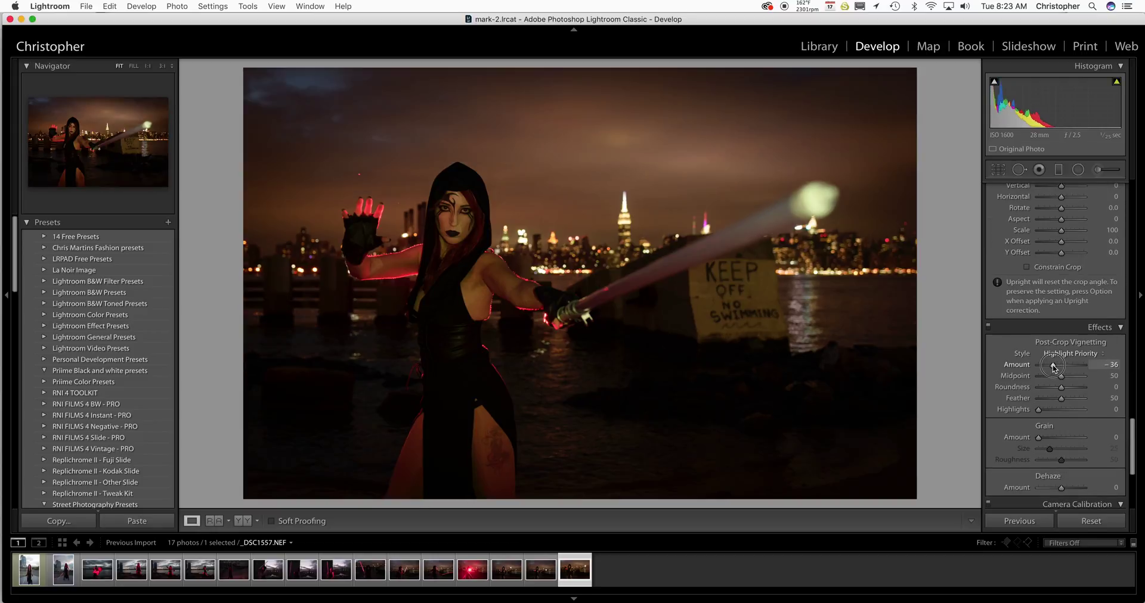
{"action": "left_click_drag", "start_coordinate": [1053, 368], "coordinate": [1054, 367]}
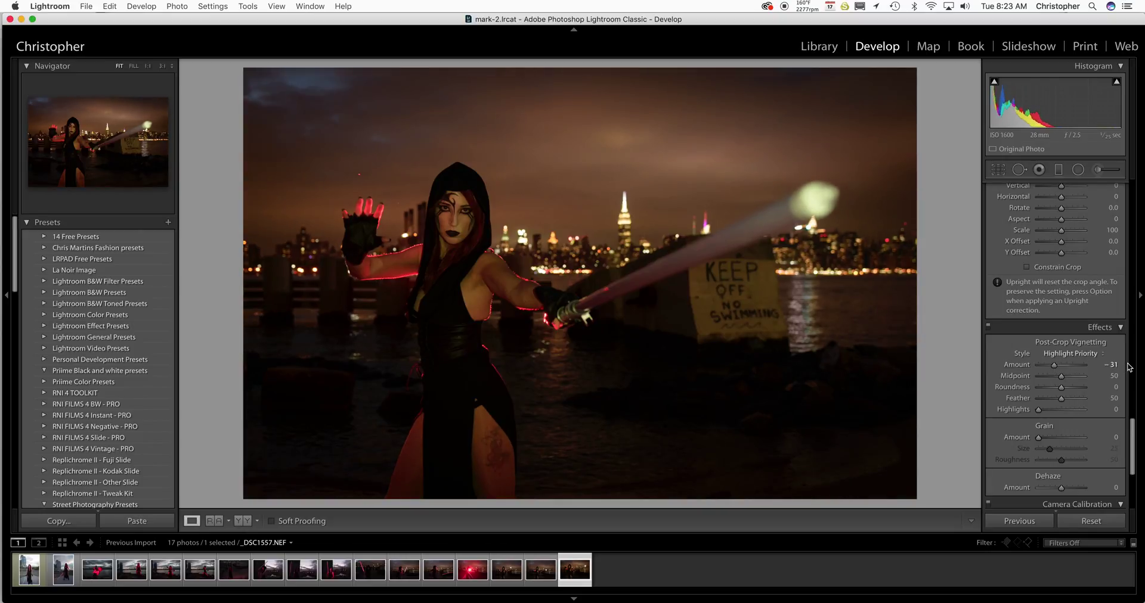
Sharpen the photo with an amount of 46 and a radius of 1.2.
{"action": "scroll", "coordinate": [1124, 366], "scroll_direction": "up", "scroll_amount": 8}
{"action": "scroll", "coordinate": [1125, 366], "scroll_direction": "up", "scroll_amount": 10}
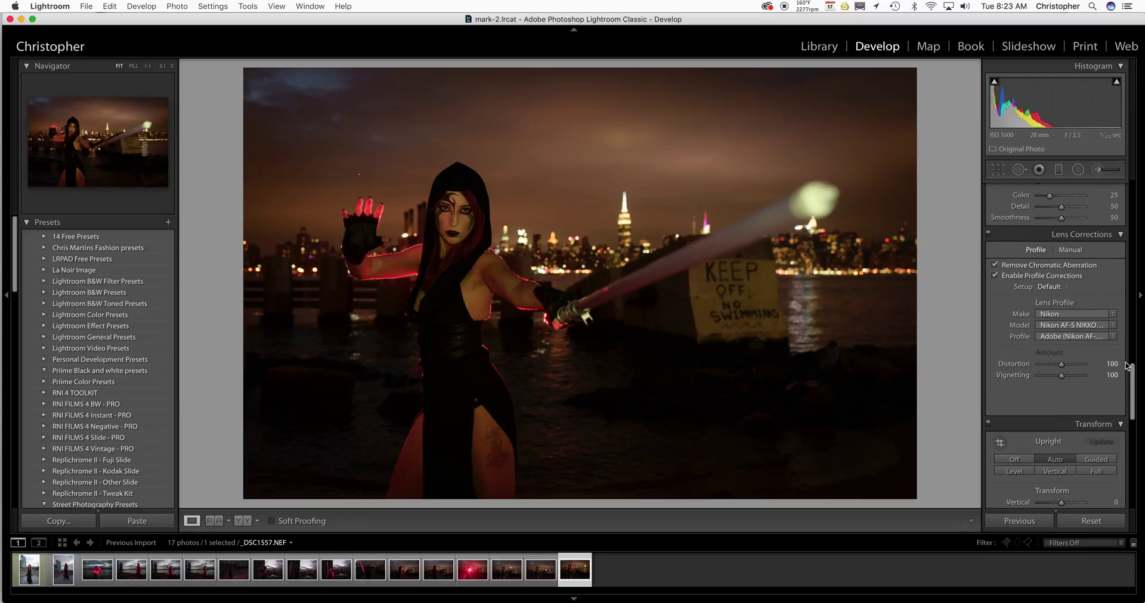
{"action": "left_click_drag", "start_coordinate": [1045, 337], "coordinate": [1053, 337]}
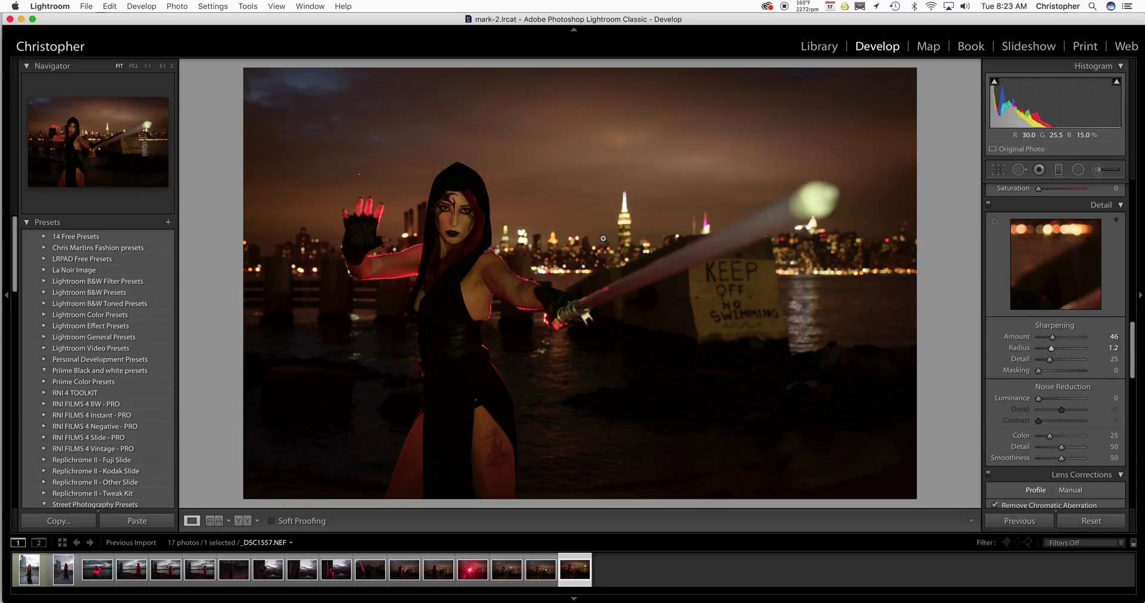
Check the woman's face up close and set noise reduction to Luminance 27 with Detail 59 and Color 69 with Detail 78.
{"action": "left_click", "coordinate": [603, 239]}
{"action": "left_click_drag", "start_coordinate": [318, 258], "coordinate": [516, 254]}
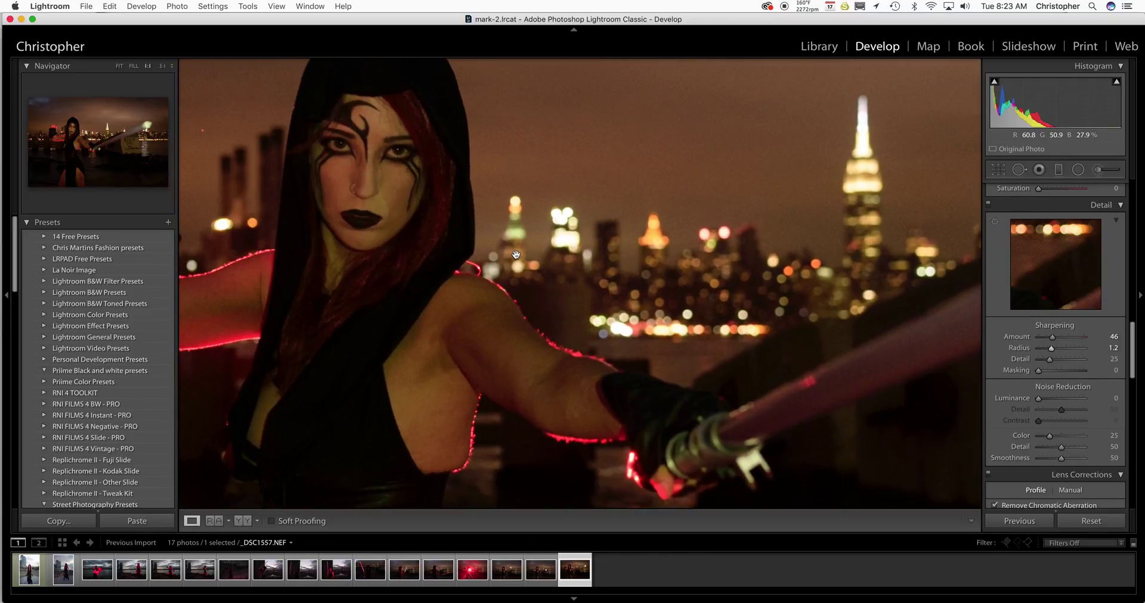
{"action": "left_click", "coordinate": [520, 322]}
{"action": "scroll", "coordinate": [1132, 357], "scroll_direction": "up", "scroll_amount": 2}
{"action": "scroll", "coordinate": [1133, 358], "scroll_direction": "down", "scroll_amount": 2}
{"action": "left_click_drag", "start_coordinate": [1040, 398], "coordinate": [1073, 446]}
{"action": "left_click_drag", "start_coordinate": [1061, 407], "coordinate": [1048, 399]}
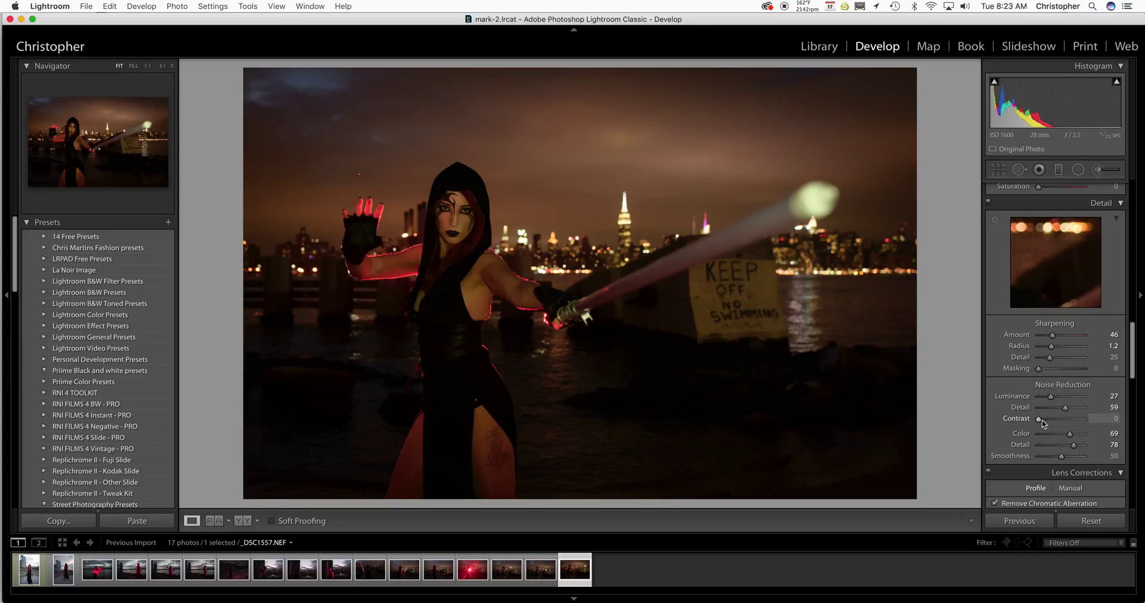
Adjust the photo's reds in HSL to Luminance +10 and Saturation +54.
{"action": "scroll", "coordinate": [1134, 374], "scroll_direction": "up", "scroll_amount": 5}
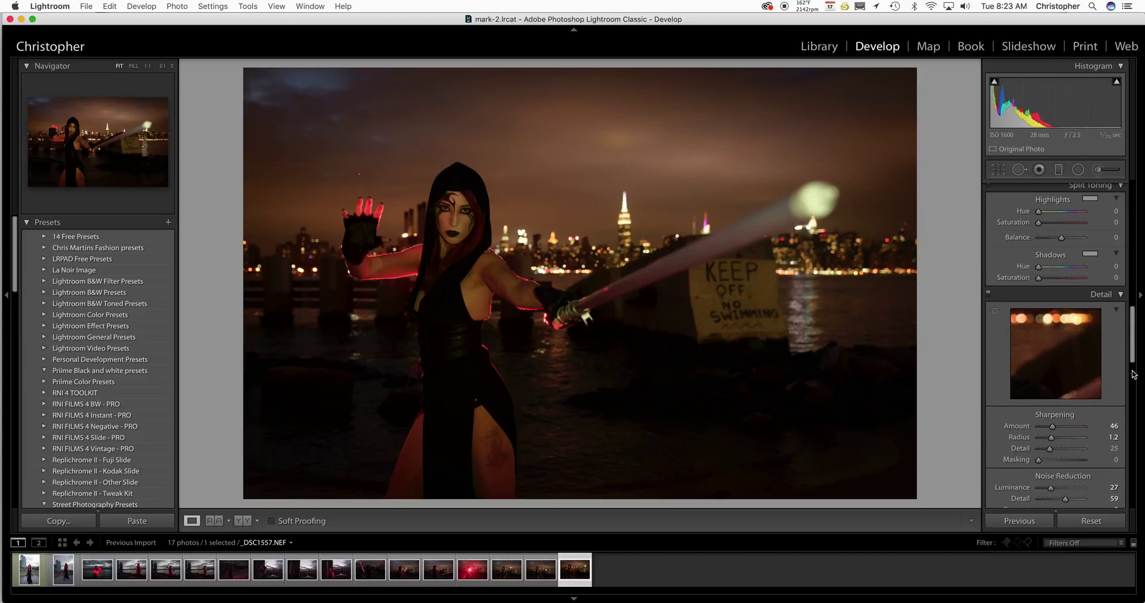
{"action": "scroll", "coordinate": [1133, 375], "scroll_direction": "up", "scroll_amount": 5}
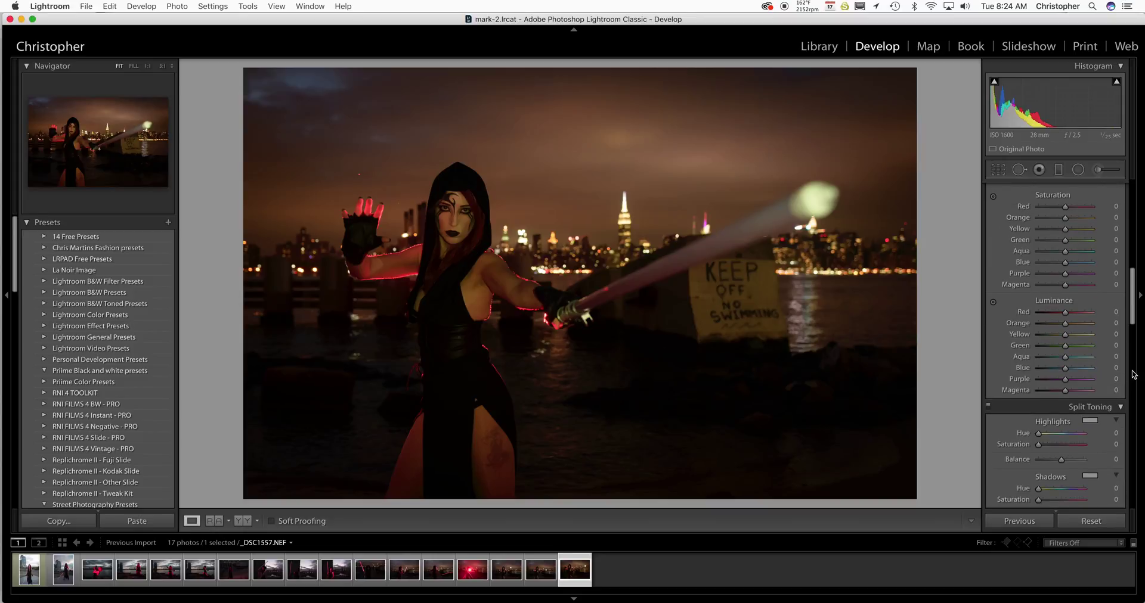
{"action": "scroll", "coordinate": [1103, 376], "scroll_direction": "down", "scroll_amount": 3}
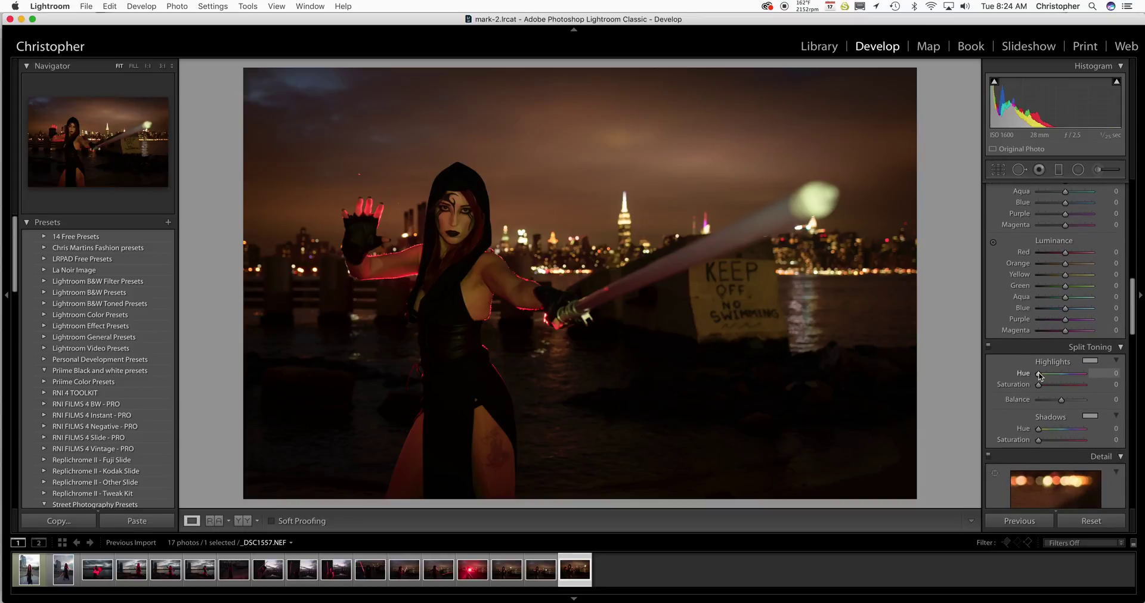
{"action": "scroll", "coordinate": [1133, 373], "scroll_direction": "up", "scroll_amount": 3}
{"action": "scroll", "coordinate": [1133, 373], "scroll_direction": "up", "scroll_amount": 3}
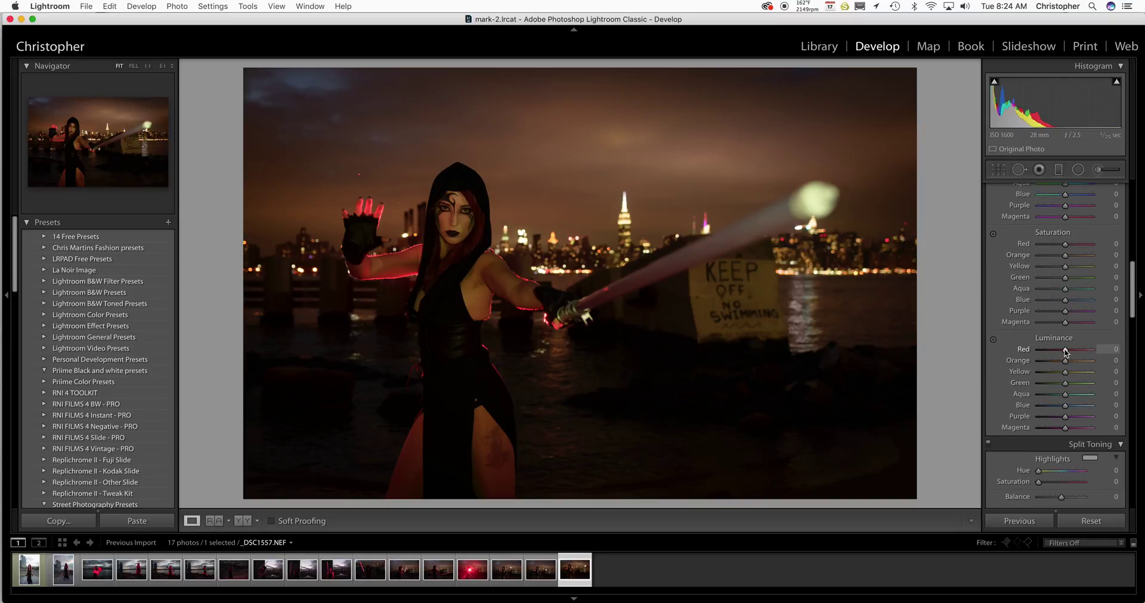
{"action": "left_click_drag", "start_coordinate": [1066, 352], "coordinate": [1111, 352]}
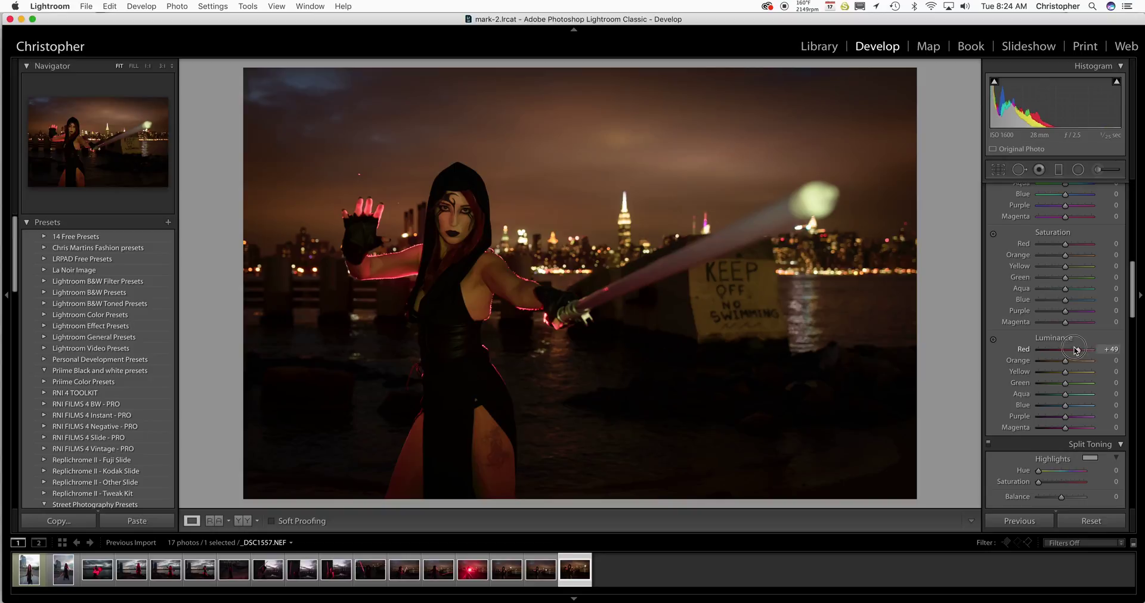
{"action": "left_click_drag", "start_coordinate": [1065, 244], "coordinate": [1079, 247]}
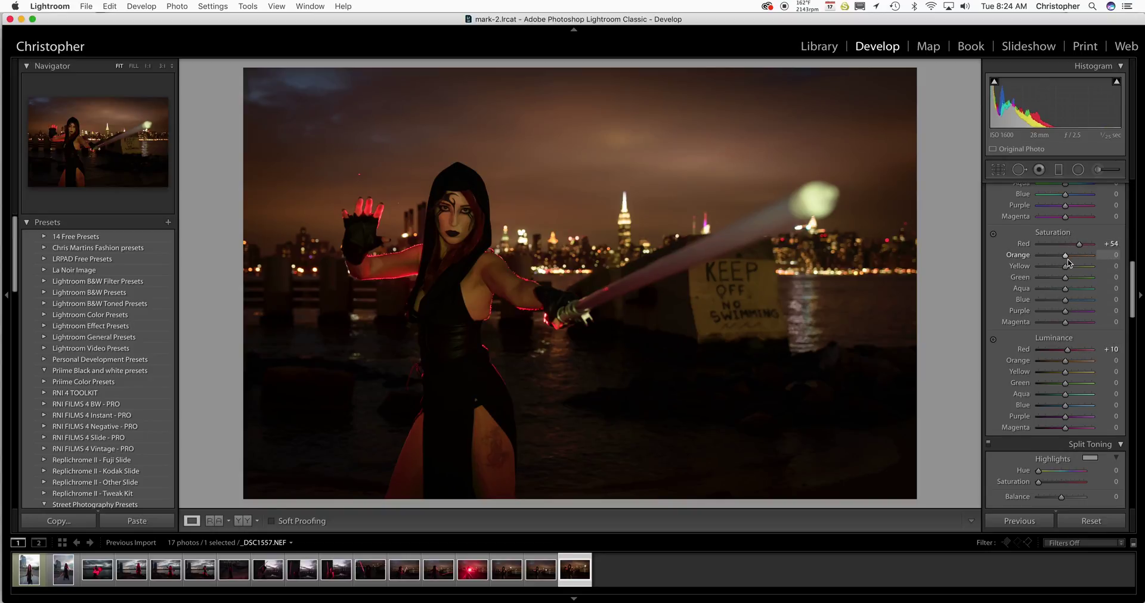
Raise the HSL luminance of Orange to +100, Yellow to +12, Green to +10 and Aqua to +10.
{"action": "left_click_drag", "start_coordinate": [1065, 361], "coordinate": [1105, 365]}
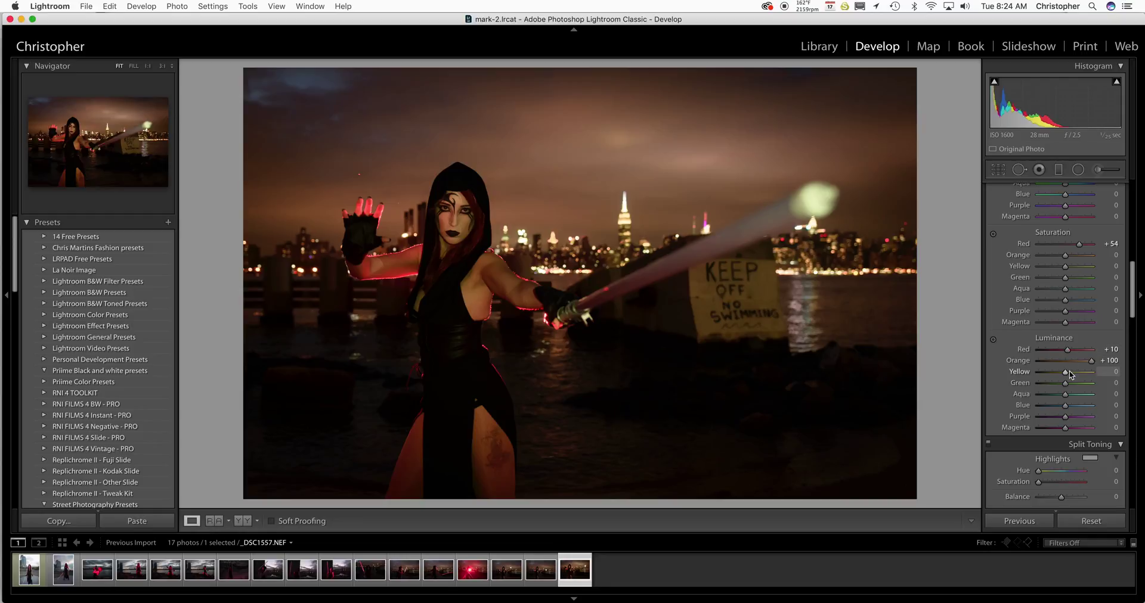
{"action": "mouse_move", "coordinate": [1065, 376]}
{"action": "left_mouse_down"}
{"action": "mouse_move", "coordinate": [1091, 373]}
{"action": "mouse_move", "coordinate": [1017, 369]}
{"action": "mouse_move", "coordinate": [1073, 369]}
{"action": "mouse_move", "coordinate": [1058, 369]}
{"action": "mouse_move", "coordinate": [1073, 385]}
{"action": "mouse_move", "coordinate": [1050, 385]}
{"action": "mouse_move", "coordinate": [1068, 385]}
{"action": "left_mouse_up"}
{"action": "mouse_move", "coordinate": [1065, 394]}
{"action": "left_mouse_down"}
{"action": "mouse_move", "coordinate": [1131, 397]}
{"action": "mouse_move", "coordinate": [1049, 394]}
{"action": "mouse_move", "coordinate": [1068, 395]}
{"action": "left_mouse_up"}
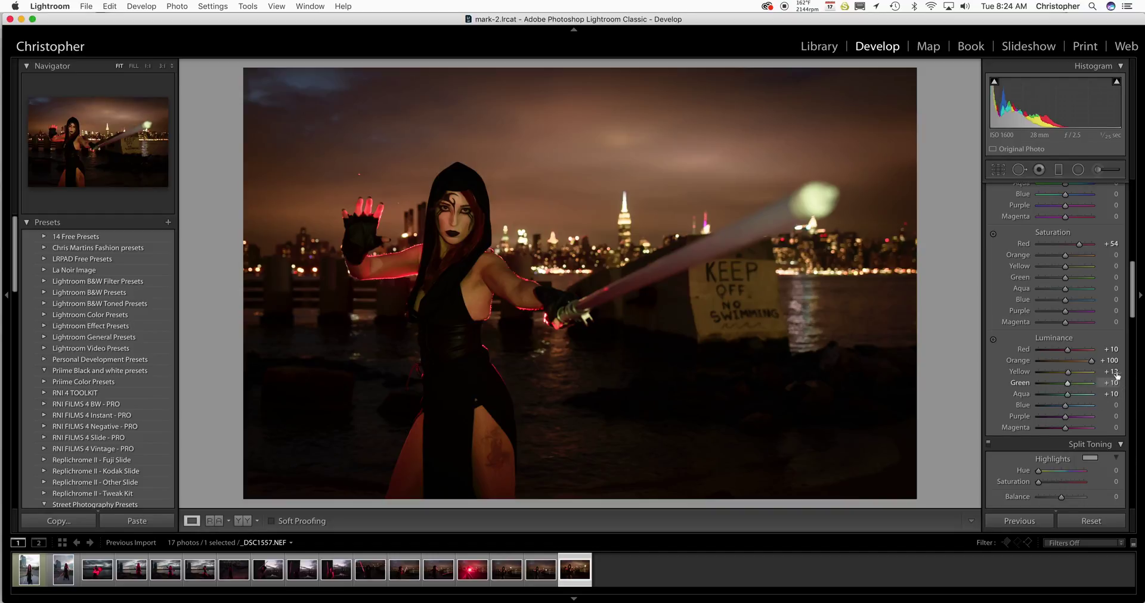
Set the HSL saturation of Yellow to +55 and Orange to -5, and the Yellow hue to +2.
{"action": "scroll", "coordinate": [1120, 362], "scroll_direction": "up", "scroll_amount": 1}
{"action": "scroll", "coordinate": [1119, 362], "scroll_direction": "up", "scroll_amount": 1}
{"action": "mouse_move", "coordinate": [1065, 309]}
{"action": "left_mouse_down"}
{"action": "mouse_move", "coordinate": [1103, 310]}
{"action": "mouse_move", "coordinate": [1080, 311]}
{"action": "left_mouse_up"}
{"action": "scroll", "coordinate": [1072, 280], "scroll_direction": "up", "scroll_amount": 3}
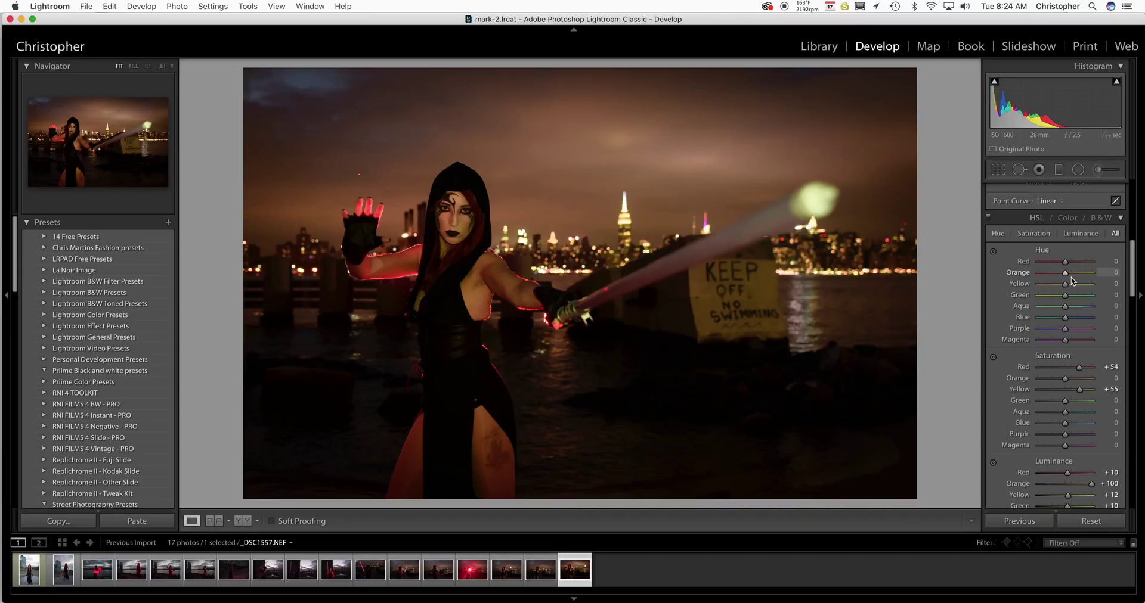
{"action": "left_click_drag", "start_coordinate": [1067, 288], "coordinate": [1016, 287]}
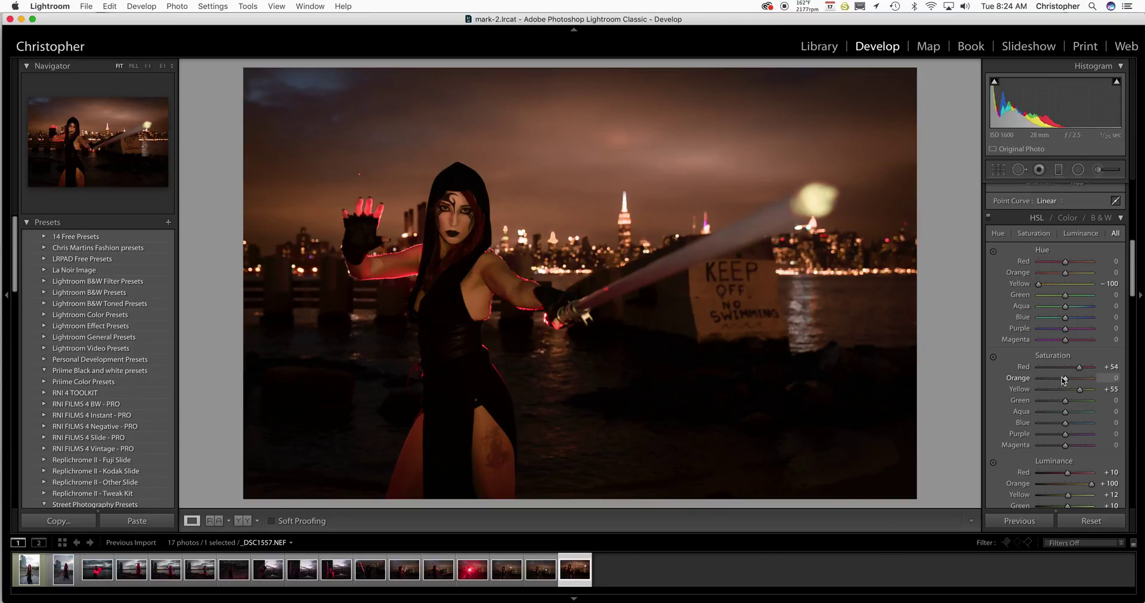
{"action": "left_click_drag", "start_coordinate": [1064, 380], "coordinate": [1062, 378]}
{"action": "left_click_drag", "start_coordinate": [1040, 286], "coordinate": [1067, 287]}
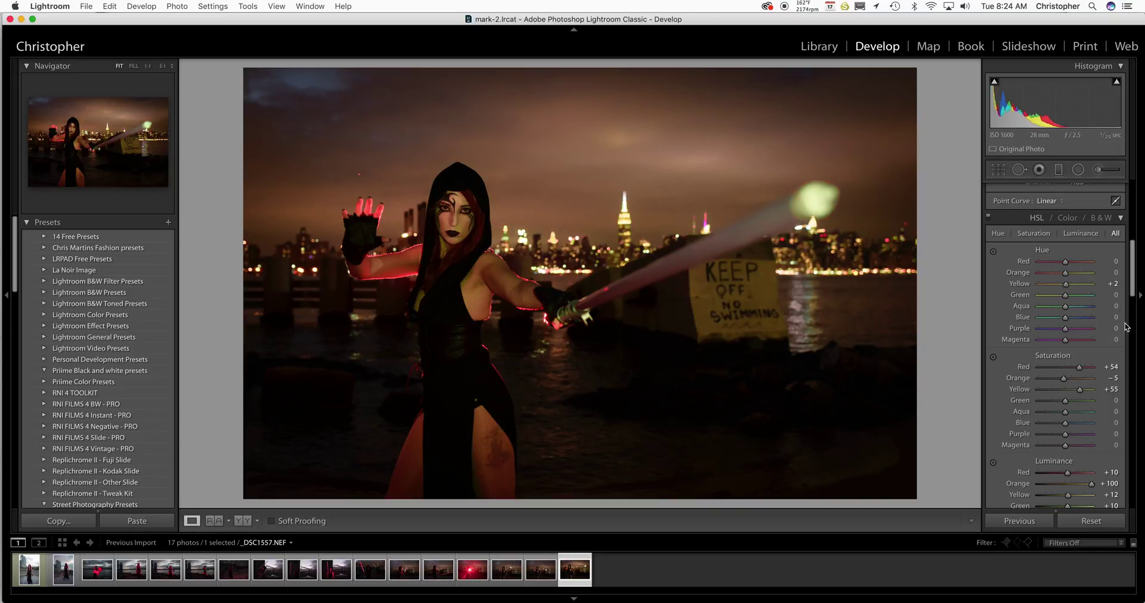
Set the photo's basic tone to Exposure +0.15, Contrast +19, Blacks -34 and Clarity +18.
{"action": "scroll", "coordinate": [1115, 329], "scroll_direction": "up", "scroll_amount": 5}
{"action": "scroll", "coordinate": [1126, 326], "scroll_direction": "up", "scroll_amount": 9}
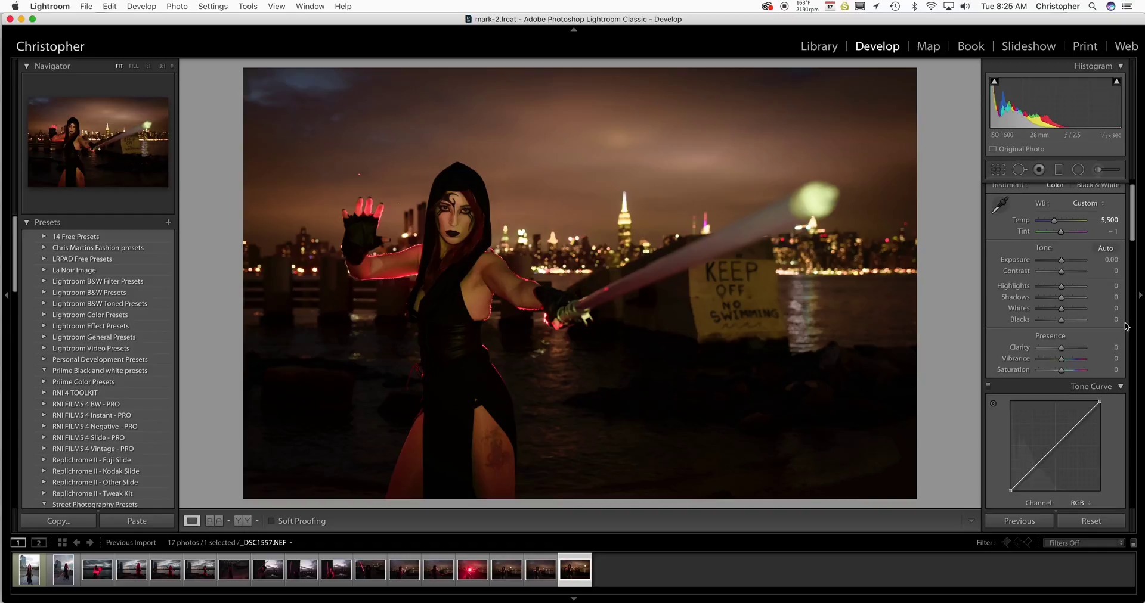
{"action": "scroll", "coordinate": [1126, 326], "scroll_direction": "up", "scroll_amount": 1}
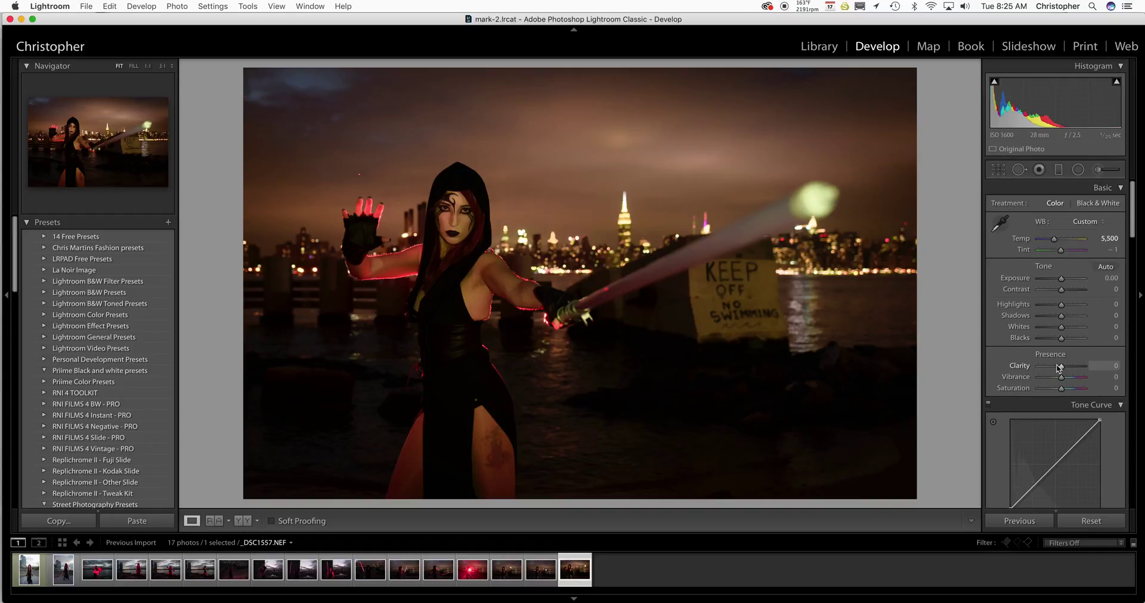
{"action": "left_click_drag", "start_coordinate": [1061, 338], "coordinate": [1053, 339]}
{"action": "left_click_drag", "start_coordinate": [1061, 290], "coordinate": [1065, 290]}
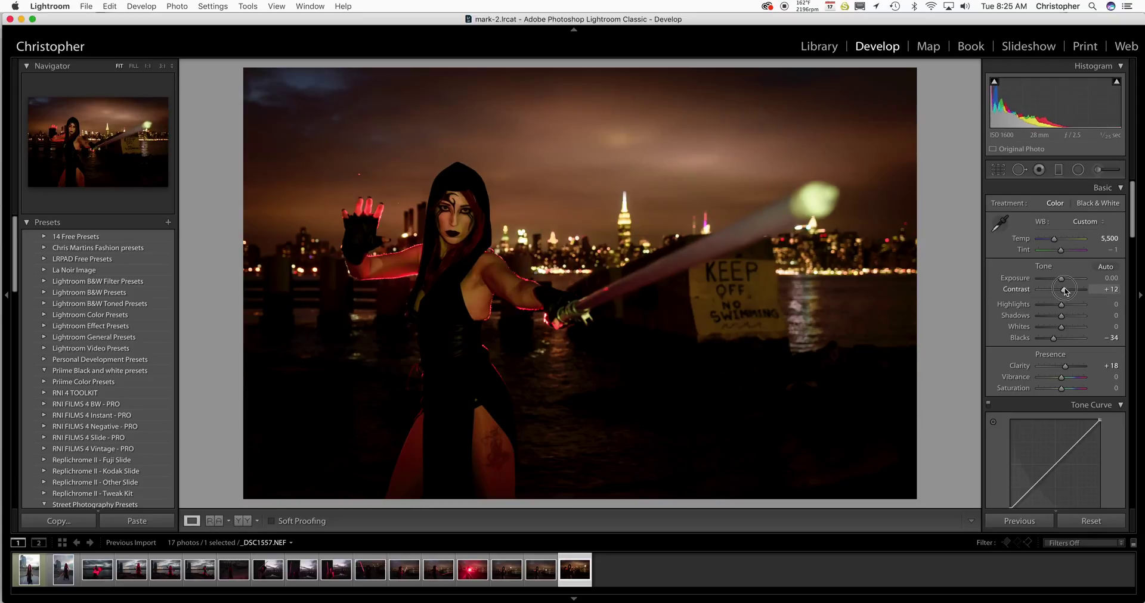
{"action": "left_click_drag", "start_coordinate": [1065, 284], "coordinate": [1065, 285]}
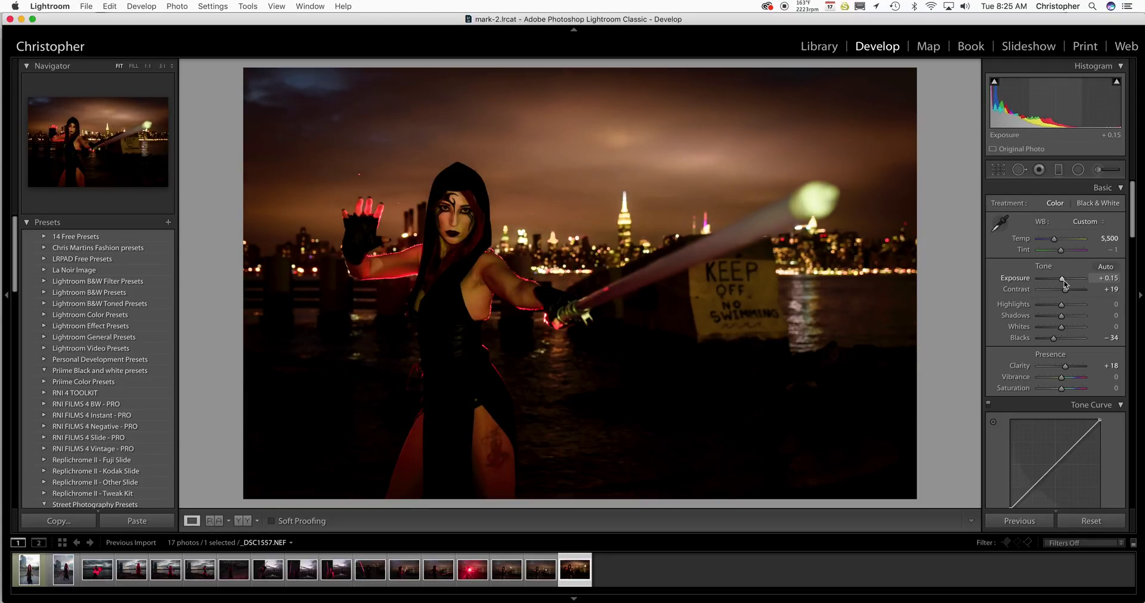
Paint an adjustment brush mask along the sword's blade with brush size 4.3 and Exposure -0.35.
{"action": "left_click", "coordinate": [1099, 170]}
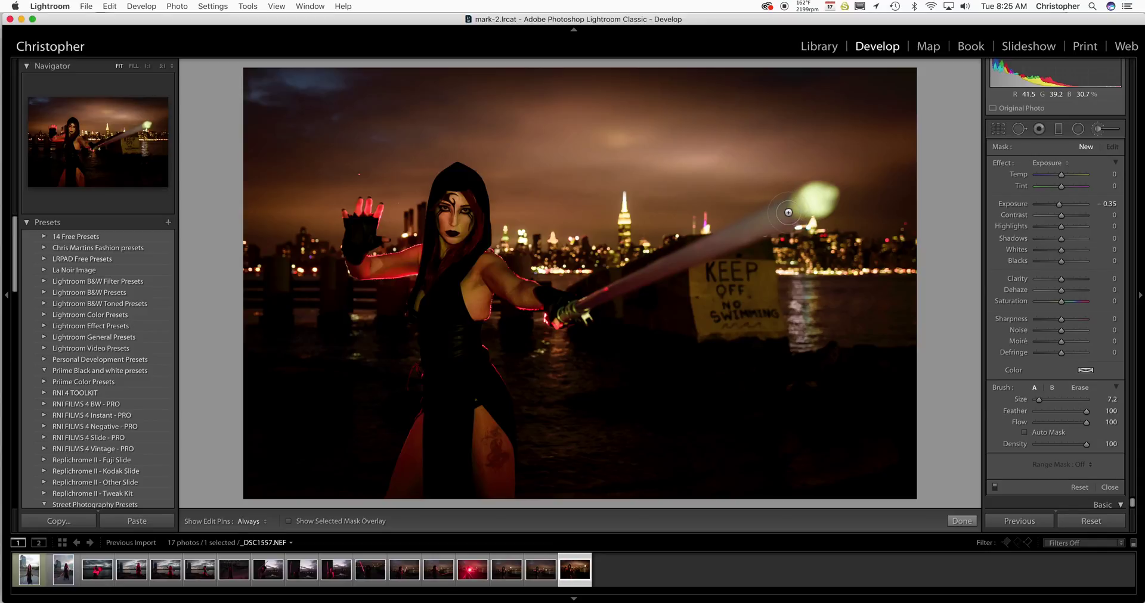
{"action": "left_click_drag", "start_coordinate": [1041, 401], "coordinate": [1039, 401]}
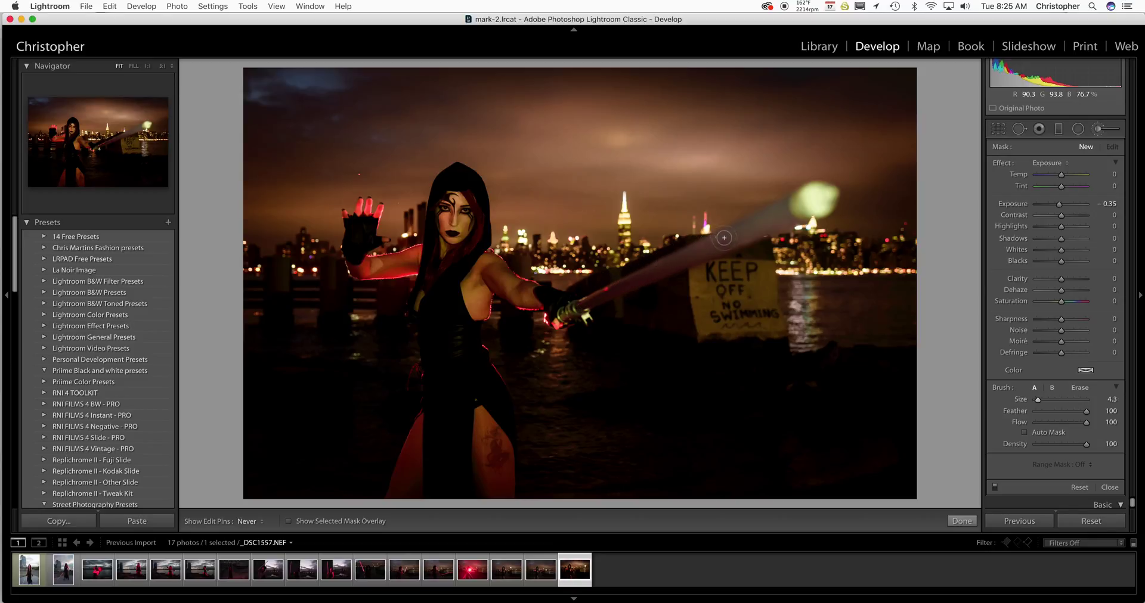
{"action": "left_click", "coordinate": [816, 199]}
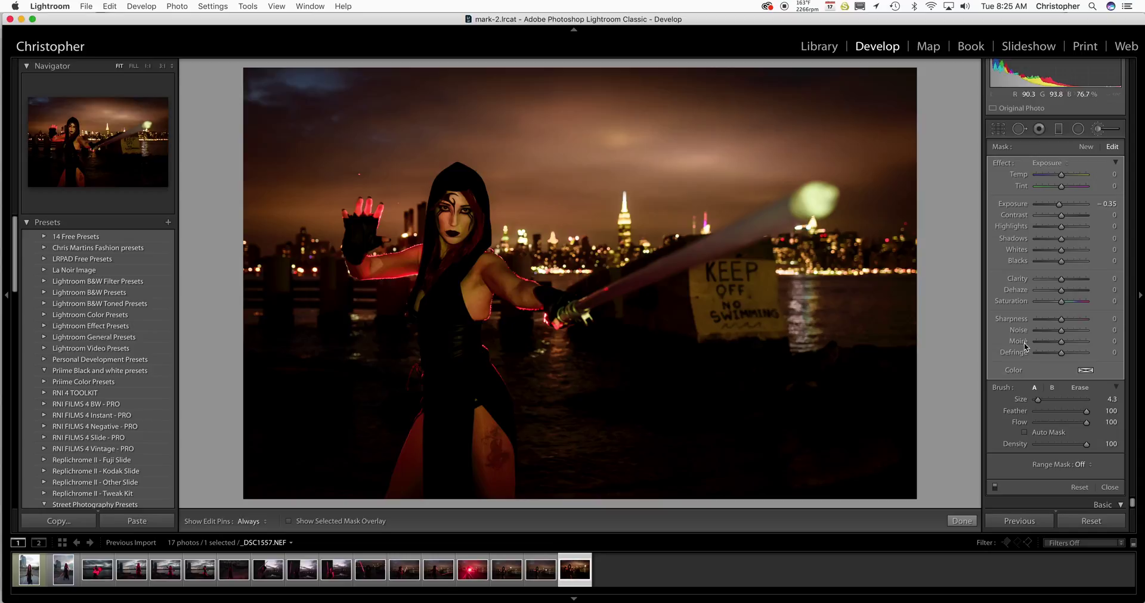
Tint the brushed sword blade red with a color hue of 2 and saturation of 89%.
{"action": "left_click", "coordinate": [1087, 371]}
{"action": "left_click", "coordinate": [866, 373]}
{"action": "left_click_drag", "start_coordinate": [865, 373], "coordinate": [859, 369]}
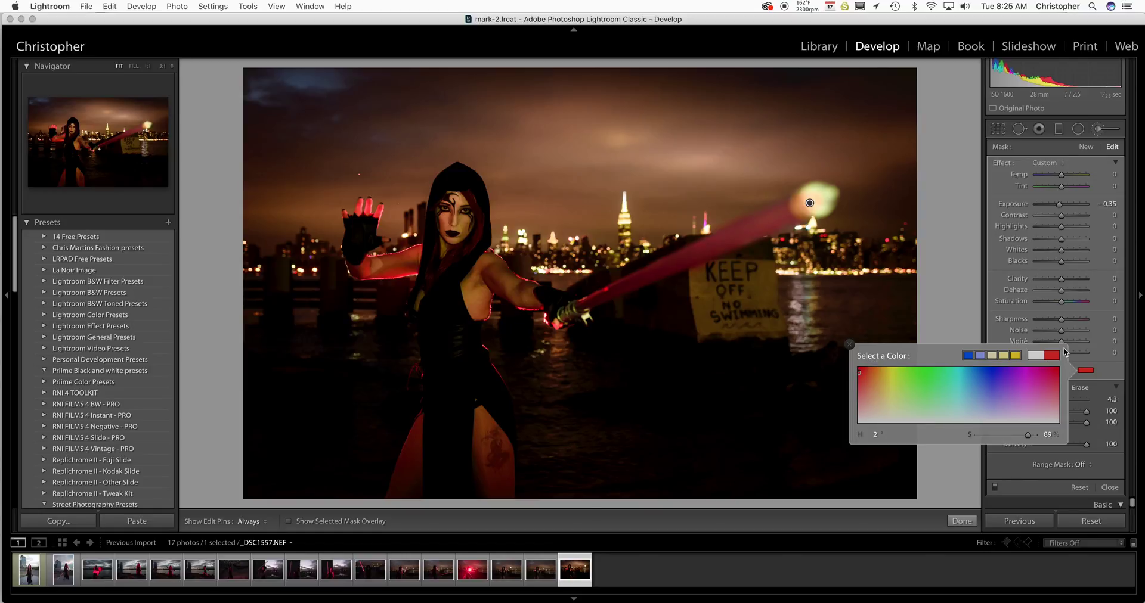
{"action": "left_click", "coordinate": [978, 460]}
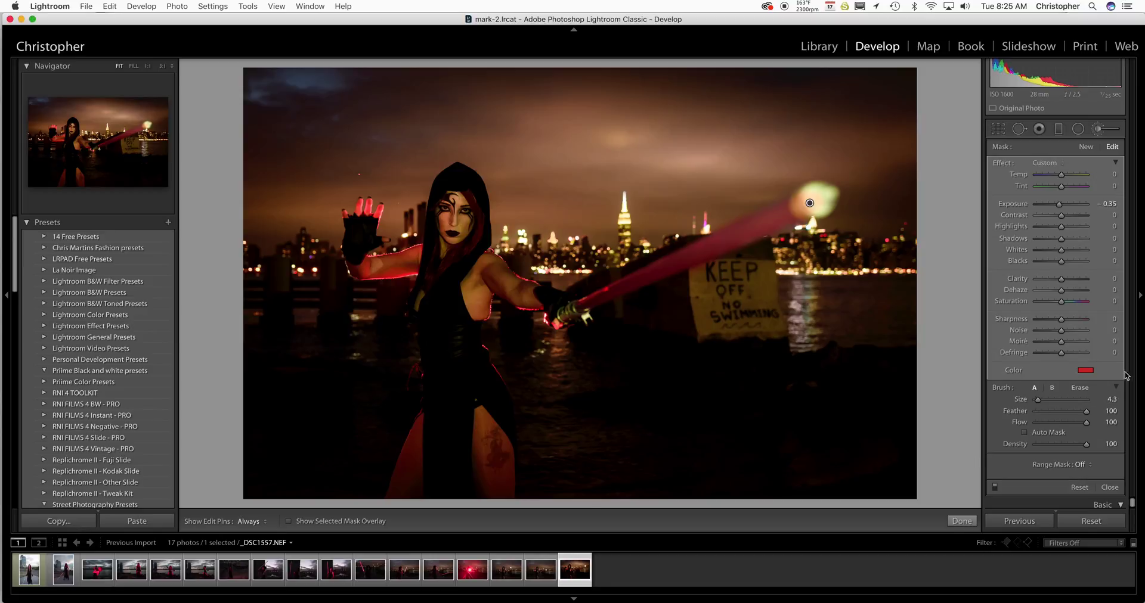
Adjust the blade mask to Exposure -0.36, Contrast -63, Highlights 13, Shadows 71, Whites 31, Blacks -49, Clarity 28, Saturation 100 and Sharpness 35.
{"action": "mouse_move", "coordinate": [1060, 205]}
{"action": "left_mouse_down"}
{"action": "mouse_move", "coordinate": [1077, 220]}
{"action": "mouse_move", "coordinate": [1044, 217]}
{"action": "left_mouse_up"}
{"action": "left_click_drag", "start_coordinate": [1060, 303], "coordinate": [1094, 307]}
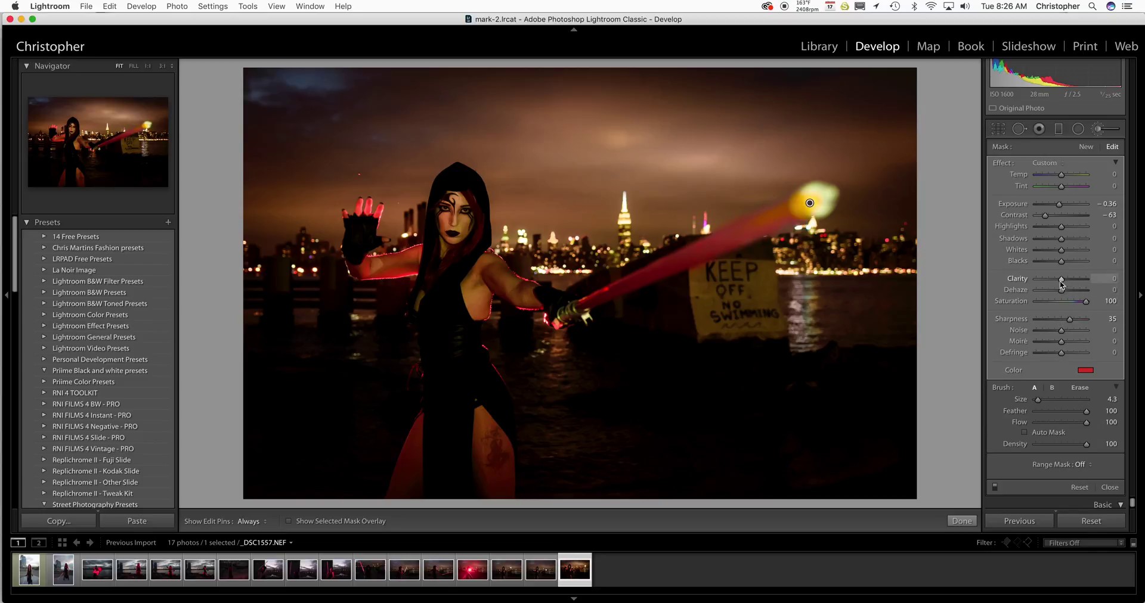
{"action": "left_click_drag", "start_coordinate": [1060, 279], "coordinate": [1068, 279]}
{"action": "left_click", "coordinate": [1063, 239]}
{"action": "left_click_drag", "start_coordinate": [1062, 228], "coordinate": [1050, 268]}
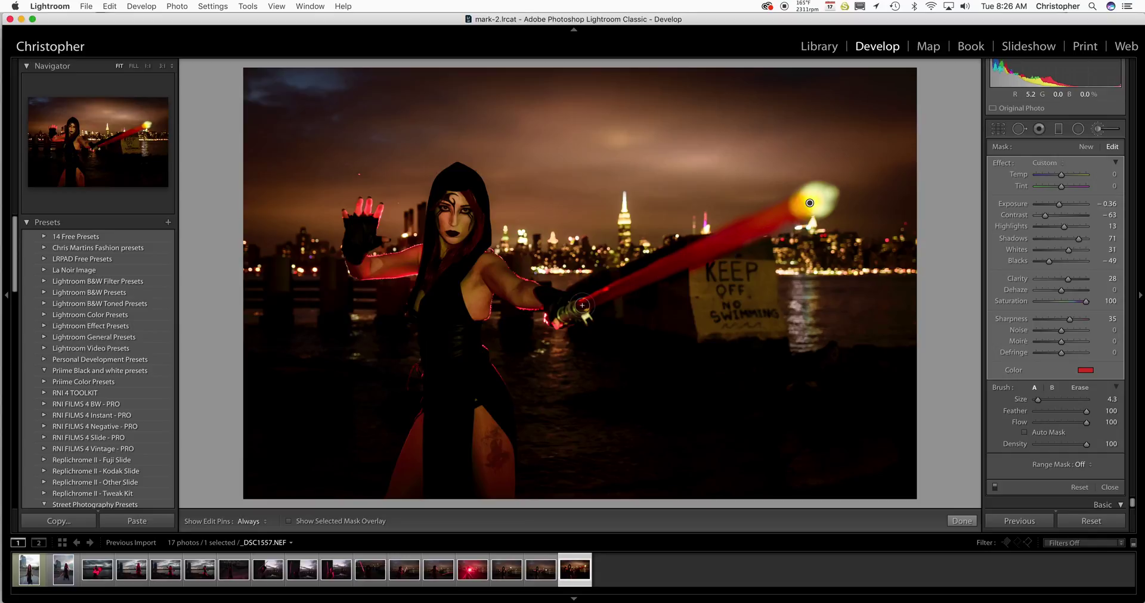
{"action": "left_click", "coordinate": [1083, 468]}
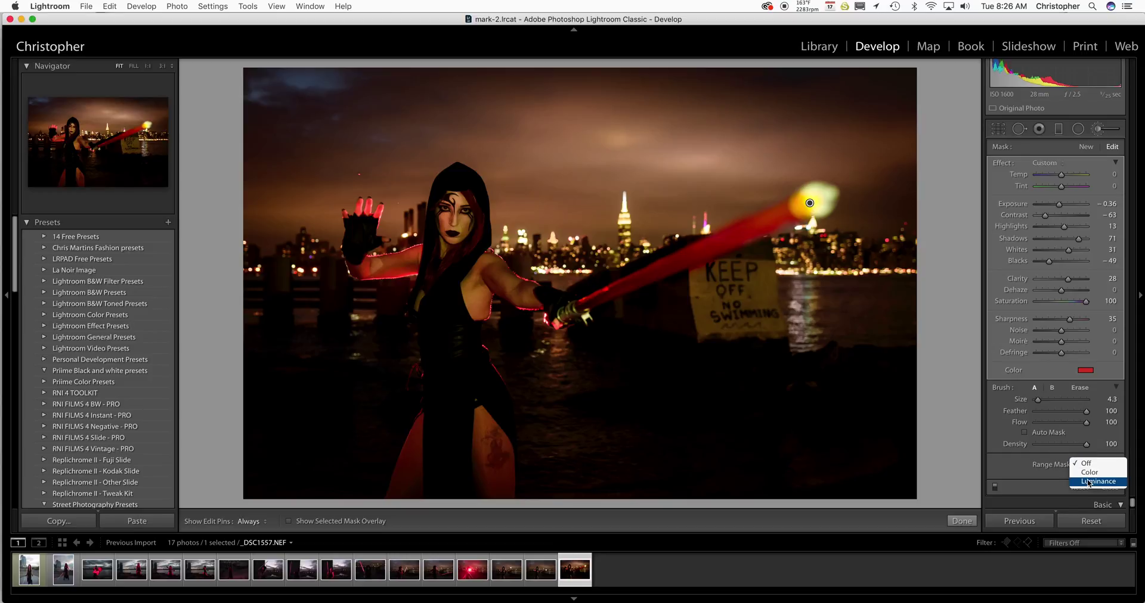
{"action": "left_click", "coordinate": [1025, 465]}
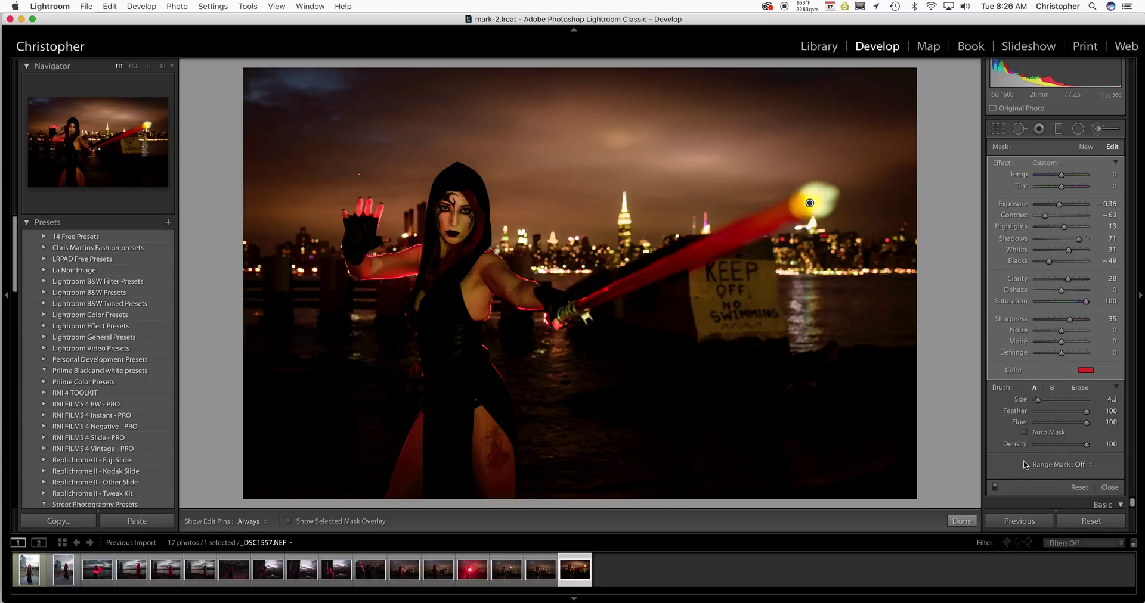
Try a Color range mask on the blade brush mask, sampling the red of the blade and setting Amount to 59.
{"action": "left_click", "coordinate": [1083, 468]}
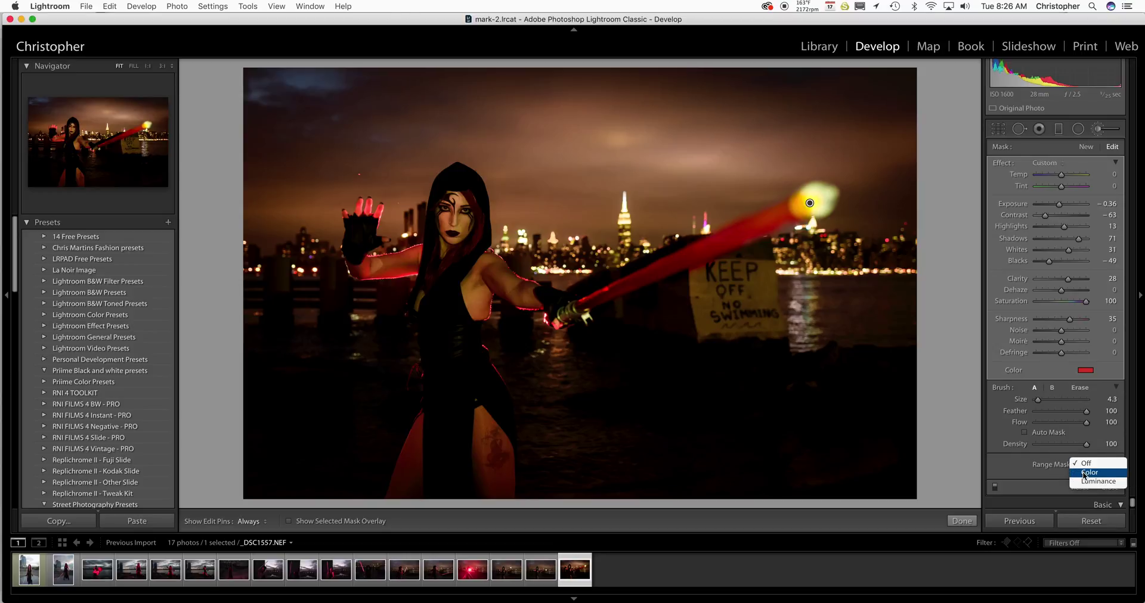
{"action": "left_click", "coordinate": [1084, 475]}
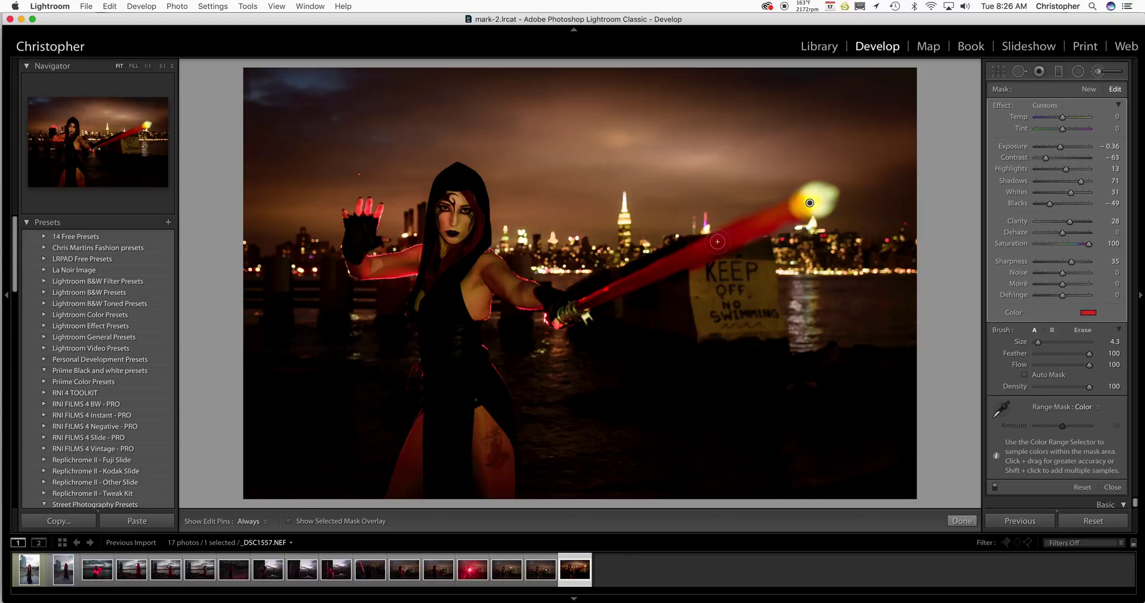
{"action": "left_click", "coordinate": [1002, 411]}
{"action": "left_click_drag", "start_coordinate": [767, 222], "coordinate": [742, 236]}
{"action": "mouse_move", "coordinate": [1065, 429]}
{"action": "left_mouse_down"}
{"action": "mouse_move", "coordinate": [1022, 429]}
{"action": "mouse_move", "coordinate": [1081, 429]}
{"action": "mouse_move", "coordinate": [1049, 428]}
{"action": "left_mouse_up"}
{"action": "mouse_move", "coordinate": [1049, 427]}
{"action": "left_mouse_down"}
{"action": "mouse_move", "coordinate": [1080, 427]}
{"action": "mouse_move", "coordinate": [1012, 424]}
{"action": "mouse_move", "coordinate": [1047, 424]}
{"action": "left_mouse_up"}
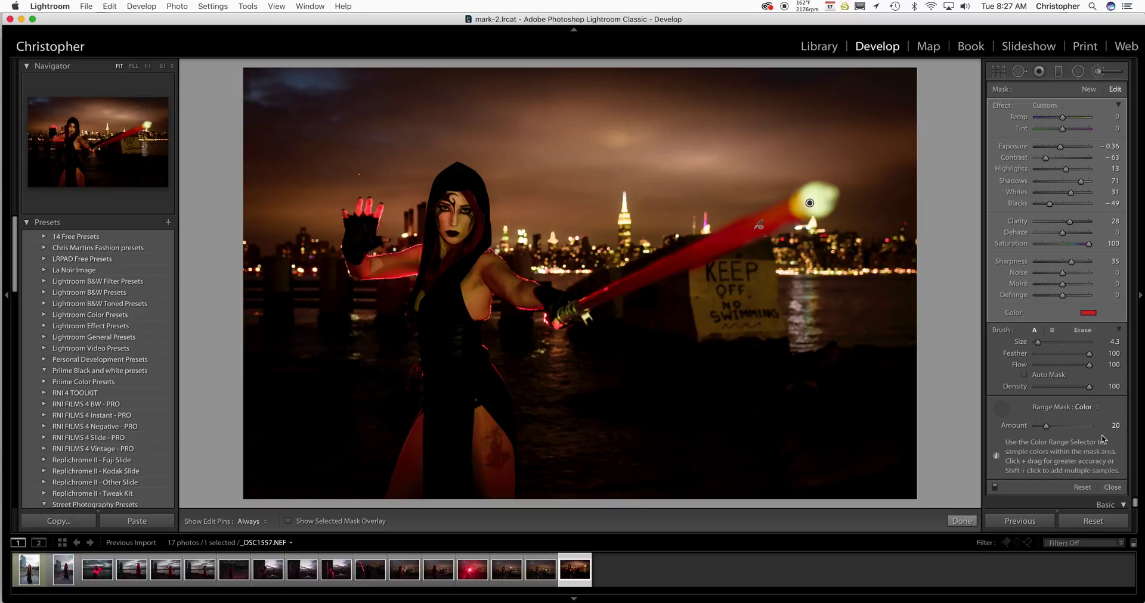
{"action": "mouse_move", "coordinate": [1045, 426]}
{"action": "left_mouse_down"}
{"action": "mouse_move", "coordinate": [1100, 431]}
{"action": "mouse_move", "coordinate": [1042, 425]}
{"action": "mouse_move", "coordinate": [1067, 425]}
{"action": "left_mouse_up"}
Limit the blade mask with a Luminance range mask, setting Range to 13/100 and Smoothness to 74.
{"action": "left_click", "coordinate": [1084, 408]}
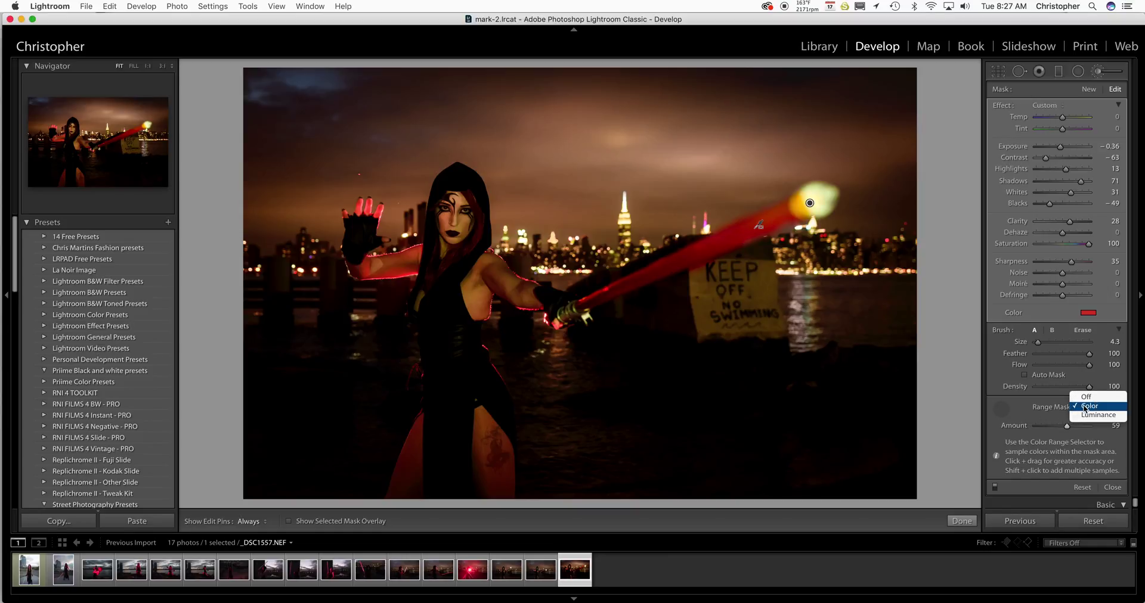
{"action": "left_click", "coordinate": [1086, 415]}
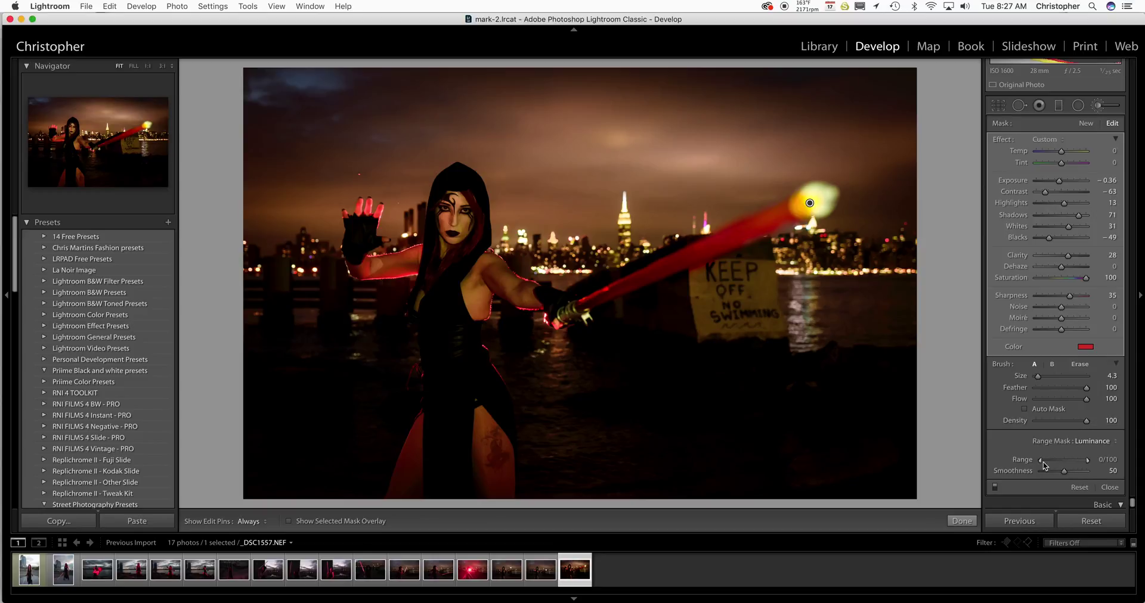
{"action": "left_click_drag", "start_coordinate": [1064, 472], "coordinate": [1110, 459]}
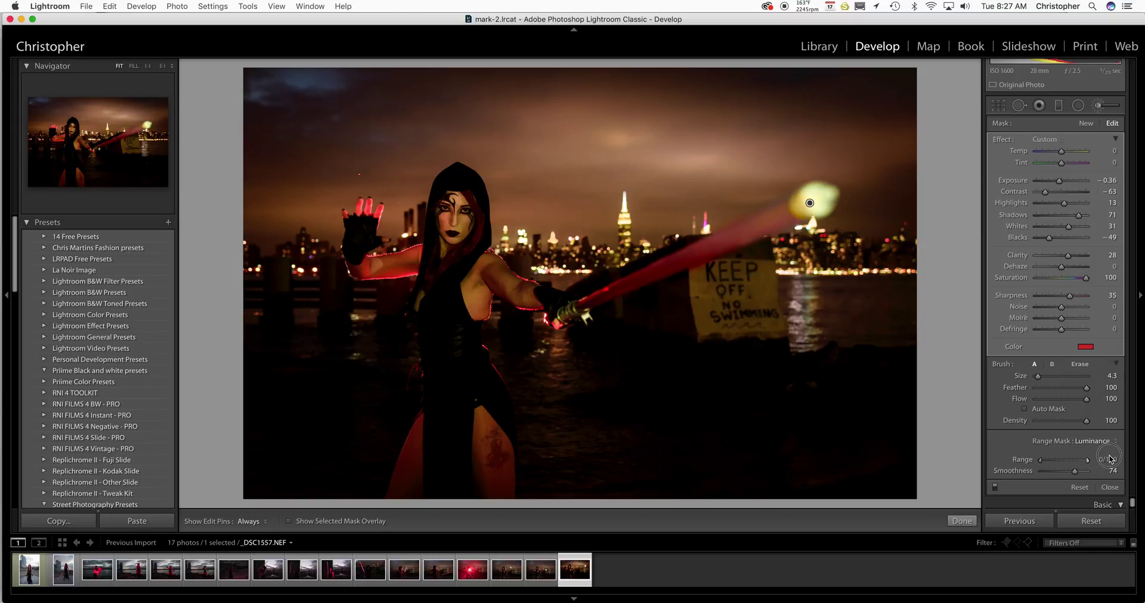
{"action": "left_click_drag", "start_coordinate": [1039, 460], "coordinate": [1044, 462]}
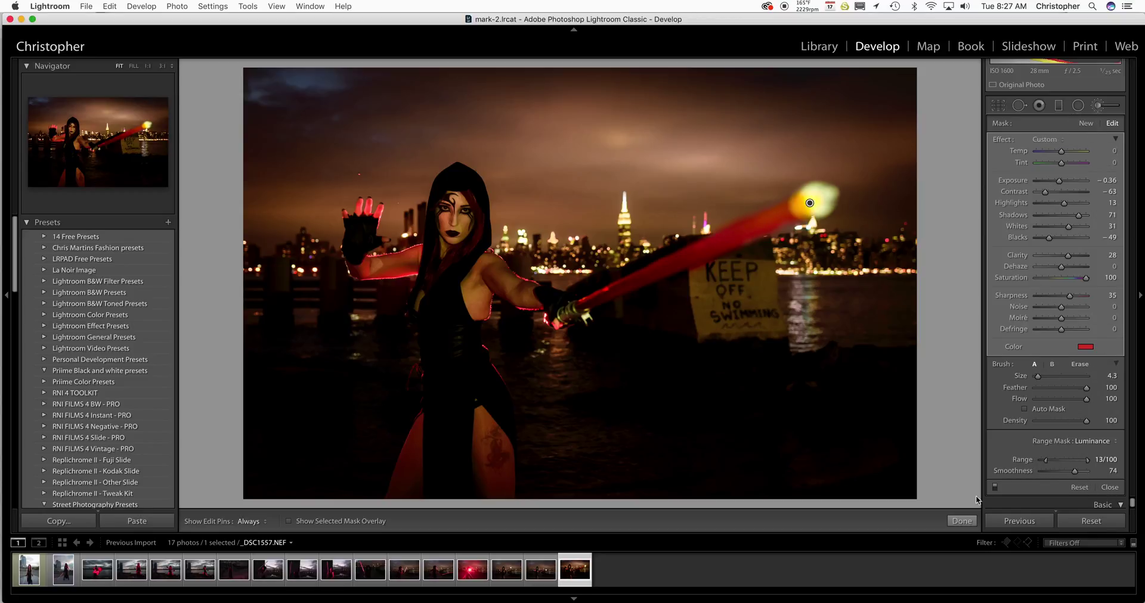
{"action": "left_click", "coordinate": [961, 521]}
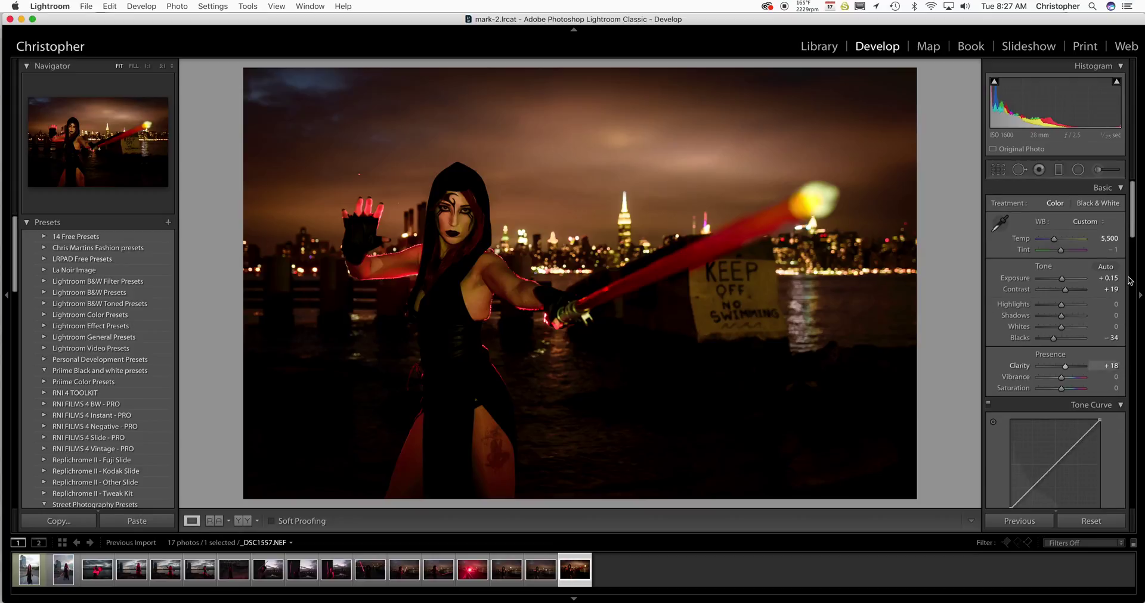
Paint a new adjustment brush mask over the woman's face with Exposure 0.59 and brush size 4.3.
{"action": "left_click", "coordinate": [1100, 172]}
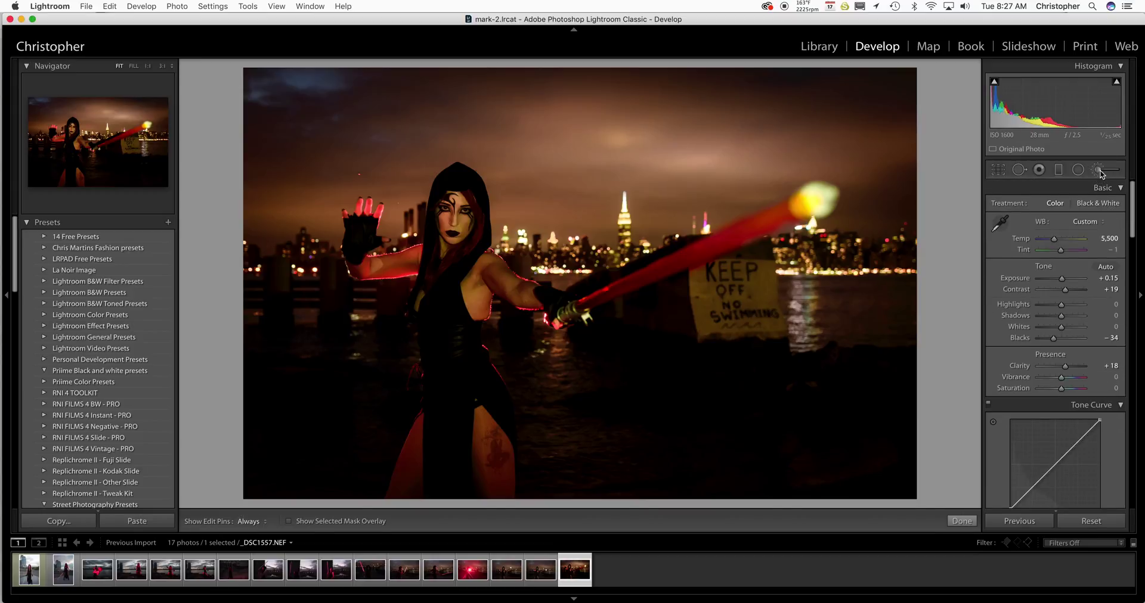
{"action": "left_click_drag", "start_coordinate": [1059, 205], "coordinate": [1065, 206]}
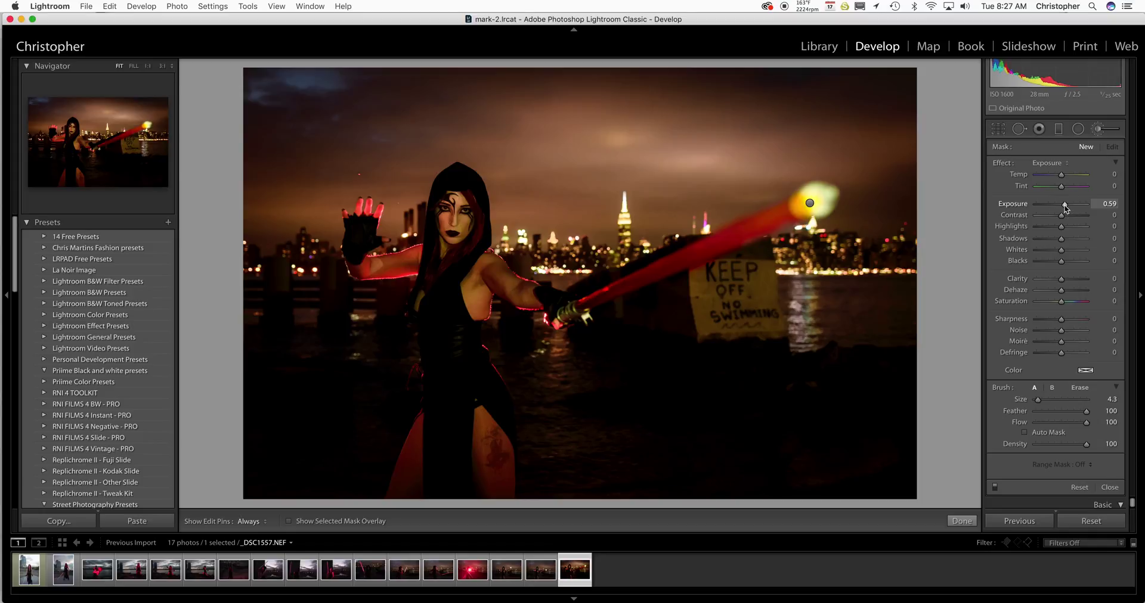
{"action": "key", "text": "h"}
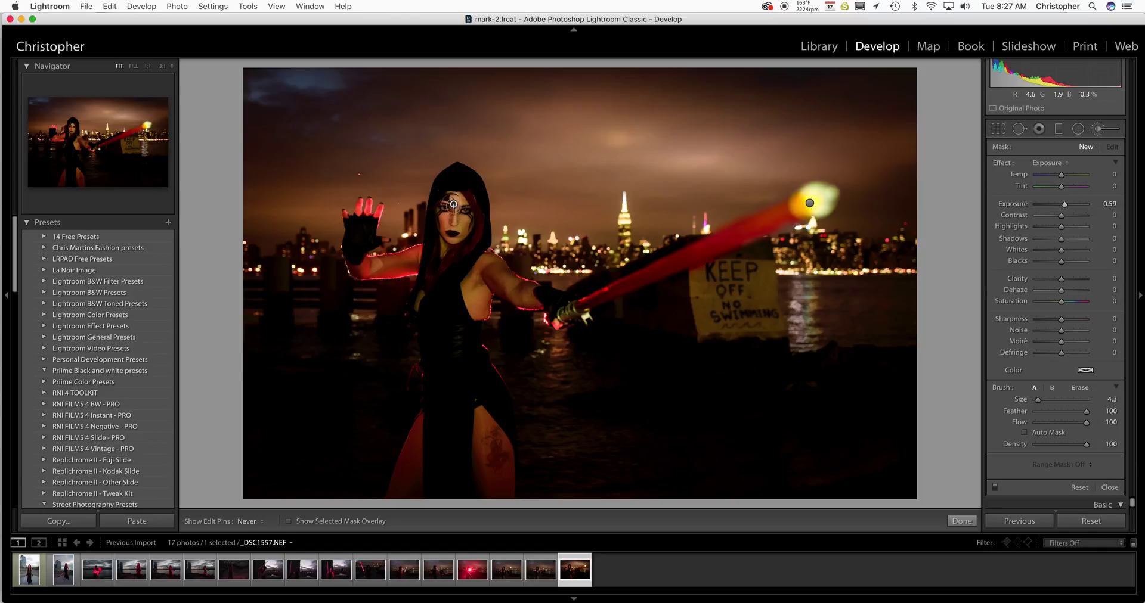
{"action": "mouse_move", "coordinate": [453, 206]}
{"action": "left_mouse_down"}
{"action": "mouse_move", "coordinate": [446, 246]}
{"action": "mouse_move", "coordinate": [465, 205]}
{"action": "left_mouse_up"}
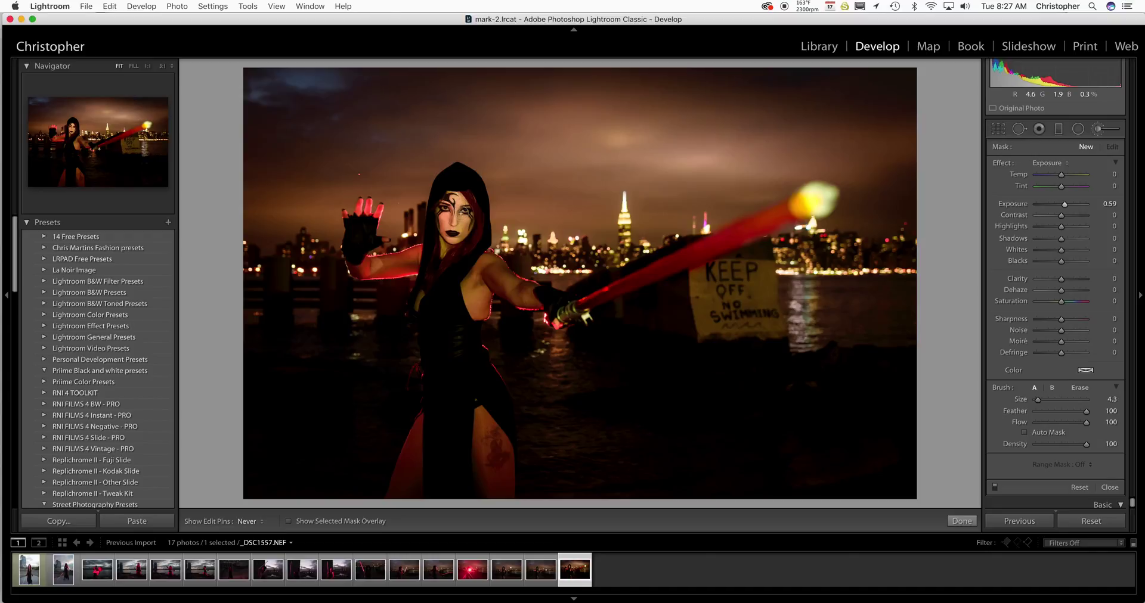
{"action": "left_click_drag", "start_coordinate": [456, 238], "coordinate": [453, 243]}
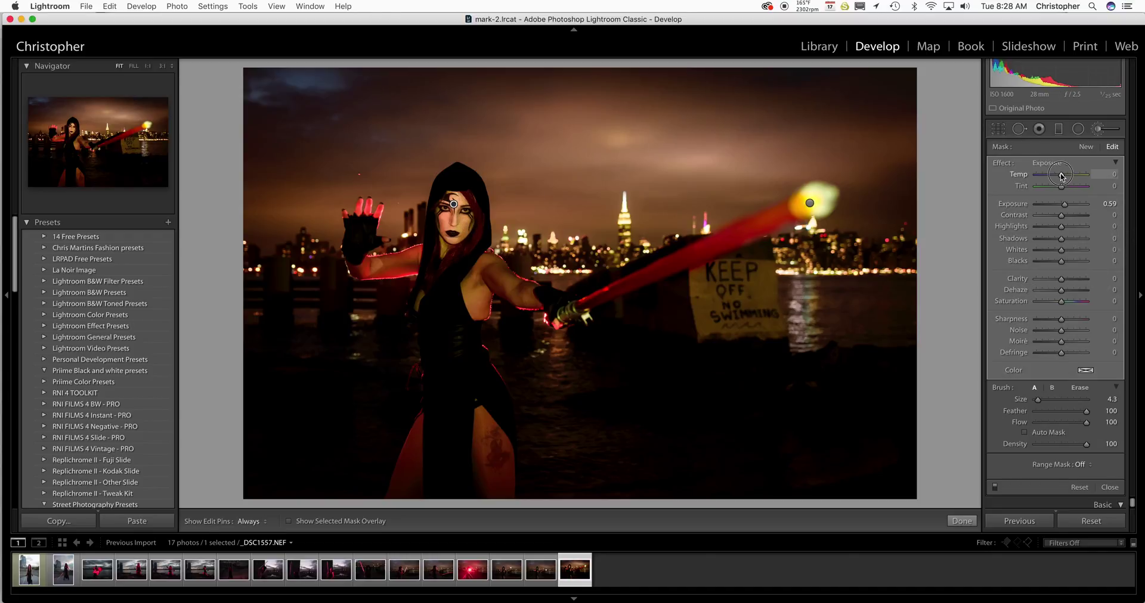
Set the face mask's Temp to 22 and restrict it with a Luminance range mask of Range 57/100.
{"action": "mouse_move", "coordinate": [1059, 176]}
{"action": "left_mouse_down"}
{"action": "mouse_move", "coordinate": [1040, 177]}
{"action": "mouse_move", "coordinate": [1101, 180]}
{"action": "mouse_move", "coordinate": [1054, 180]}
{"action": "mouse_move", "coordinate": [1069, 184]}
{"action": "left_mouse_up"}
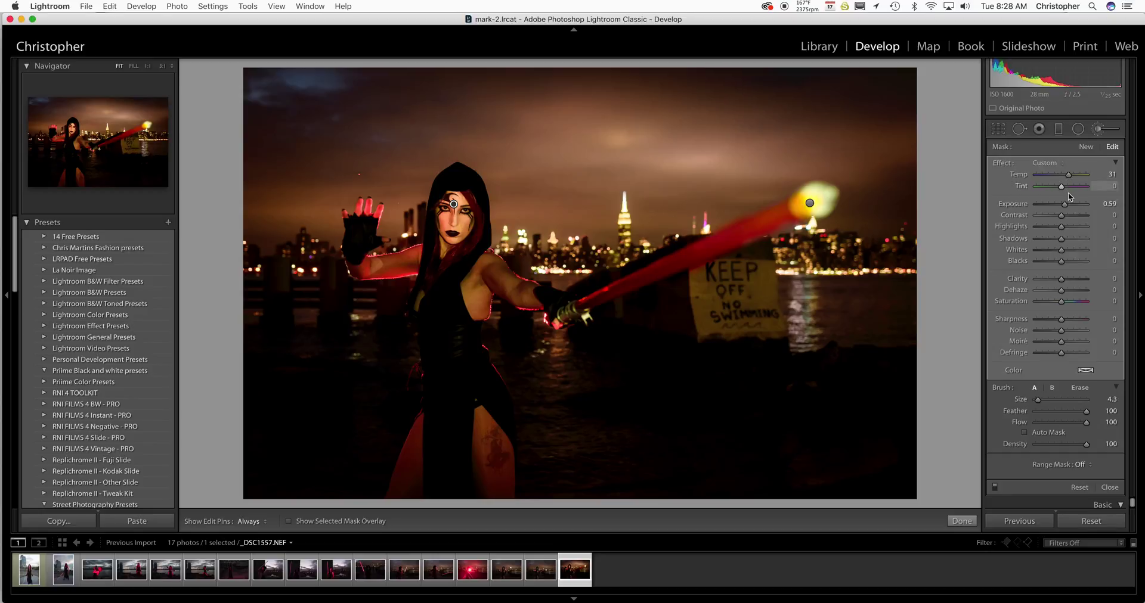
{"action": "left_click_drag", "start_coordinate": [1069, 175], "coordinate": [1066, 174]}
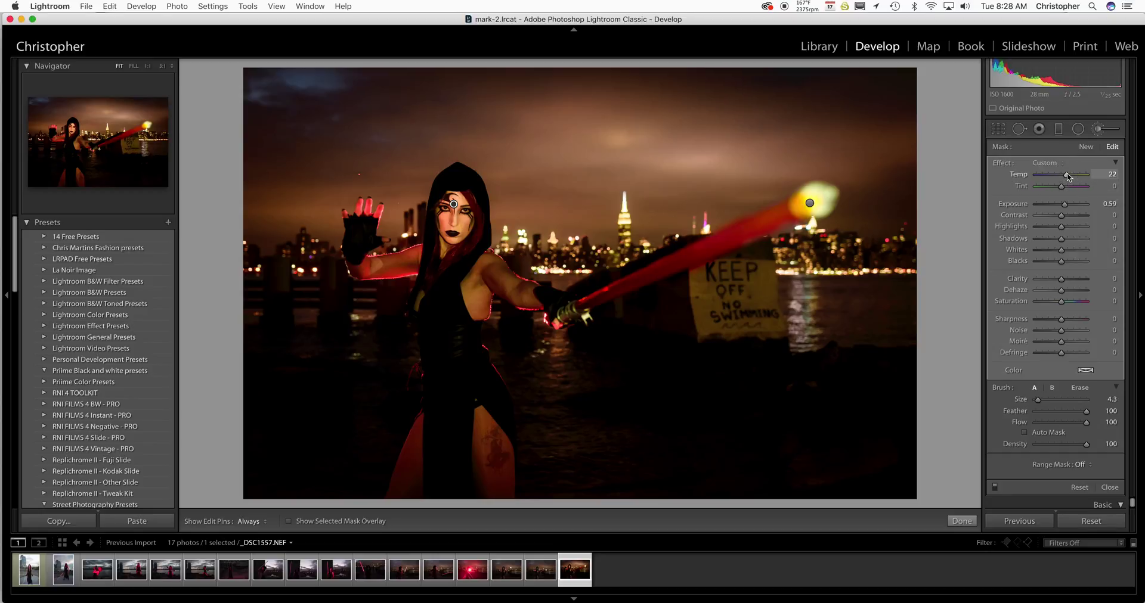
{"action": "left_click", "coordinate": [1081, 464]}
{"action": "left_click", "coordinate": [1085, 486]}
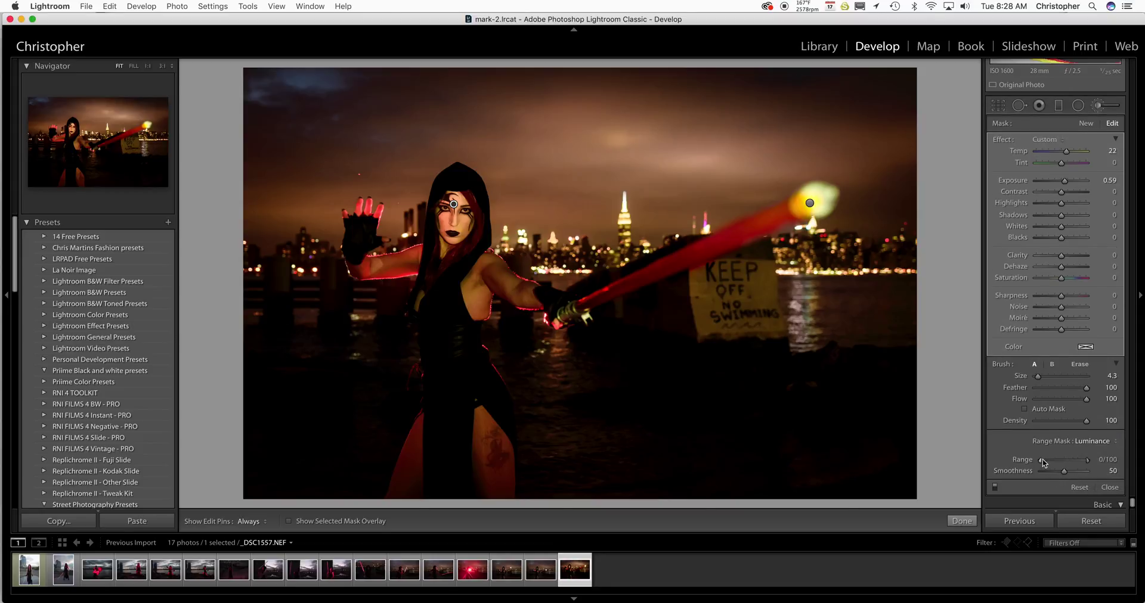
{"action": "left_click_drag", "start_coordinate": [1042, 463], "coordinate": [1089, 462]}
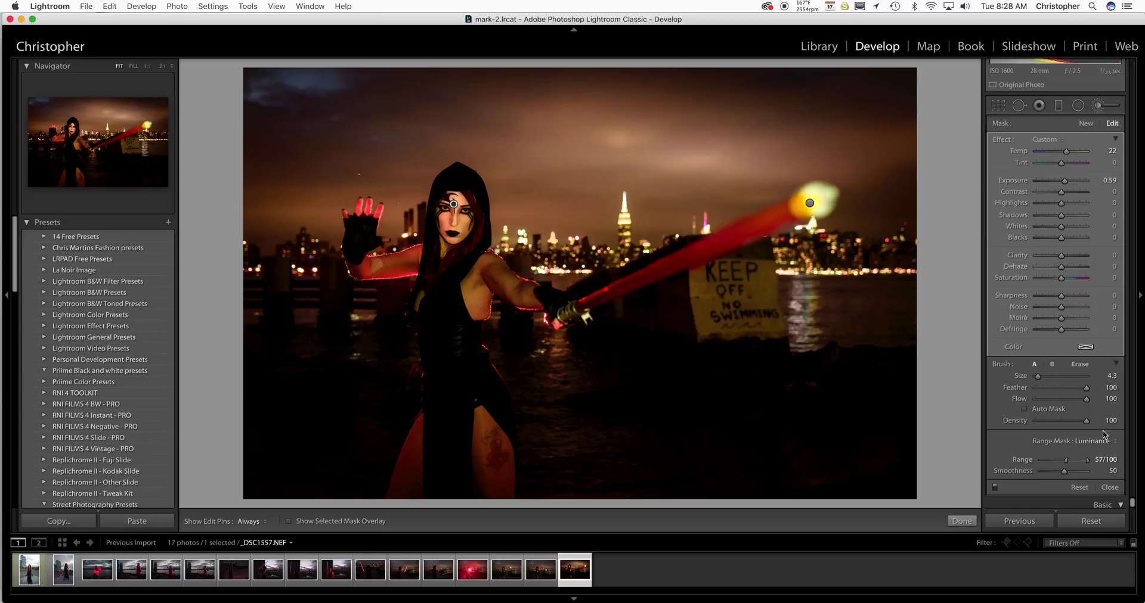
Adjust the face mask to Sharpness 14, Contrast -33 and Exposure 0.87, and finish the brush edit.
{"action": "mouse_move", "coordinate": [1061, 282]}
{"action": "left_mouse_down"}
{"action": "mouse_move", "coordinate": [1025, 280]}
{"action": "mouse_move", "coordinate": [1063, 280]}
{"action": "mouse_move", "coordinate": [1065, 297]}
{"action": "left_mouse_up"}
{"action": "mouse_move", "coordinate": [1064, 194]}
{"action": "left_mouse_down"}
{"action": "mouse_move", "coordinate": [1080, 198]}
{"action": "mouse_move", "coordinate": [1054, 197]}
{"action": "left_mouse_up"}
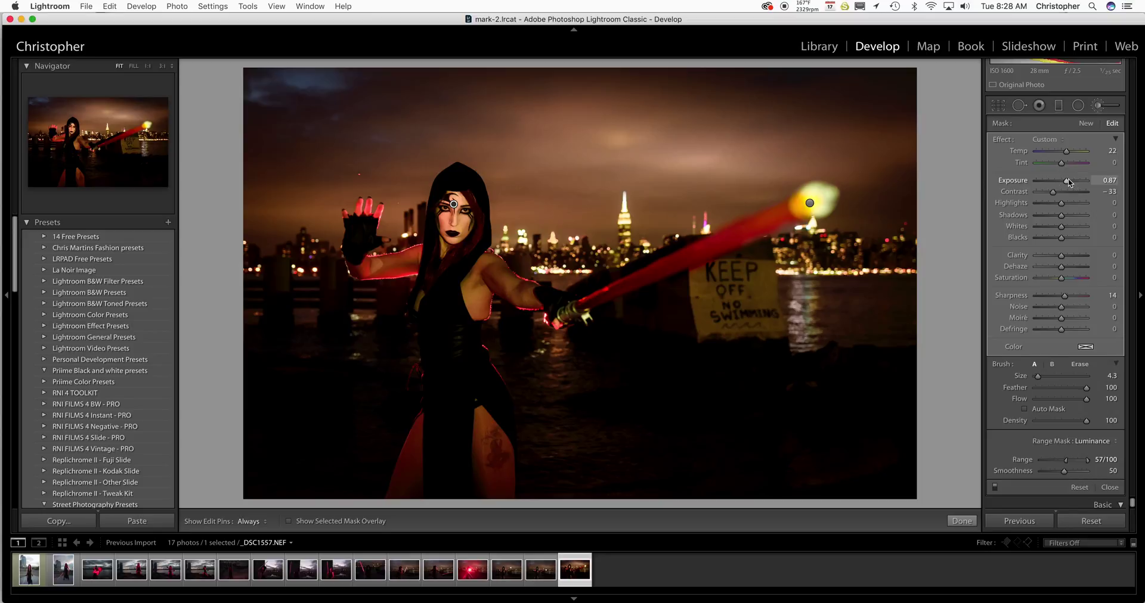
{"action": "left_click", "coordinate": [970, 524]}
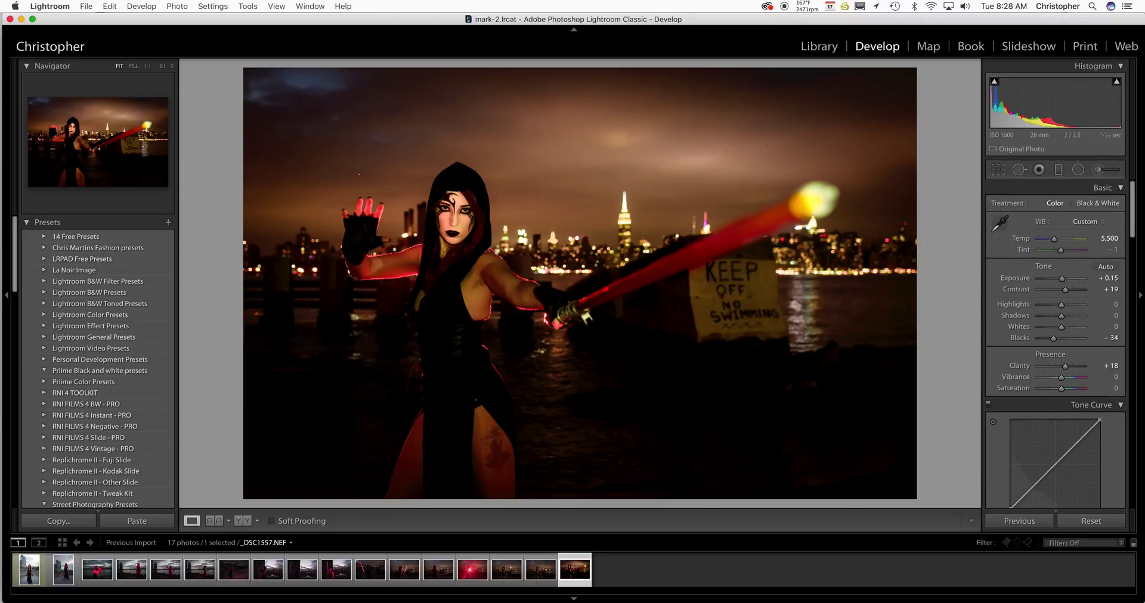
Review the edited photo full screen and check the Lightroom Classic improvements listed in the PDF in Preview.
{"action": "key", "text": "f"}
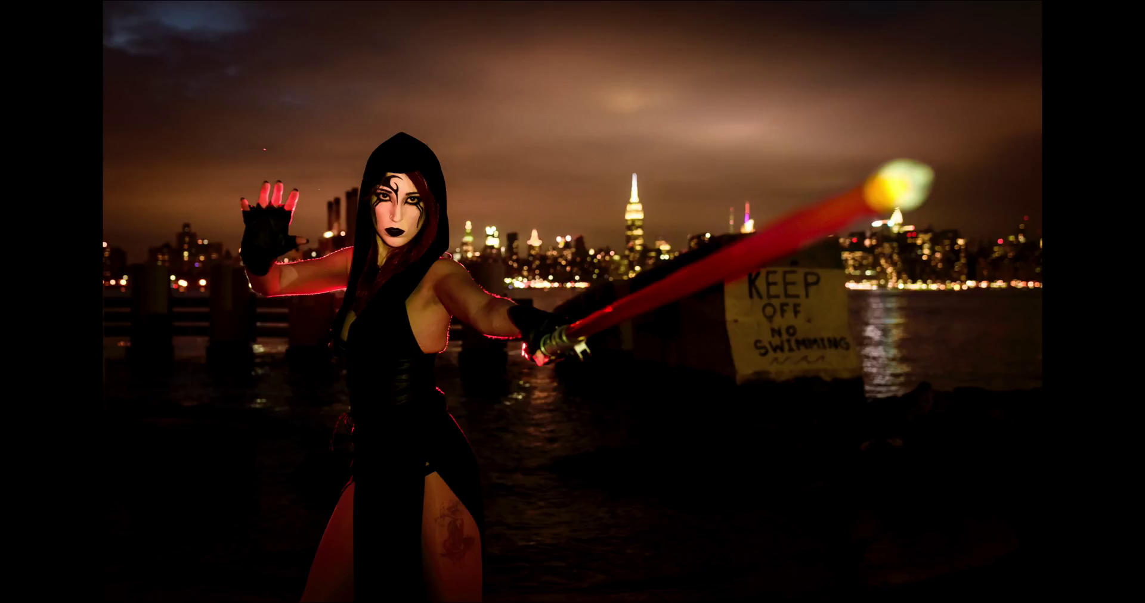
{"action": "key", "text": "f"}
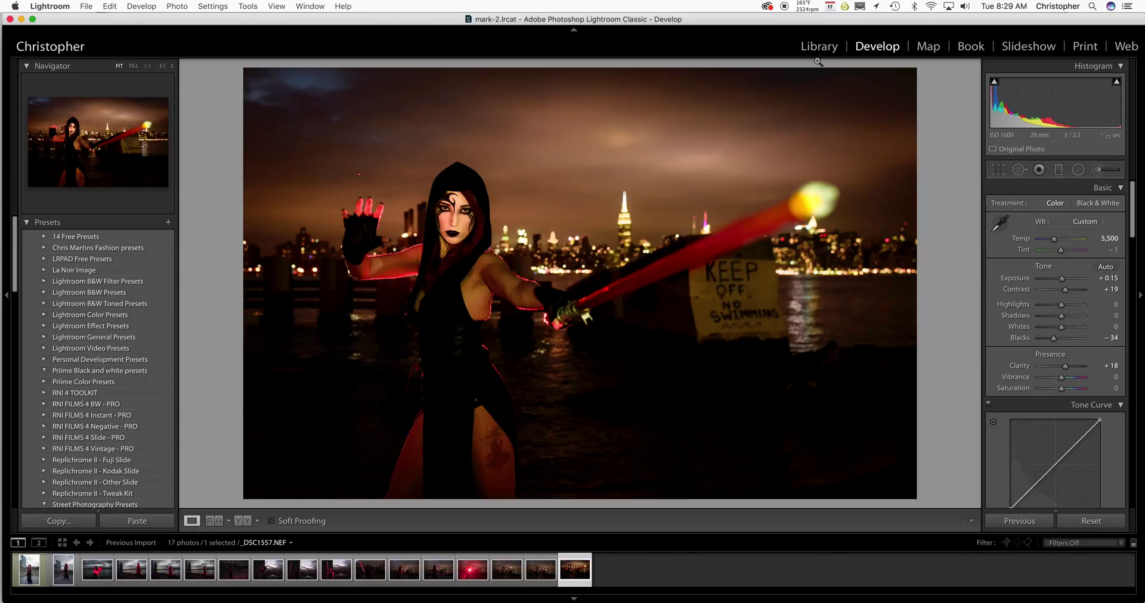
{"action": "key", "text": "super+Tab"}
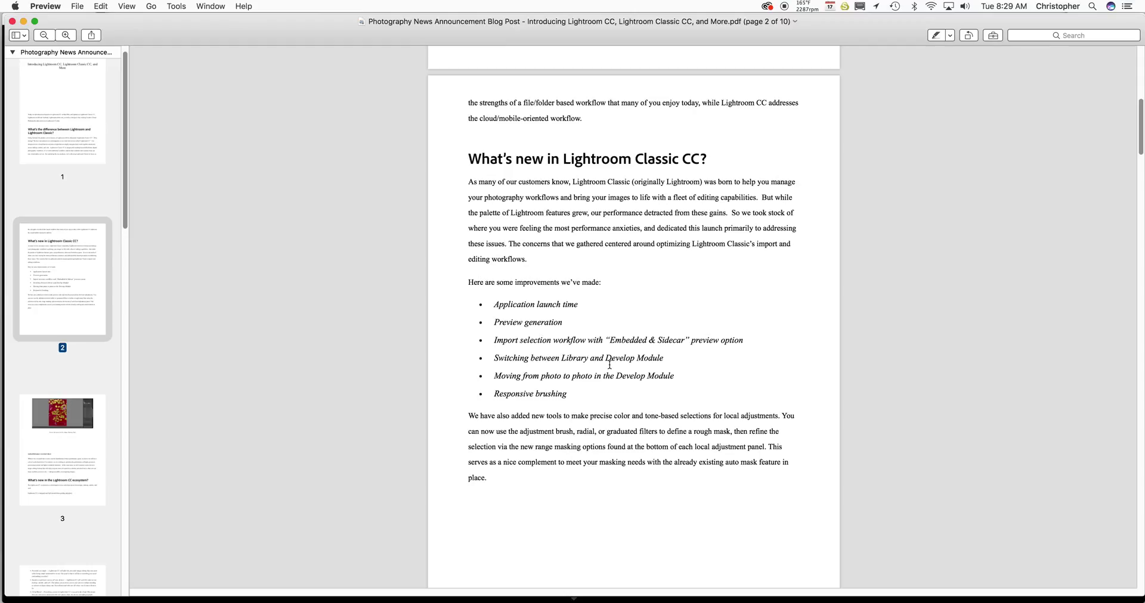
{"action": "key", "text": "super+Tab"}
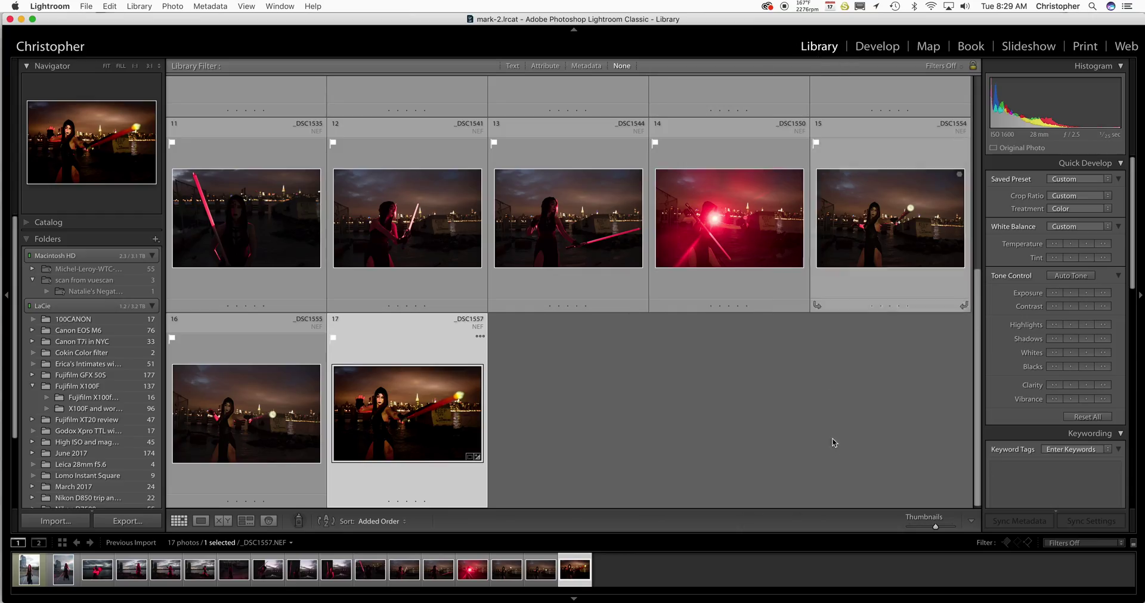
Test how fast Lightroom switches by going back and forth between the Library grid and the Develop module several times.
{"action": "scroll", "coordinate": [828, 432], "scroll_direction": "up", "scroll_amount": 5}
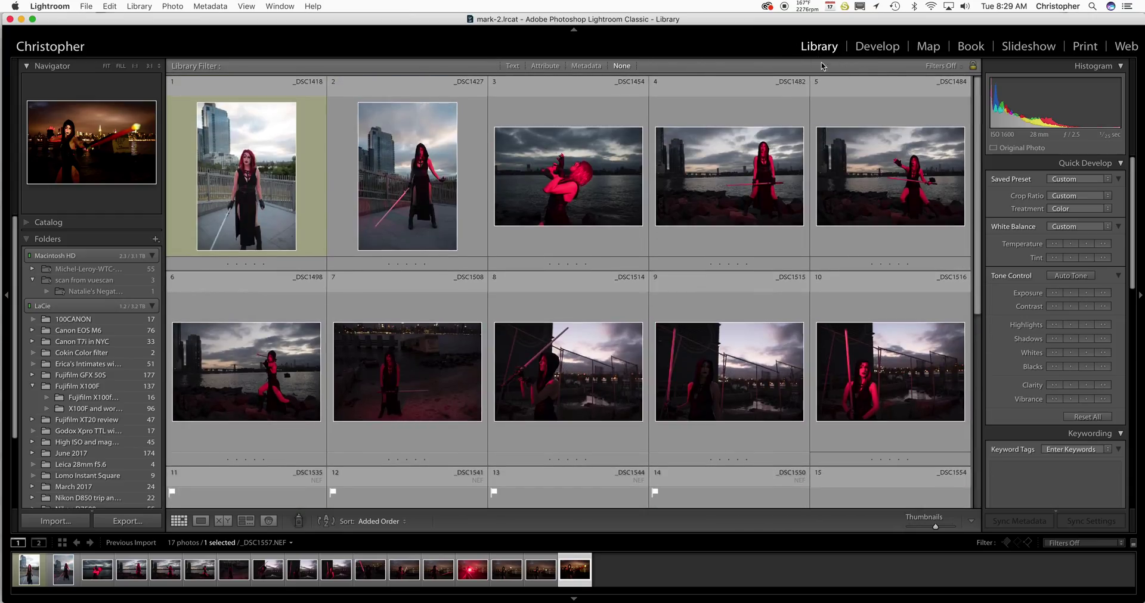
{"action": "left_click", "coordinate": [891, 48]}
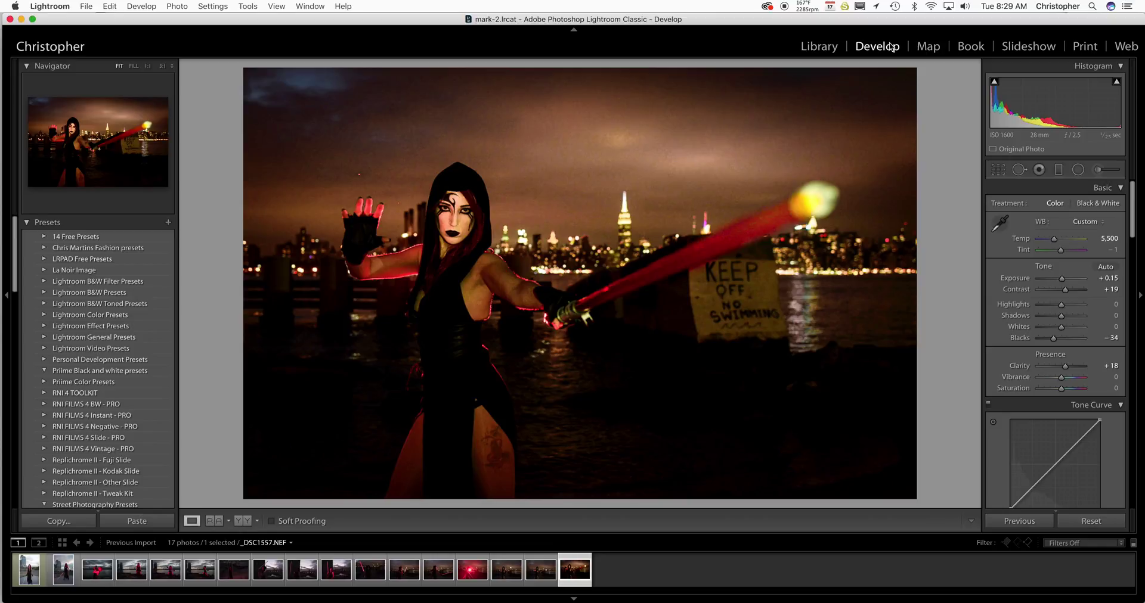
{"action": "left_click", "coordinate": [815, 47]}
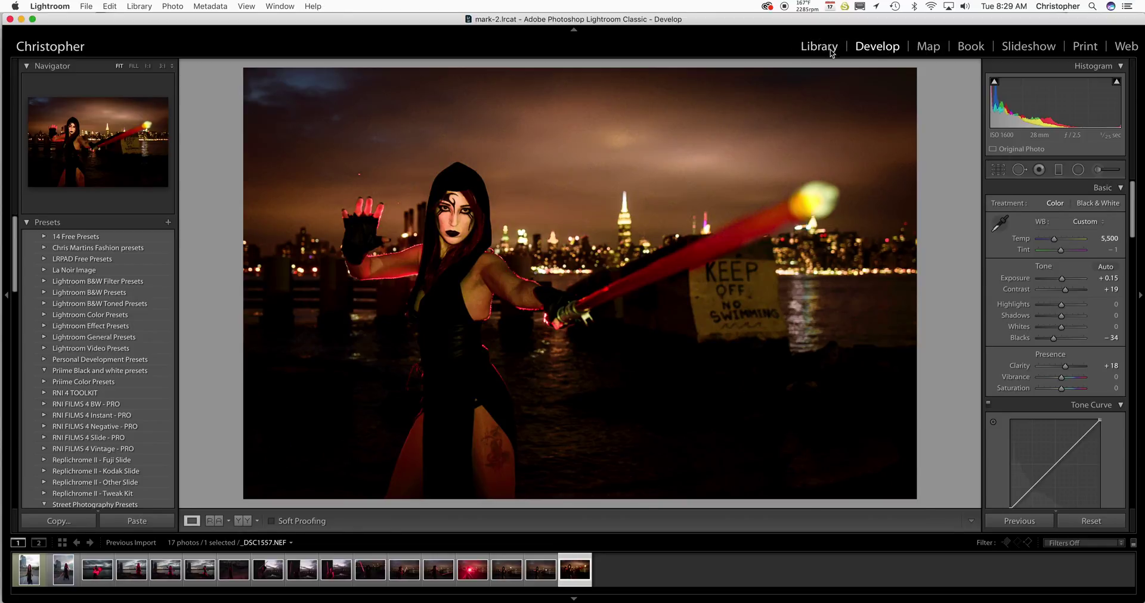
{"action": "left_click", "coordinate": [888, 51]}
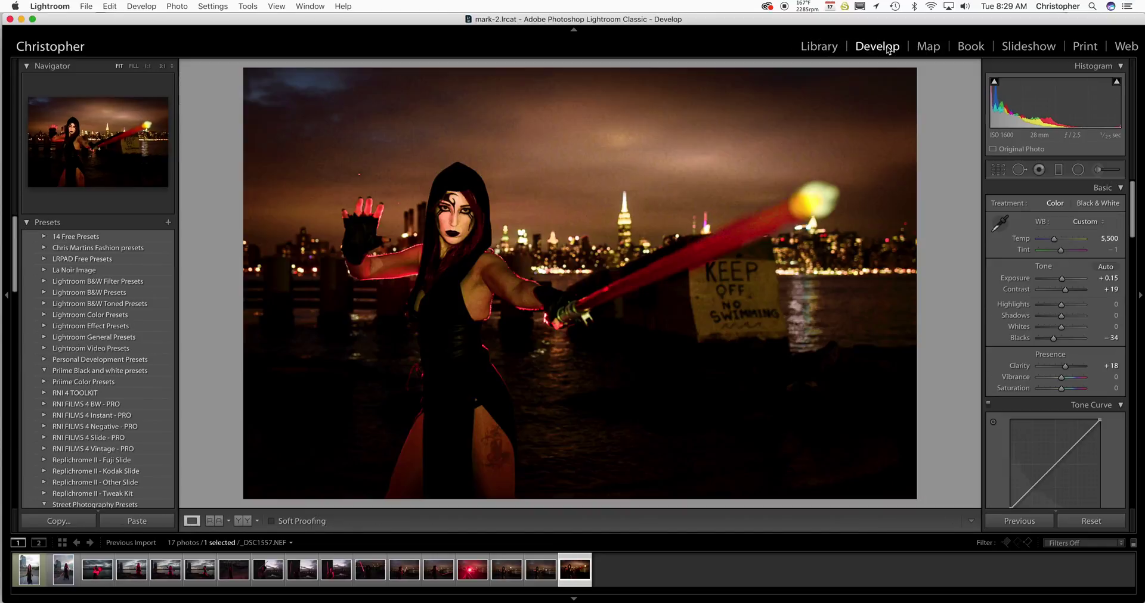
{"action": "left_click", "coordinate": [815, 49]}
{"action": "left_click", "coordinate": [883, 55]}
Recheck the improvements list in Preview, and show the photos of the Fujifilm GFX 50S folder in Lightroom's Library.
{"action": "key", "text": "super+Tab"}
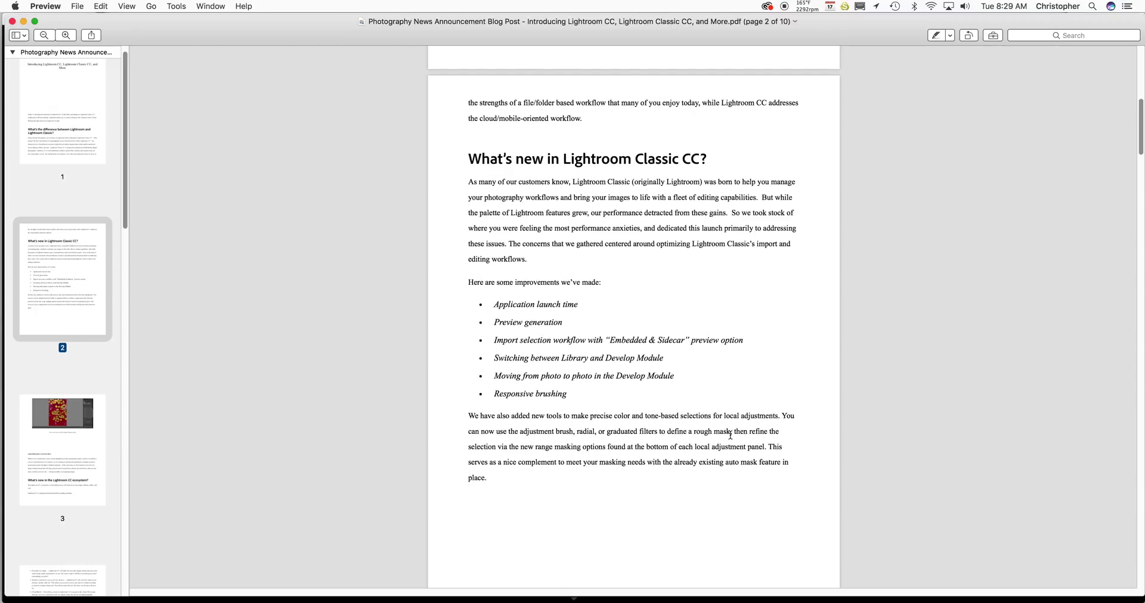
{"action": "key", "text": "super+Tab"}
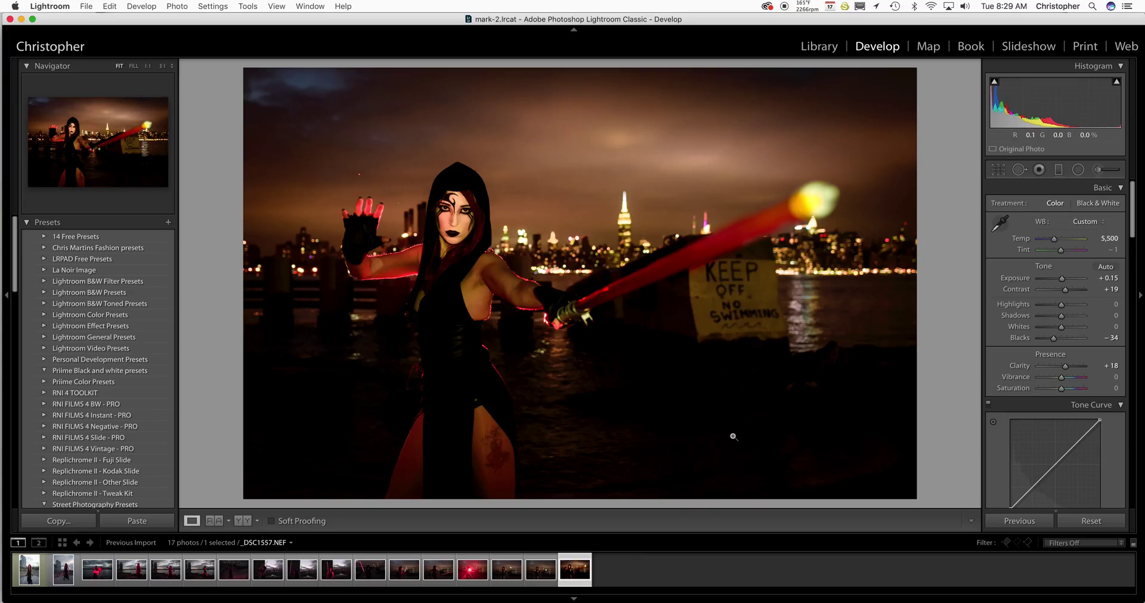
{"action": "left_click", "coordinate": [819, 46]}
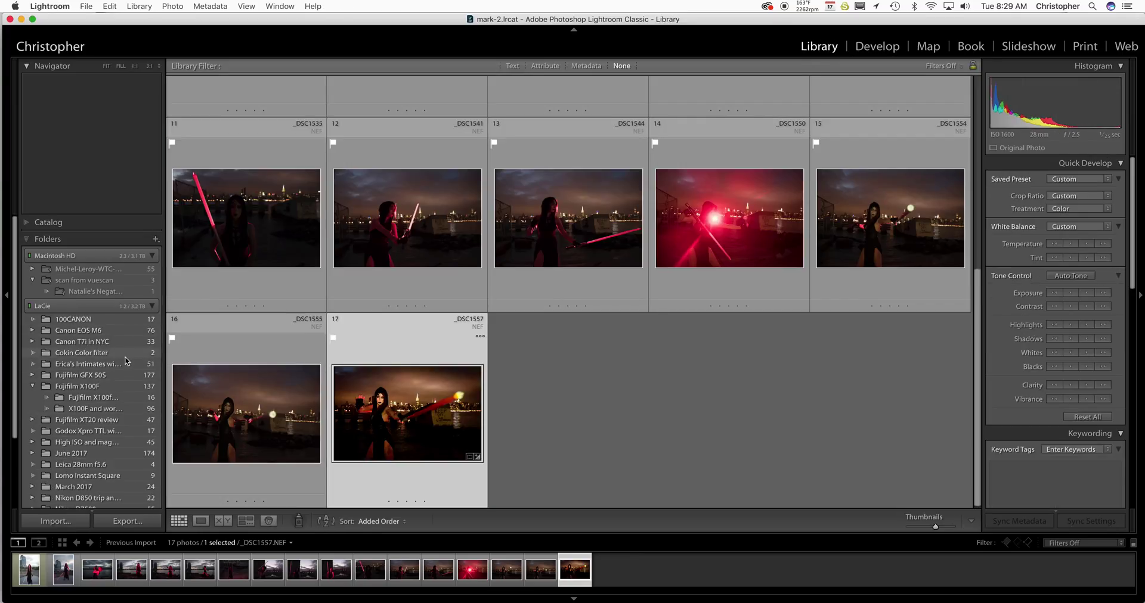
{"action": "left_click", "coordinate": [121, 375]}
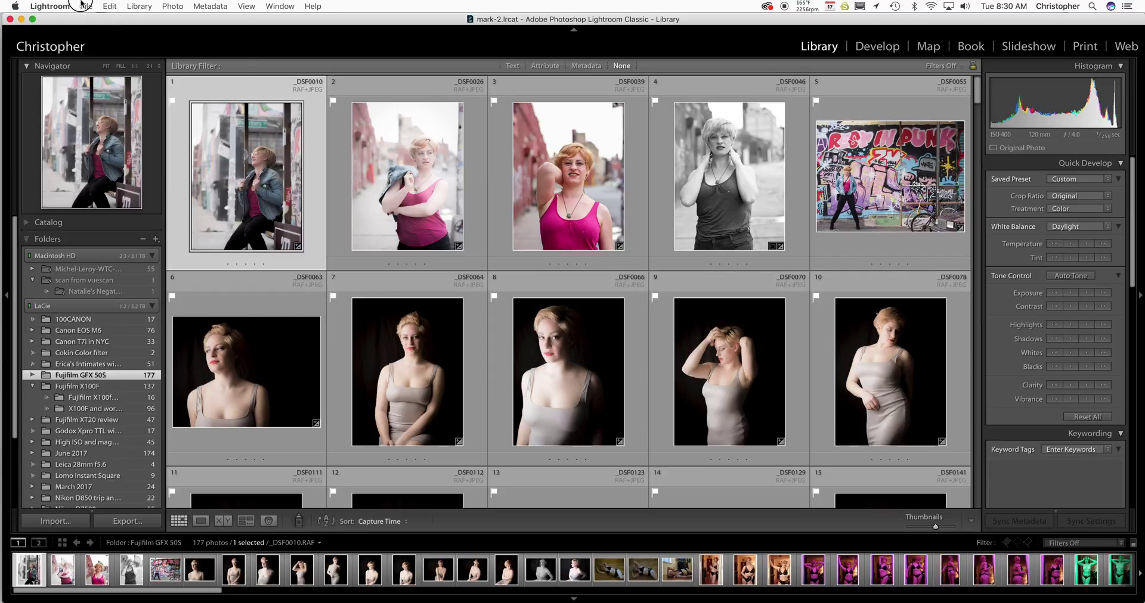
Create a new catalog named "Adobe Lightroom Classic CC launch catalog" in the October 2017 folder.
{"action": "left_click", "coordinate": [86, 6]}
{"action": "left_click", "coordinate": [94, 22]}
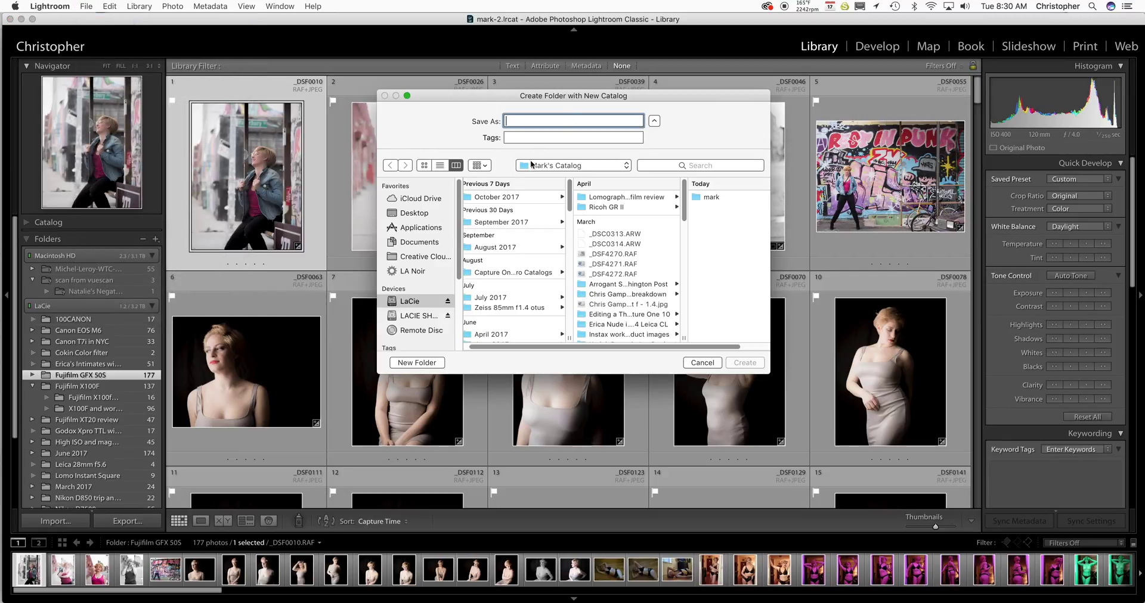
{"action": "left_click", "coordinate": [497, 197]}
{"action": "type", "text": "Ad"}
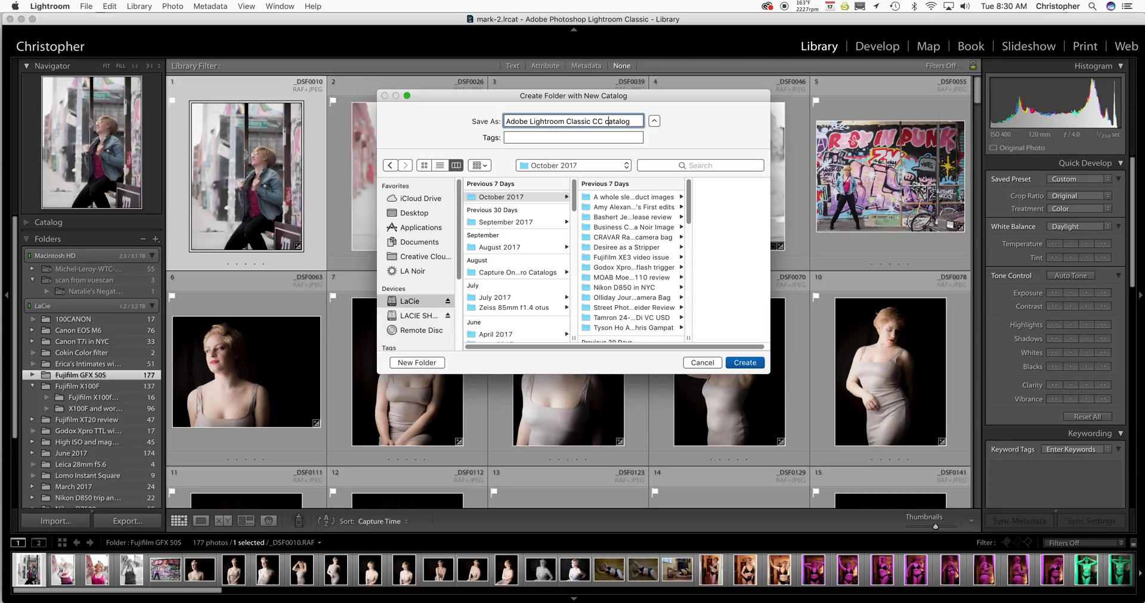
{"action": "type", "text": "launch"}
{"action": "left_click", "coordinate": [739, 363]}
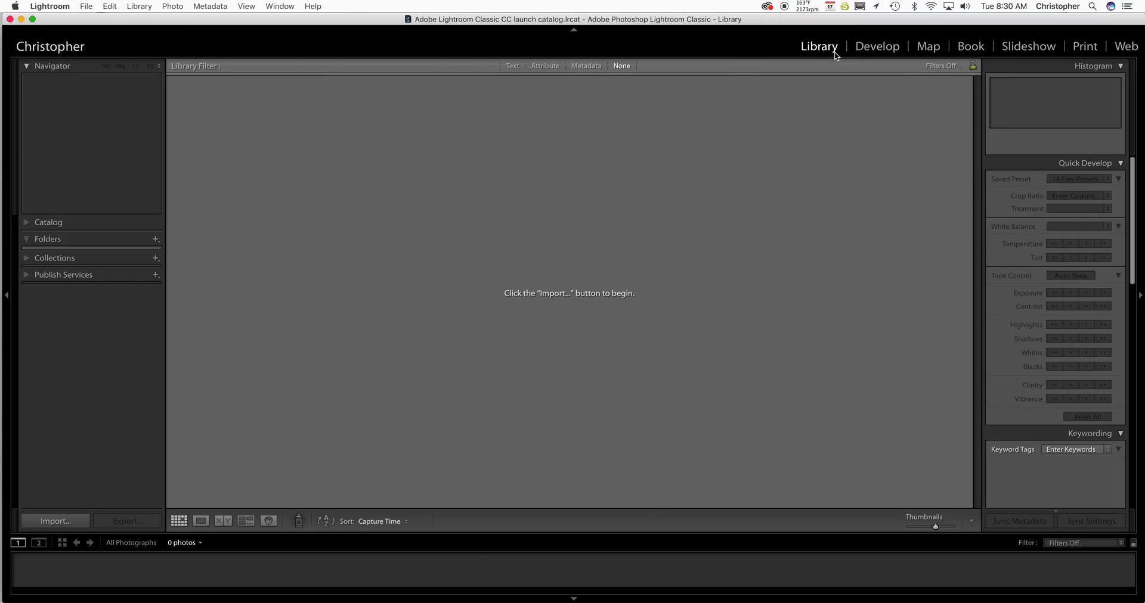
Begin importing photos and videos into the new catalog.
{"action": "left_click", "coordinate": [86, 5]}
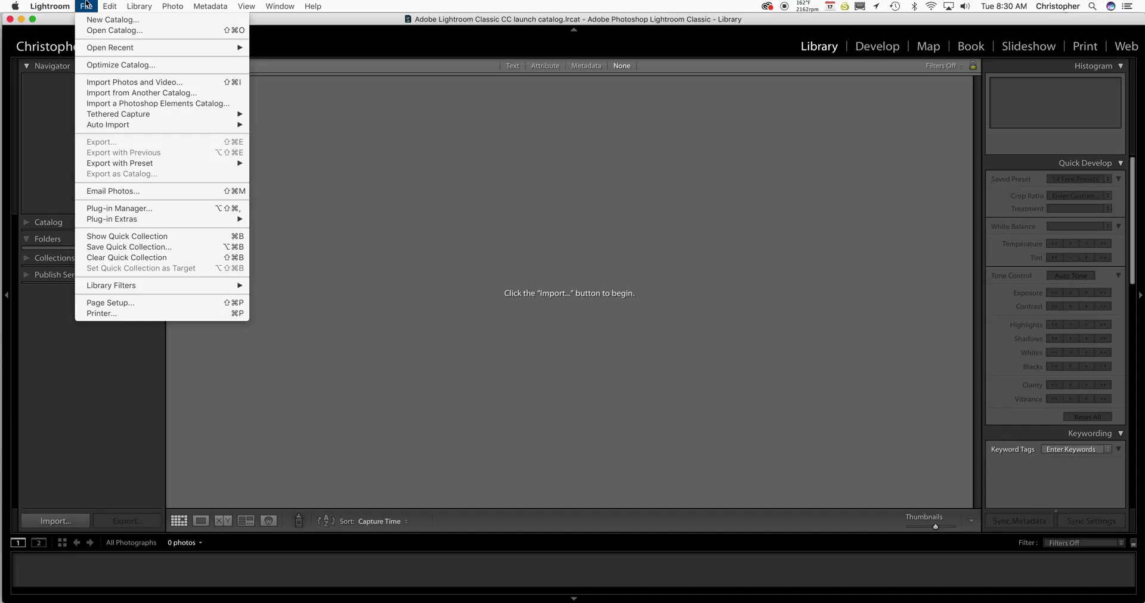
{"action": "left_click", "coordinate": [129, 82]}
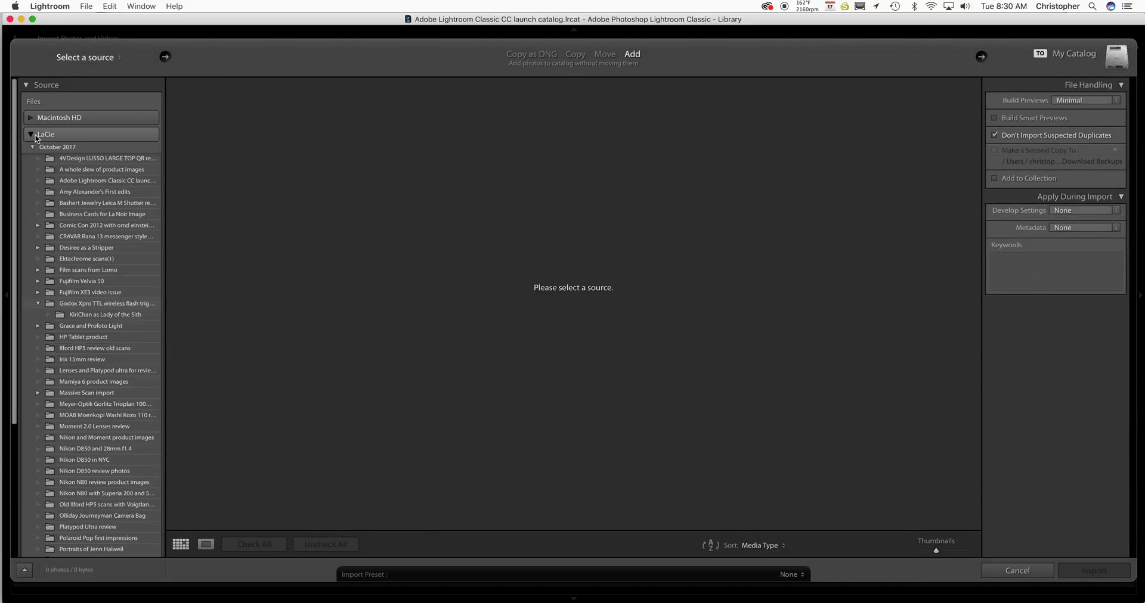
Switch to Finder and look through the LaCie drive, including its February 2017 folder, for photos to import.
{"action": "left_click", "coordinate": [1092, 7]}
{"action": "type", "text": "finder"}
{"action": "key", "text": "Return"}
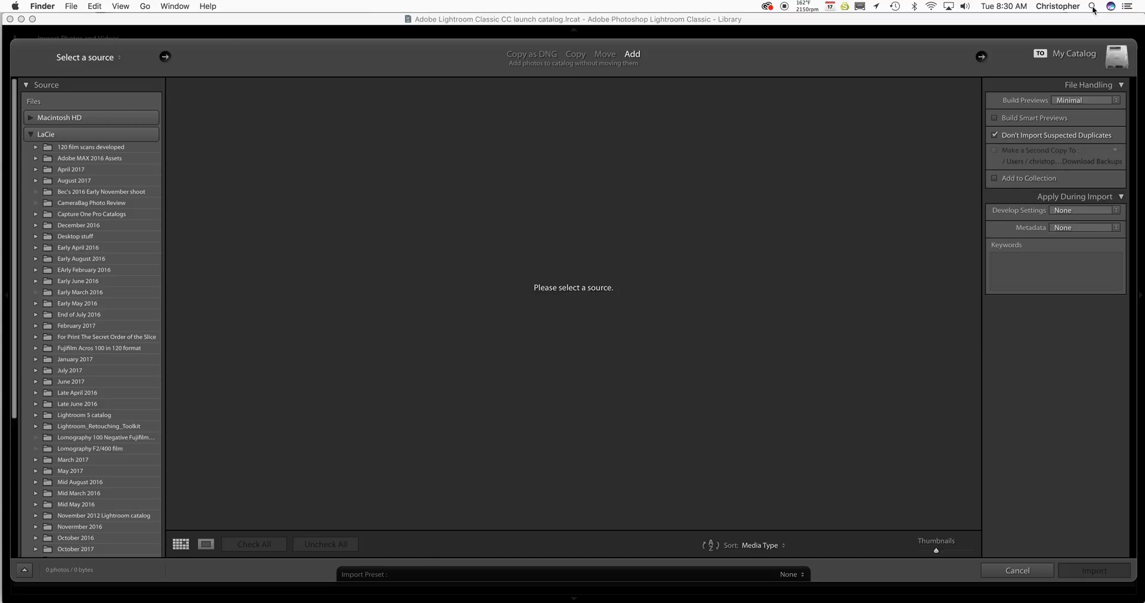
{"action": "left_click", "coordinate": [399, 258]}
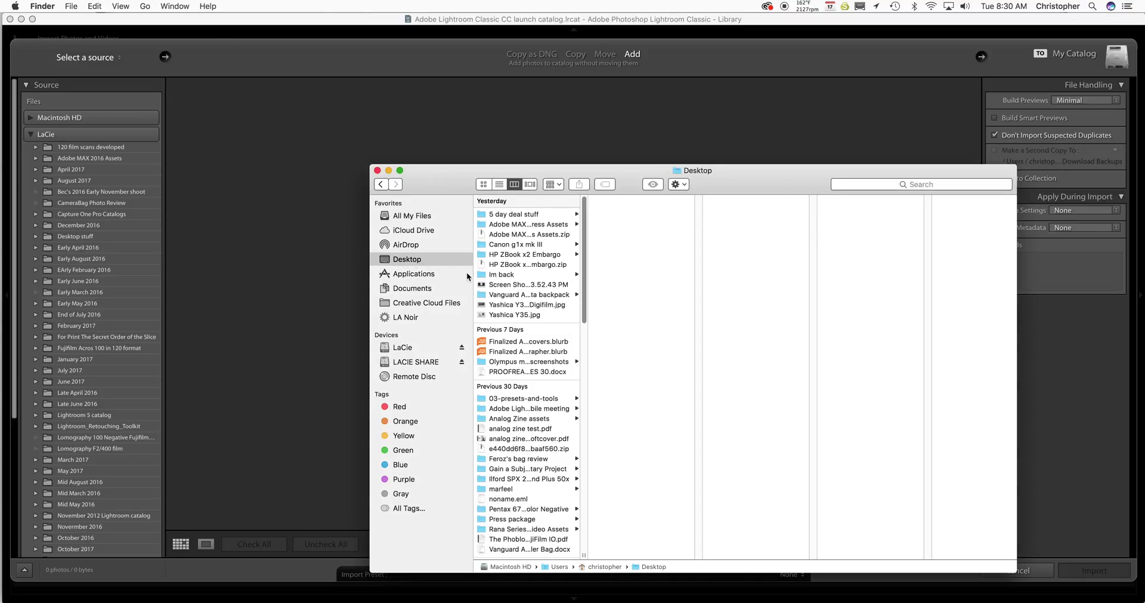
{"action": "left_click", "coordinate": [403, 348]}
{"action": "left_click_drag", "start_coordinate": [460, 175], "coordinate": [403, 125]}
{"action": "left_click", "coordinate": [468, 191]}
{"action": "scroll", "coordinate": [482, 259], "scroll_direction": "down", "scroll_amount": 5}
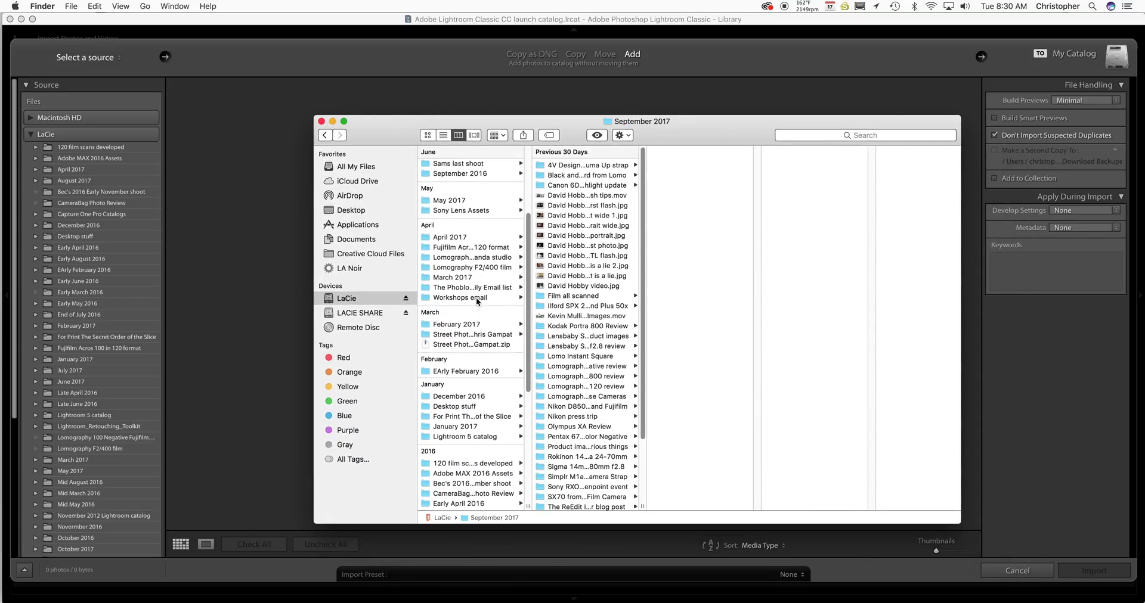
{"action": "left_click", "coordinate": [474, 327]}
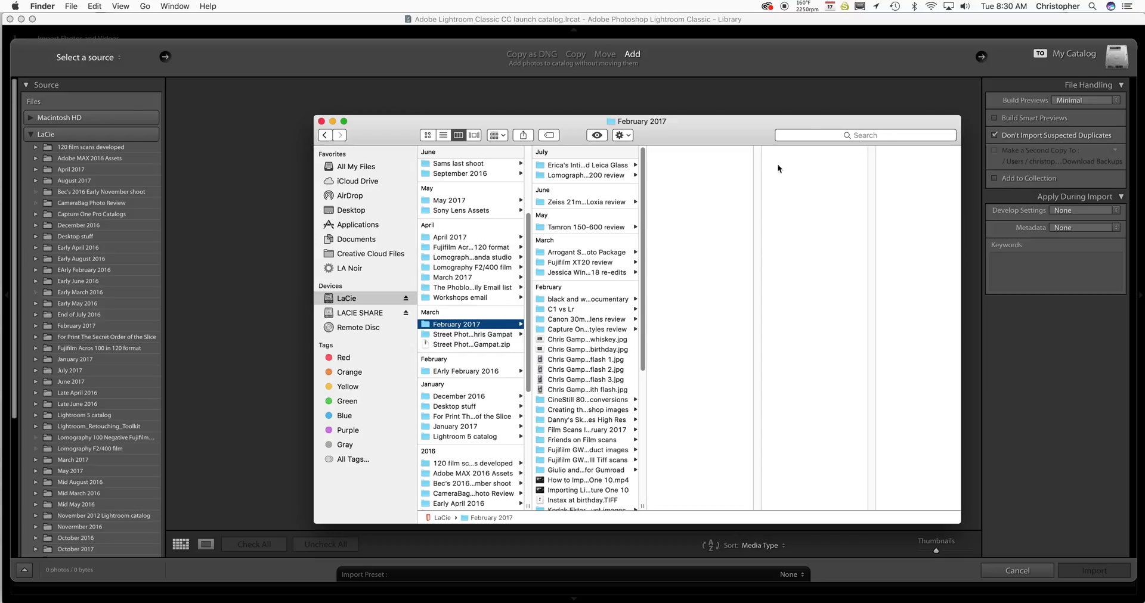
Search this Mac for "fujifilm gfx 50s", show the enclosing folder of _DSF0003.JPG, and close both Finder windows.
{"action": "left_click", "coordinate": [881, 137]}
{"action": "type", "text": "fujifilm gfx 5"}
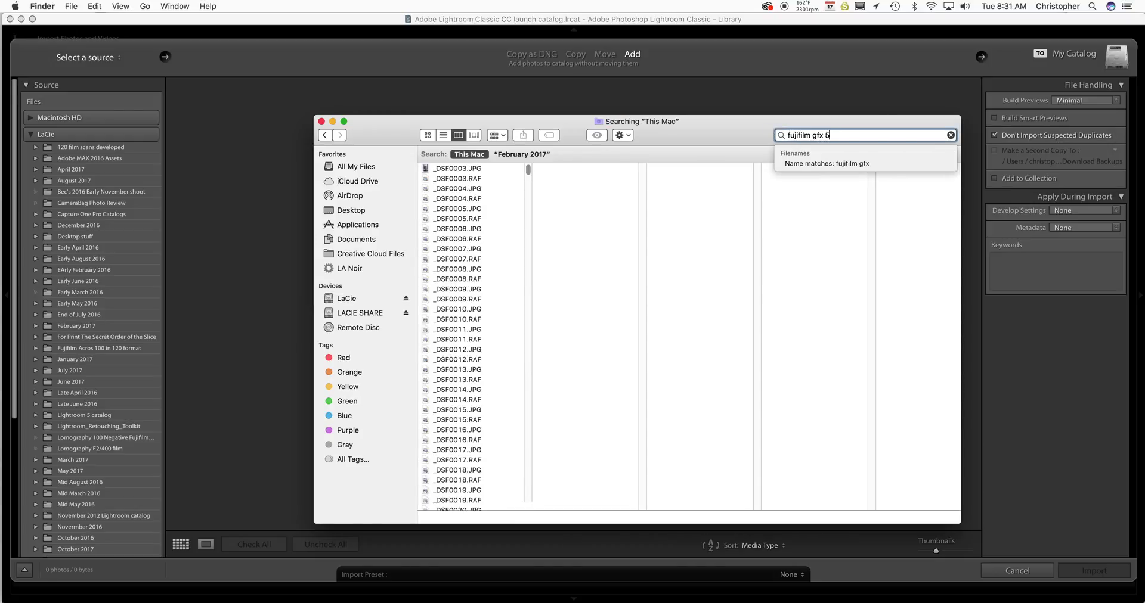
{"action": "type", "text": "0s"}
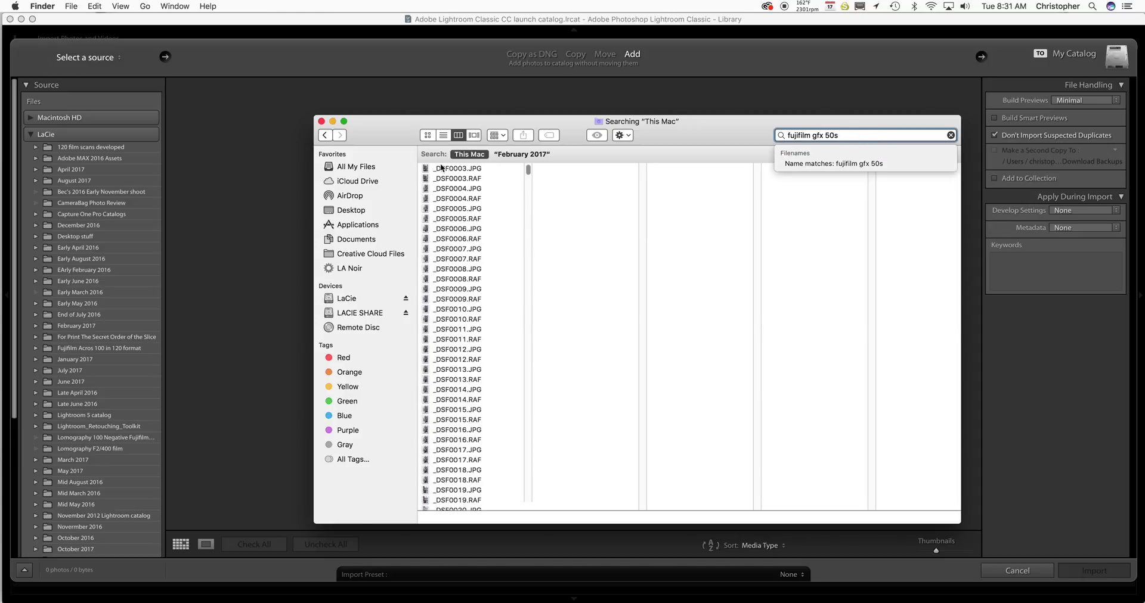
{"action": "left_click", "coordinate": [448, 168]}
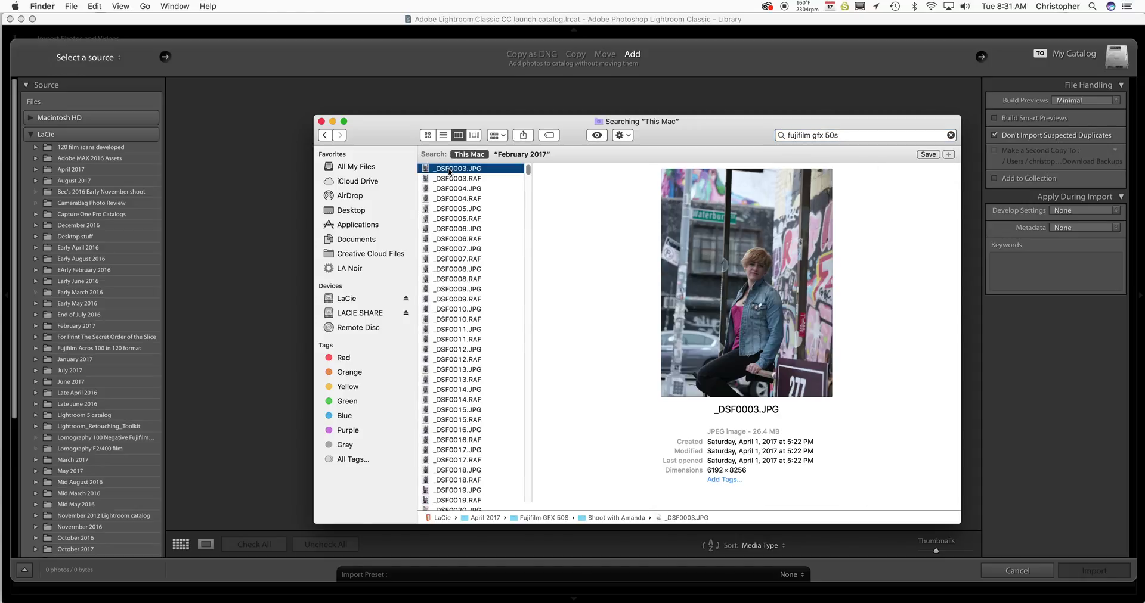
{"action": "right_click", "coordinate": [452, 169]}
{"action": "left_click", "coordinate": [464, 196]}
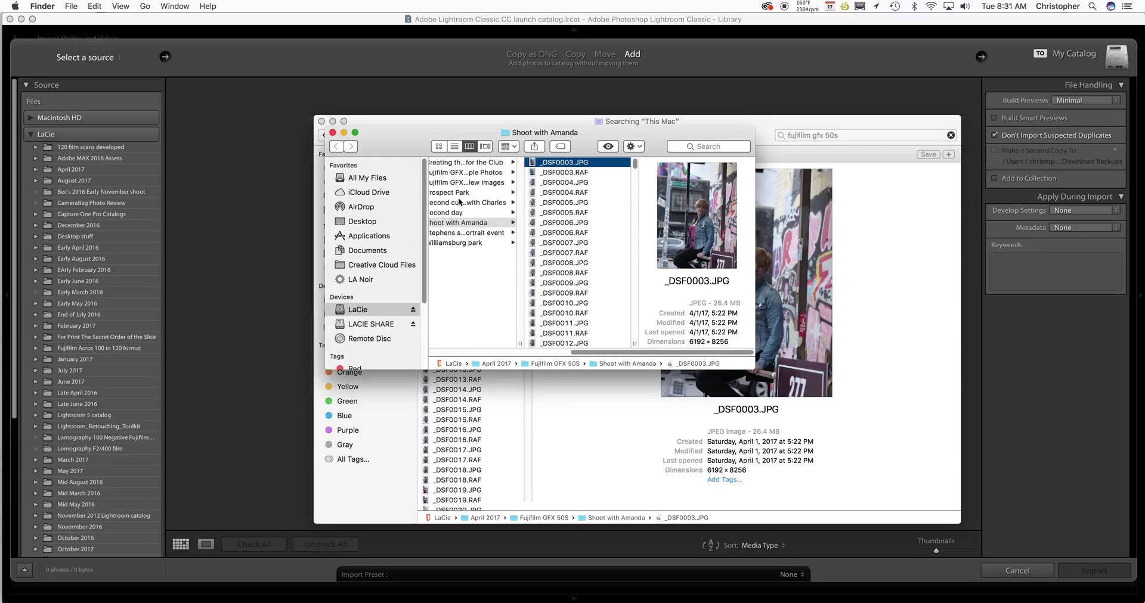
{"action": "left_click", "coordinate": [333, 132]}
{"action": "left_click", "coordinate": [321, 121]}
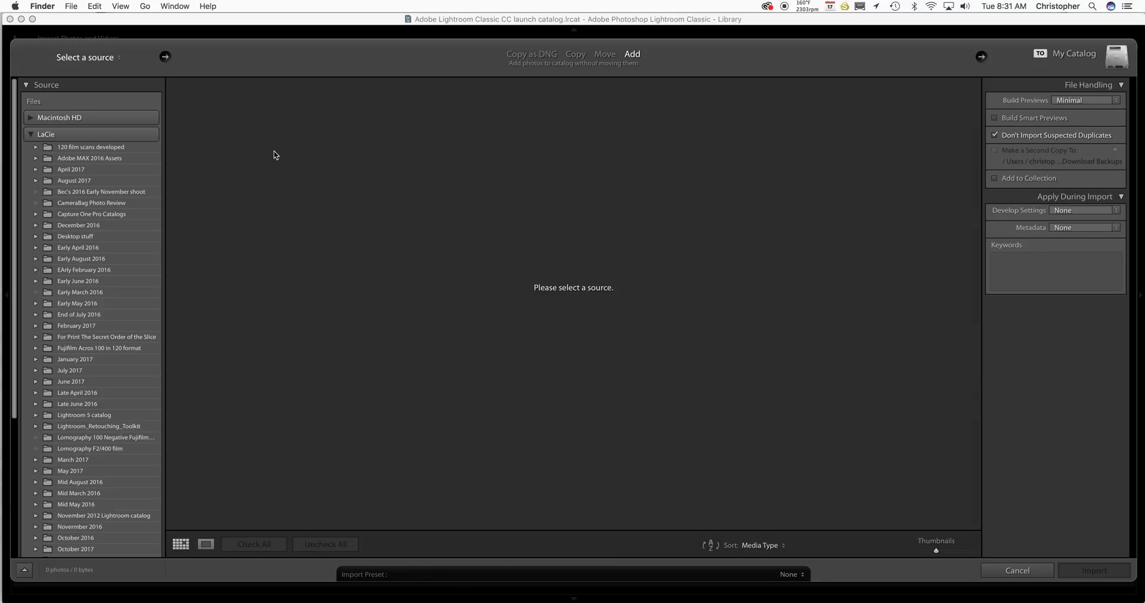
Expand the LaCie drive's February 2017 folder in the import source list and choose "Fujifilm XT20 review" as the source.
{"action": "left_click", "coordinate": [35, 327]}
{"action": "scroll", "coordinate": [90, 328], "scroll_direction": "down", "scroll_amount": 4}
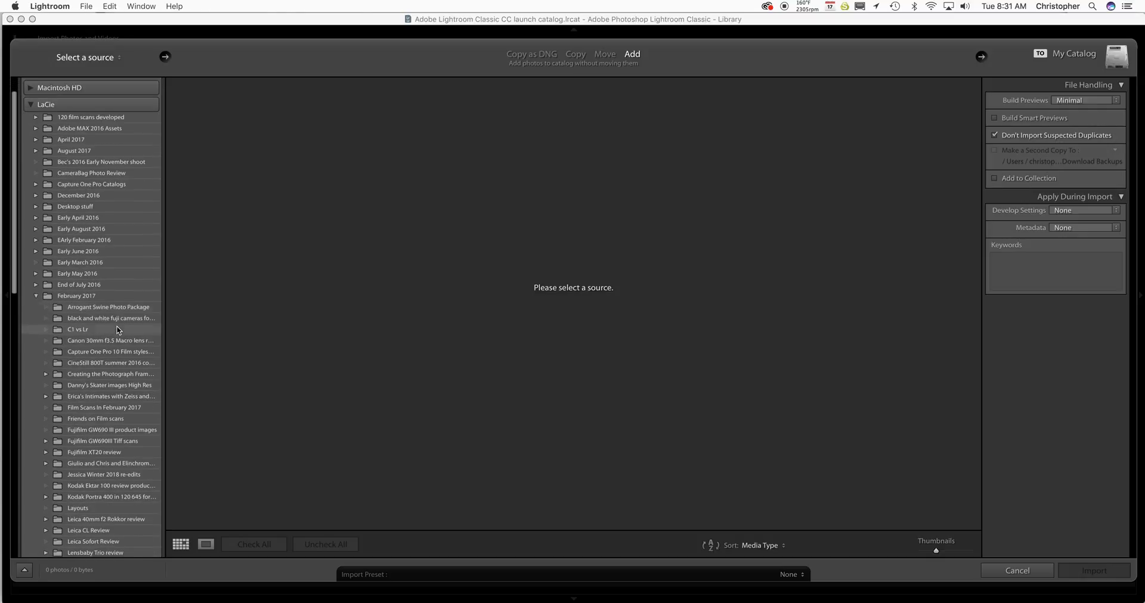
{"action": "scroll", "coordinate": [118, 330], "scroll_direction": "down", "scroll_amount": 1}
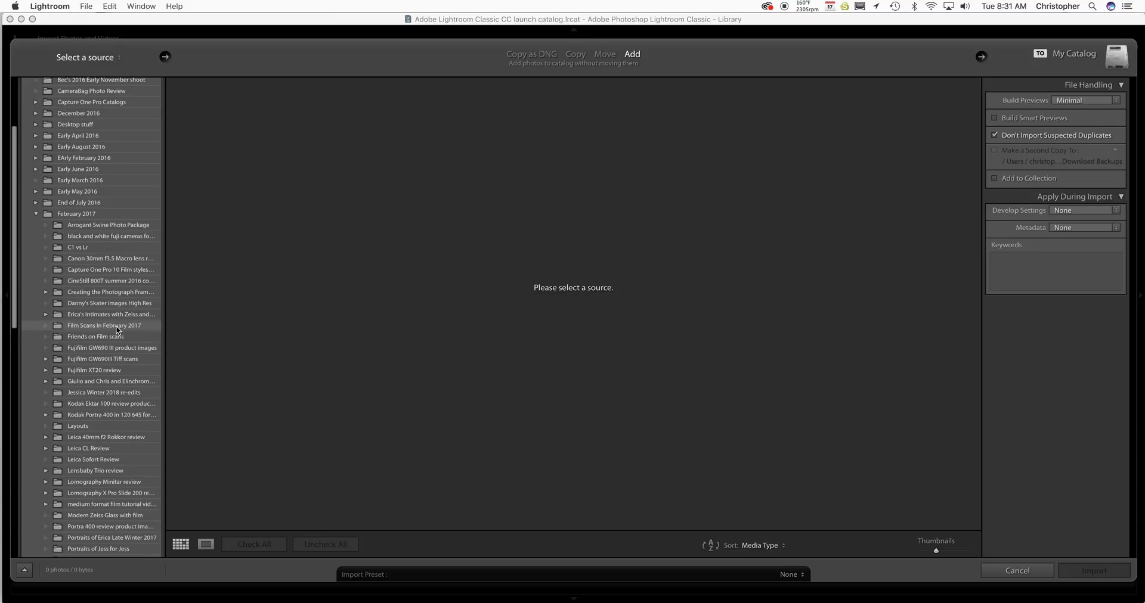
{"action": "scroll", "coordinate": [117, 330], "scroll_direction": "down", "scroll_amount": 2}
{"action": "scroll", "coordinate": [117, 333], "scroll_direction": "down", "scroll_amount": 2}
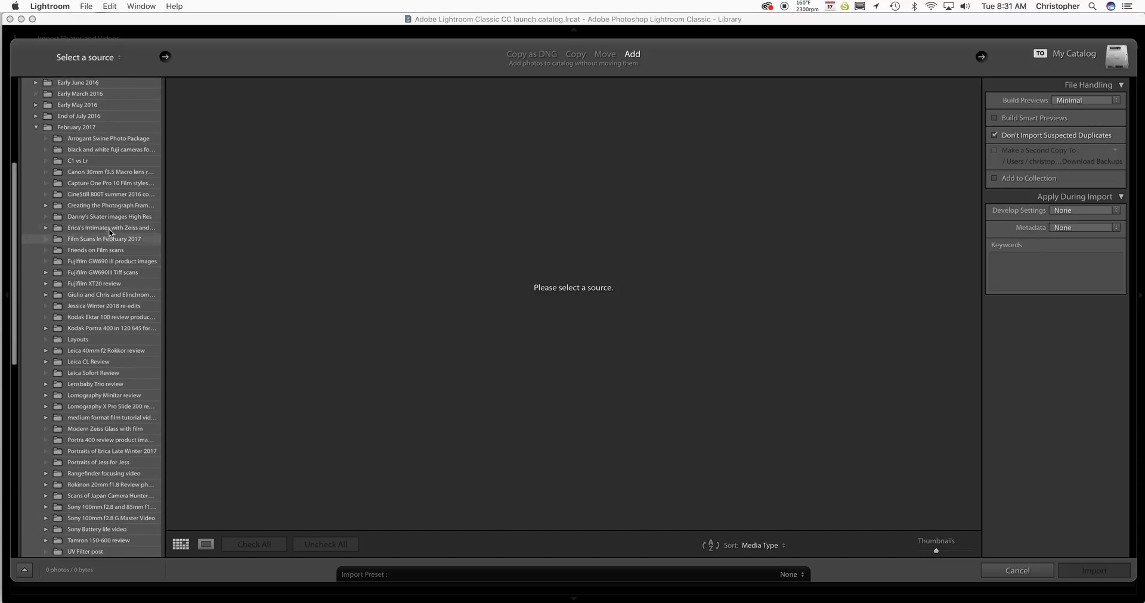
{"action": "scroll", "coordinate": [114, 248], "scroll_direction": "down", "scroll_amount": 5}
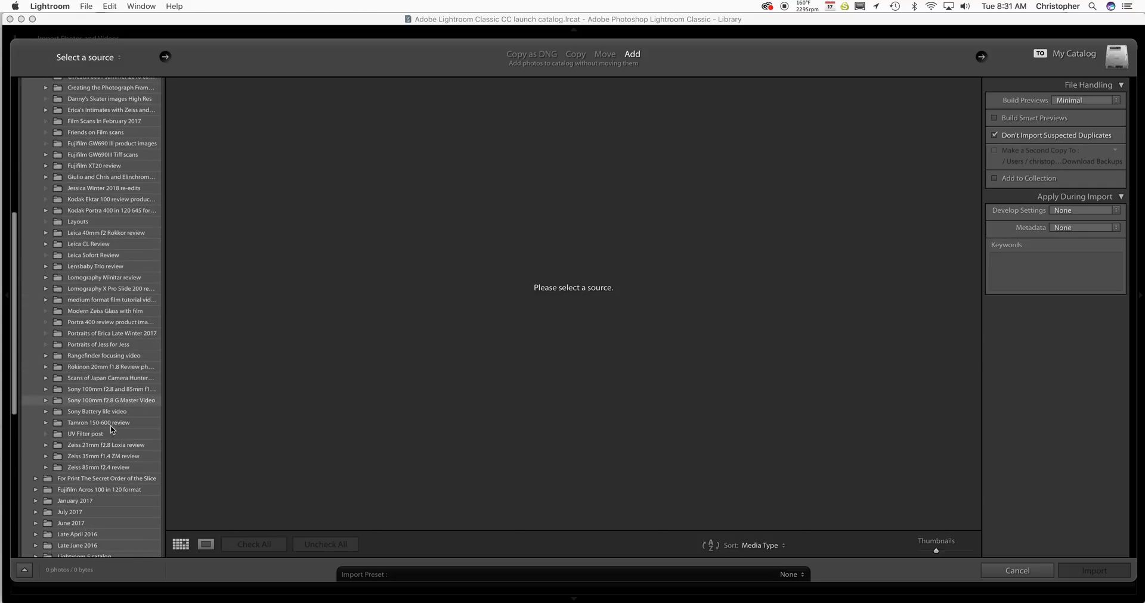
{"action": "scroll", "coordinate": [116, 387], "scroll_direction": "up", "scroll_amount": 2}
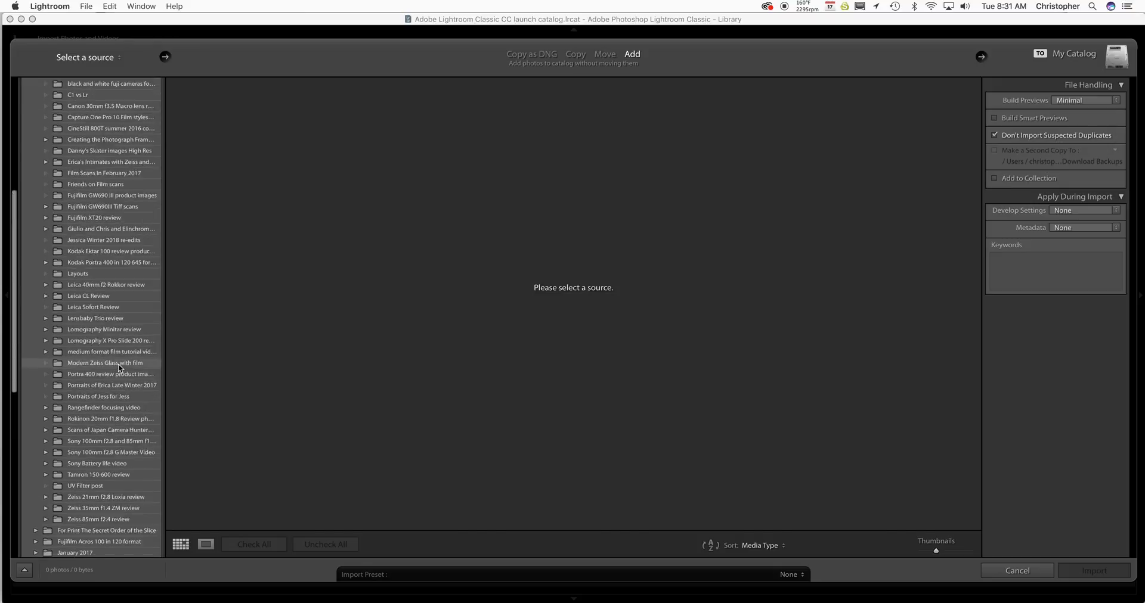
{"action": "scroll", "coordinate": [119, 367], "scroll_direction": "up", "scroll_amount": 1}
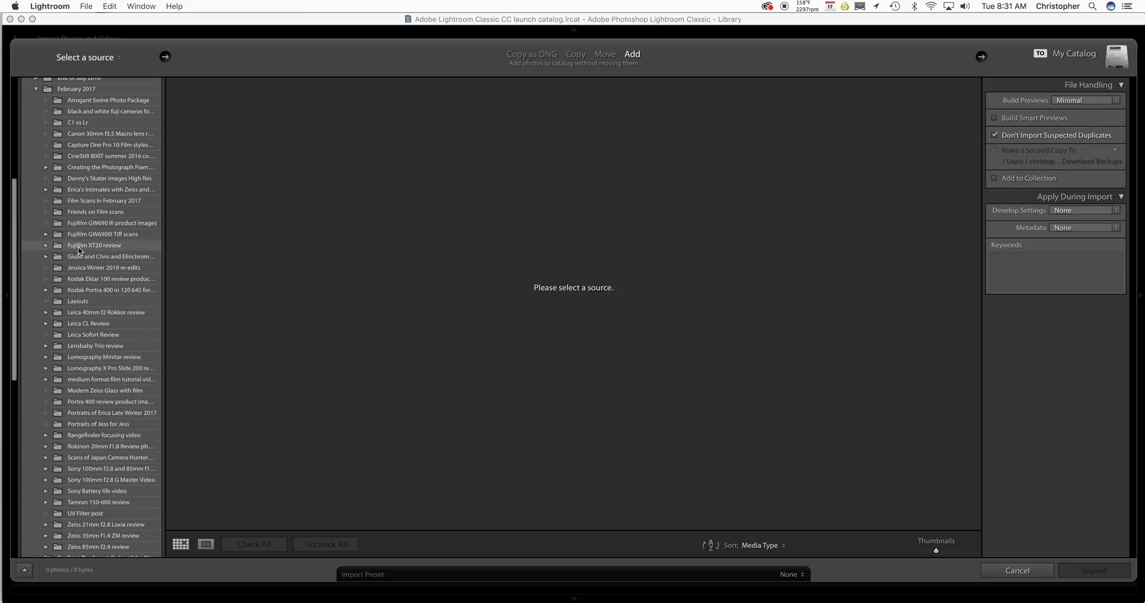
{"action": "scroll", "coordinate": [78, 250], "scroll_direction": "up", "scroll_amount": 1}
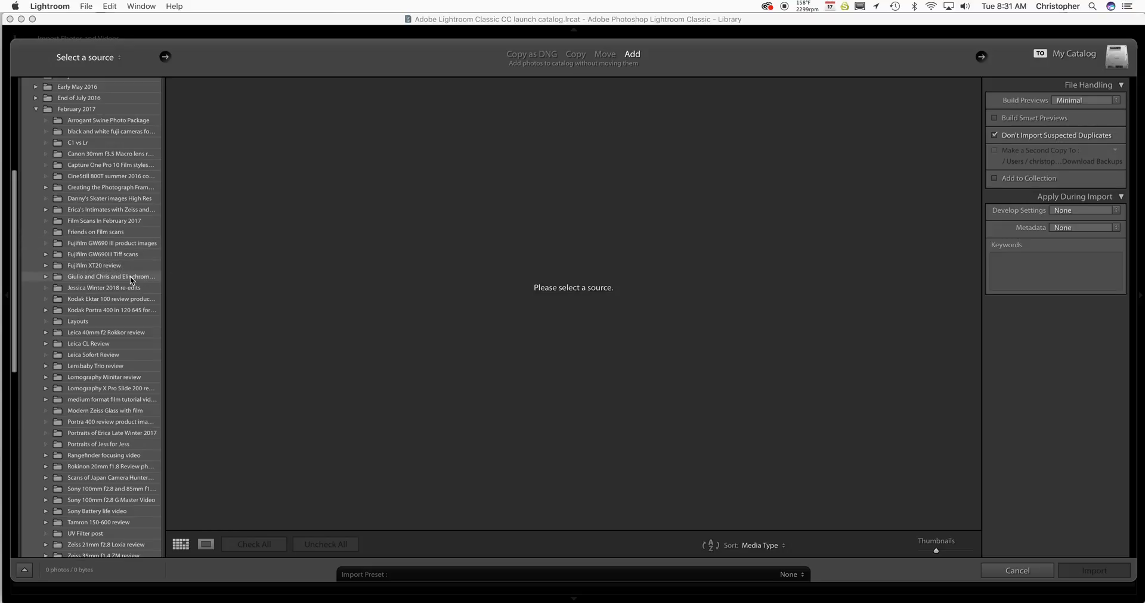
{"action": "left_click", "coordinate": [113, 265]}
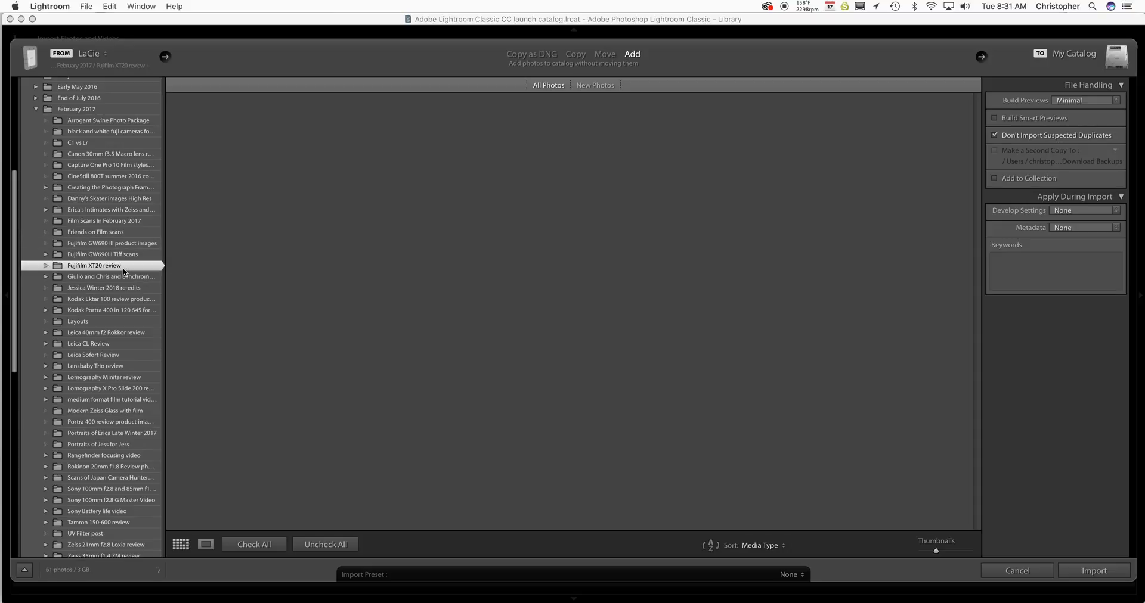
Look through the photos in the Fujifilm XT20 review folder and exclude all of them from the import.
{"action": "scroll", "coordinate": [567, 304], "scroll_direction": "down", "scroll_amount": 15}
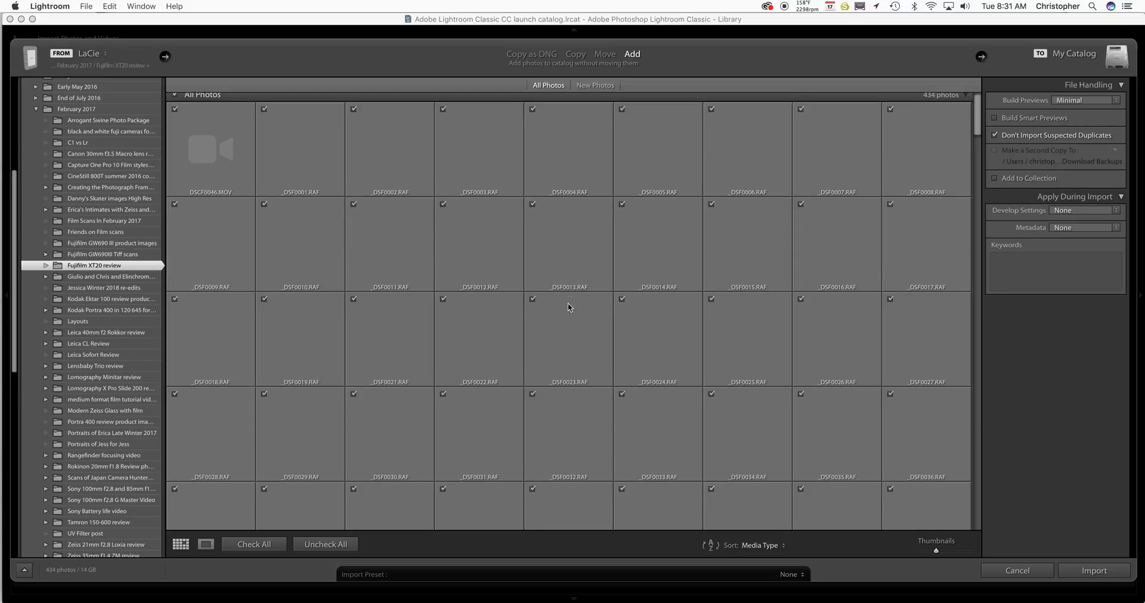
{"action": "scroll", "coordinate": [568, 308], "scroll_direction": "down", "scroll_amount": 20}
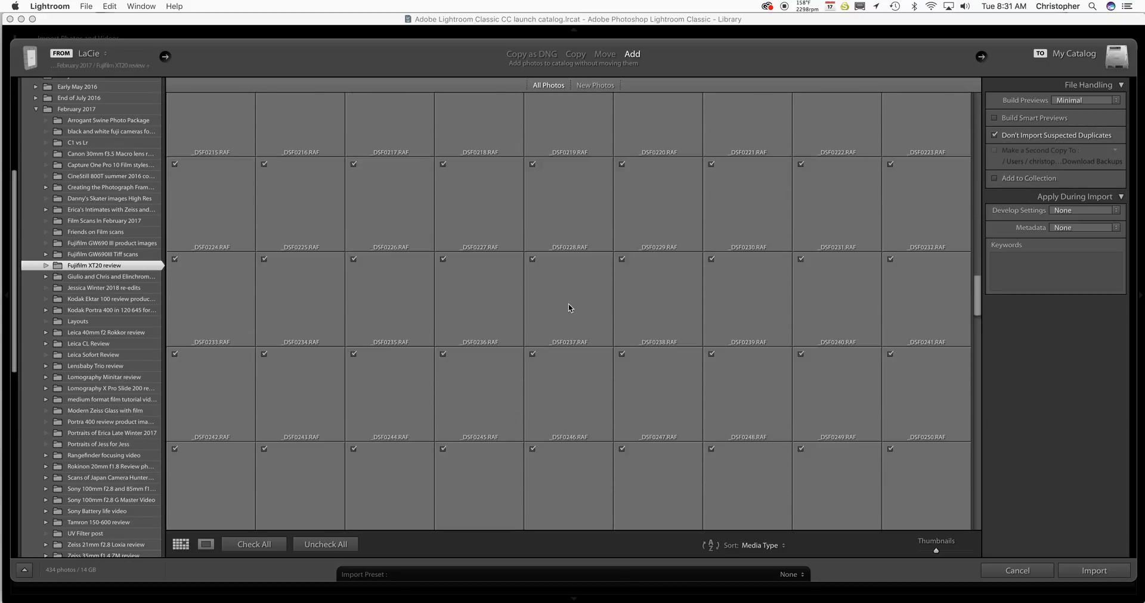
{"action": "scroll", "coordinate": [567, 303], "scroll_direction": "down", "scroll_amount": 10}
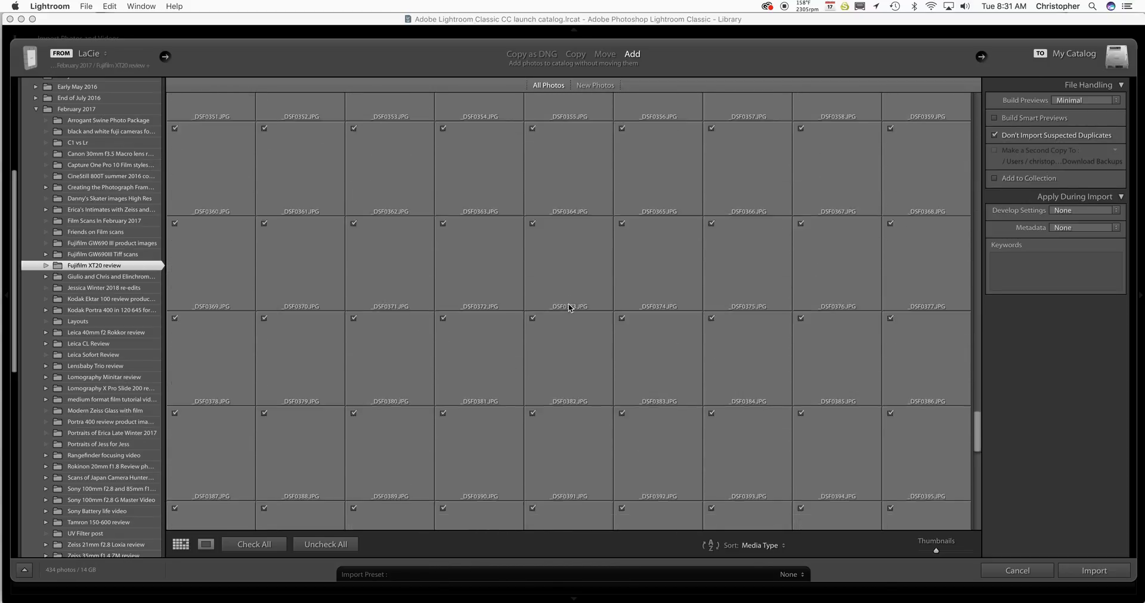
{"action": "scroll", "coordinate": [567, 303], "scroll_direction": "up", "scroll_amount": 3}
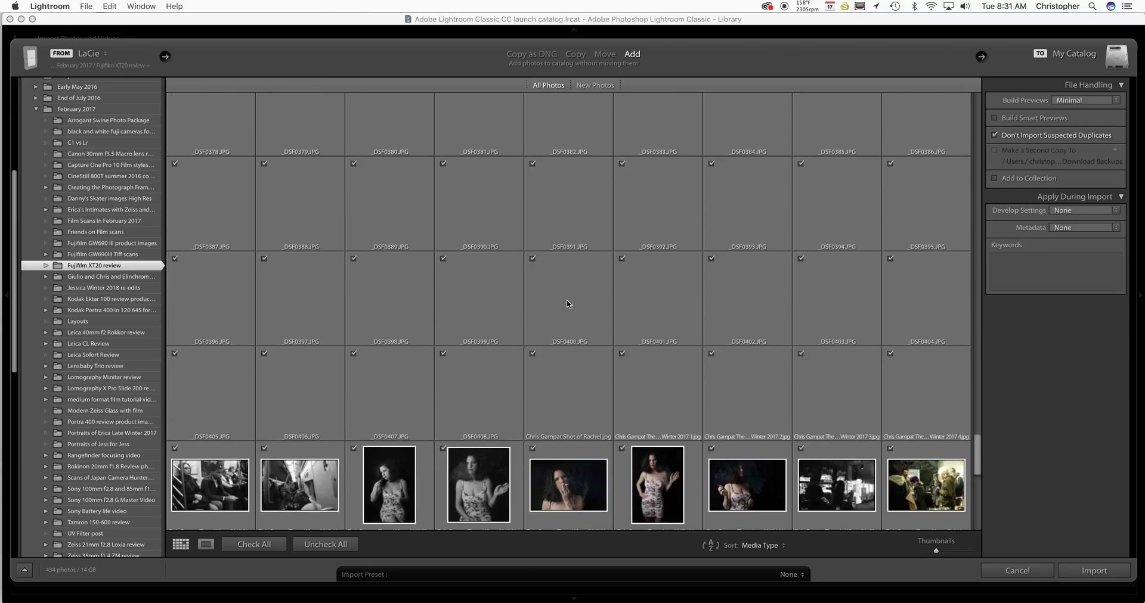
{"action": "scroll", "coordinate": [567, 304], "scroll_direction": "up", "scroll_amount": 3}
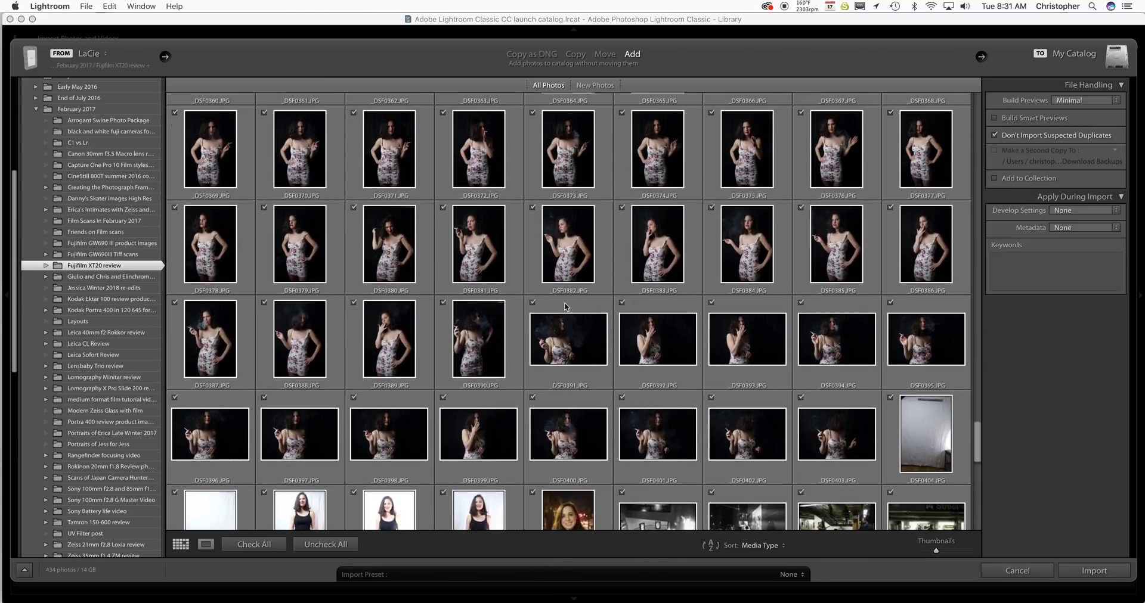
{"action": "scroll", "coordinate": [552, 322], "scroll_direction": "up", "scroll_amount": 10}
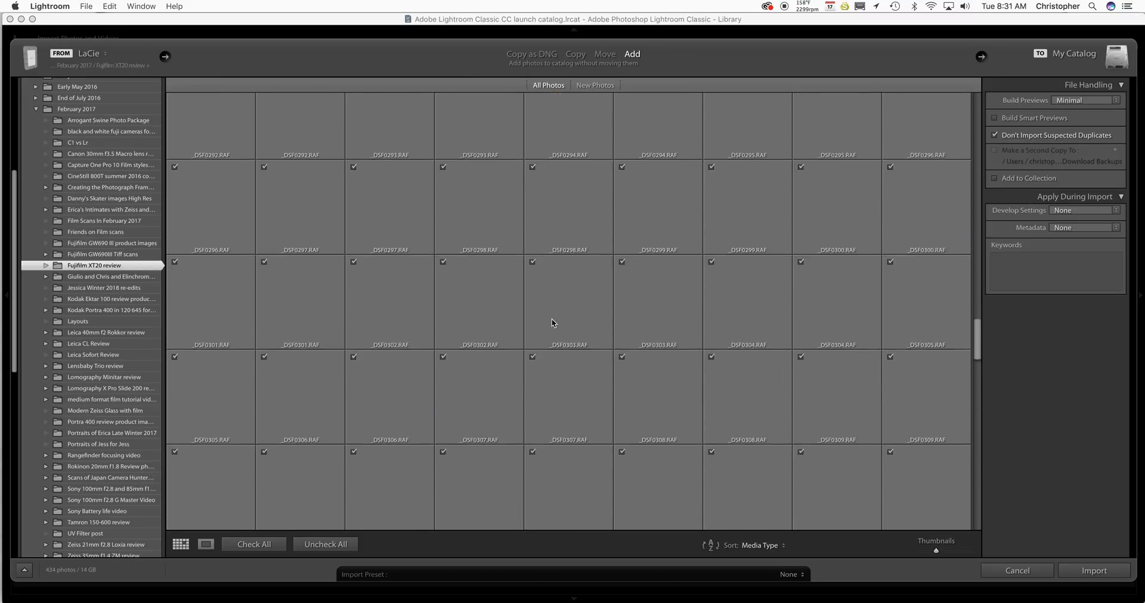
{"action": "left_click", "coordinate": [321, 544]}
Mark the range of RAF files starting at _DSF0001.RAF for import and import them at their current location.
{"action": "scroll", "coordinate": [611, 463], "scroll_direction": "down", "scroll_amount": 1}
{"action": "scroll", "coordinate": [594, 441], "scroll_direction": "down", "scroll_amount": 4}
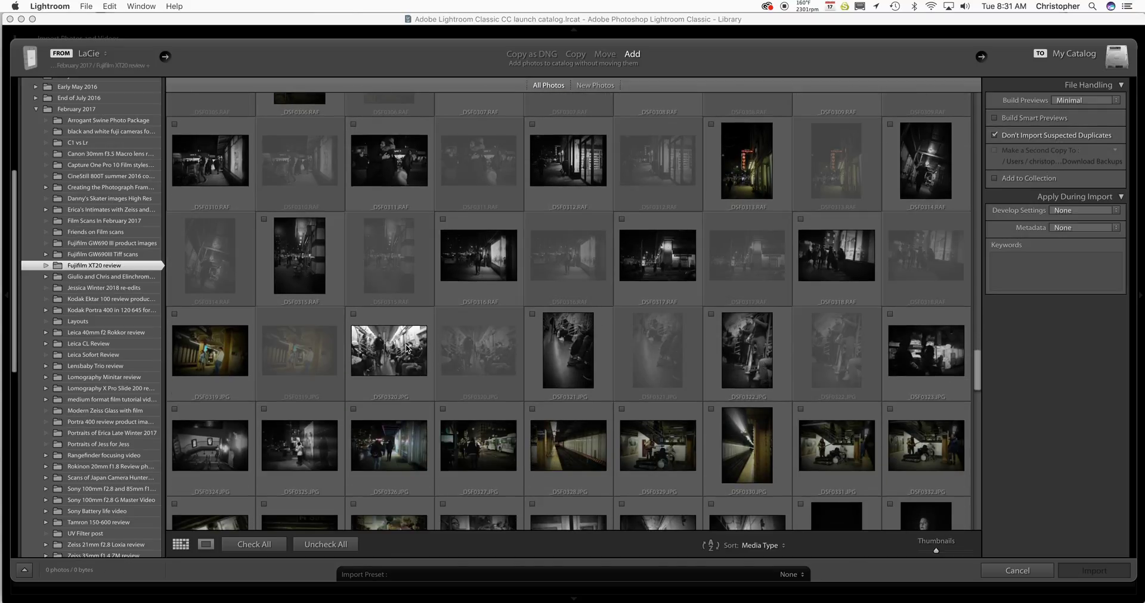
{"action": "left_click", "coordinate": [482, 260]}
{"action": "left_click_drag", "start_coordinate": [977, 370], "coordinate": [978, 114]}
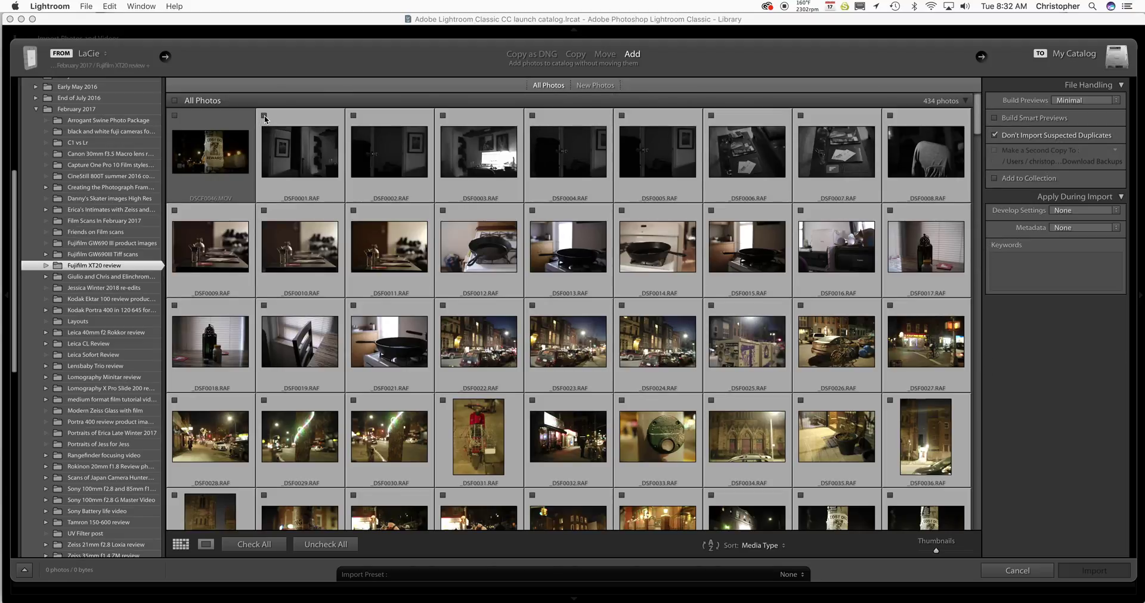
{"action": "left_click", "coordinate": [264, 116]}
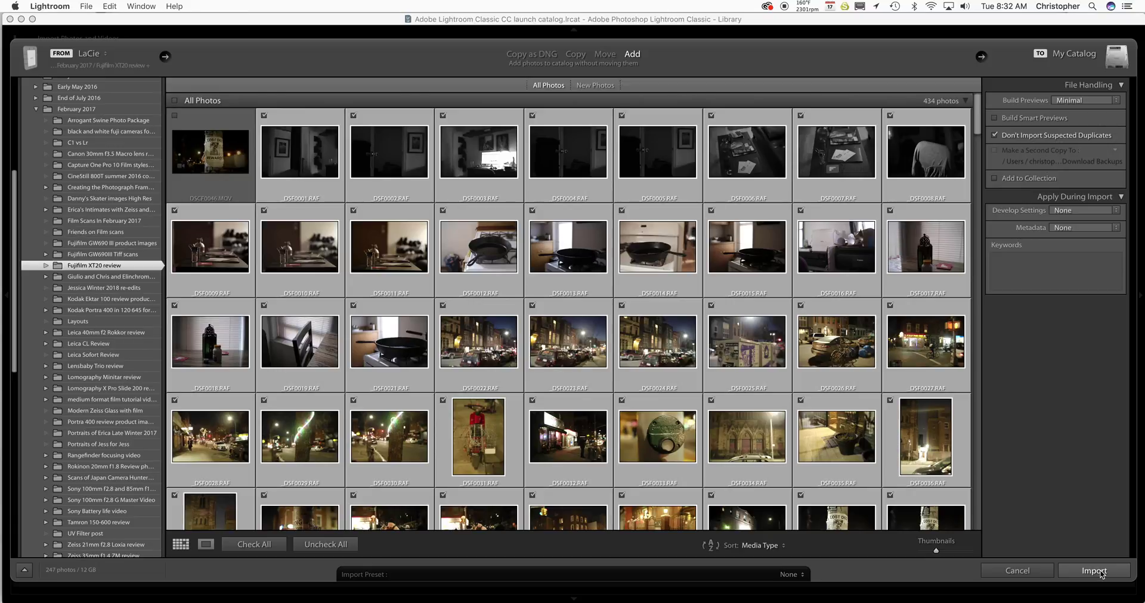
{"action": "left_click", "coordinate": [1097, 572]}
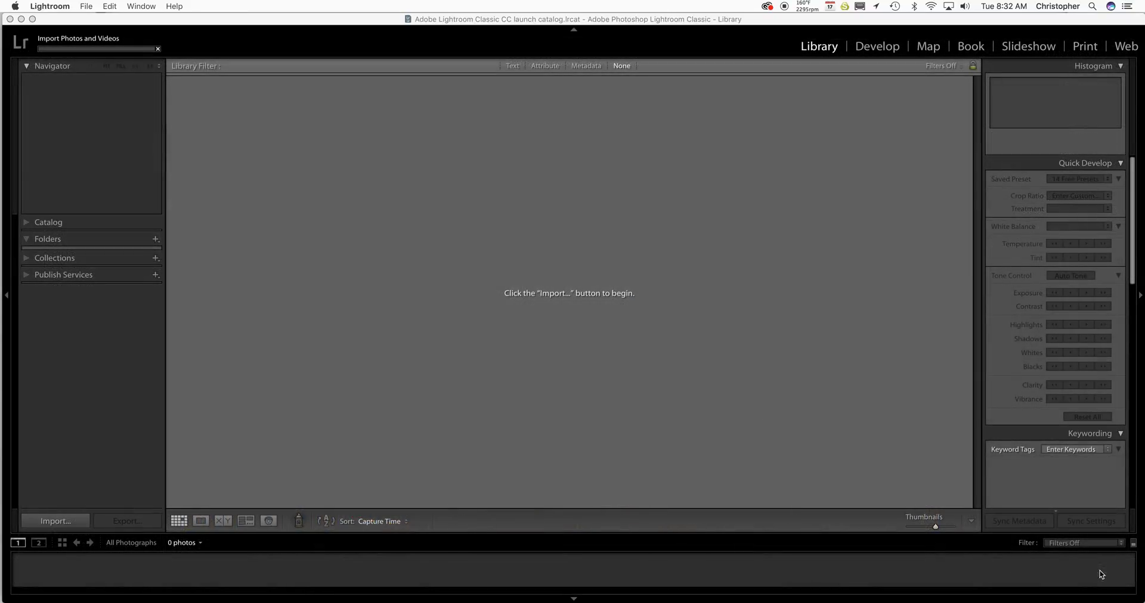
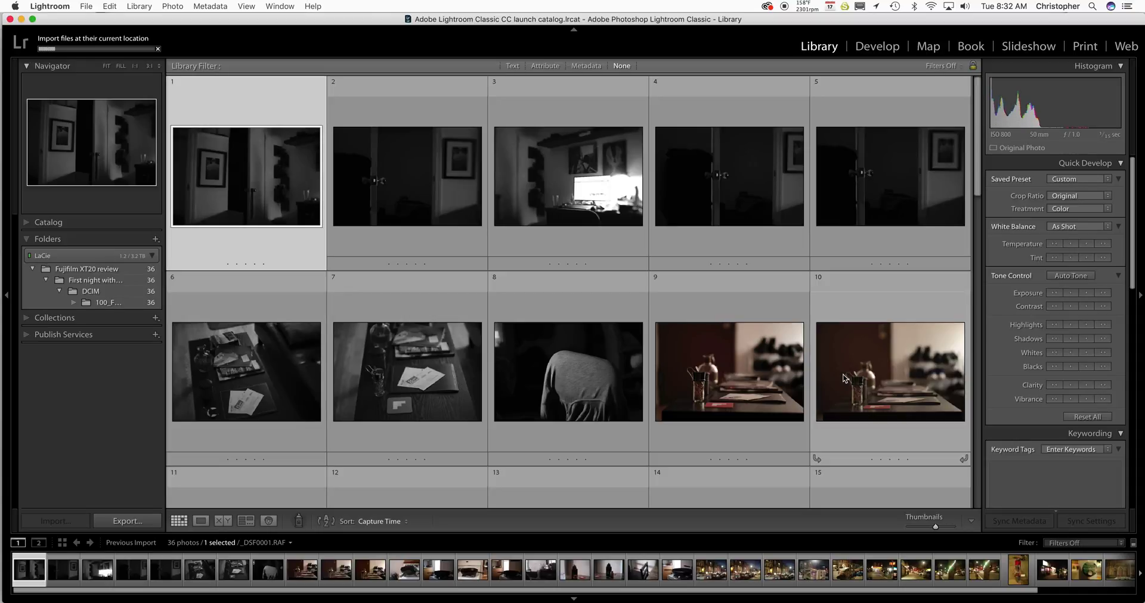
Browse the newly imported photos in the Library grid to check how quickly their previews load.
{"action": "scroll", "coordinate": [847, 379], "scroll_direction": "down", "scroll_amount": 5}
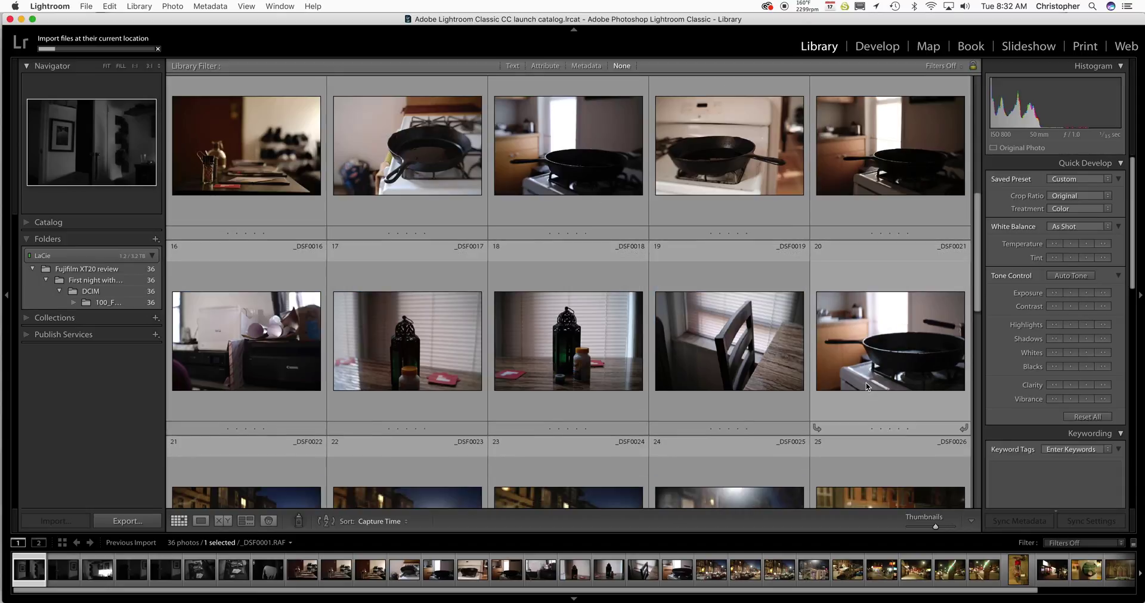
{"action": "scroll", "coordinate": [867, 386], "scroll_direction": "down", "scroll_amount": 8}
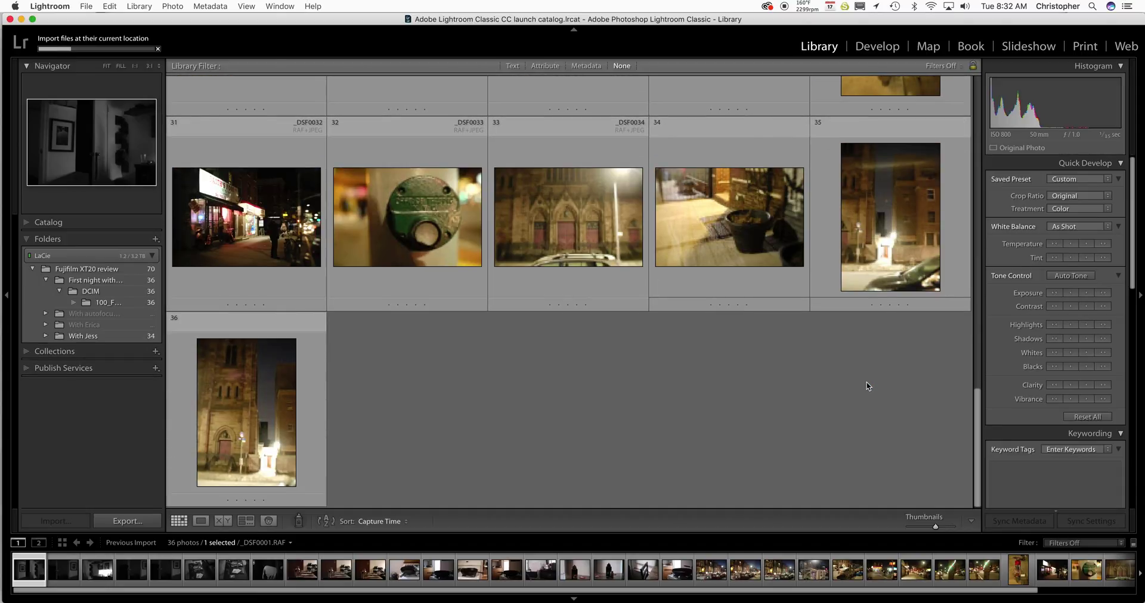
{"action": "scroll", "coordinate": [868, 386], "scroll_direction": "up", "scroll_amount": 5}
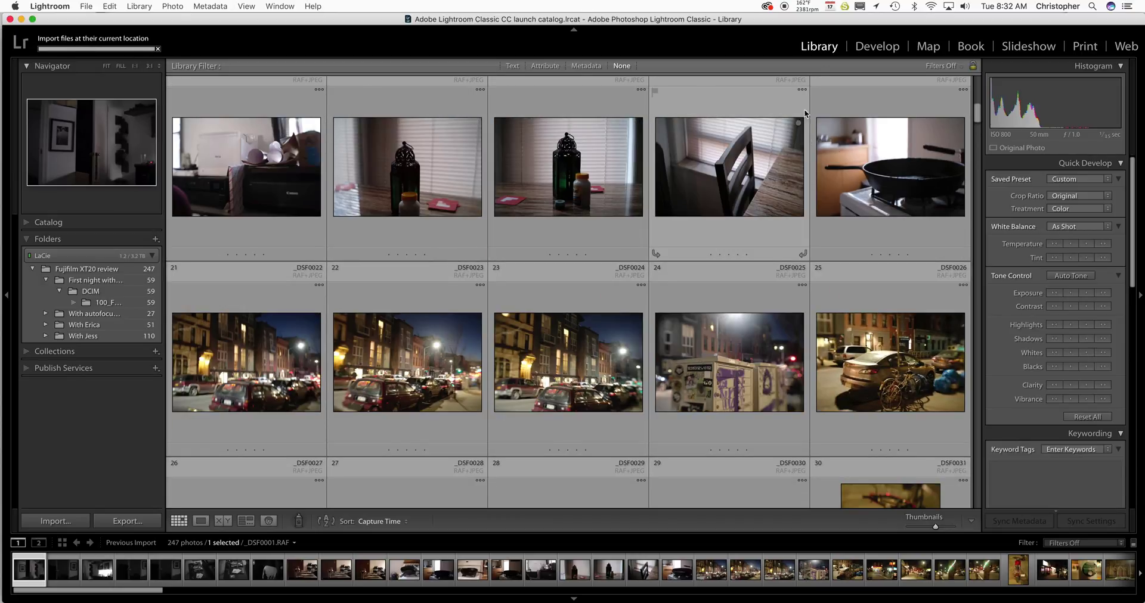
{"action": "scroll", "coordinate": [764, 119], "scroll_direction": "up", "scroll_amount": 6}
{"action": "scroll", "coordinate": [935, 98], "scroll_direction": "down", "scroll_amount": 10}
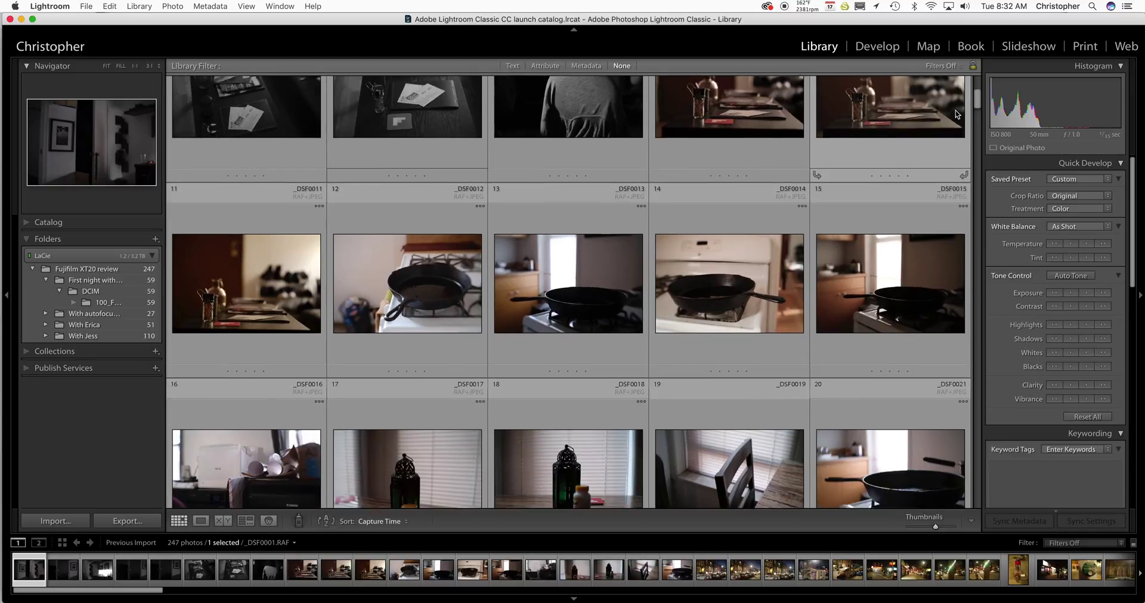
{"action": "scroll", "coordinate": [954, 109], "scroll_direction": "down", "scroll_amount": 15}
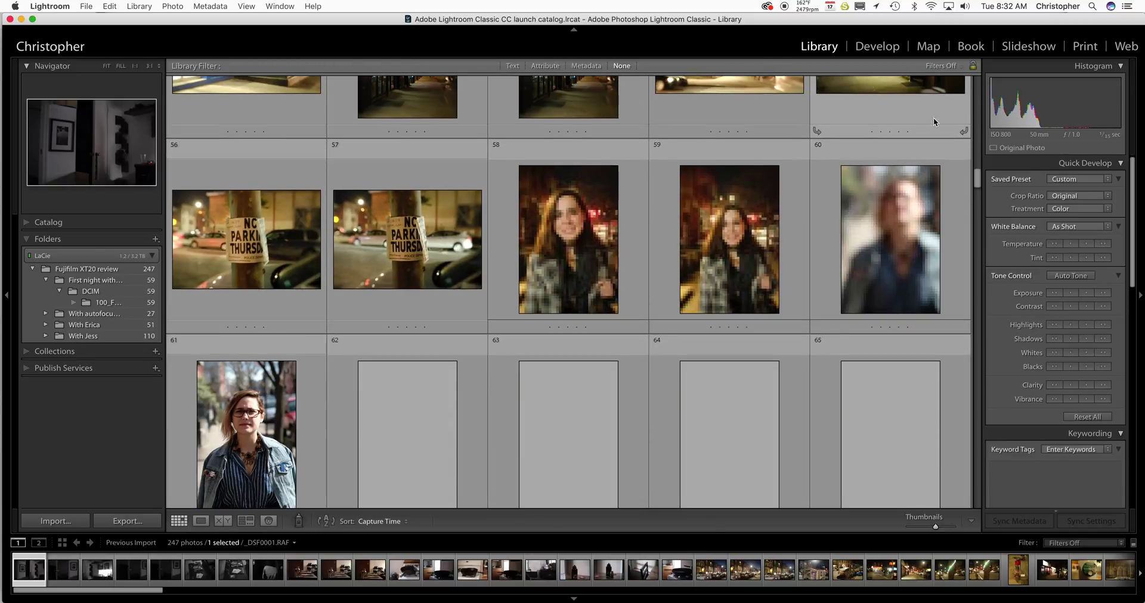
Find the first night portrait of the woman in the plaid coat, _DSF0060.RAF, and open it for developing.
{"action": "scroll", "coordinate": [611, 254], "scroll_direction": "down", "scroll_amount": 2}
{"action": "scroll", "coordinate": [611, 255], "scroll_direction": "down", "scroll_amount": 3}
{"action": "left_click", "coordinate": [611, 255]}
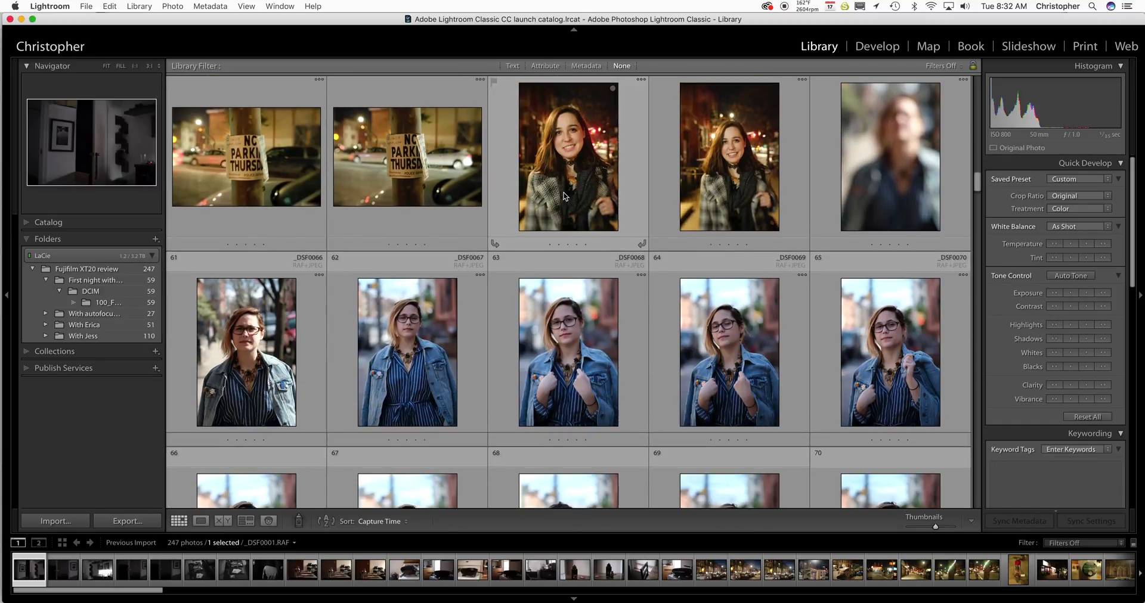
{"action": "left_click", "coordinate": [872, 53]}
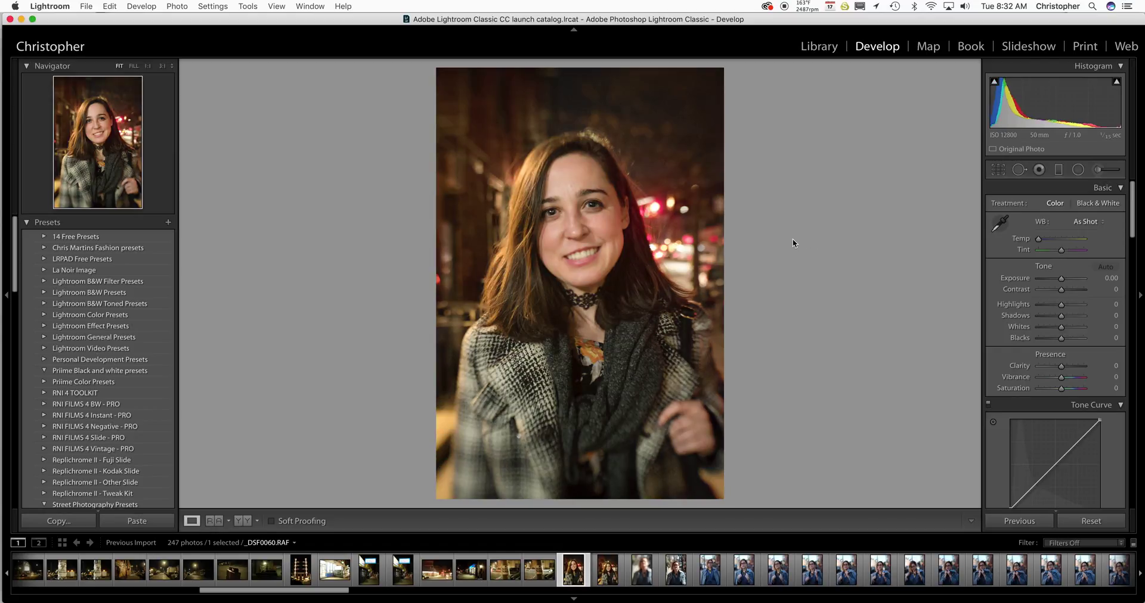
Flag the two night portraits and the first sharp denim-jacket portraits from _DSF0066.RAF as picks, rejecting the shot just before them.
{"action": "key", "text": "p"}
{"action": "key", "text": "p"}
{"action": "key", "text": "Right"}
{"action": "key", "text": "Right"}
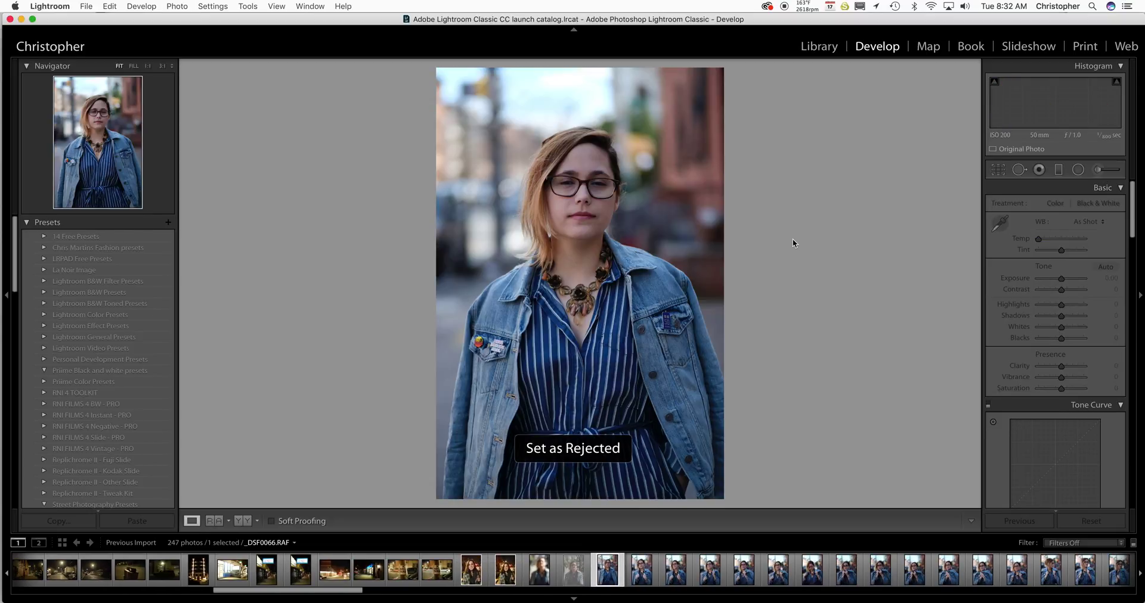
{"action": "key", "text": "p"}
{"action": "key", "text": "p"}
{"action": "key", "text": "p"}
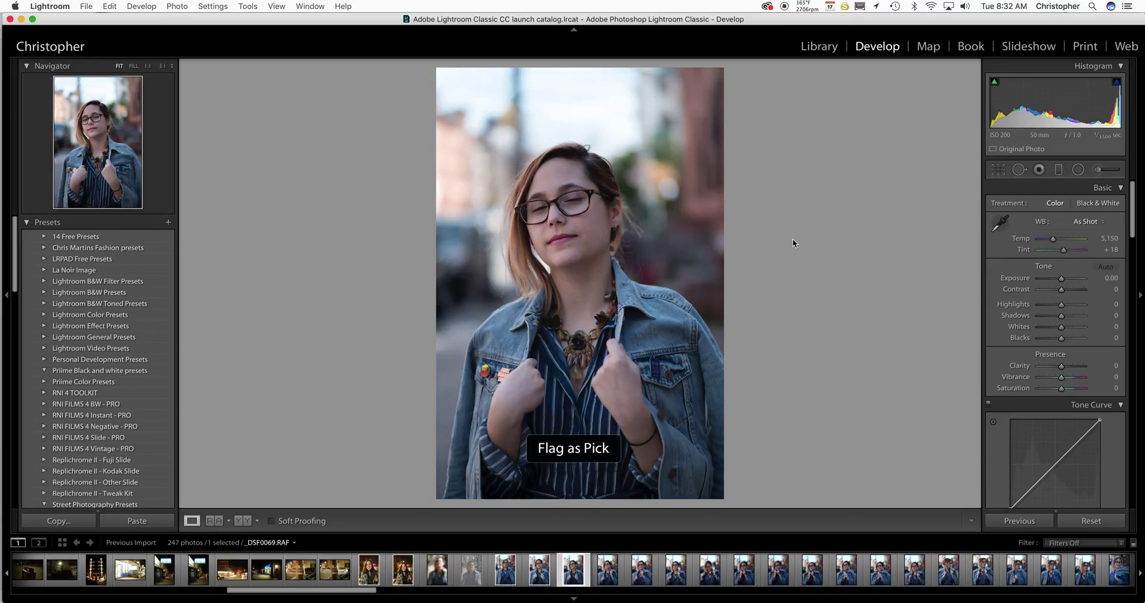
Reject the run of denim-jacket portraits from _DSF0069.RAF through the close-up and the frame following it.
{"action": "key", "text": "x"}
{"action": "key", "text": "x"}
{"action": "key", "text": "x"}
{"action": "key", "text": "x"}
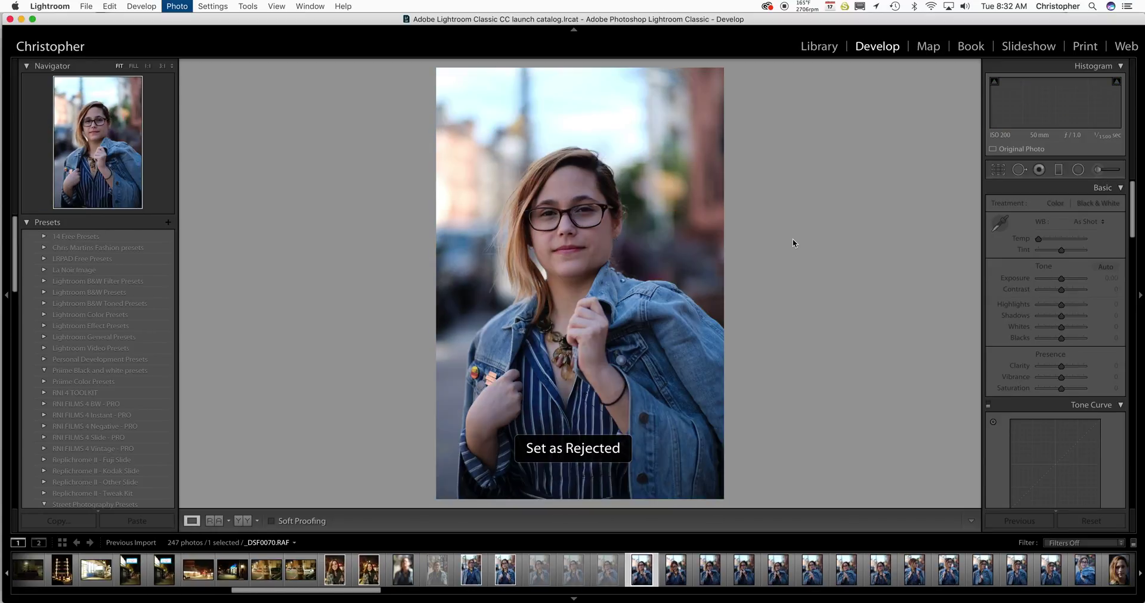
{"action": "key", "text": "x"}
{"action": "key", "text": "x"}
{"action": "key", "text": "x"}
{"action": "key", "text": "x"}
{"action": "key", "text": "x"}
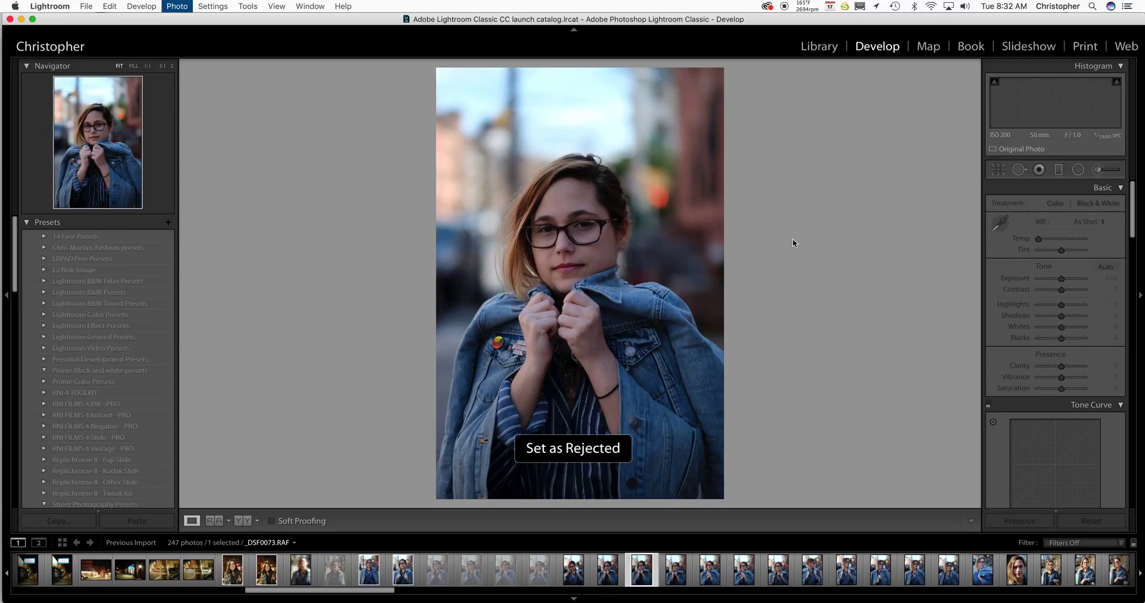
{"action": "key", "text": "x"}
{"action": "key", "text": "x"}
{"action": "key", "text": "x"}
{"action": "key", "text": "x"}
{"action": "key", "text": "x"}
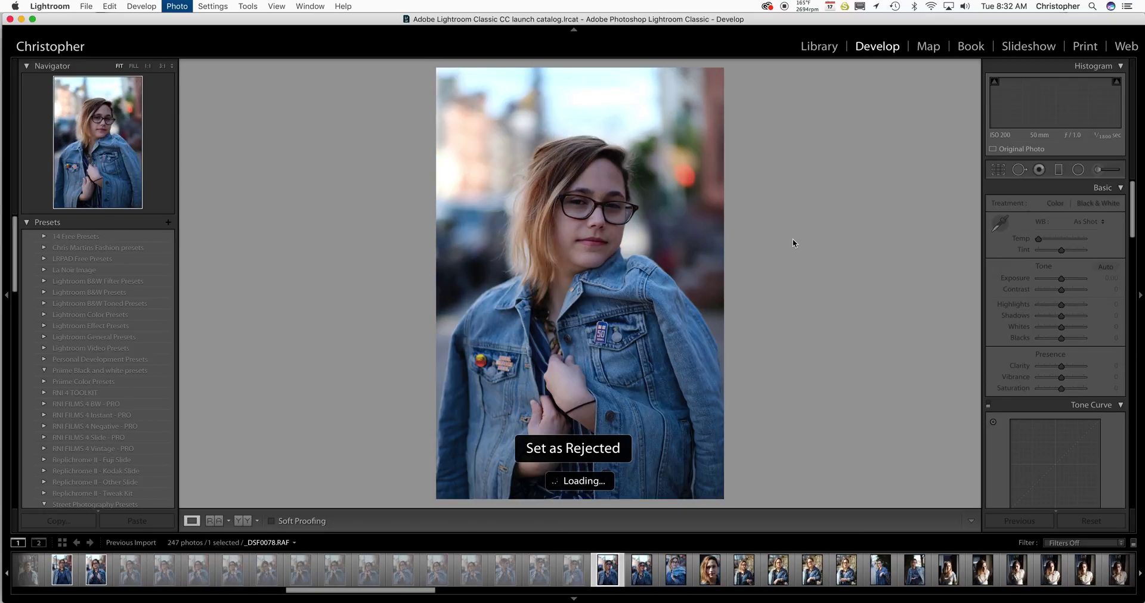
{"action": "key", "text": "x"}
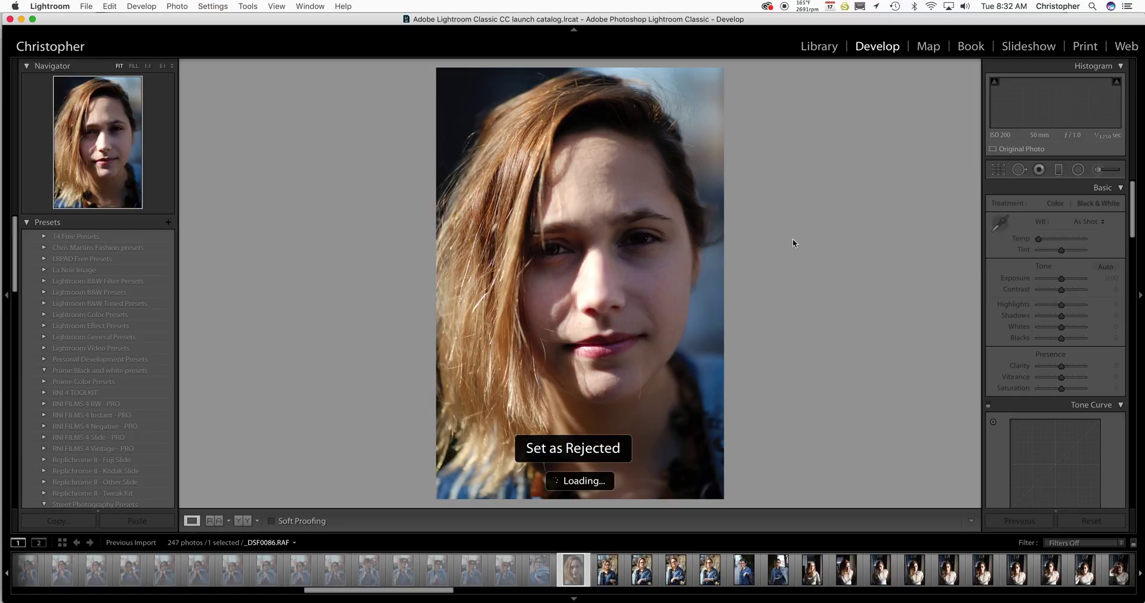
{"action": "key", "text": "x"}
{"action": "key", "text": "x"}
{"action": "key", "text": "x"}
Flag the striped-dress portraits from _DSF0088.RAF to _DSF0091.RAF as picks and move on to _DSF0092.RAF.
{"action": "key", "text": "p"}
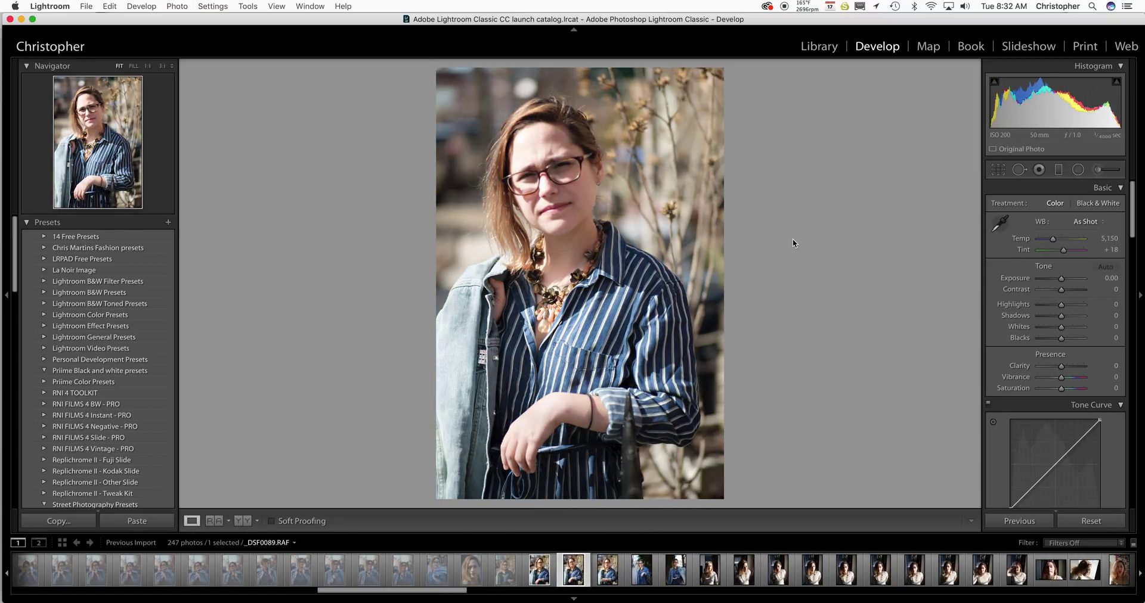
{"action": "key", "text": "p"}
{"action": "key", "text": "p"}
{"action": "key", "text": "p"}
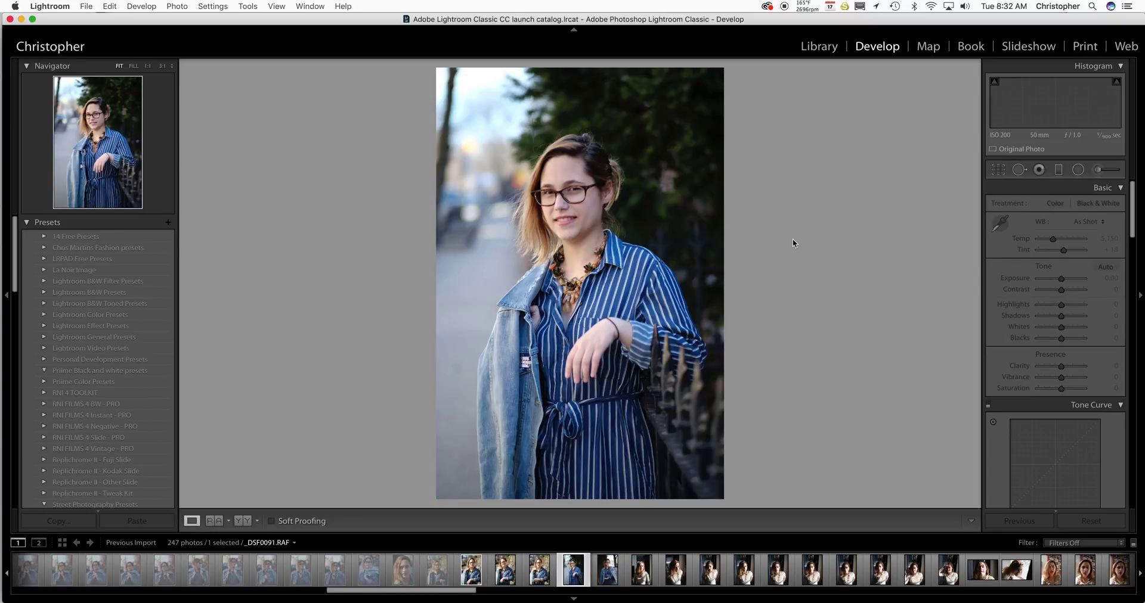
{"action": "key", "text": "p"}
{"action": "key", "text": "p"}
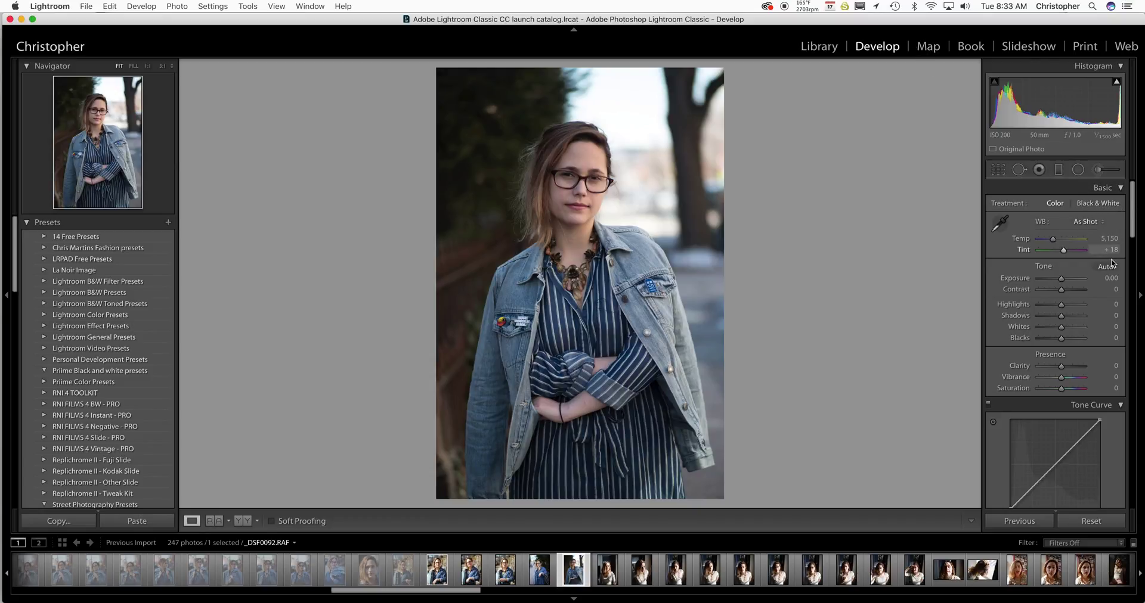
Set the camera calibration profile of _DSF0092.RAF to Camera ASTIA/SOFT.
{"action": "scroll", "coordinate": [1111, 256], "scroll_direction": "down", "scroll_amount": 3}
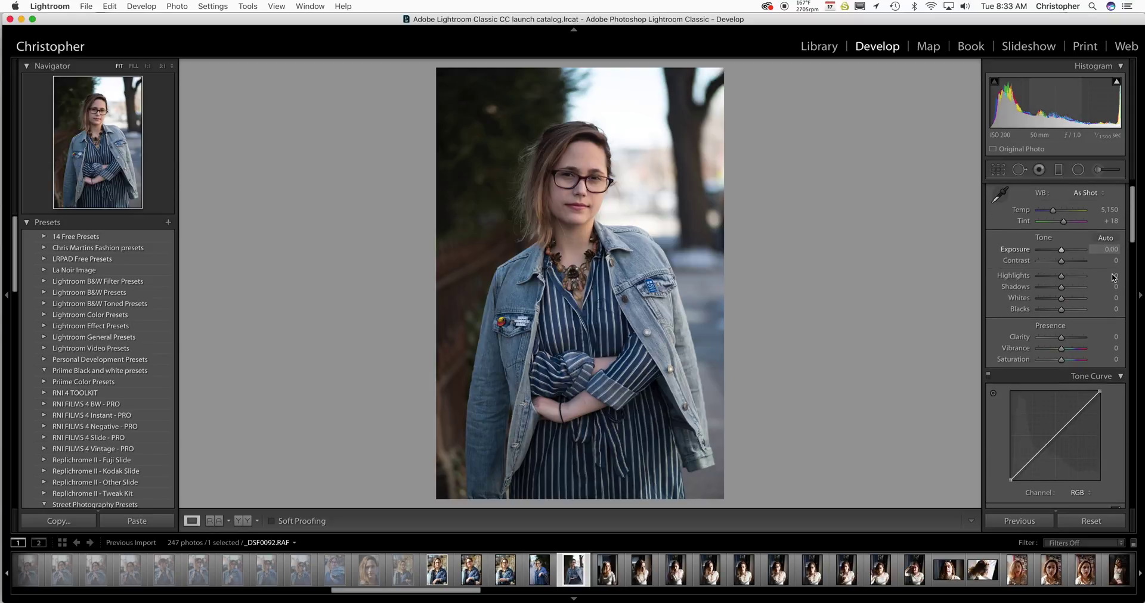
{"action": "left_click", "coordinate": [1110, 209]}
{"action": "key", "text": "Return"}
{"action": "left_click_drag", "start_coordinate": [1132, 224], "coordinate": [1133, 477]}
{"action": "left_click", "coordinate": [1089, 352]}
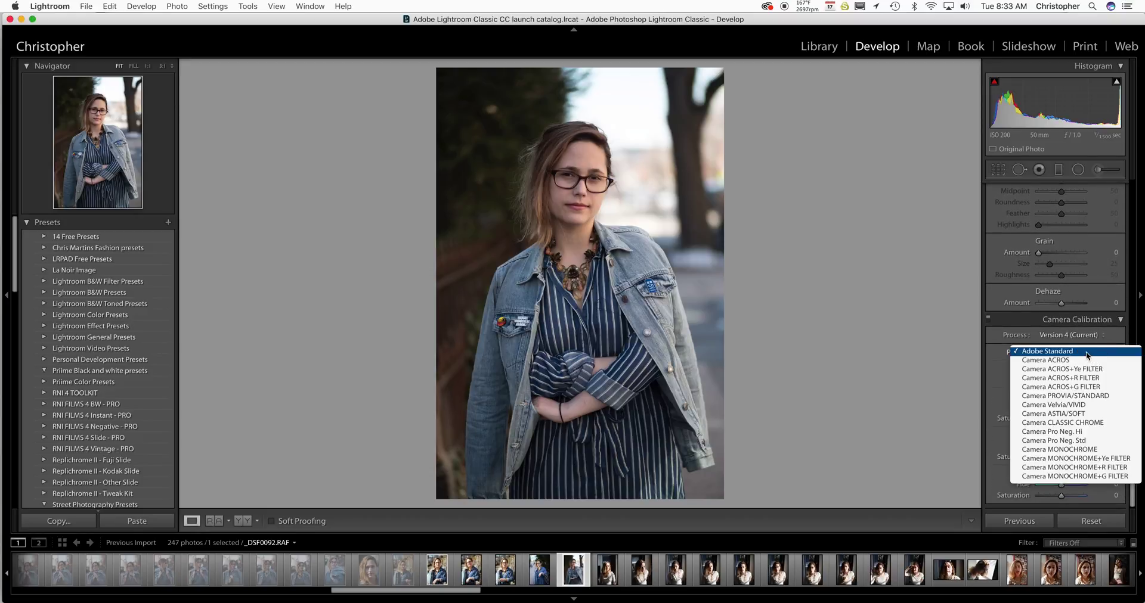
{"action": "left_click", "coordinate": [1082, 414]}
Apply the Auto Upright correction to the portrait and enable lens profile corrections.
{"action": "scroll", "coordinate": [1127, 405], "scroll_direction": "up", "scroll_amount": 3}
{"action": "scroll", "coordinate": [1126, 405], "scroll_direction": "up", "scroll_amount": 8}
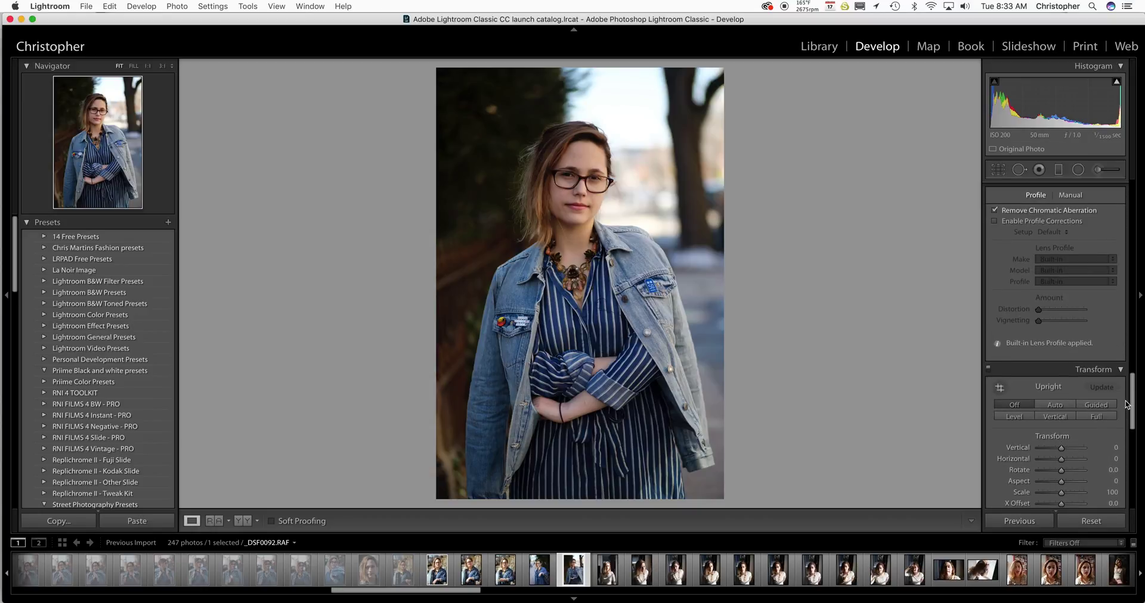
{"action": "left_click", "coordinate": [1055, 407]}
{"action": "scroll", "coordinate": [1128, 407], "scroll_direction": "up", "scroll_amount": 4}
{"action": "left_click", "coordinate": [1032, 328]}
Try Lensbaby as the lens profile make and return the profile setup to Default.
{"action": "scroll", "coordinate": [1124, 421], "scroll_direction": "up", "scroll_amount": 3}
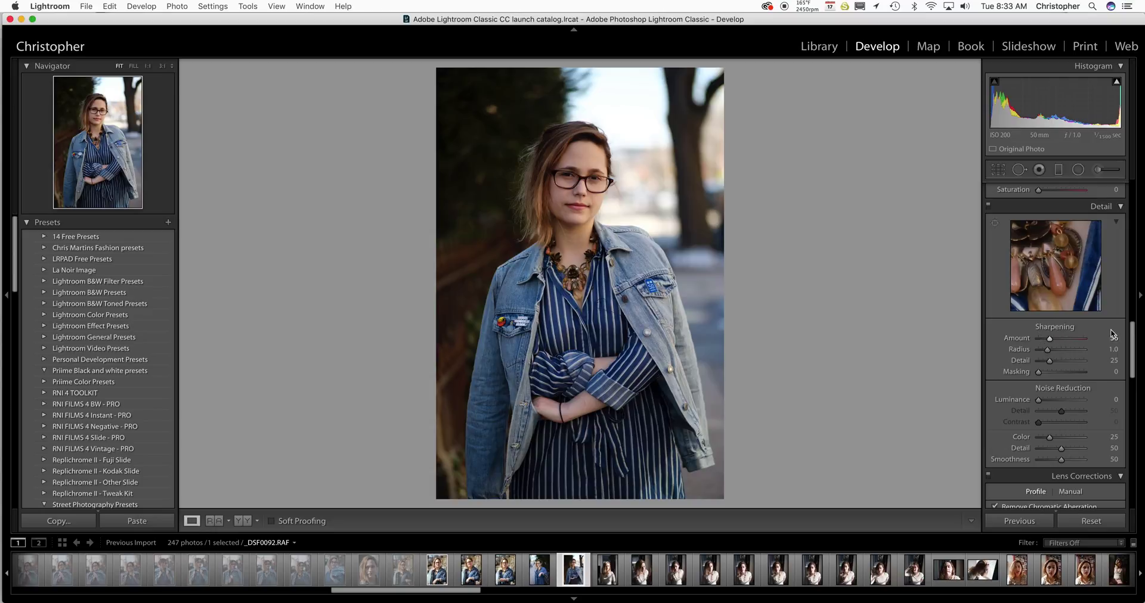
{"action": "scroll", "coordinate": [1116, 329], "scroll_direction": "up", "scroll_amount": 5}
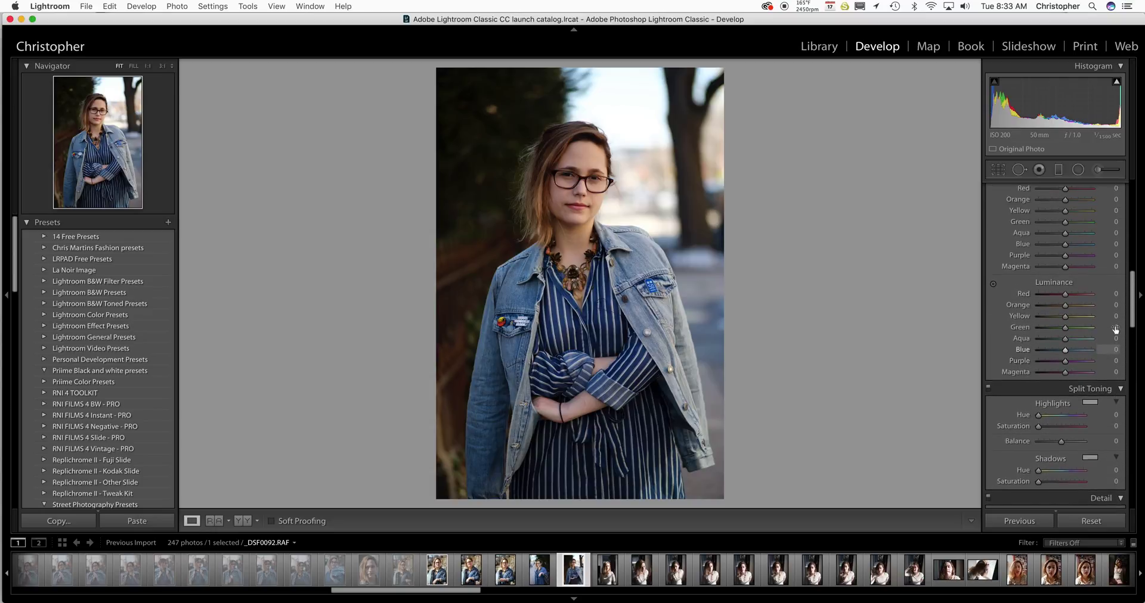
{"action": "scroll", "coordinate": [1120, 331], "scroll_direction": "down", "scroll_amount": 8}
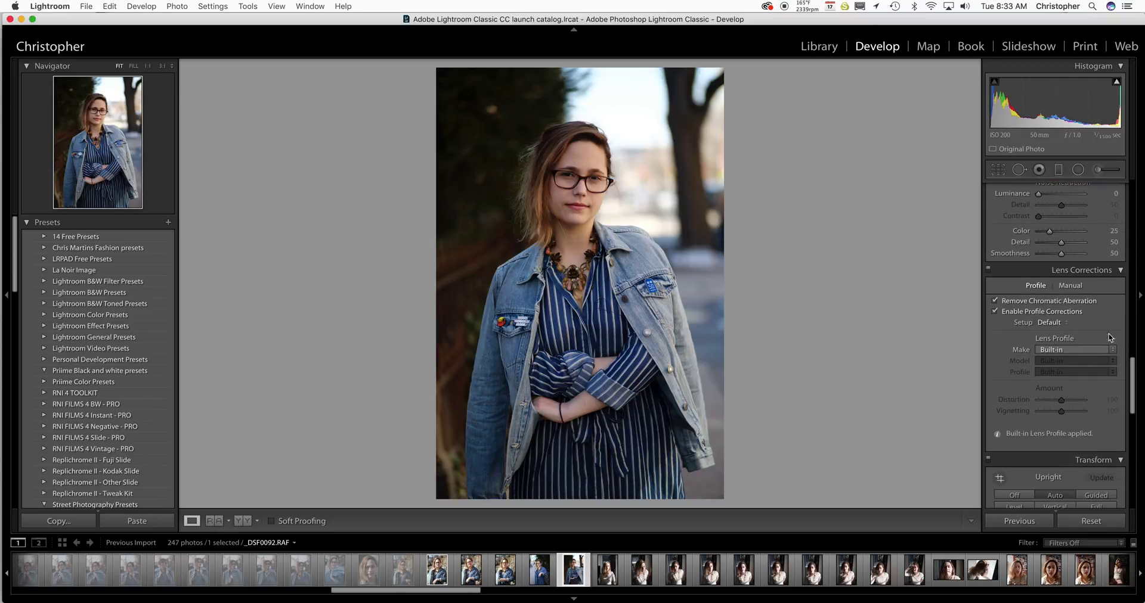
{"action": "left_click", "coordinate": [1064, 350]}
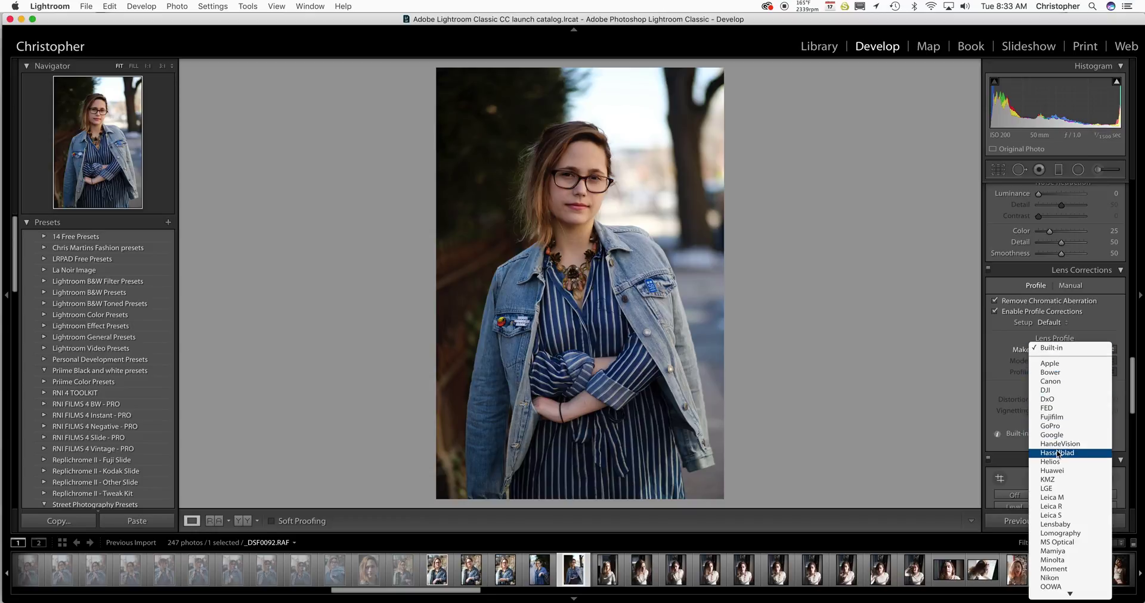
{"action": "left_click", "coordinate": [1056, 524]}
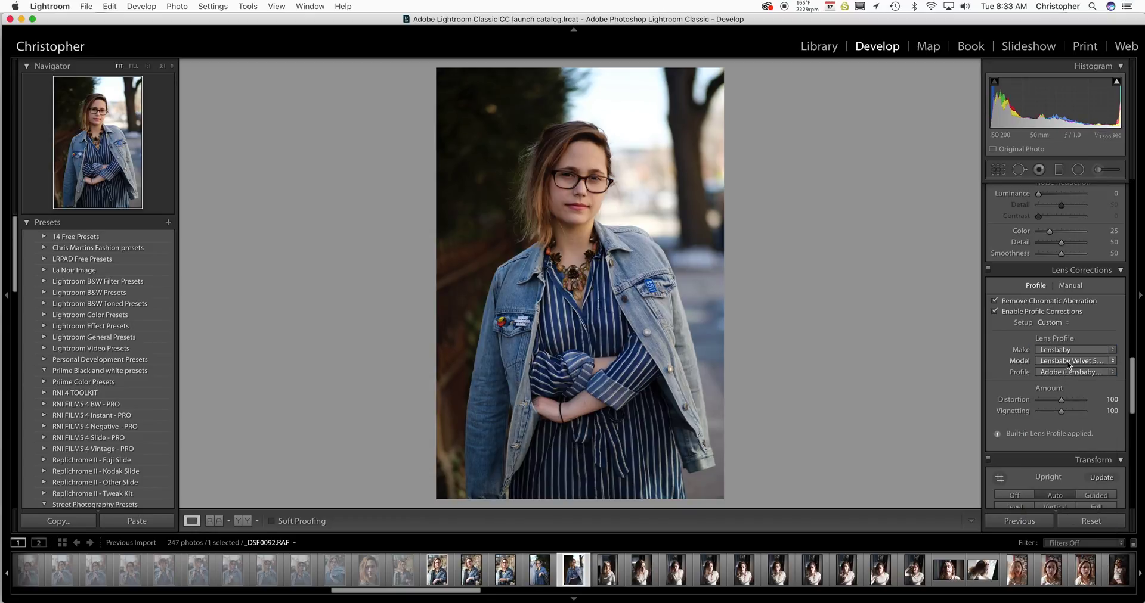
{"action": "left_click", "coordinate": [1067, 360]}
{"action": "left_click", "coordinate": [1067, 359]}
{"action": "left_click", "coordinate": [1066, 352]}
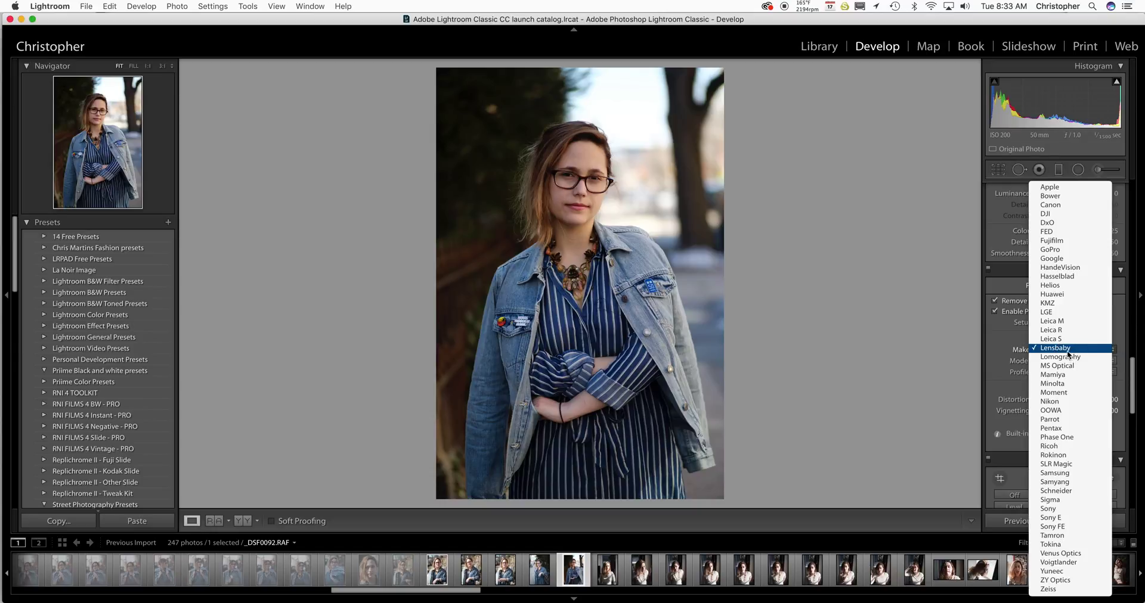
{"action": "left_click", "coordinate": [1007, 346]}
{"action": "left_click", "coordinate": [1052, 324]}
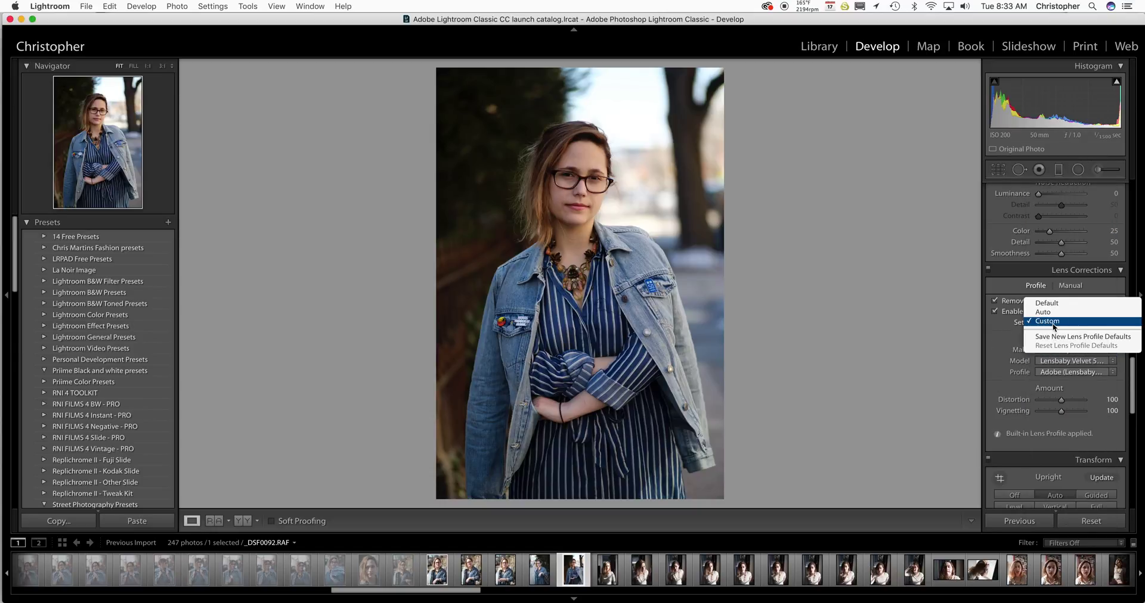
{"action": "left_click", "coordinate": [1057, 305]}
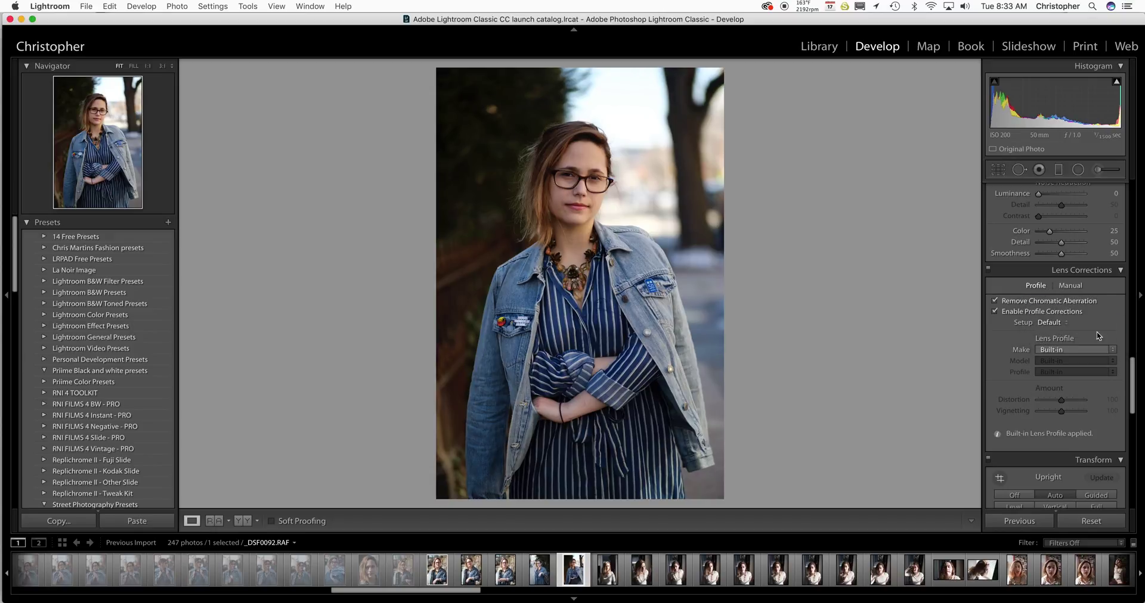
Set HSL saturation to orange -3, green +33 and blue +43, and luminance to orange +46, green +52 and blue +60.
{"action": "scroll", "coordinate": [1082, 327], "scroll_direction": "up", "scroll_amount": 6}
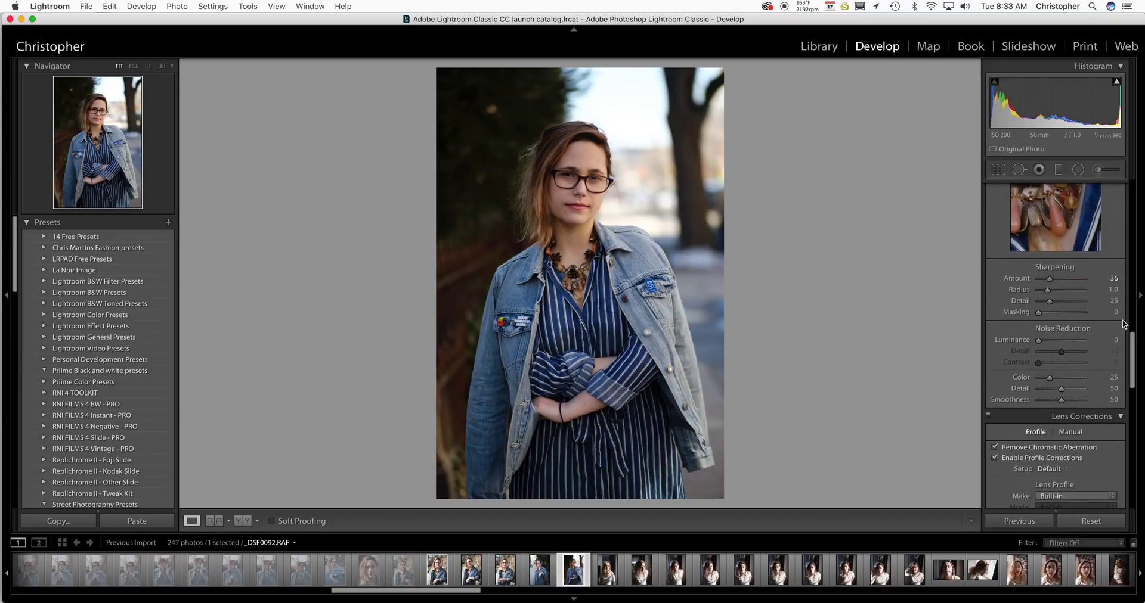
{"action": "scroll", "coordinate": [1123, 323], "scroll_direction": "up", "scroll_amount": 10}
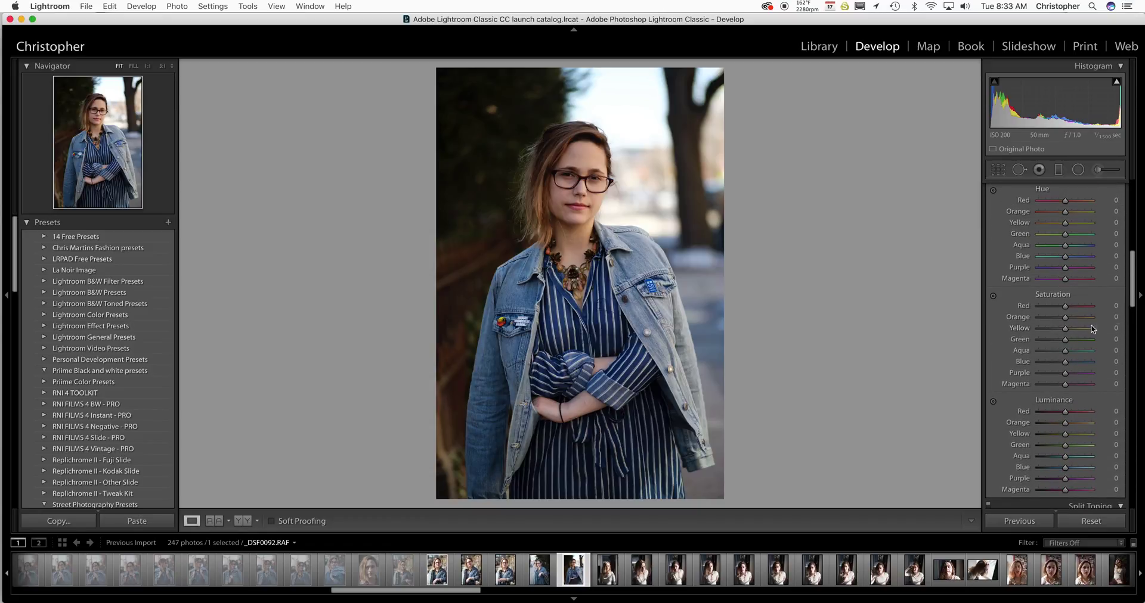
{"action": "mouse_move", "coordinate": [1067, 318]}
{"action": "left_mouse_down"}
{"action": "mouse_move", "coordinate": [1085, 319]}
{"action": "mouse_move", "coordinate": [1064, 318]}
{"action": "left_mouse_up"}
{"action": "left_click_drag", "start_coordinate": [1065, 423], "coordinate": [1083, 425]}
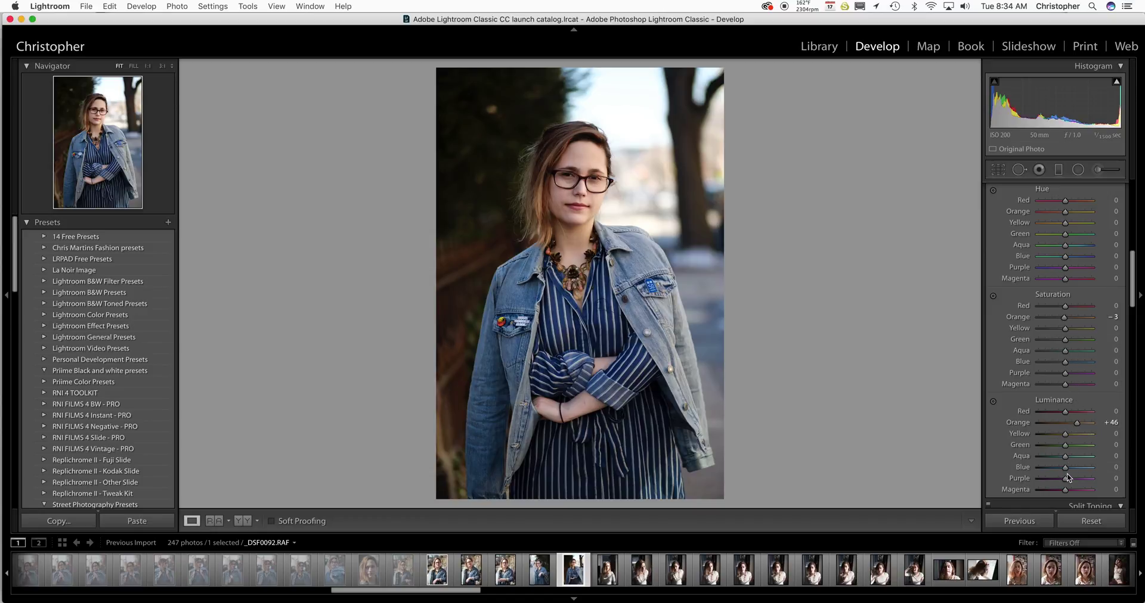
{"action": "left_click_drag", "start_coordinate": [1066, 467], "coordinate": [1080, 470]}
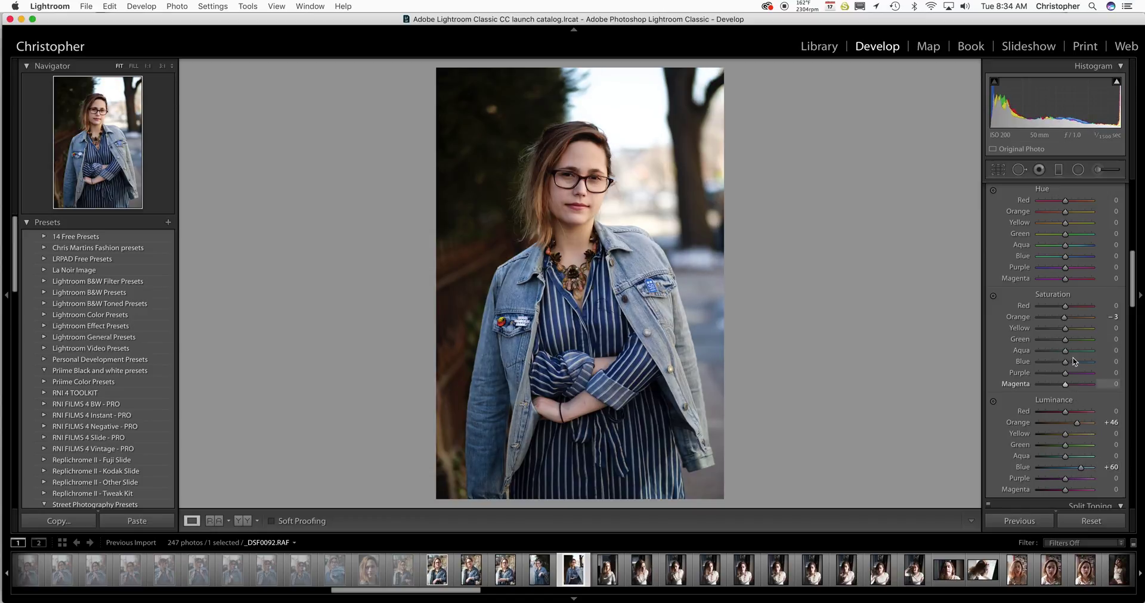
{"action": "left_click_drag", "start_coordinate": [1065, 362], "coordinate": [1073, 341]}
{"action": "left_click_drag", "start_coordinate": [1065, 446], "coordinate": [1077, 451]}
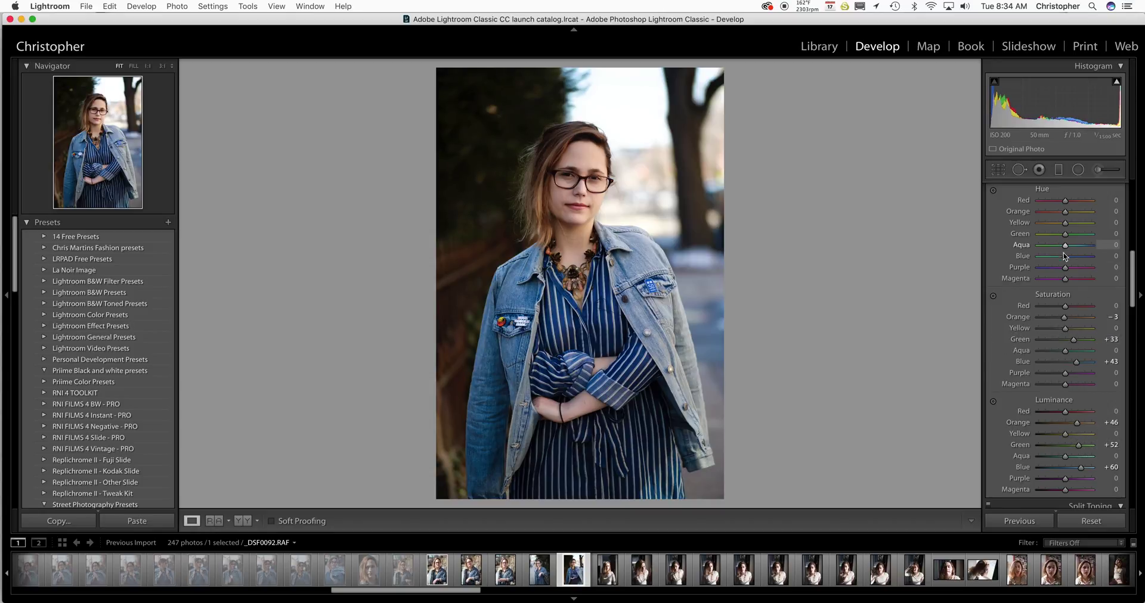
Set the portrait's clarity to +15, blacks to -12, contrast to +15 and white balance temperature to 5,500.
{"action": "scroll", "coordinate": [1065, 256], "scroll_direction": "up", "scroll_amount": 10}
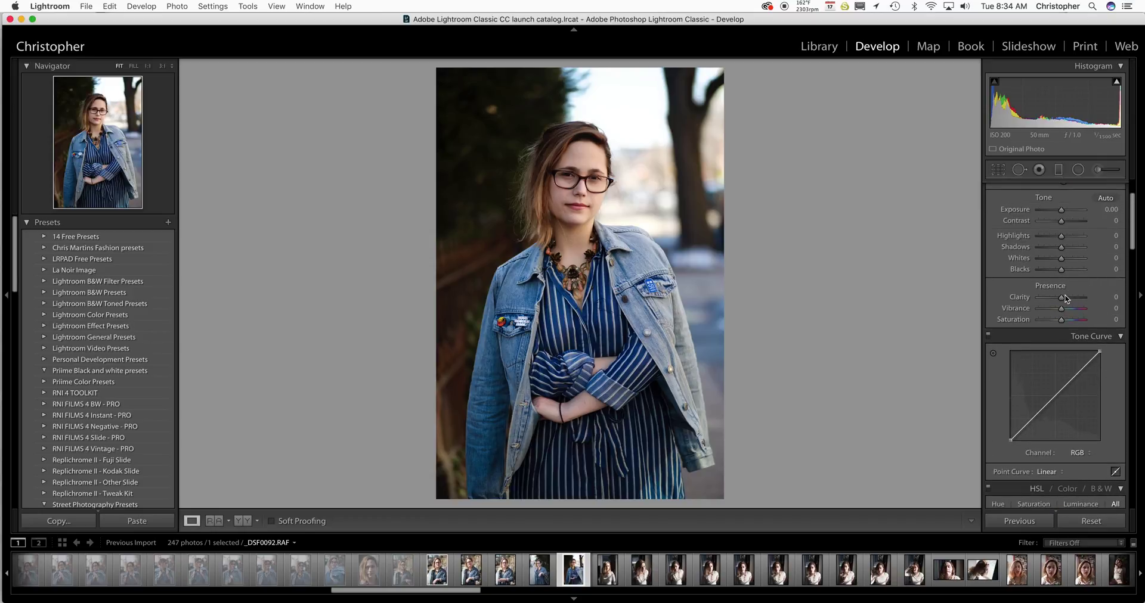
{"action": "left_click_drag", "start_coordinate": [1064, 300], "coordinate": [1067, 246]}
{"action": "scroll", "coordinate": [1072, 246], "scroll_direction": "up", "scroll_amount": 2}
{"action": "scroll", "coordinate": [1119, 231], "scroll_direction": "up", "scroll_amount": 4}
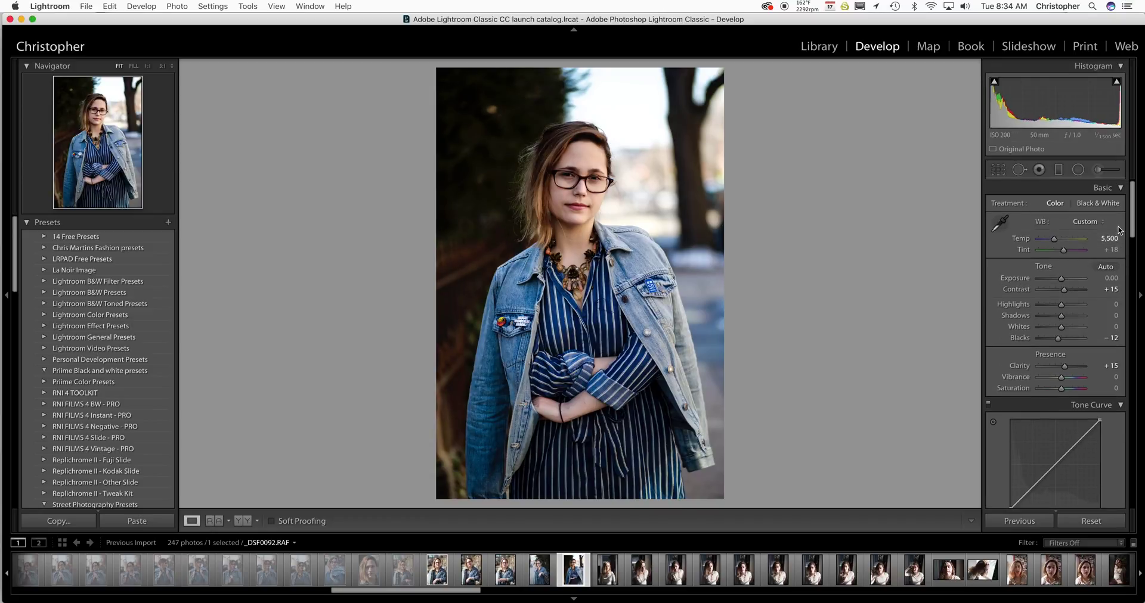
Paint the bright sky above the woman with a size 9.3 adjustment brush and set the brushed exposure to -1.99.
{"action": "left_click", "coordinate": [1099, 171]}
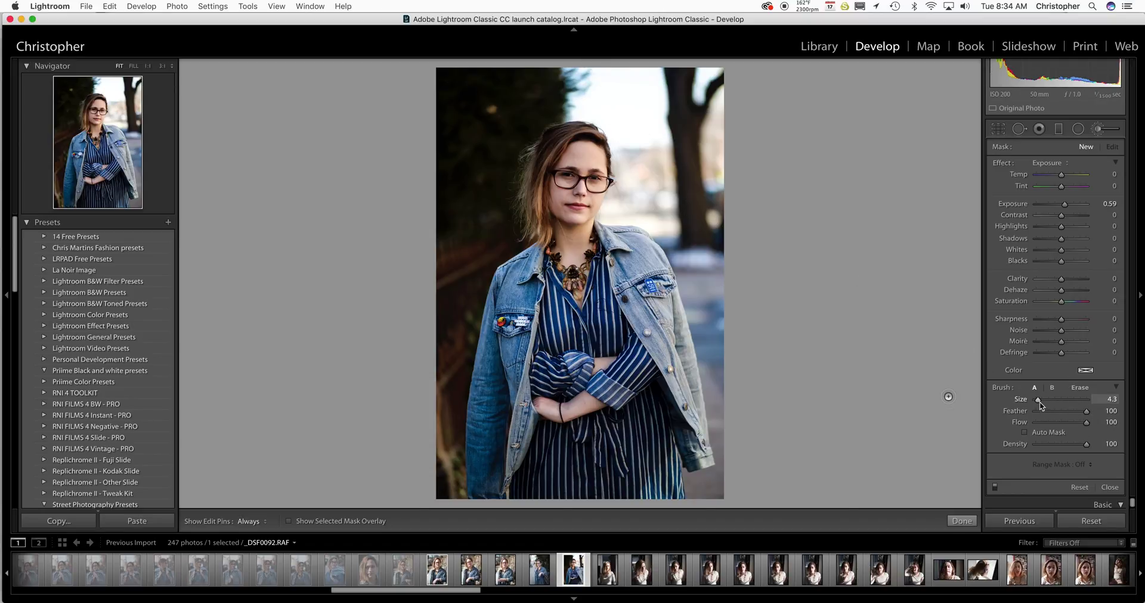
{"action": "left_click_drag", "start_coordinate": [1040, 404], "coordinate": [1042, 403]}
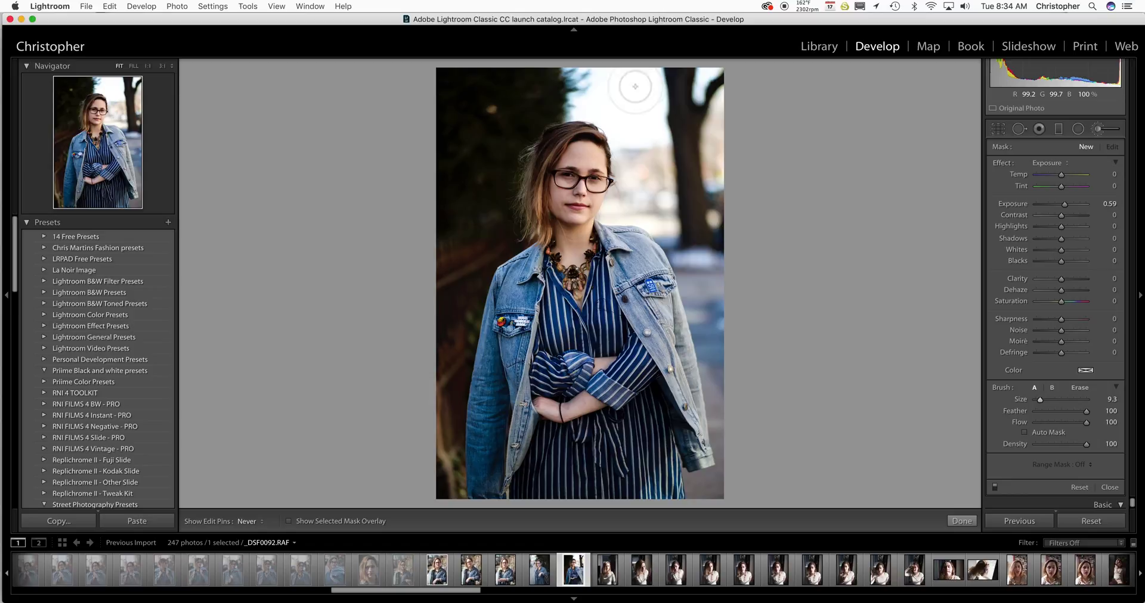
{"action": "mouse_move", "coordinate": [601, 105]}
{"action": "left_mouse_down"}
{"action": "mouse_move", "coordinate": [647, 167]}
{"action": "mouse_move", "coordinate": [630, 205]}
{"action": "mouse_move", "coordinate": [657, 212]}
{"action": "mouse_move", "coordinate": [626, 99]}
{"action": "mouse_move", "coordinate": [601, 92]}
{"action": "mouse_move", "coordinate": [654, 104]}
{"action": "left_mouse_up"}
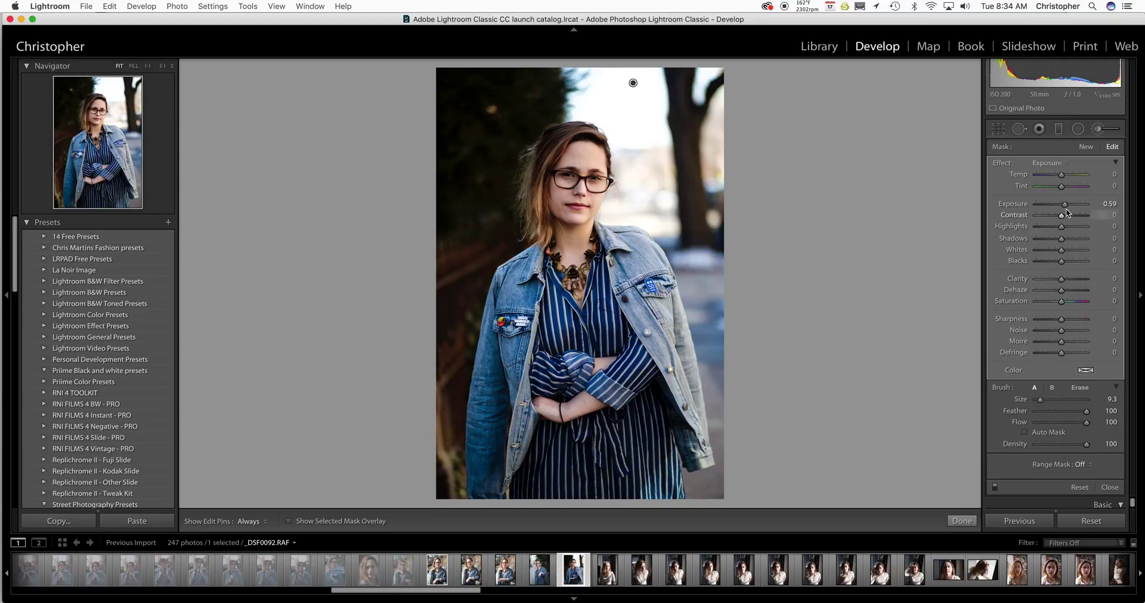
{"action": "left_click_drag", "start_coordinate": [1064, 206], "coordinate": [1049, 207]}
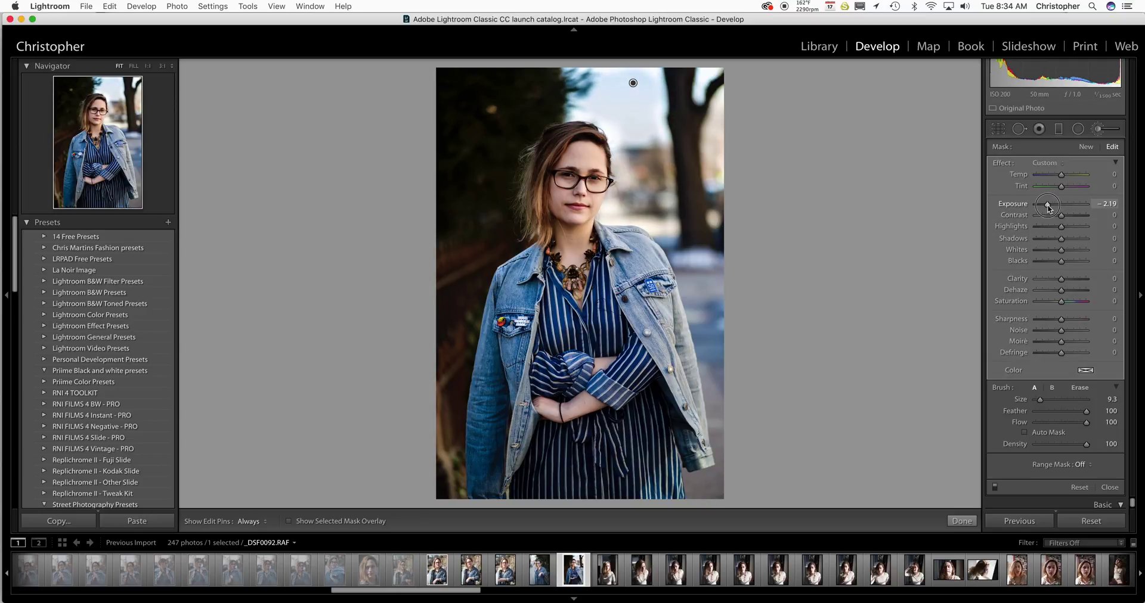
{"action": "left_click_drag", "start_coordinate": [1048, 208], "coordinate": [1049, 207]}
{"action": "key", "text": "h"}
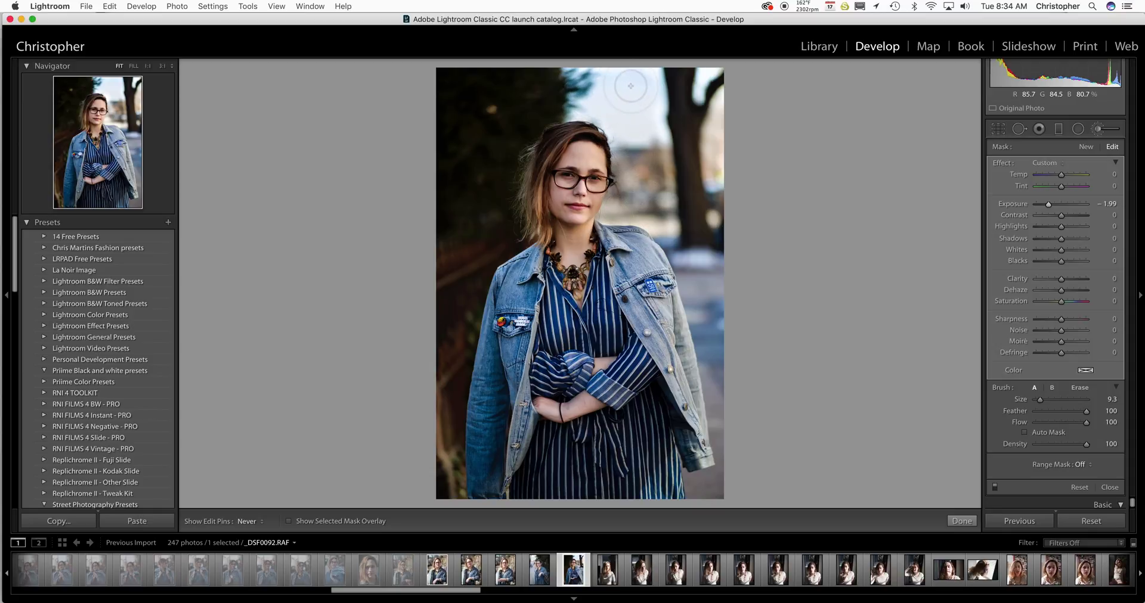
{"action": "key", "text": "h"}
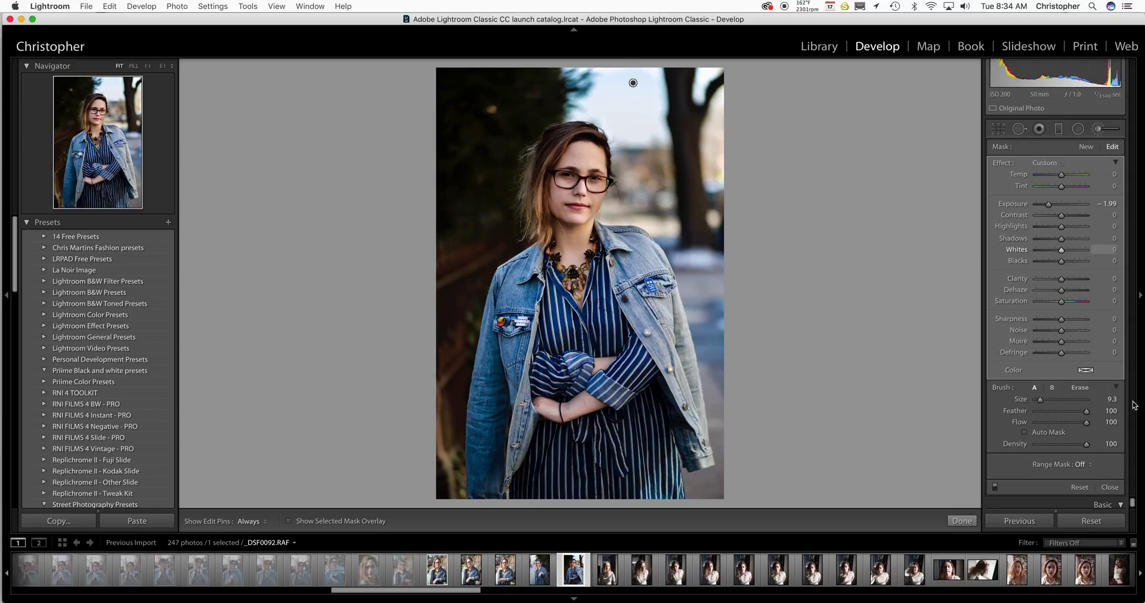
Apply a Luminance range mask to the brushed sky adjustment and set its range to 0/99.
{"action": "left_click", "coordinate": [1080, 466]}
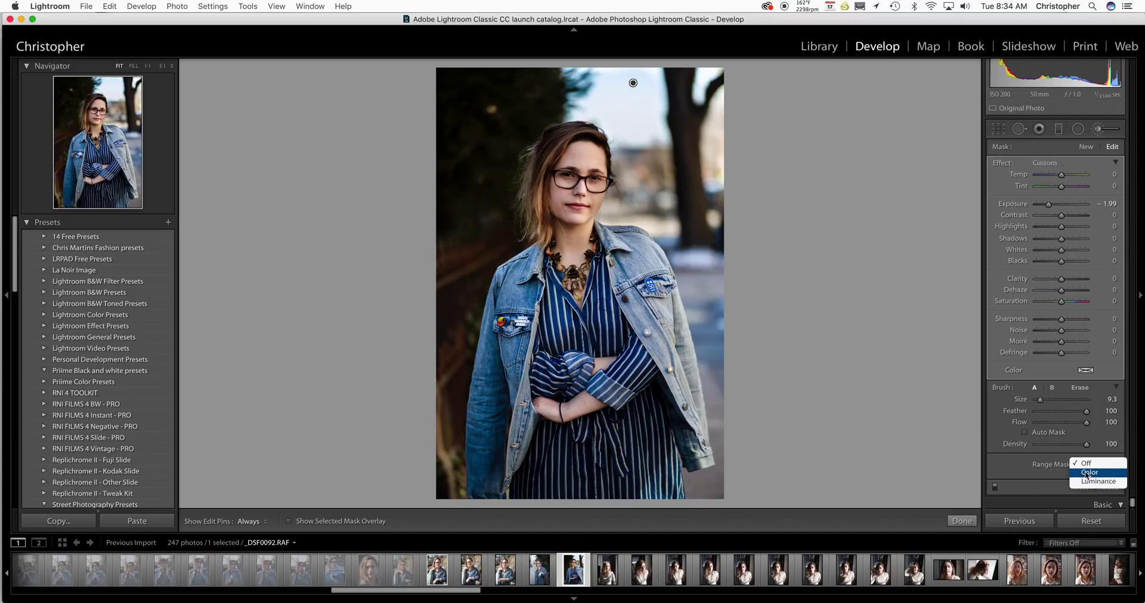
{"action": "left_click", "coordinate": [1088, 487]}
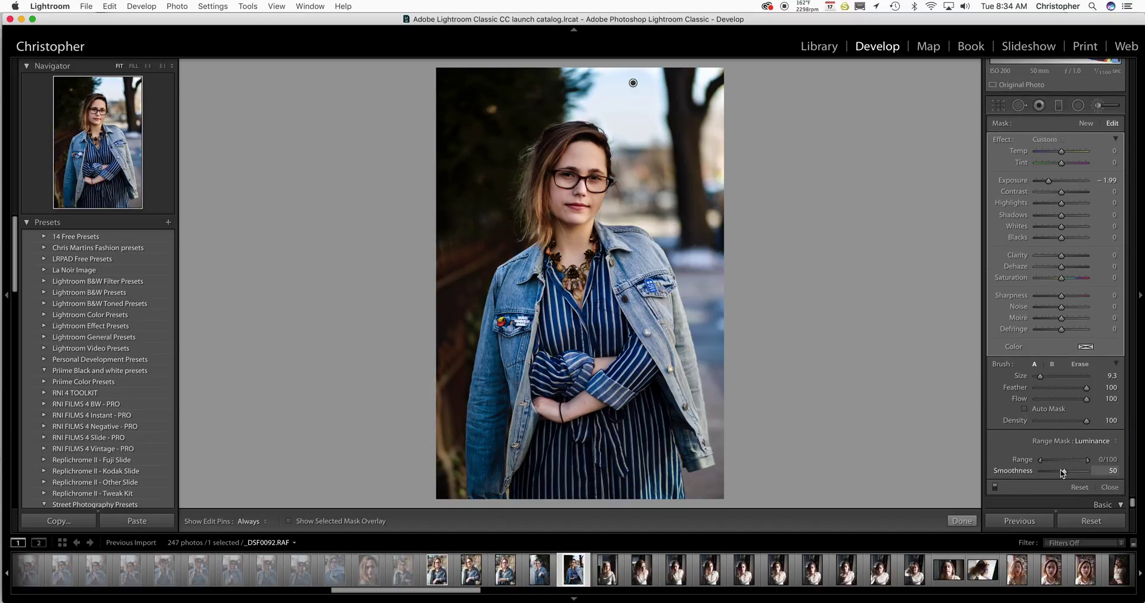
{"action": "left_click_drag", "start_coordinate": [1041, 462], "coordinate": [1085, 463]}
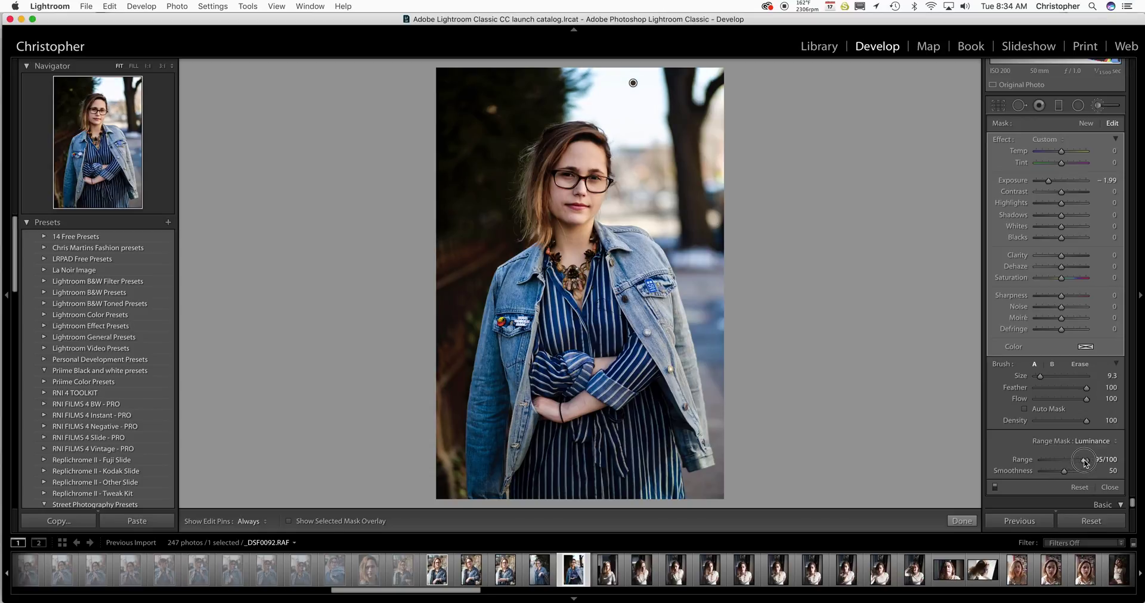
{"action": "left_click_drag", "start_coordinate": [1085, 464], "coordinate": [988, 462]}
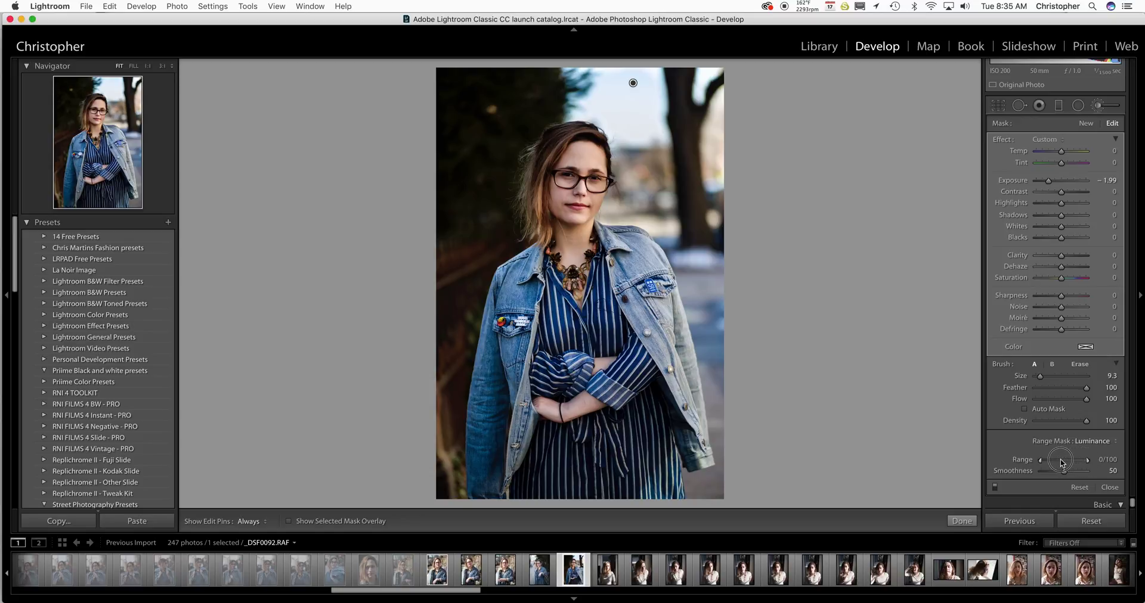
{"action": "mouse_move", "coordinate": [1087, 463]}
{"action": "left_mouse_down"}
{"action": "mouse_move", "coordinate": [1060, 462]}
{"action": "mouse_move", "coordinate": [1086, 462]}
{"action": "left_mouse_up"}
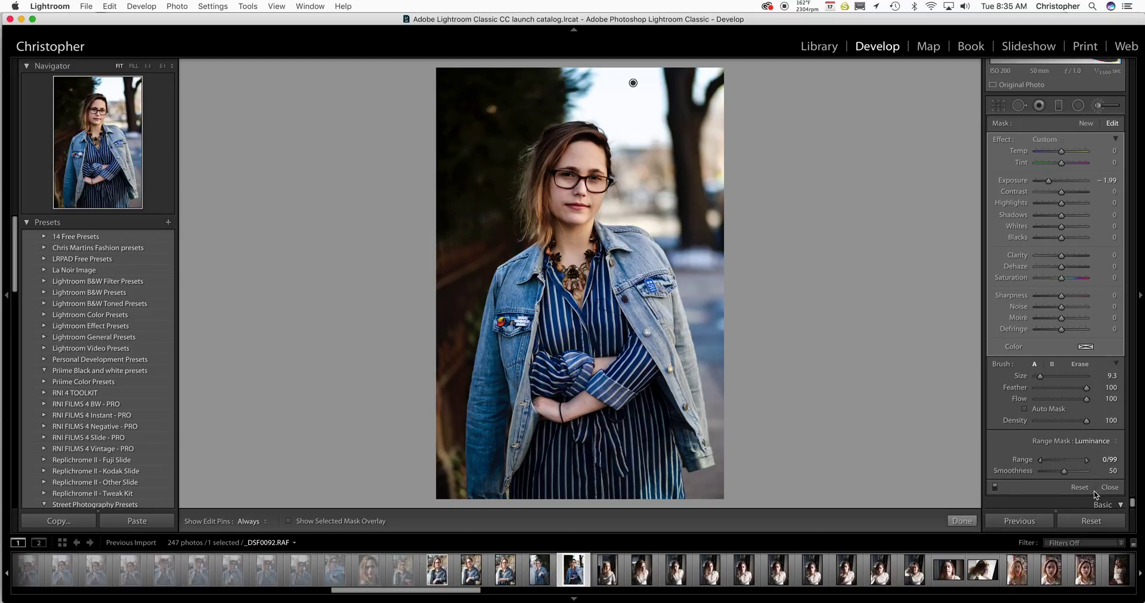
Set the brushed sky's exposure to -1.64 with the range mask off, and turn the Luminance range mask back on.
{"action": "left_click", "coordinate": [1073, 441]}
{"action": "left_click", "coordinate": [1083, 421]}
{"action": "left_click_drag", "start_coordinate": [1047, 203], "coordinate": [1051, 207]}
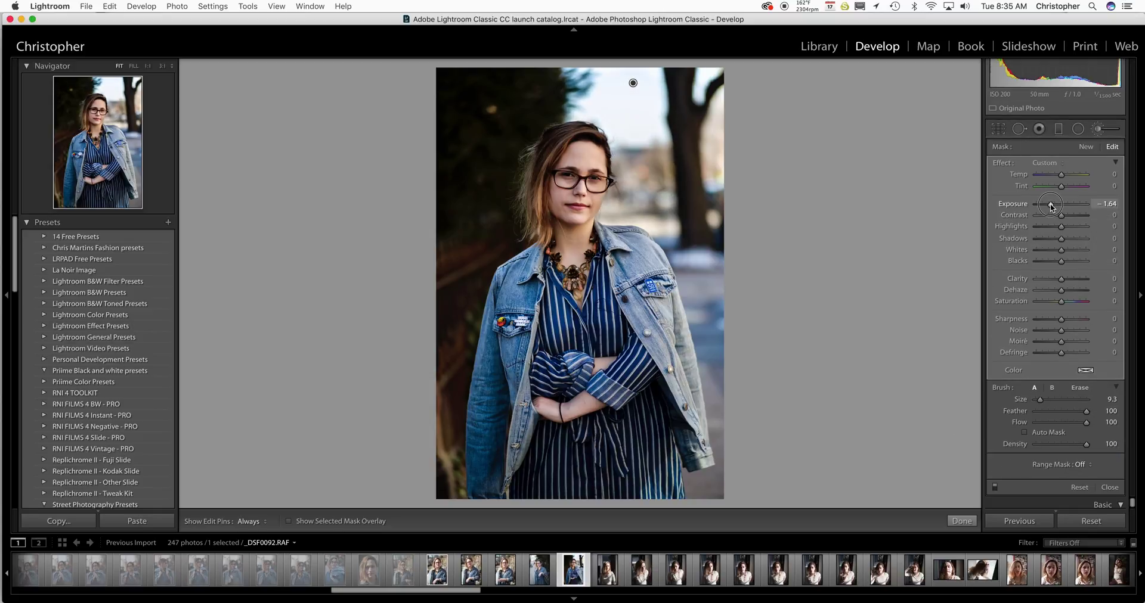
{"action": "left_click", "coordinate": [1082, 465]}
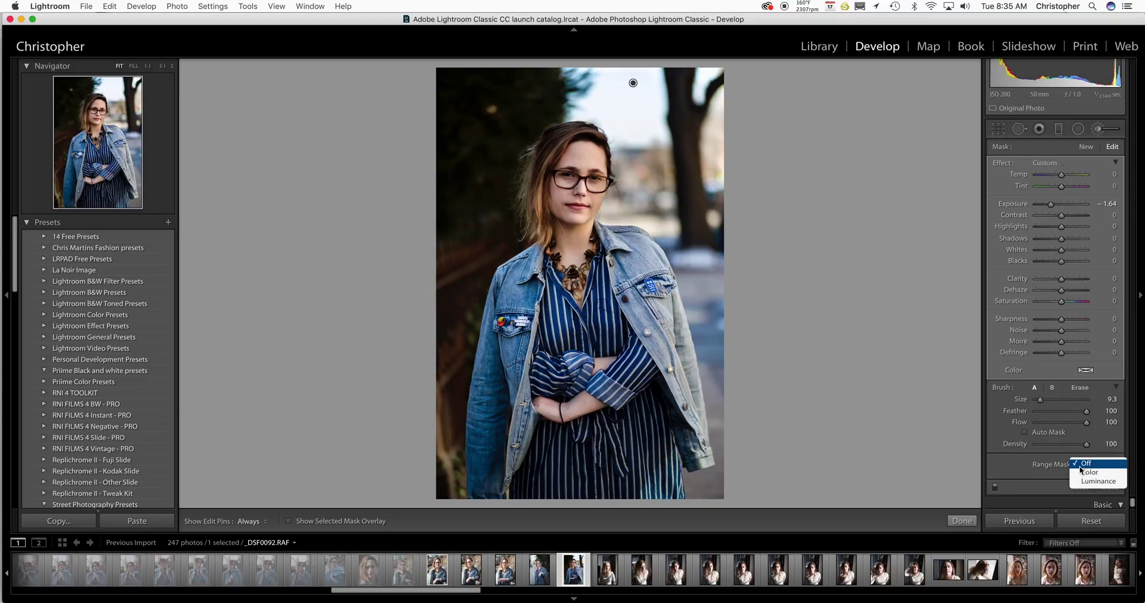
{"action": "left_click", "coordinate": [1087, 483]}
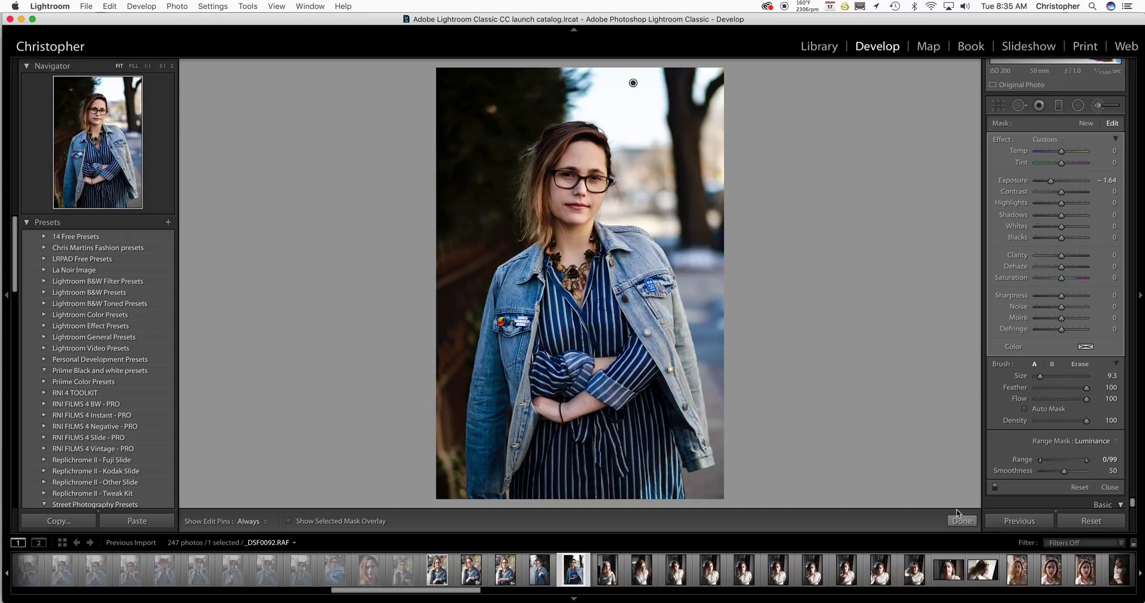
Set the brushed sky's exposure to -1.84 with the range mask off, restore the Luminance range mask and finish the brush edit.
{"action": "left_click", "coordinate": [1083, 441]}
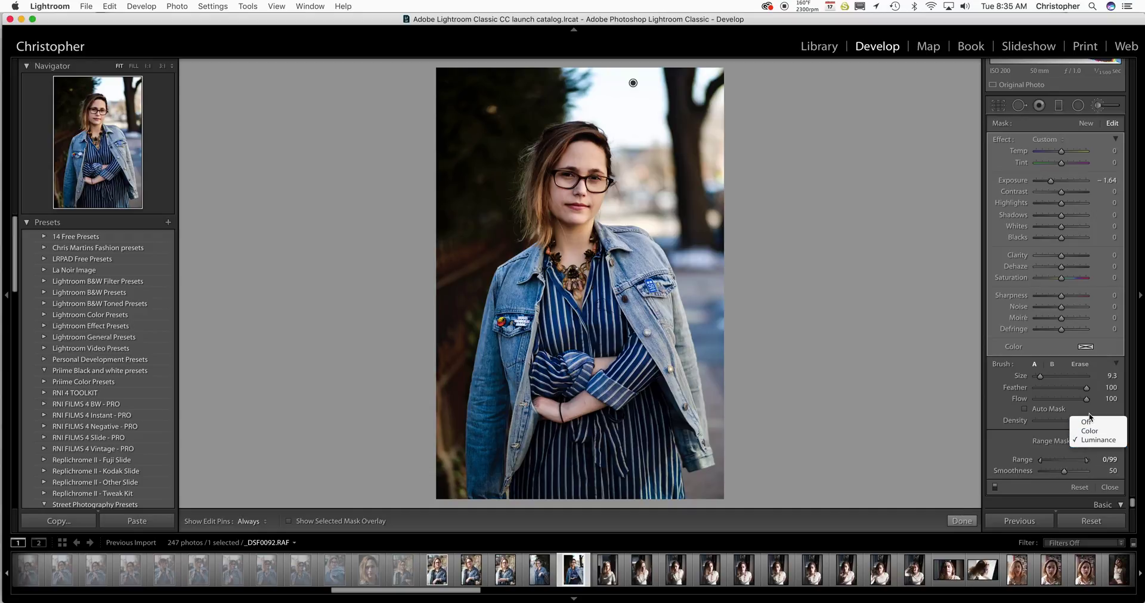
{"action": "left_click", "coordinate": [1090, 422]}
{"action": "left_click_drag", "start_coordinate": [1050, 204], "coordinate": [1052, 209]}
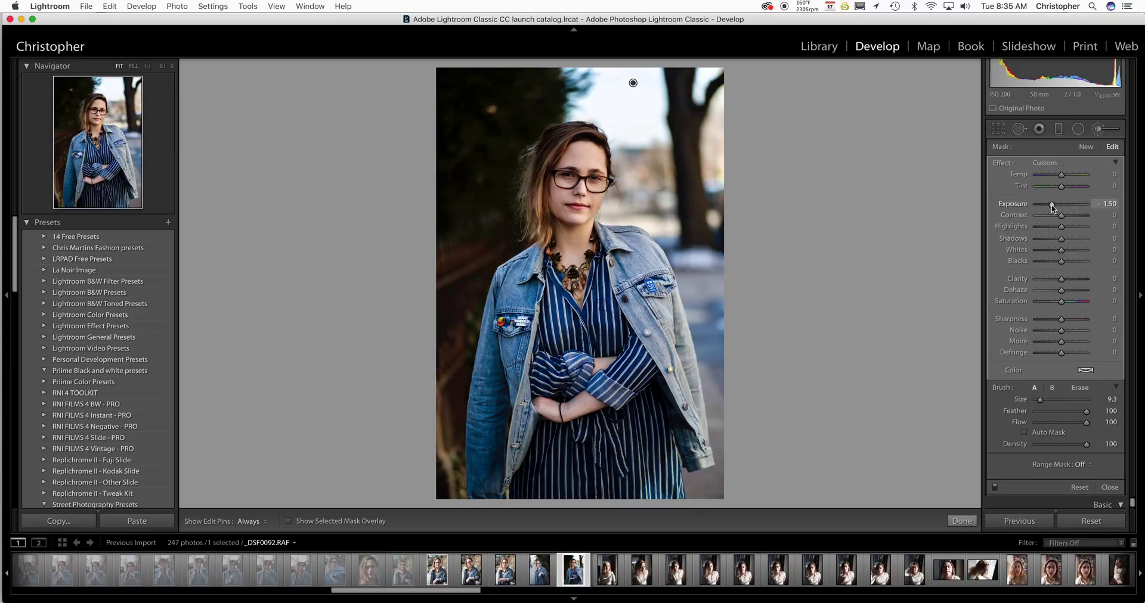
{"action": "left_click", "coordinate": [1081, 464]}
{"action": "left_click", "coordinate": [1085, 486]}
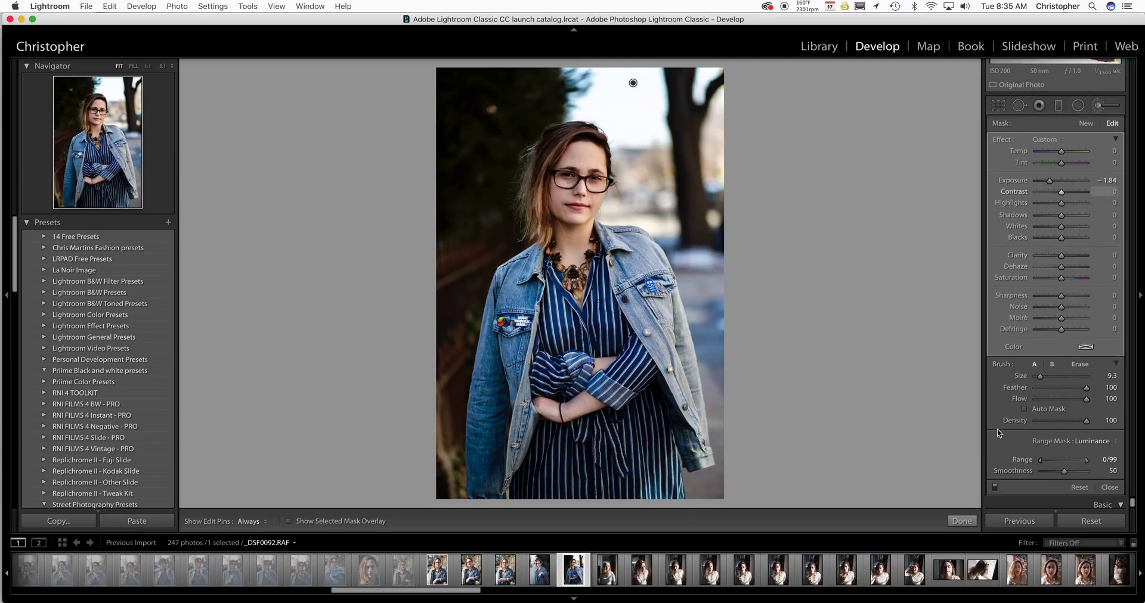
{"action": "left_click", "coordinate": [961, 522]}
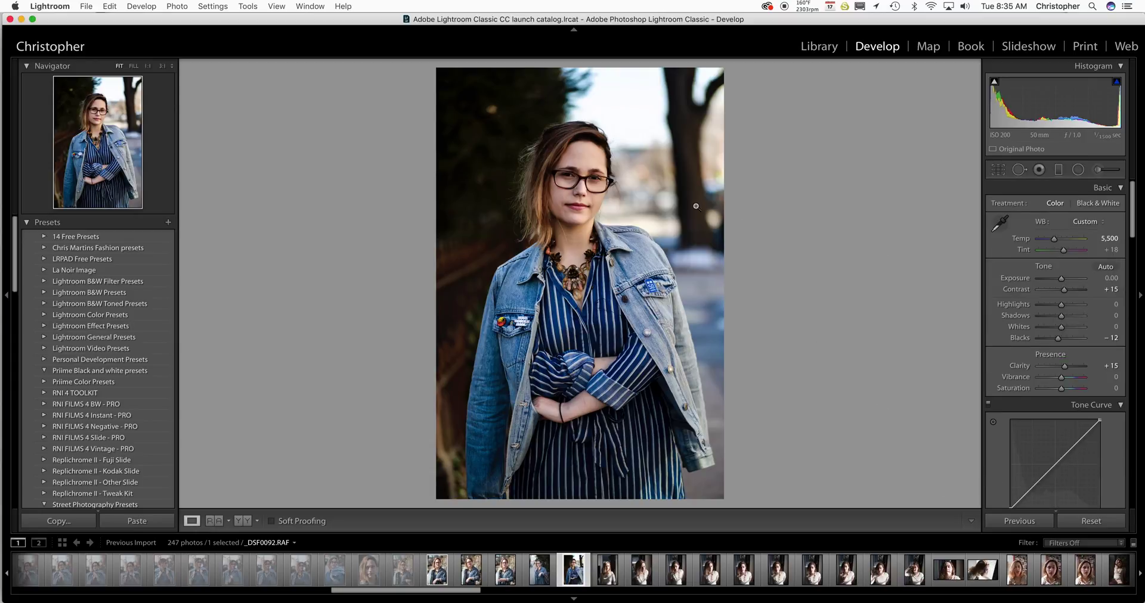
View the edited portrait full screen and return to the Library grid.
{"action": "key", "text": "f"}
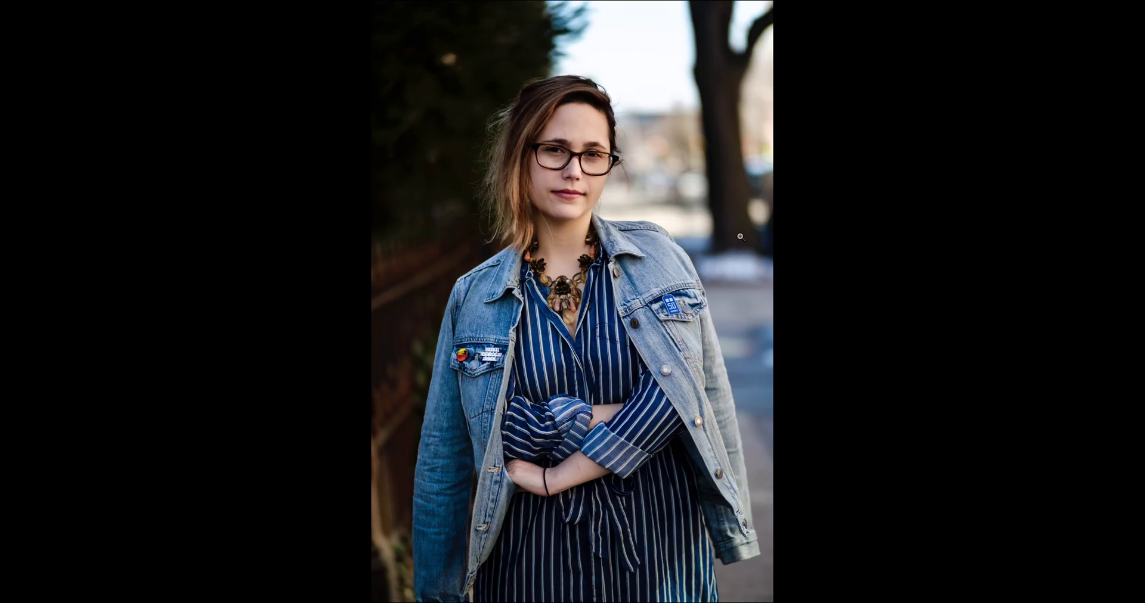
{"action": "key", "text": "f"}
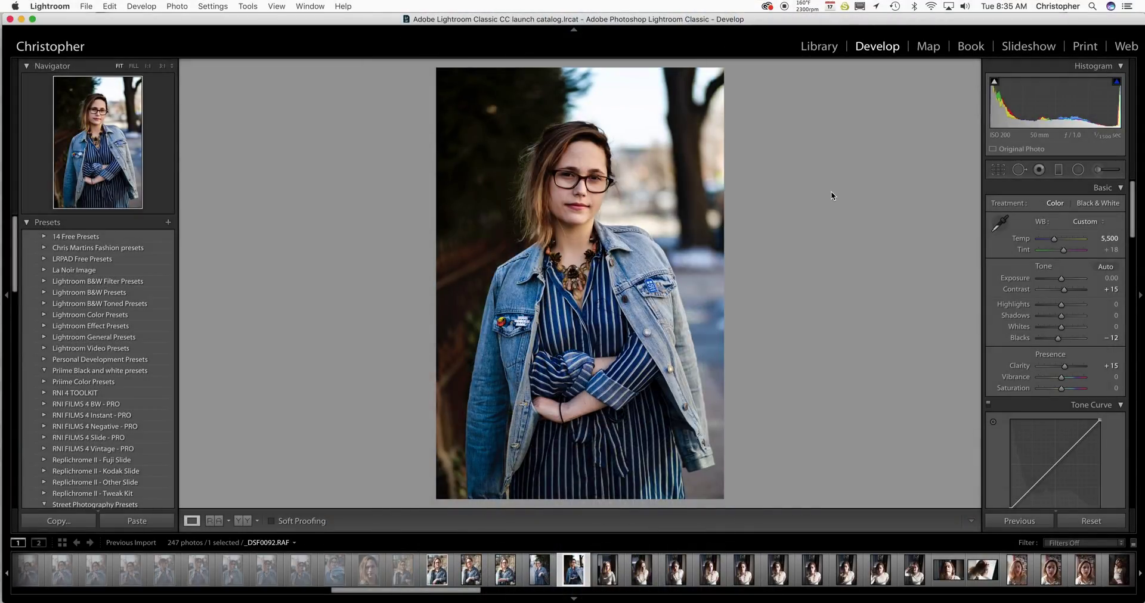
{"action": "left_click", "coordinate": [828, 58]}
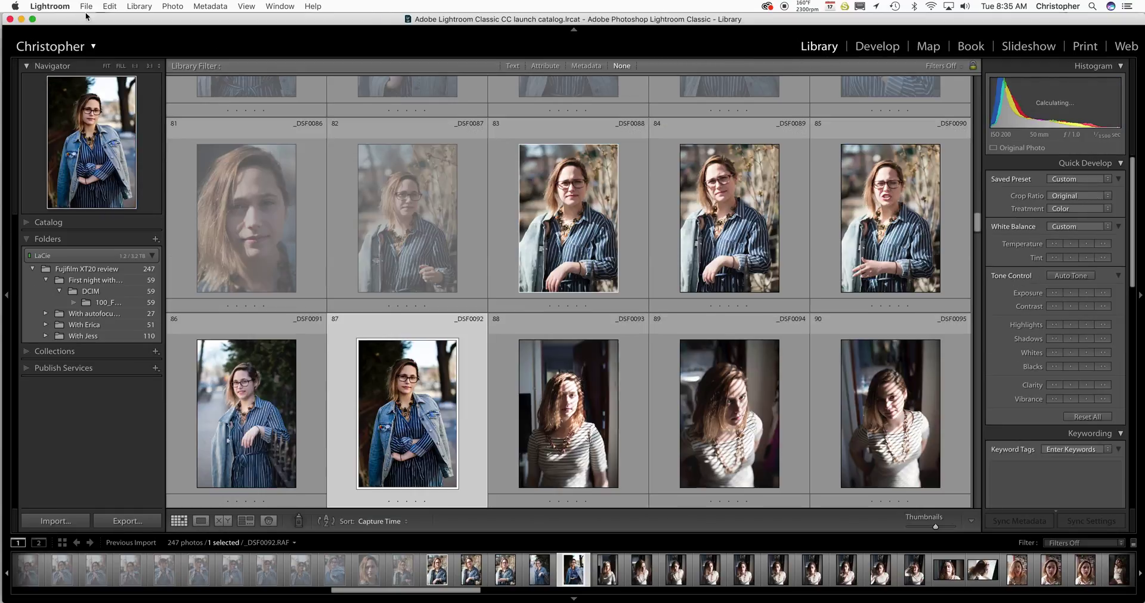
{"action": "left_click", "coordinate": [86, 6]}
{"action": "key", "text": "Escape"}
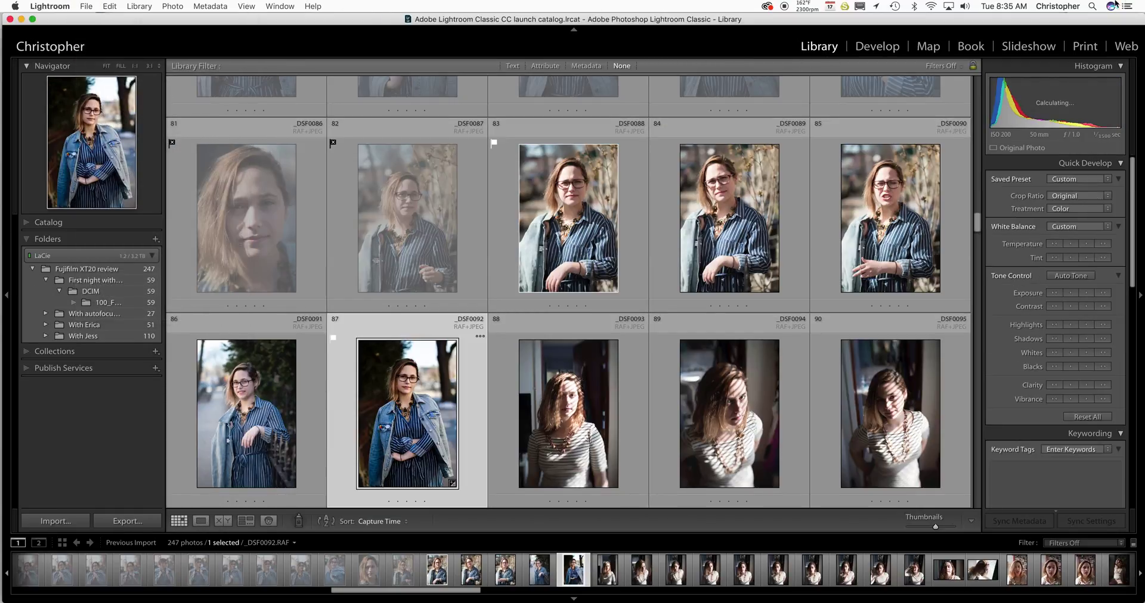
Switch to Finder and search All My Files for "gfx 50s".
{"action": "left_click", "coordinate": [1091, 5]}
{"action": "type", "text": "finder"}
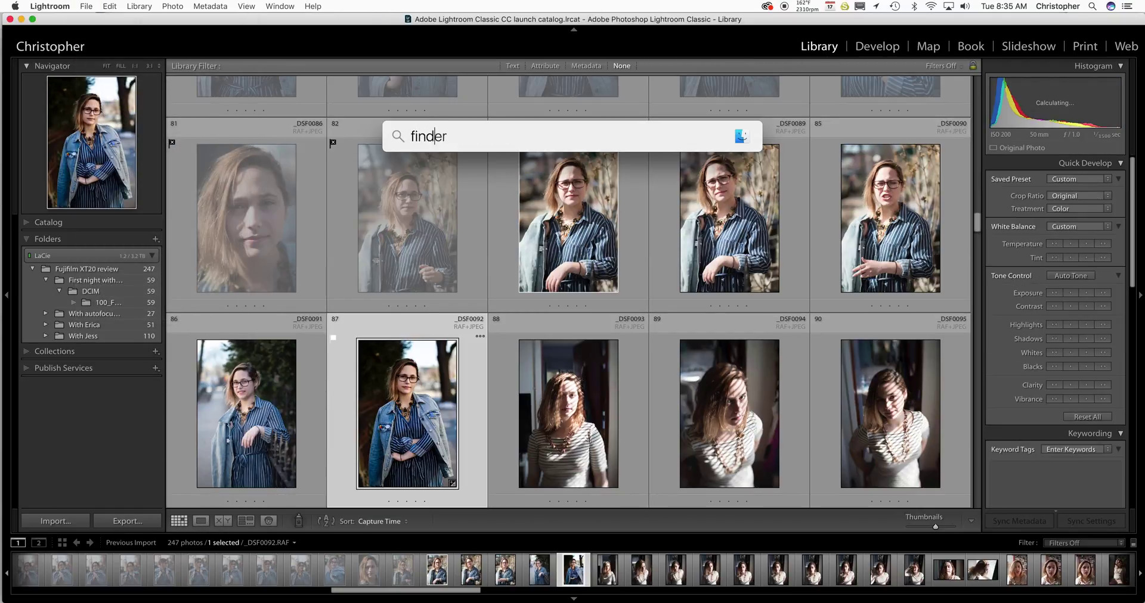
{"action": "key", "text": "Return"}
{"action": "left_click", "coordinate": [908, 185]}
{"action": "type", "text": "gfx 50s"}
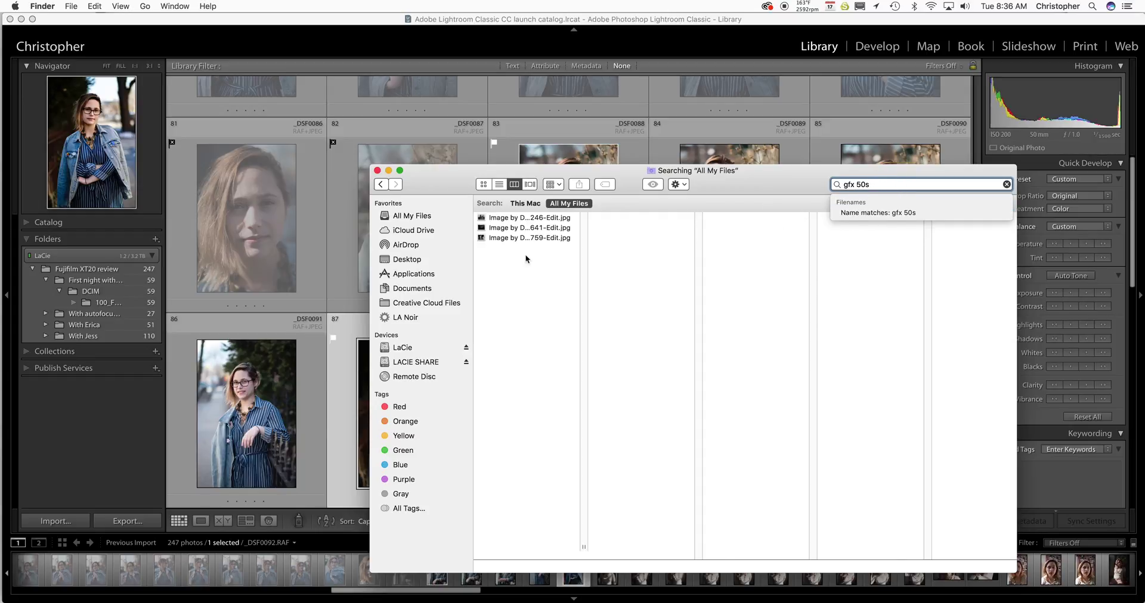
Go to the LaCie drive and search This Mac for "gfx 50s".
{"action": "left_click", "coordinate": [402, 348]}
{"action": "left_click", "coordinate": [893, 184]}
{"action": "type", "text": "gfx"}
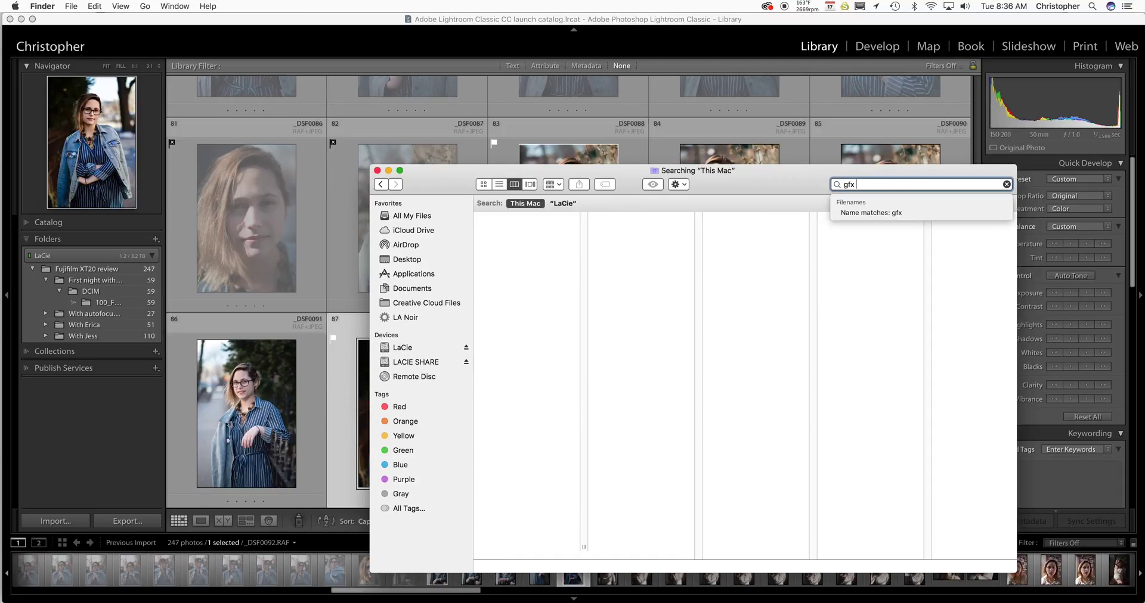
{"action": "type", "text": " 50s"}
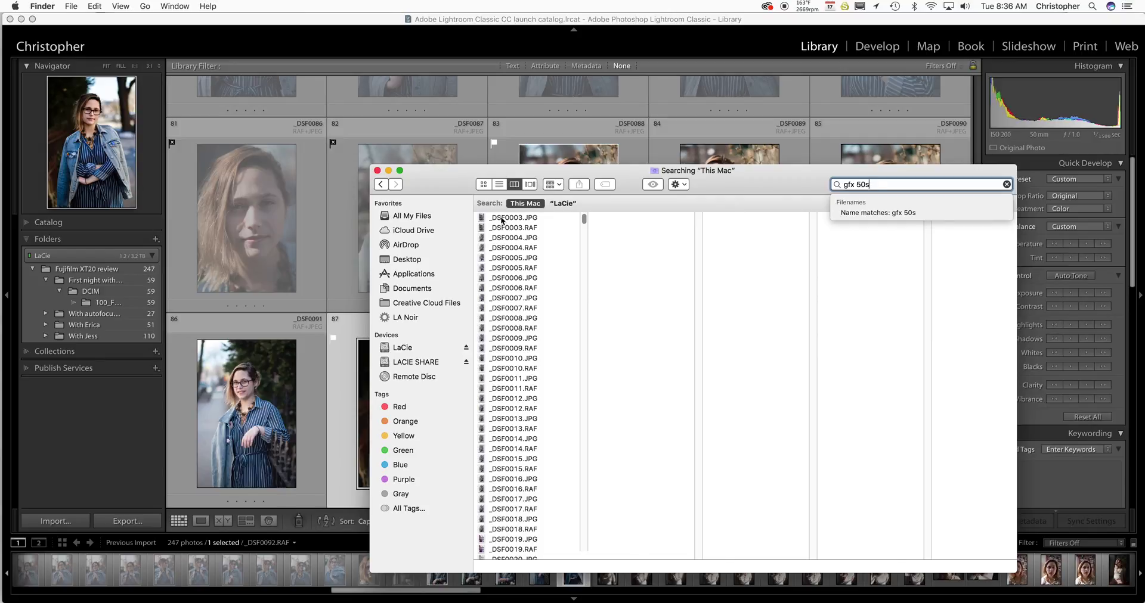
Reveal _DSF0003.JPG in its enclosing folder, trace its parent folders on the LaCie drive, and close both Finder windows.
{"action": "left_click", "coordinate": [502, 219]}
{"action": "right_click", "coordinate": [501, 219]}
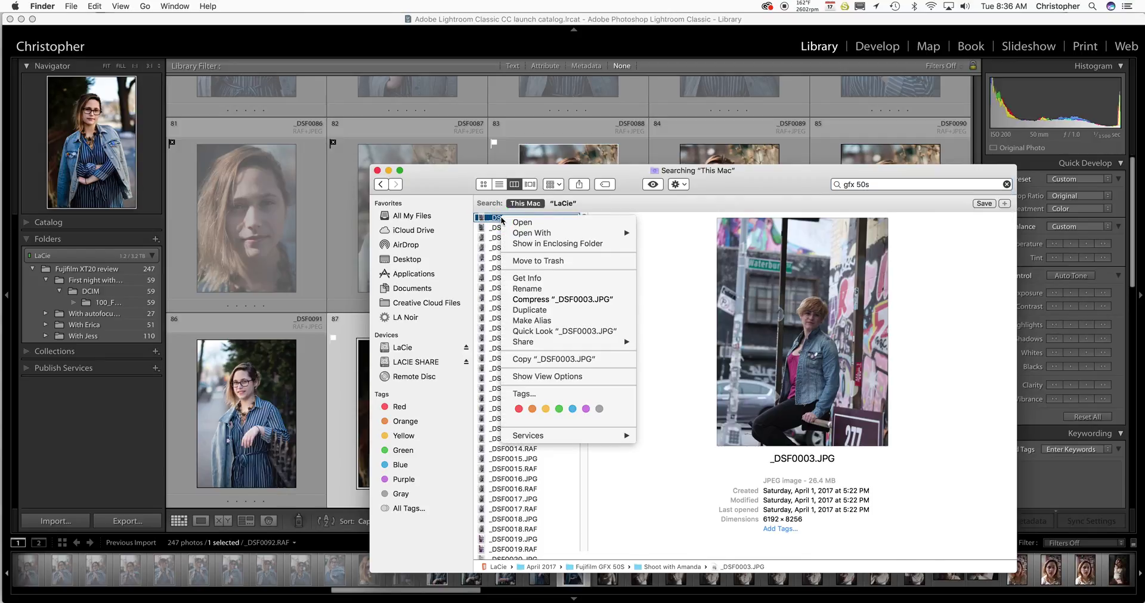
{"action": "left_click", "coordinate": [534, 243]}
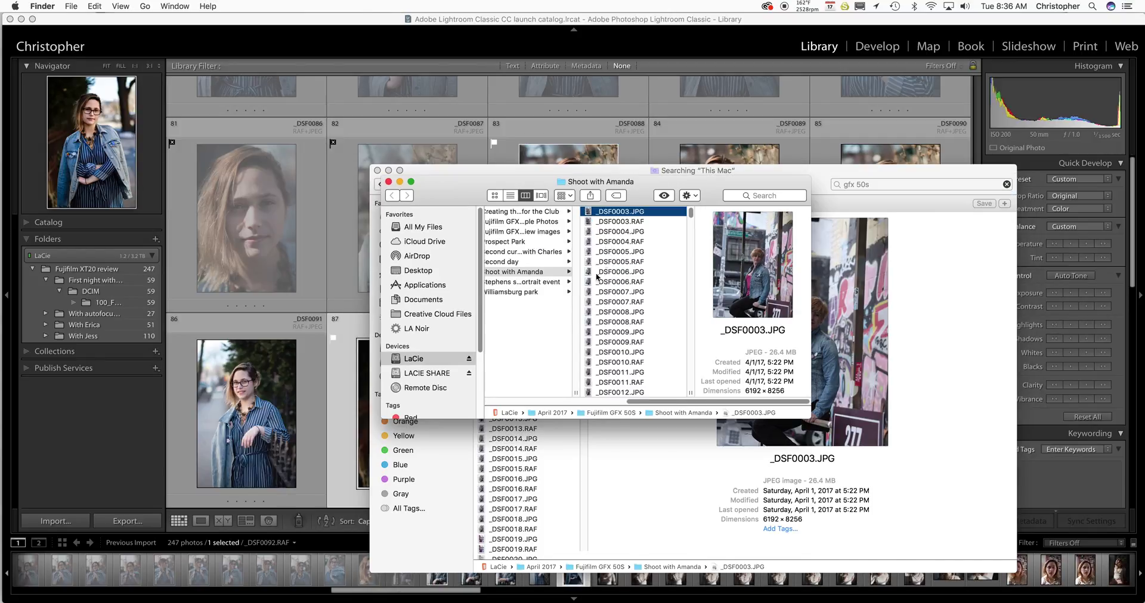
{"action": "left_click_drag", "start_coordinate": [642, 400], "coordinate": [502, 392]}
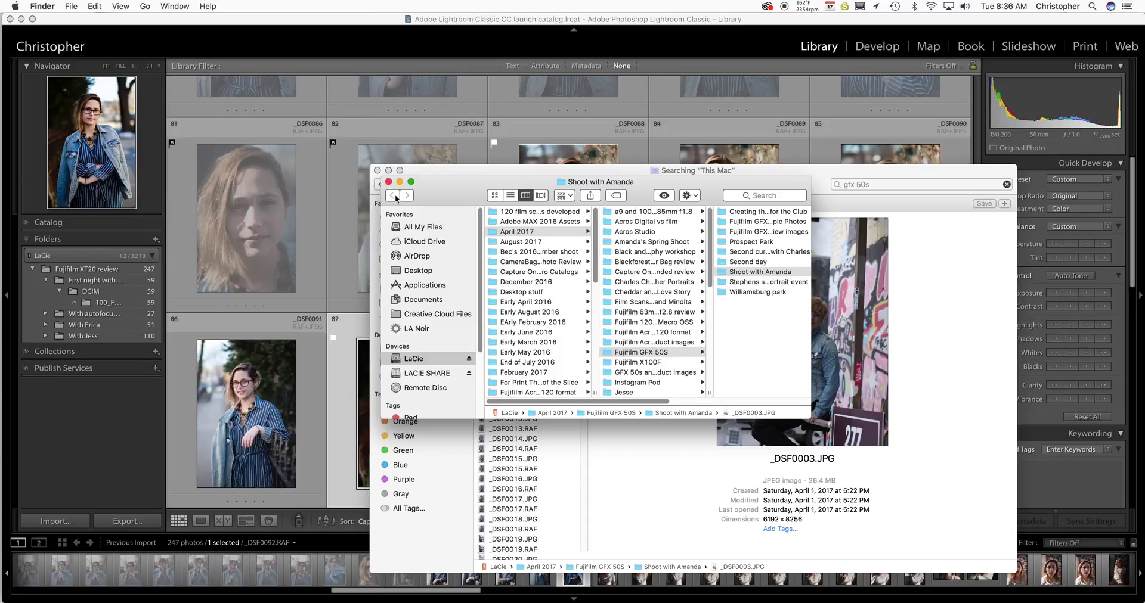
{"action": "left_click", "coordinate": [388, 181]}
{"action": "left_click", "coordinate": [377, 171]}
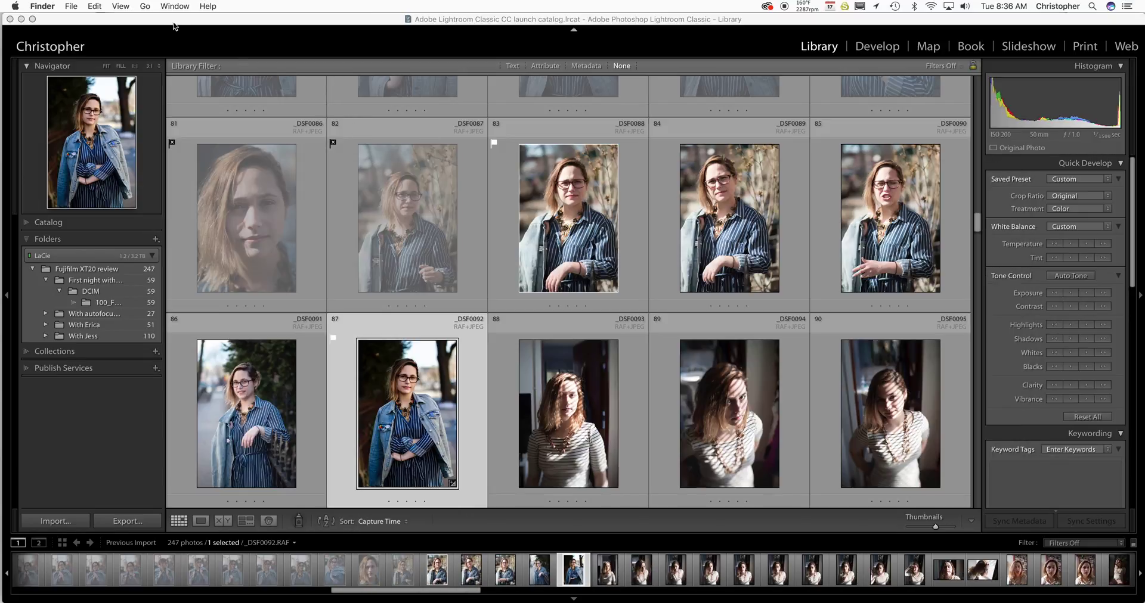
{"action": "left_click", "coordinate": [70, 6]}
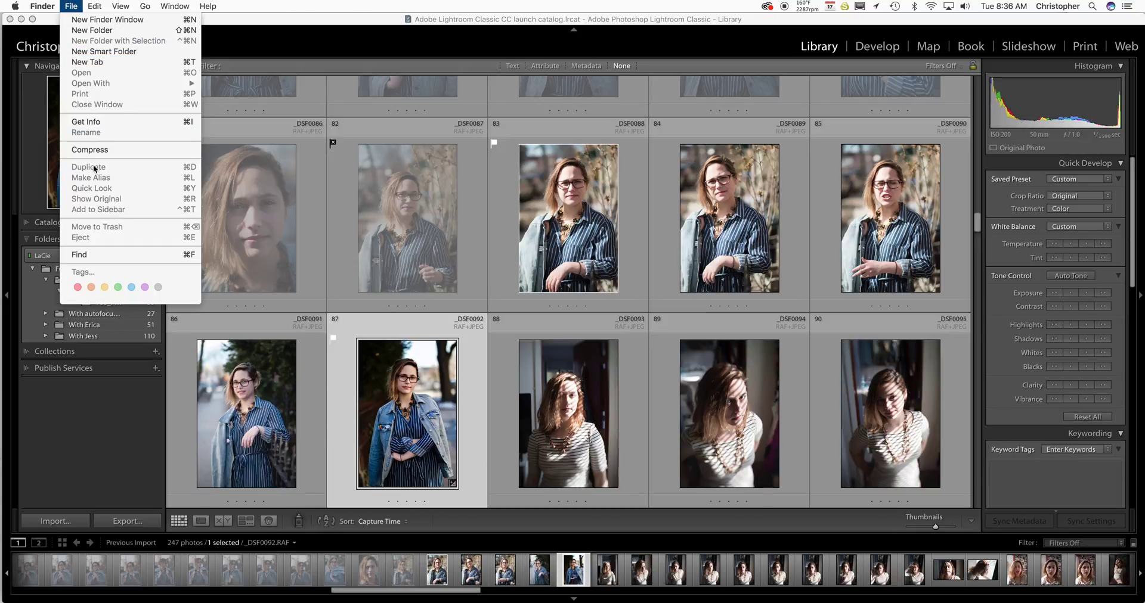
{"action": "left_click", "coordinate": [207, 22]}
{"action": "left_click", "coordinate": [207, 23]}
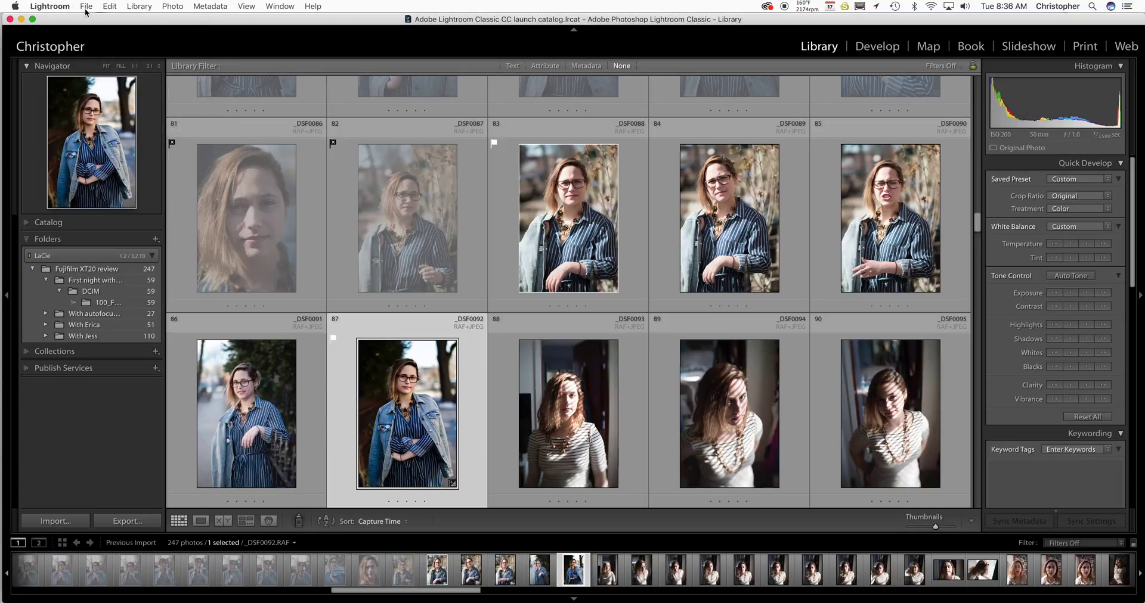
{"action": "left_click", "coordinate": [87, 8]}
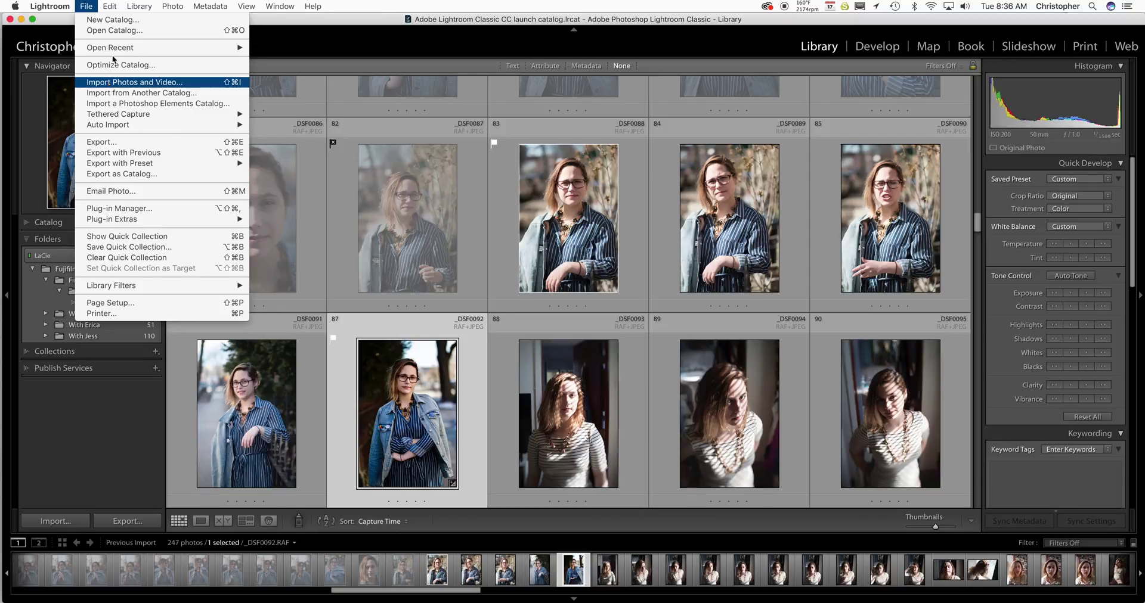
{"action": "left_click", "coordinate": [71, 523]}
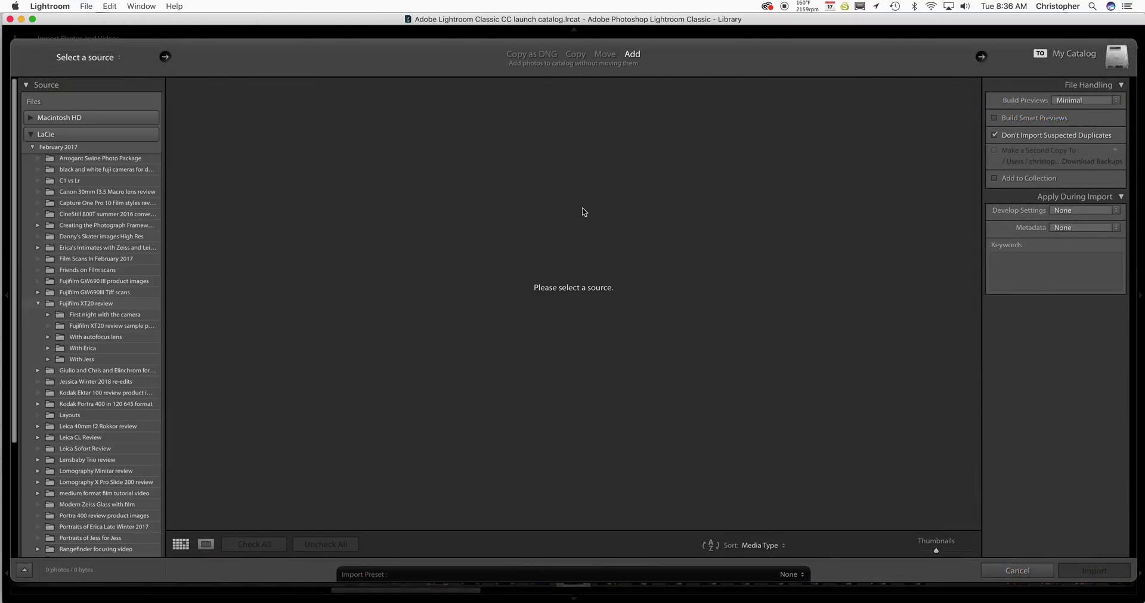
{"action": "left_click", "coordinate": [993, 567]}
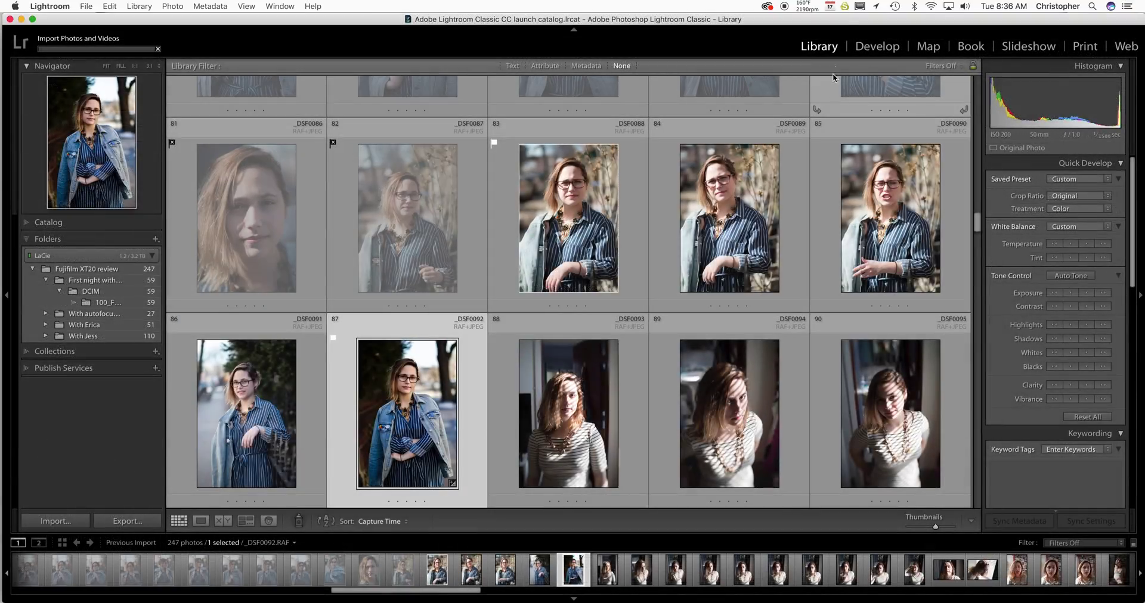
{"action": "left_click", "coordinate": [874, 48]}
{"action": "left_click", "coordinate": [831, 50]}
Start a photo import in Lightroom with the Fujifilm GFX 50S folder inside April 2017 on LaCie as the source.
{"action": "left_click", "coordinate": [56, 521]}
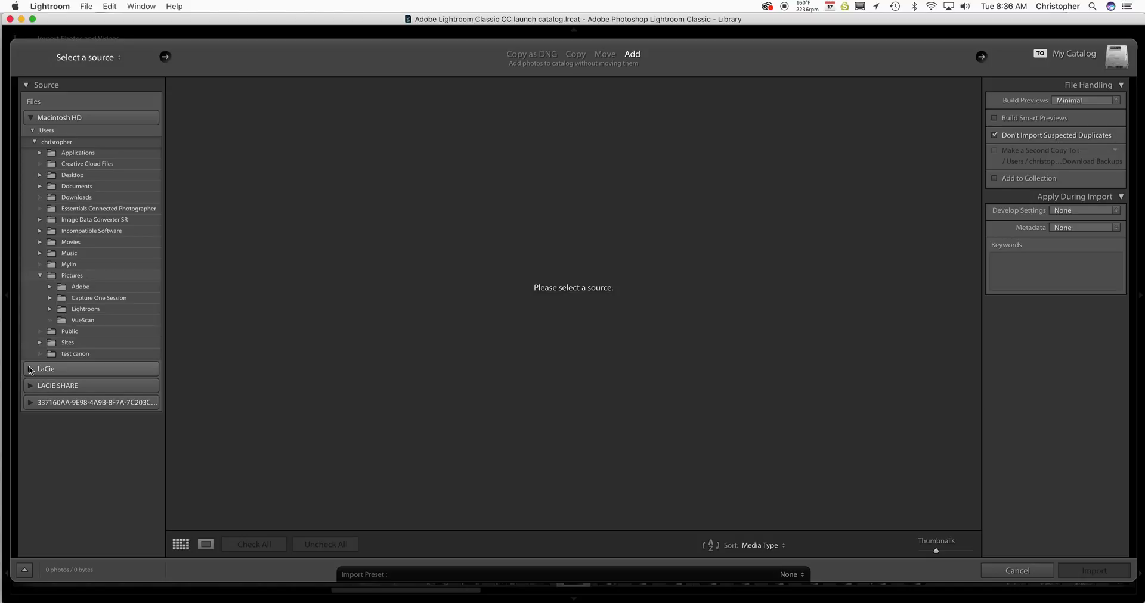
{"action": "left_click", "coordinate": [83, 369]}
{"action": "scroll", "coordinate": [97, 382], "scroll_direction": "down", "scroll_amount": 1}
{"action": "scroll", "coordinate": [98, 382], "scroll_direction": "down", "scroll_amount": 4}
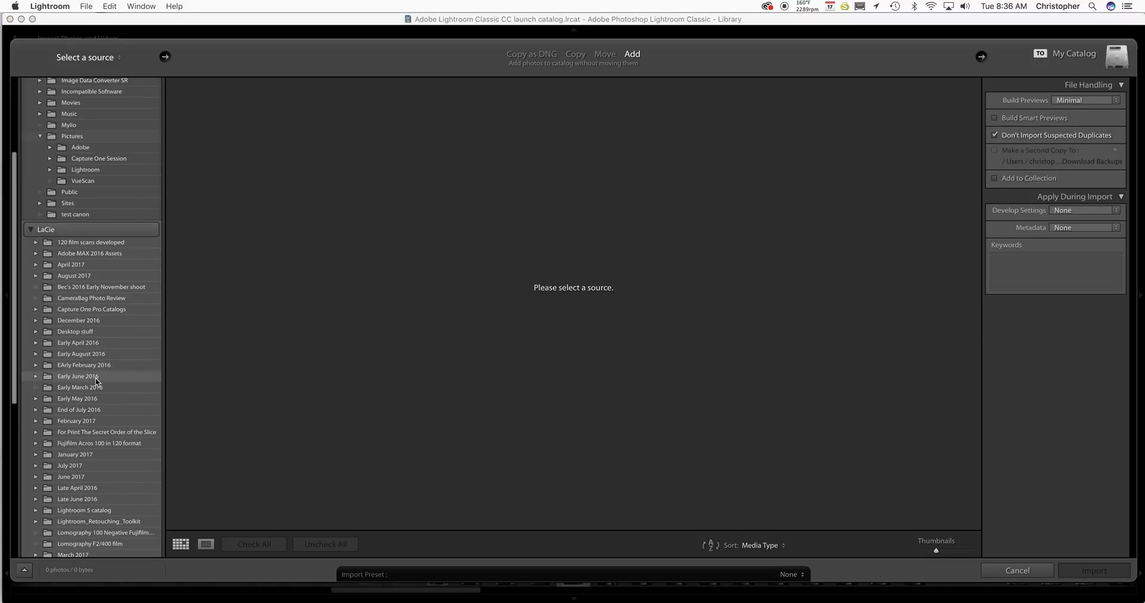
{"action": "scroll", "coordinate": [96, 382], "scroll_direction": "down", "scroll_amount": 1}
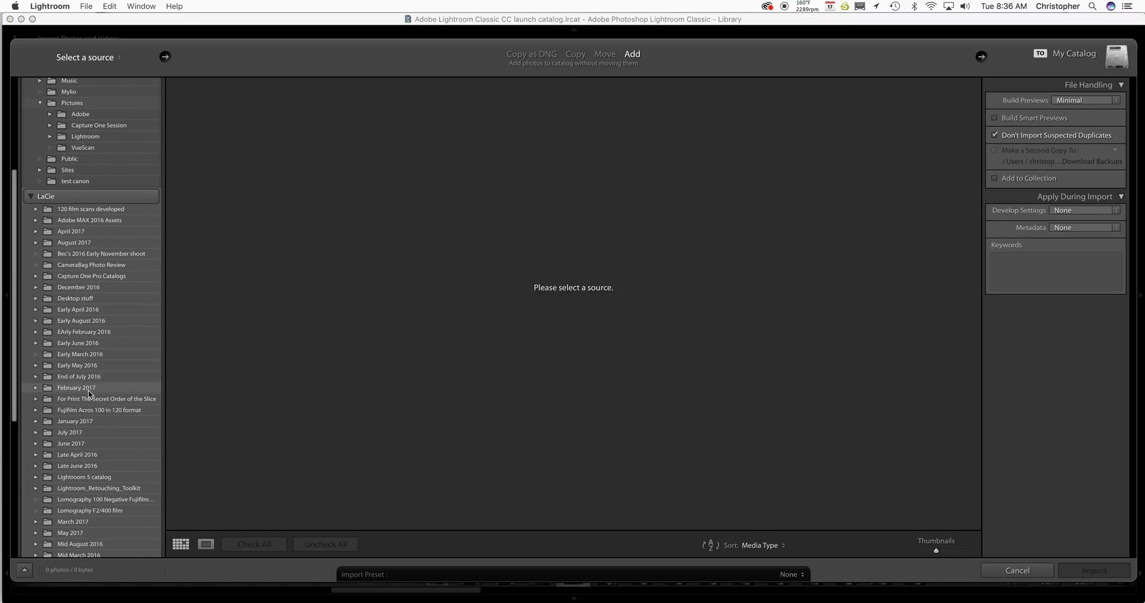
{"action": "scroll", "coordinate": [93, 397], "scroll_direction": "down", "scroll_amount": 2}
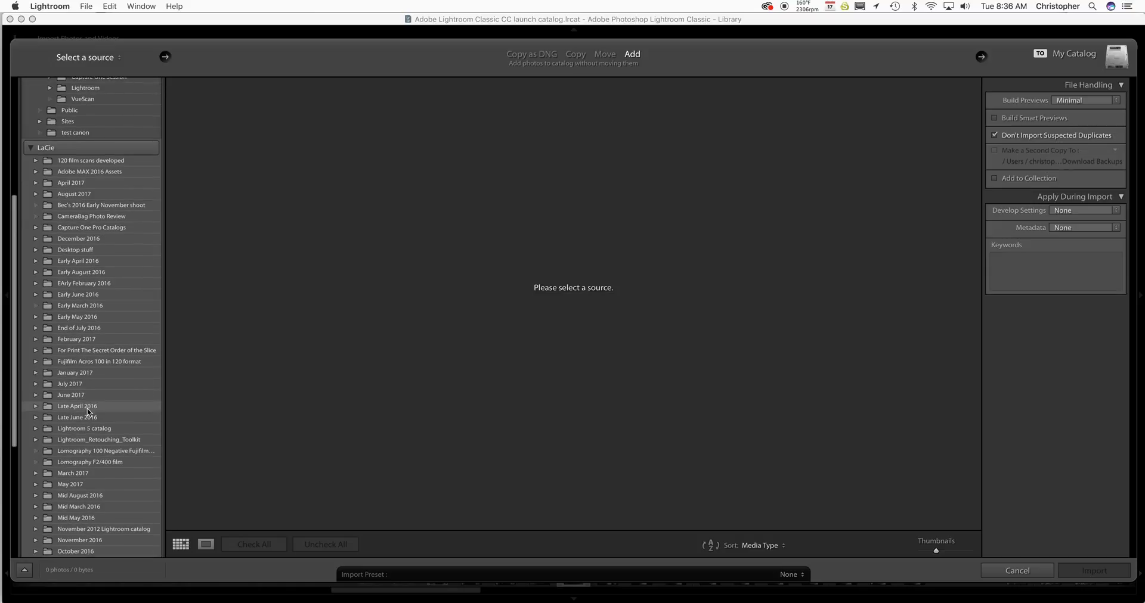
{"action": "scroll", "coordinate": [93, 406], "scroll_direction": "down", "scroll_amount": 2}
{"action": "scroll", "coordinate": [99, 281], "scroll_direction": "up", "scroll_amount": 3}
{"action": "scroll", "coordinate": [100, 282], "scroll_direction": "up", "scroll_amount": 1}
{"action": "left_click", "coordinate": [36, 216]}
{"action": "scroll", "coordinate": [128, 263], "scroll_direction": "down", "scroll_amount": 1}
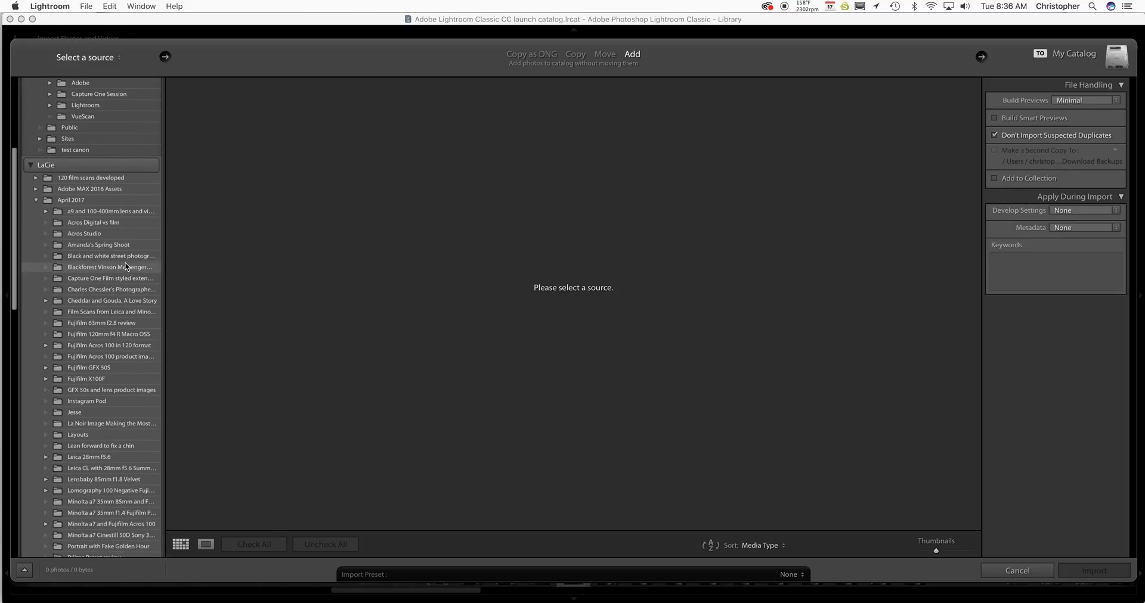
{"action": "left_click", "coordinate": [113, 367]}
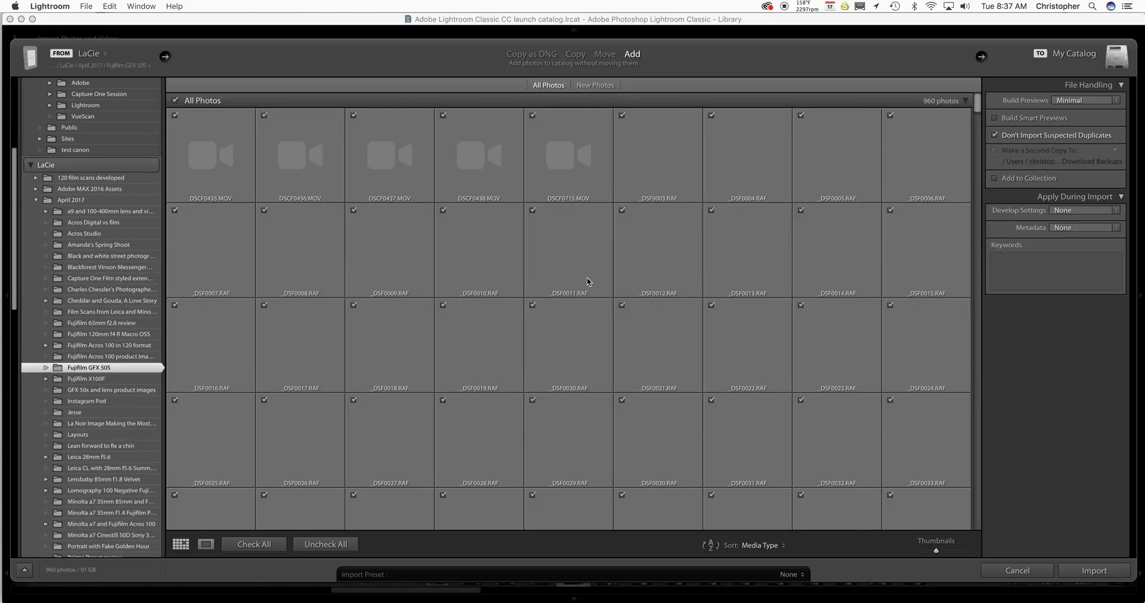
Uncheck all photos in the import preview and sort them by File Type.
{"action": "left_click_drag", "start_coordinate": [978, 112], "coordinate": [964, 479]}
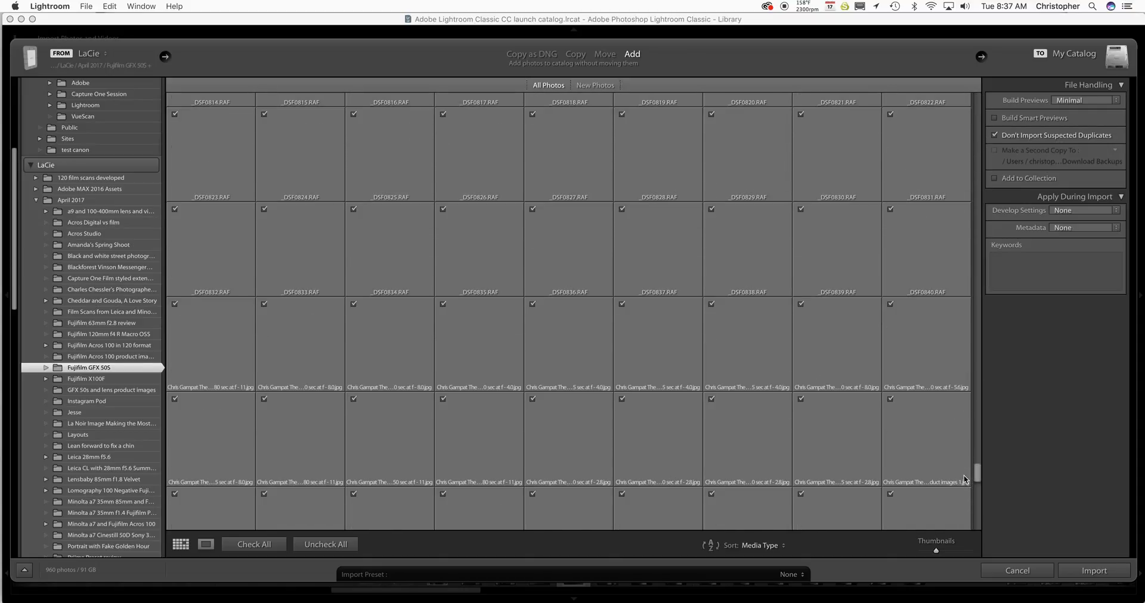
{"action": "left_click", "coordinate": [325, 545]}
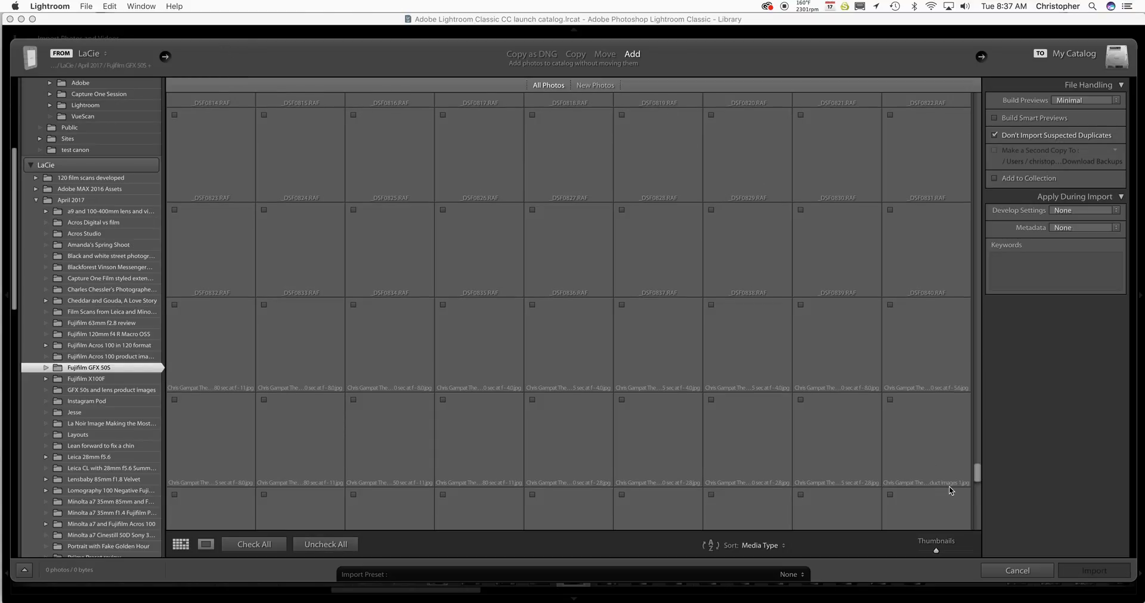
{"action": "left_click_drag", "start_coordinate": [977, 476], "coordinate": [963, 18]}
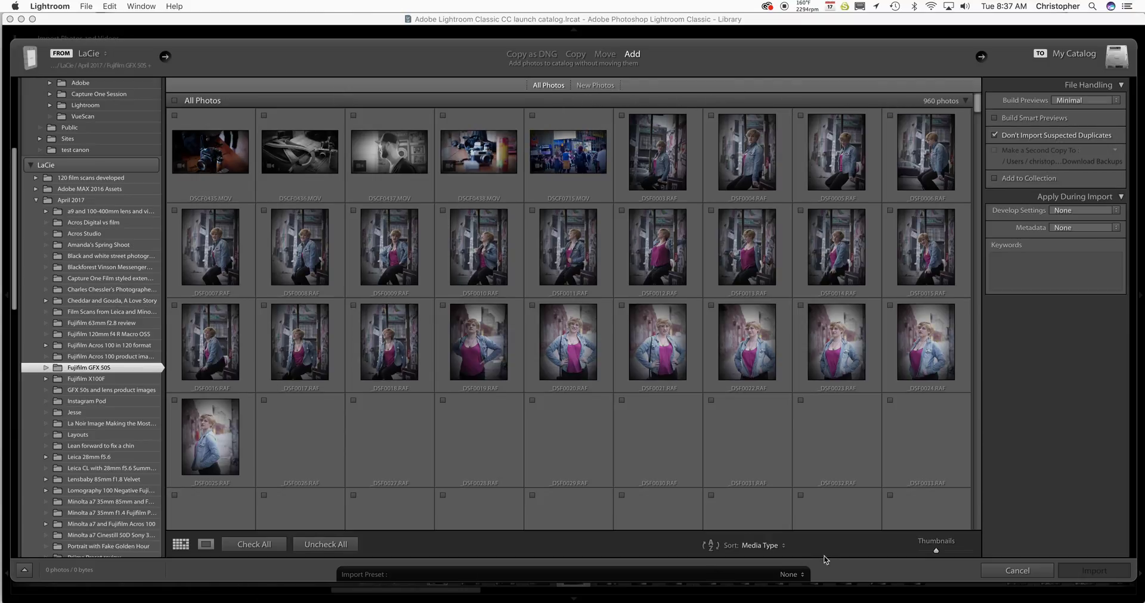
{"action": "left_click", "coordinate": [773, 546]}
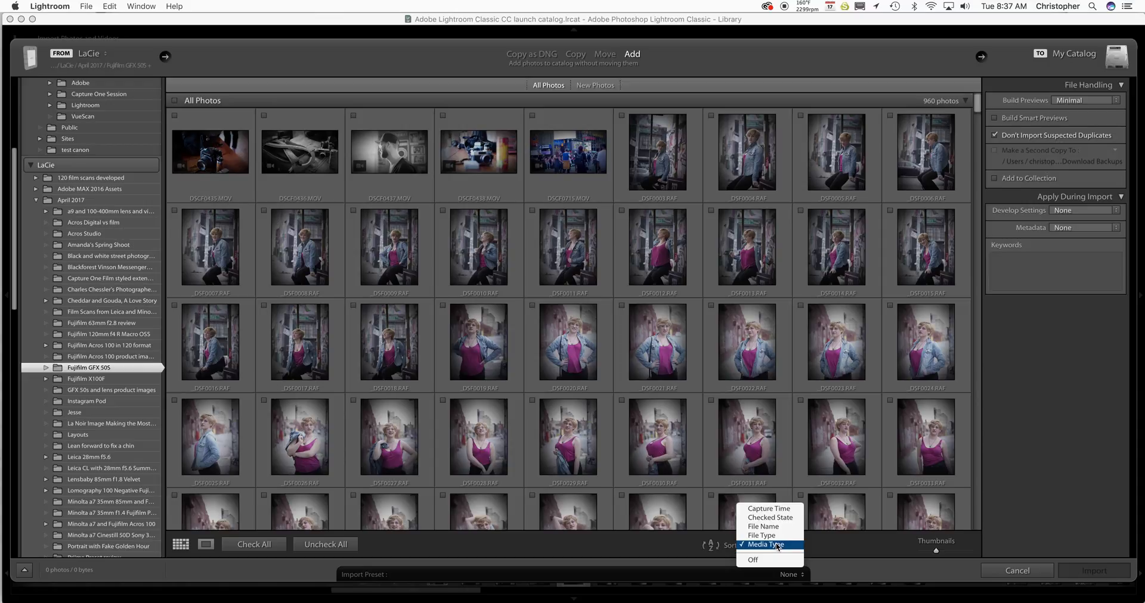
{"action": "left_click", "coordinate": [775, 535]}
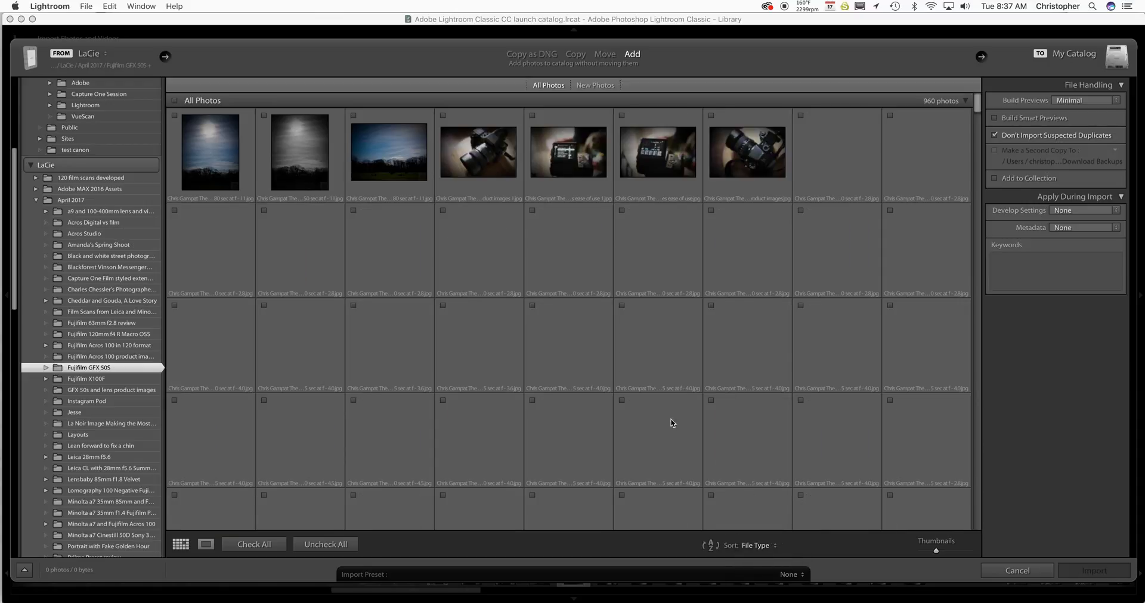
Check all the RAF raw files for import, leaving out the JPG and MOV files, and import them into the catalog.
{"action": "left_click_drag", "start_coordinate": [978, 105], "coordinate": [976, 153]}
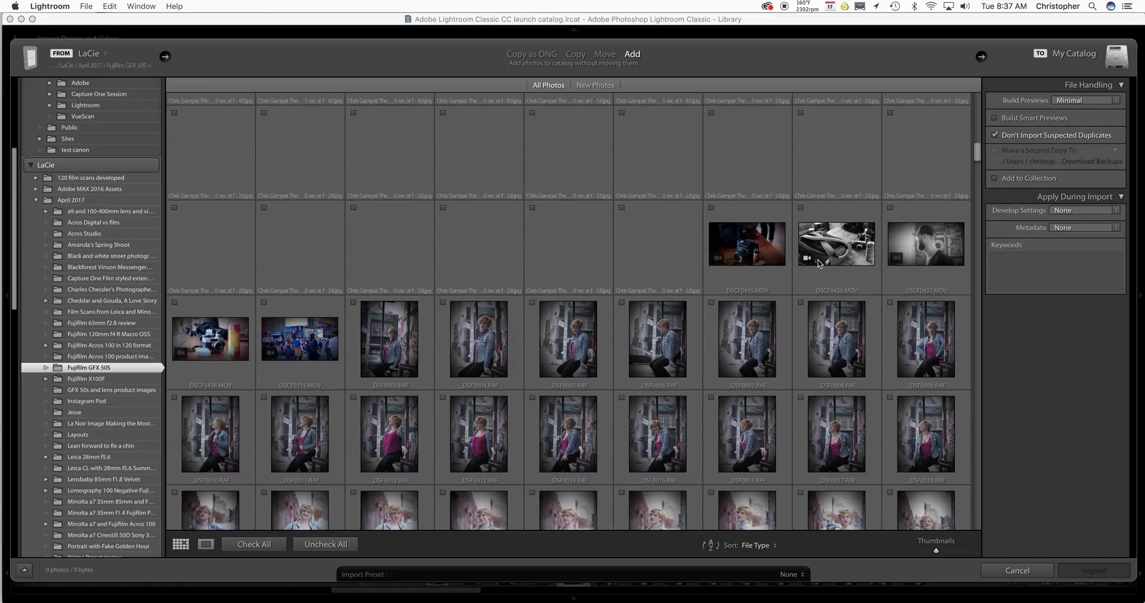
{"action": "left_click", "coordinate": [976, 227]}
{"action": "scroll", "coordinate": [976, 226], "scroll_direction": "down", "scroll_amount": 3}
{"action": "left_click_drag", "start_coordinate": [976, 226], "coordinate": [976, 551]}
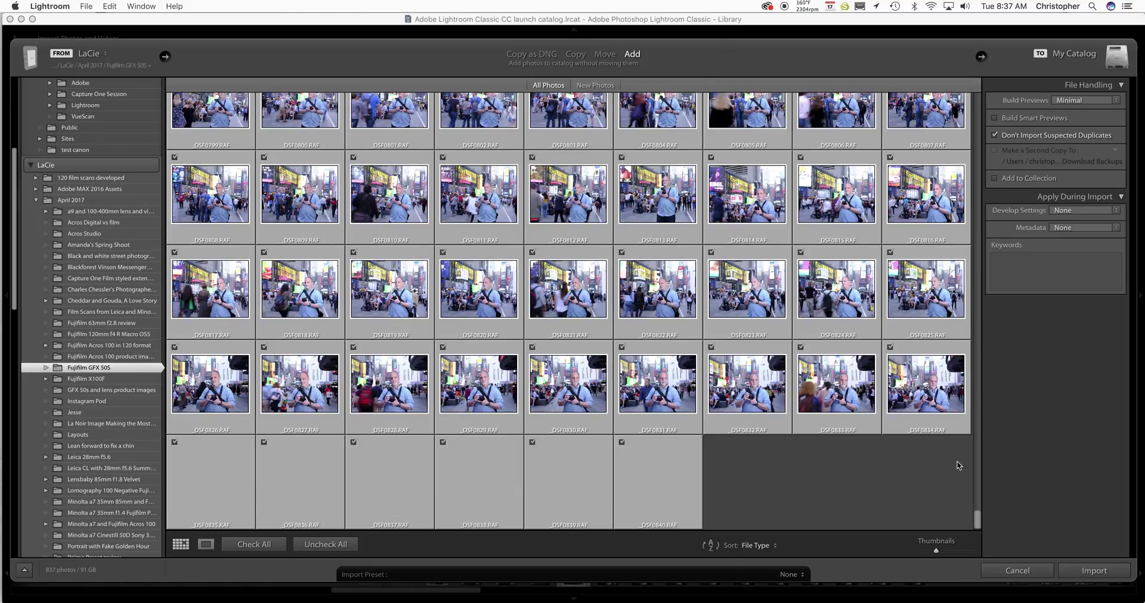
{"action": "left_click", "coordinate": [1094, 571]}
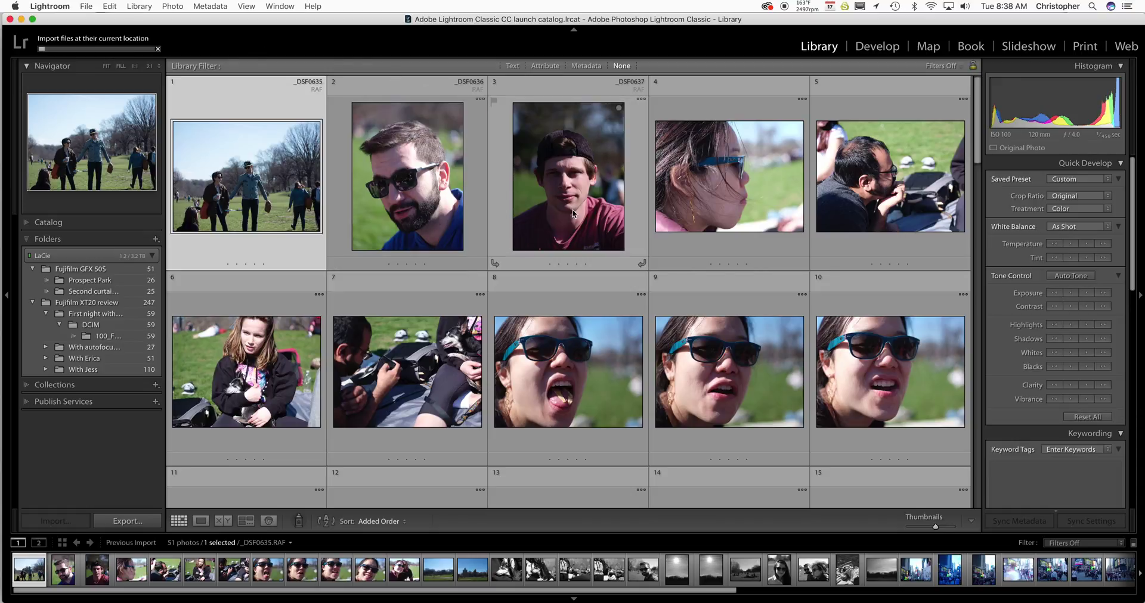
Browse the newly imported photos in the Library grid to check how quickly their previews load, and return to the first photo.
{"action": "scroll", "coordinate": [595, 223], "scroll_direction": "down", "scroll_amount": 2}
{"action": "scroll", "coordinate": [595, 223], "scroll_direction": "down", "scroll_amount": 10}
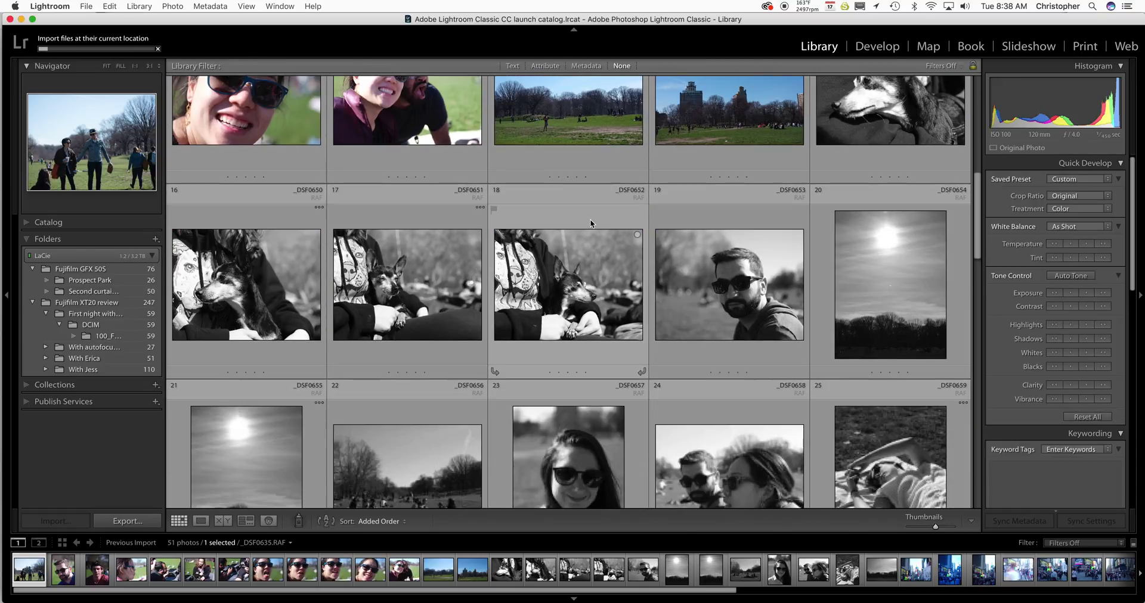
{"action": "scroll", "coordinate": [590, 224], "scroll_direction": "down", "scroll_amount": 4}
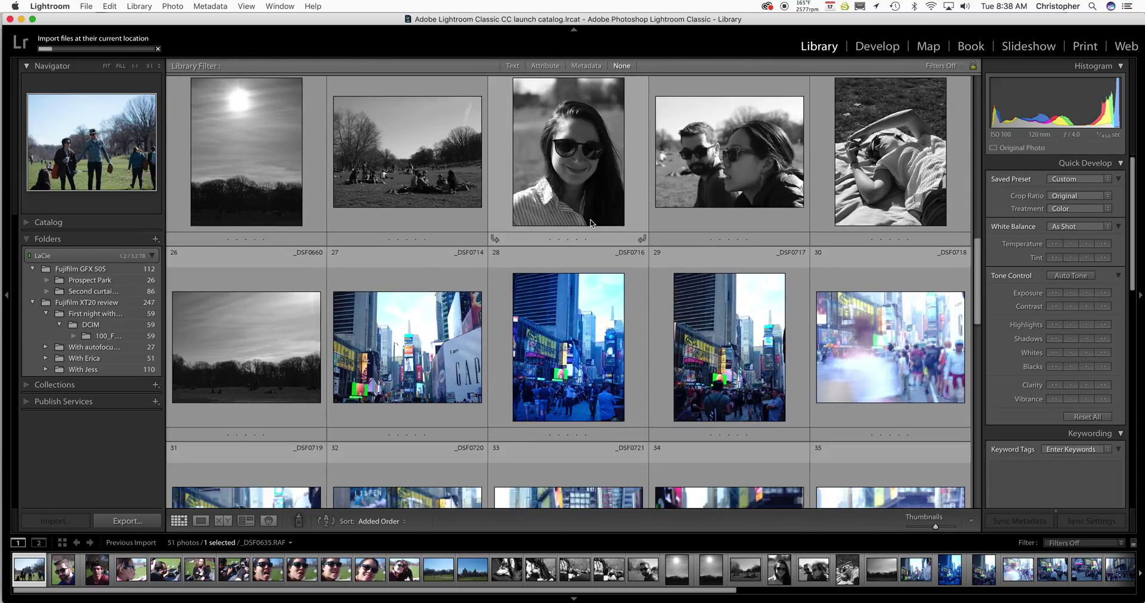
{"action": "scroll", "coordinate": [590, 223], "scroll_direction": "down", "scroll_amount": 8}
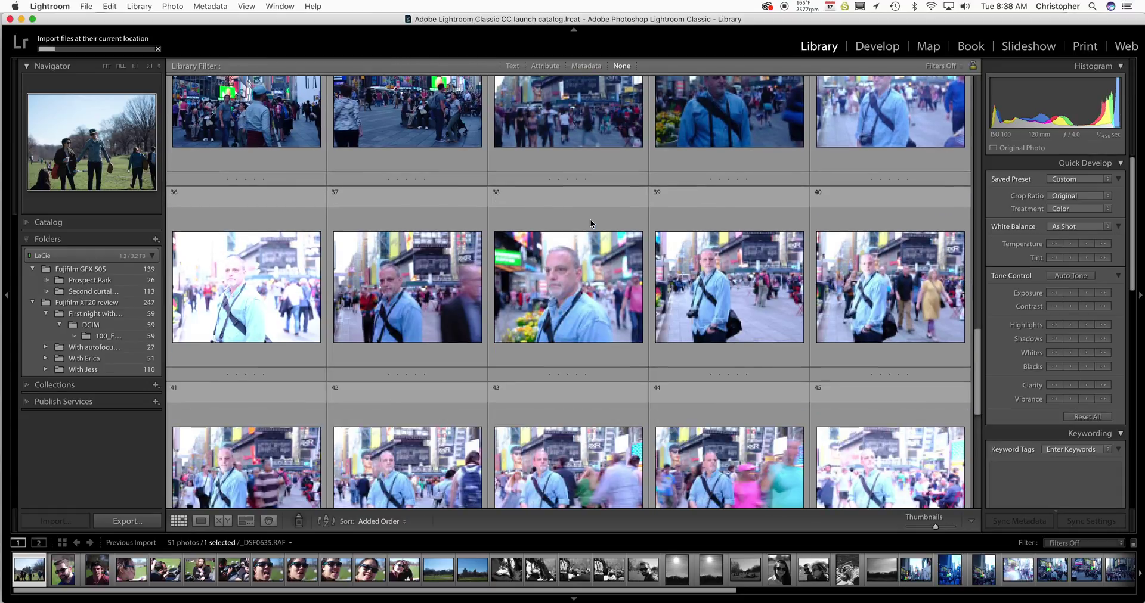
{"action": "scroll", "coordinate": [590, 224], "scroll_direction": "down", "scroll_amount": 12}
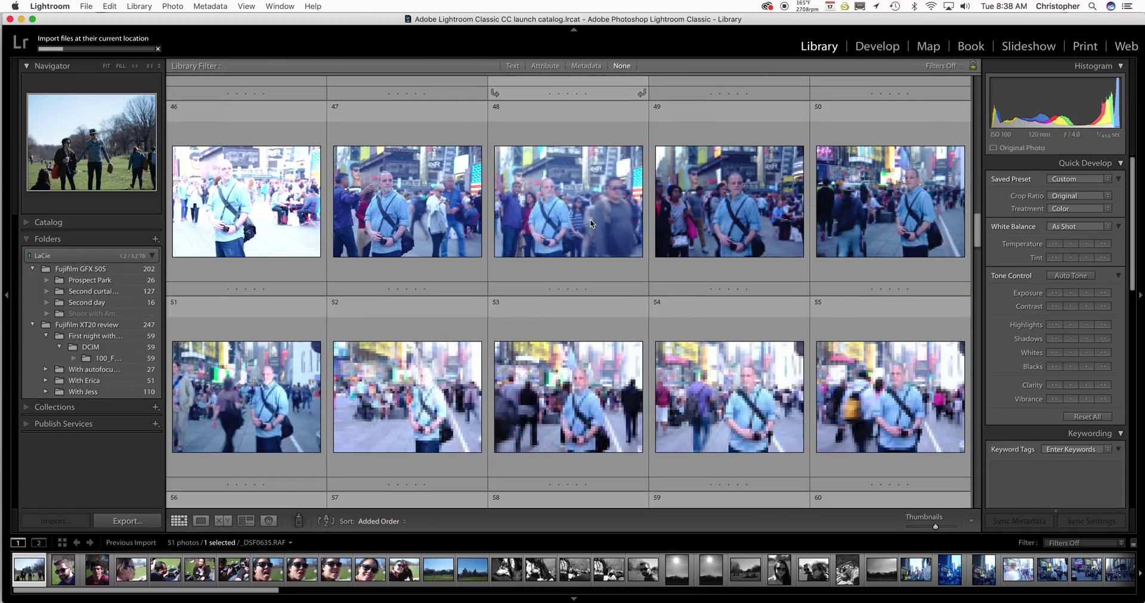
{"action": "scroll", "coordinate": [590, 224], "scroll_direction": "down", "scroll_amount": 12}
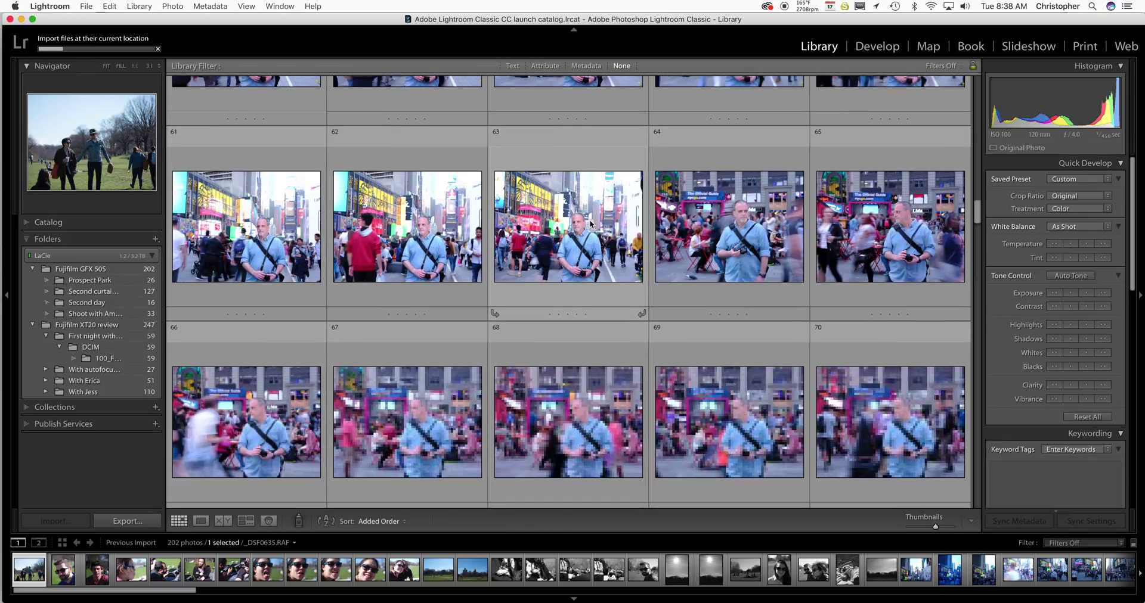
{"action": "scroll", "coordinate": [590, 223], "scroll_direction": "down", "scroll_amount": 12}
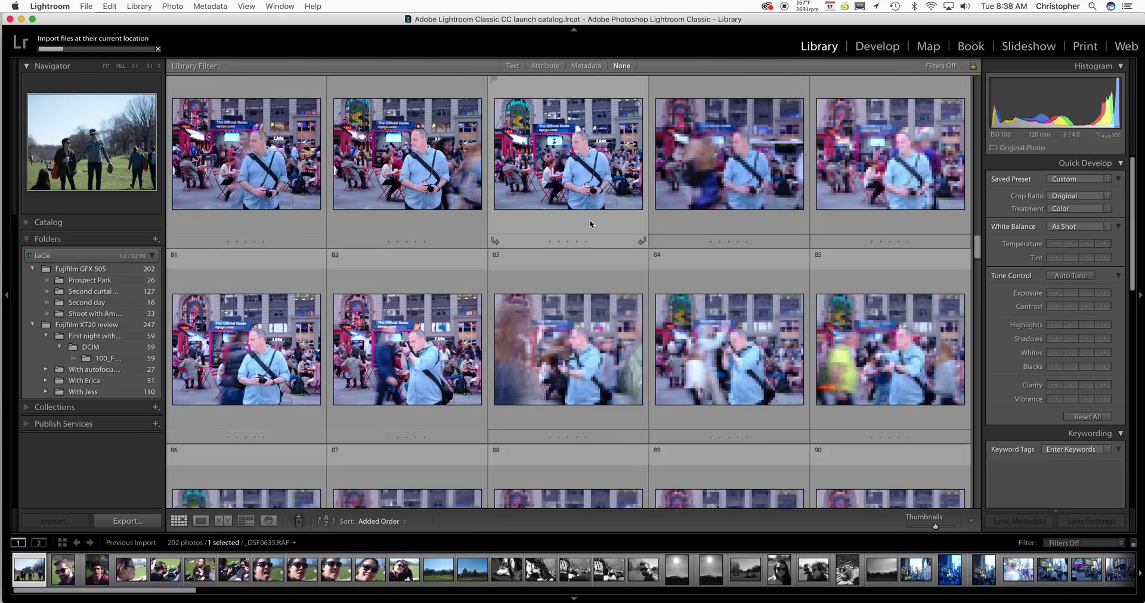
{"action": "scroll", "coordinate": [589, 219], "scroll_direction": "down", "scroll_amount": 10}
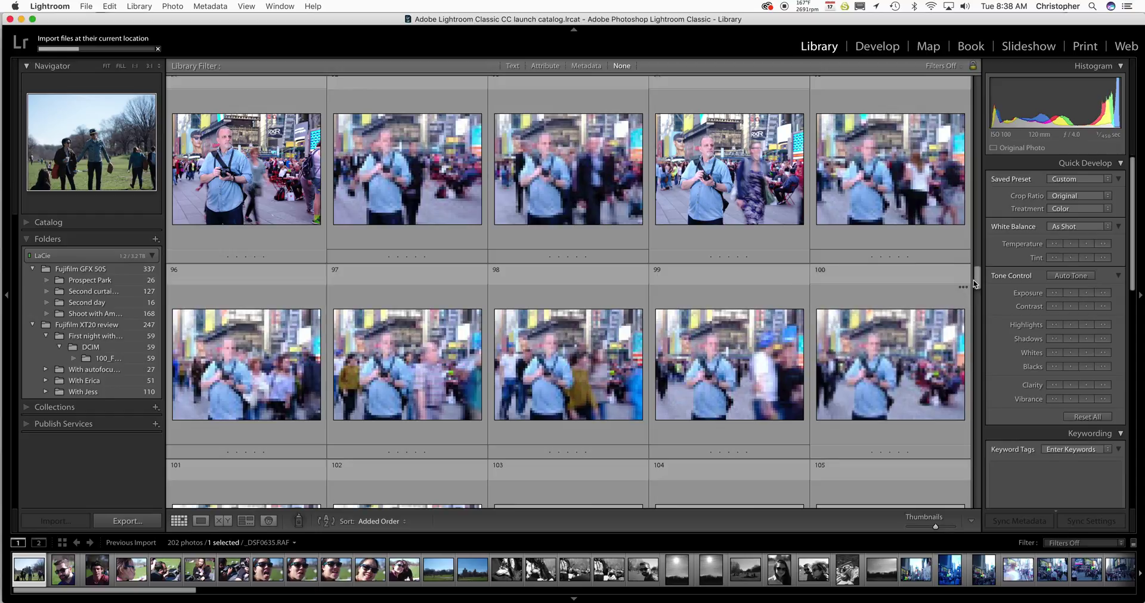
{"action": "left_click_drag", "start_coordinate": [975, 284], "coordinate": [975, 66]}
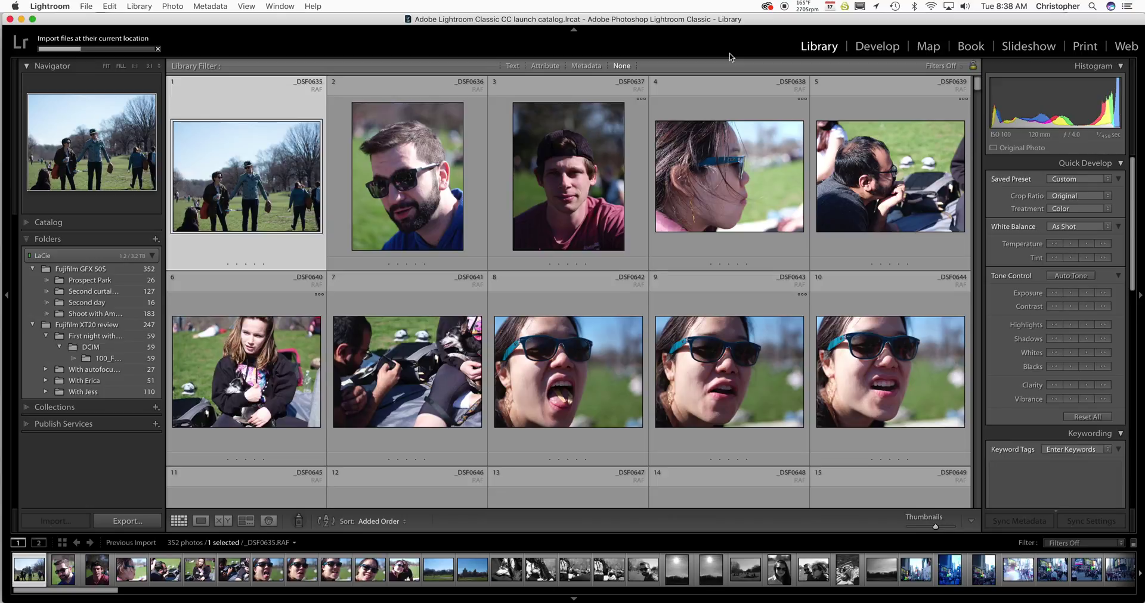
Switch to the announcement PDF in Preview and read the improvements listed under "What's new in Lightroom Classic CC?".
{"action": "key", "text": "super+Tab"}
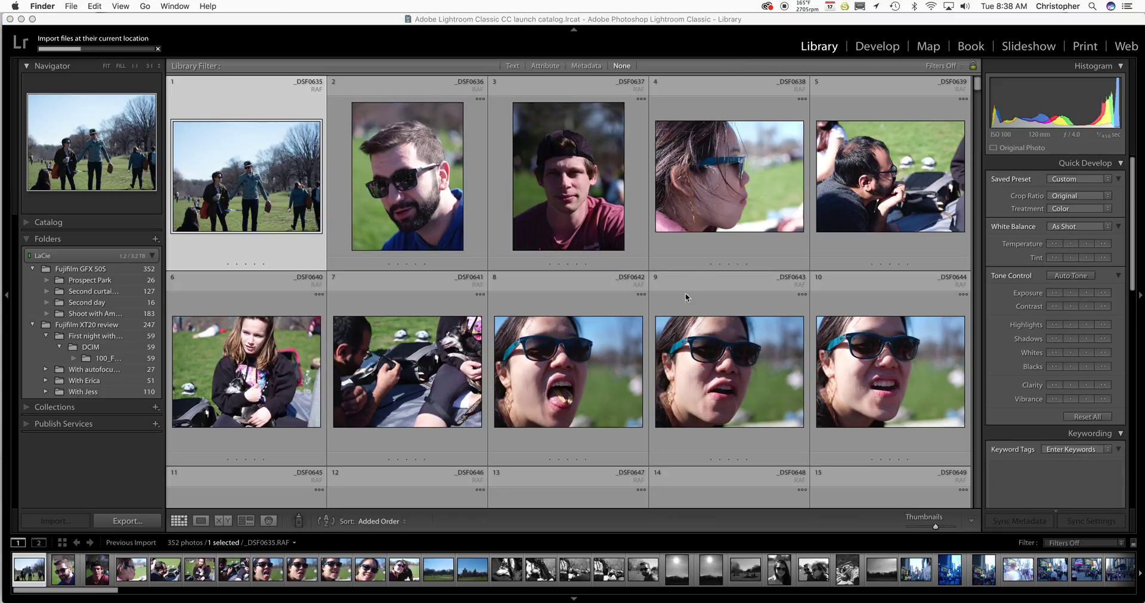
{"action": "key", "text": "ctrl+Up"}
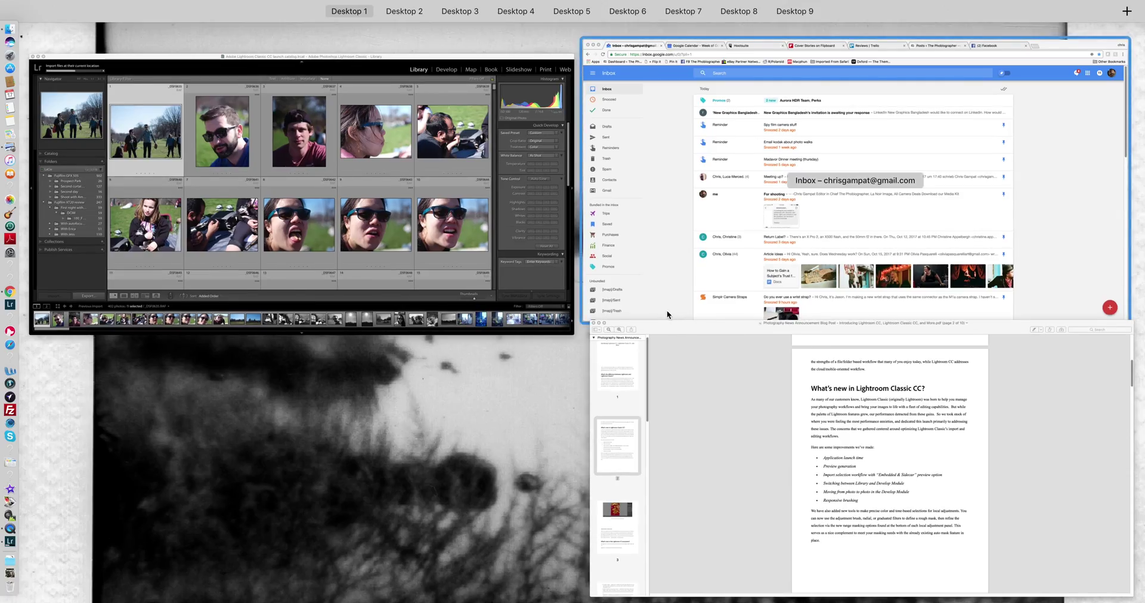
{"action": "left_click", "coordinate": [735, 383]}
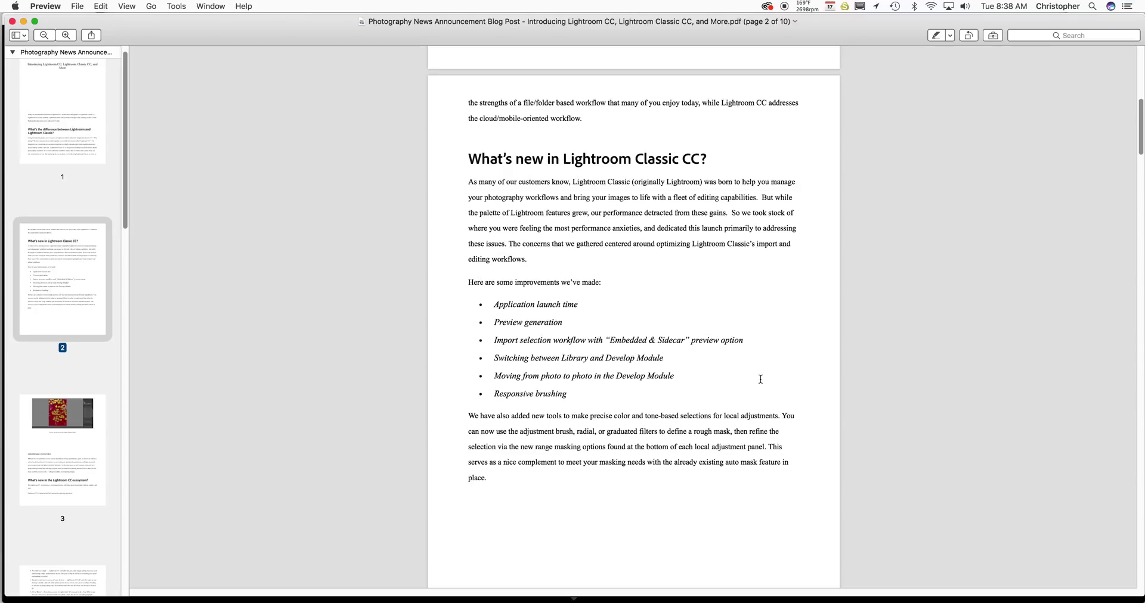
{"action": "key", "text": "super+Tab"}
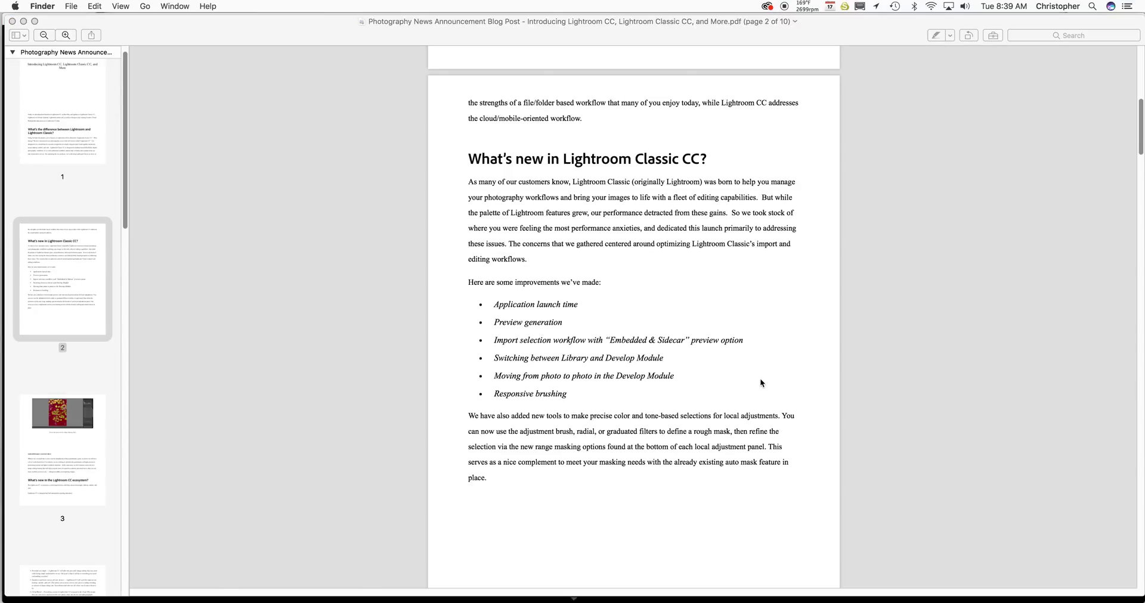
Switch back to Lightroom and browse the Library grid to check how quickly the previews of the imported photos load.
{"action": "key", "text": "ctrl+Up"}
{"action": "left_click", "coordinate": [500, 235]}
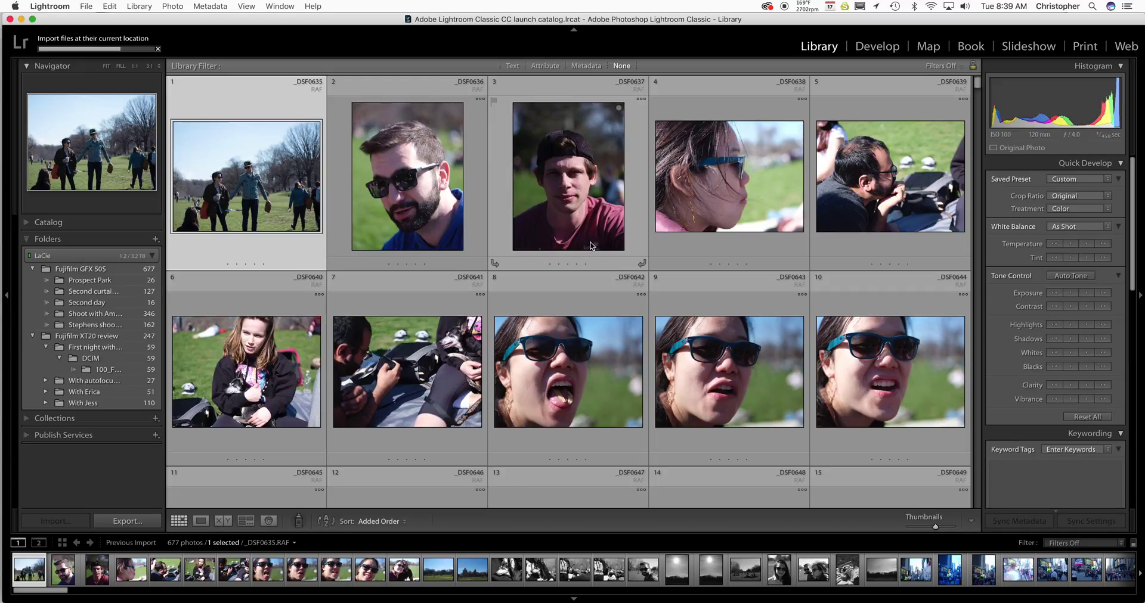
{"action": "scroll", "coordinate": [599, 250], "scroll_direction": "down", "scroll_amount": 6}
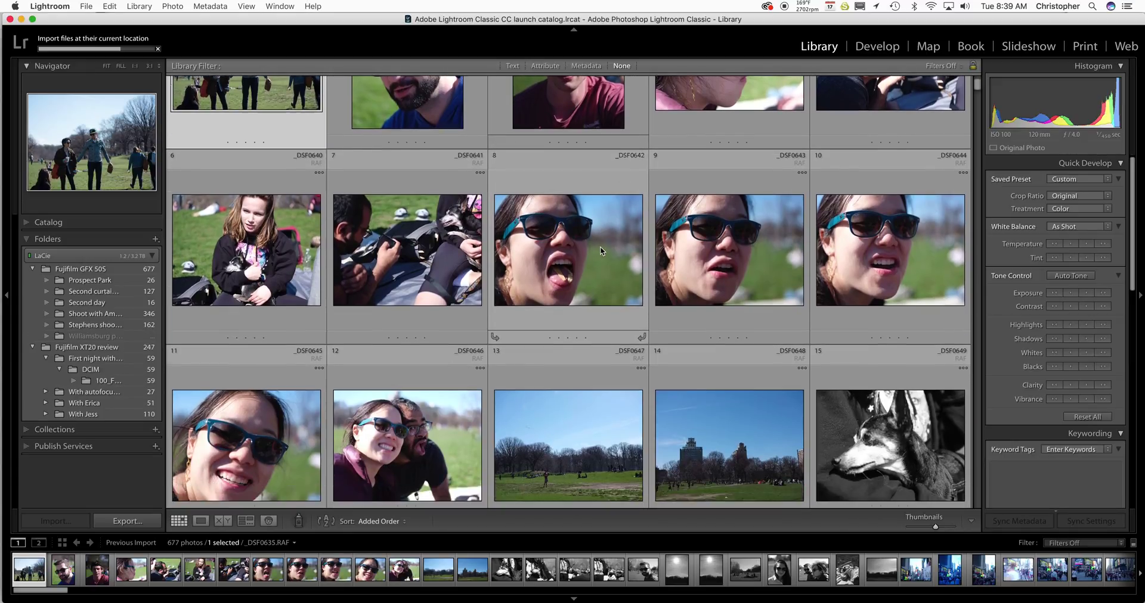
{"action": "scroll", "coordinate": [601, 251], "scroll_direction": "down", "scroll_amount": 5}
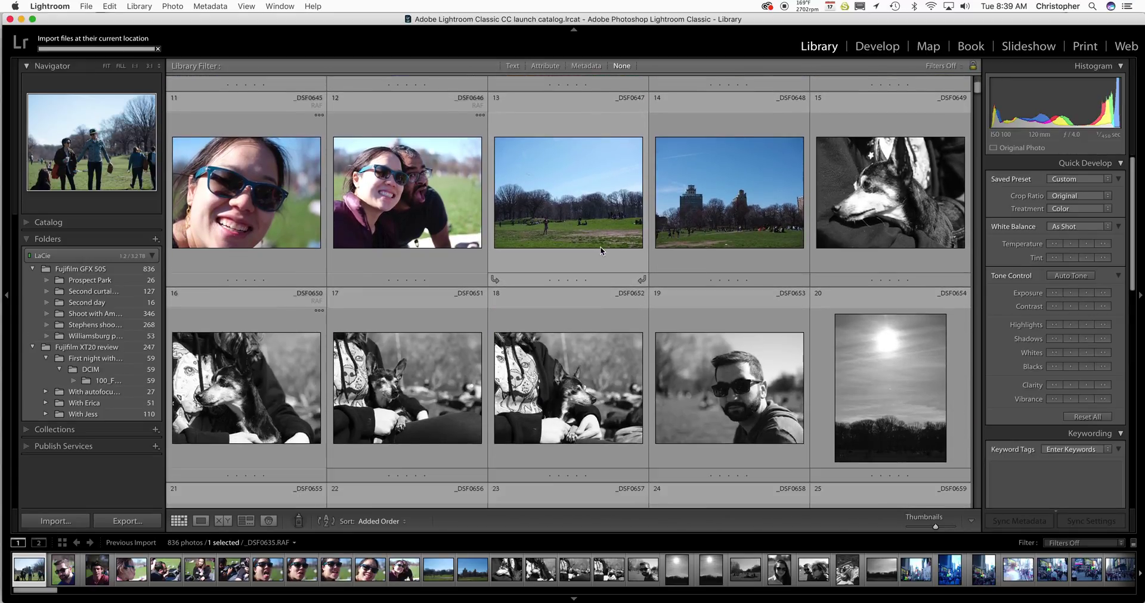
{"action": "scroll", "coordinate": [600, 247], "scroll_direction": "down", "scroll_amount": 3}
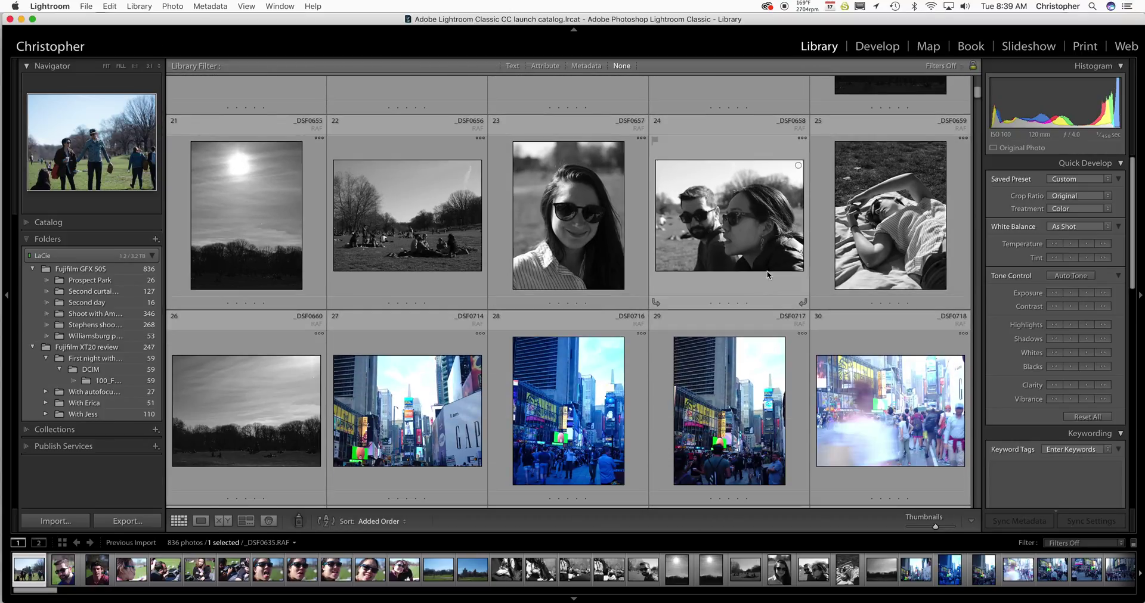
{"action": "scroll", "coordinate": [765, 270], "scroll_direction": "down", "scroll_amount": 10}
{"action": "scroll", "coordinate": [763, 269], "scroll_direction": "down", "scroll_amount": 4}
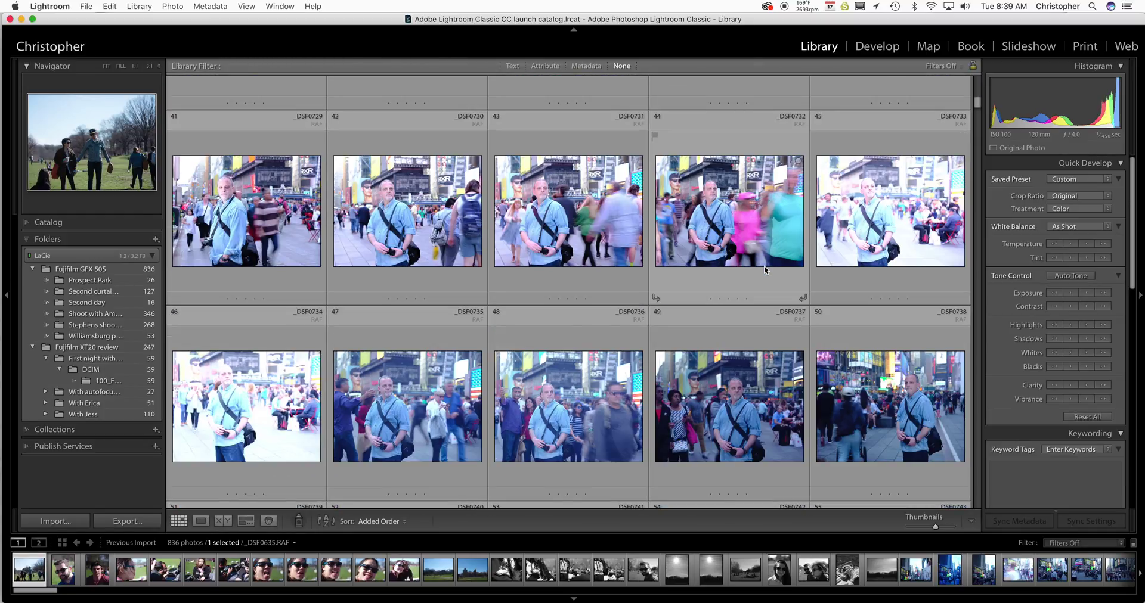
{"action": "scroll", "coordinate": [764, 266], "scroll_direction": "down", "scroll_amount": 6}
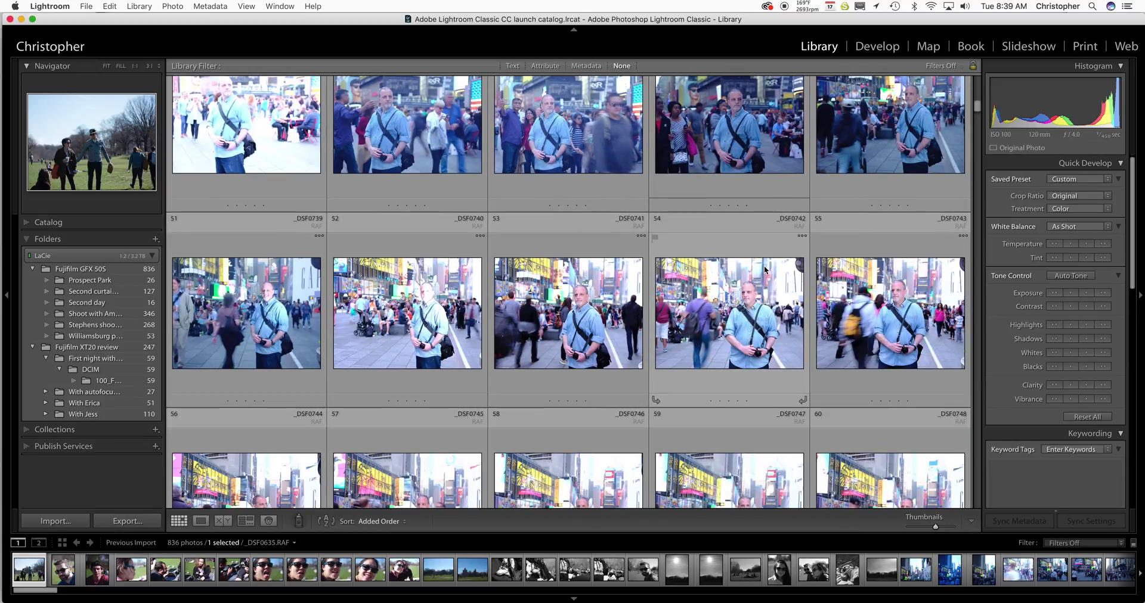
{"action": "scroll", "coordinate": [765, 270], "scroll_direction": "up", "scroll_amount": 3}
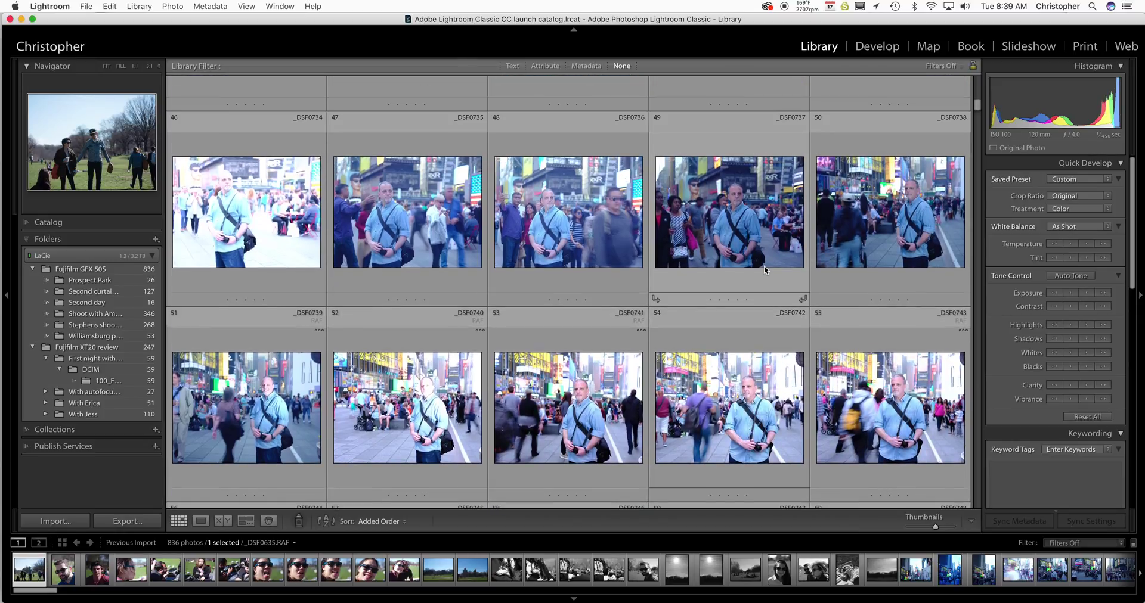
Open the photo _DSF0736.RAF in the Develop module, inspect the central man's face at 1:1, and return to the fitted view.
{"action": "left_click", "coordinate": [575, 188]}
{"action": "left_click", "coordinate": [870, 48]}
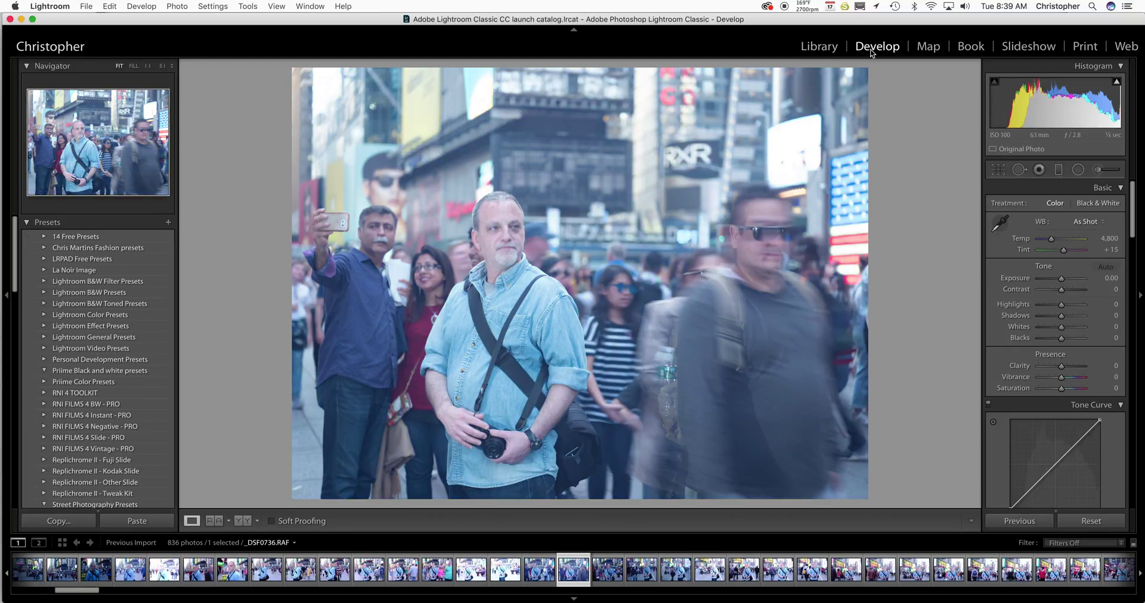
{"action": "left_click", "coordinate": [489, 230]}
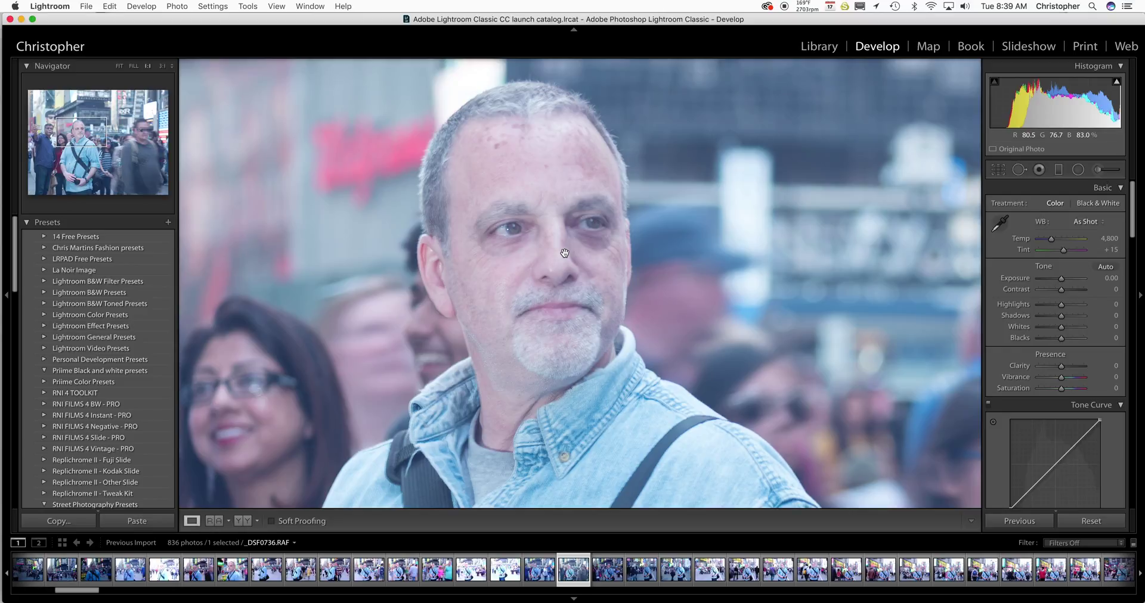
{"action": "left_click", "coordinate": [564, 252]}
Warm the photo's white balance by entering a Temp of 5500 and raising it further to about 6,600.
{"action": "mouse_move", "coordinate": [1133, 234]}
{"action": "left_mouse_down"}
{"action": "mouse_move", "coordinate": [1132, 441]}
{"action": "mouse_move", "coordinate": [1140, 214]}
{"action": "left_mouse_up"}
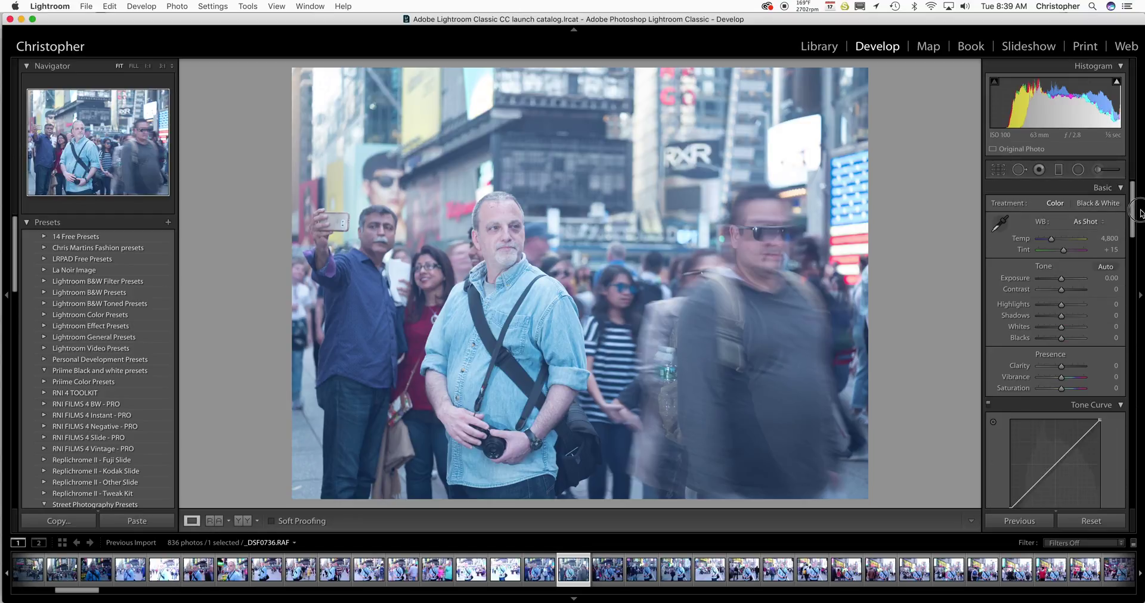
{"action": "left_click", "coordinate": [1110, 238]}
{"action": "type", "text": "5500"}
{"action": "key", "text": "Return"}
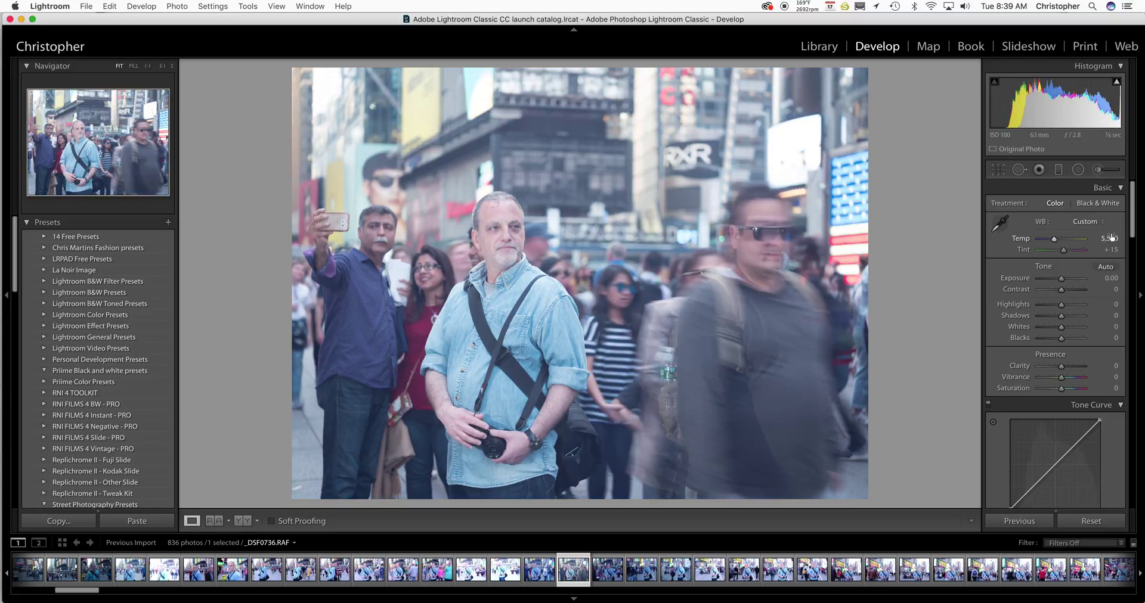
{"action": "left_click_drag", "start_coordinate": [1053, 239], "coordinate": [1060, 243]}
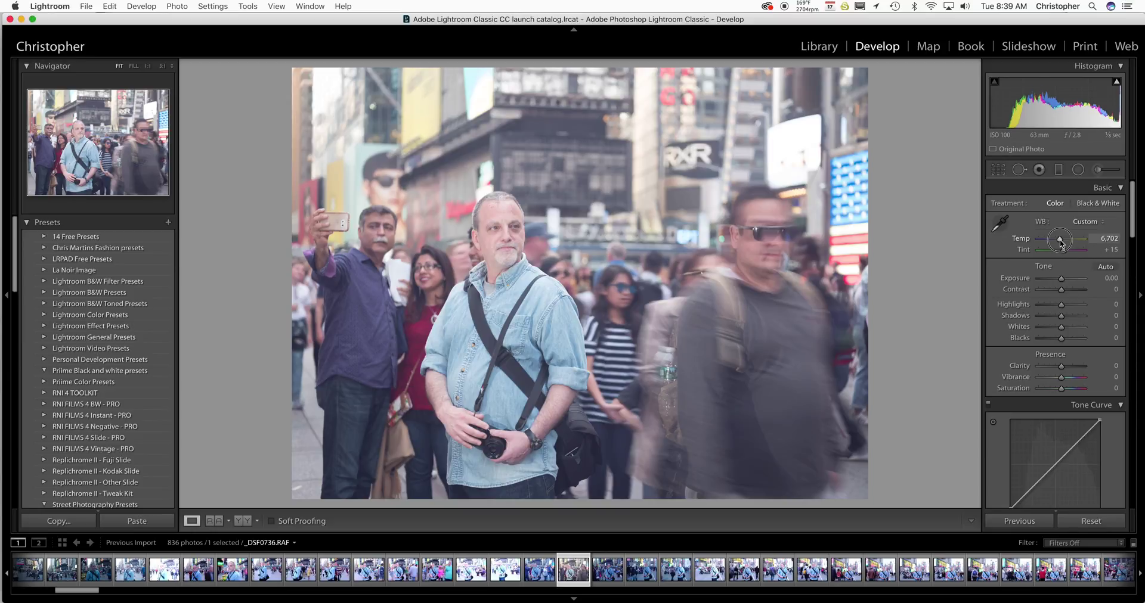
Try the Camera ACROS profile in Camera Calibration and change the profile to Camera ASTIA/SOFT.
{"action": "left_click_drag", "start_coordinate": [1134, 229], "coordinate": [1135, 501]}
{"action": "left_click", "coordinate": [1097, 353]}
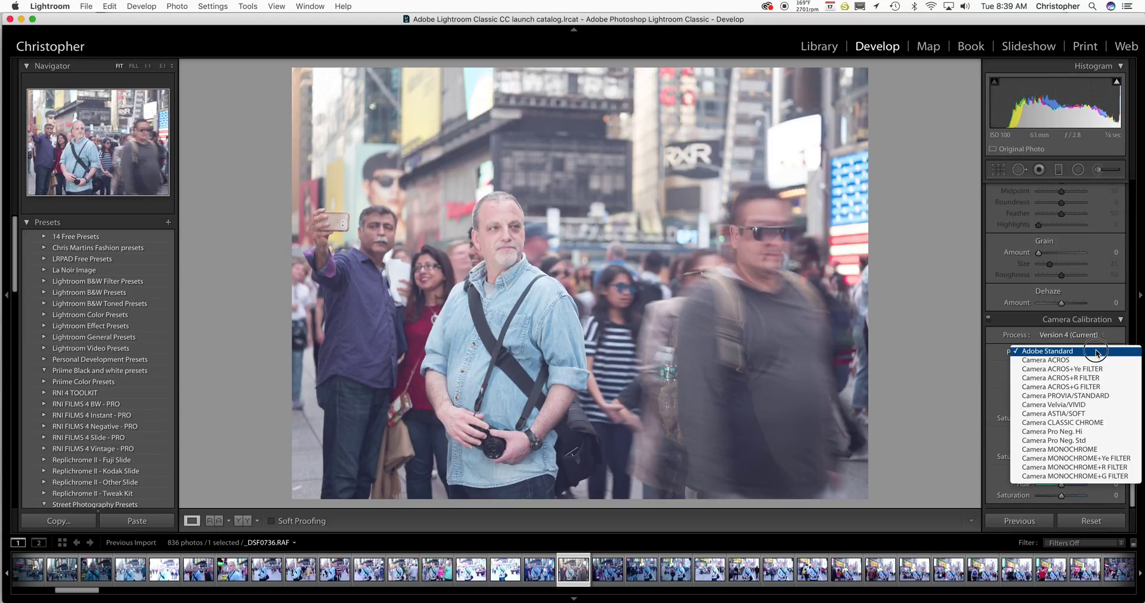
{"action": "left_click", "coordinate": [1092, 360]}
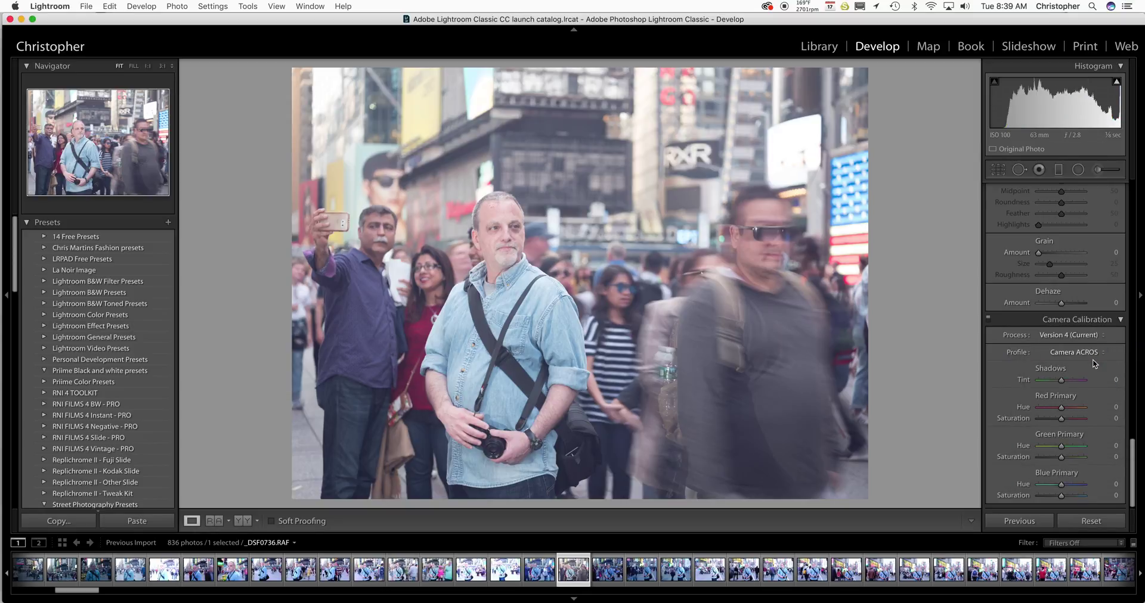
{"action": "left_click", "coordinate": [1092, 352]}
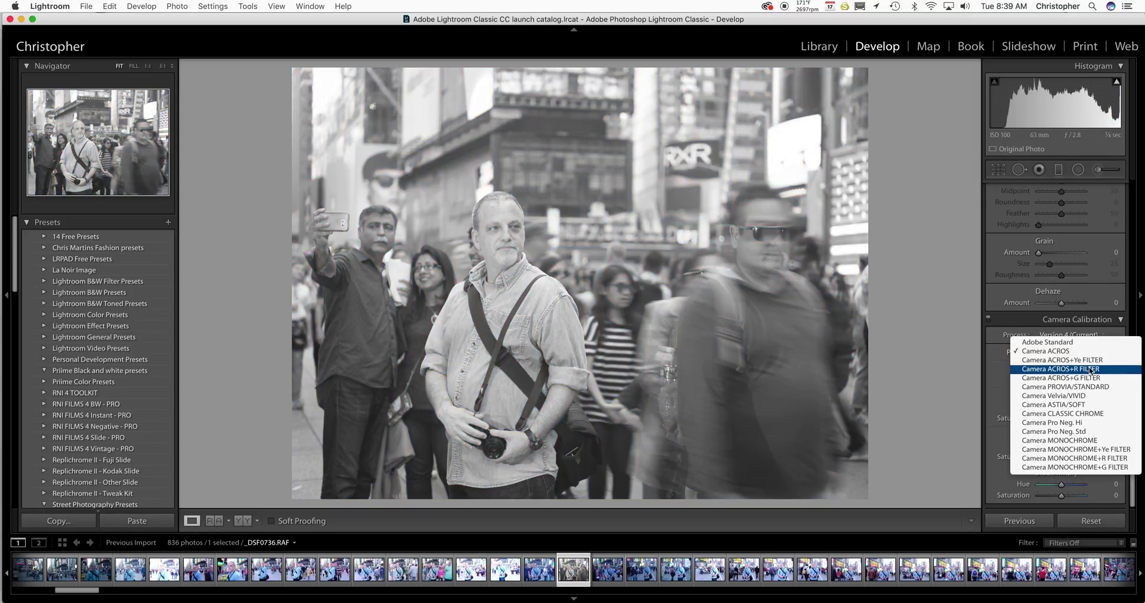
{"action": "left_click", "coordinate": [1090, 405]}
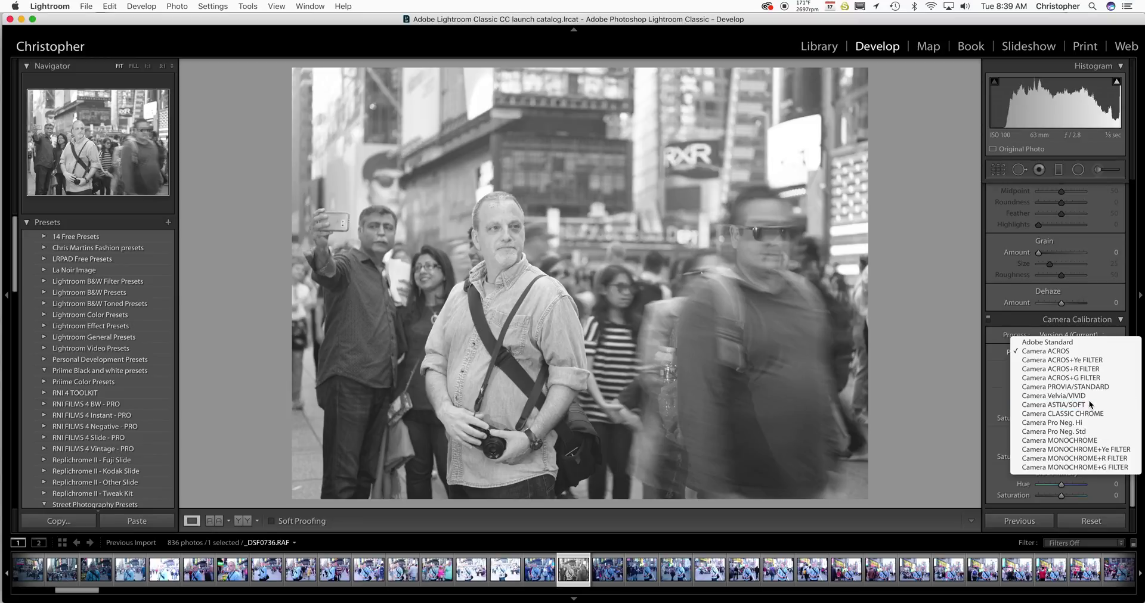
Try the Camera Pro Neg. Hi and Camera CLASSIC CHROME profiles, and return to Camera ASTIA/SOFT.
{"action": "scroll", "coordinate": [1082, 357], "scroll_direction": "up", "scroll_amount": 5}
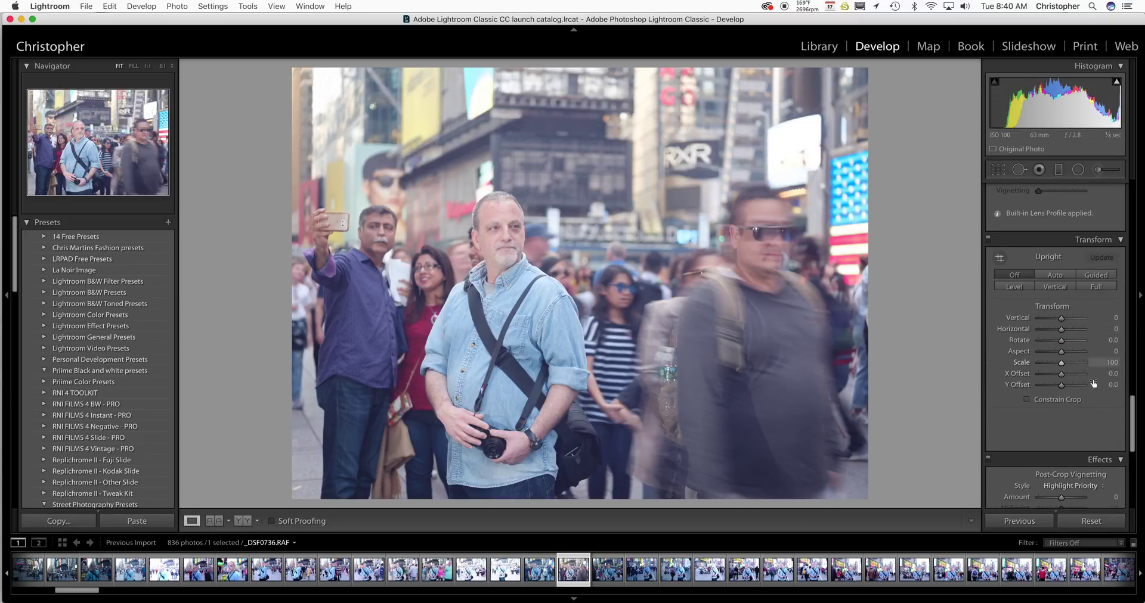
{"action": "scroll", "coordinate": [1082, 346], "scroll_direction": "down", "scroll_amount": 5}
{"action": "left_click", "coordinate": [1083, 356]}
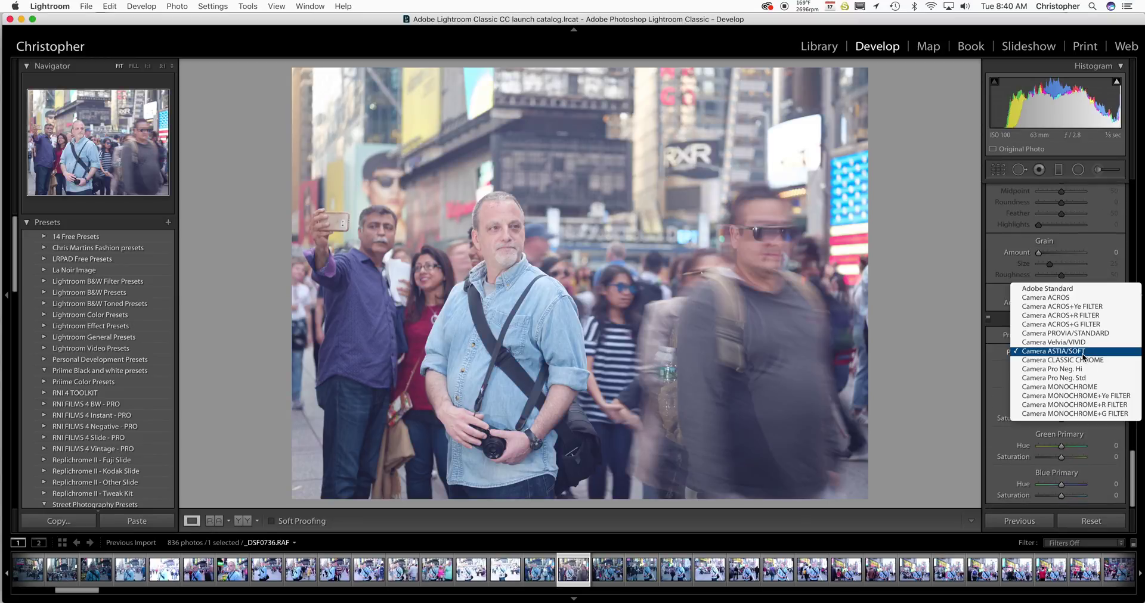
{"action": "left_click", "coordinate": [1083, 370]}
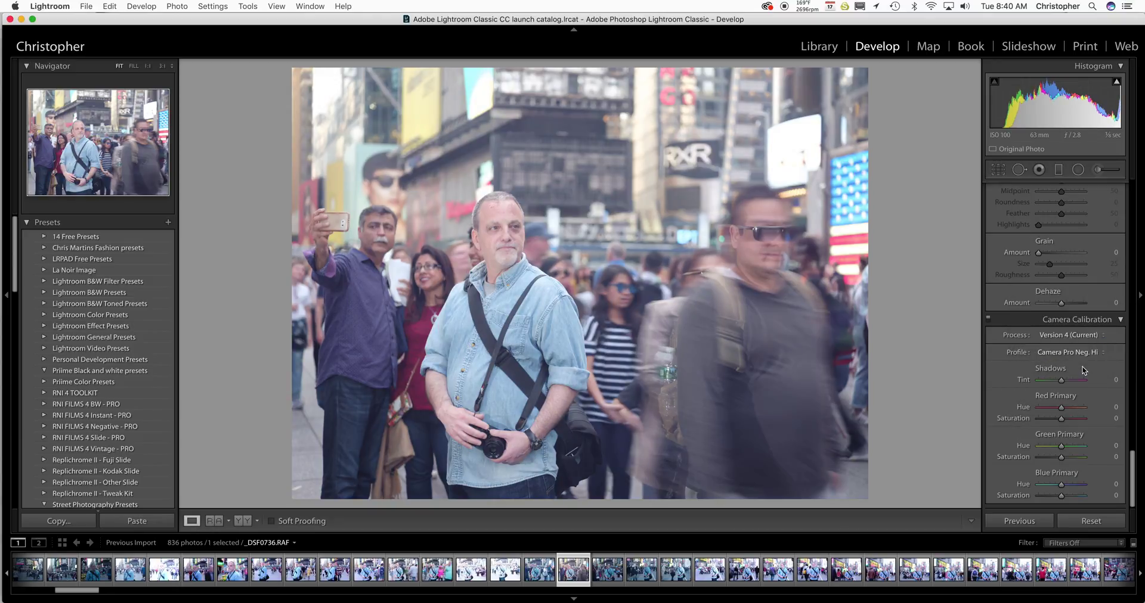
{"action": "left_click", "coordinate": [1082, 353]}
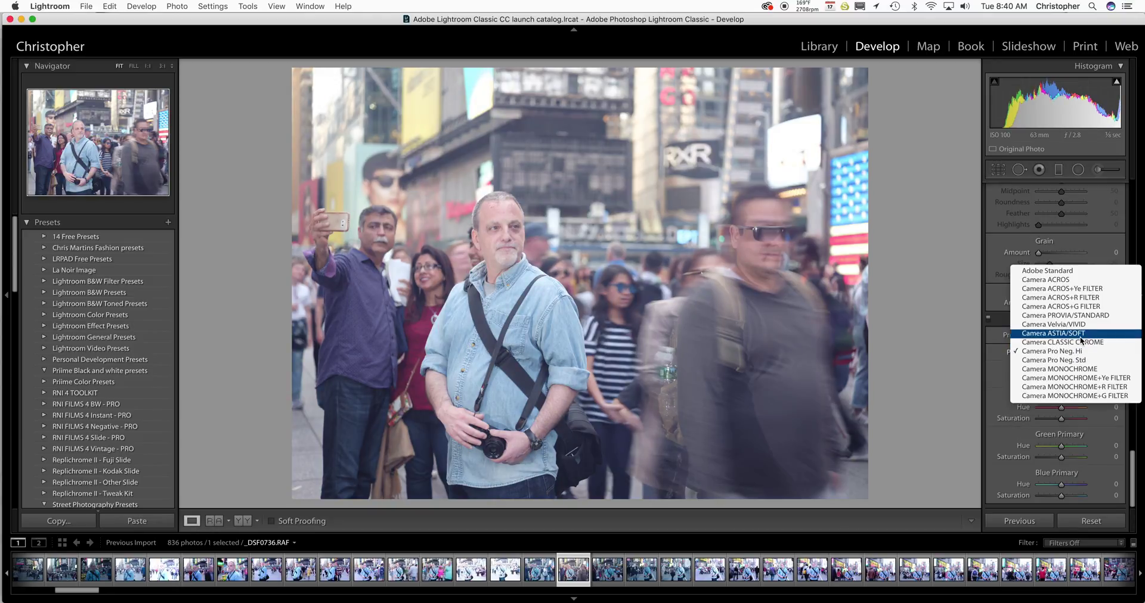
{"action": "left_click", "coordinate": [1083, 343]}
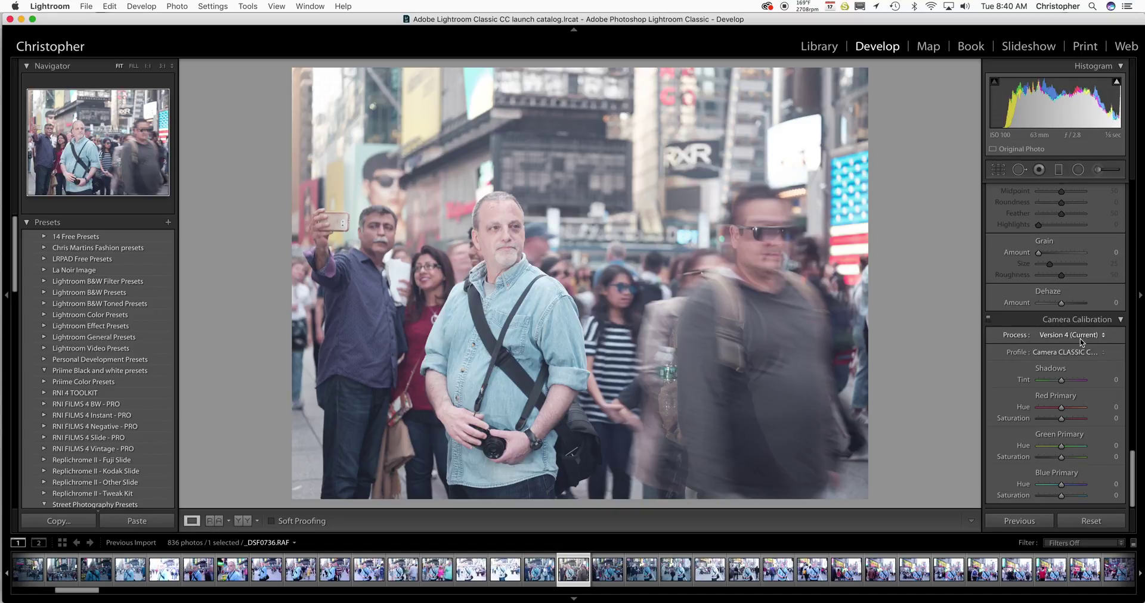
{"action": "left_click", "coordinate": [1082, 352]}
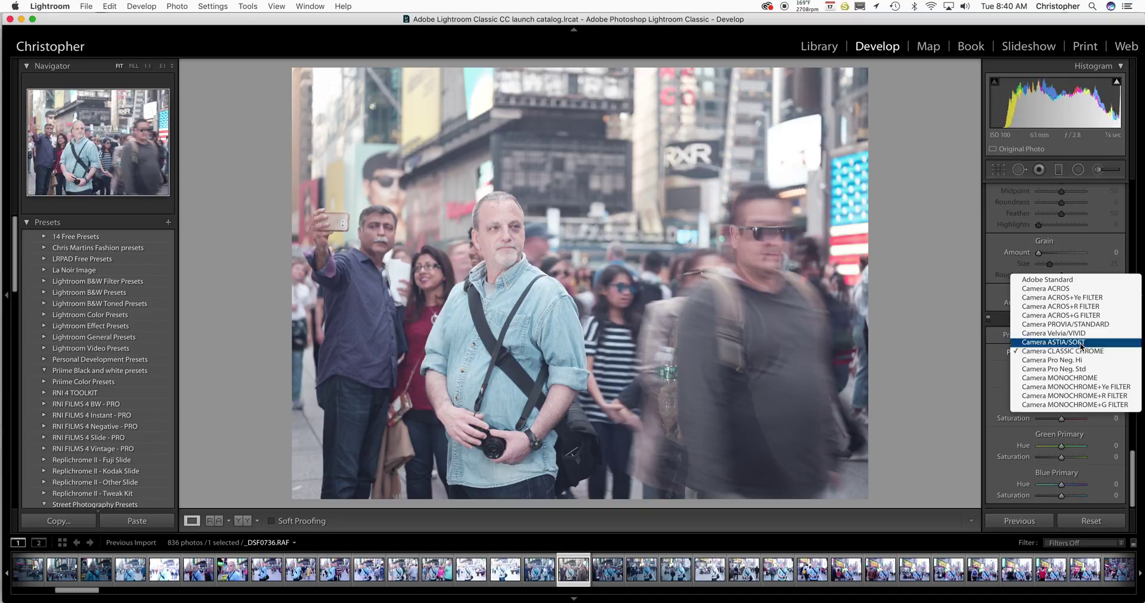
{"action": "left_click", "coordinate": [1081, 342]}
Add a post-crop vignette with an Amount of about -25 and apply the Auto Upright correction.
{"action": "left_click_drag", "start_coordinate": [1133, 460], "coordinate": [1131, 424]}
{"action": "left_click_drag", "start_coordinate": [1066, 397], "coordinate": [1060, 398]}
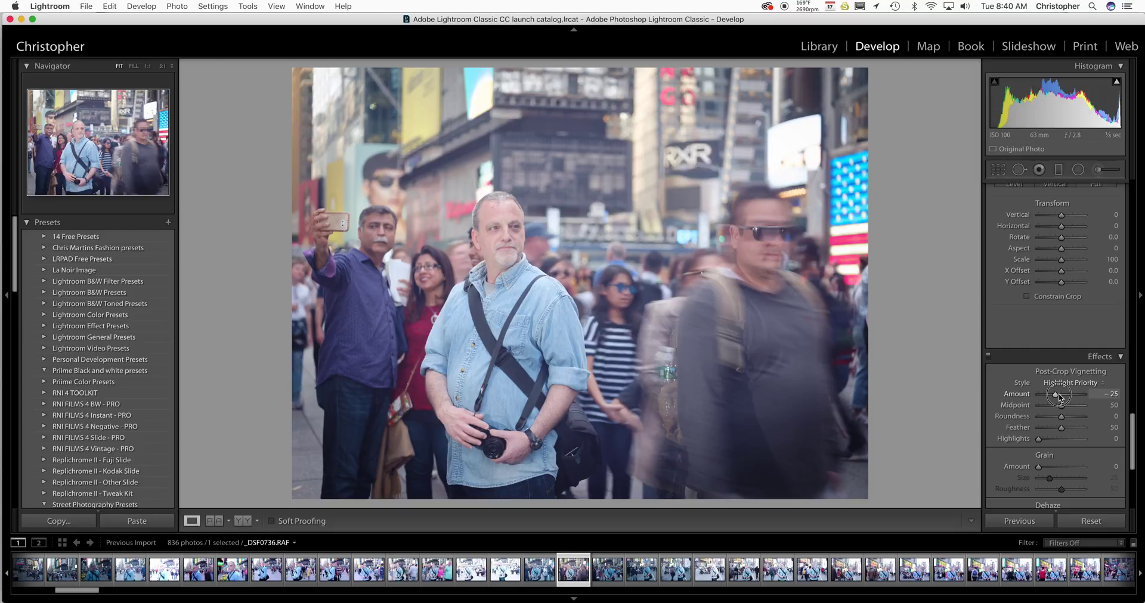
{"action": "left_click_drag", "start_coordinate": [1134, 434], "coordinate": [1132, 412]}
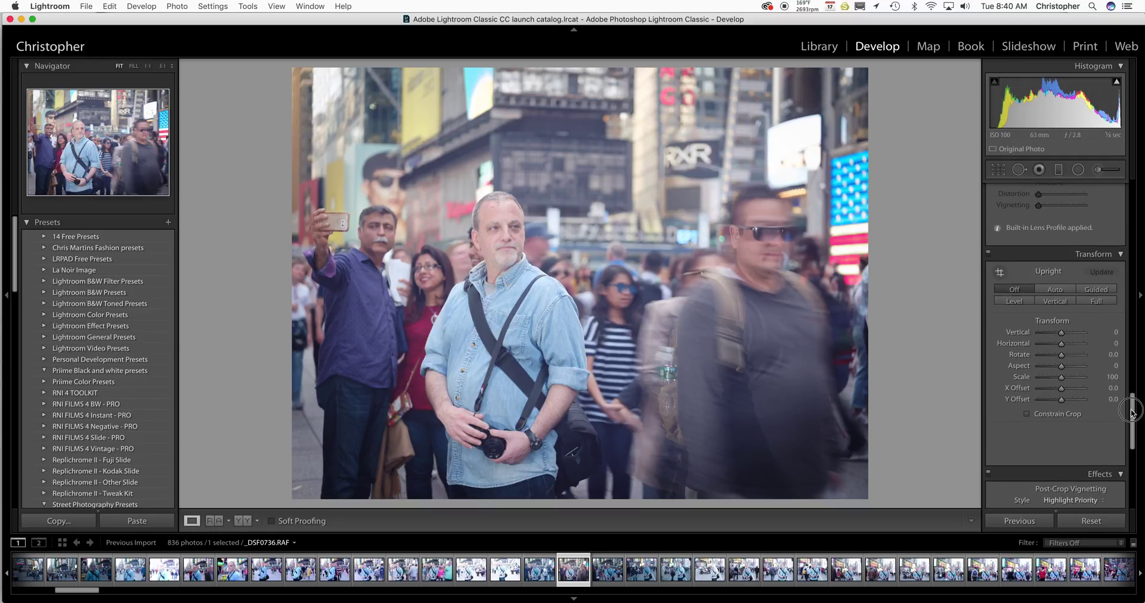
{"action": "left_click_drag", "start_coordinate": [1132, 413], "coordinate": [1131, 411]}
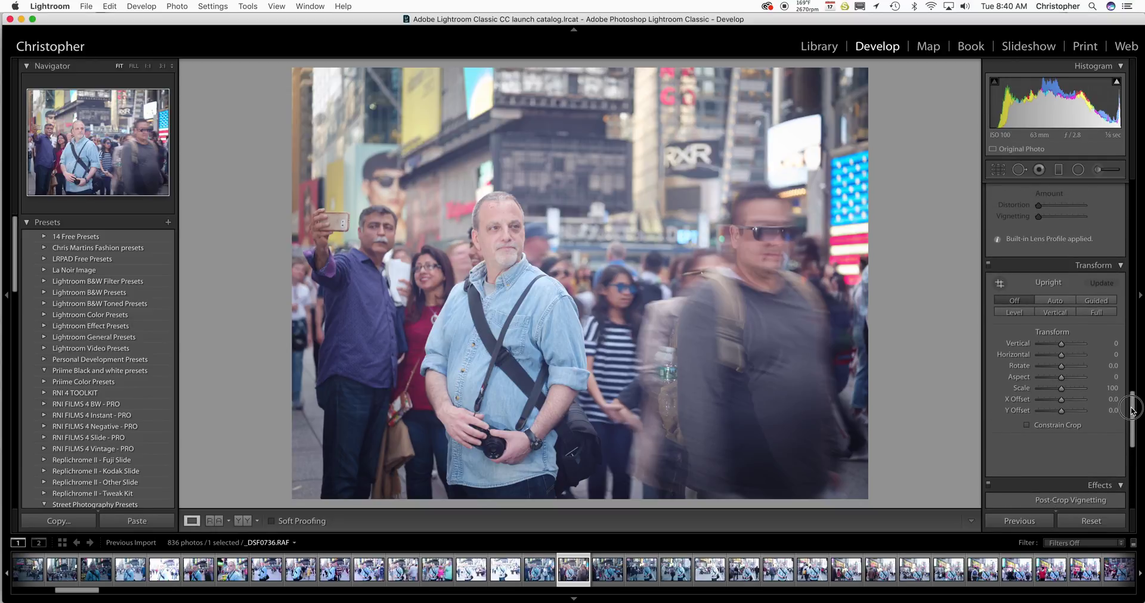
{"action": "left_click", "coordinate": [1064, 303]}
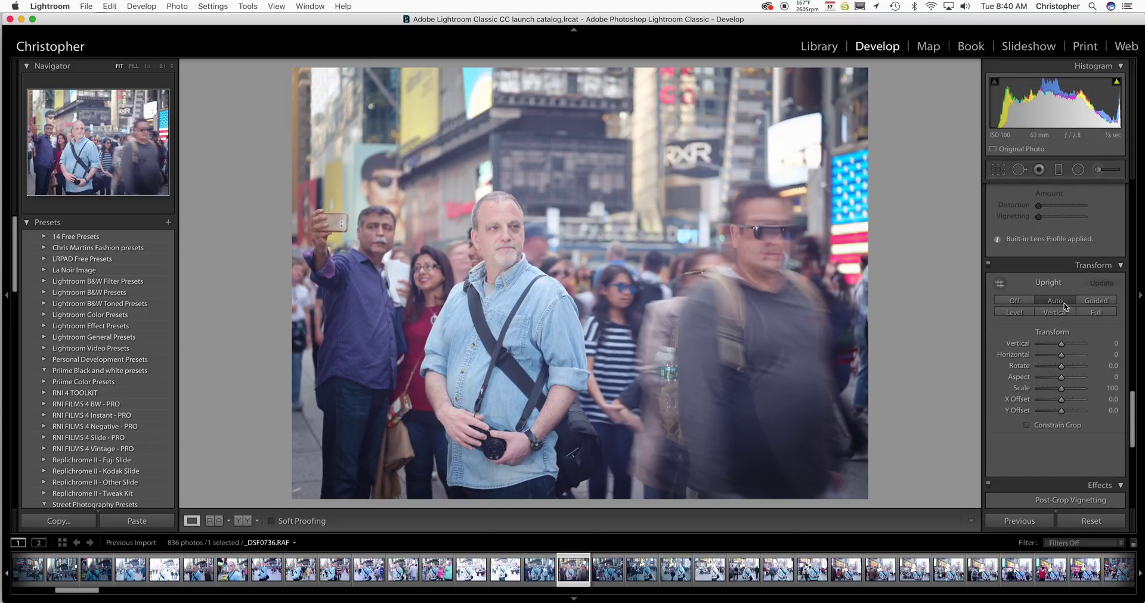
Set the HSL Saturation to Red +87, Orange +4 and Blue +59, and the Orange Luminance to -4.
{"action": "left_click_drag", "start_coordinate": [1133, 424], "coordinate": [1129, 355]}
{"action": "left_click_drag", "start_coordinate": [1053, 333], "coordinate": [1134, 286]}
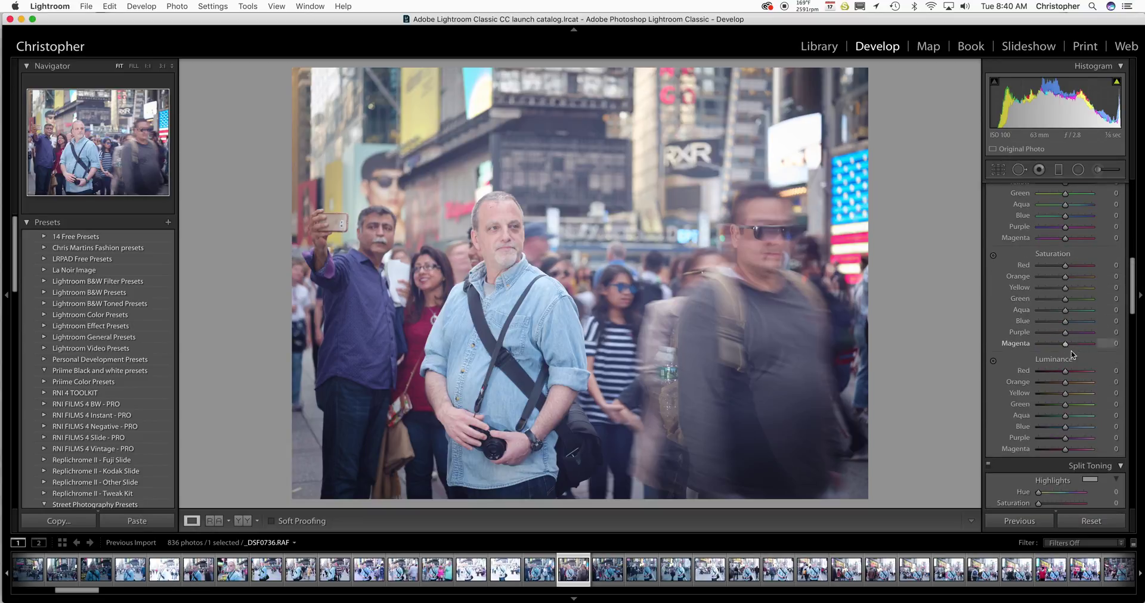
{"action": "mouse_move", "coordinate": [1064, 371]}
{"action": "left_mouse_down"}
{"action": "mouse_move", "coordinate": [1113, 374]}
{"action": "mouse_move", "coordinate": [1078, 374]}
{"action": "mouse_move", "coordinate": [1106, 386]}
{"action": "mouse_move", "coordinate": [1064, 385]}
{"action": "left_mouse_up"}
{"action": "double_click", "coordinate": [1078, 374]}
{"action": "mouse_move", "coordinate": [1067, 270]}
{"action": "left_mouse_down"}
{"action": "mouse_move", "coordinate": [1081, 274]}
{"action": "mouse_move", "coordinate": [1067, 279]}
{"action": "left_mouse_up"}
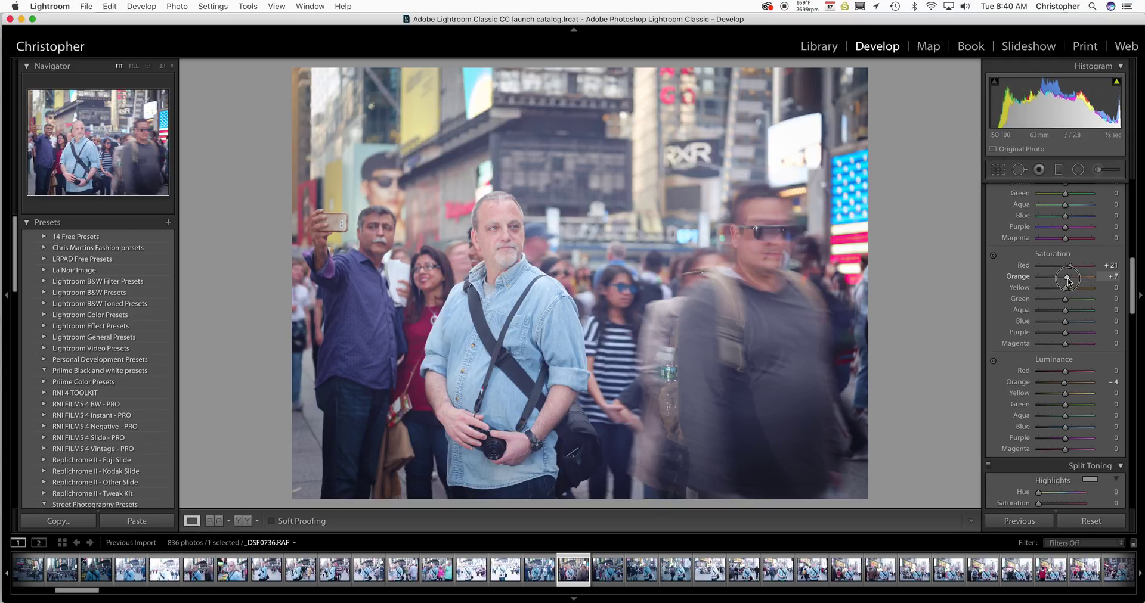
{"action": "mouse_move", "coordinate": [1067, 321]}
{"action": "left_mouse_down"}
{"action": "mouse_move", "coordinate": [1097, 325]}
{"action": "mouse_move", "coordinate": [1083, 326]}
{"action": "left_mouse_up"}
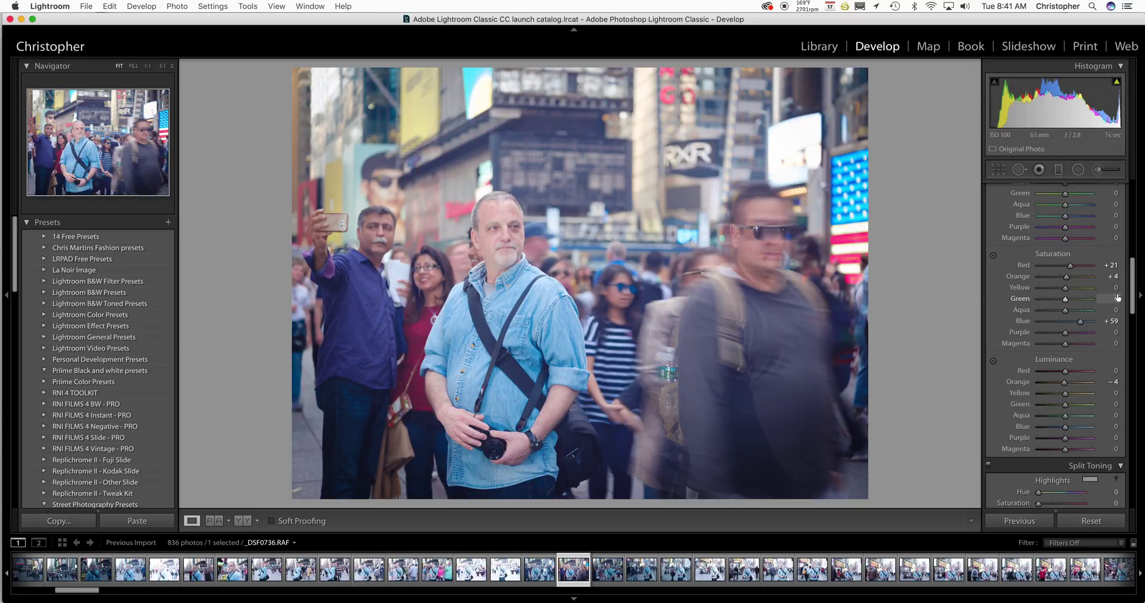
{"action": "left_click_drag", "start_coordinate": [1070, 266], "coordinate": [1089, 266]}
Adjust the basic tone to Exposure +0.05, Contrast +15 and Blacks -36, with Clarity at +27.
{"action": "scroll", "coordinate": [1132, 288], "scroll_direction": "up", "scroll_amount": 8}
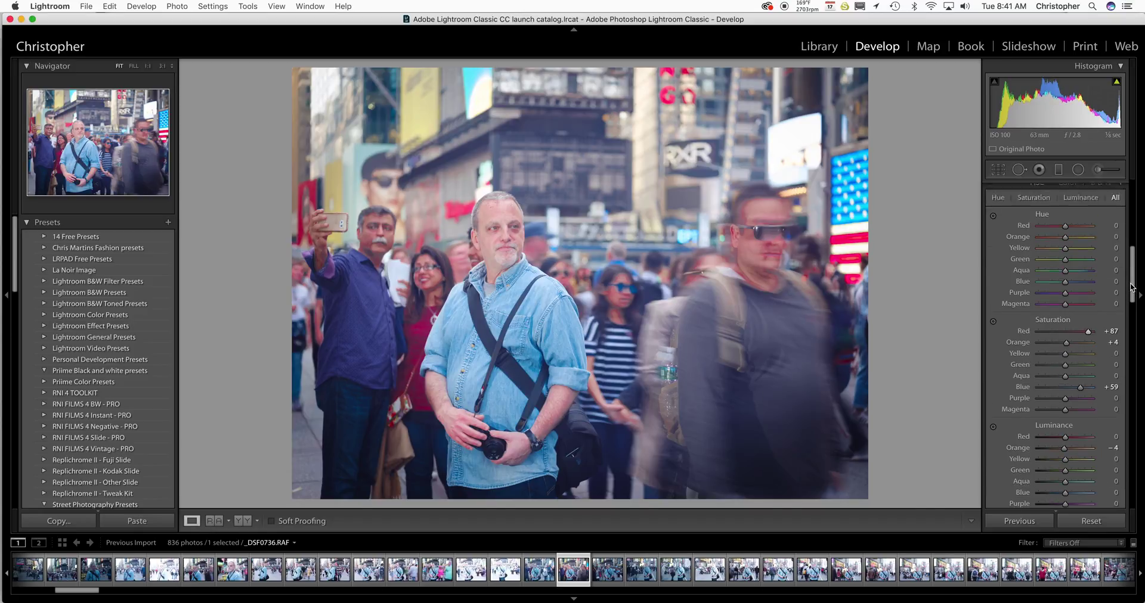
{"action": "left_click_drag", "start_coordinate": [1061, 365], "coordinate": [1052, 338]}
{"action": "left_click_drag", "start_coordinate": [1061, 290], "coordinate": [1062, 280]}
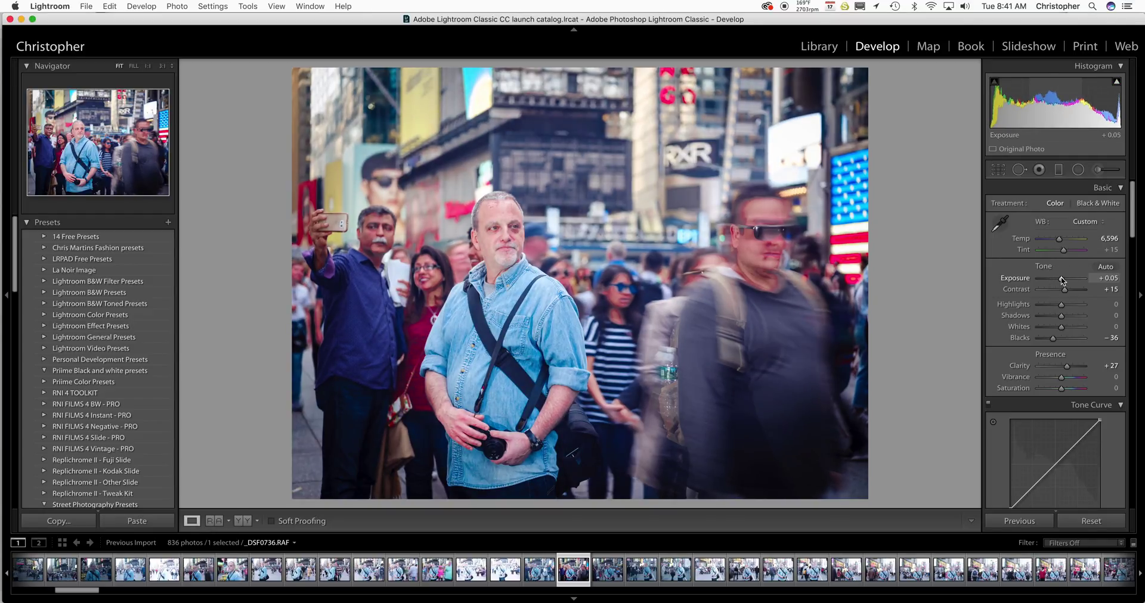
Paint an Adjustment Brush mask over the face of the man in the denim shirt.
{"action": "left_click", "coordinate": [1098, 171]}
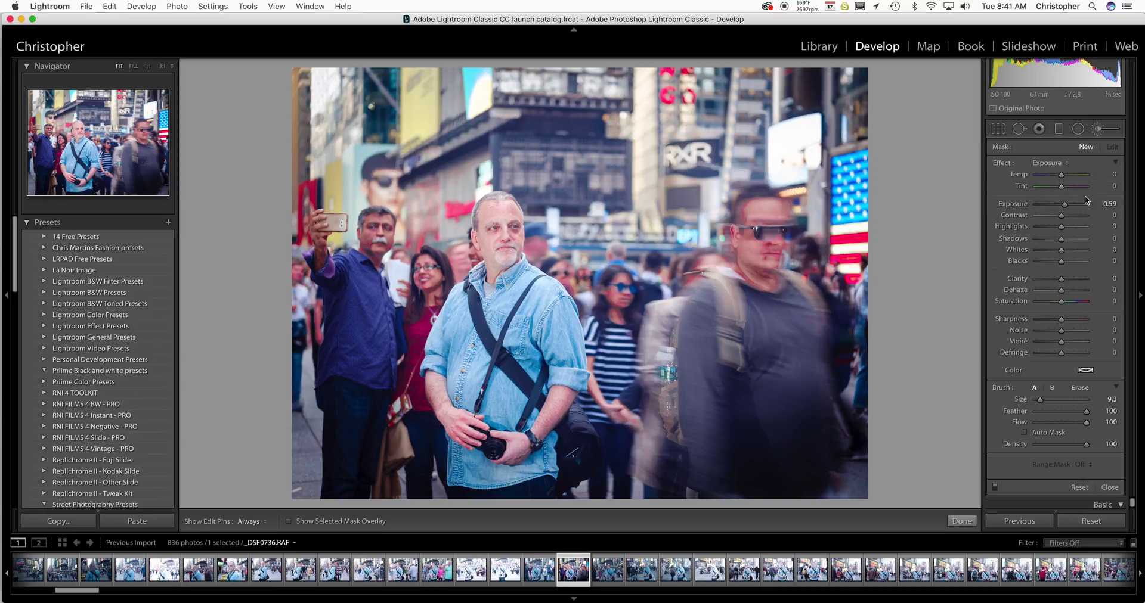
{"action": "key", "text": "h"}
{"action": "mouse_move", "coordinate": [494, 220]}
{"action": "left_mouse_down"}
{"action": "mouse_move", "coordinate": [492, 257]}
{"action": "mouse_move", "coordinate": [507, 227]}
{"action": "mouse_move", "coordinate": [496, 273]}
{"action": "left_mouse_up"}
{"action": "key", "text": "h"}
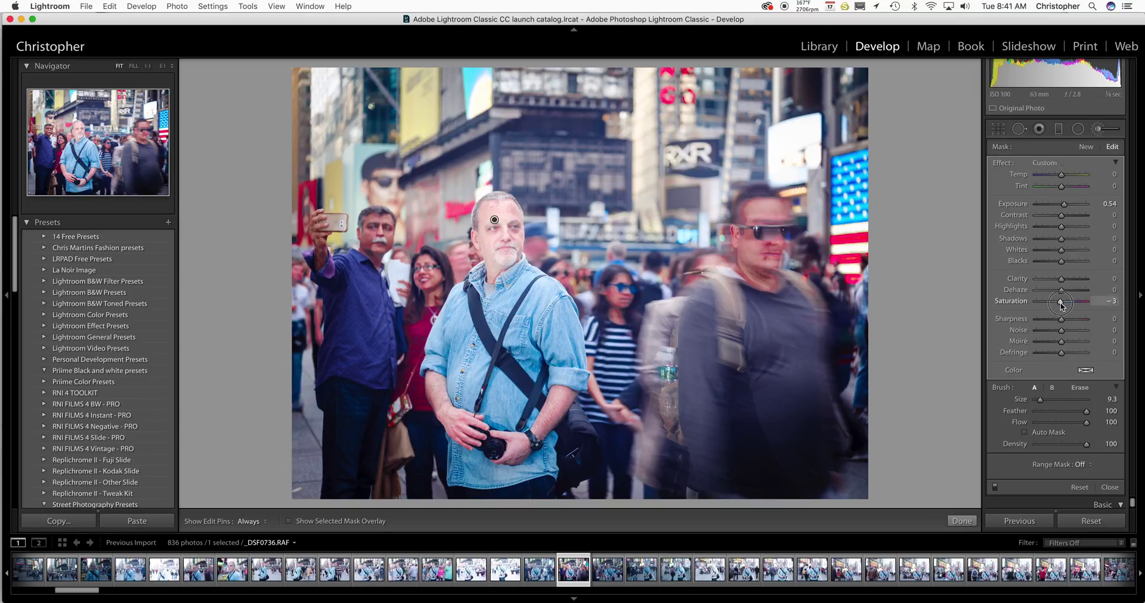
Set the face mask to Exposure 0.19, Contrast 37, Saturation -17 and Sharpness 13.
{"action": "left_click_drag", "start_coordinate": [1061, 305], "coordinate": [1059, 306]}
{"action": "left_click_drag", "start_coordinate": [1066, 207], "coordinate": [1065, 207]}
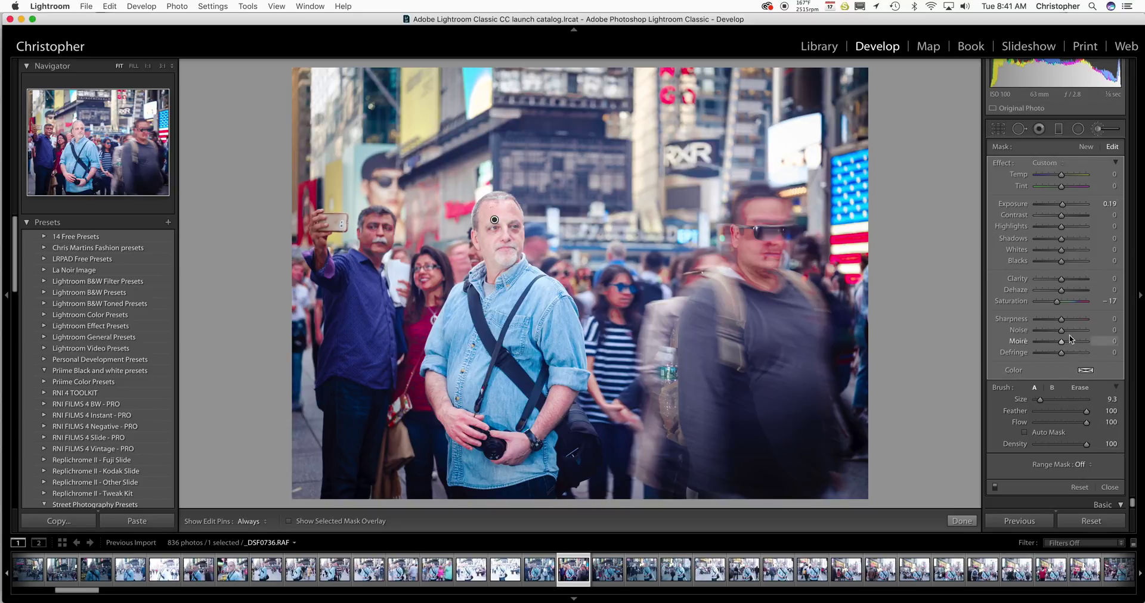
{"action": "left_click_drag", "start_coordinate": [1065, 323], "coordinate": [1067, 322]}
{"action": "left_click_drag", "start_coordinate": [1061, 215], "coordinate": [1079, 388]}
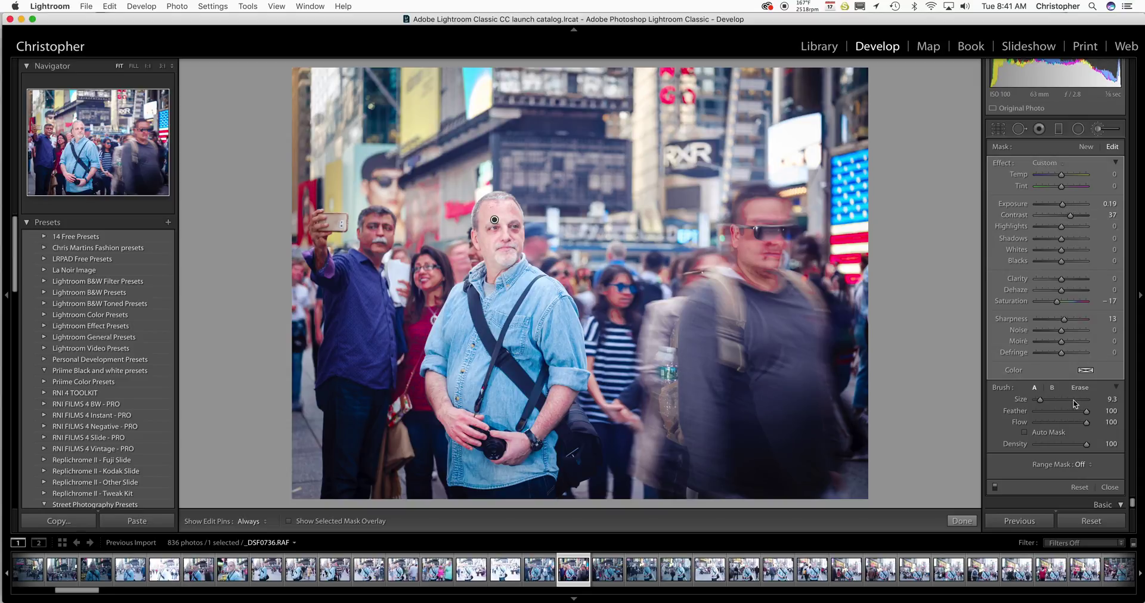
Try limiting the face brush mask with a Color range mask, sampling skin tones on the forehead and cheek and adjusting the Amount.
{"action": "left_click", "coordinate": [1081, 466]}
{"action": "left_click", "coordinate": [1088, 475]}
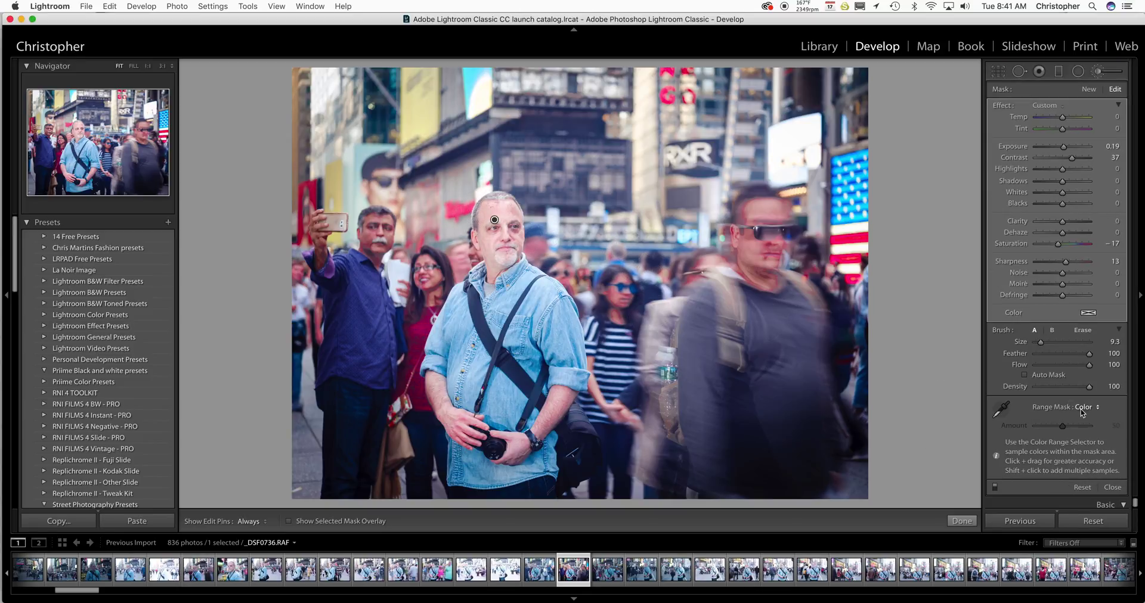
{"action": "left_click", "coordinate": [1001, 410]}
{"action": "left_click_drag", "start_coordinate": [501, 209], "coordinate": [508, 217]}
{"action": "left_click_drag", "start_coordinate": [487, 240], "coordinate": [497, 243]}
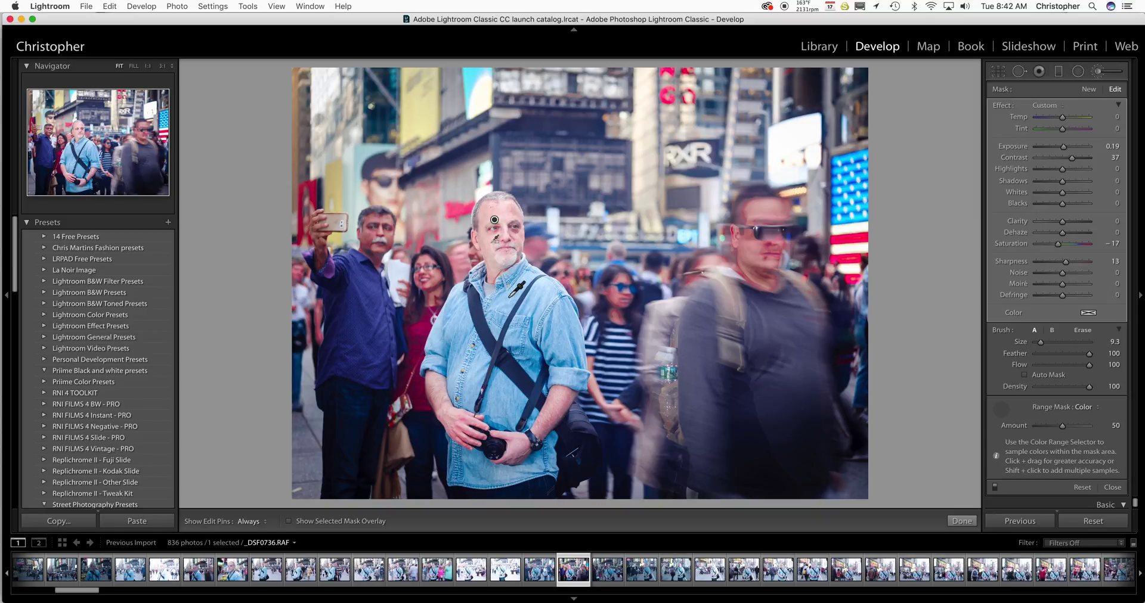
{"action": "left_click", "coordinate": [506, 311]}
{"action": "left_click", "coordinate": [554, 308]}
{"action": "left_click", "coordinate": [466, 210]}
{"action": "left_click_drag", "start_coordinate": [1062, 426], "coordinate": [1085, 428]}
{"action": "left_click_drag", "start_coordinate": [487, 214], "coordinate": [517, 259]}
{"action": "left_click_drag", "start_coordinate": [494, 213], "coordinate": [516, 220]}
Switch the face mask's range mask to Luminance, adjust its Range limits, and finish the brush edit.
{"action": "left_click", "coordinate": [1089, 407]}
{"action": "left_click", "coordinate": [1094, 420]}
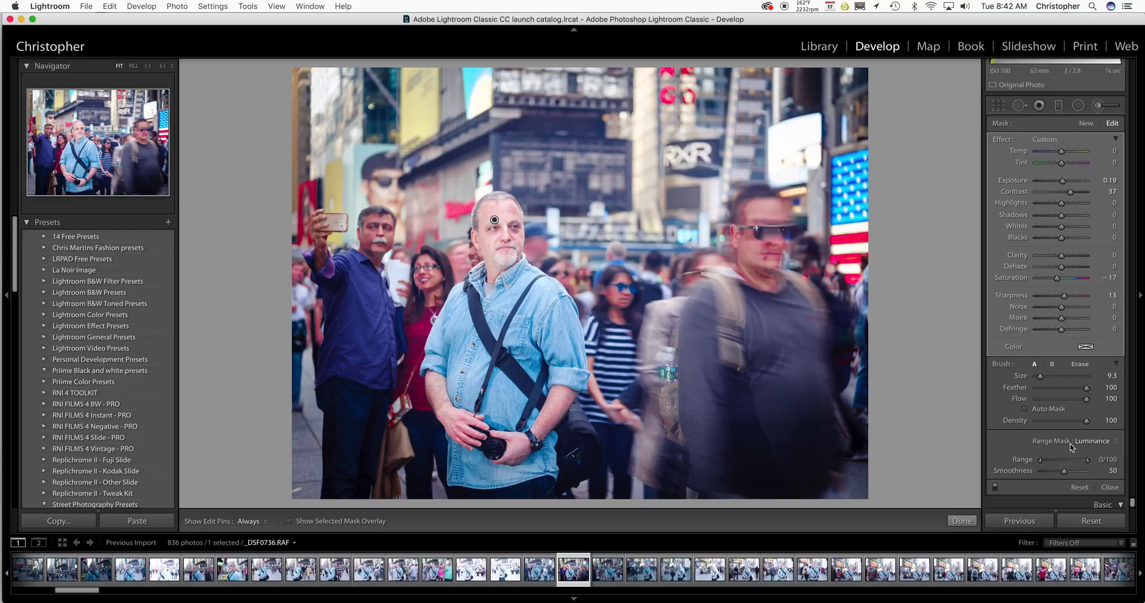
{"action": "left_click_drag", "start_coordinate": [1041, 463], "coordinate": [1003, 461]}
{"action": "left_click_drag", "start_coordinate": [1087, 465], "coordinate": [1043, 462]}
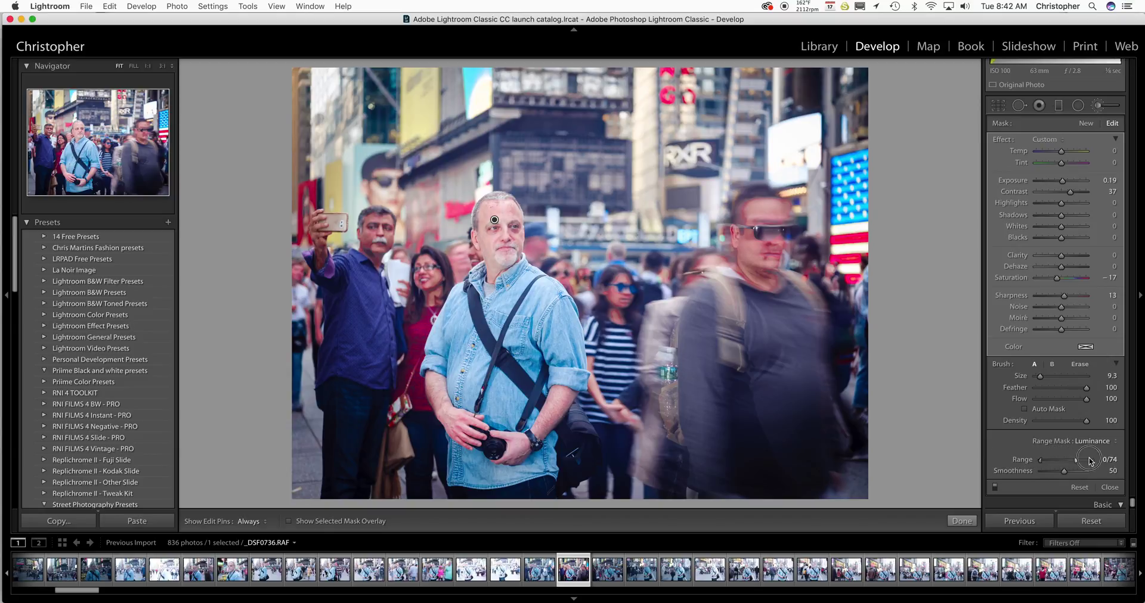
{"action": "double_click", "coordinate": [1019, 461]}
{"action": "left_click_drag", "start_coordinate": [1038, 461], "coordinate": [1071, 463]}
{"action": "left_click", "coordinate": [961, 521]}
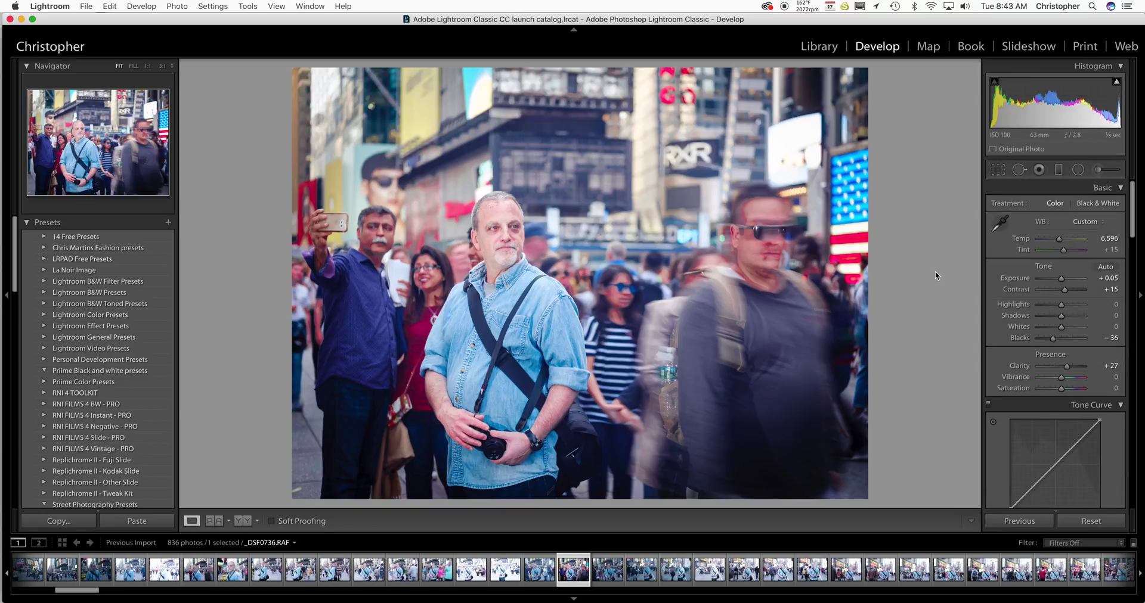
{"action": "left_click", "coordinate": [1100, 173]}
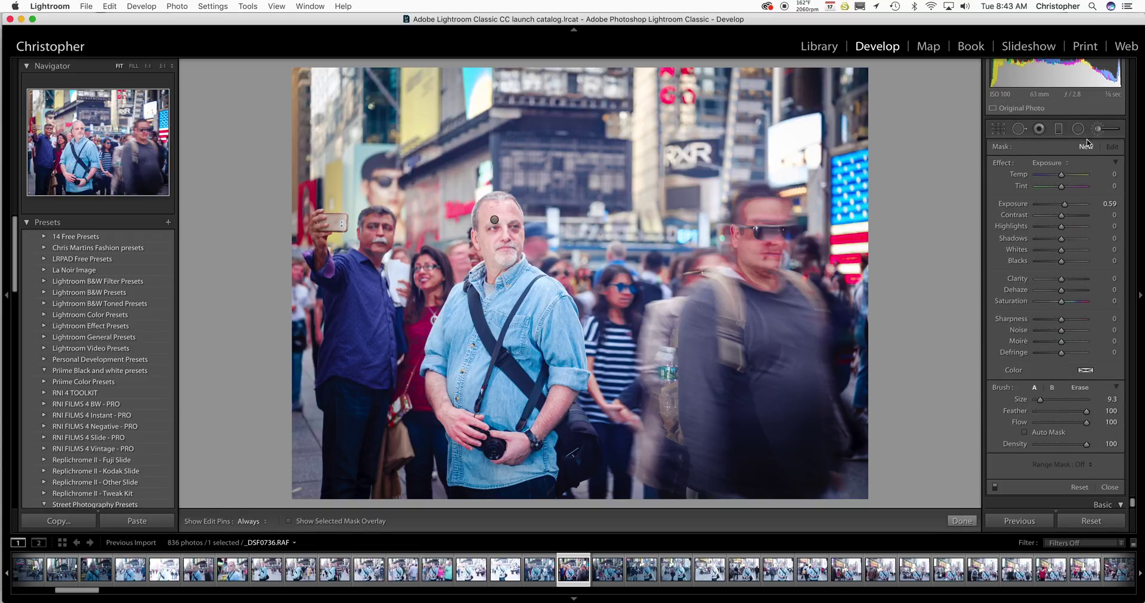
{"action": "left_click", "coordinate": [962, 521]}
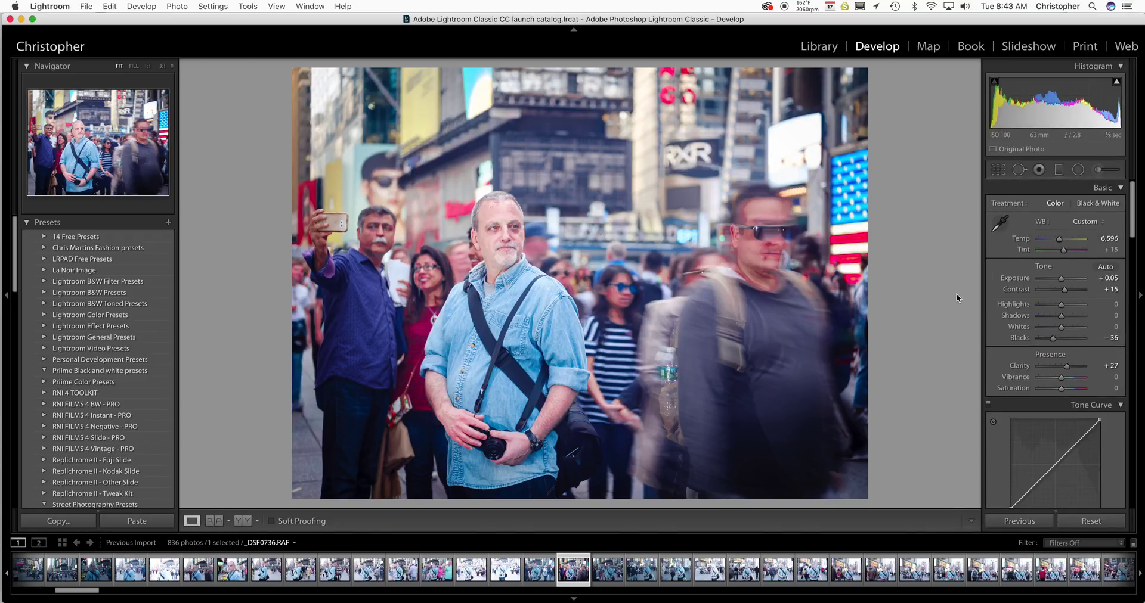
Cull the Times Square portraits of the man in the denim shirt from _DSF0737.RAF onward by marking them as rejected.
{"action": "left_click", "coordinate": [608, 570]}
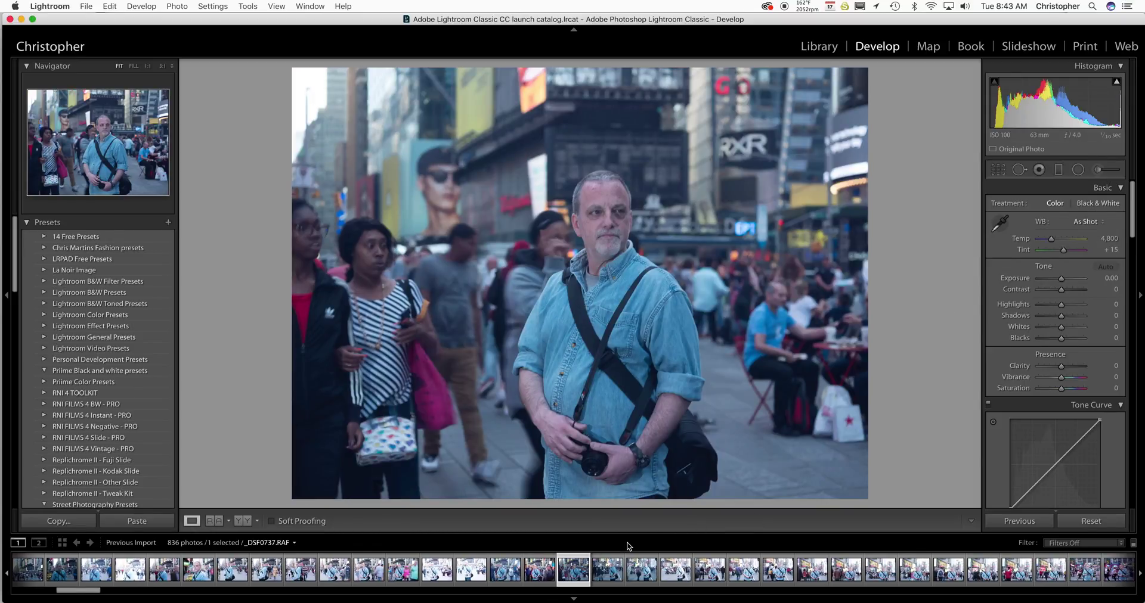
{"action": "key", "text": "p"}
{"action": "key", "text": "Right"}
{"action": "key", "text": "x"}
{"action": "key", "text": "x"}
{"action": "key", "text": "x"}
{"action": "key", "text": "x"}
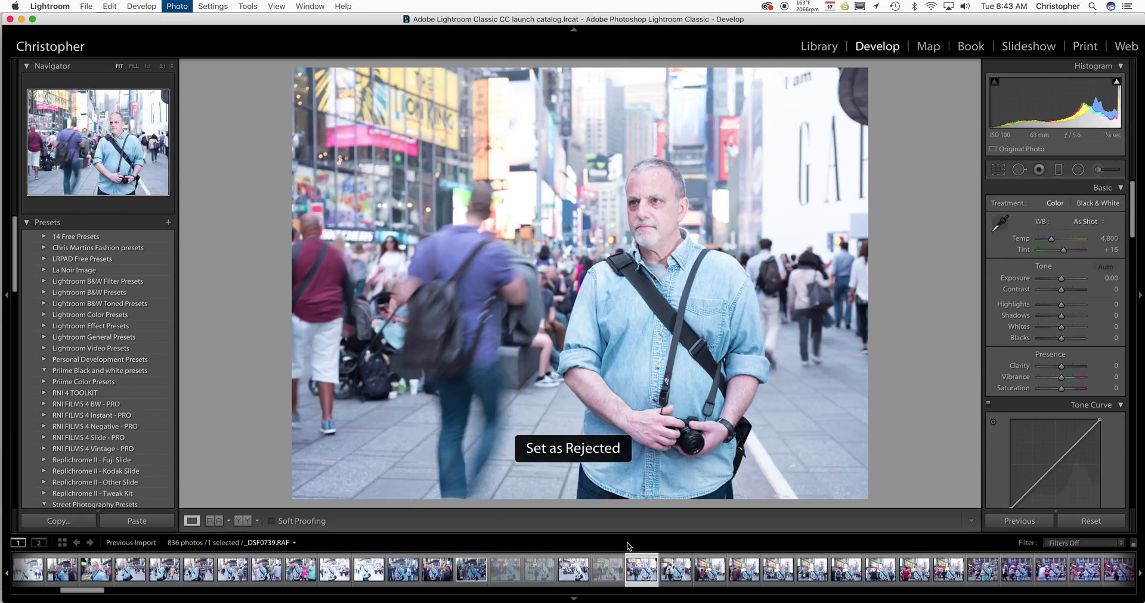
{"action": "key", "text": "x"}
{"action": "key", "text": "x"}
{"action": "key", "text": "x"}
{"action": "key", "text": "x"}
{"action": "key", "text": "x"}
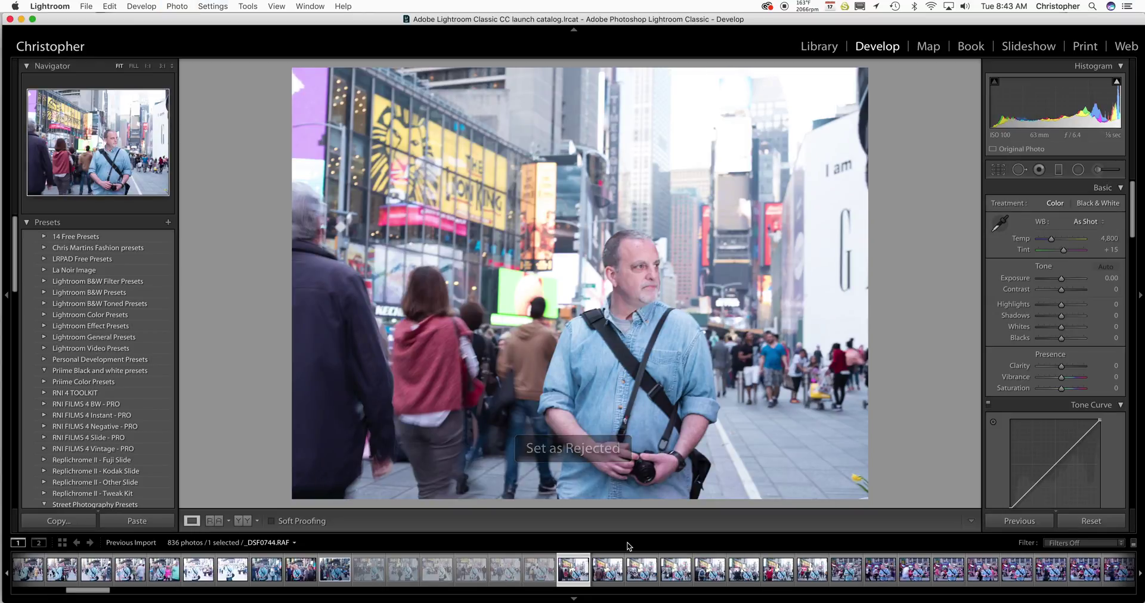
Check the face sharpness in _DSF0744.RAF at full size, and reject it along with the following street portraits.
{"action": "left_click", "coordinate": [606, 265]}
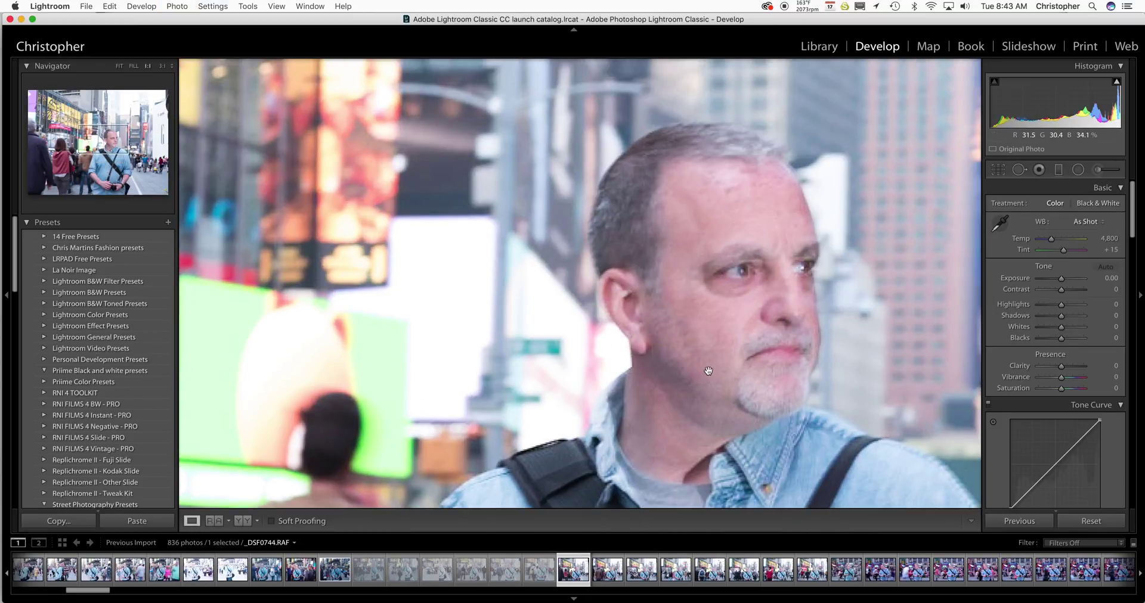
{"action": "left_click_drag", "start_coordinate": [710, 374], "coordinate": [549, 337]}
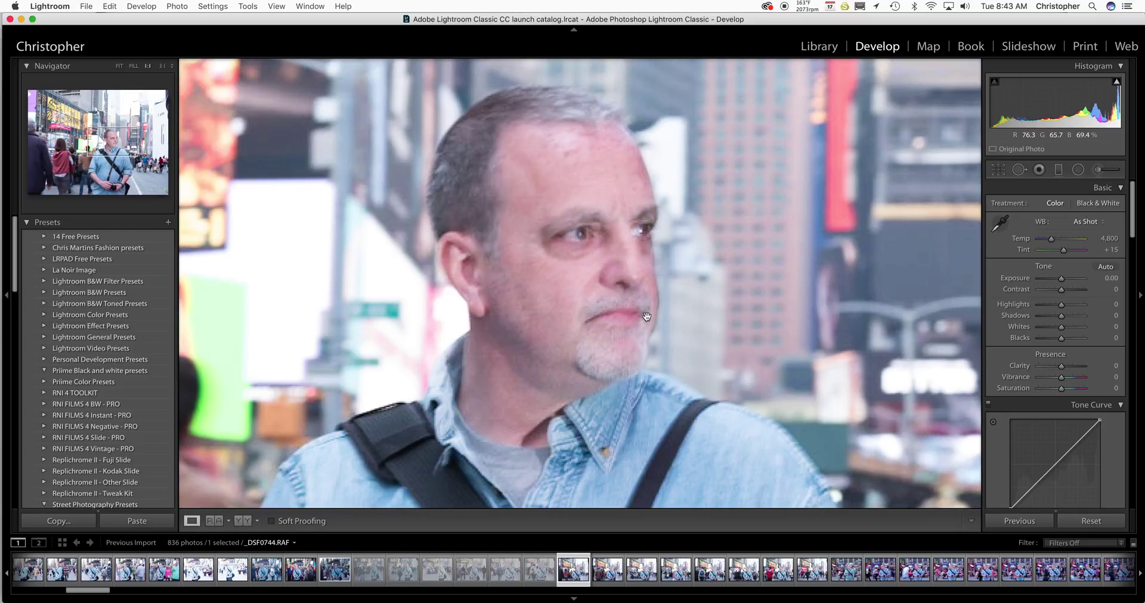
{"action": "left_click", "coordinate": [830, 305]}
{"action": "key", "text": "x"}
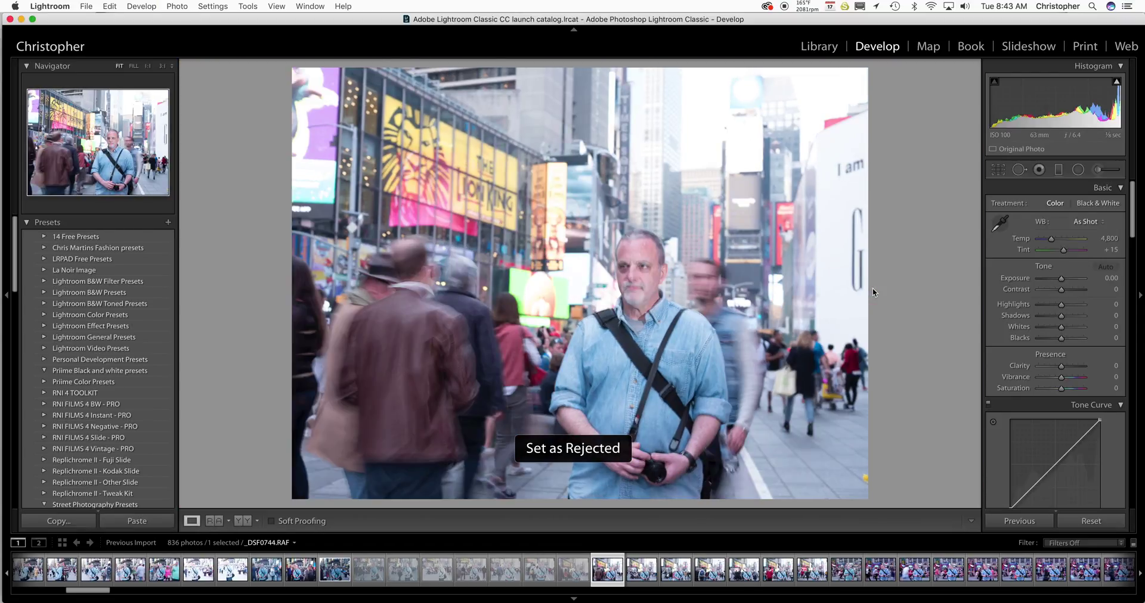
{"action": "key", "text": "x"}
{"action": "key", "text": "x"}
{"action": "key", "text": "x"}
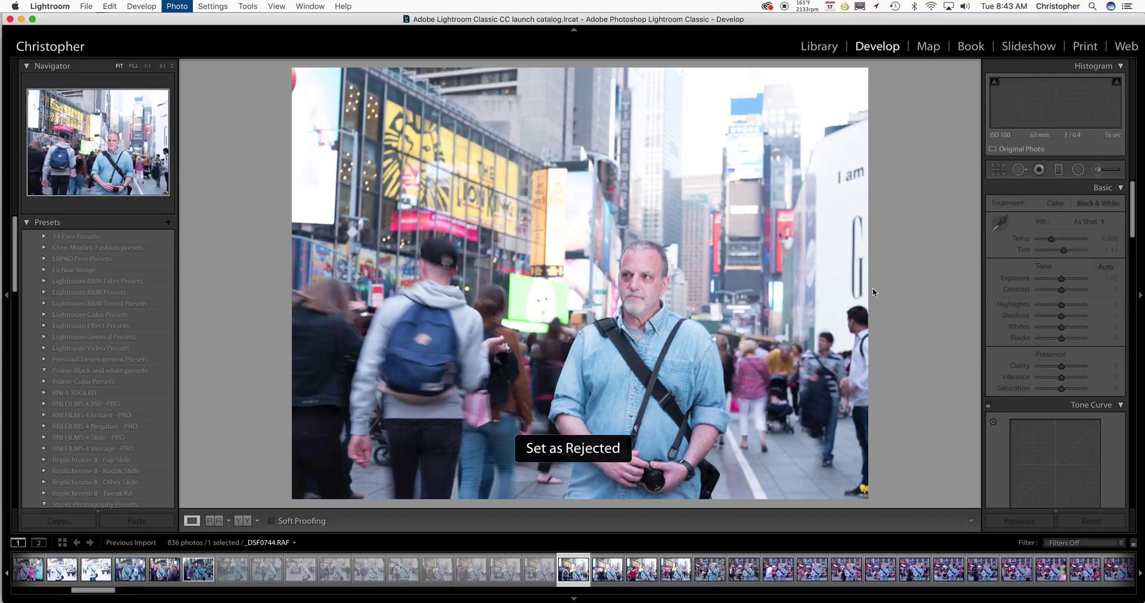
{"action": "key", "text": "x"}
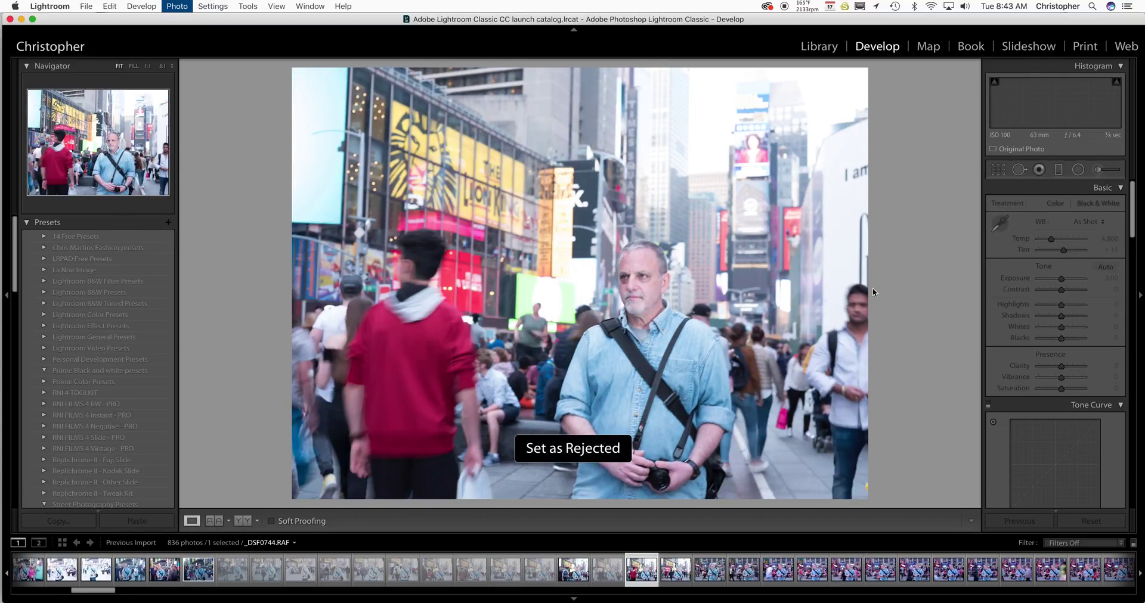
{"action": "key", "text": "x"}
{"action": "key", "text": "x"}
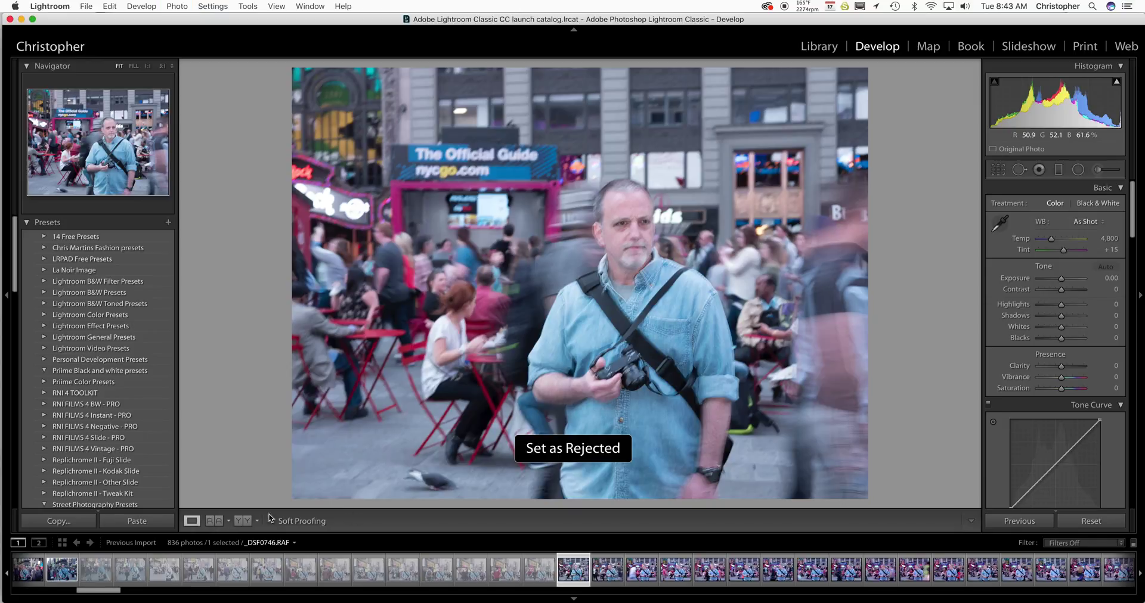
Browse ahead in the shoot past the studio portraits and open the pink K&H brick-wall portrait _DSF0552.RAF.
{"action": "left_click_drag", "start_coordinate": [117, 593], "coordinate": [411, 589]}
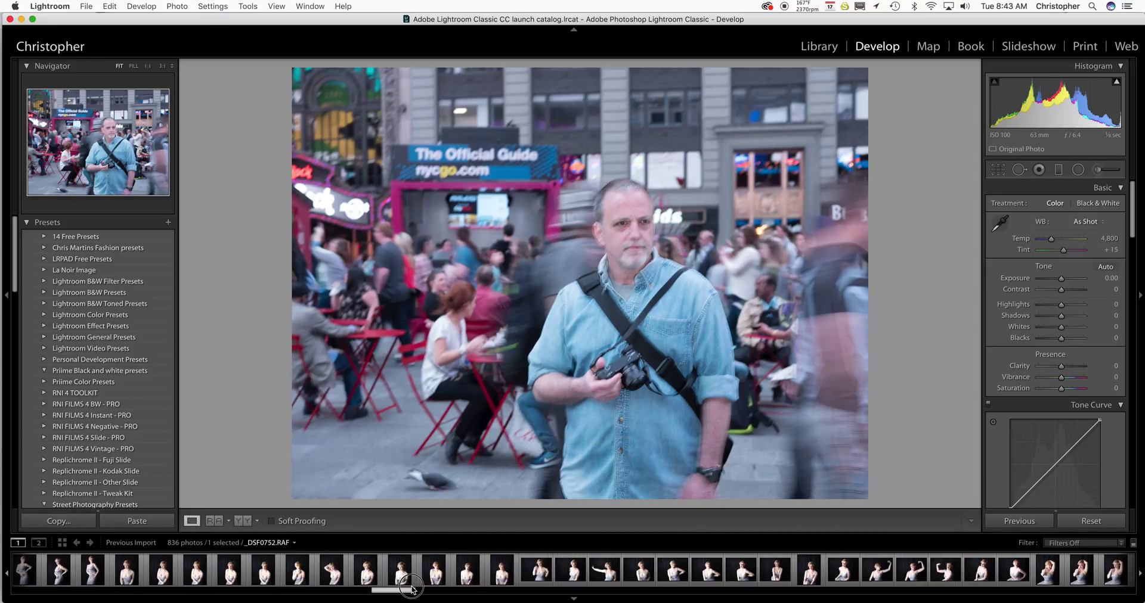
{"action": "left_click", "coordinate": [741, 570]}
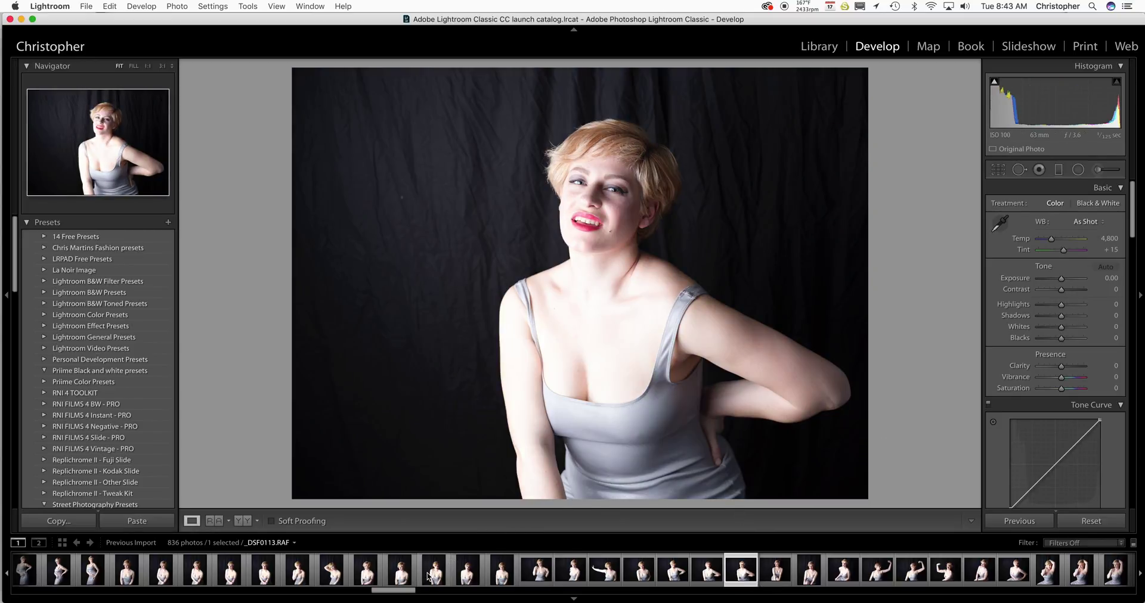
{"action": "left_click_drag", "start_coordinate": [393, 591], "coordinate": [783, 588]}
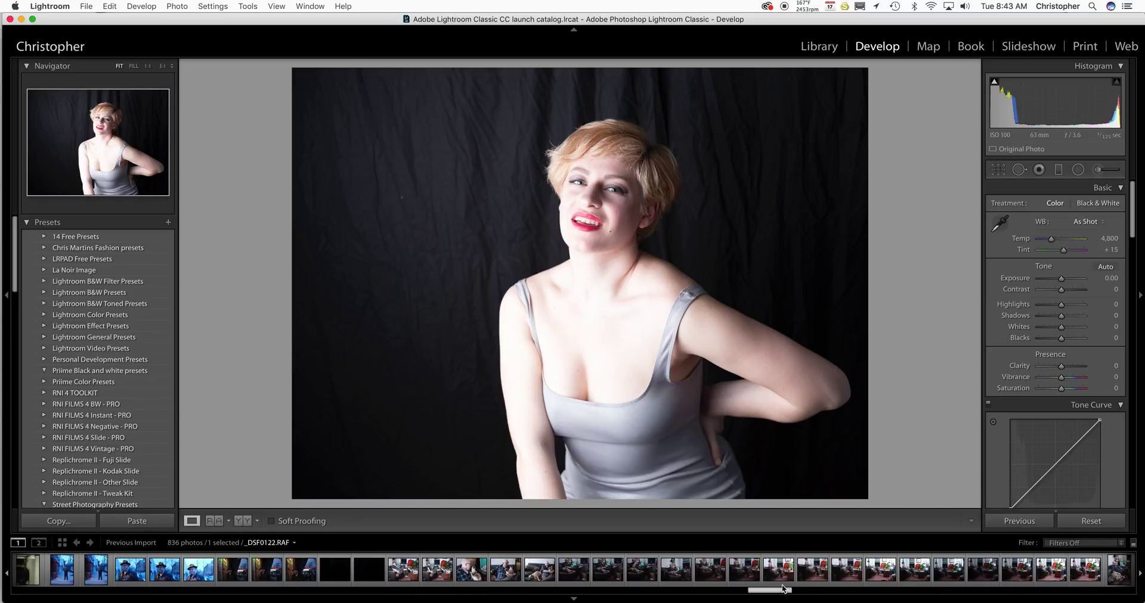
{"action": "left_click", "coordinate": [845, 592]}
{"action": "left_click_drag", "start_coordinate": [844, 594], "coordinate": [956, 597]}
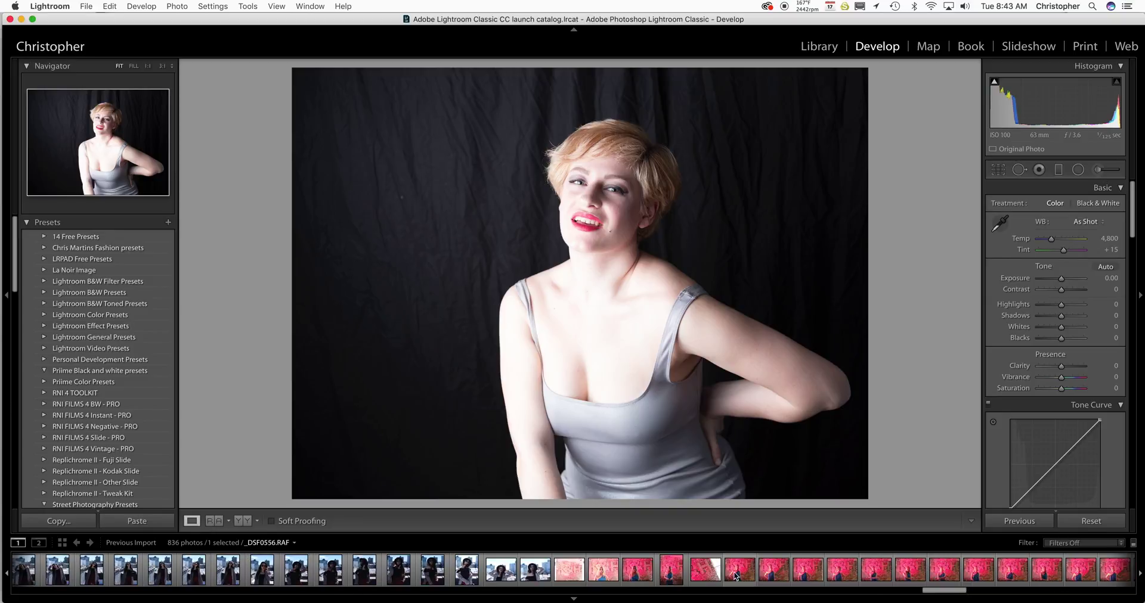
{"action": "left_click", "coordinate": [637, 569]}
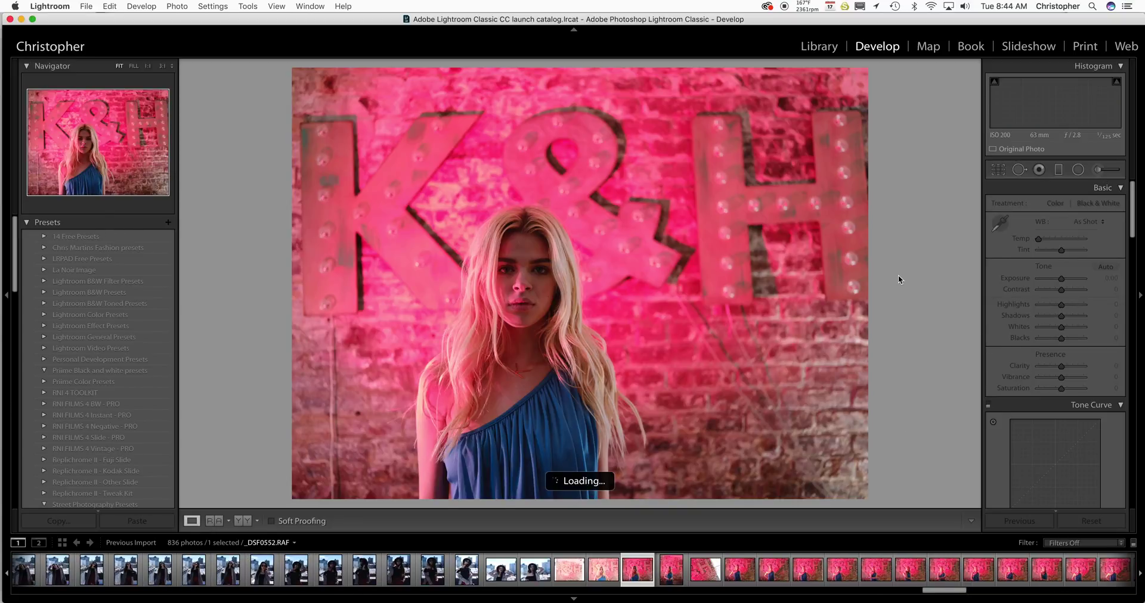
Reject the run of K&H brick-wall portraits from _DSF0552.RAF up to the vertical portrait _DSF0579.RAF.
{"action": "key", "text": "x"}
{"action": "key", "text": "x"}
{"action": "key", "text": "x"}
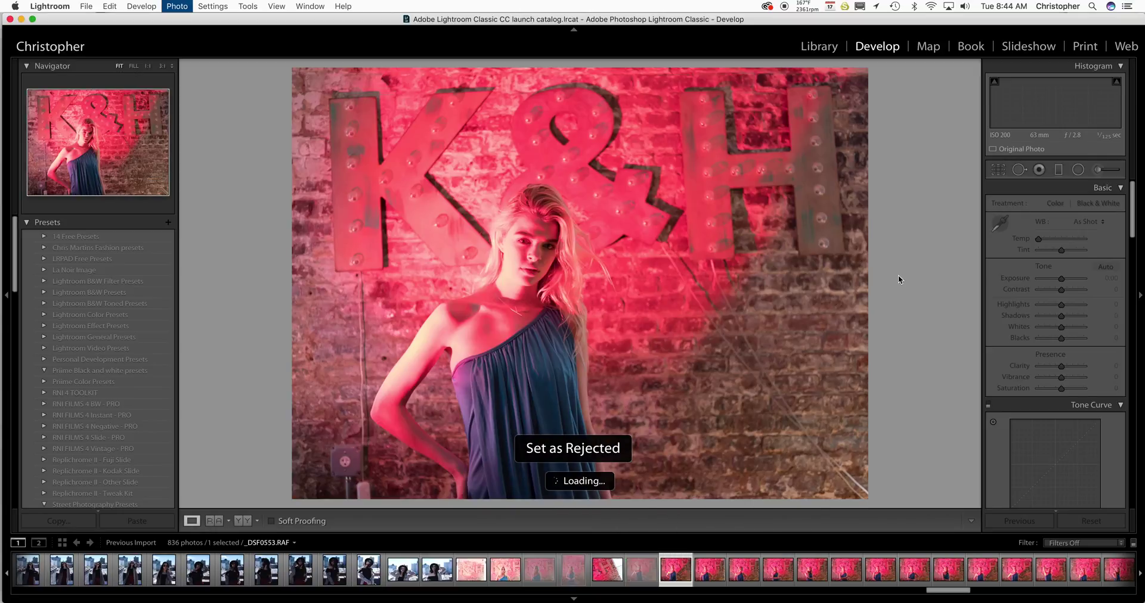
{"action": "key", "text": "x"}
{"action": "key", "text": "x"}
{"action": "key", "text": "x"}
{"action": "key", "text": "x"}
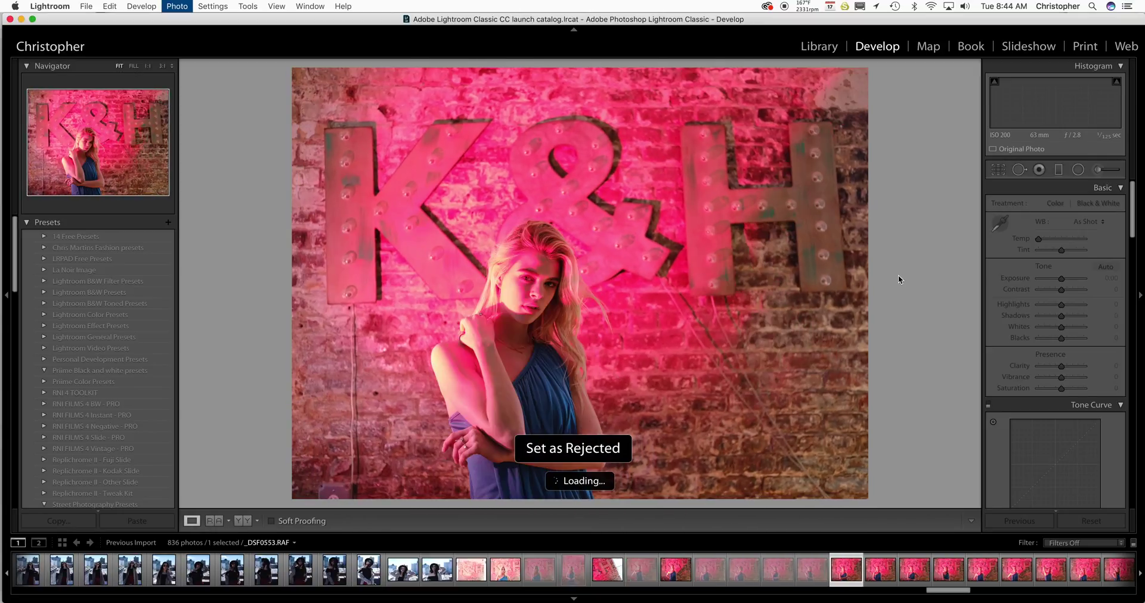
{"action": "key", "text": "x"}
{"action": "key", "text": "Right"}
{"action": "key", "text": "x"}
{"action": "key", "text": "Right"}
{"action": "key", "text": "x"}
{"action": "key", "text": "Right"}
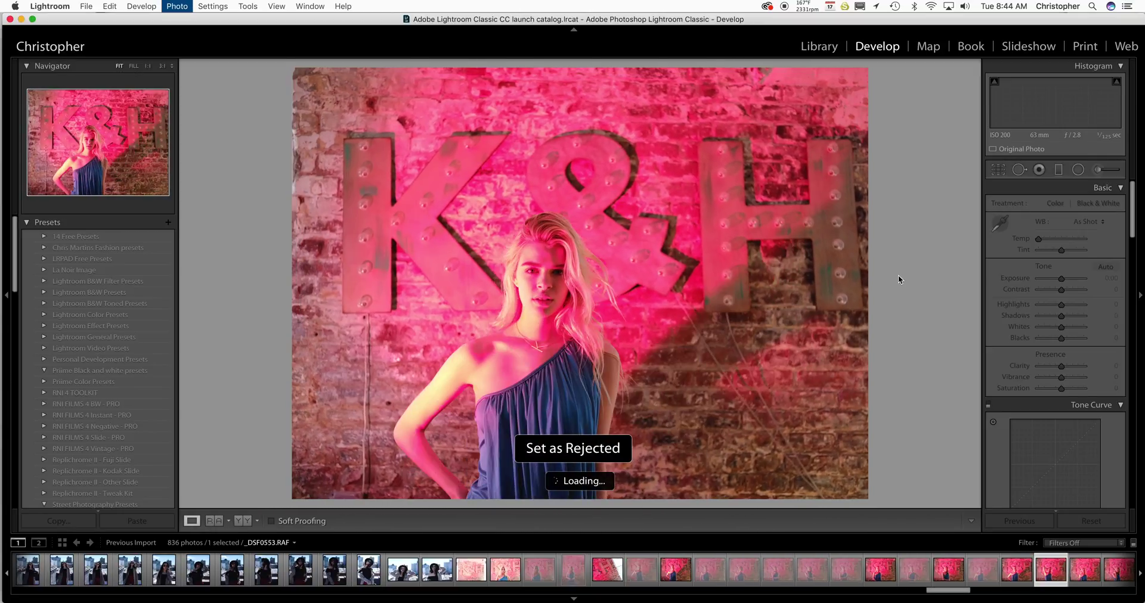
{"action": "key", "text": "x"}
{"action": "key", "text": "Right"}
{"action": "key", "text": "x"}
{"action": "key", "text": "x"}
{"action": "key", "text": "Right"}
{"action": "key", "text": "x"}
{"action": "key", "text": "Right"}
{"action": "key", "text": "x"}
{"action": "key", "text": "Right"}
{"action": "key", "text": "x"}
{"action": "key", "text": "Right"}
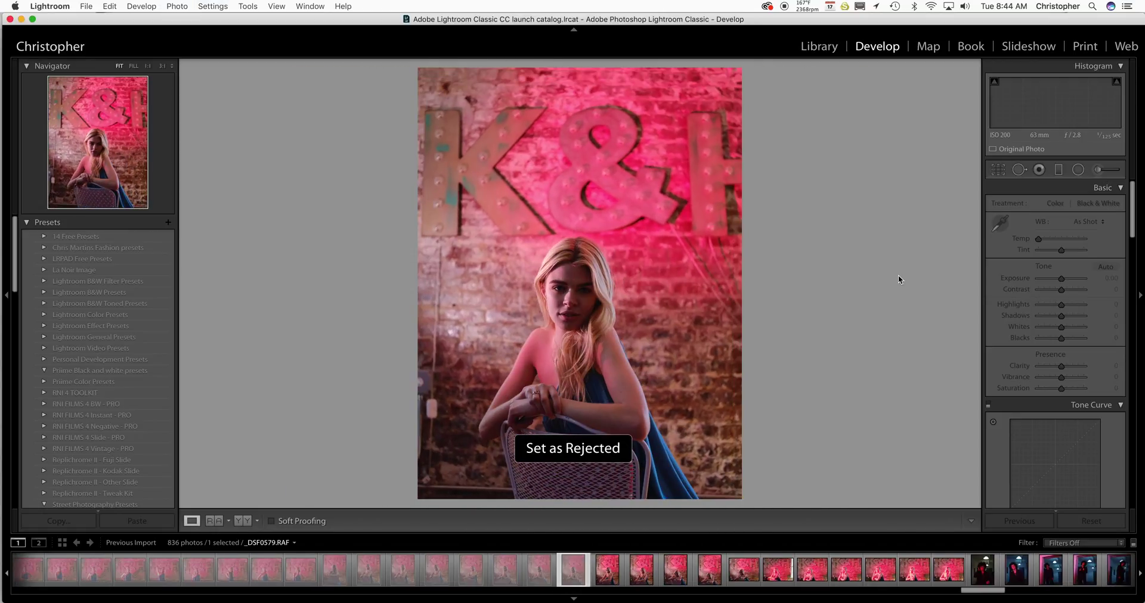
Flag the vertical portrait _DSF0579.RAF as a pick and reject the portraits after it through _DSF0585.RAF.
{"action": "key", "text": "p"}
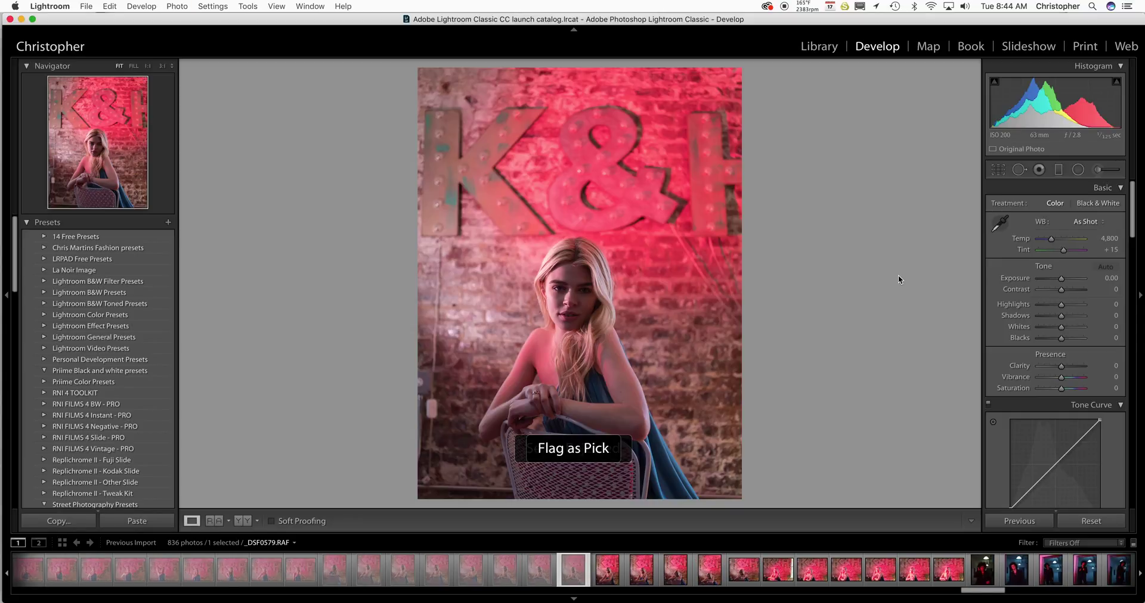
{"action": "key", "text": "x"}
{"action": "key", "text": "Right"}
{"action": "key", "text": "x"}
{"action": "key", "text": "Right"}
{"action": "key", "text": "x"}
{"action": "key", "text": "Right"}
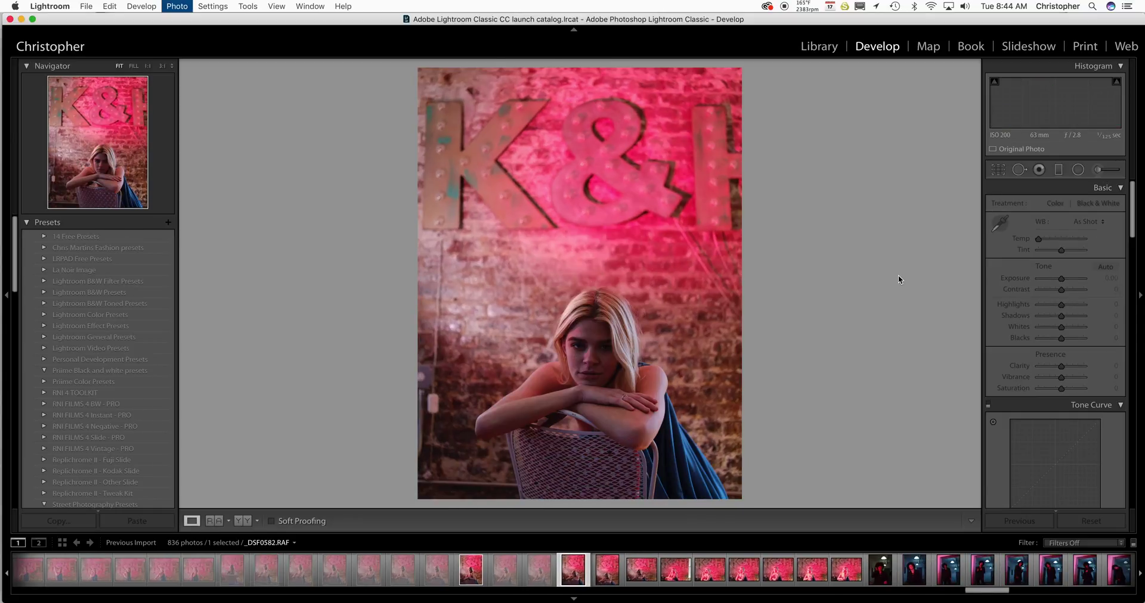
{"action": "key", "text": "Right"}
{"action": "key", "text": "x"}
{"action": "key", "text": "Right"}
{"action": "key", "text": "x"}
{"action": "key", "text": "Right"}
{"action": "key", "text": "x"}
{"action": "key", "text": "Right"}
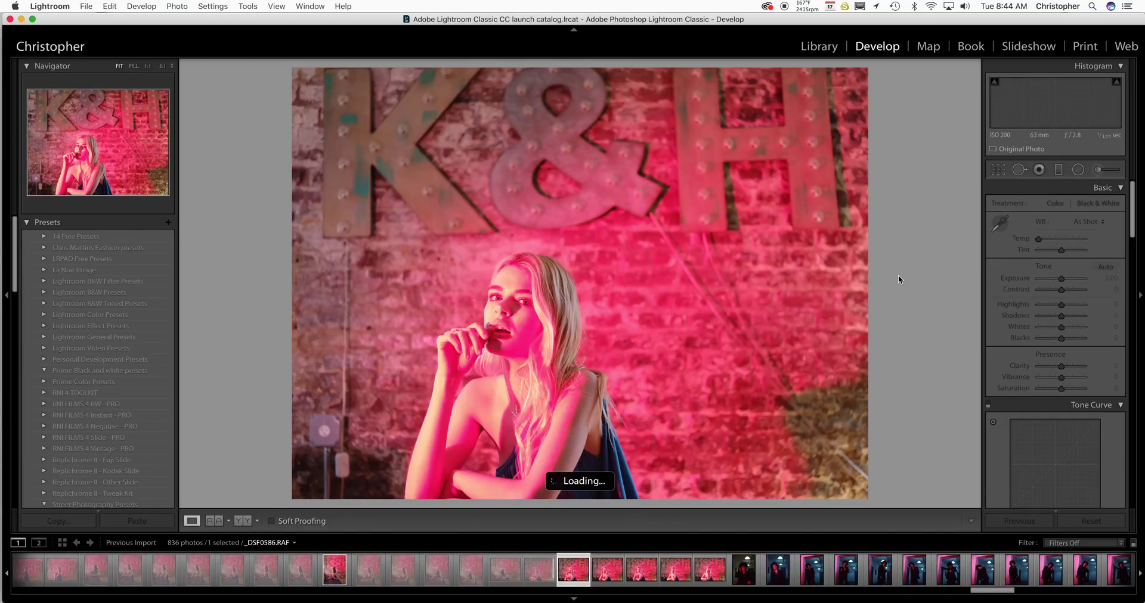
Flag the seated K&H portraits _DSF0586.RAF to _DSF0590.RAF as picks and inspect the model's face in the last one at full size.
{"action": "key", "text": "p"}
{"action": "key", "text": "Right"}
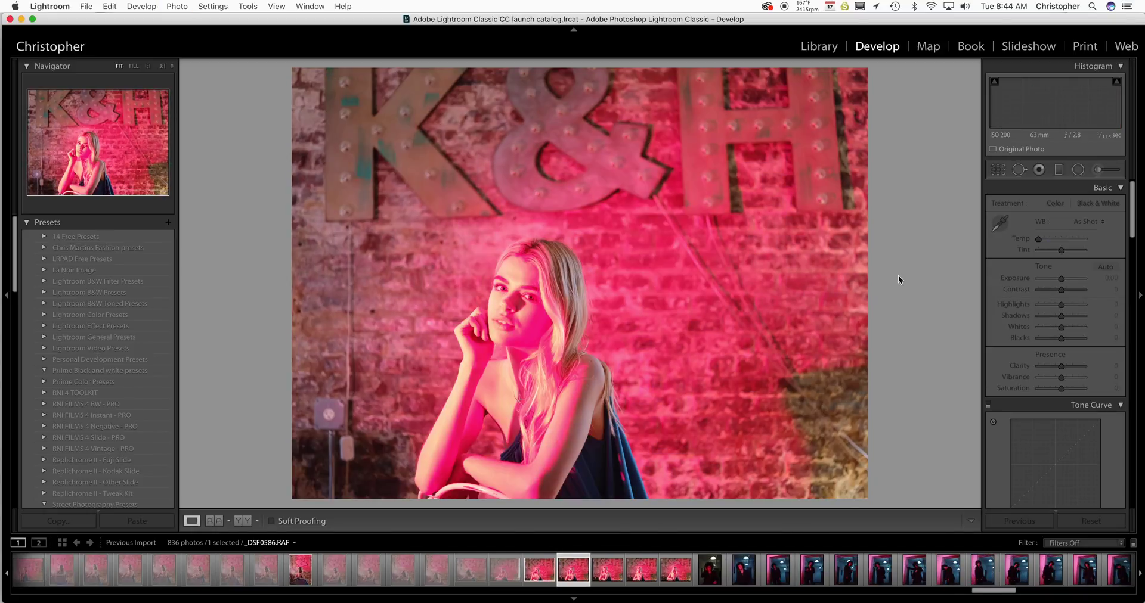
{"action": "key", "text": "p"}
{"action": "key", "text": "Right"}
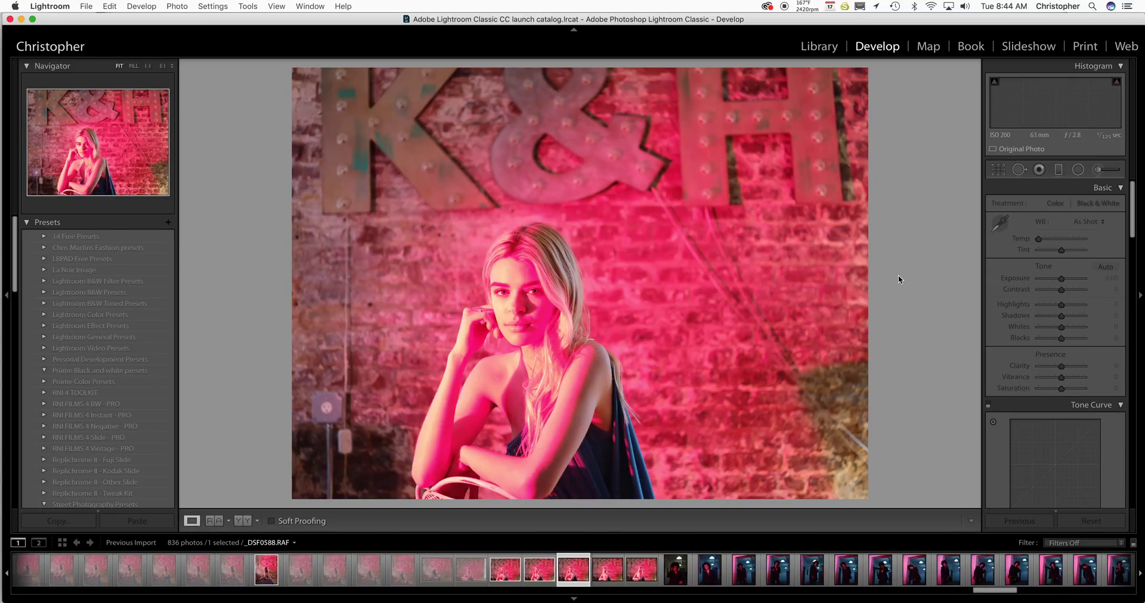
{"action": "key", "text": "x"}
{"action": "key", "text": "p"}
{"action": "key", "text": "Right"}
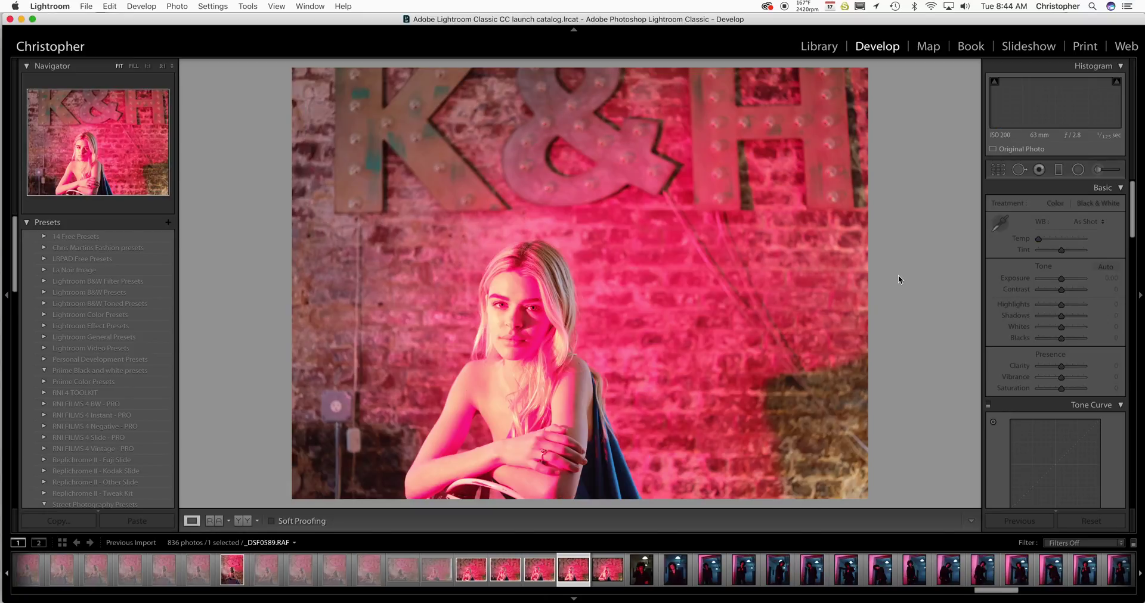
{"action": "key", "text": "p"}
{"action": "key", "text": "Right"}
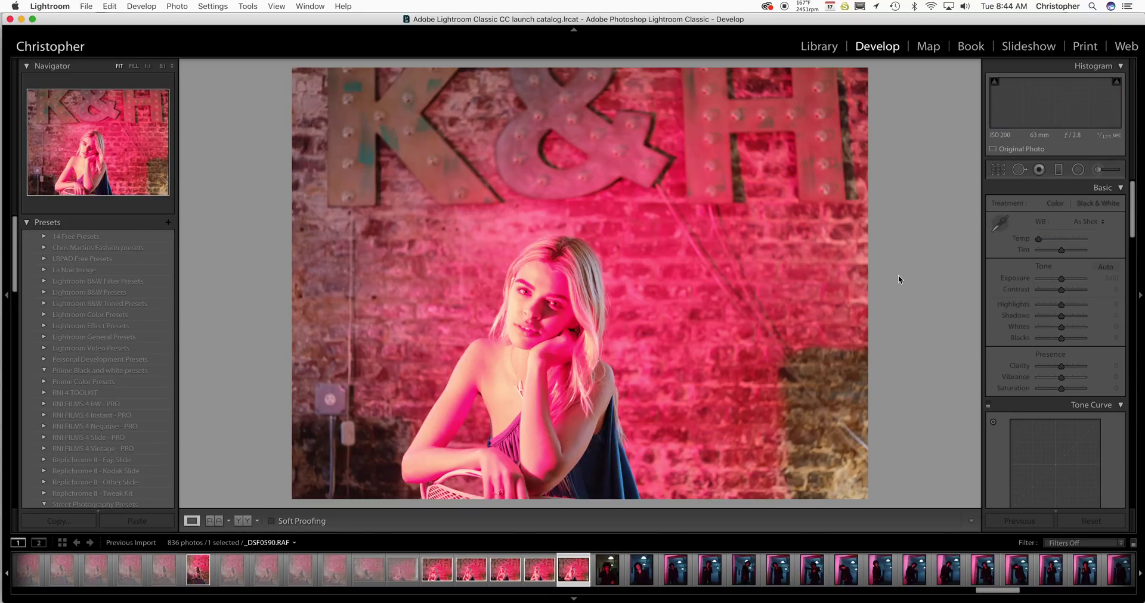
{"action": "key", "text": "p"}
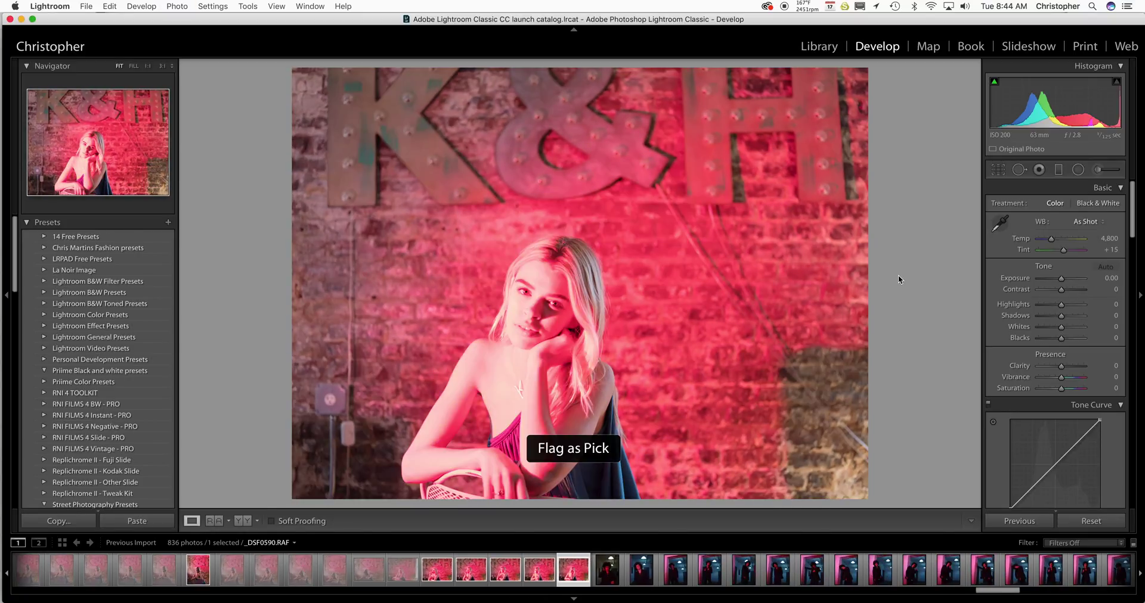
{"action": "left_click", "coordinate": [538, 302]}
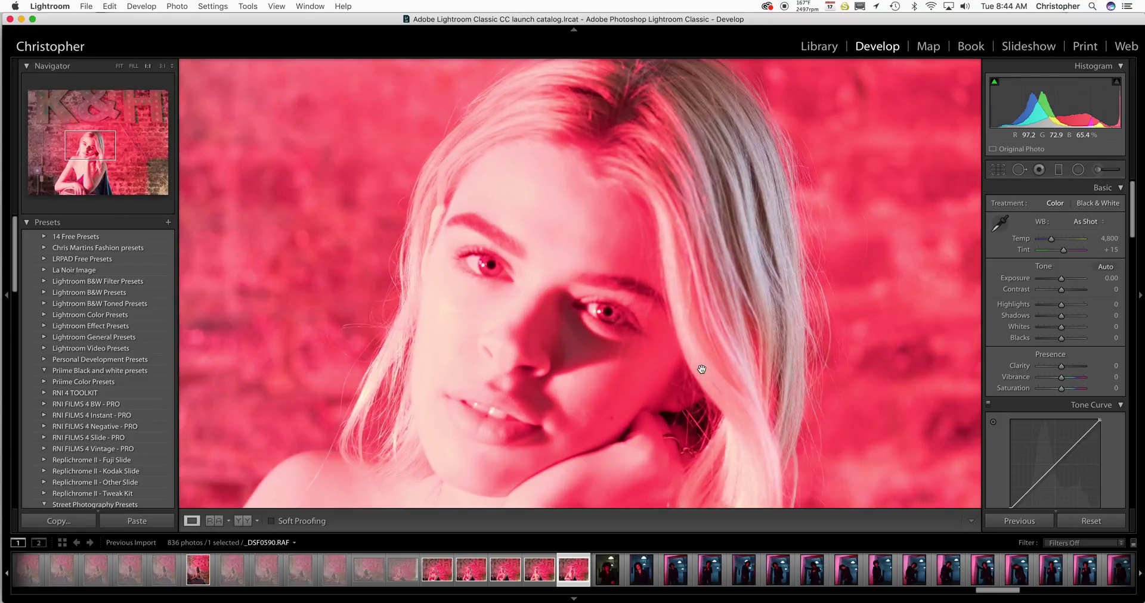
{"action": "left_click", "coordinate": [701, 369]}
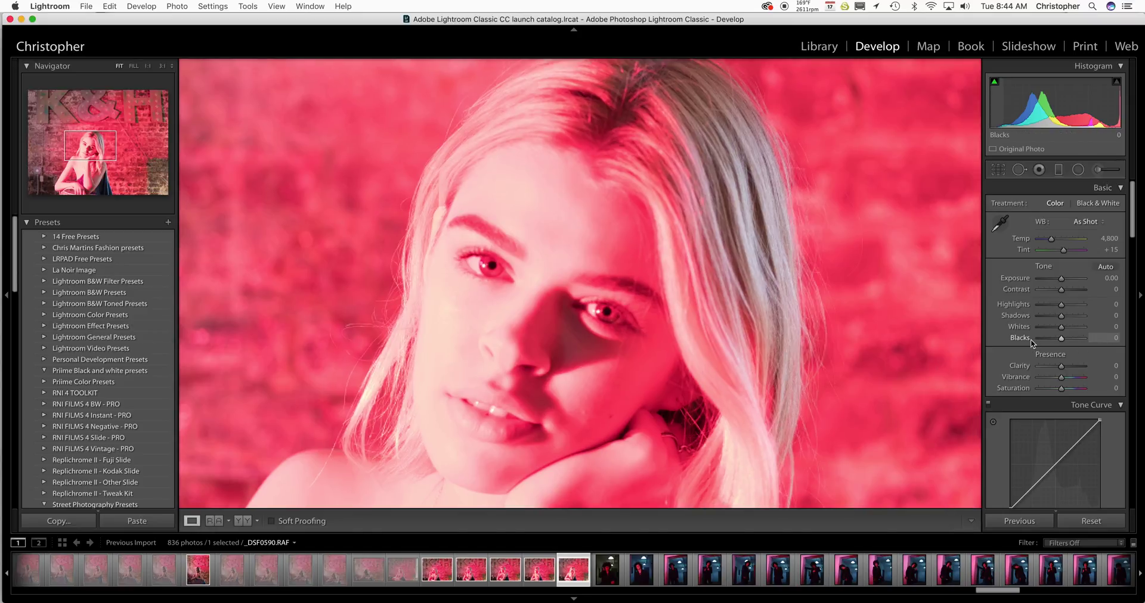
Go back through the seated K&H picks to _DSF0586.RAF and inspect the model's face at full size.
{"action": "key", "text": "Left"}
{"action": "key", "text": "Left"}
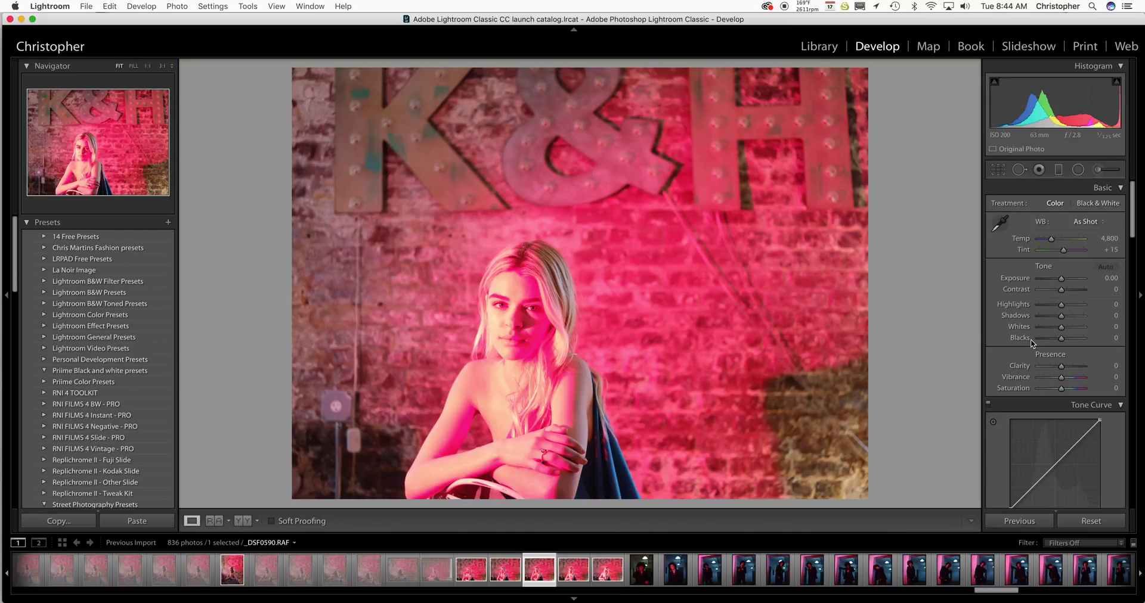
{"action": "key", "text": "Left"}
{"action": "key", "text": "Left"}
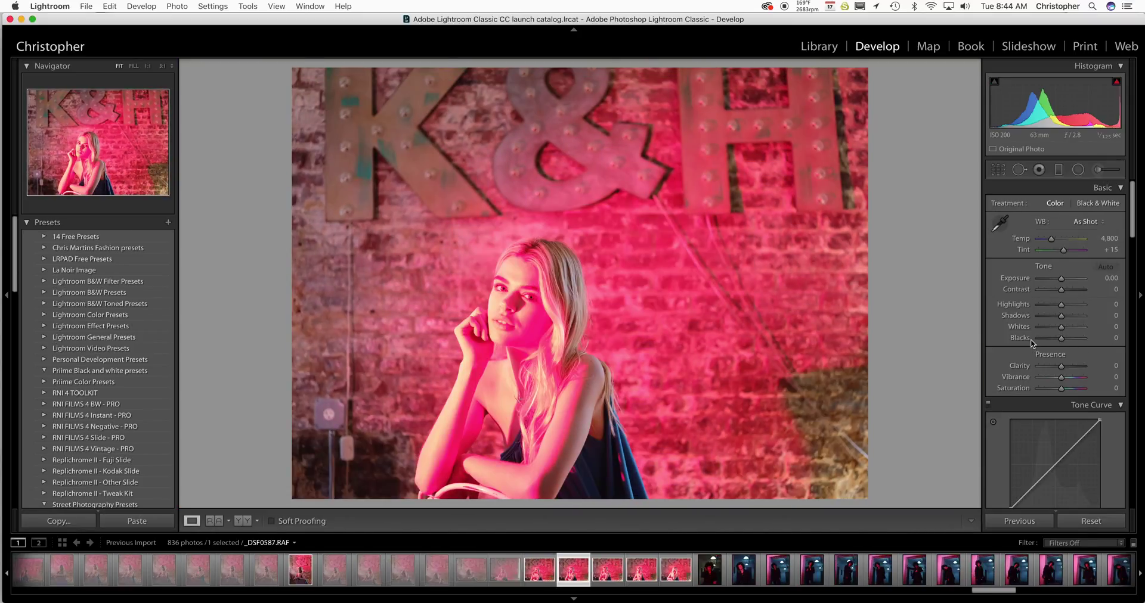
{"action": "key", "text": "Left"}
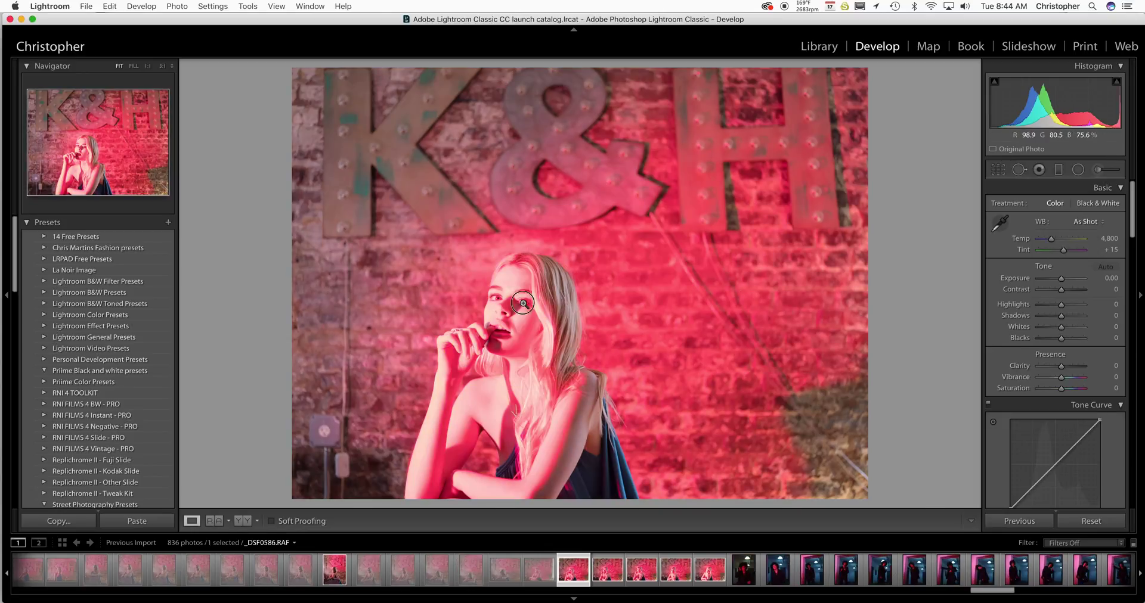
{"action": "left_click", "coordinate": [522, 302]}
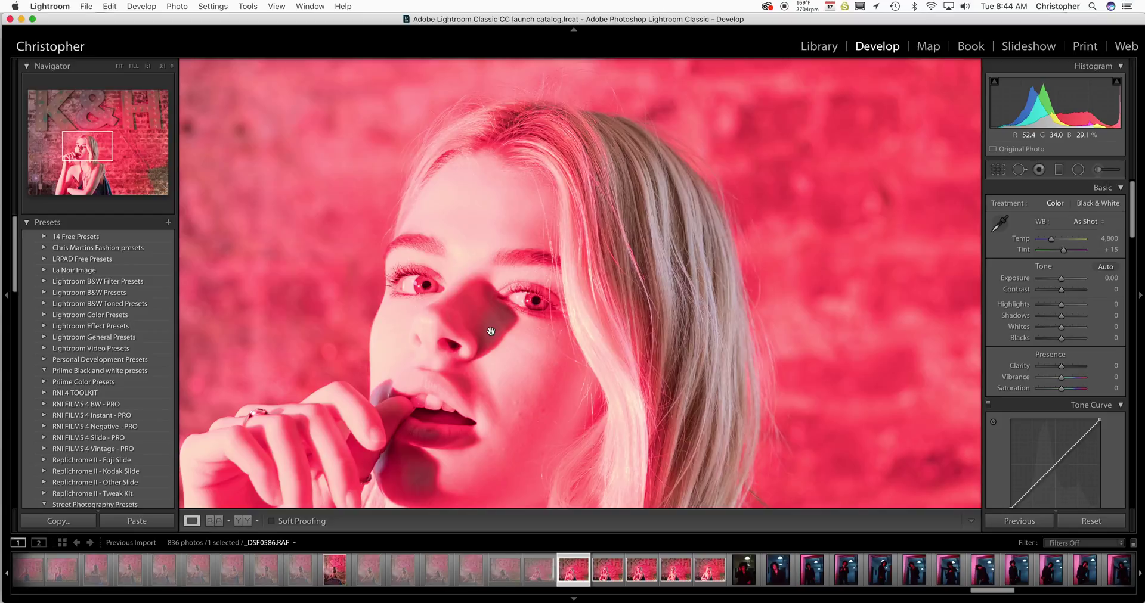
{"action": "key", "text": "z"}
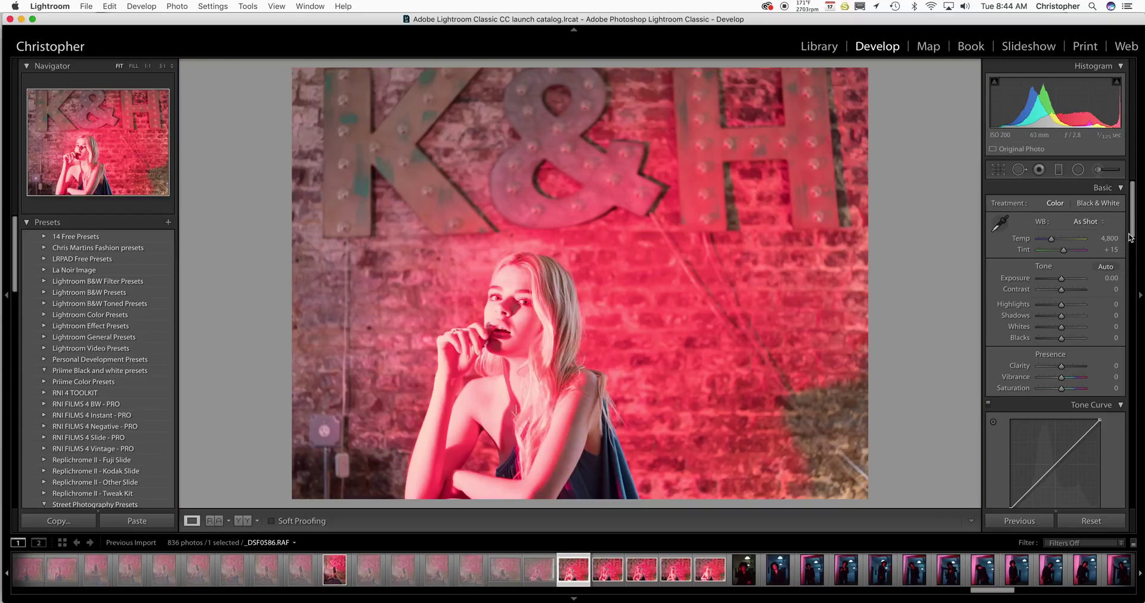
Set the white balance temperature of _DSF0586.RAF to 3,200.
{"action": "left_click", "coordinate": [1110, 238]}
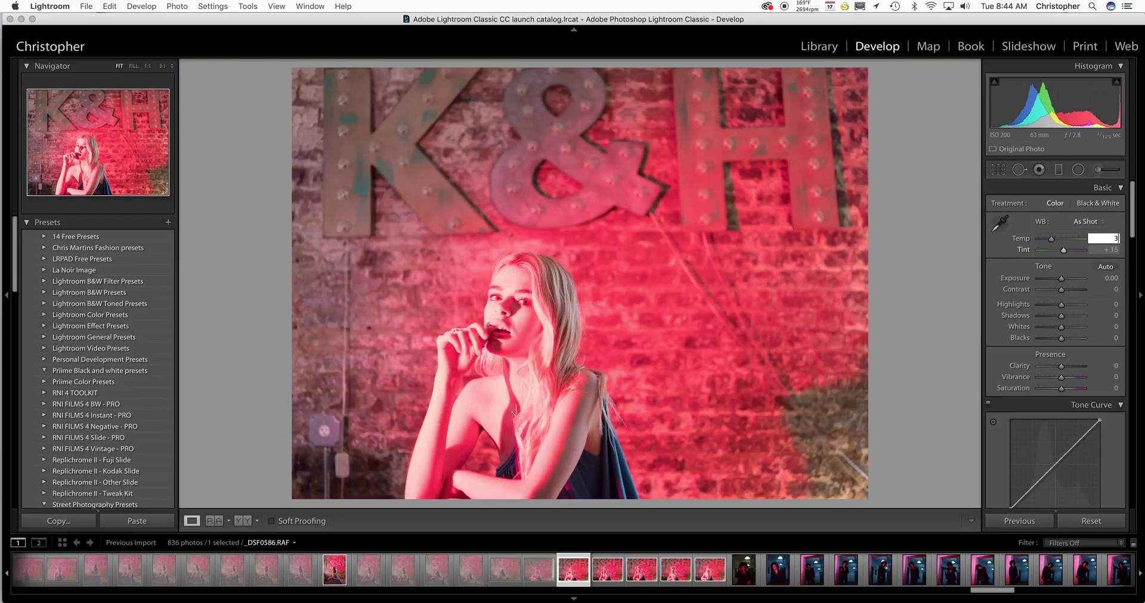
{"action": "key", "text": "Return"}
{"action": "left_click", "coordinate": [1110, 250]}
{"action": "left_click", "coordinate": [1110, 238]}
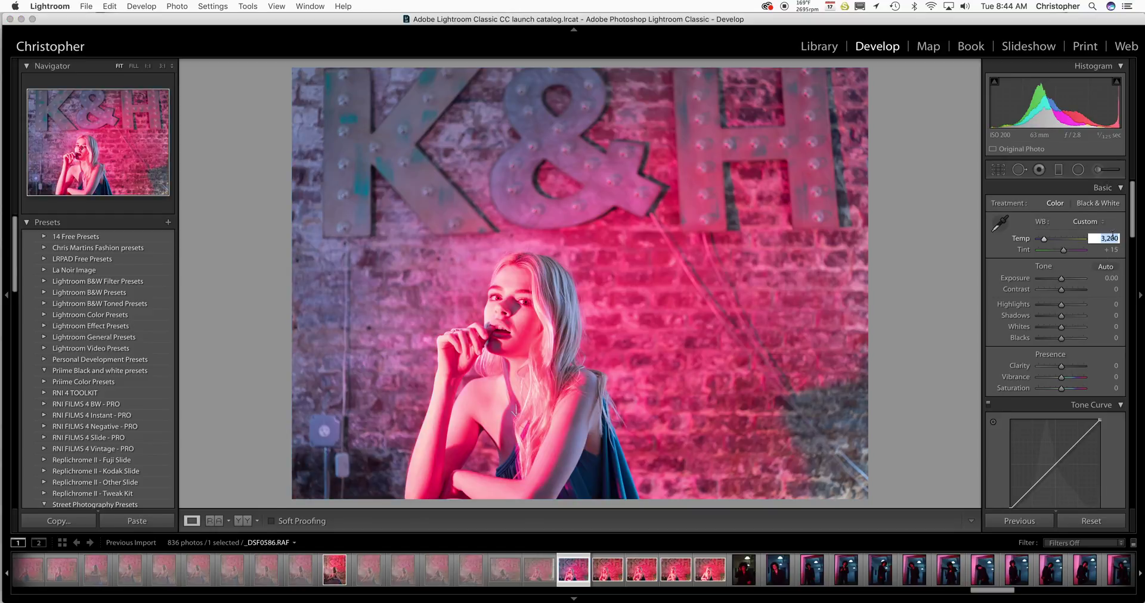
{"action": "type", "text": "5500"}
{"action": "key", "text": "Return"}
{"action": "left_click", "coordinate": [1110, 238]}
{"action": "type", "text": "3,200"}
{"action": "key", "text": "Return"}
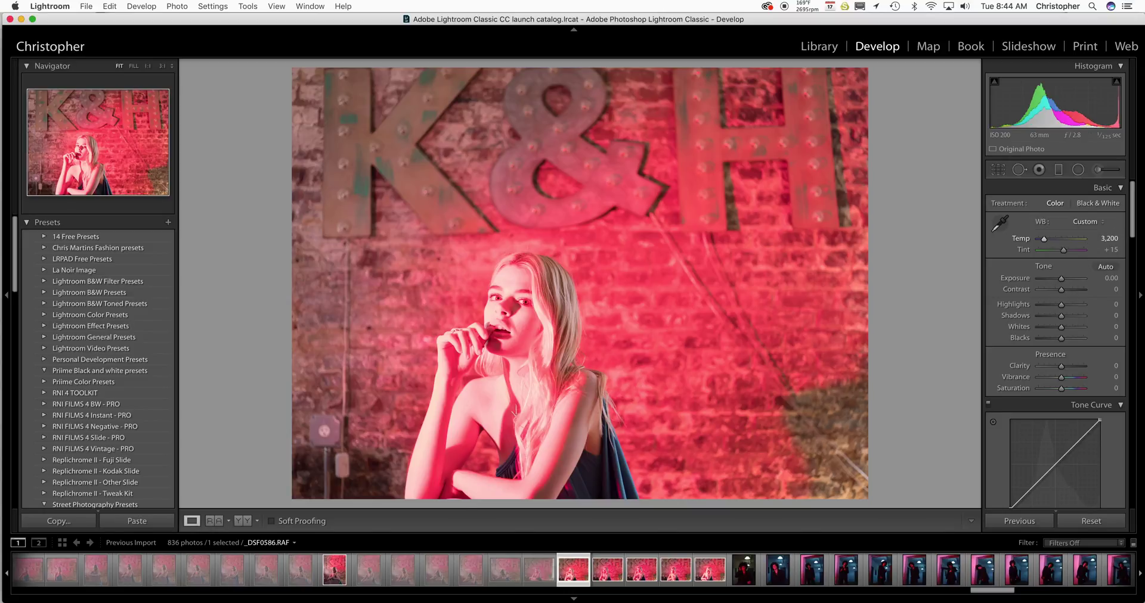
Change the portrait's camera calibration profile to Camera ASTIA/SOFT.
{"action": "left_click_drag", "start_coordinate": [1134, 234], "coordinate": [1120, 504]}
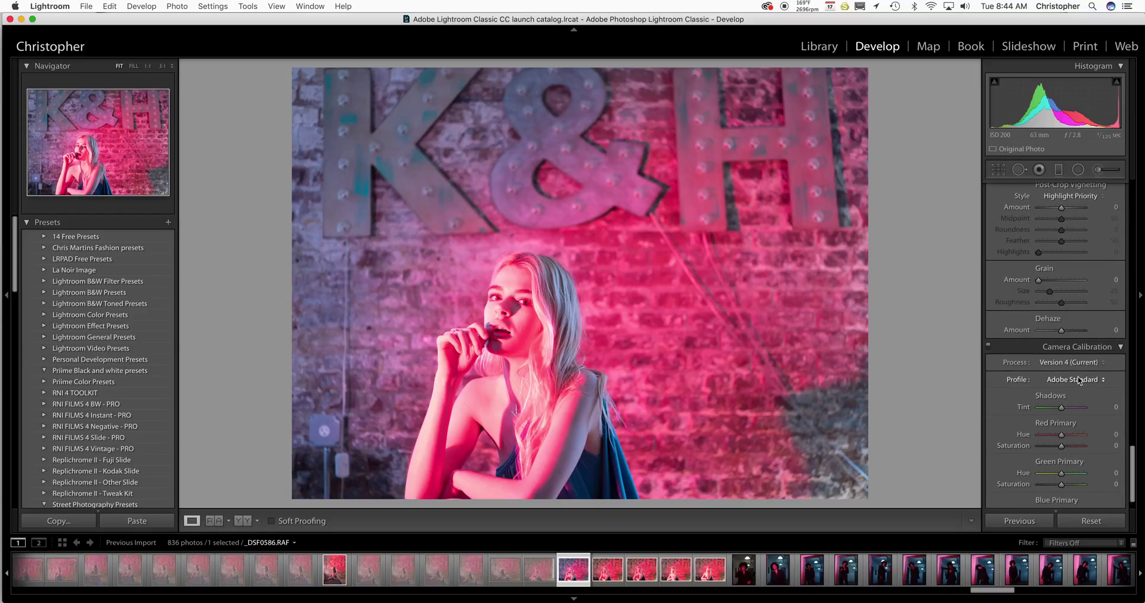
{"action": "left_click", "coordinate": [1073, 379]}
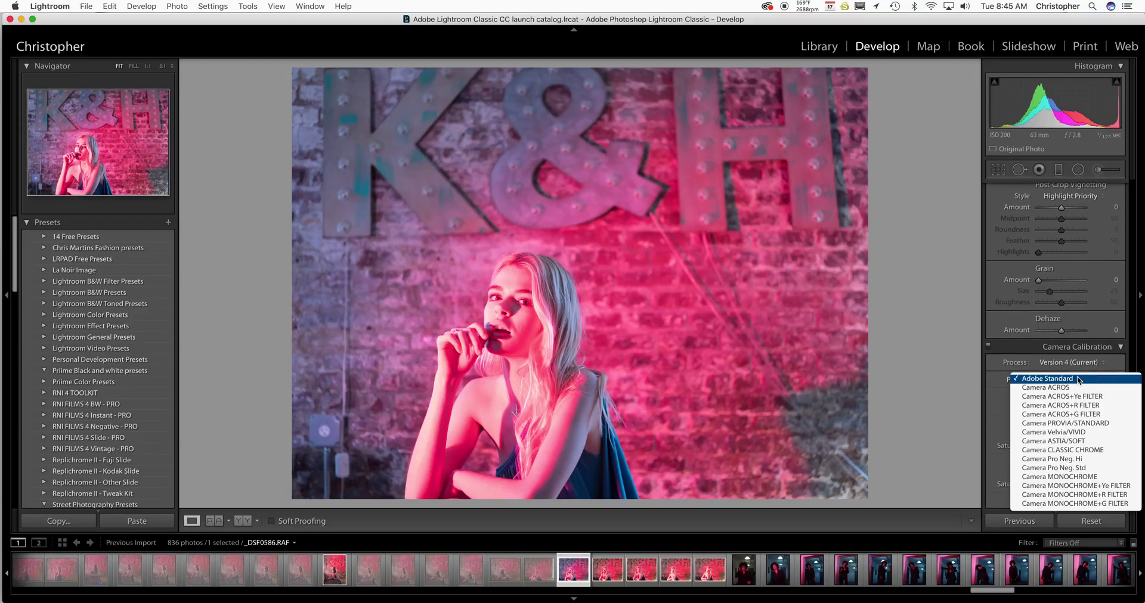
{"action": "left_click", "coordinate": [1072, 442]}
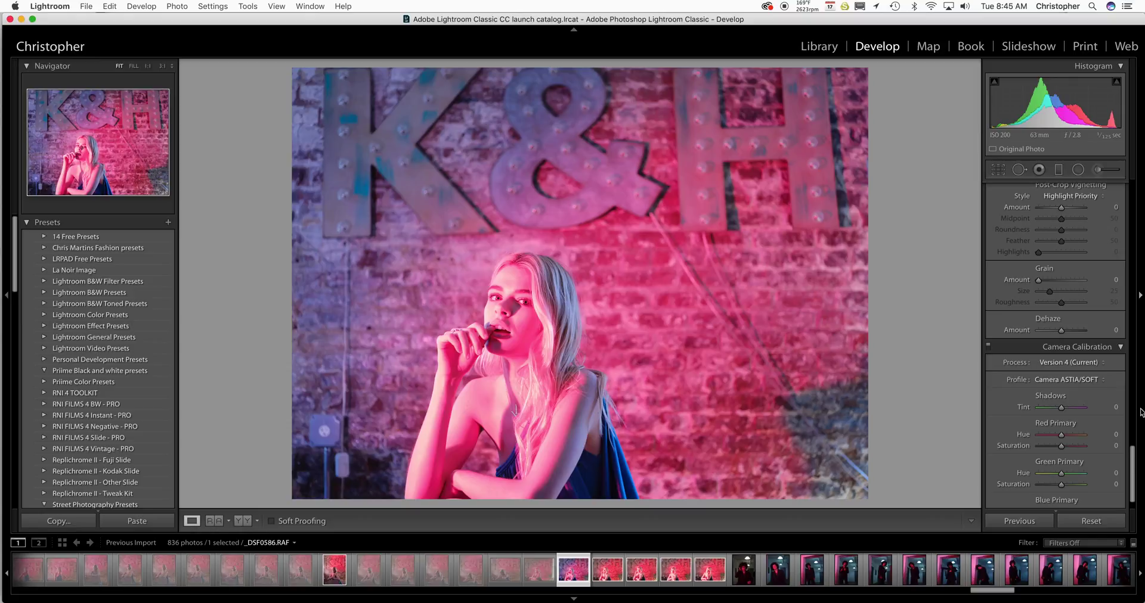
Apply the automatic Upright correction to the K&H portrait.
{"action": "left_click_drag", "start_coordinate": [1134, 466], "coordinate": [1128, 439]}
{"action": "left_click_drag", "start_coordinate": [1060, 485], "coordinate": [1065, 490]}
{"action": "left_click_drag", "start_coordinate": [1135, 453], "coordinate": [1127, 409]}
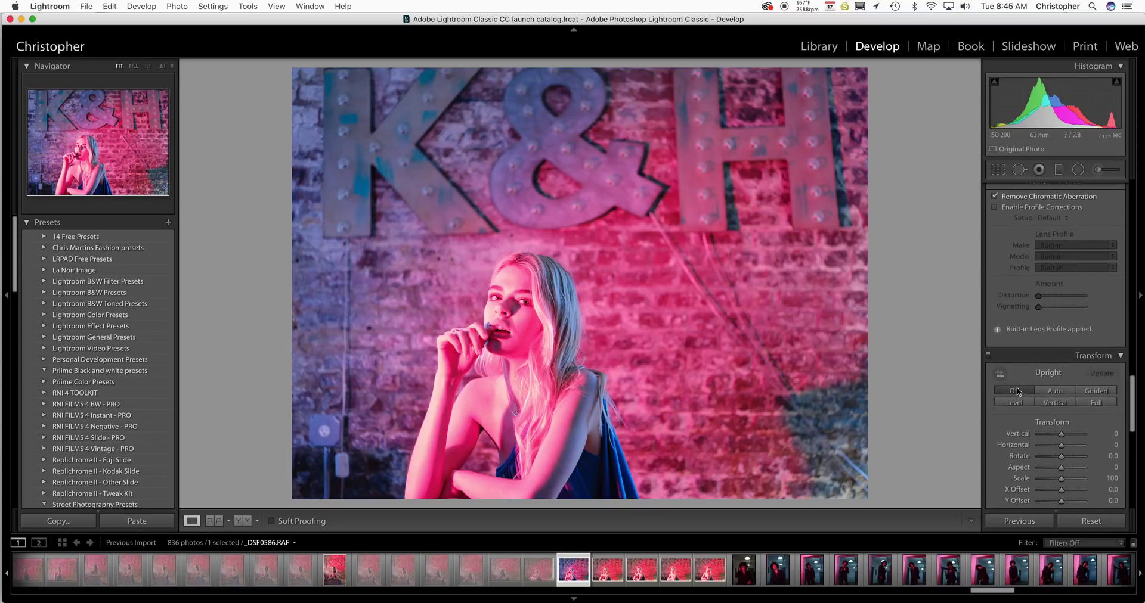
{"action": "left_click", "coordinate": [1049, 392]}
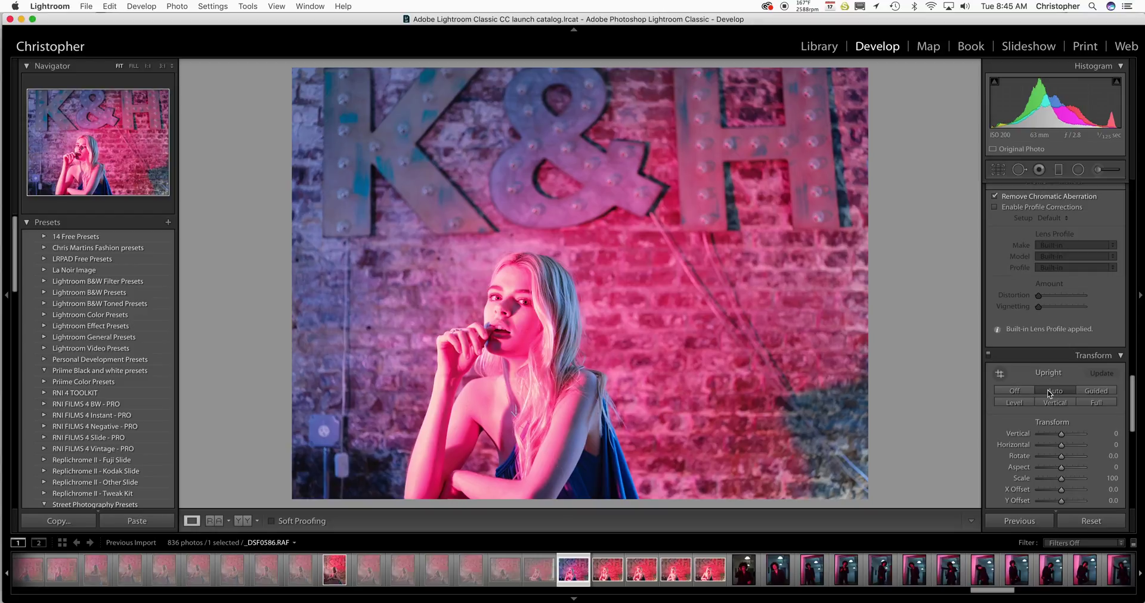
Lower the portrait's Highlights to −65 and Exposure to about −0.38, and raise Clarity to +13.
{"action": "left_click_drag", "start_coordinate": [1134, 413], "coordinate": [1129, 201]}
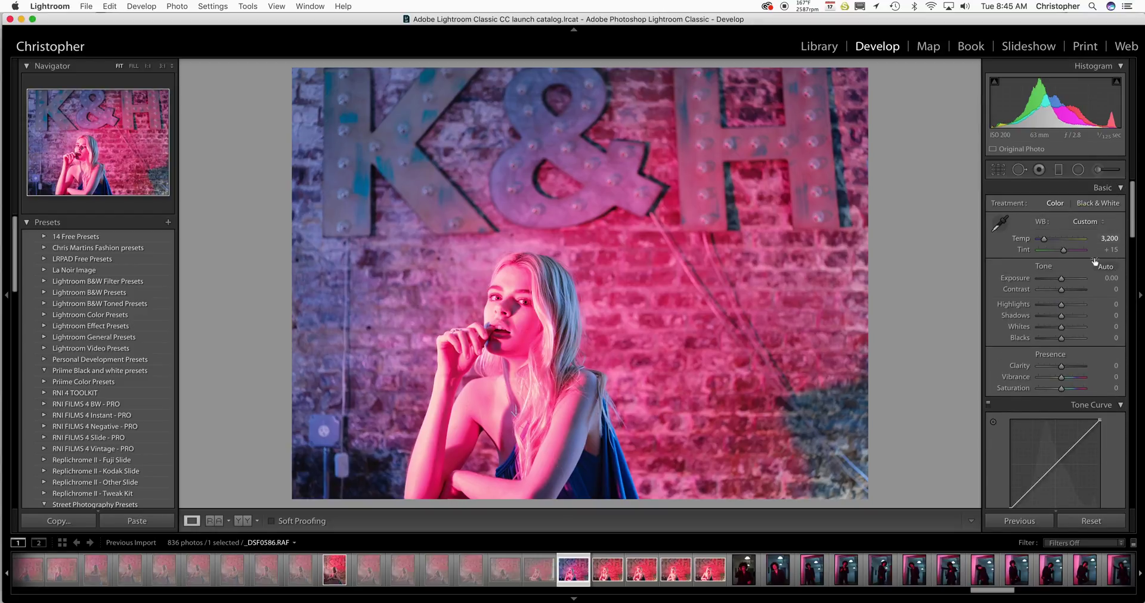
{"action": "left_click_drag", "start_coordinate": [1061, 307], "coordinate": [1048, 307]}
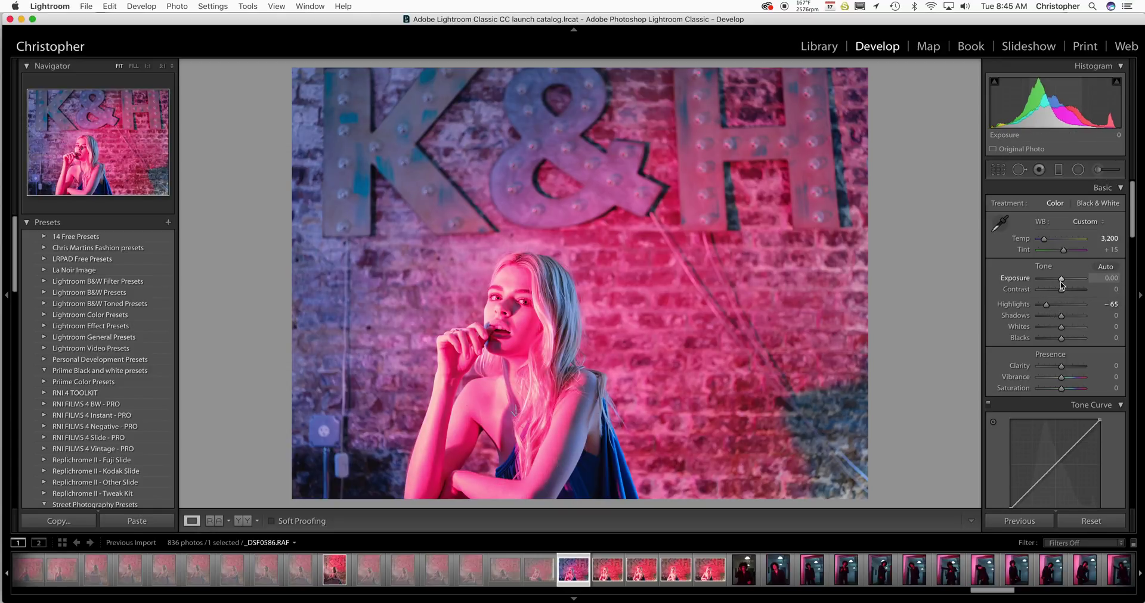
{"action": "left_click_drag", "start_coordinate": [1062, 284], "coordinate": [1059, 285]}
{"action": "left_click_drag", "start_coordinate": [1061, 367], "coordinate": [1064, 370]}
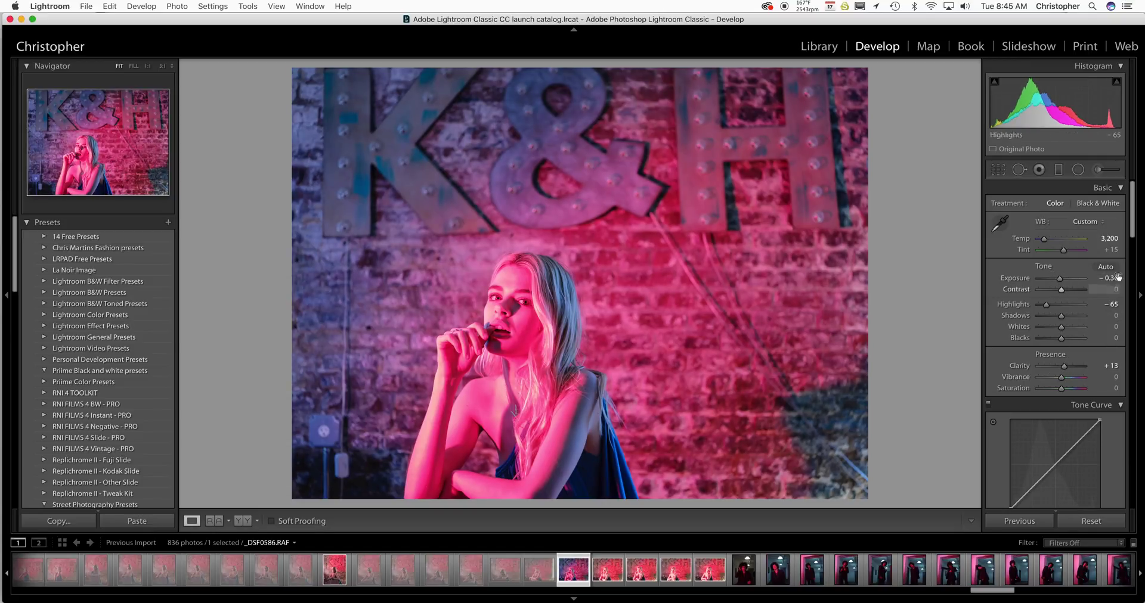
Raise the HSL saturation of Red to +40, Blue to +48, Purple to +72 and Magenta to +59.
{"action": "left_click_drag", "start_coordinate": [1133, 227], "coordinate": [1127, 301]}
{"action": "scroll", "coordinate": [1126, 300], "scroll_direction": "up", "scroll_amount": 3}
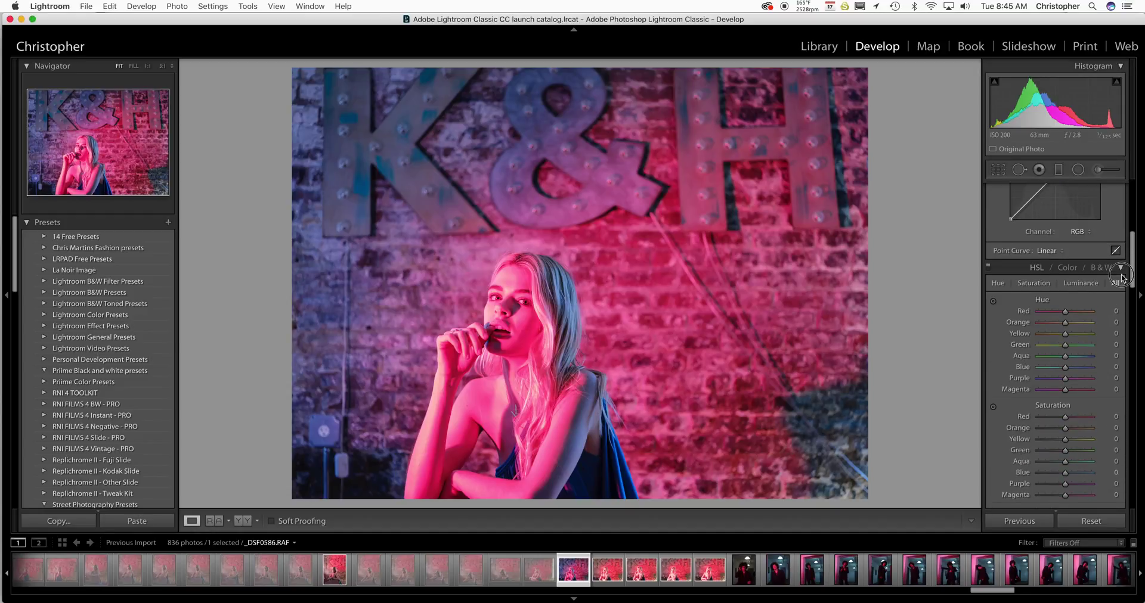
{"action": "scroll", "coordinate": [1121, 301], "scroll_direction": "down", "scroll_amount": 3}
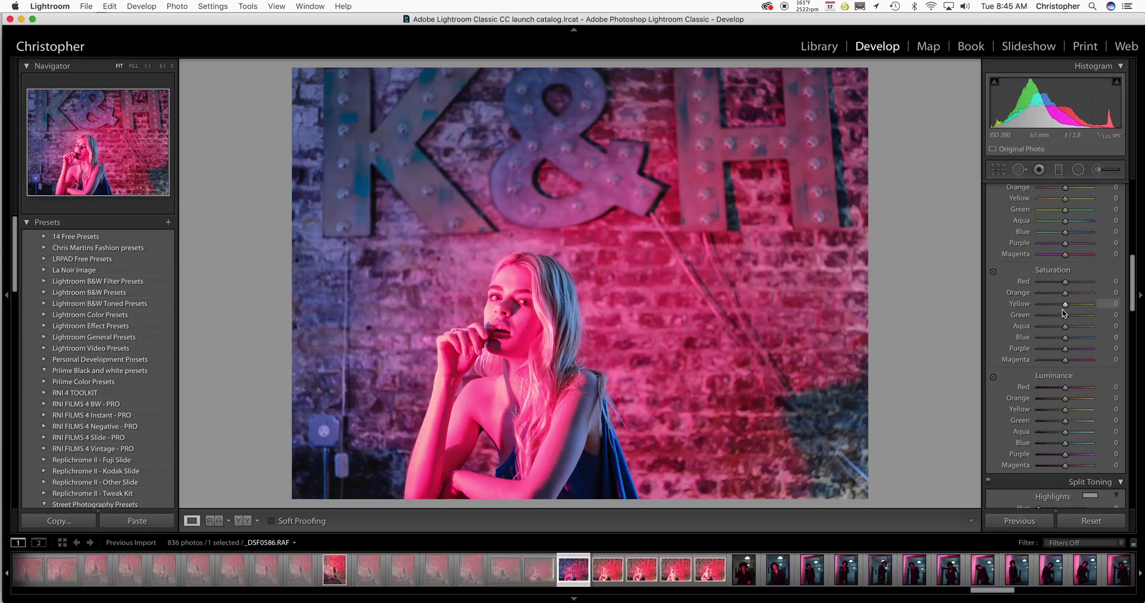
{"action": "mouse_move", "coordinate": [1065, 348]}
{"action": "left_mouse_down"}
{"action": "mouse_move", "coordinate": [1115, 351]}
{"action": "mouse_move", "coordinate": [1079, 364]}
{"action": "mouse_move", "coordinate": [1092, 366]}
{"action": "mouse_move", "coordinate": [1077, 340]}
{"action": "left_mouse_up"}
{"action": "mouse_move", "coordinate": [1067, 284]}
{"action": "left_mouse_down"}
{"action": "mouse_move", "coordinate": [1090, 286]}
{"action": "mouse_move", "coordinate": [1079, 288]}
{"action": "left_mouse_up"}
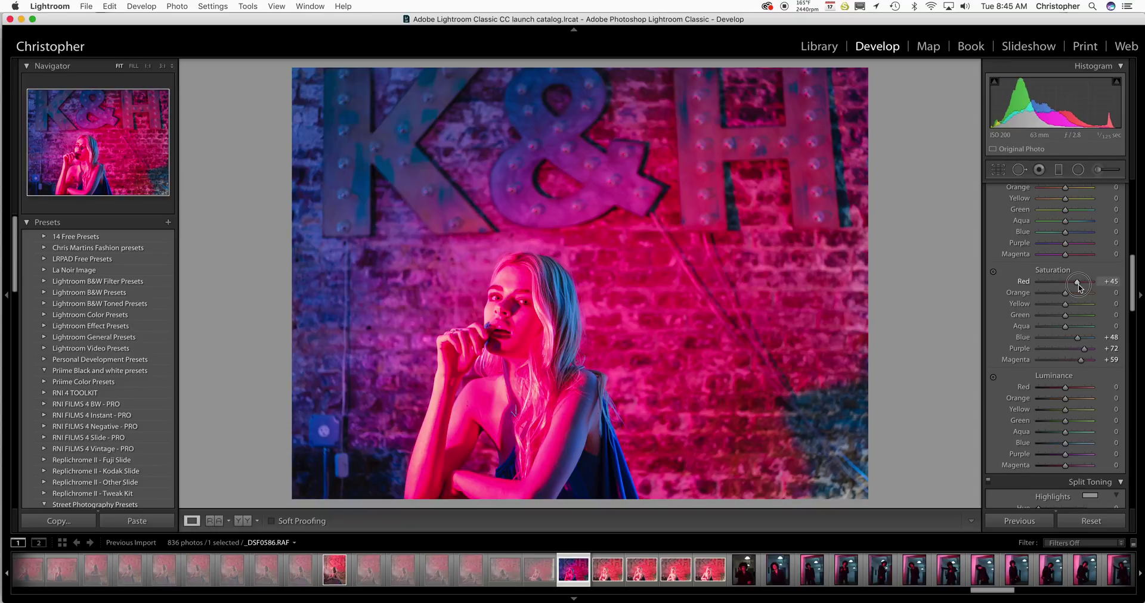
Raise the HSL luminance of Red to +31, Purple to +52 and Blue to +25.
{"action": "mouse_move", "coordinate": [1065, 388]}
{"action": "left_mouse_down"}
{"action": "mouse_move", "coordinate": [1053, 388]}
{"action": "mouse_move", "coordinate": [1072, 388]}
{"action": "left_mouse_up"}
{"action": "left_click_drag", "start_coordinate": [1064, 454], "coordinate": [1077, 454]}
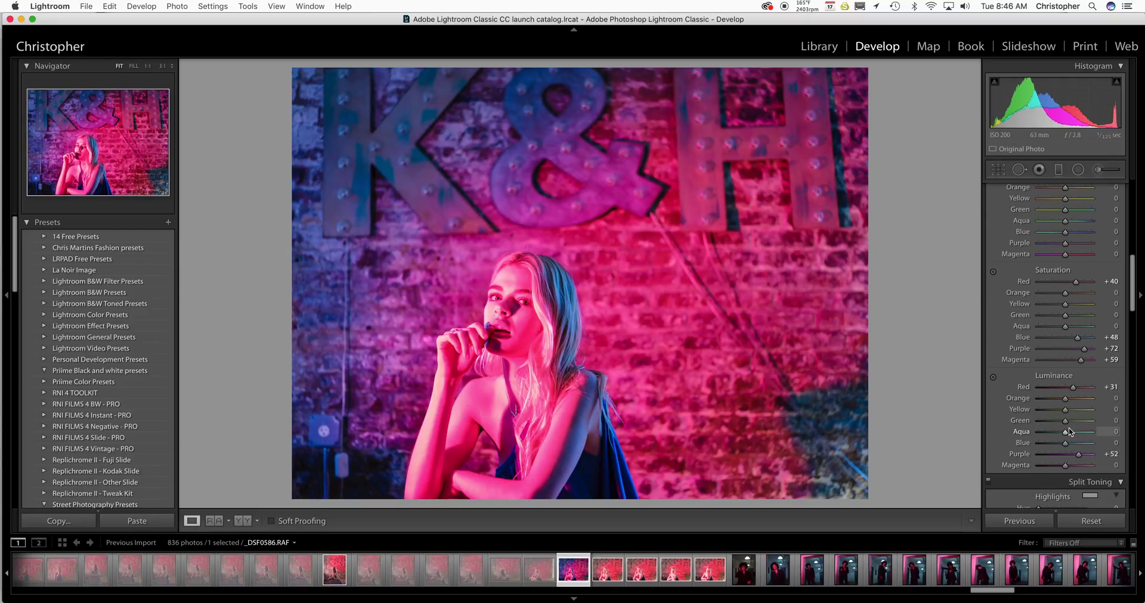
{"action": "left_click_drag", "start_coordinate": [1065, 443], "coordinate": [1072, 446]}
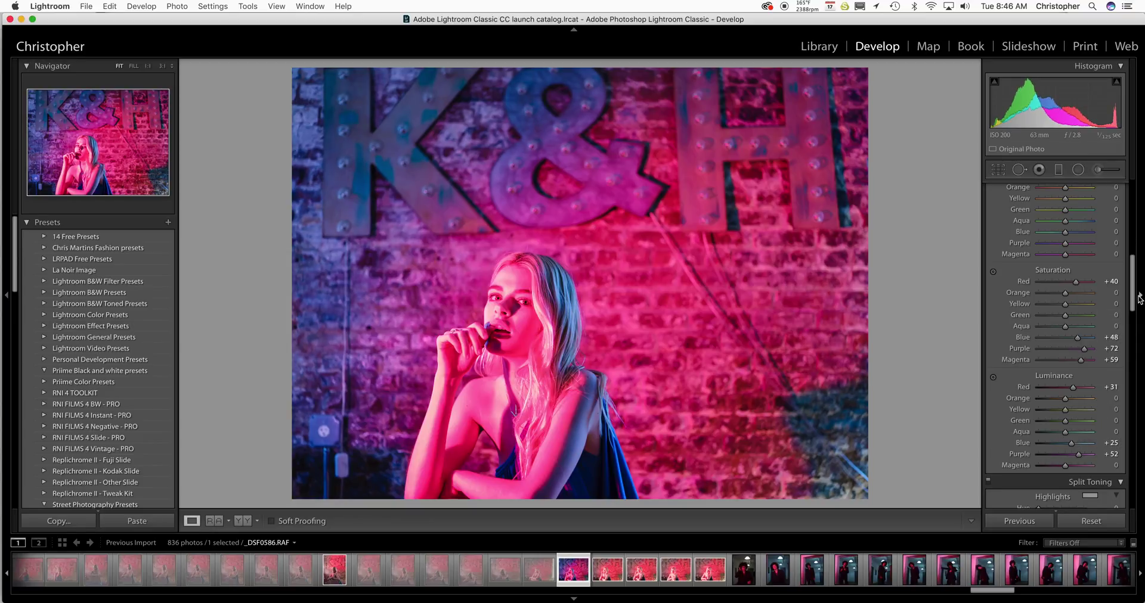
Set the portrait's sharpening Amount to 43.
{"action": "left_click_drag", "start_coordinate": [1134, 298], "coordinate": [1128, 367]}
{"action": "left_click_drag", "start_coordinate": [1047, 348], "coordinate": [1051, 348]}
{"action": "left_click_drag", "start_coordinate": [1131, 365], "coordinate": [1129, 358]}
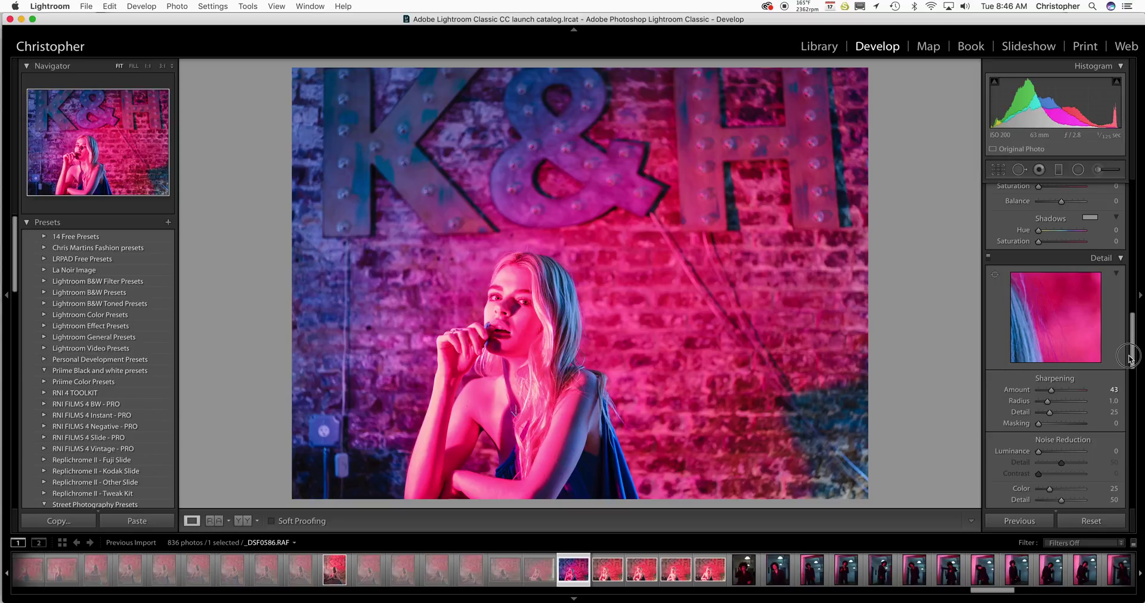
Draw a graduated filter from the photo's upper edge down past the model's face and set its Exposure to 0.
{"action": "left_click_drag", "start_coordinate": [1128, 358], "coordinate": [1125, 275]}
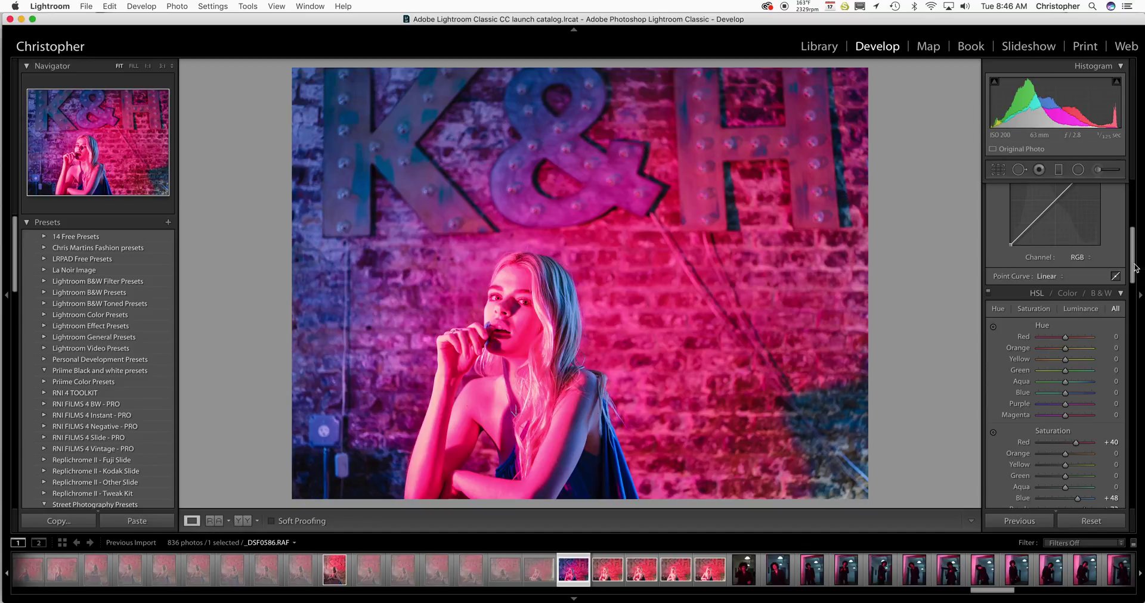
{"action": "left_click_drag", "start_coordinate": [1131, 250], "coordinate": [1100, 175]}
{"action": "left_click", "coordinate": [1058, 169]}
{"action": "left_click_drag", "start_coordinate": [611, 71], "coordinate": [611, 352]}
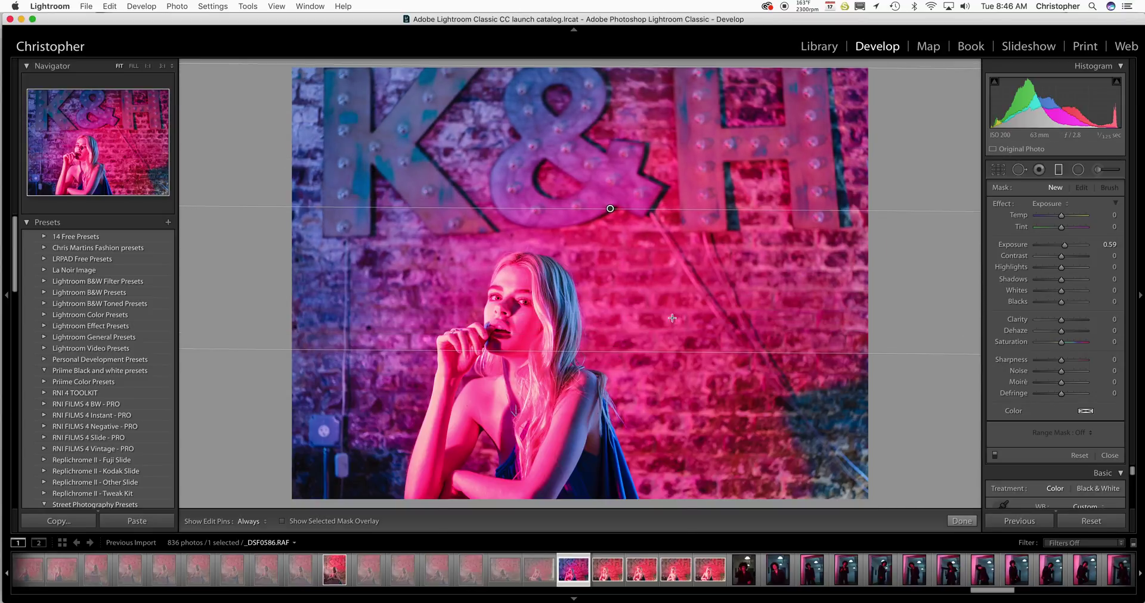
{"action": "left_click", "coordinate": [1110, 244]}
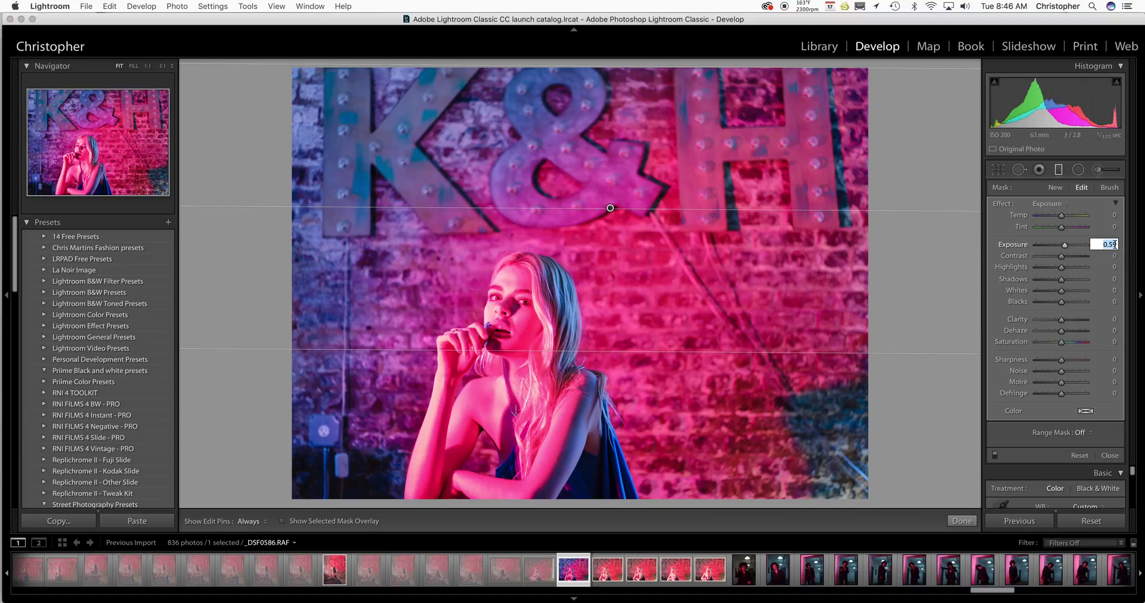
{"action": "type", "text": "0"}
{"action": "key", "text": "Return"}
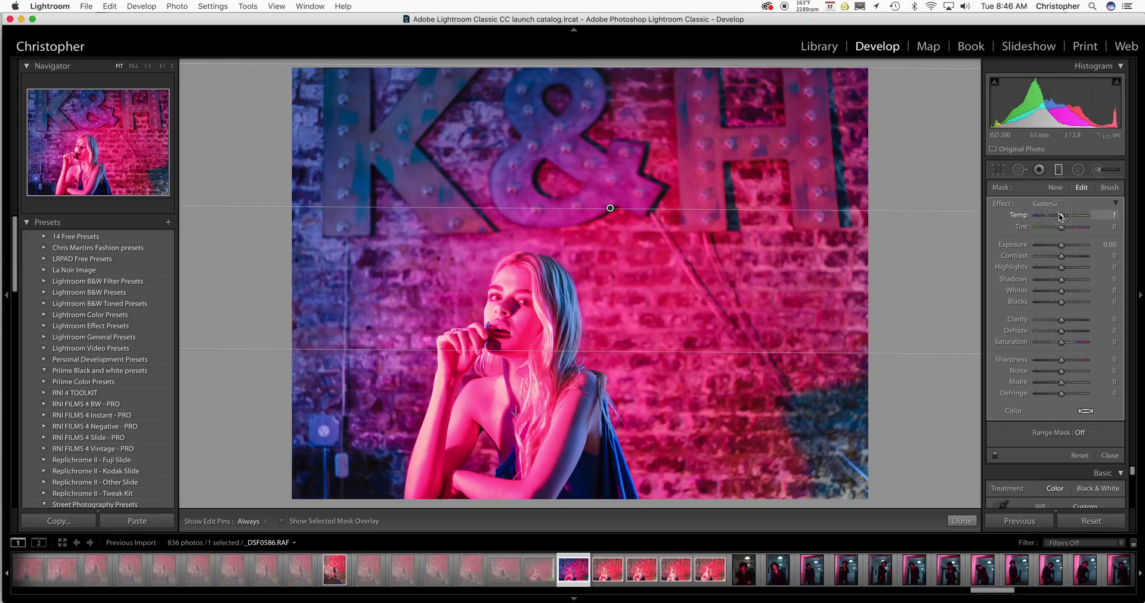
Cool the graduated filter to Temp −81, then shift it slightly lower and tilt it across the wall.
{"action": "left_click_drag", "start_coordinate": [1060, 217], "coordinate": [1041, 217]}
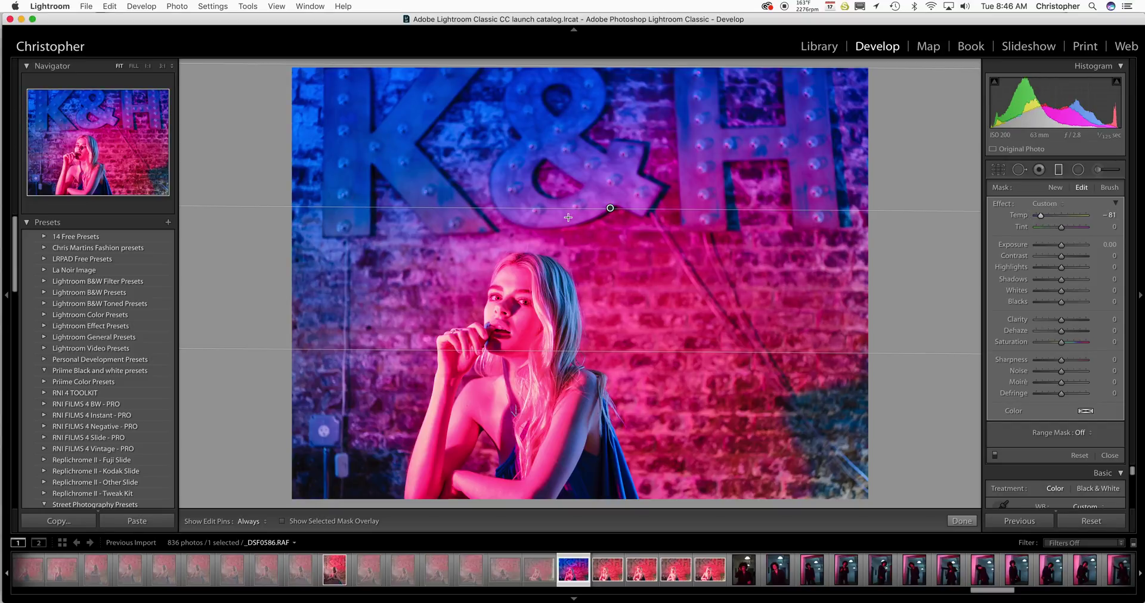
{"action": "left_click_drag", "start_coordinate": [610, 208], "coordinate": [609, 249]}
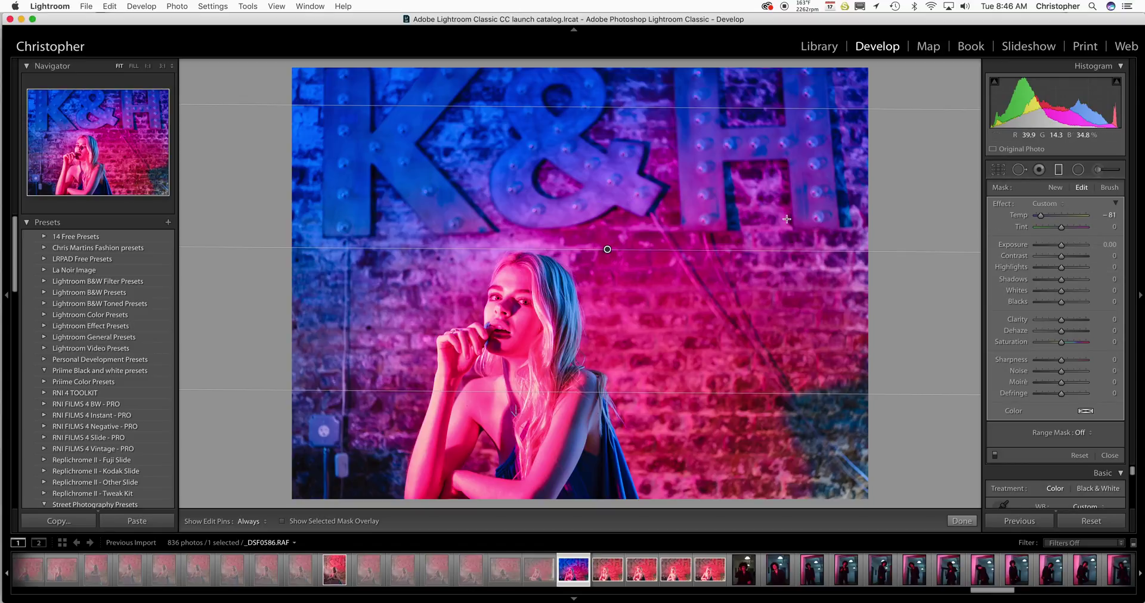
{"action": "left_click_drag", "start_coordinate": [775, 251], "coordinate": [774, 258]}
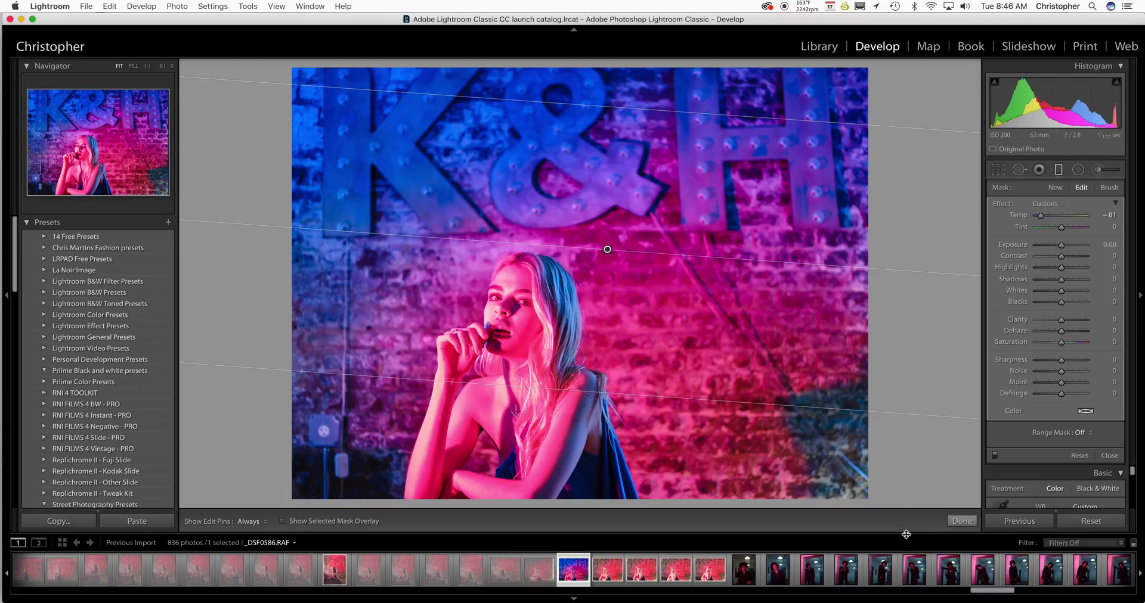
Set the filter's range mask to Color, sample the blue area around the letter K, and undo that sample.
{"action": "left_click", "coordinate": [1084, 438]}
{"action": "left_click", "coordinate": [1086, 444]}
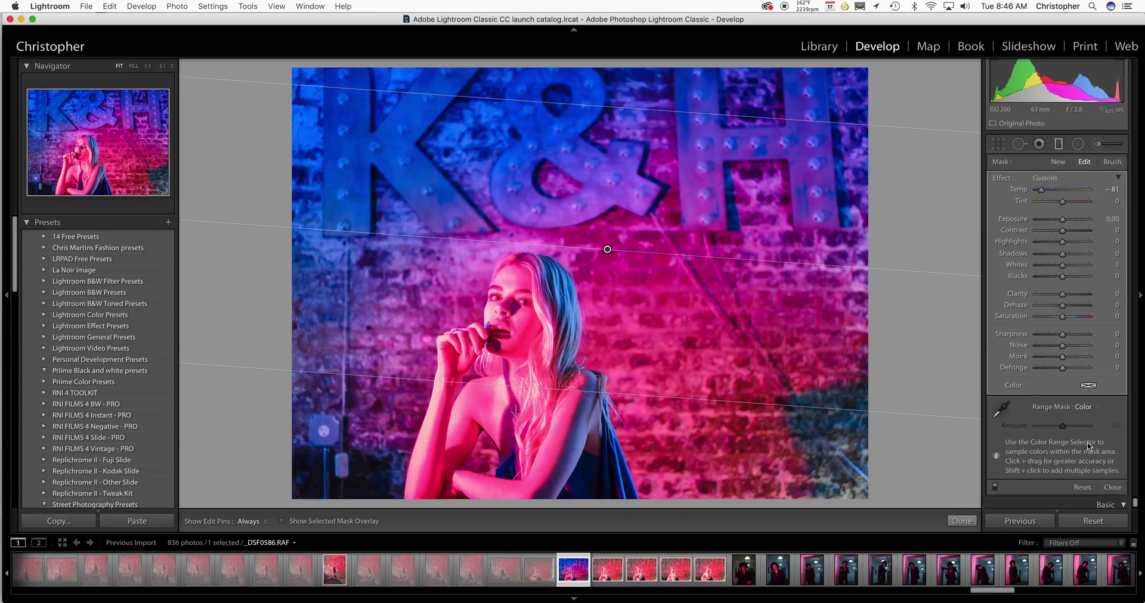
{"action": "left_click", "coordinate": [1000, 410]}
{"action": "left_click_drag", "start_coordinate": [353, 139], "coordinate": [382, 148]}
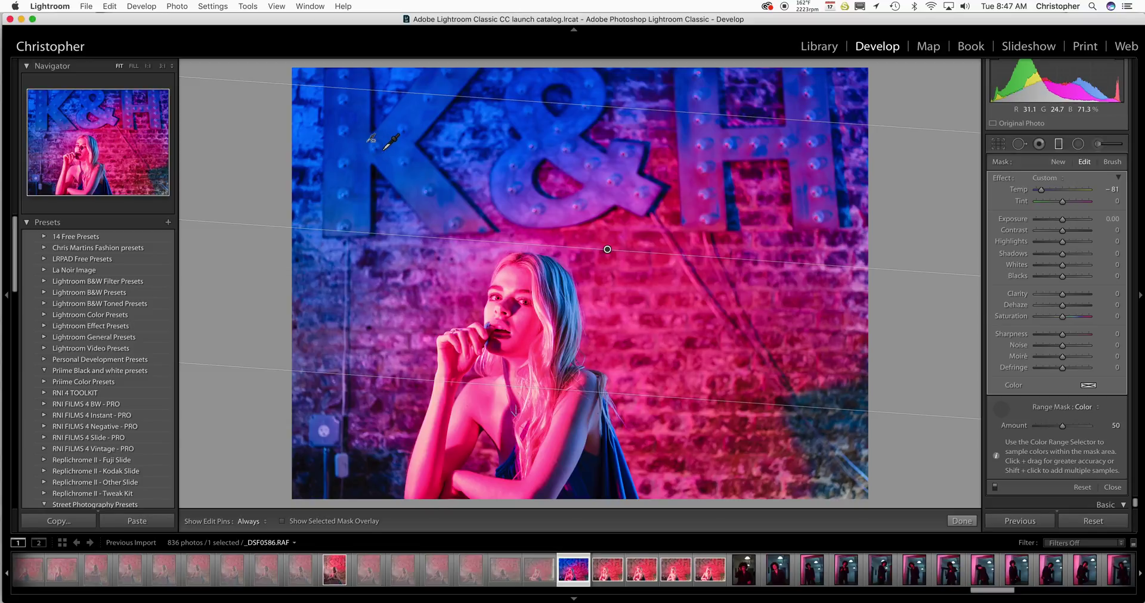
{"action": "key", "text": "super+z"}
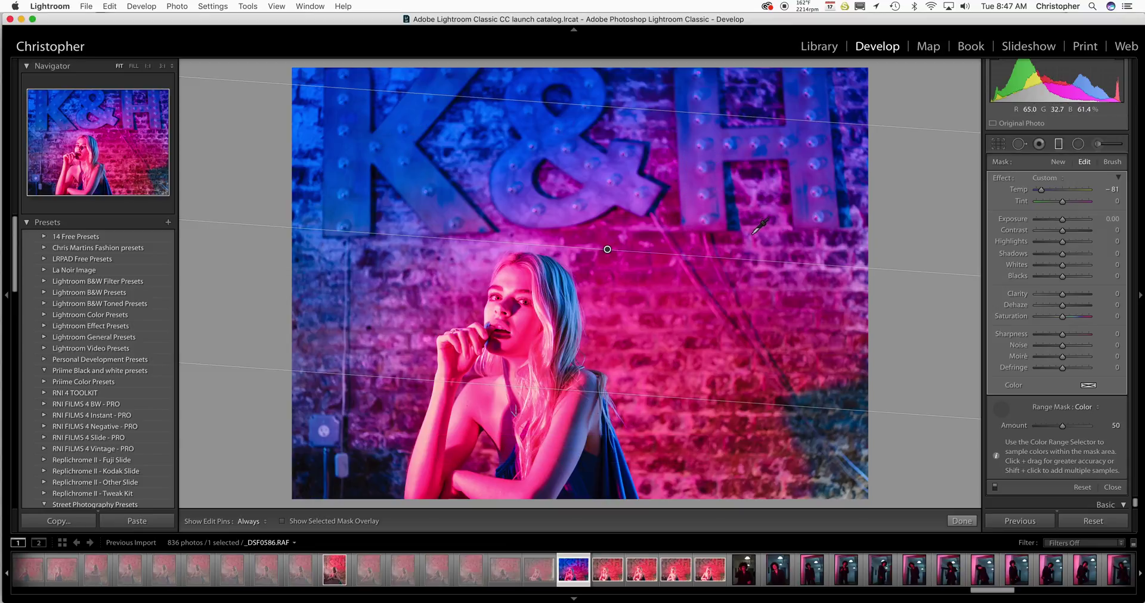
Try a new color range sample near the upper part of the K with Amount 100, and delete the graduated filter.
{"action": "left_click_drag", "start_coordinate": [333, 104], "coordinate": [363, 130]}
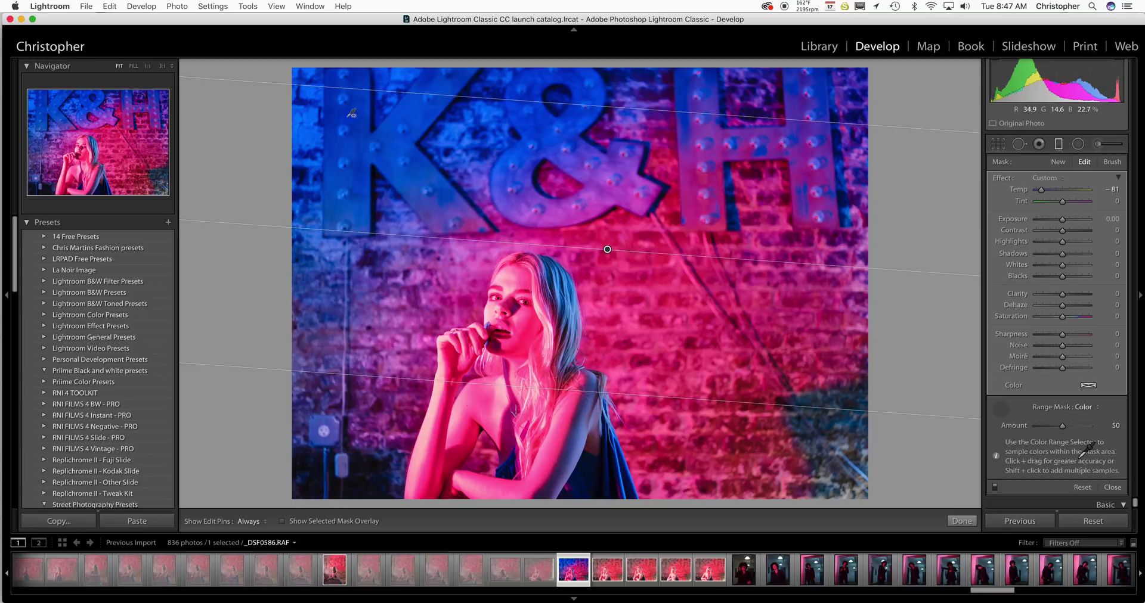
{"action": "left_click_drag", "start_coordinate": [1062, 426], "coordinate": [1097, 428]}
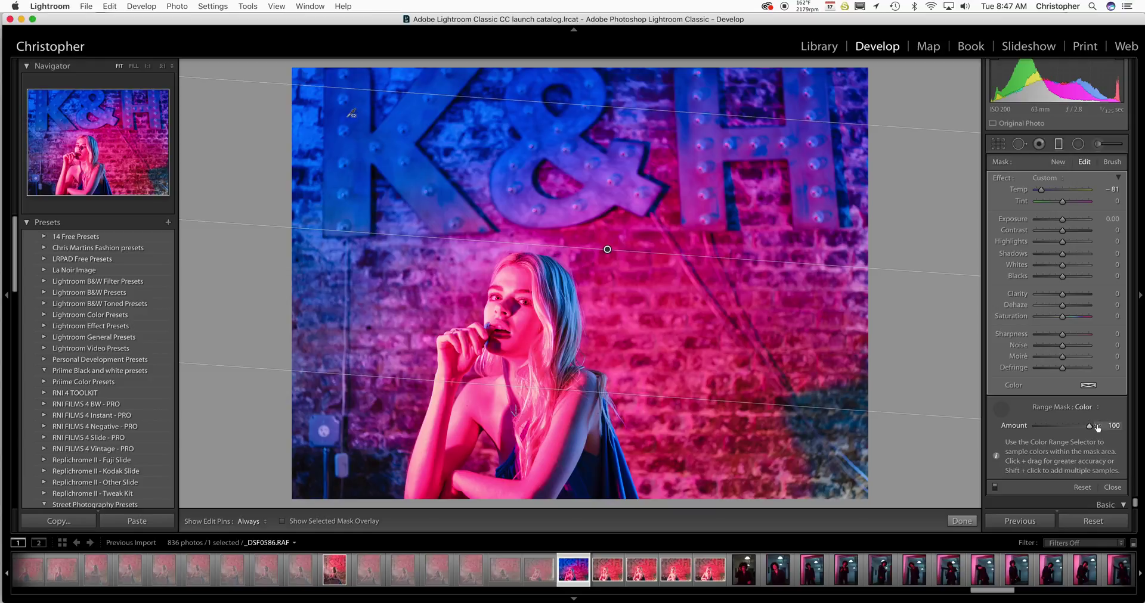
{"action": "key", "text": "Delete"}
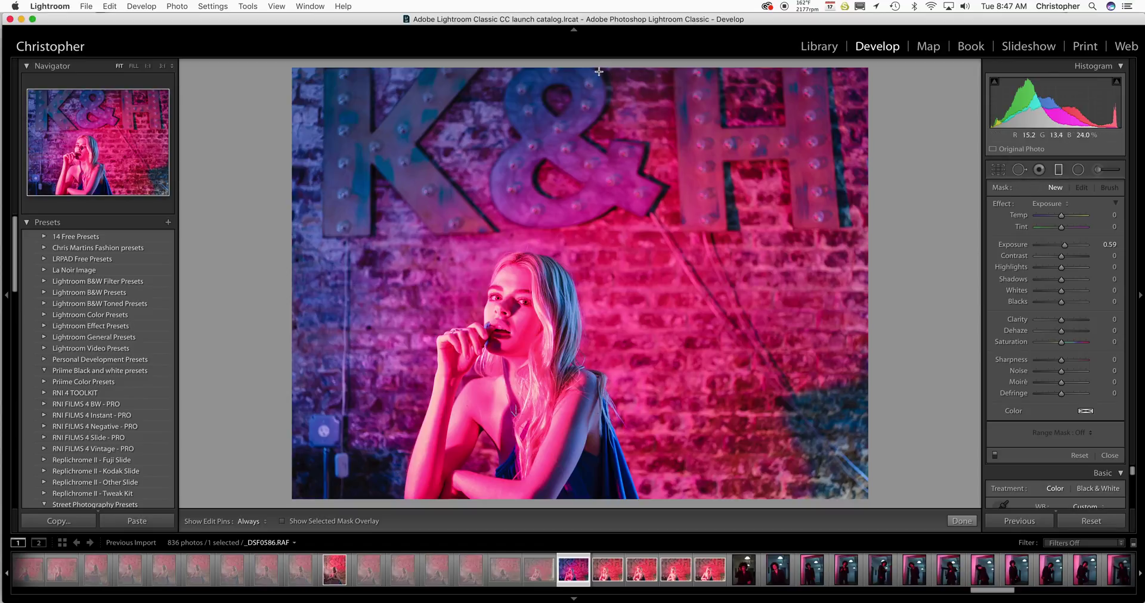
Draw a level graduated filter from the photo's upper edge past the model's face with Temp −100, Exposure −0.24 and Saturation 38.
{"action": "left_click_drag", "start_coordinate": [598, 68], "coordinate": [589, 371]}
{"action": "left_click_drag", "start_coordinate": [1061, 215], "coordinate": [1034, 217]}
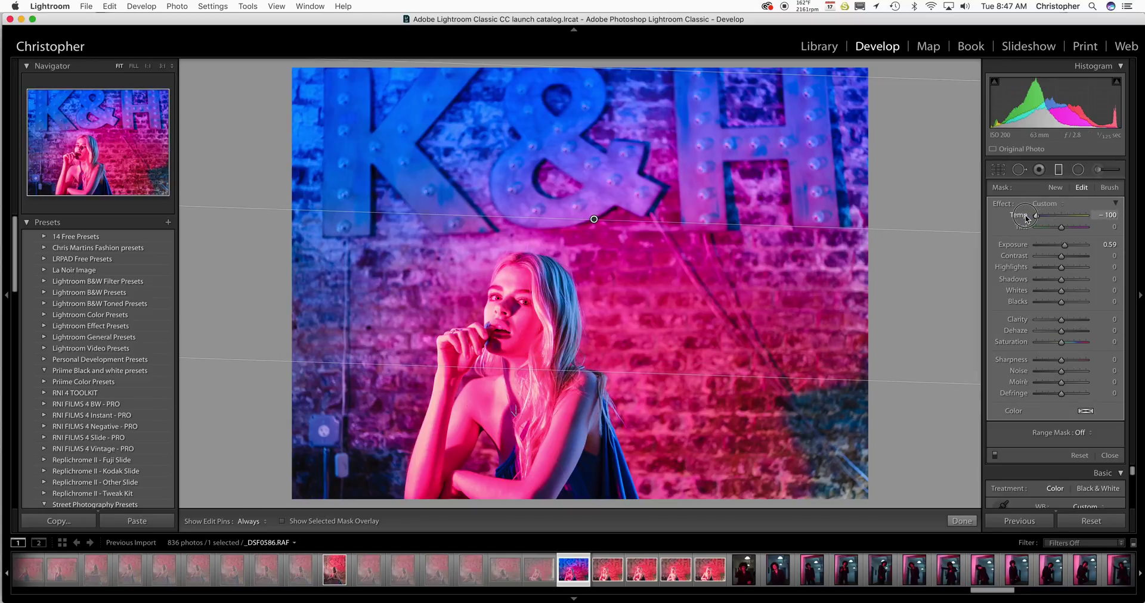
{"action": "left_click_drag", "start_coordinate": [1068, 250], "coordinate": [1060, 247]}
{"action": "left_click_drag", "start_coordinate": [612, 218], "coordinate": [592, 230]}
{"action": "left_click_drag", "start_coordinate": [712, 264], "coordinate": [715, 238]}
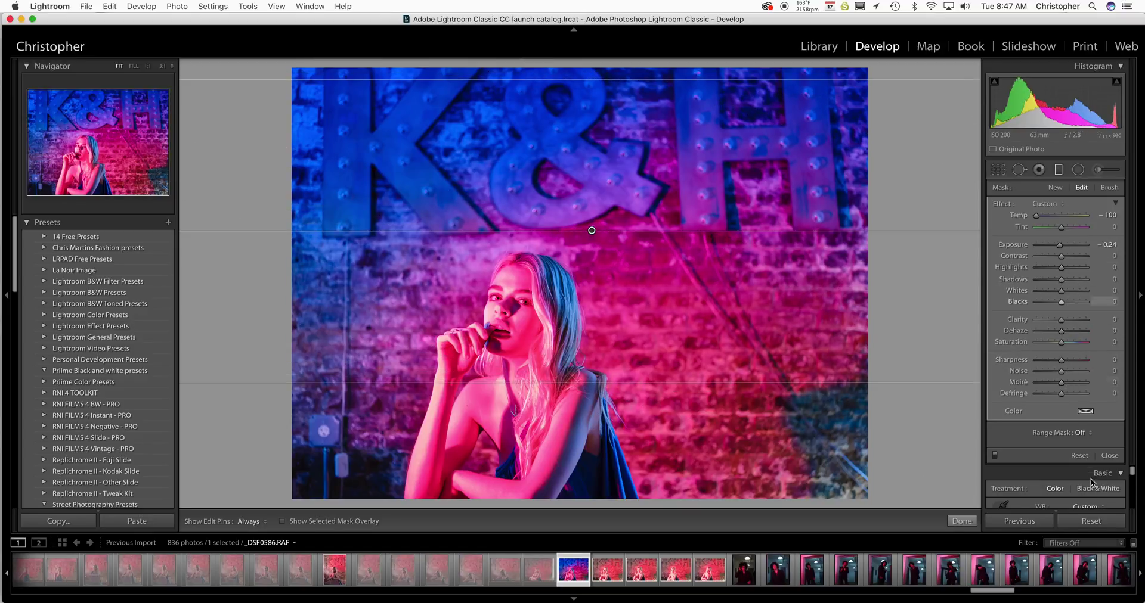
{"action": "left_click_drag", "start_coordinate": [1061, 342], "coordinate": [1073, 344]}
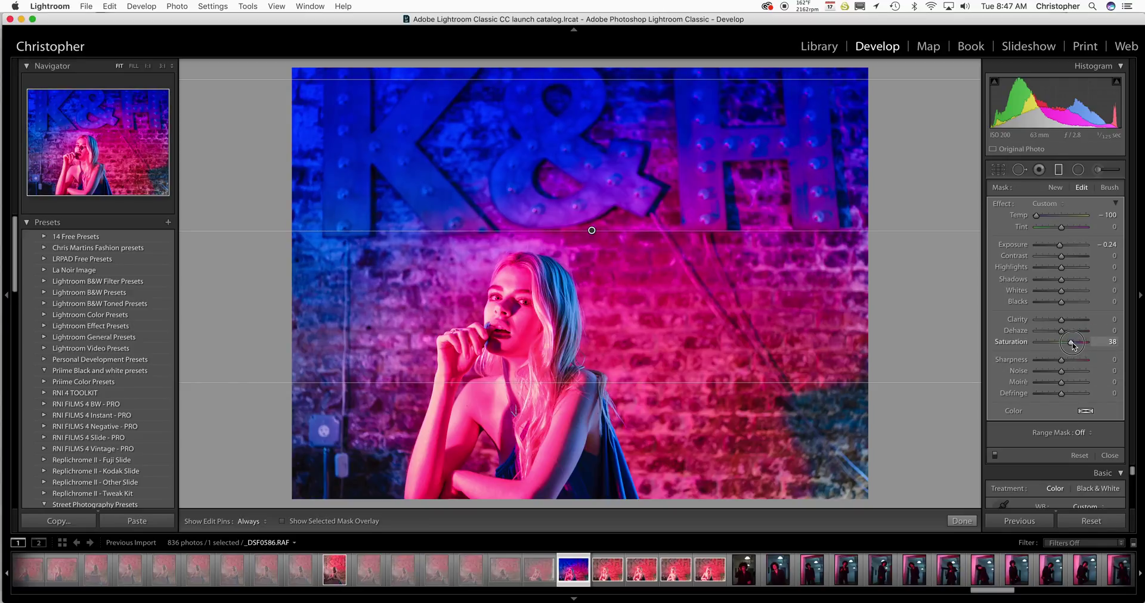
Limit the graduated filter with a Color range mask sampled from the letter K, set Amount to 100, and finish the filter.
{"action": "left_click", "coordinate": [1080, 432]}
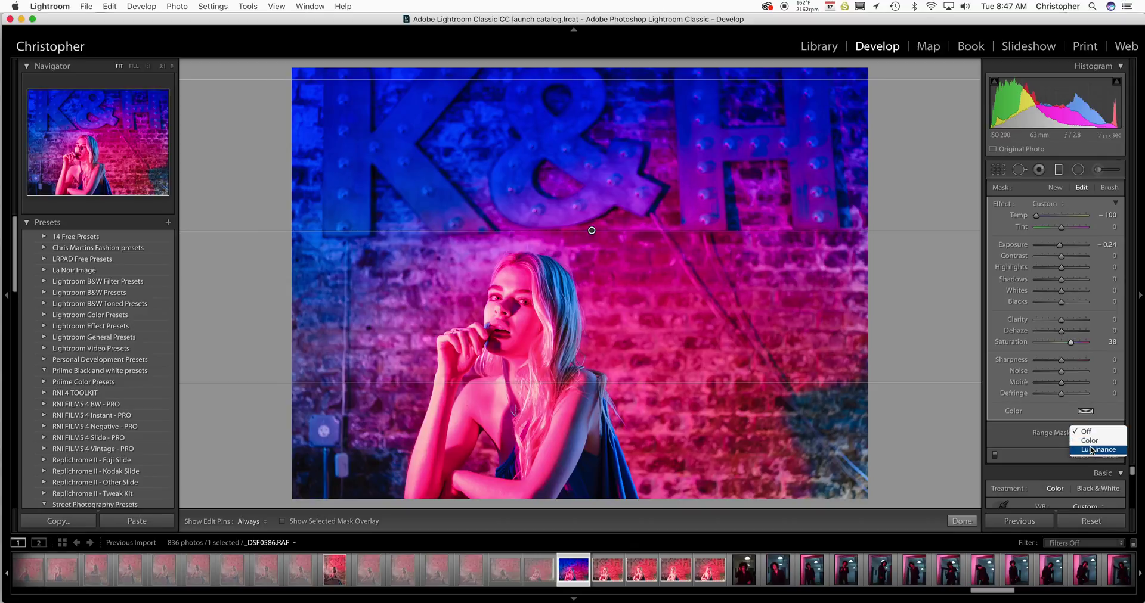
{"action": "left_click", "coordinate": [1091, 442]}
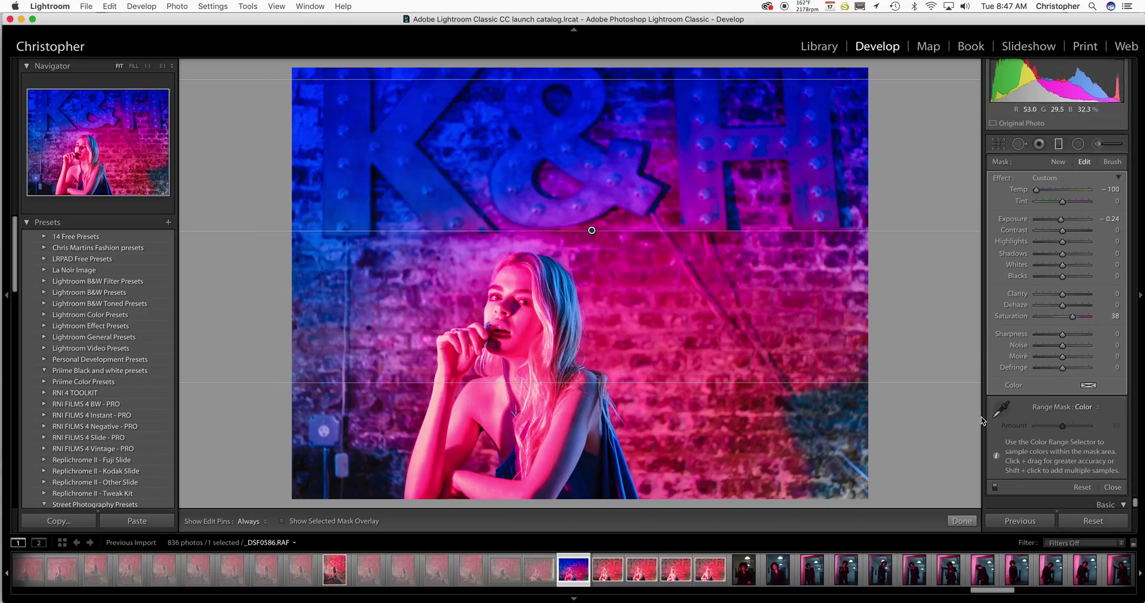
{"action": "left_click", "coordinate": [1004, 405]}
{"action": "left_click_drag", "start_coordinate": [339, 134], "coordinate": [404, 158]}
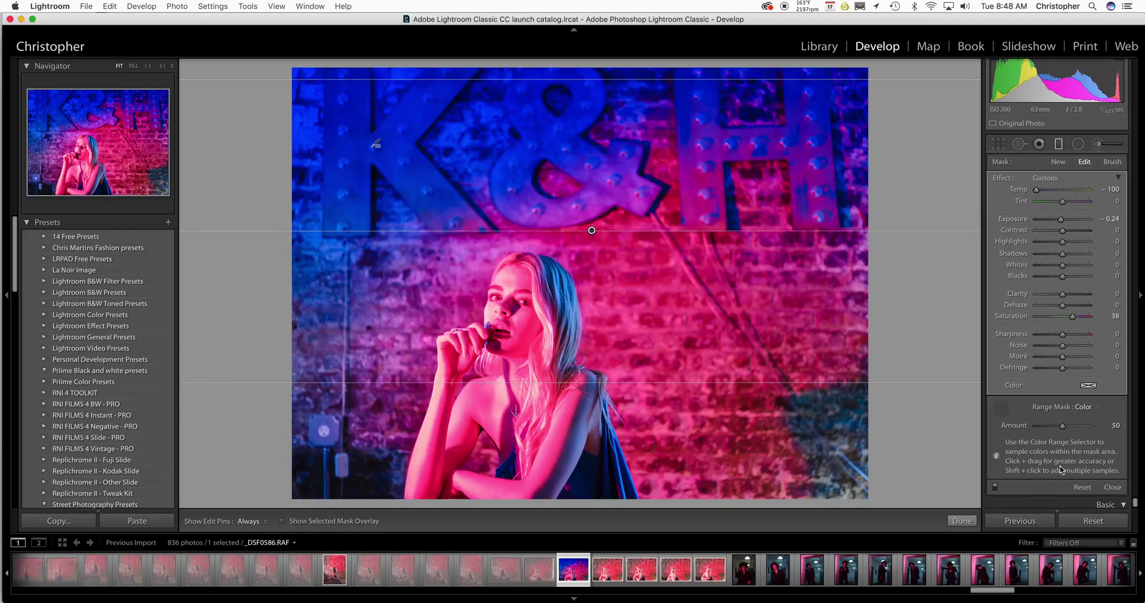
{"action": "left_click_drag", "start_coordinate": [1061, 426], "coordinate": [1100, 429]}
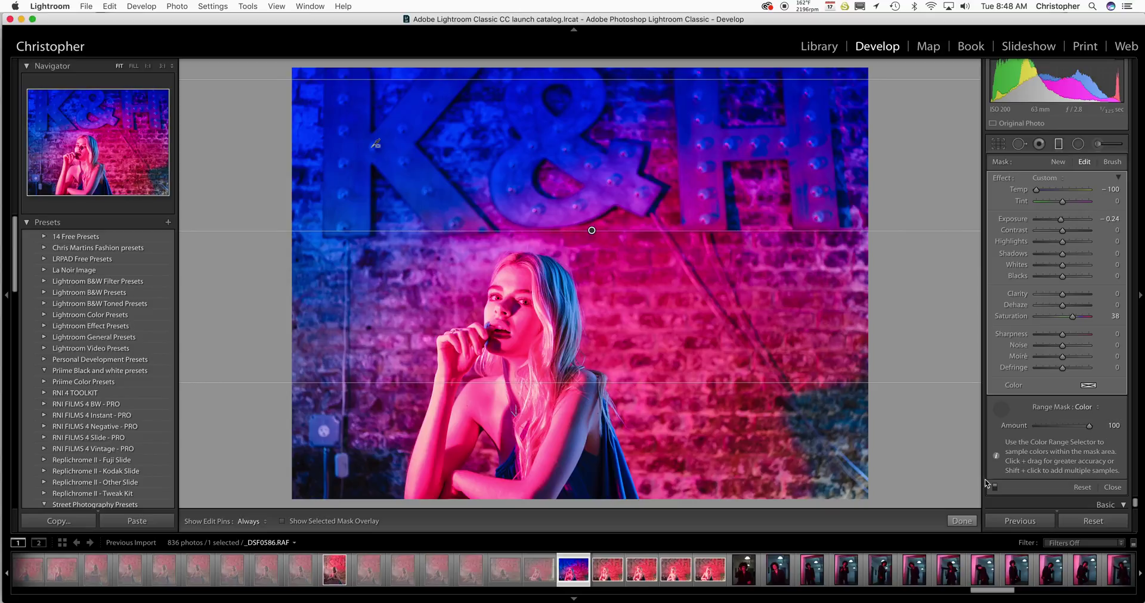
{"action": "left_click", "coordinate": [962, 522]}
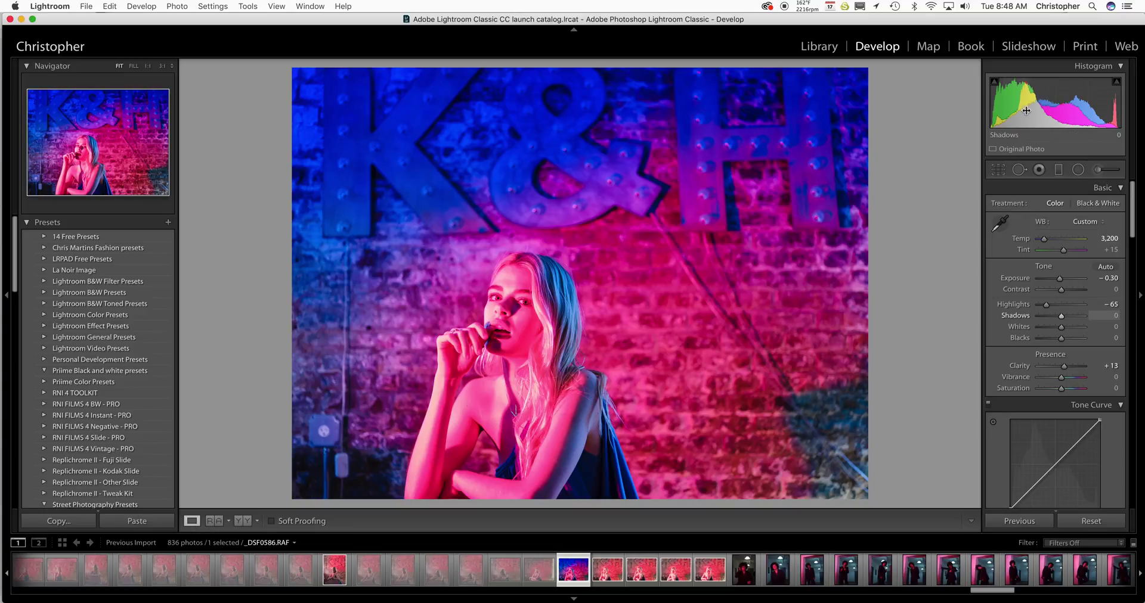
Paint across the letter H with an adjustment brush of size 27.4, using Exposure 0.15 and Temp −74, and finish the brush edit.
{"action": "left_click", "coordinate": [1100, 173]}
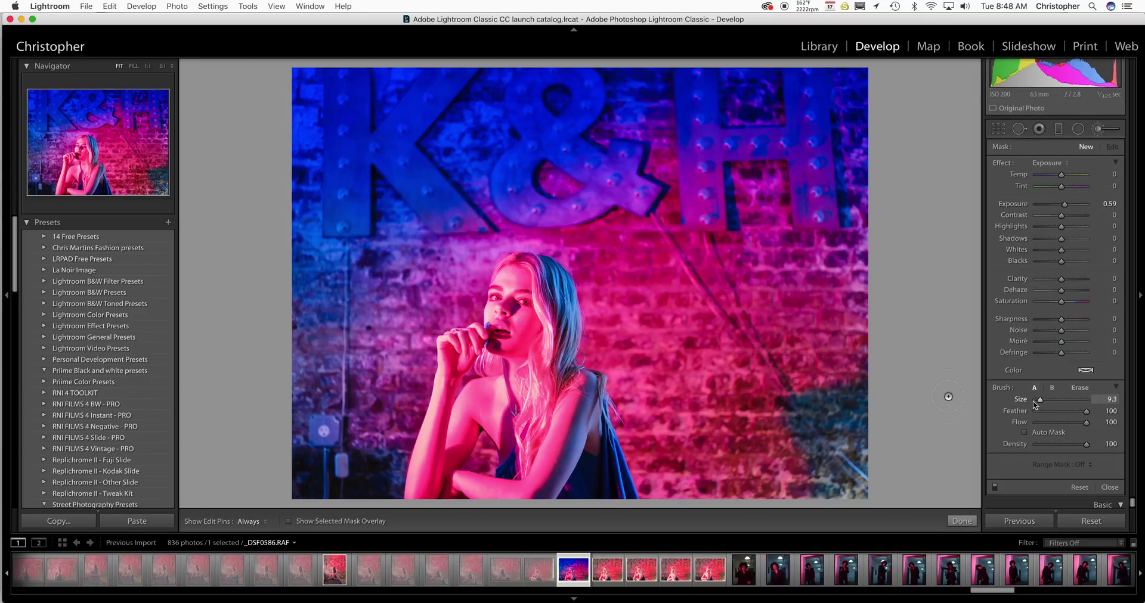
{"action": "left_click_drag", "start_coordinate": [1065, 207], "coordinate": [1052, 174]}
{"action": "left_click_drag", "start_coordinate": [1042, 402], "coordinate": [1050, 401]}
{"action": "key", "text": "h"}
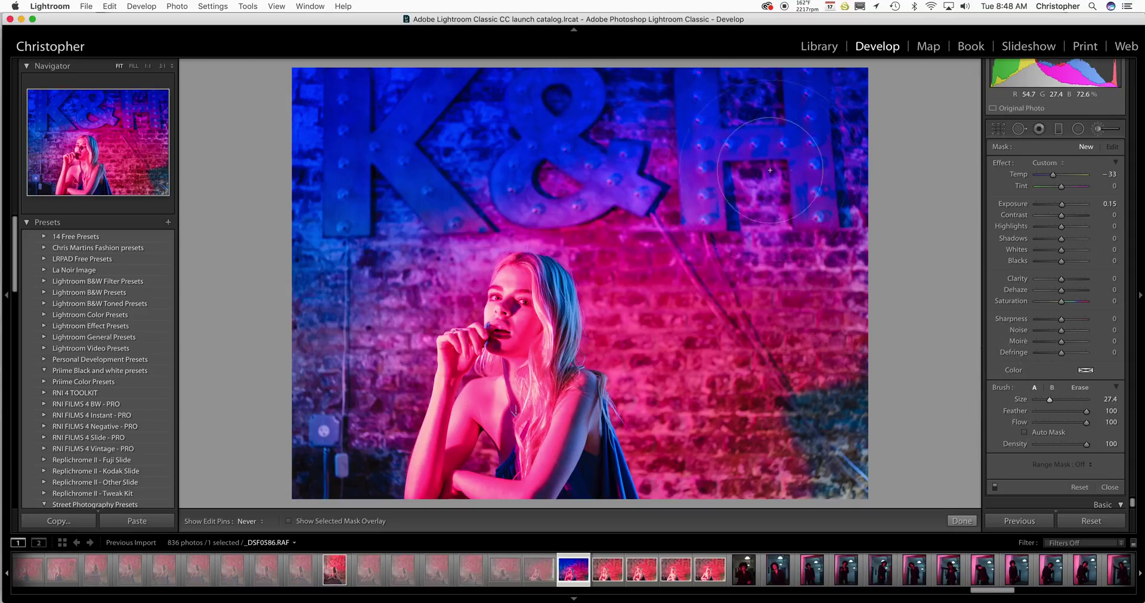
{"action": "mouse_move", "coordinate": [642, 166]}
{"action": "left_mouse_down"}
{"action": "mouse_move", "coordinate": [546, 167]}
{"action": "mouse_move", "coordinate": [715, 156]}
{"action": "left_mouse_up"}
{"action": "left_click_drag", "start_coordinate": [1052, 174], "coordinate": [1044, 178]}
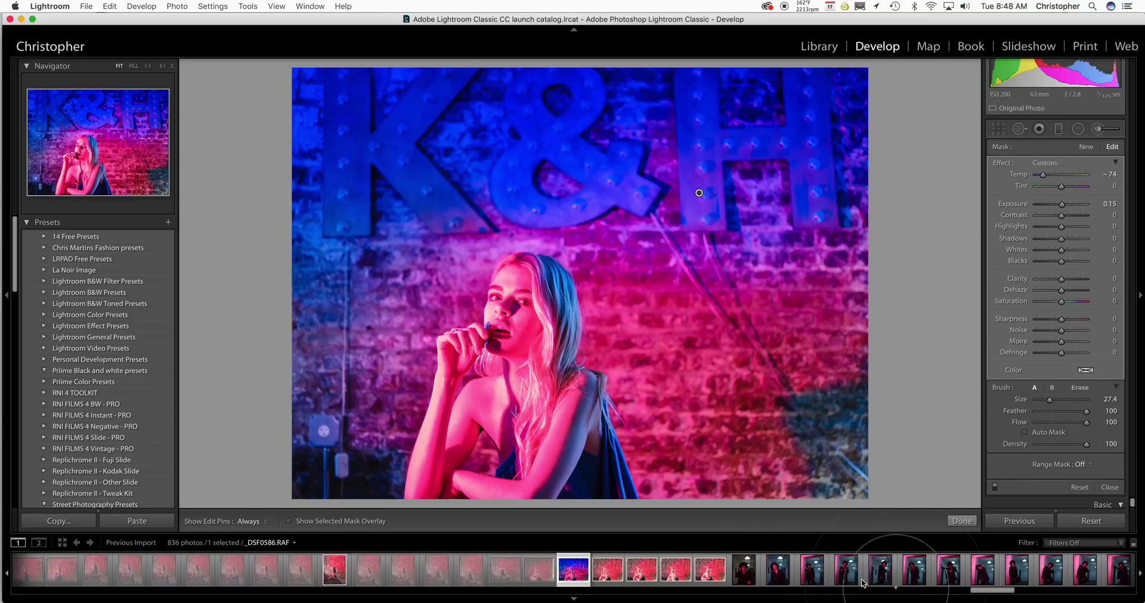
{"action": "left_click", "coordinate": [961, 521]}
Examine the edited photo in full-screen preview, including the detail of the model's face up close, and return to Develop.
{"action": "key", "text": "f"}
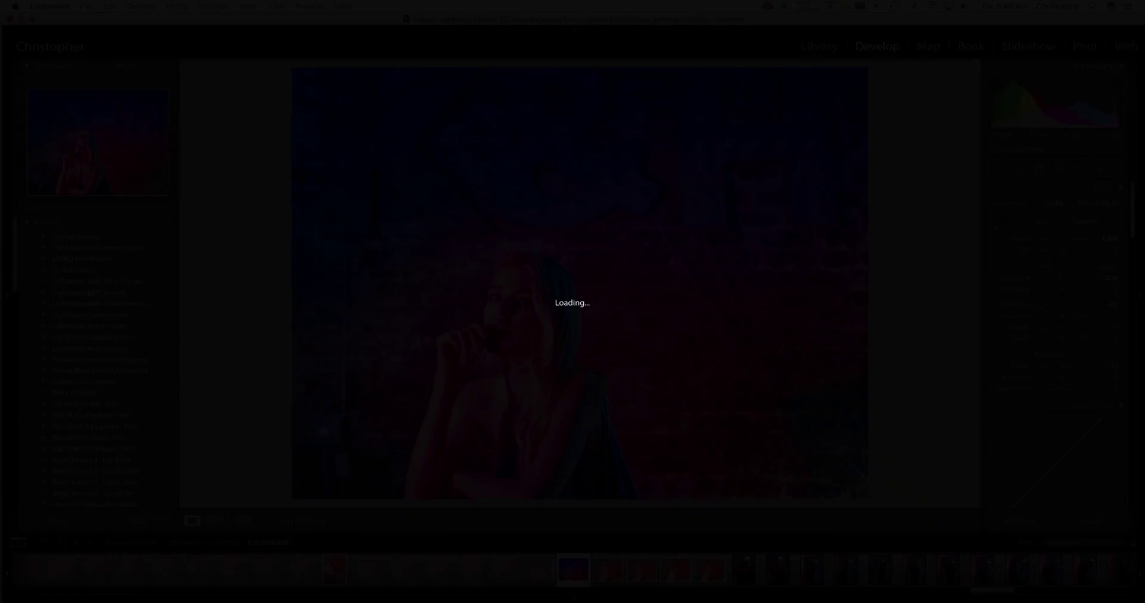
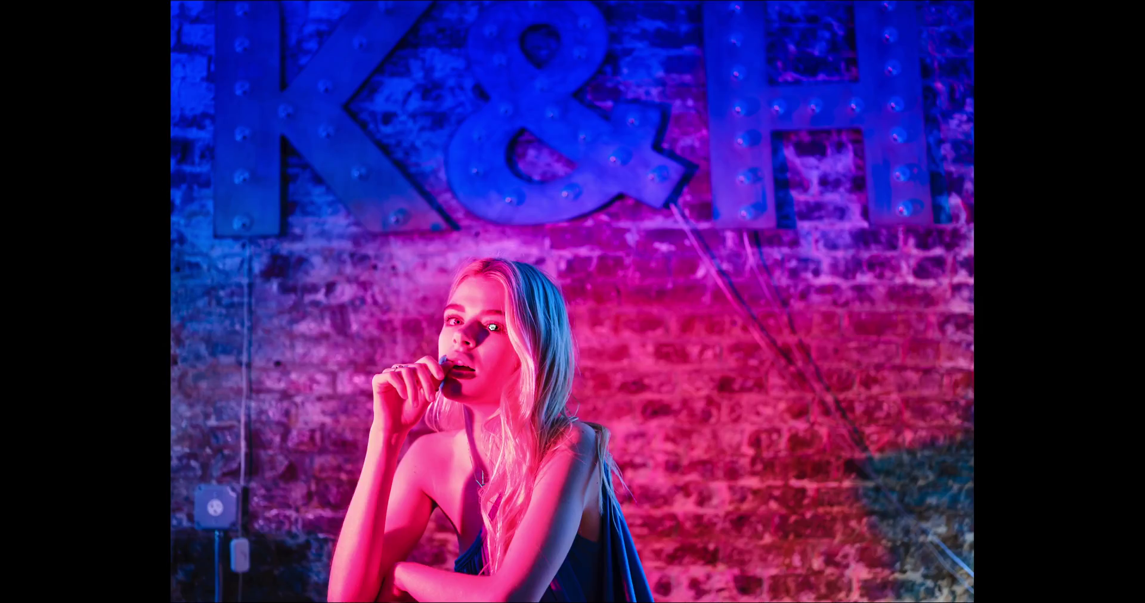
{"action": "key", "text": "Right"}
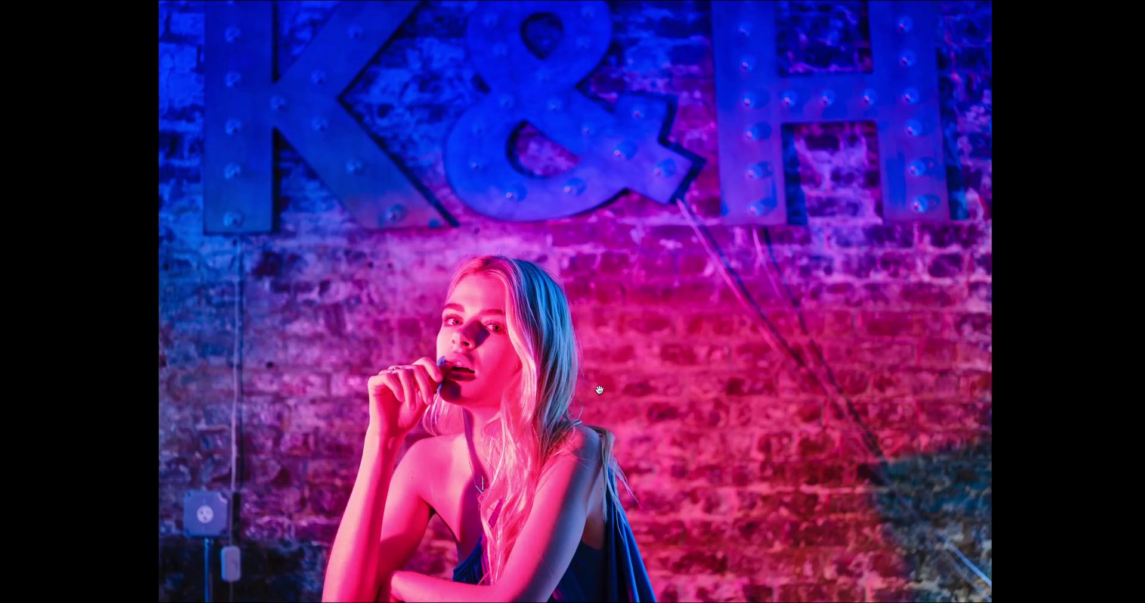
{"action": "scroll", "coordinate": [495, 324], "scroll_direction": "up", "scroll_amount": 6}
{"action": "scroll", "coordinate": [495, 324], "scroll_direction": "down", "scroll_amount": 6}
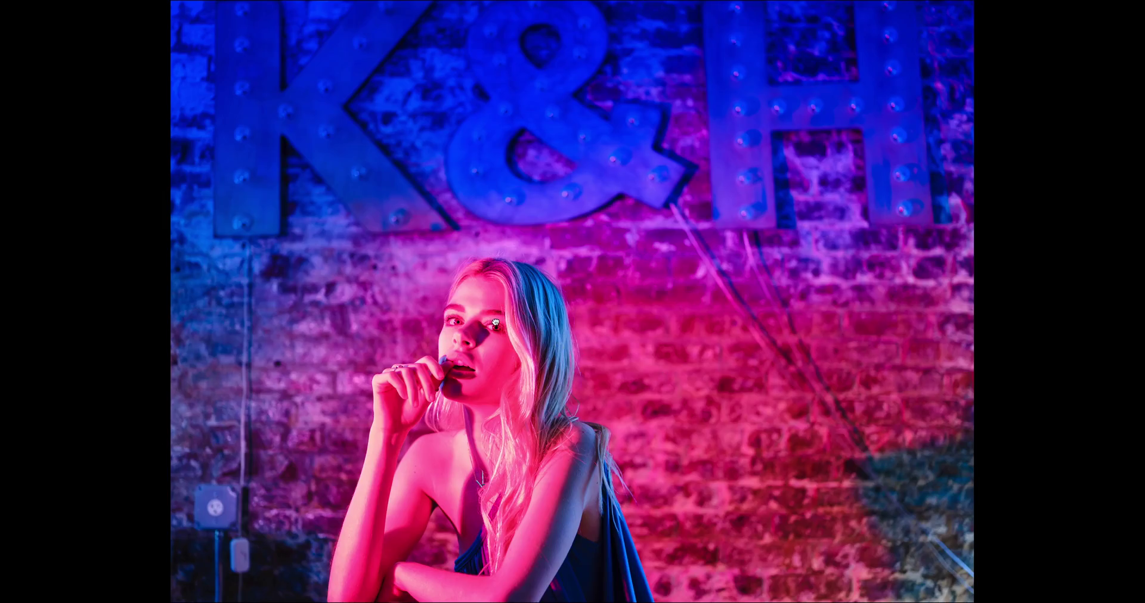
{"action": "scroll", "coordinate": [495, 324], "scroll_direction": "up", "scroll_amount": 3}
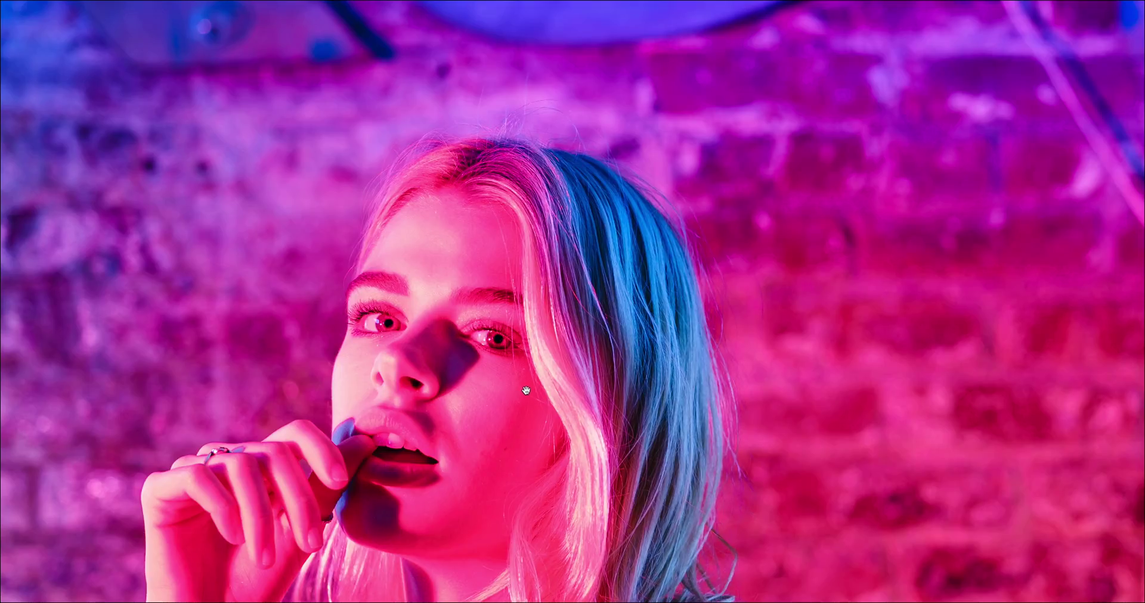
{"action": "scroll", "coordinate": [526, 392], "scroll_direction": "down", "scroll_amount": 5}
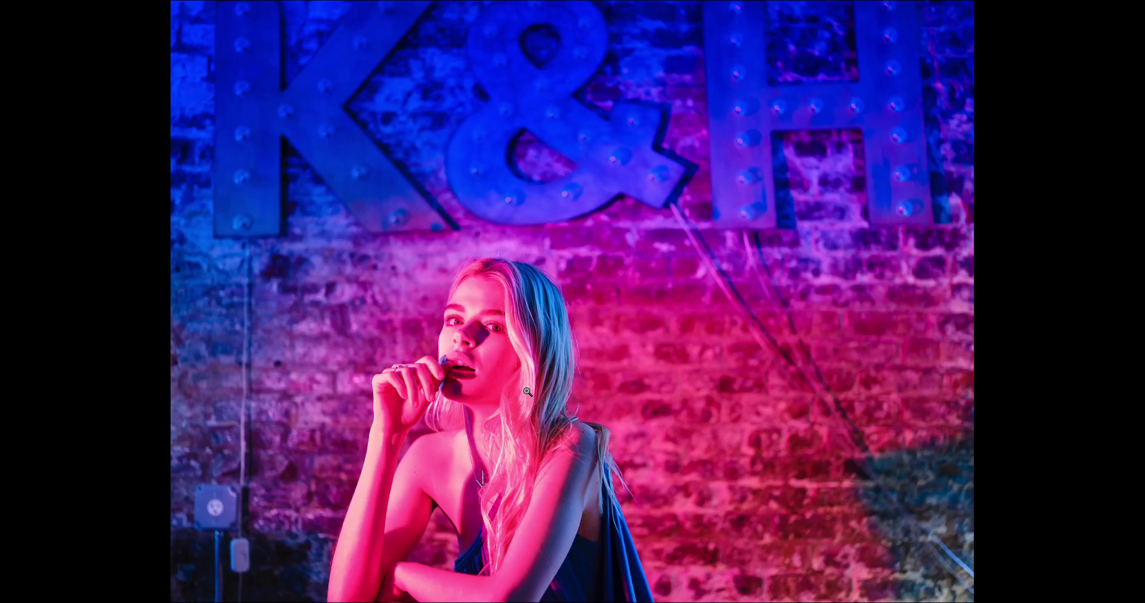
{"action": "key", "text": "Escape"}
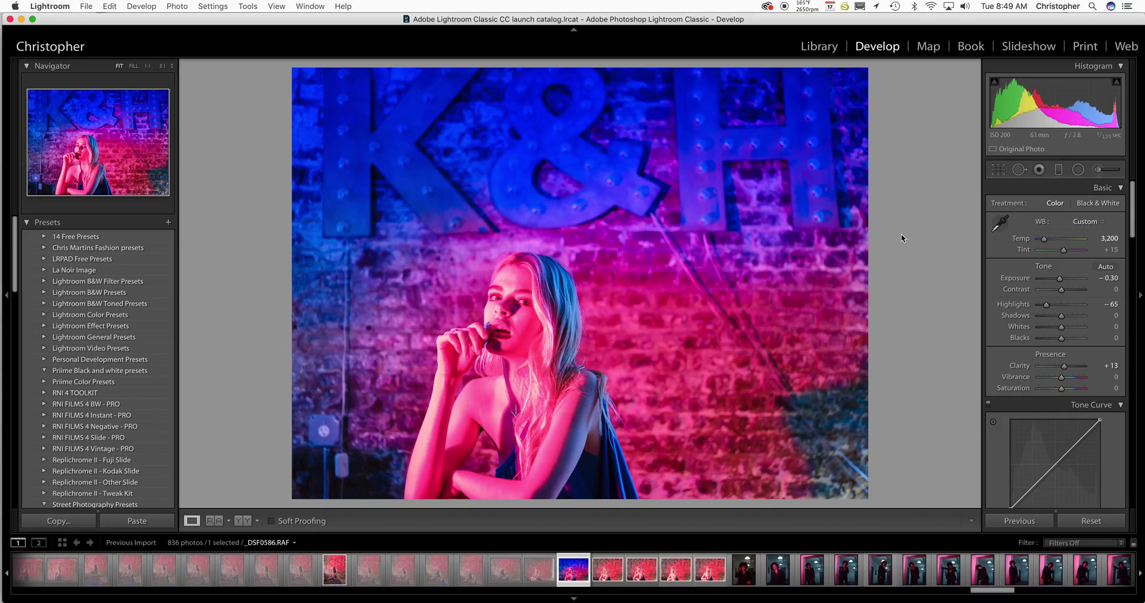
Start exporting the edited photo and browse for its destination in the October 2017 folder on the LaCie drive.
{"action": "left_click", "coordinate": [83, 7]}
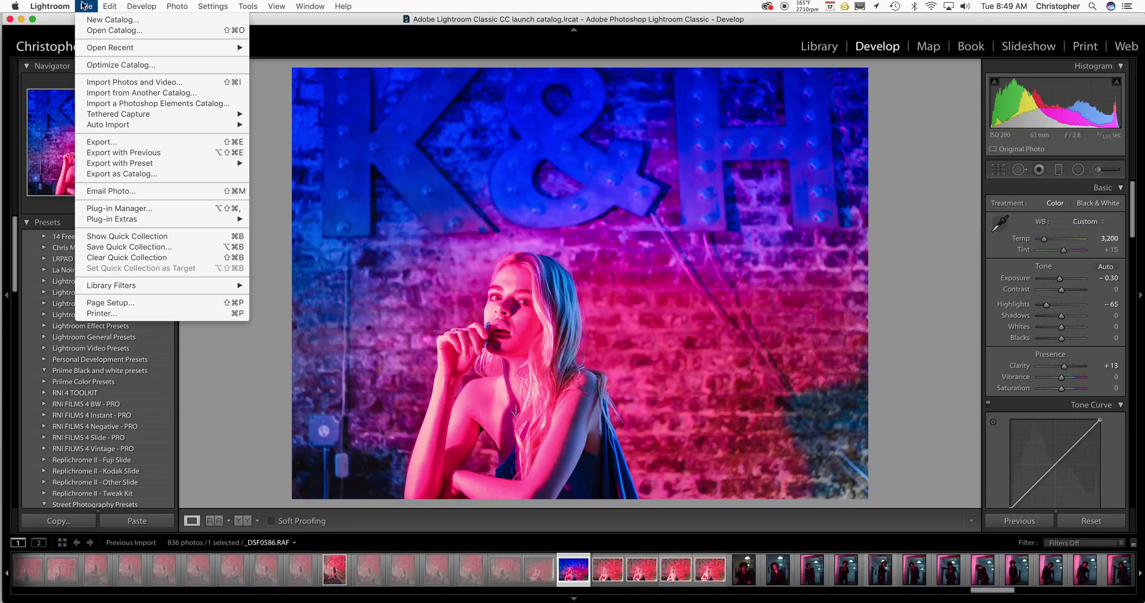
{"action": "left_click", "coordinate": [110, 144]}
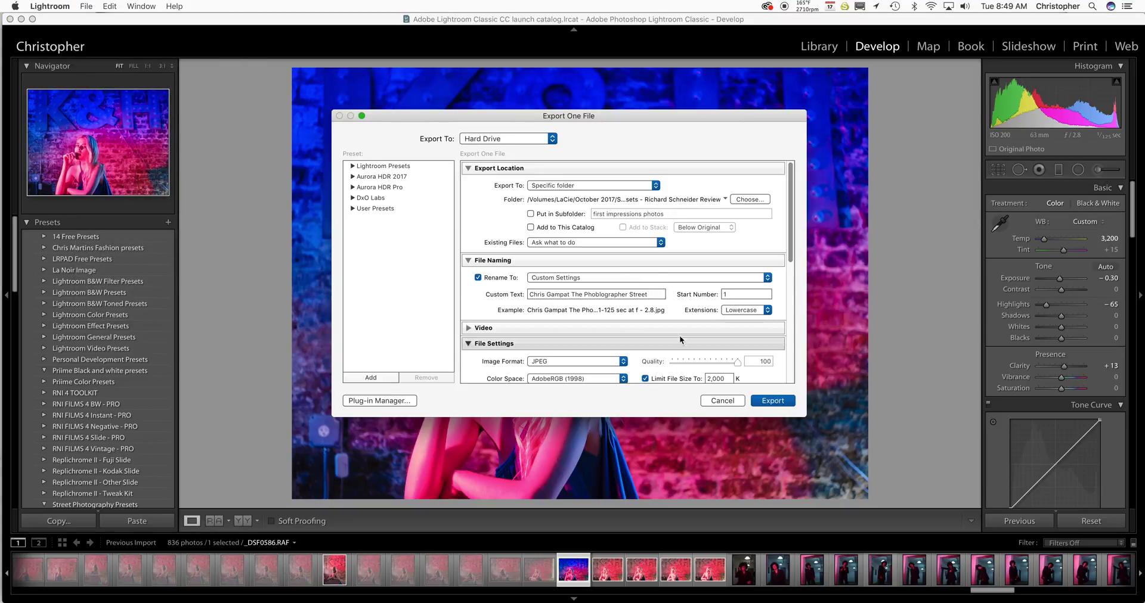
{"action": "left_click", "coordinate": [749, 201]}
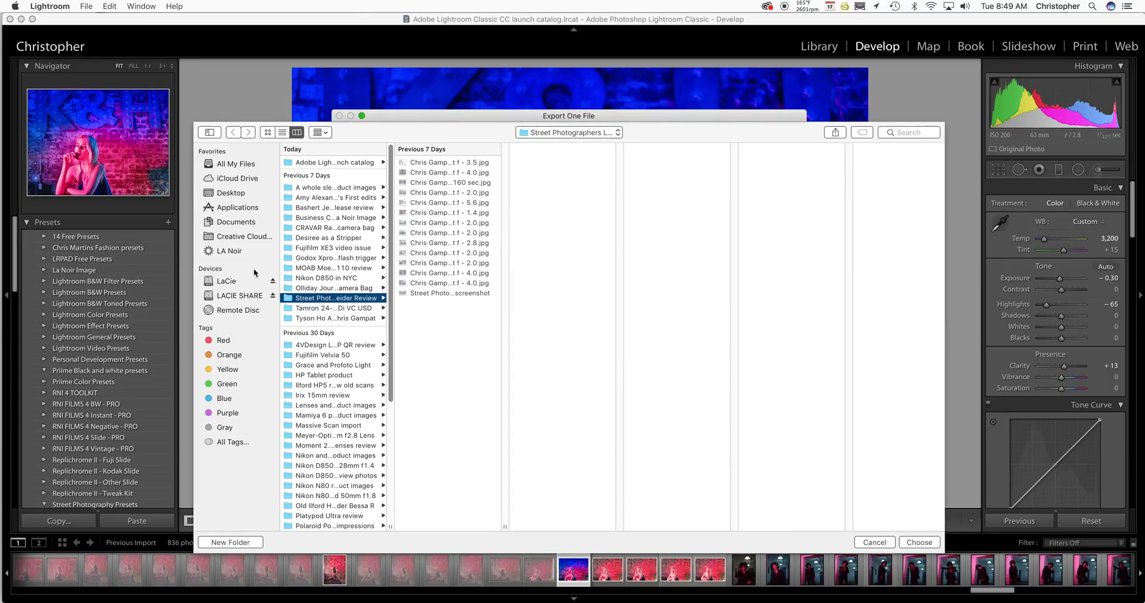
{"action": "left_click", "coordinate": [241, 286]}
{"action": "left_click", "coordinate": [341, 167]}
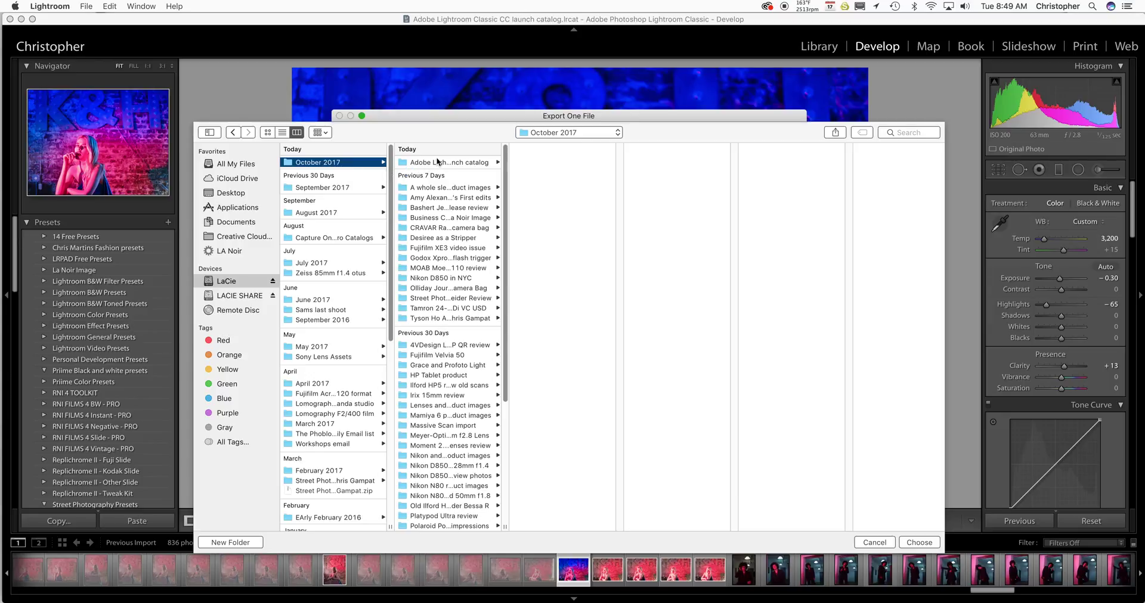
Create a folder named "Lightroom Classic CC review" inside October 2017 and choose it as the export destination.
{"action": "left_click", "coordinate": [230, 542]}
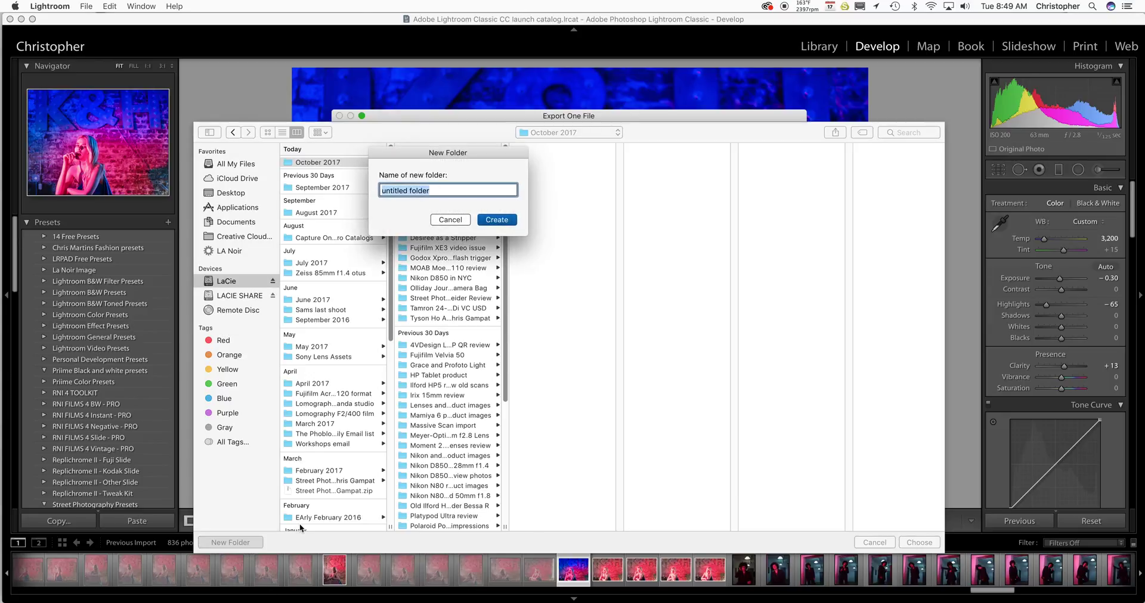
{"action": "type", "text": "Lightroom"}
{"action": "type", "text": "Classic CC"}
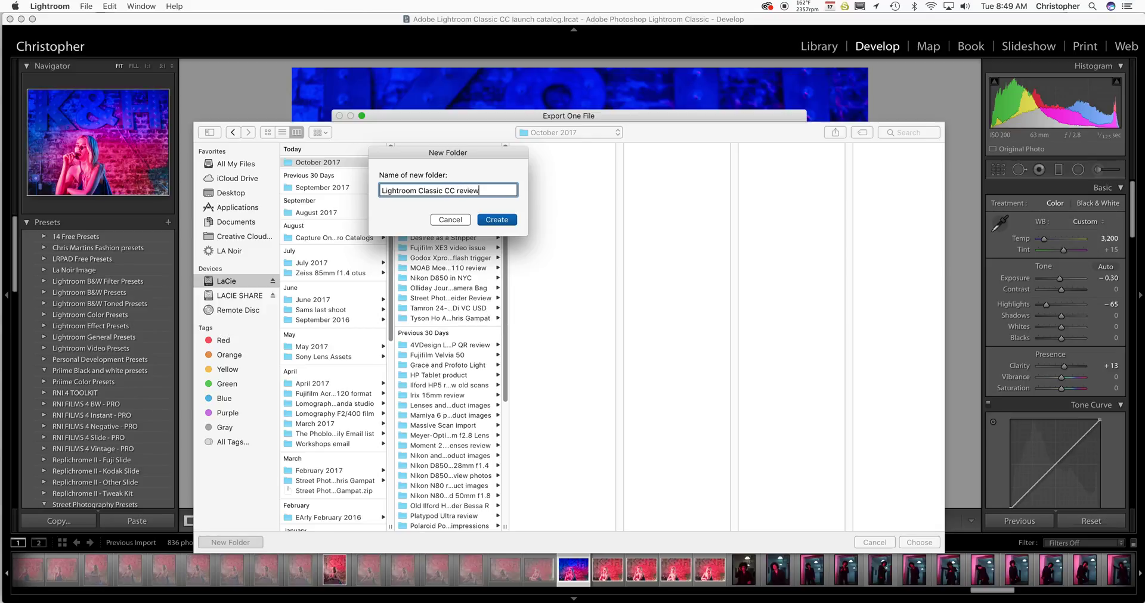
{"action": "type", "text": " review"}
{"action": "key", "text": "Return"}
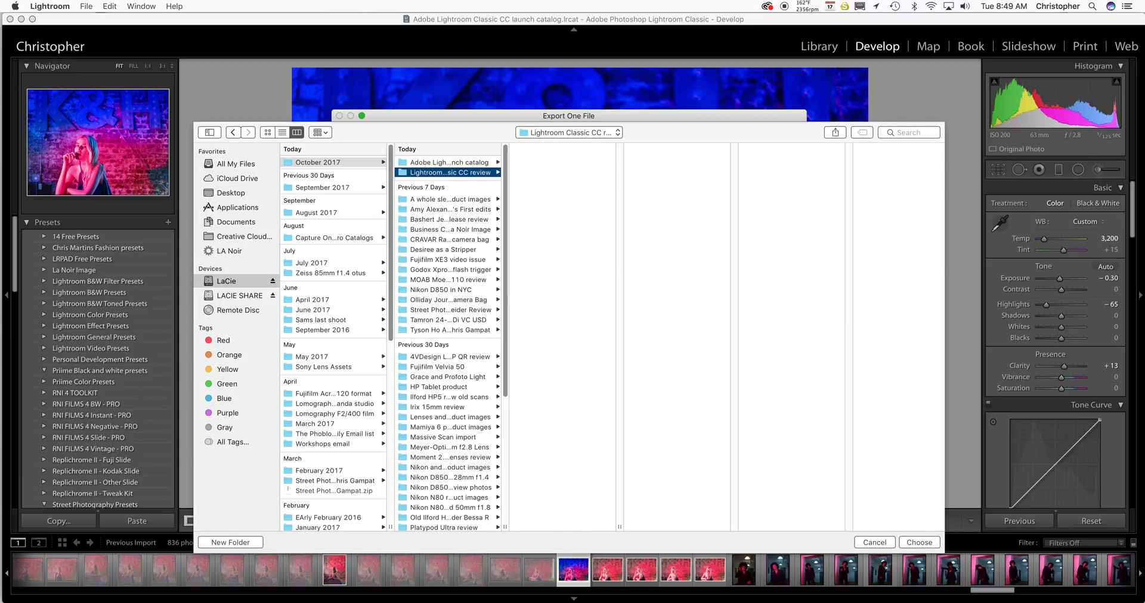
{"action": "left_click", "coordinate": [919, 542]}
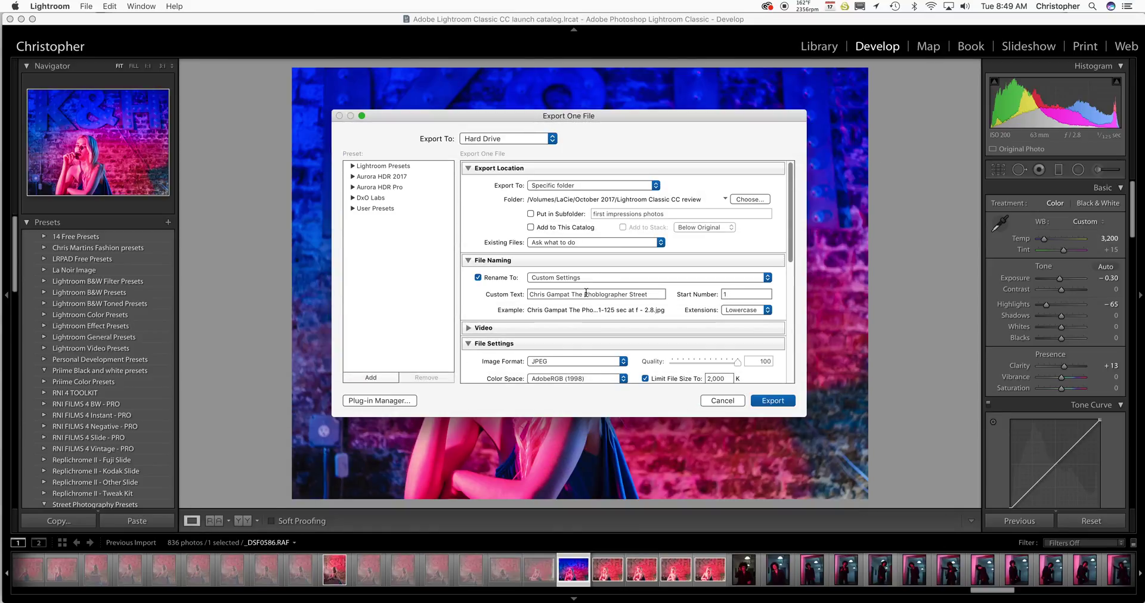
Replace the custom file name text with one beginning "Classic CC review" and export the photo.
{"action": "triple_click", "coordinate": [623, 294]}
{"action": "type", "text": "Schneider Review Street Portrait"}
{"action": "triple_click", "coordinate": [650, 295]}
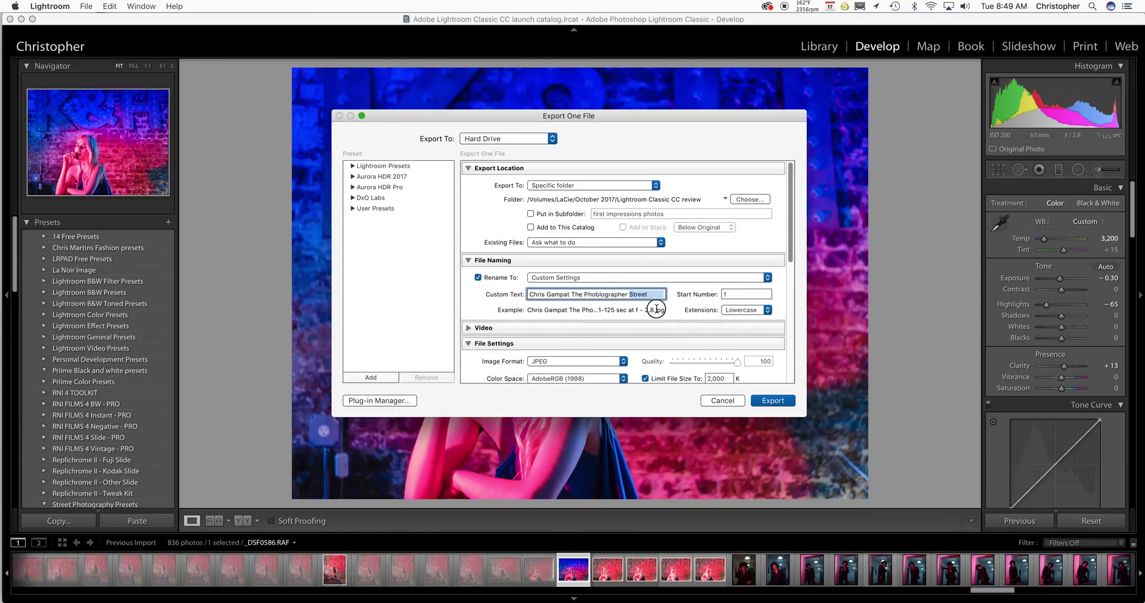
{"action": "type", "text": "Classic CC review"}
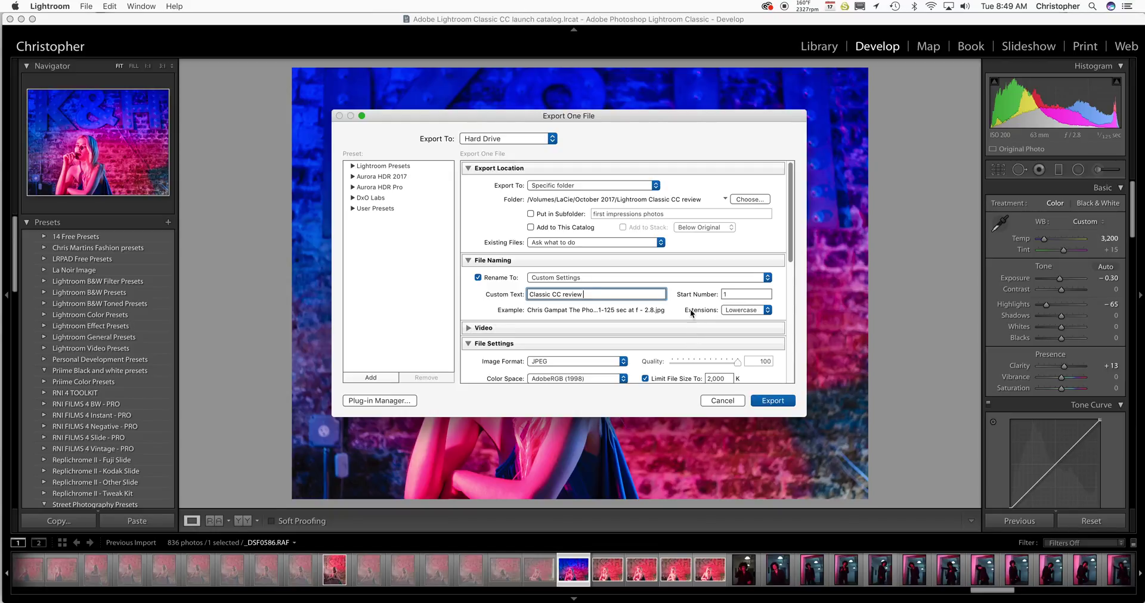
{"action": "type", "text": "fuj"}
{"action": "left_click_drag", "start_coordinate": [790, 237], "coordinate": [783, 388]}
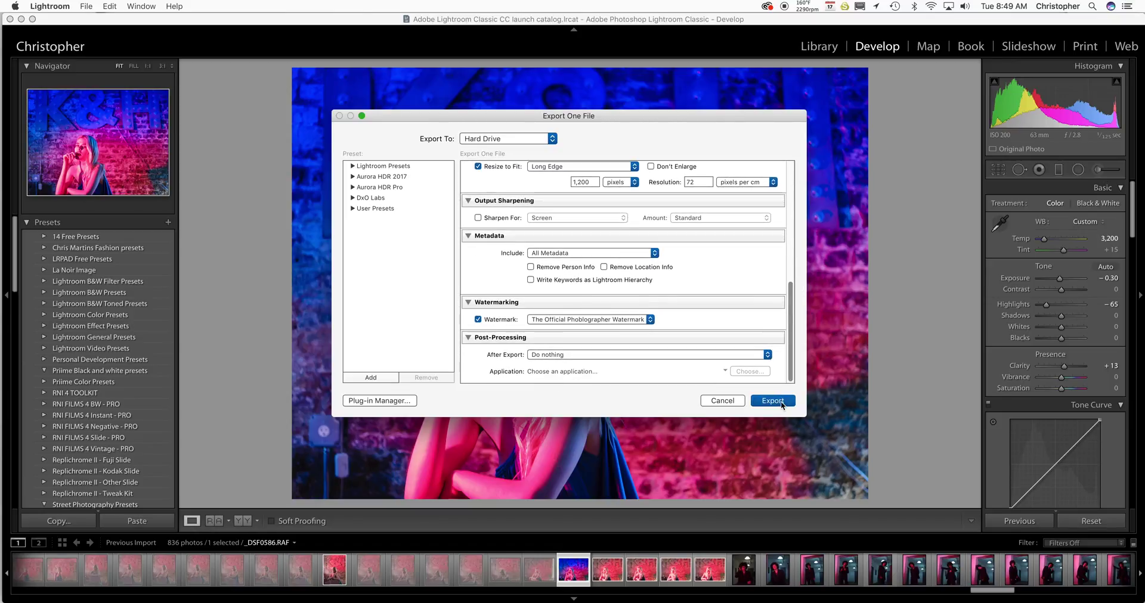
{"action": "left_click", "coordinate": [773, 400]}
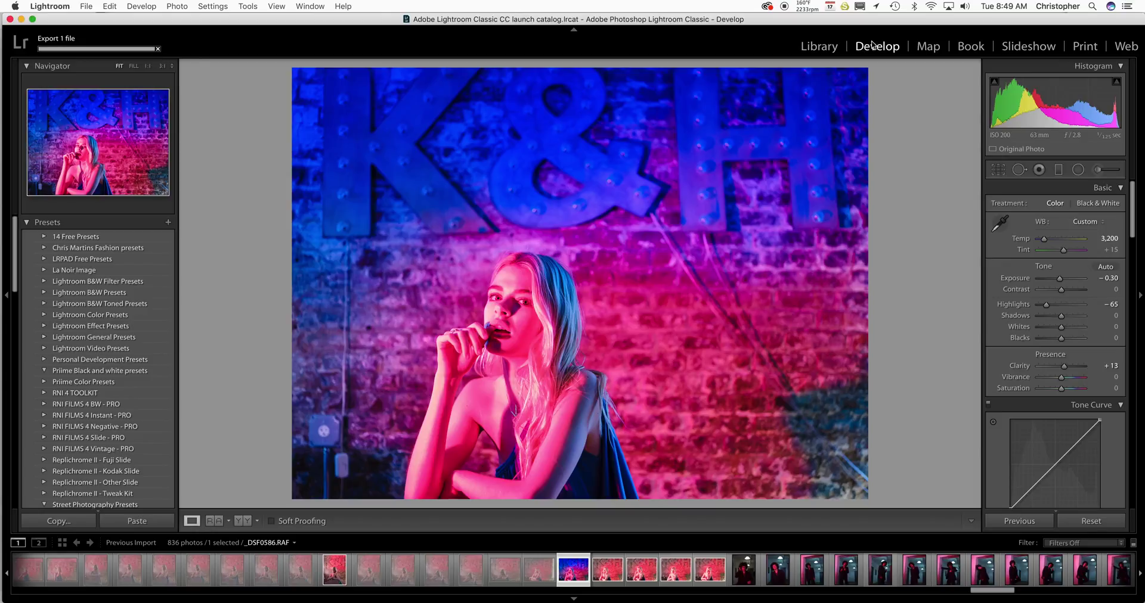
Show the Fujifilm XT20 review folder in the Library and collapse the GFX 50S and XT20 folder trees.
{"action": "left_click", "coordinate": [817, 49]}
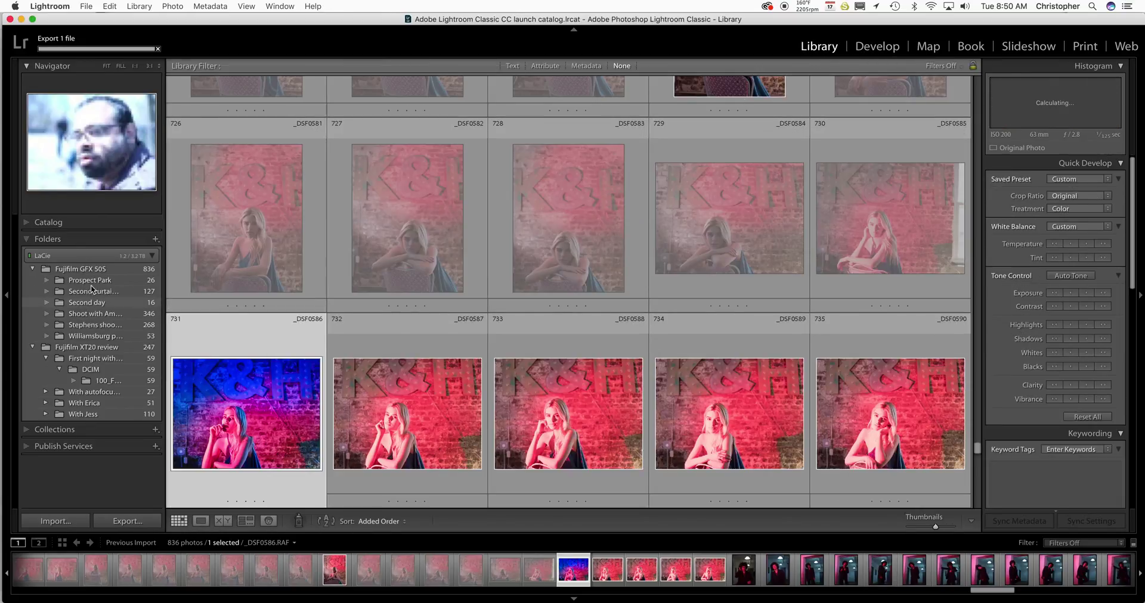
{"action": "left_click", "coordinate": [115, 352]}
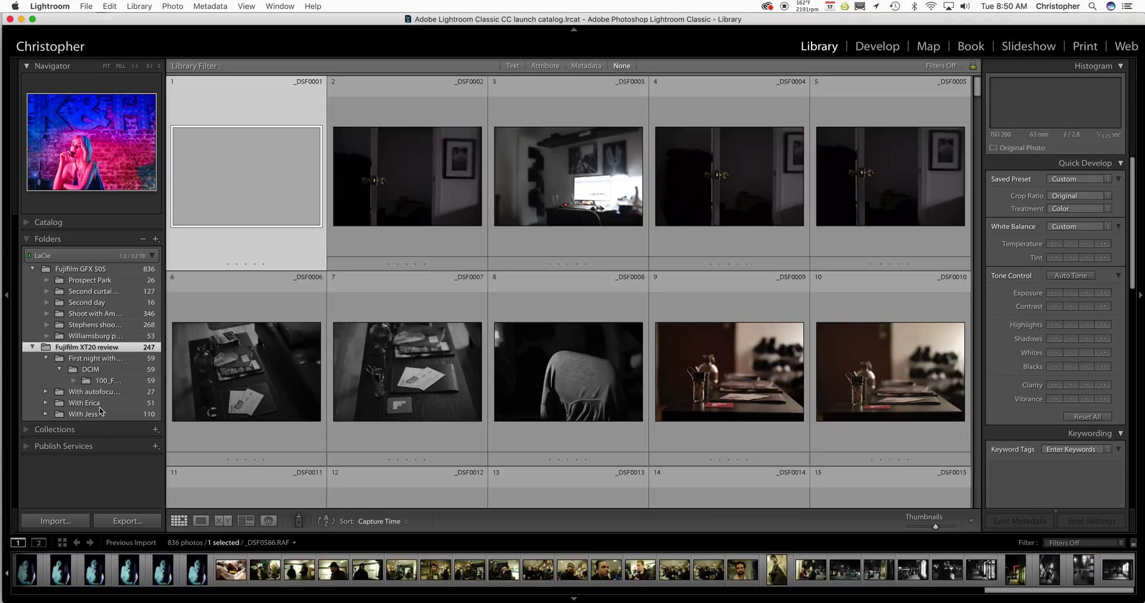
{"action": "left_click", "coordinate": [32, 269]}
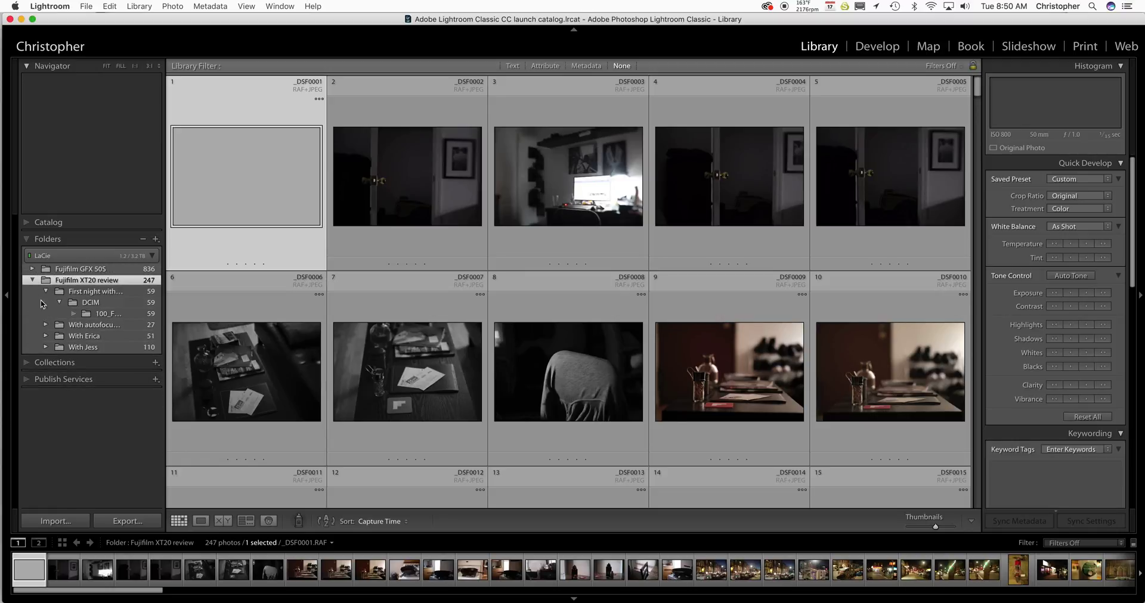
{"action": "left_click", "coordinate": [32, 281]}
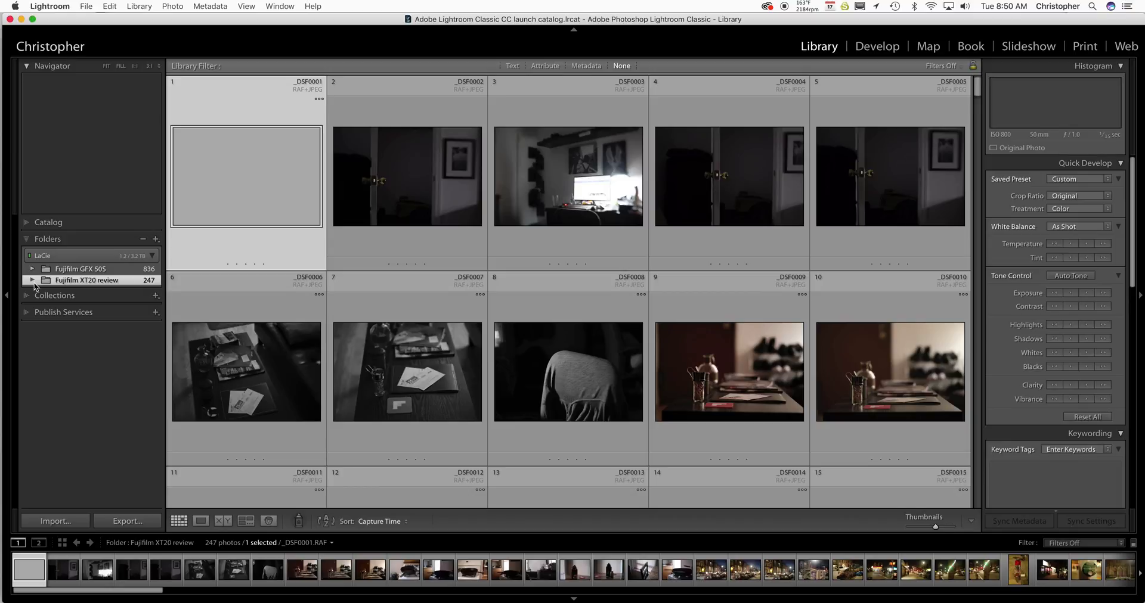
Try to find another catalog to open by searching this Mac for "mark catalog".
{"action": "left_click", "coordinate": [91, 5]}
{"action": "mouse_move", "coordinate": [103, 49]}
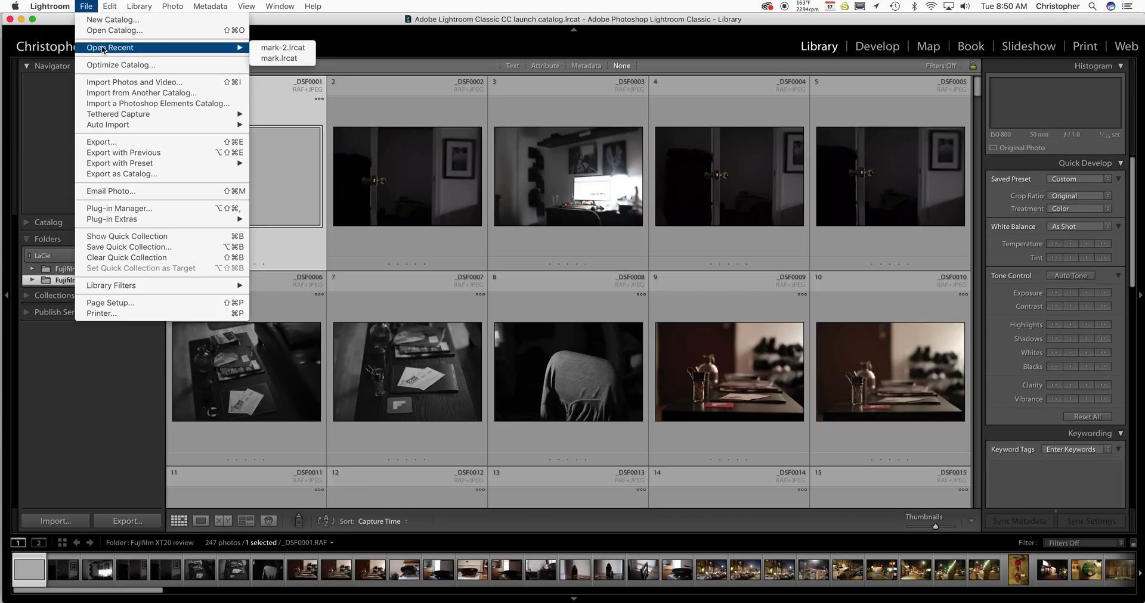
{"action": "left_click", "coordinate": [108, 31]}
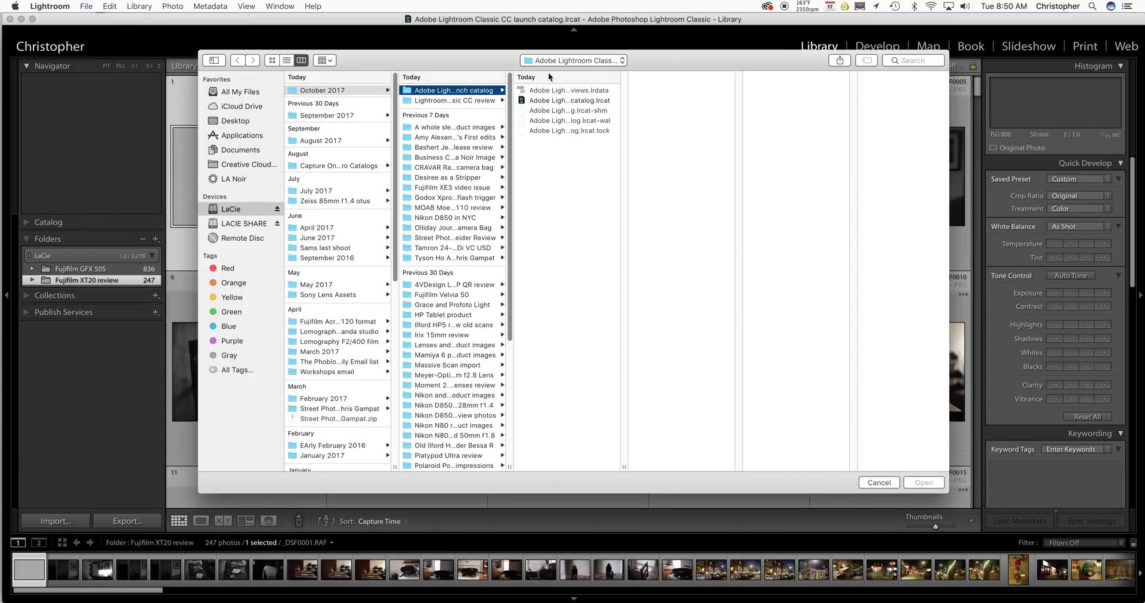
{"action": "left_click", "coordinate": [905, 60]}
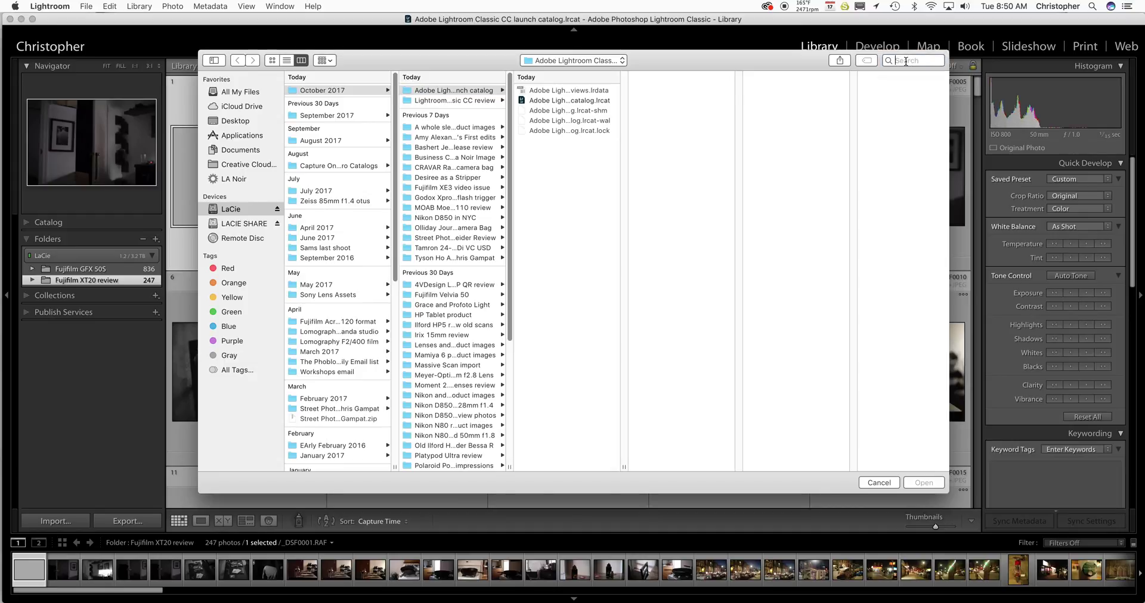
{"action": "type", "text": "mark"}
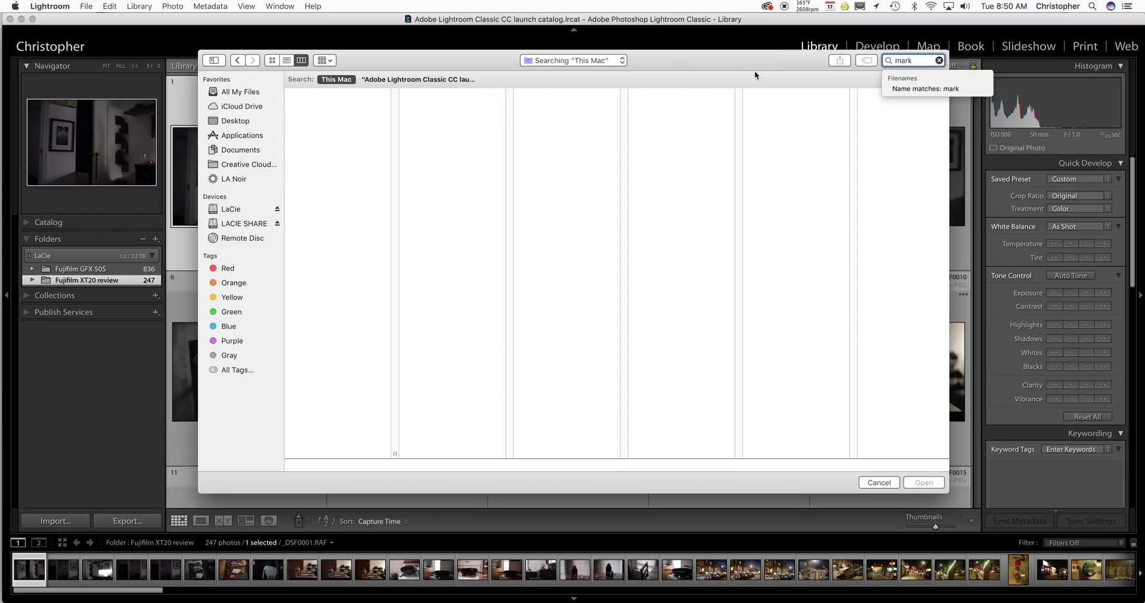
{"action": "type", "text": "catalog"}
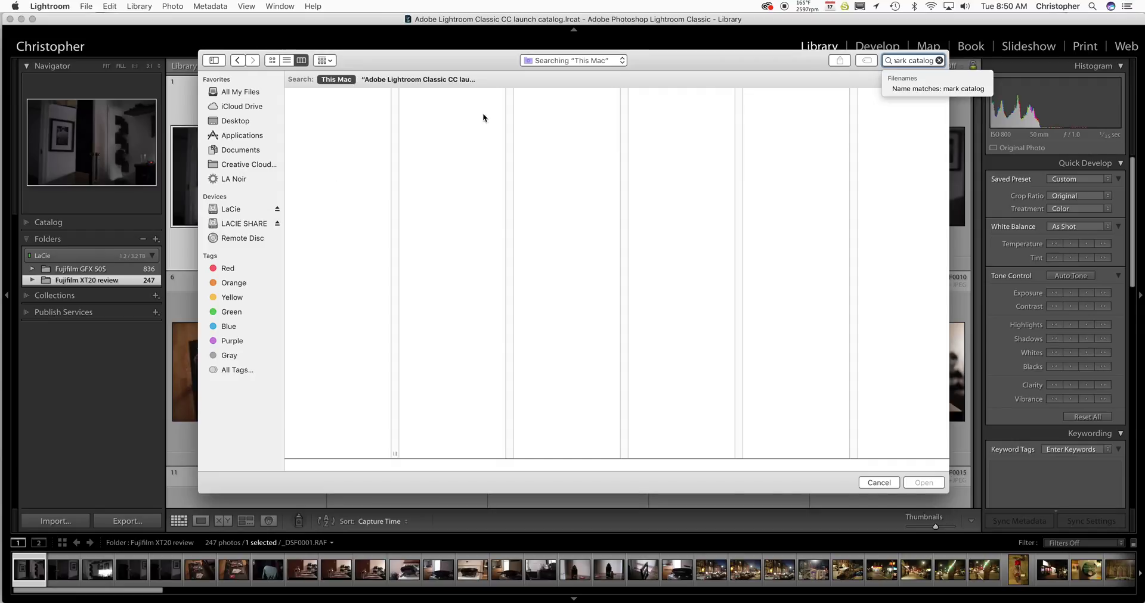
{"action": "left_click", "coordinate": [895, 483]}
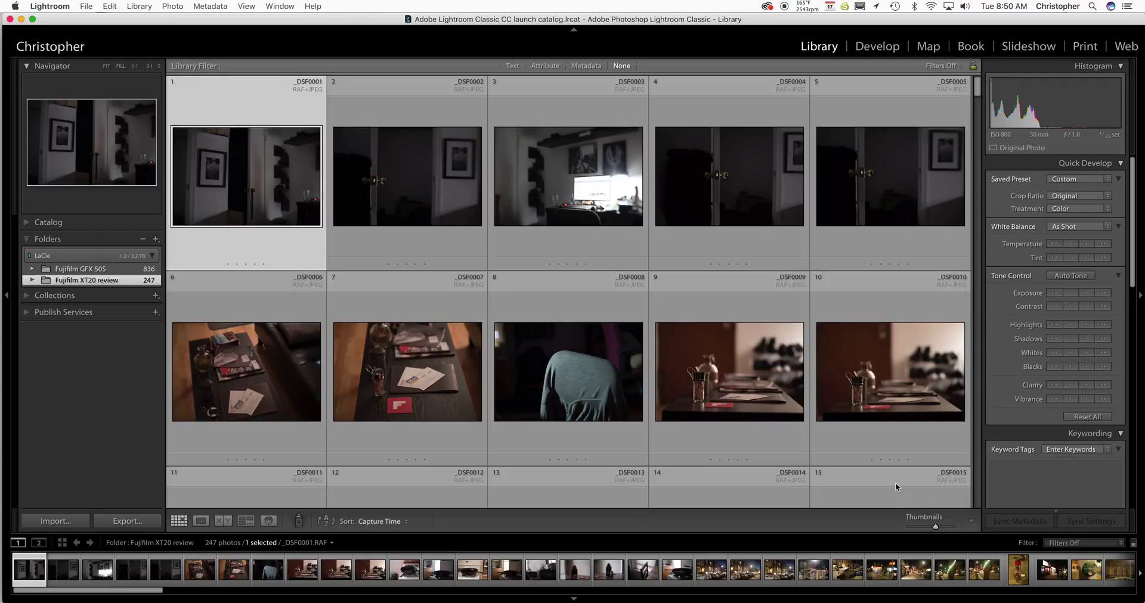
Expand the Fujifilm GFX 50S folder tree and sort the Fujifilm XT20 review photos by Pick.
{"action": "left_click", "coordinate": [32, 270]}
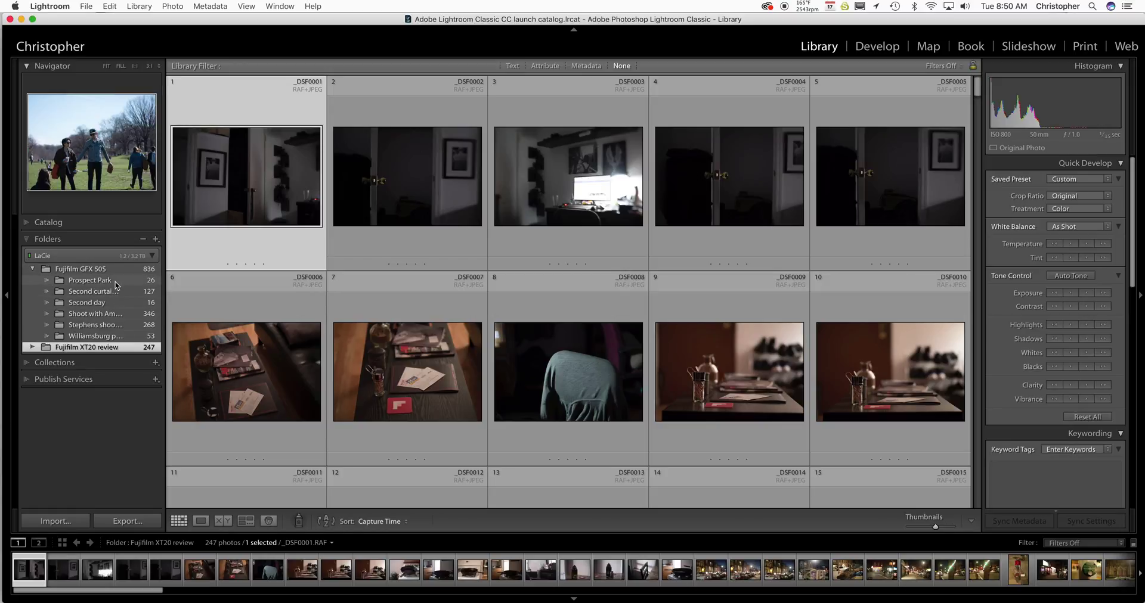
{"action": "left_click", "coordinate": [115, 282]}
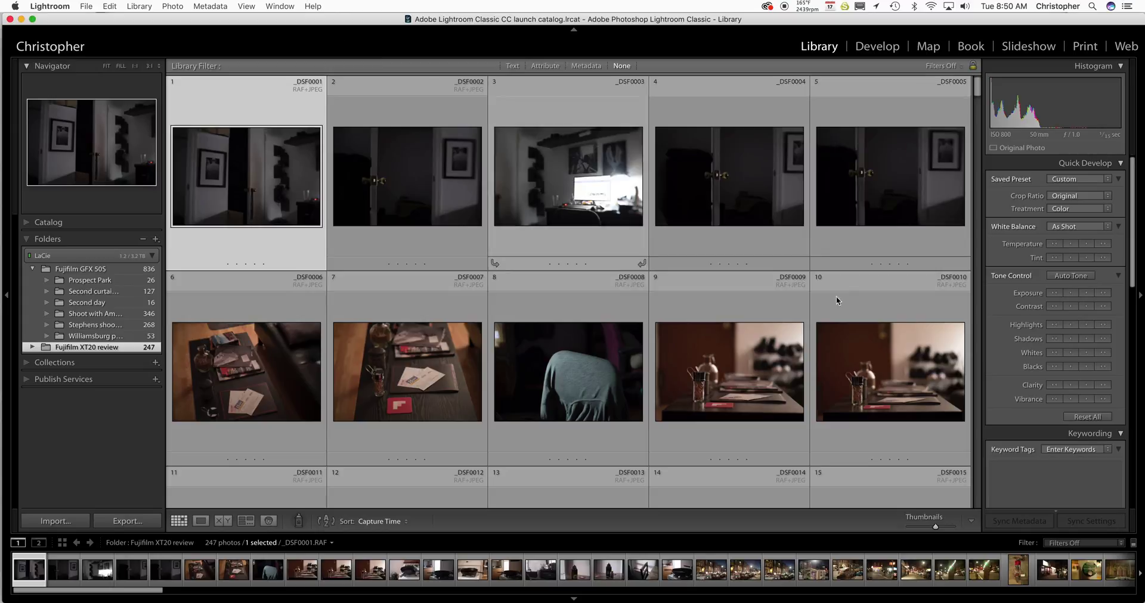
{"action": "scroll", "coordinate": [953, 328], "scroll_direction": "down", "scroll_amount": 10}
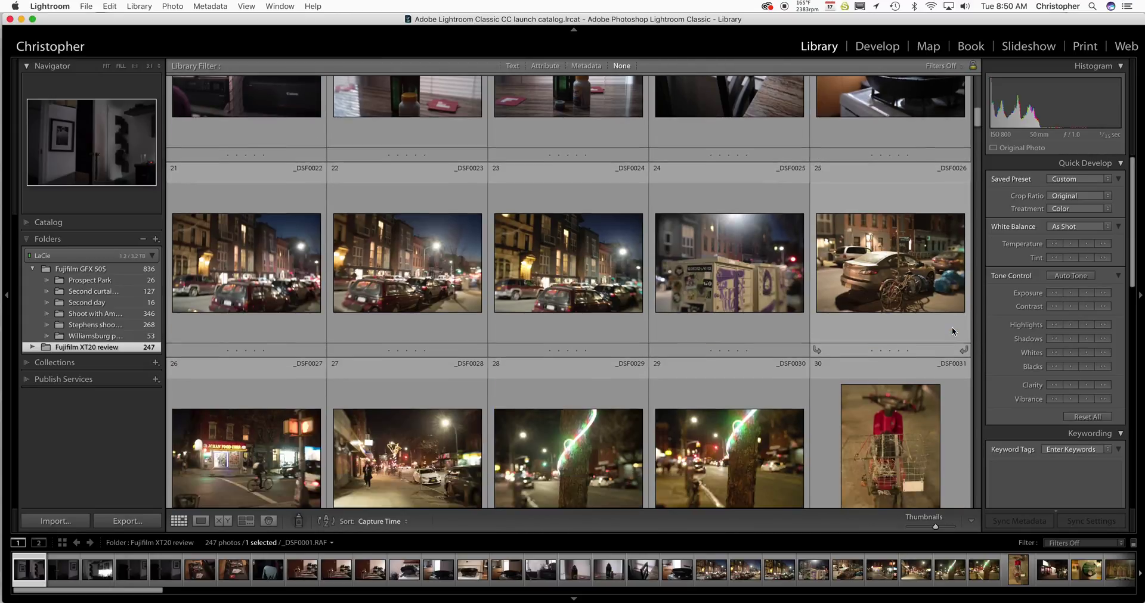
{"action": "scroll", "coordinate": [951, 327], "scroll_direction": "down", "scroll_amount": 5}
{"action": "left_click", "coordinate": [244, 6]}
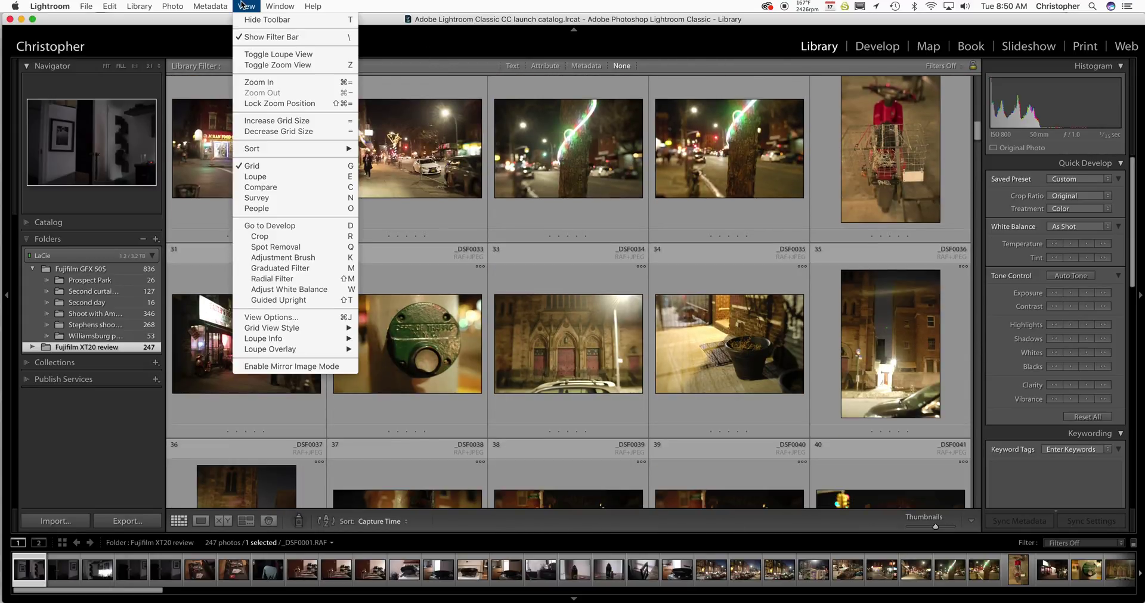
{"action": "mouse_move", "coordinate": [270, 150]}
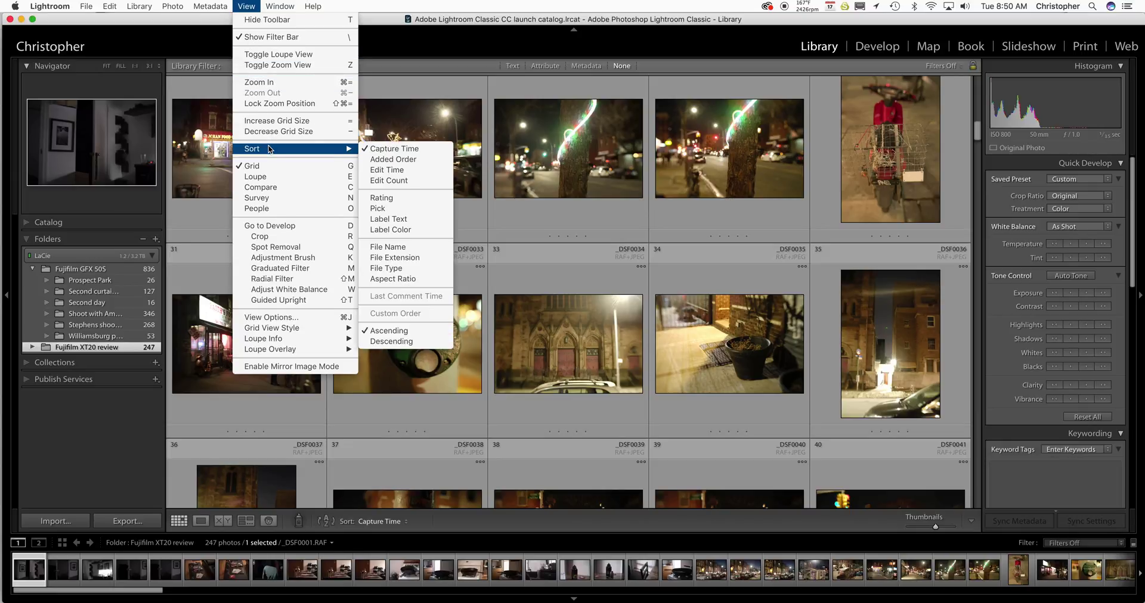
{"action": "left_click", "coordinate": [417, 209]}
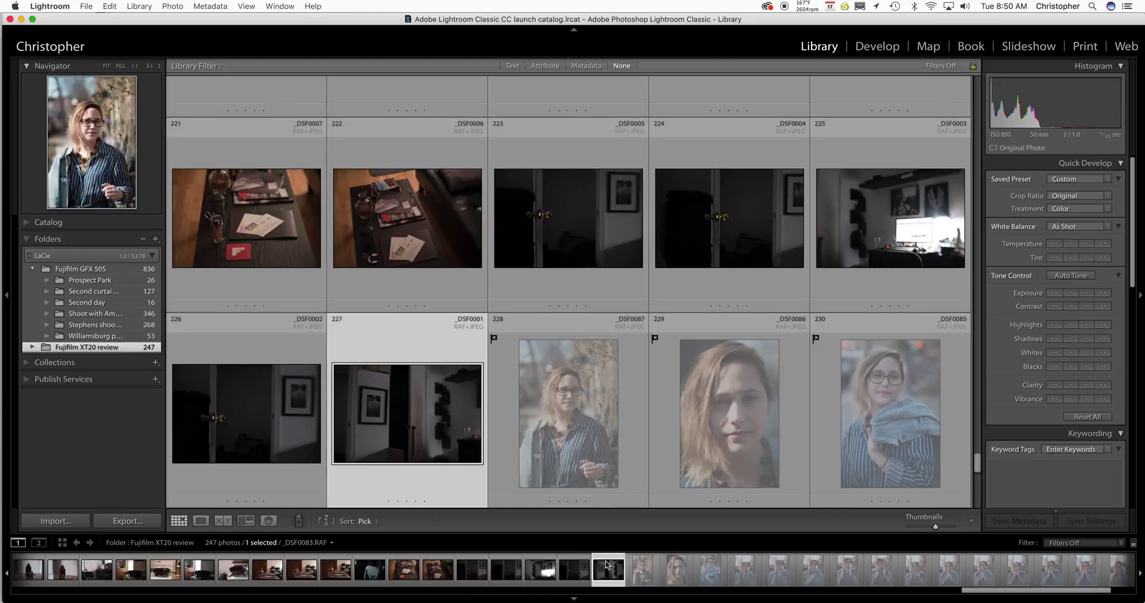
Look through the sorted XT20 photos for flagged picks and choose Pick as the sort order again.
{"action": "scroll", "coordinate": [647, 430], "scroll_direction": "down", "scroll_amount": 3}
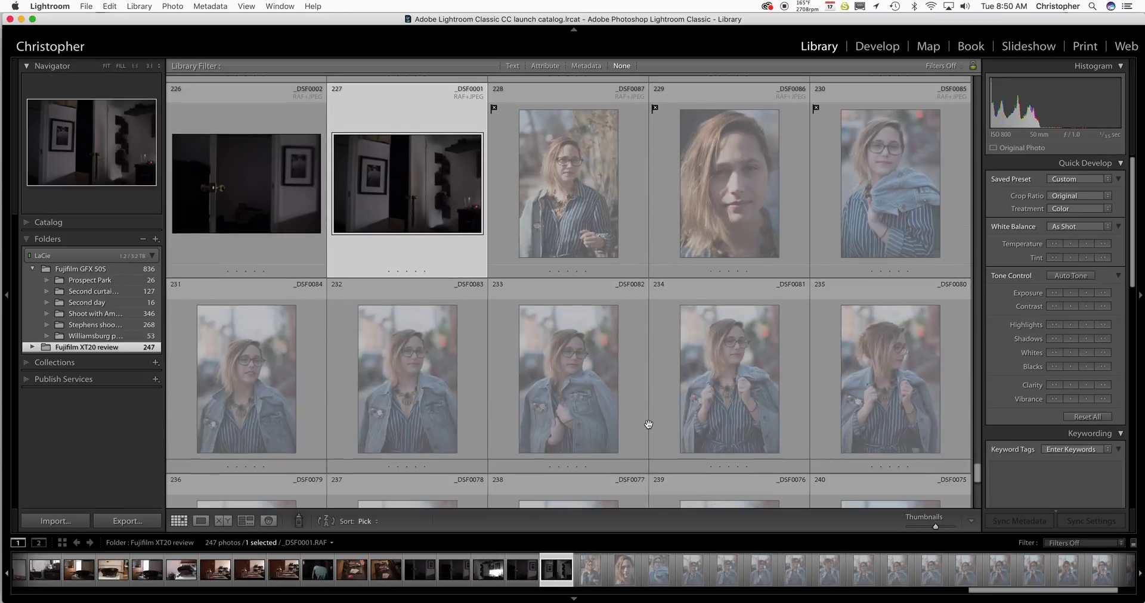
{"action": "scroll", "coordinate": [647, 423], "scroll_direction": "down", "scroll_amount": 5}
{"action": "scroll", "coordinate": [647, 423], "scroll_direction": "up", "scroll_amount": 2}
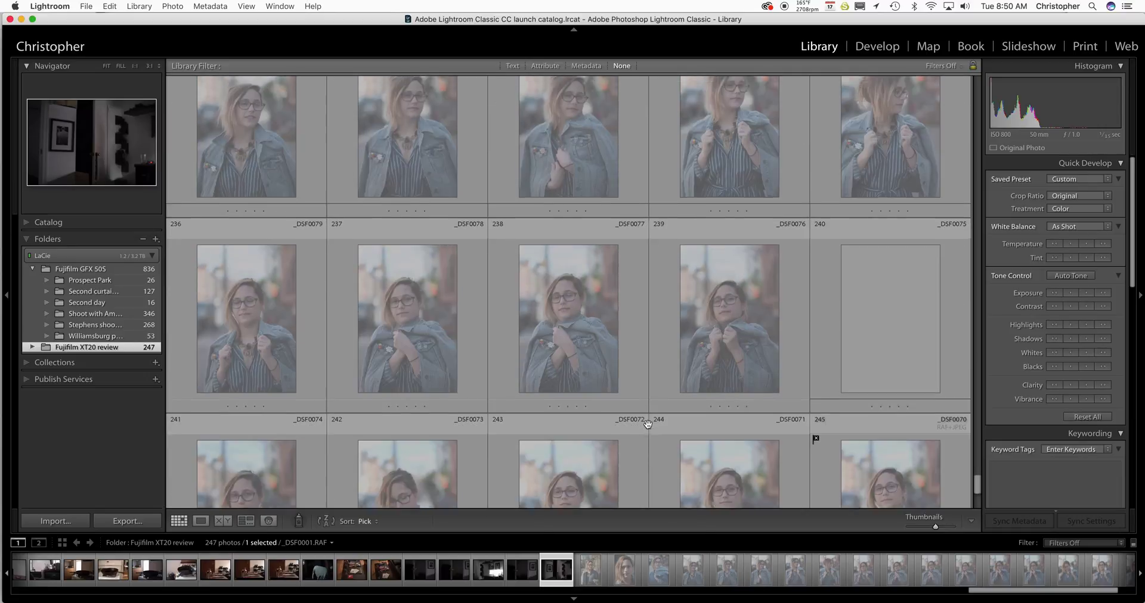
{"action": "scroll", "coordinate": [647, 424], "scroll_direction": "up", "scroll_amount": 10}
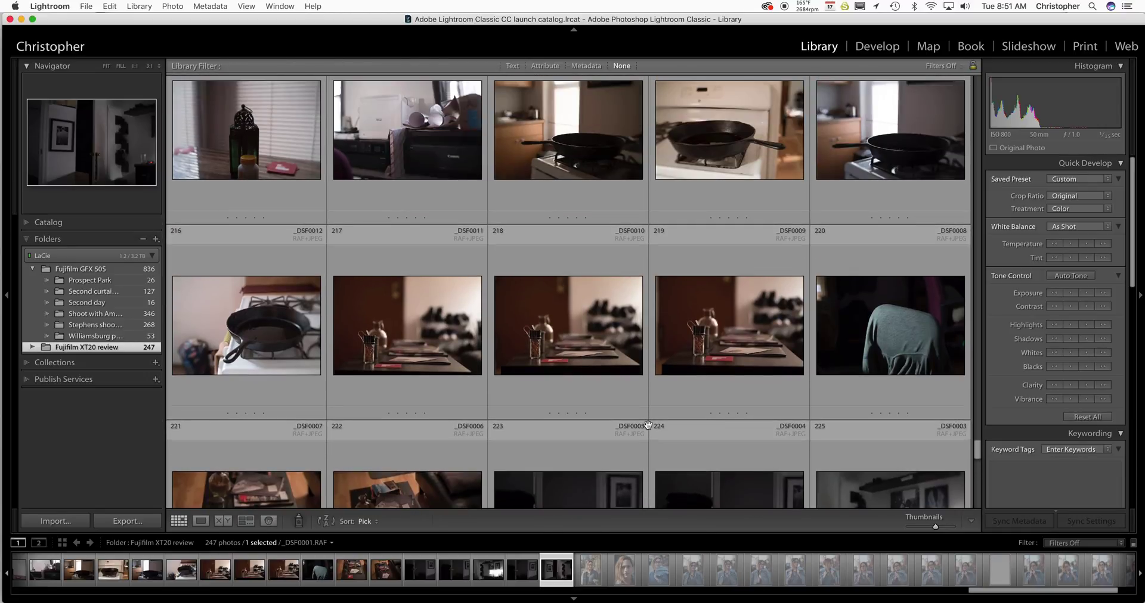
{"action": "scroll", "coordinate": [648, 425], "scroll_direction": "up", "scroll_amount": 15}
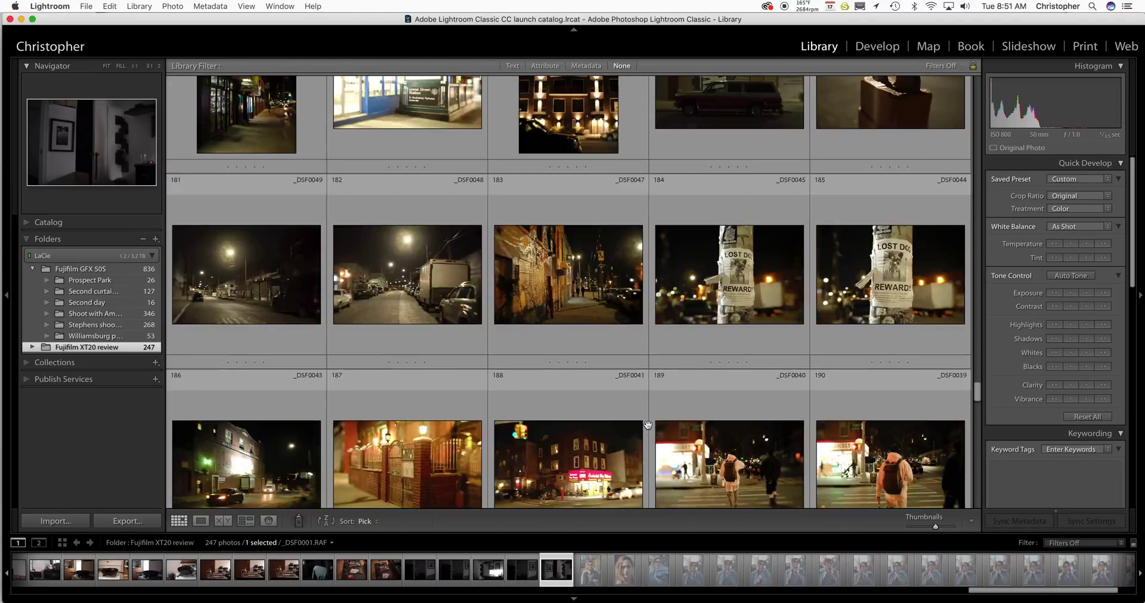
{"action": "left_click", "coordinate": [209, 6]}
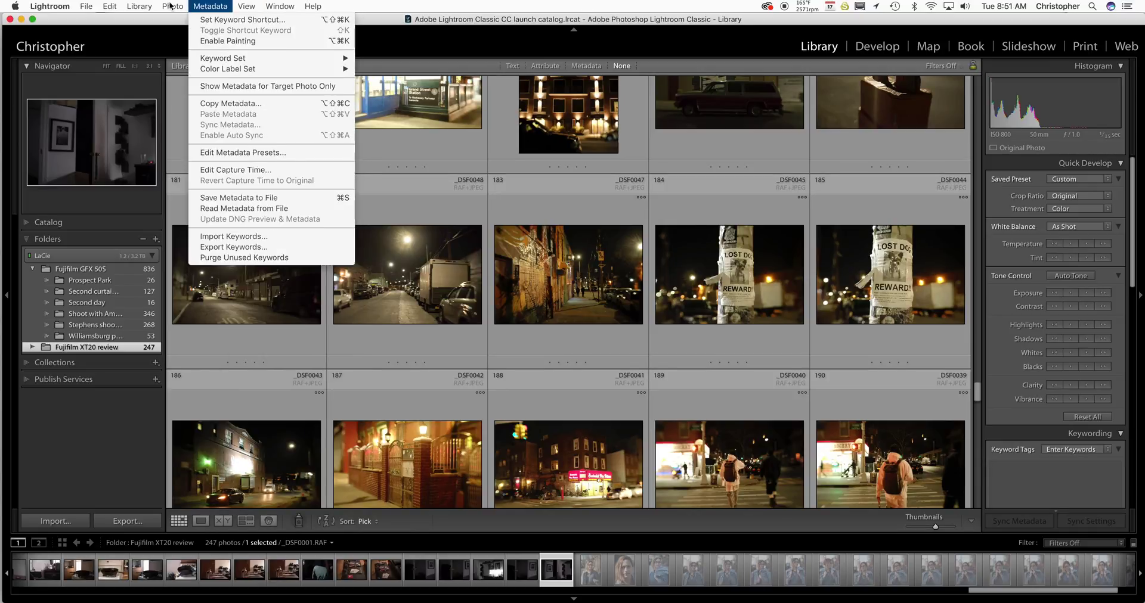
{"action": "mouse_move", "coordinate": [173, 6]}
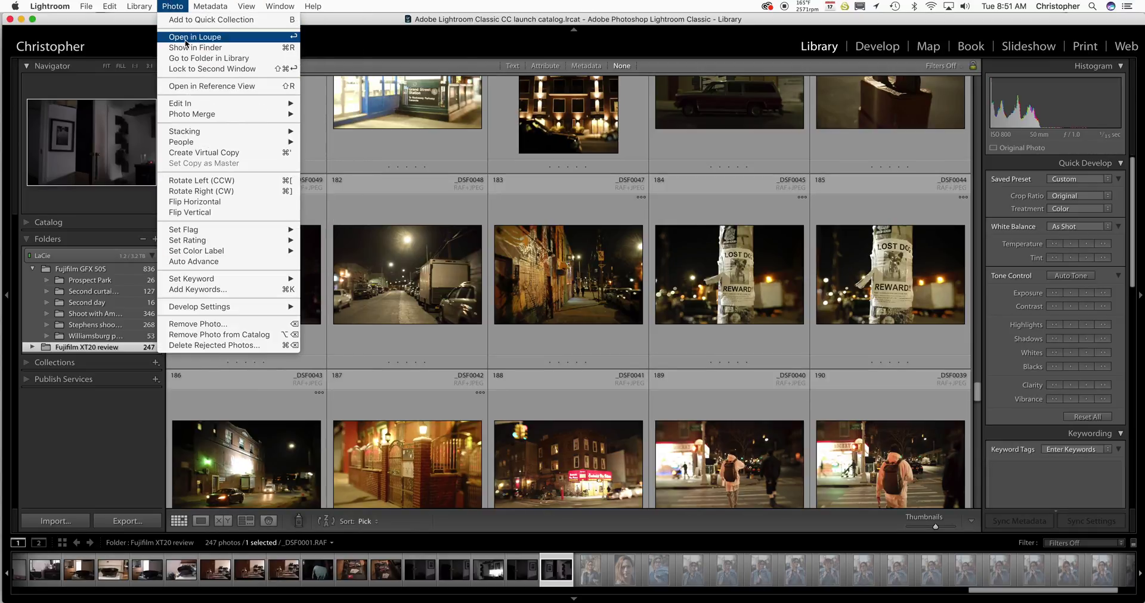
{"action": "mouse_move", "coordinate": [226, 103]}
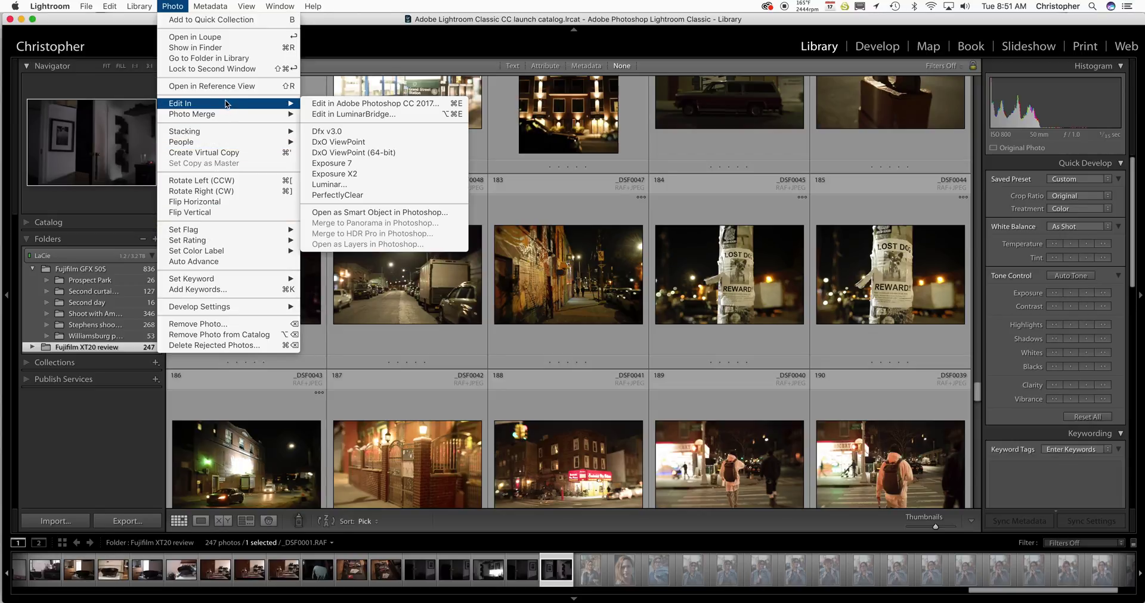
{"action": "mouse_move", "coordinate": [251, 6]}
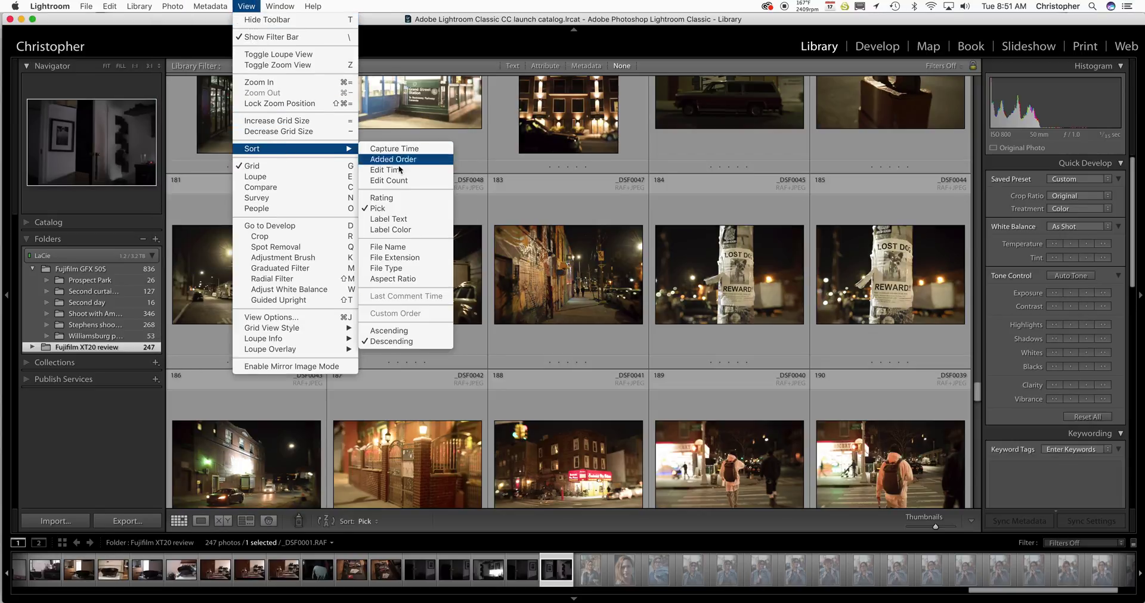
{"action": "left_click", "coordinate": [399, 205]}
Select the close-up portrait _DSF0150 in the XT20 review folder and open it in Develop.
{"action": "scroll", "coordinate": [710, 313], "scroll_direction": "up", "scroll_amount": 10}
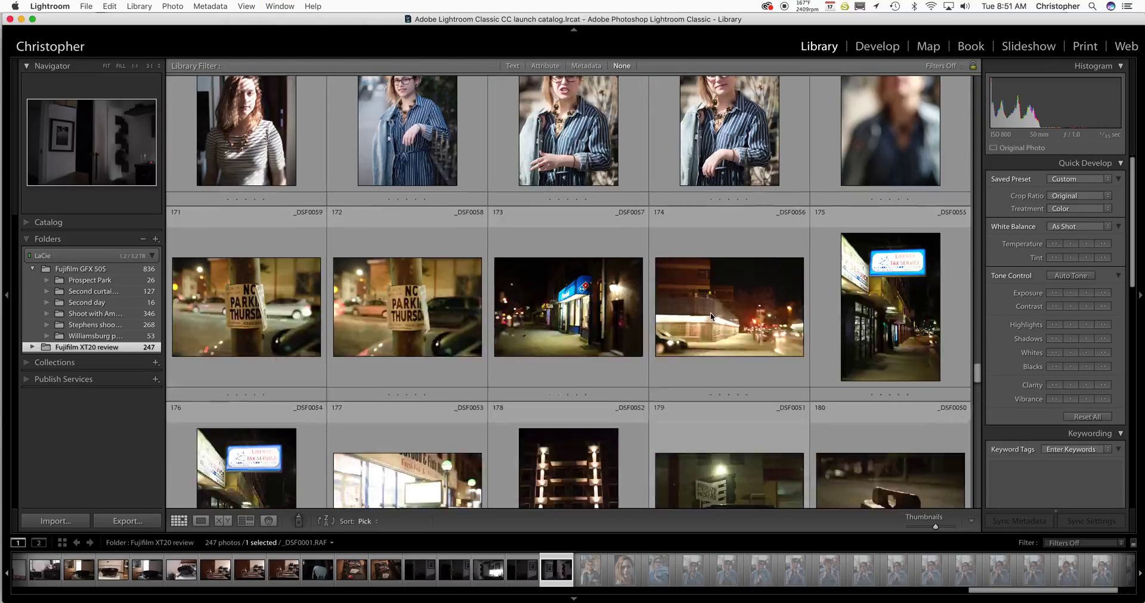
{"action": "scroll", "coordinate": [710, 313], "scroll_direction": "up", "scroll_amount": 8}
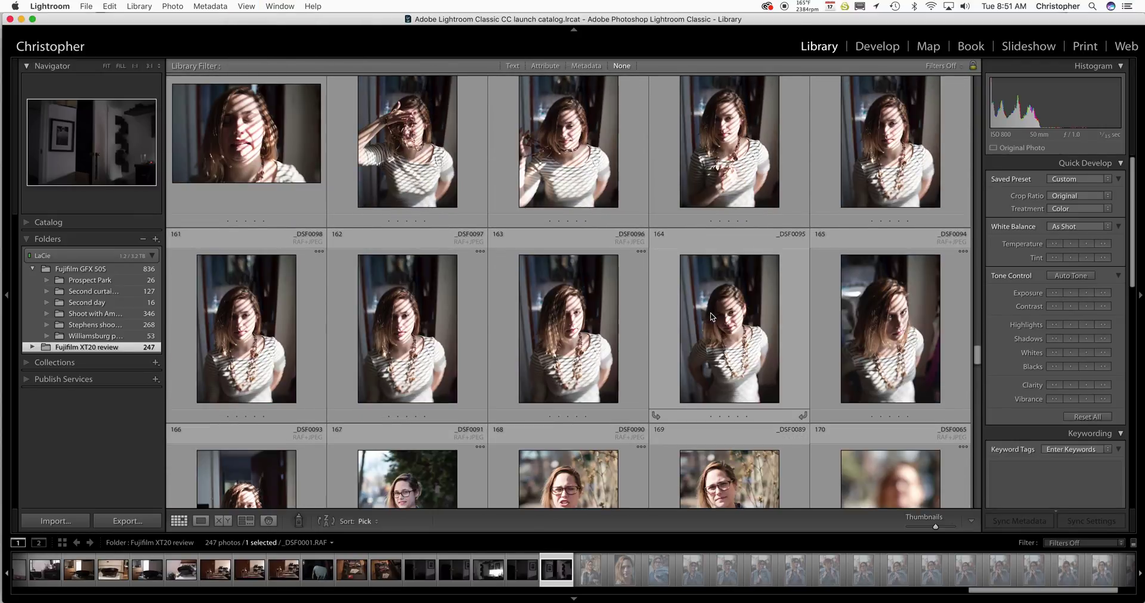
{"action": "scroll", "coordinate": [710, 312], "scroll_direction": "up", "scroll_amount": 10}
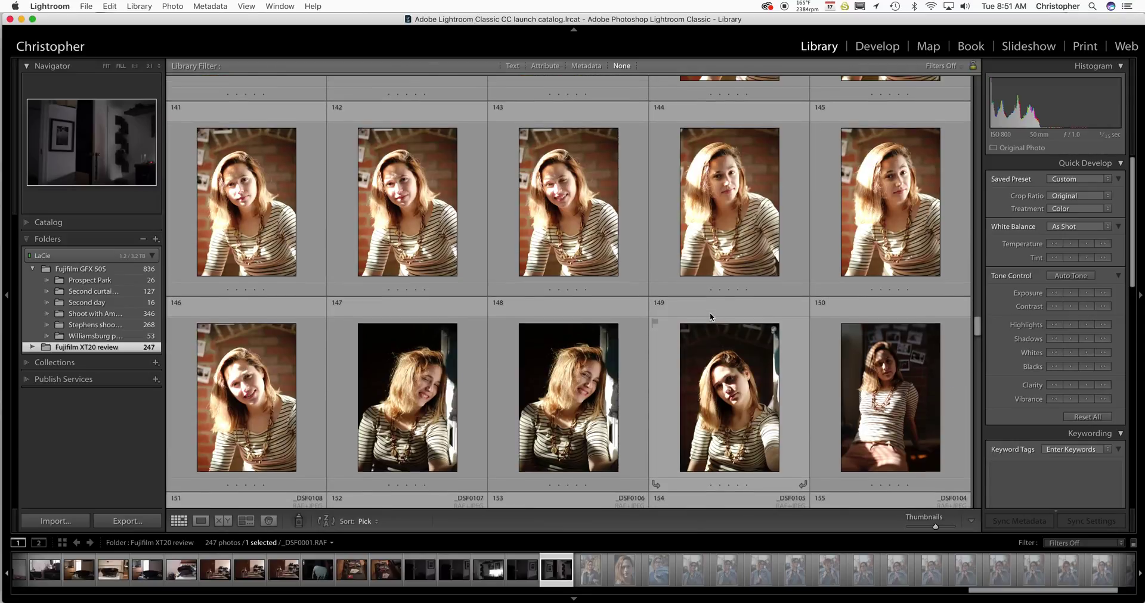
{"action": "scroll", "coordinate": [710, 316], "scroll_direction": "up", "scroll_amount": 7}
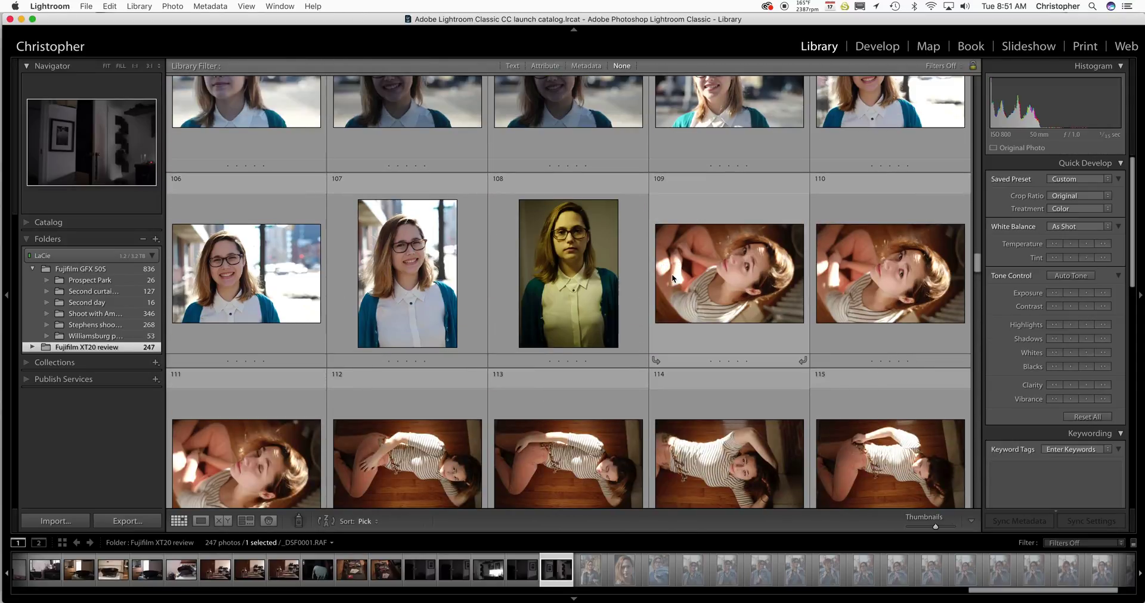
{"action": "left_click", "coordinate": [672, 279]}
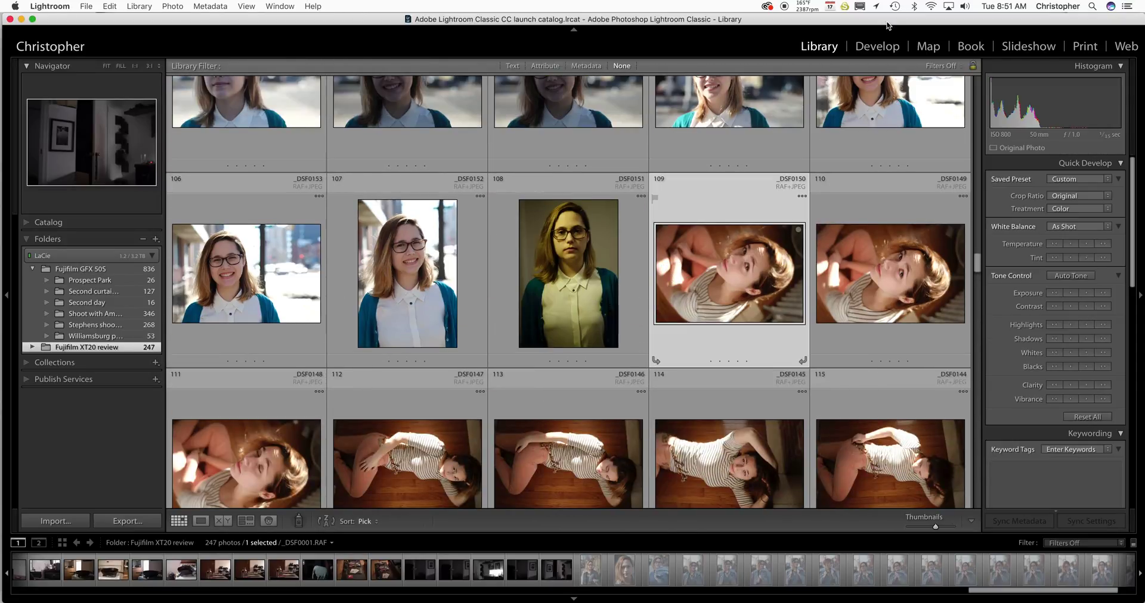
{"action": "left_click", "coordinate": [882, 44]}
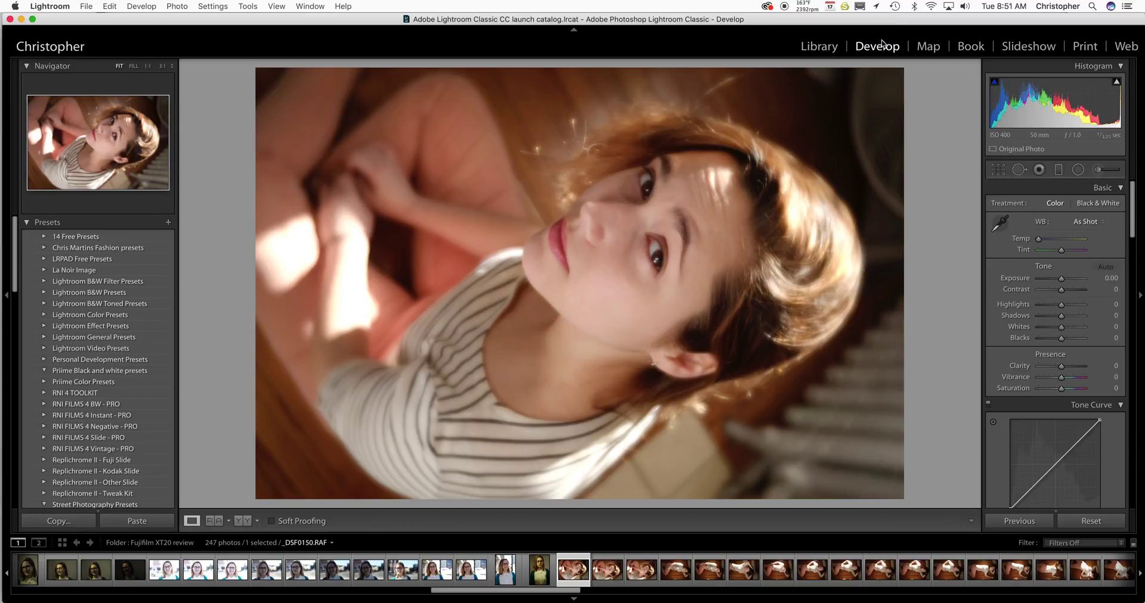
Flag _DSF0150 as a pick and browse the neighbouring photos in the filmstrip.
{"action": "key", "text": "p"}
{"action": "key", "text": "Right"}
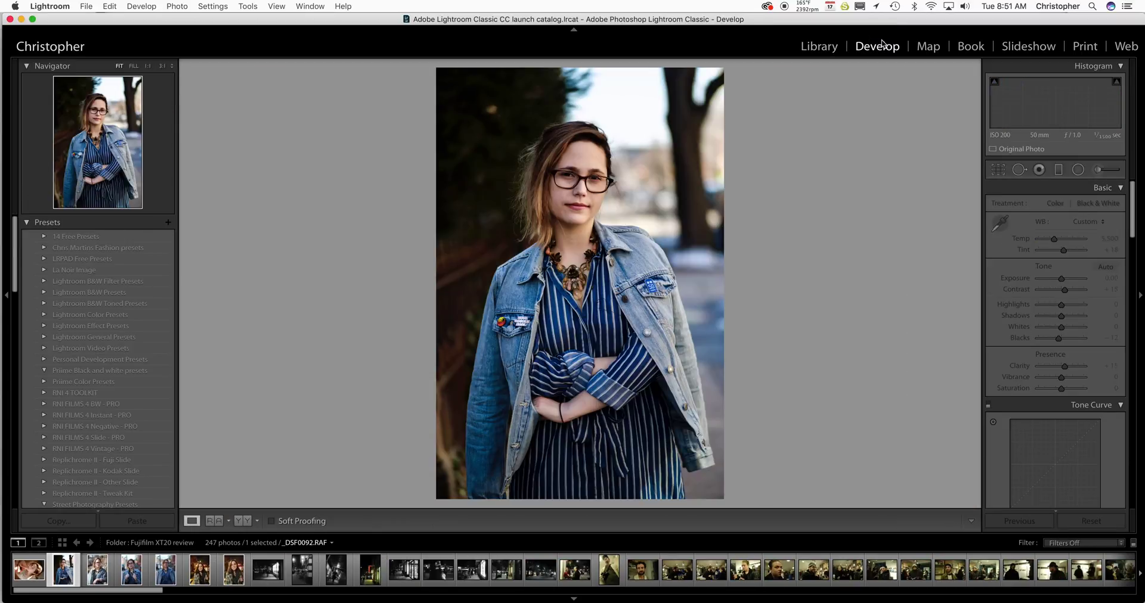
{"action": "key", "text": "Left"}
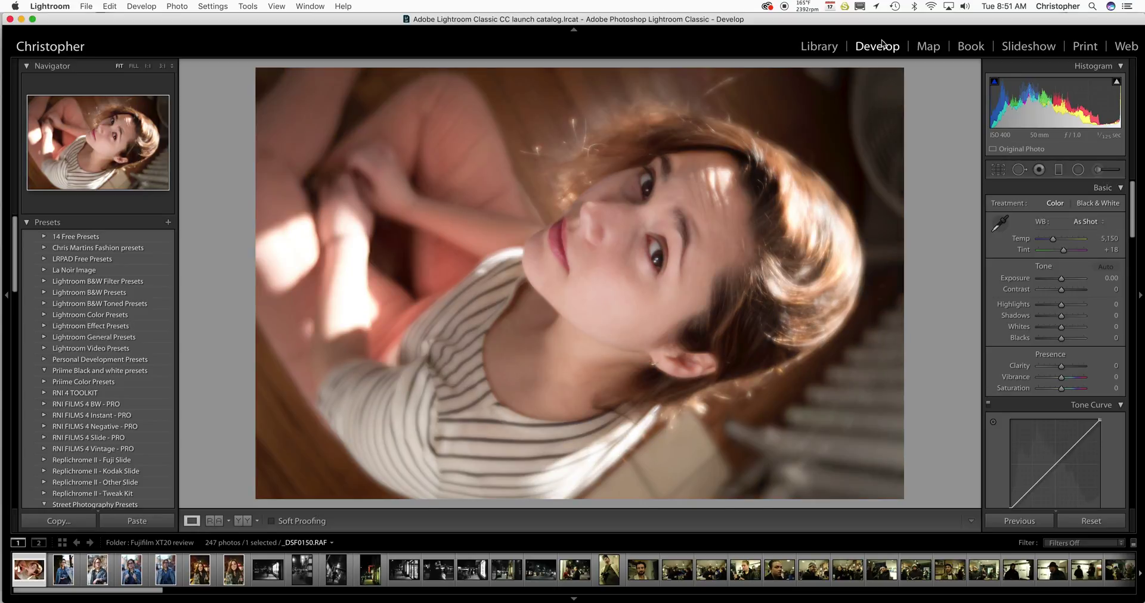
{"action": "scroll", "coordinate": [765, 572], "scroll_direction": "down", "scroll_amount": 15}
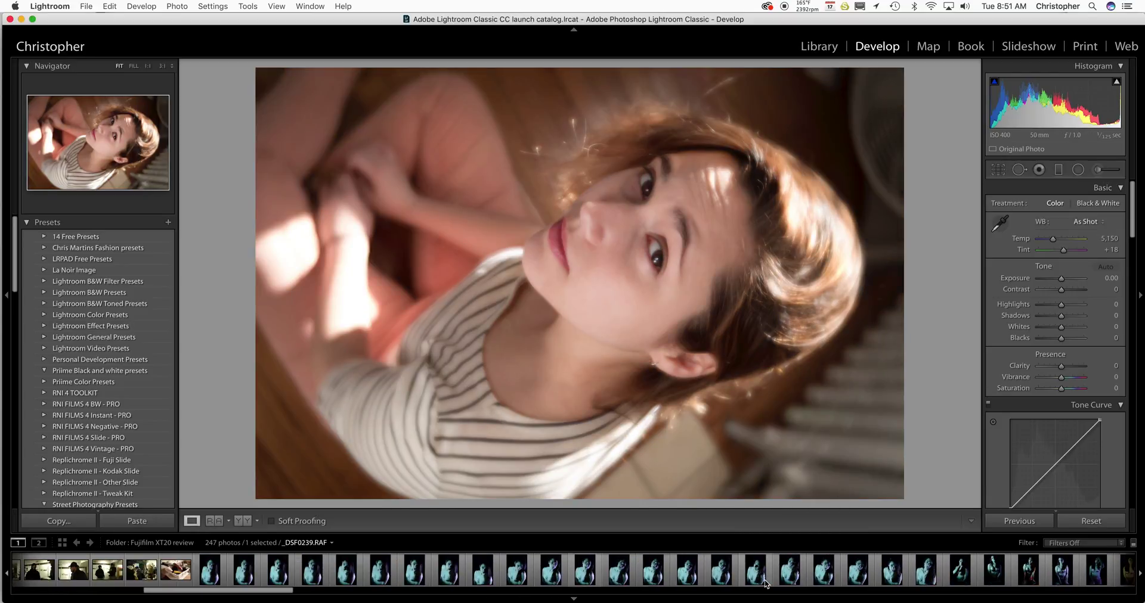
{"action": "scroll", "coordinate": [765, 572], "scroll_direction": "down", "scroll_amount": 8}
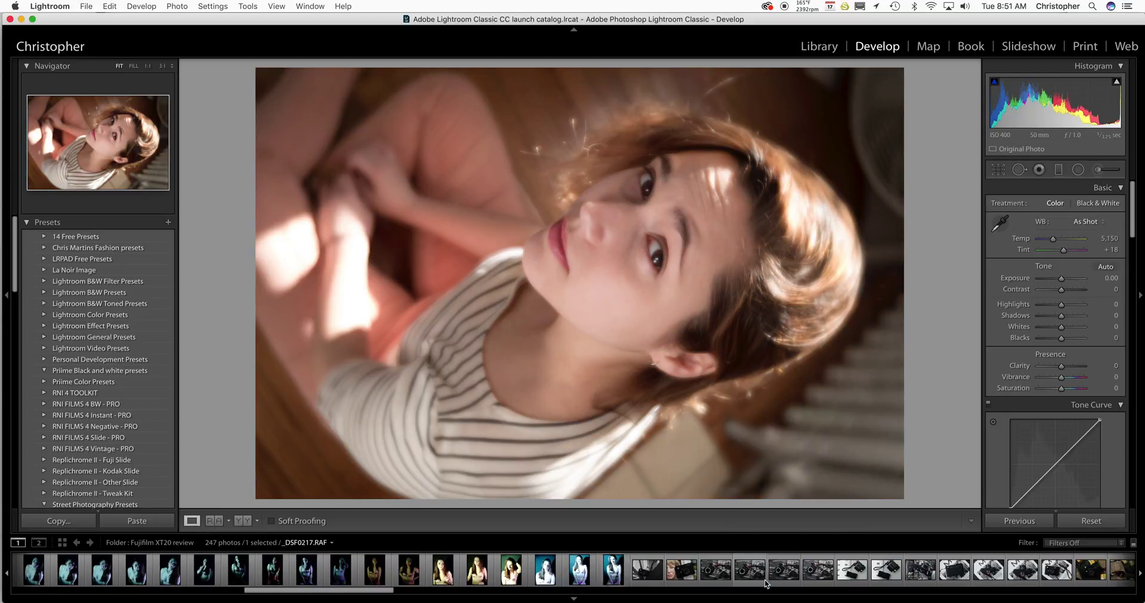
{"action": "left_click", "coordinate": [277, 6]}
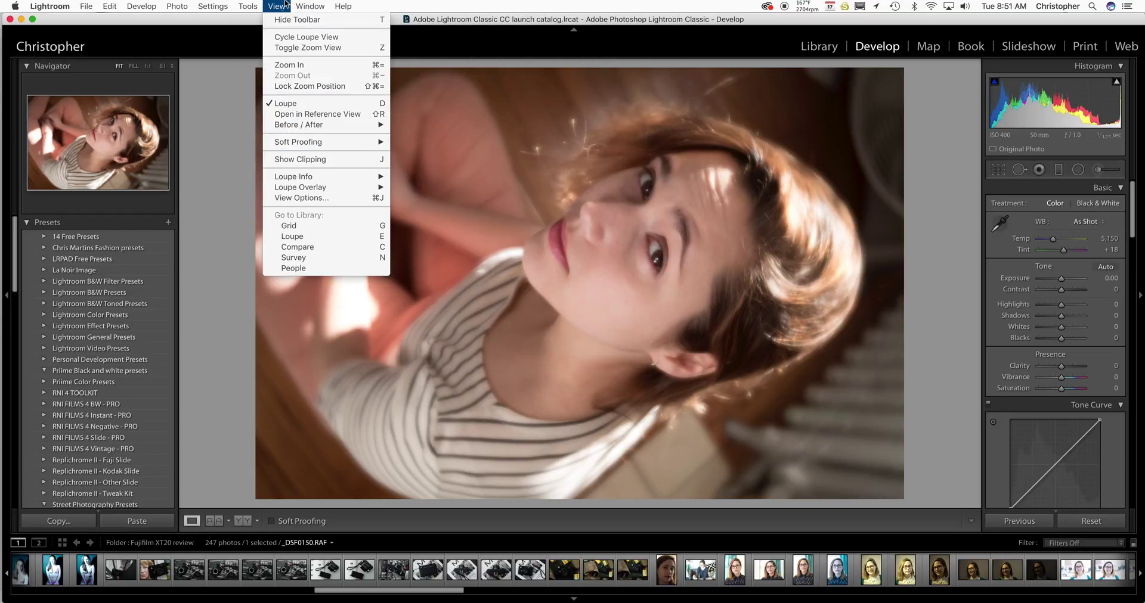
{"action": "left_click", "coordinate": [245, 6]}
Undo the pick flag, the switch to Develop and the selections, back to the Prospect Park folder in the Library.
{"action": "key", "text": "super+z"}
{"action": "key", "text": "super+z"}
{"action": "key", "text": "super+z"}
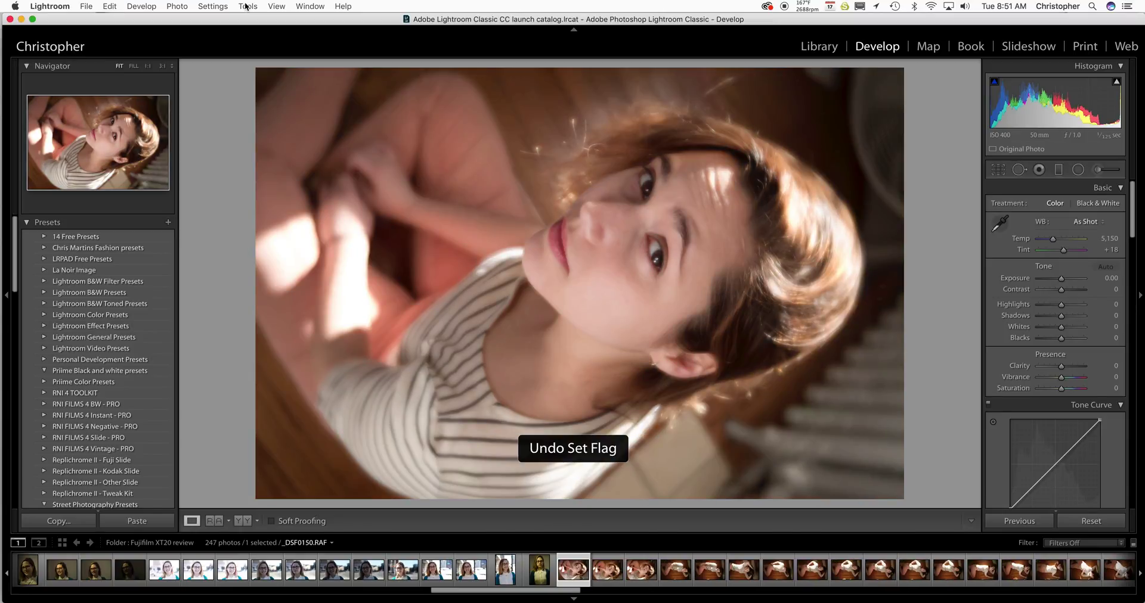
{"action": "key", "text": "super+z"}
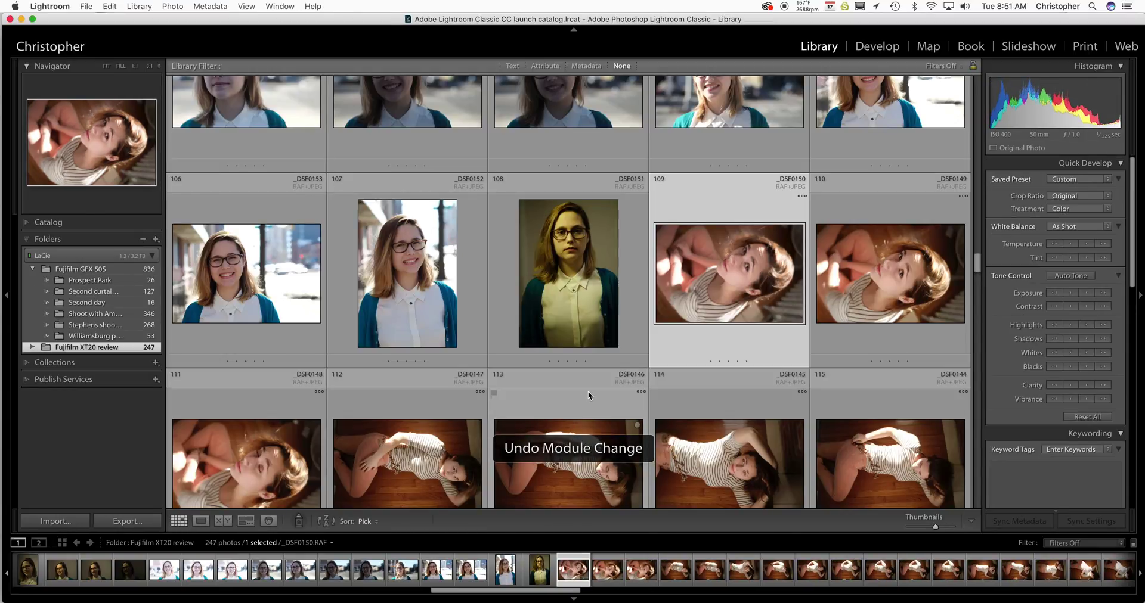
{"action": "key", "text": "super+z"}
{"action": "key", "text": "super+z"}
{"action": "key", "text": "super+z"}
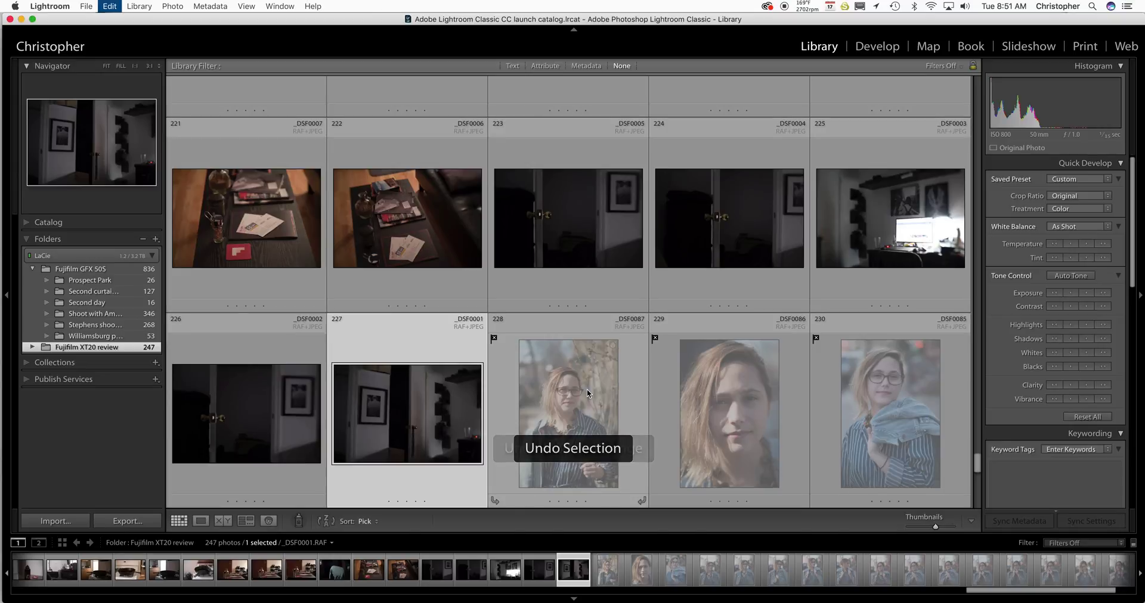
{"action": "key", "text": "super+z"}
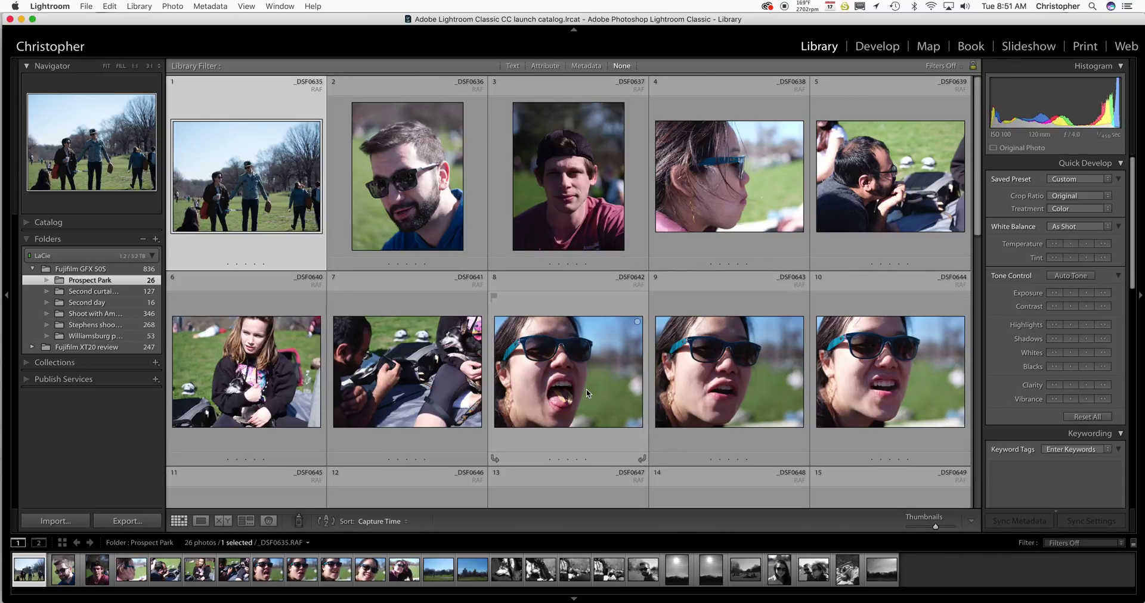
Return to the Fujifilm XT20 review folder, select the six portraits from _DSF0092 to _DSF0060 and open them in Develop.
{"action": "key", "text": "super+z"}
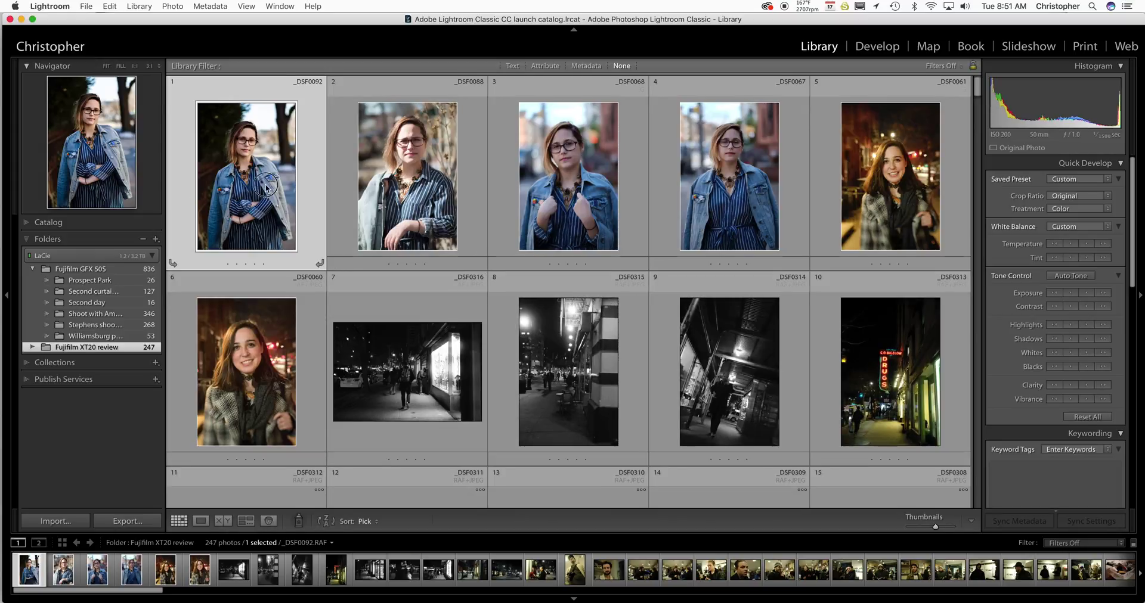
{"action": "left_click", "coordinate": [257, 344], "text": "shift"}
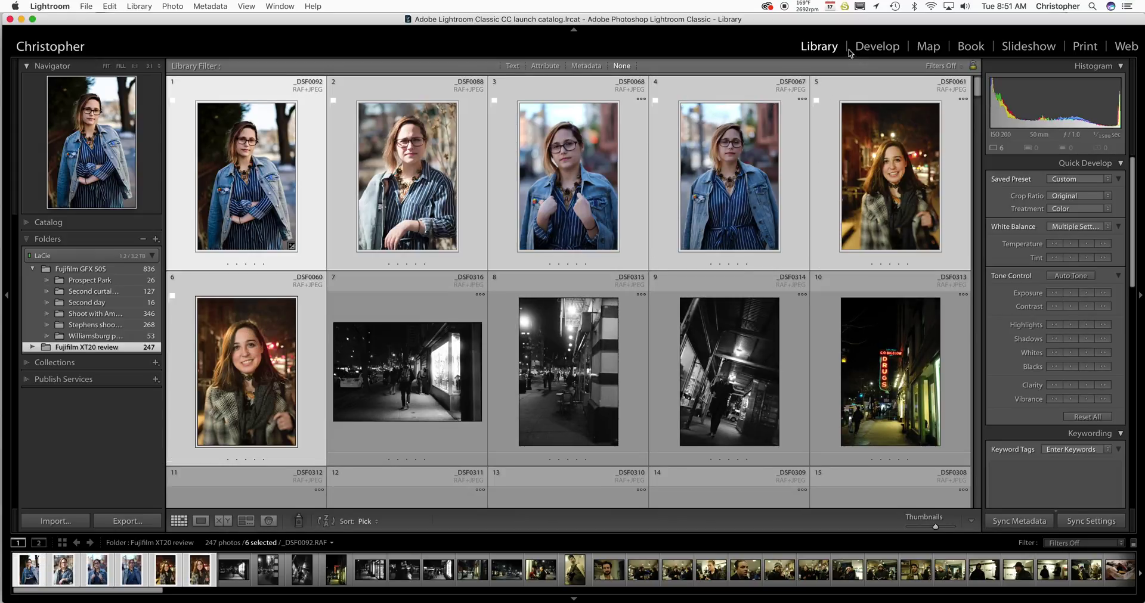
{"action": "left_click", "coordinate": [882, 48]}
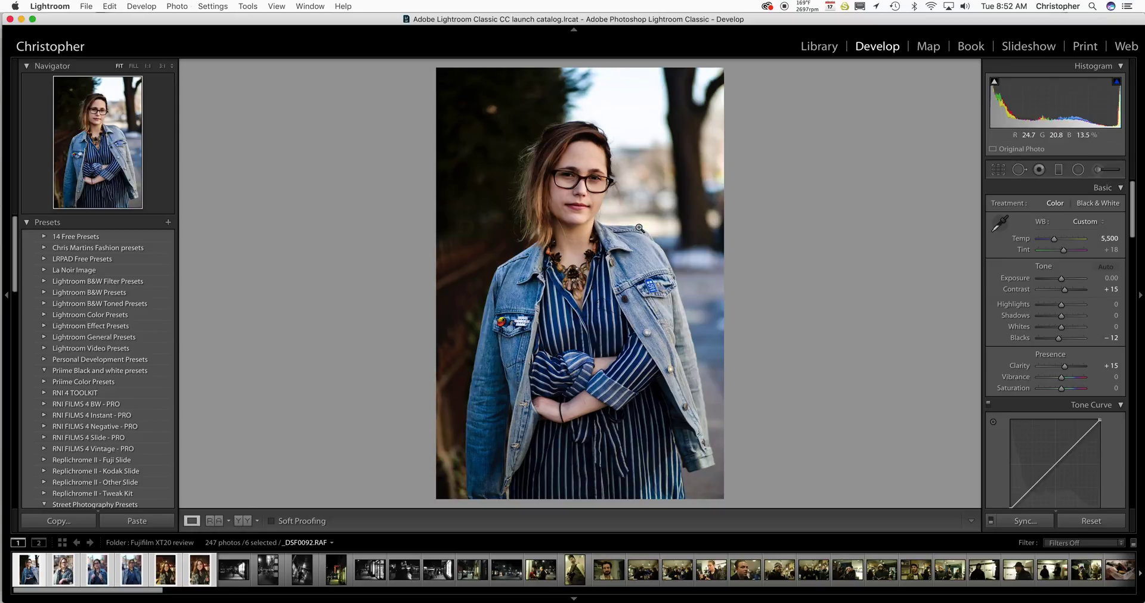
Try synchronizing the settings of _DSF0092, local adjustments included, to the other selected portraits and undo the synchronization.
{"action": "left_click", "coordinate": [1025, 521]}
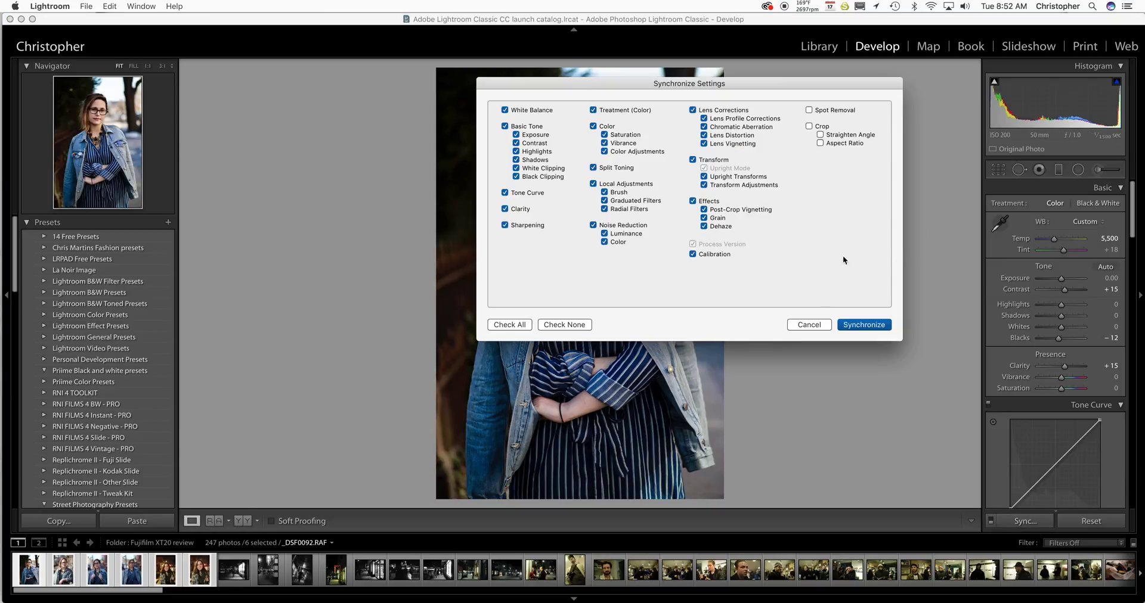
{"action": "left_click", "coordinate": [870, 326]}
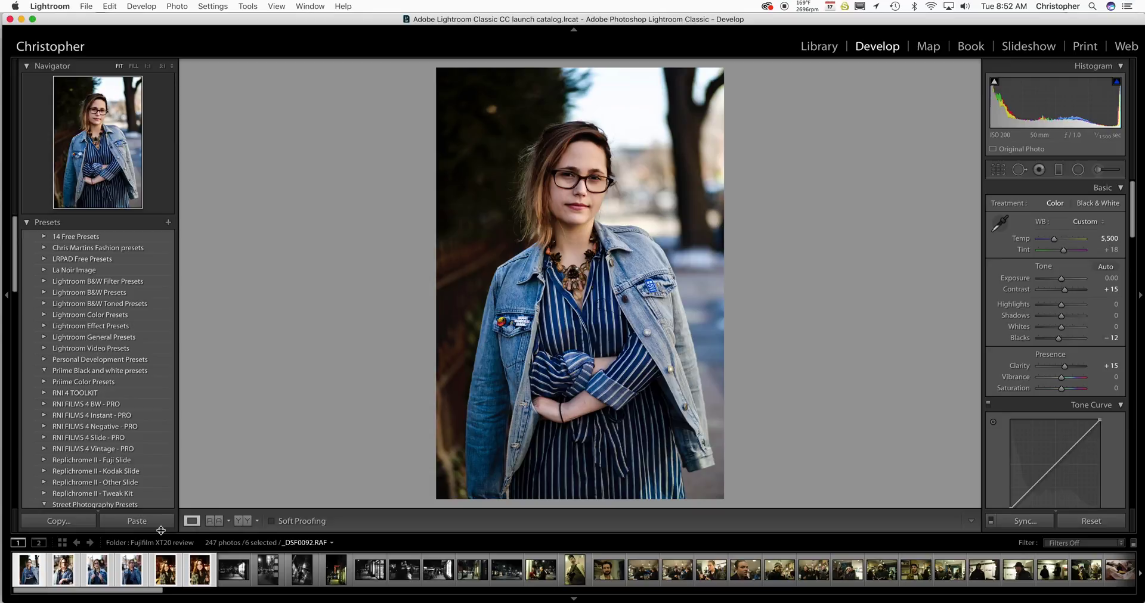
{"action": "key", "text": "Right"}
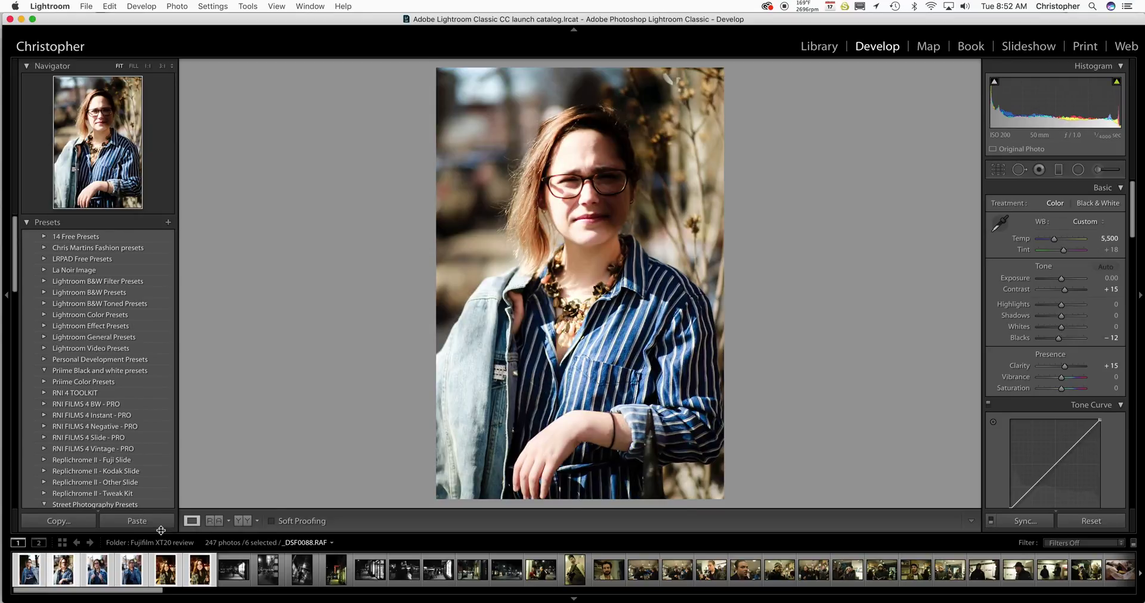
{"action": "key", "text": "Left"}
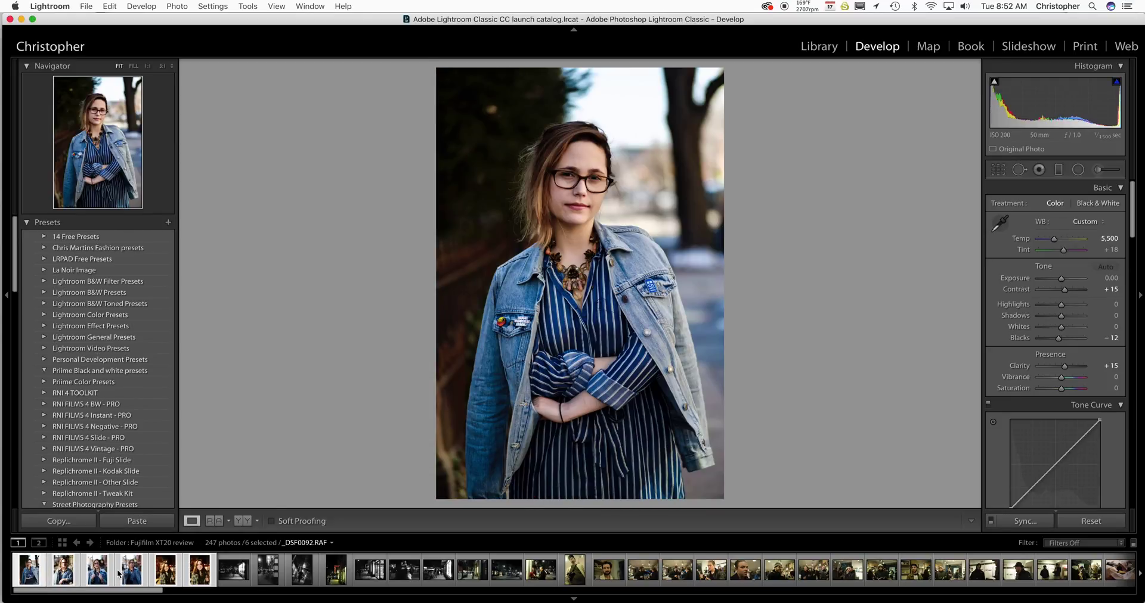
{"action": "key", "text": "super+z"}
{"action": "key", "text": "super+z"}
{"action": "key", "text": "super+z"}
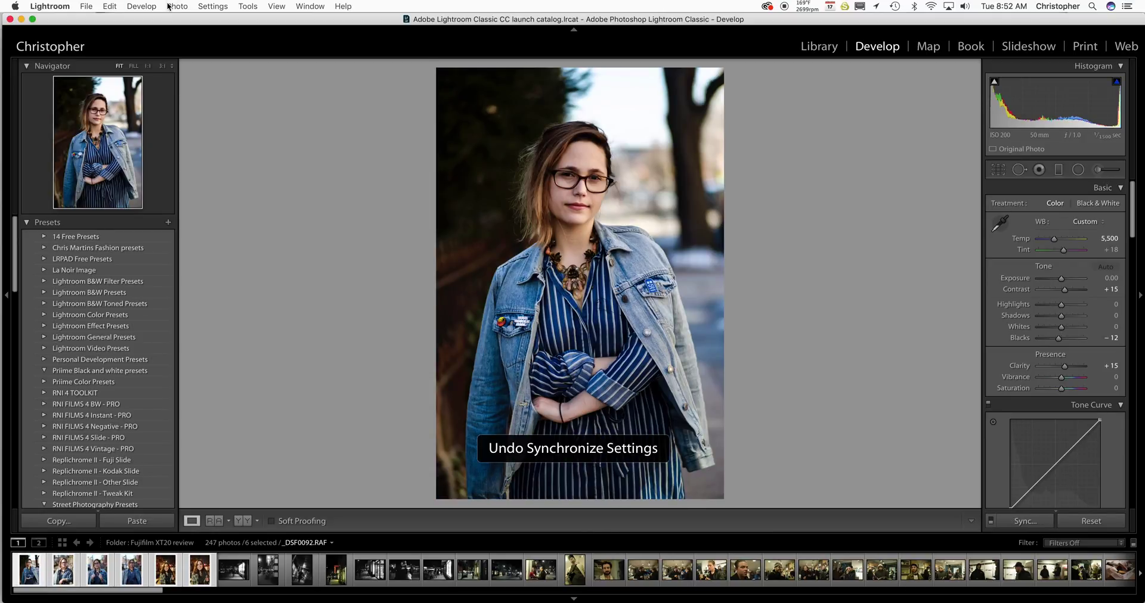
Synchronize the settings of _DSF0092 to the other selected portraits without Local Adjustments and check the six photos.
{"action": "left_click", "coordinate": [1031, 522]}
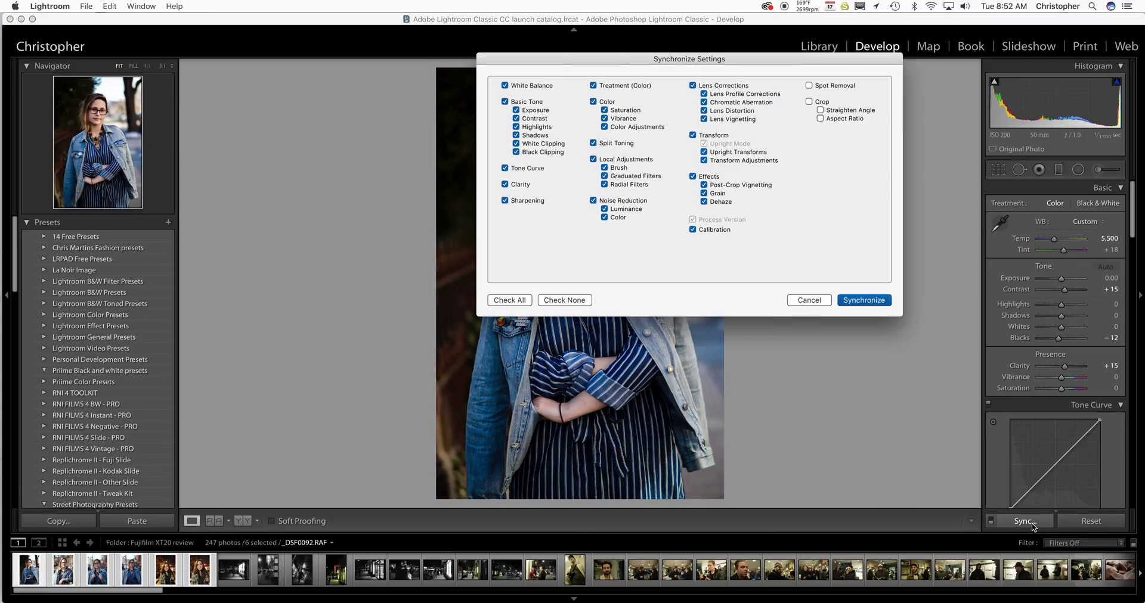
{"action": "left_click", "coordinate": [593, 159]}
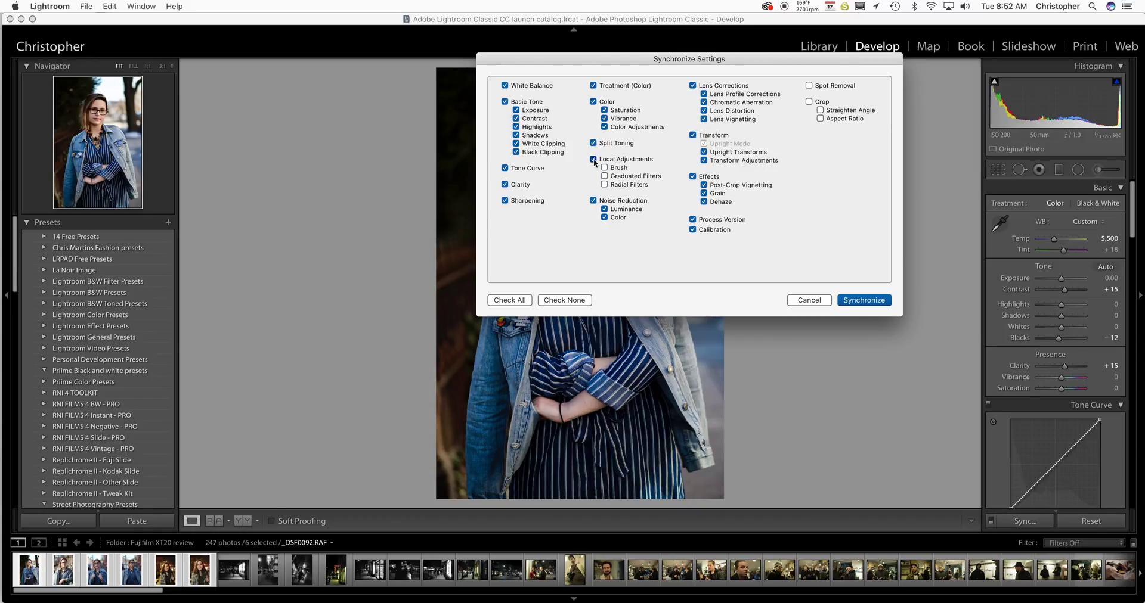
{"action": "left_click", "coordinate": [855, 303]}
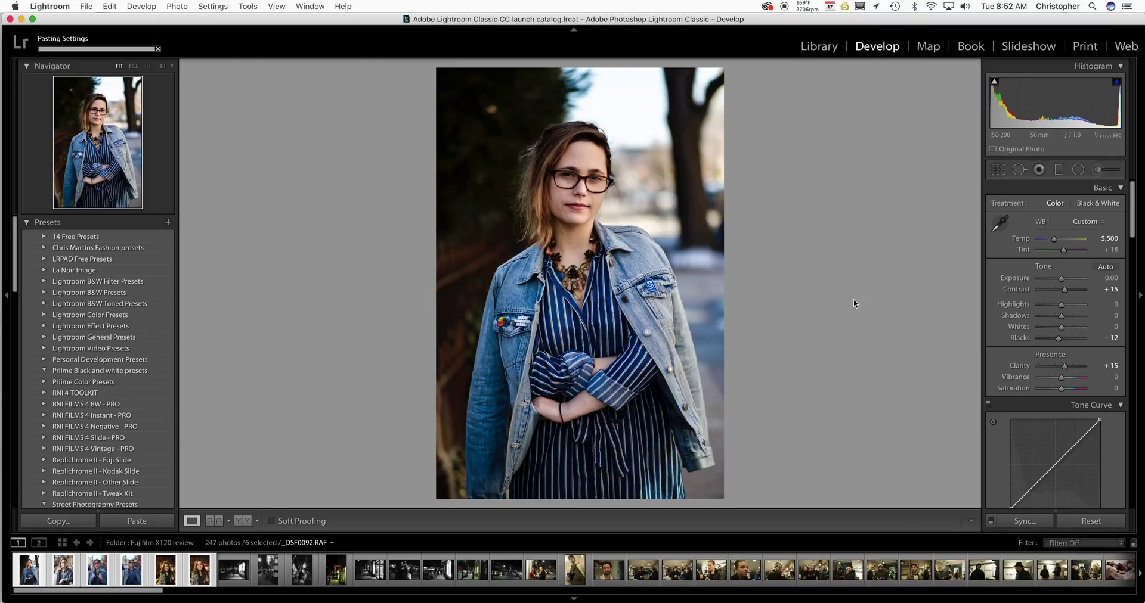
{"action": "key", "text": "Left"}
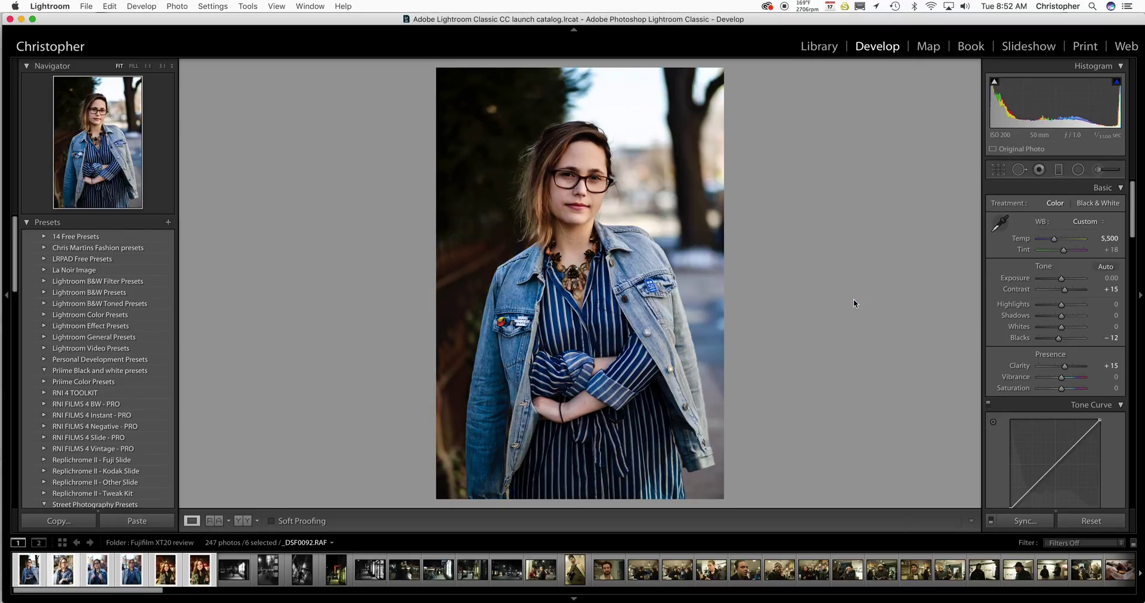
{"action": "key", "text": "Left"}
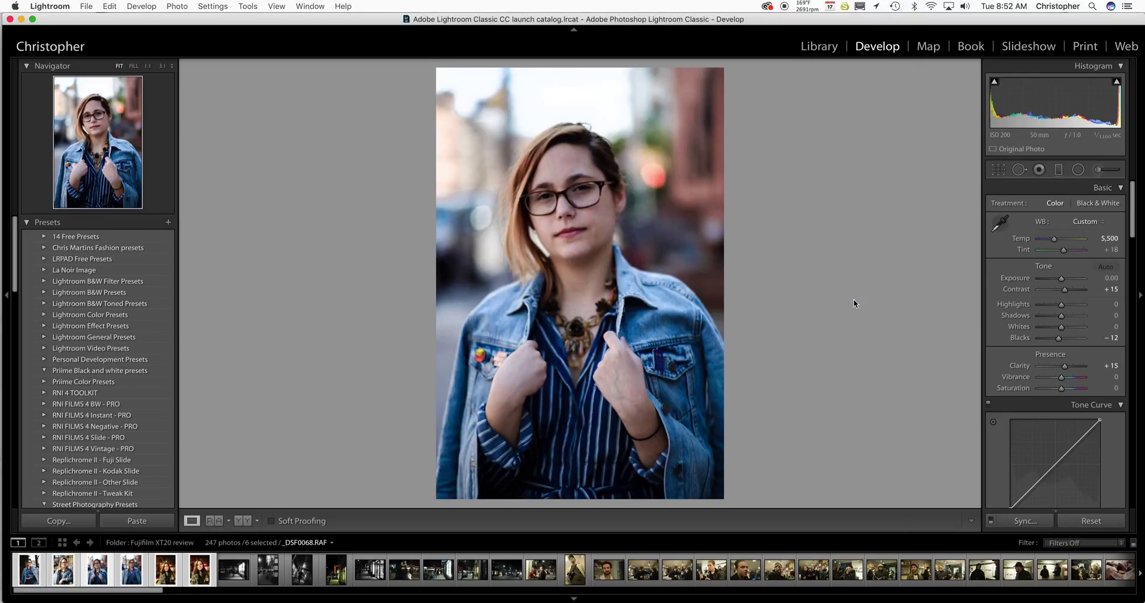
{"action": "key", "text": "Left"}
{"action": "key", "text": "Left"}
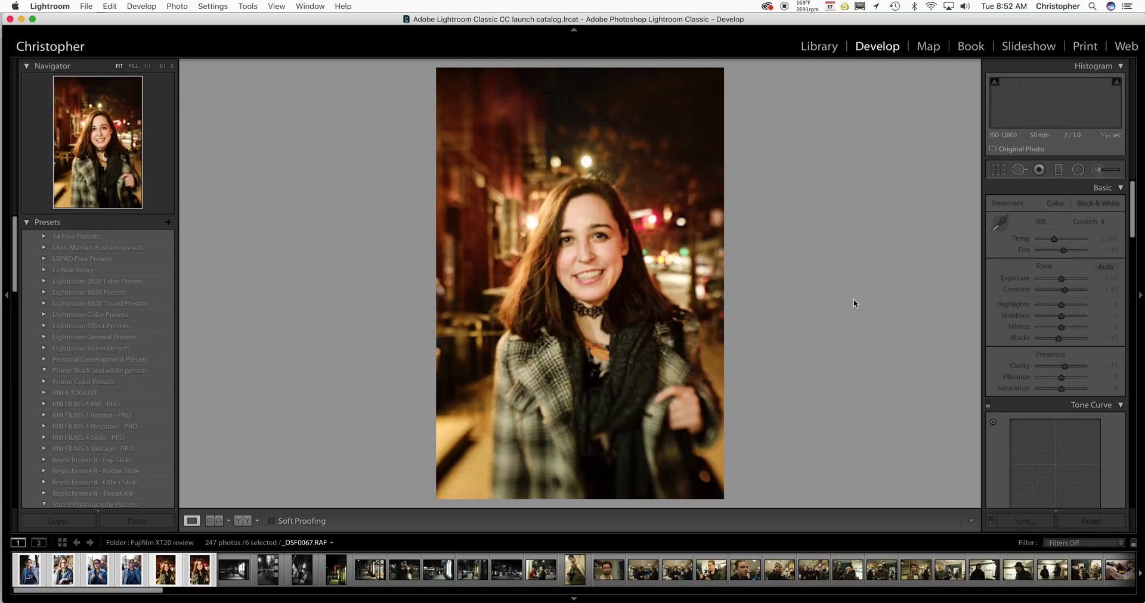
{"action": "key", "text": "Left"}
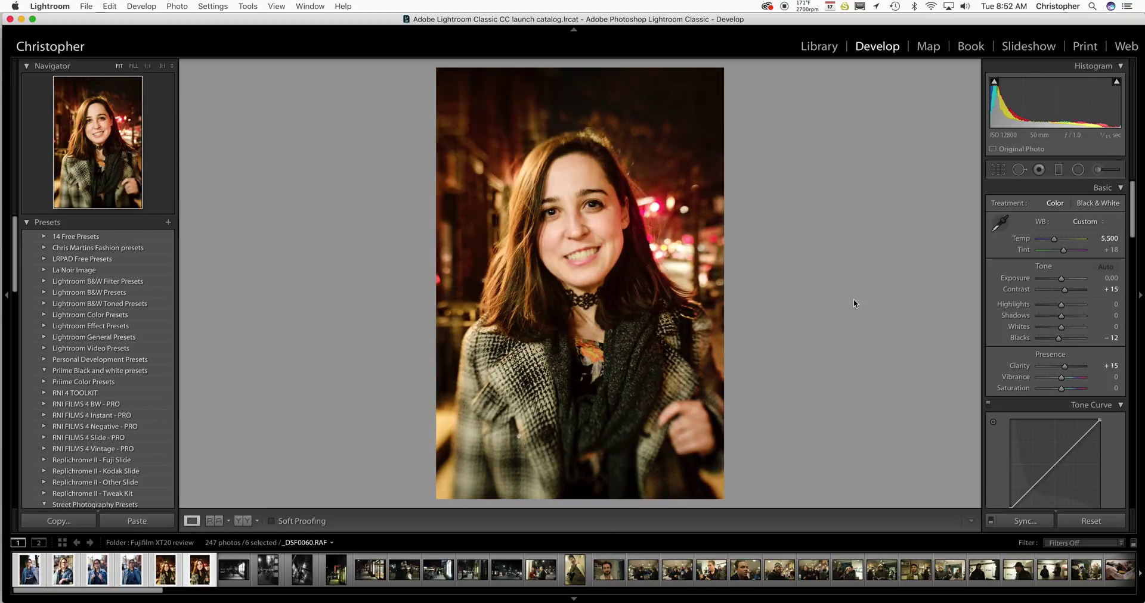
{"action": "key", "text": "Right"}
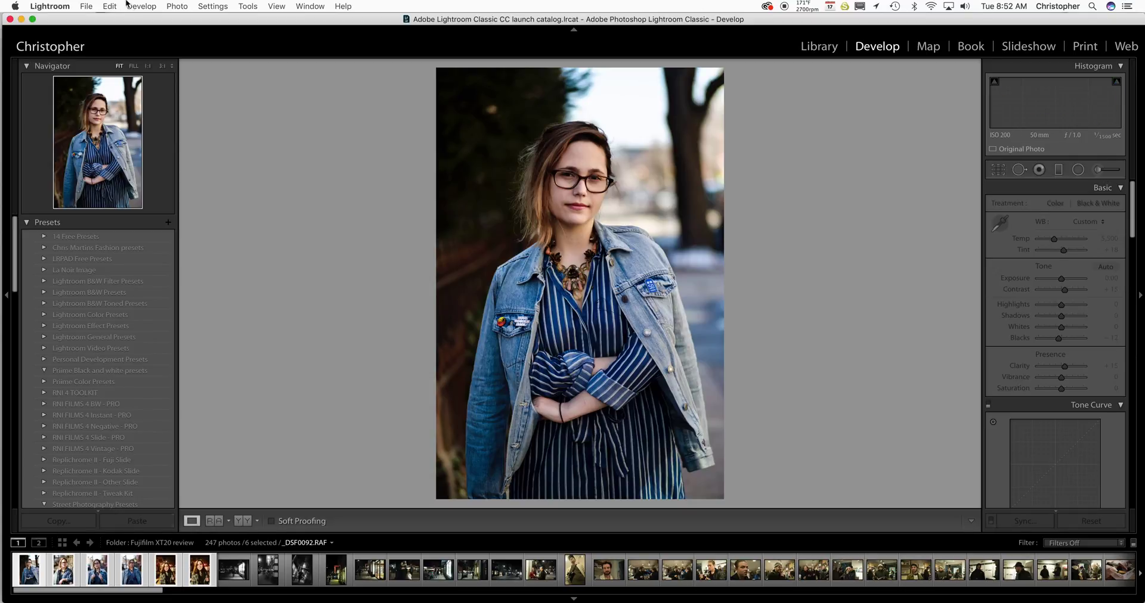
{"action": "key", "text": "super+a"}
{"action": "left_click", "coordinate": [86, 6]}
{"action": "left_click", "coordinate": [102, 143]}
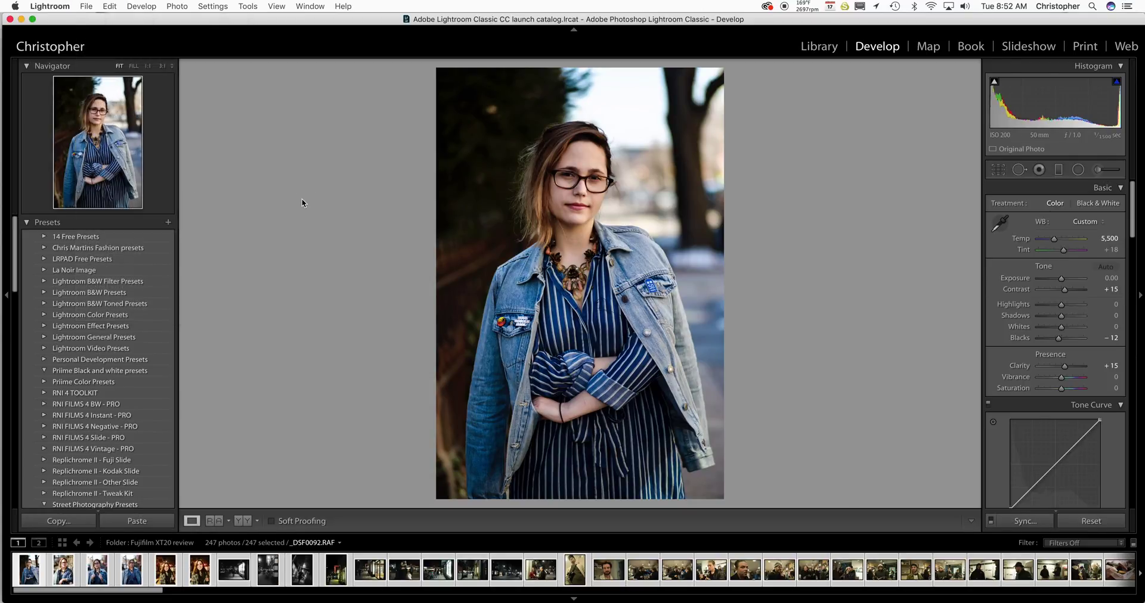
{"action": "key", "text": "super+z"}
Export the six selected portraits as JPEG with the custom file name text "Classic CC review fuji xt20".
{"action": "left_click", "coordinate": [86, 6]}
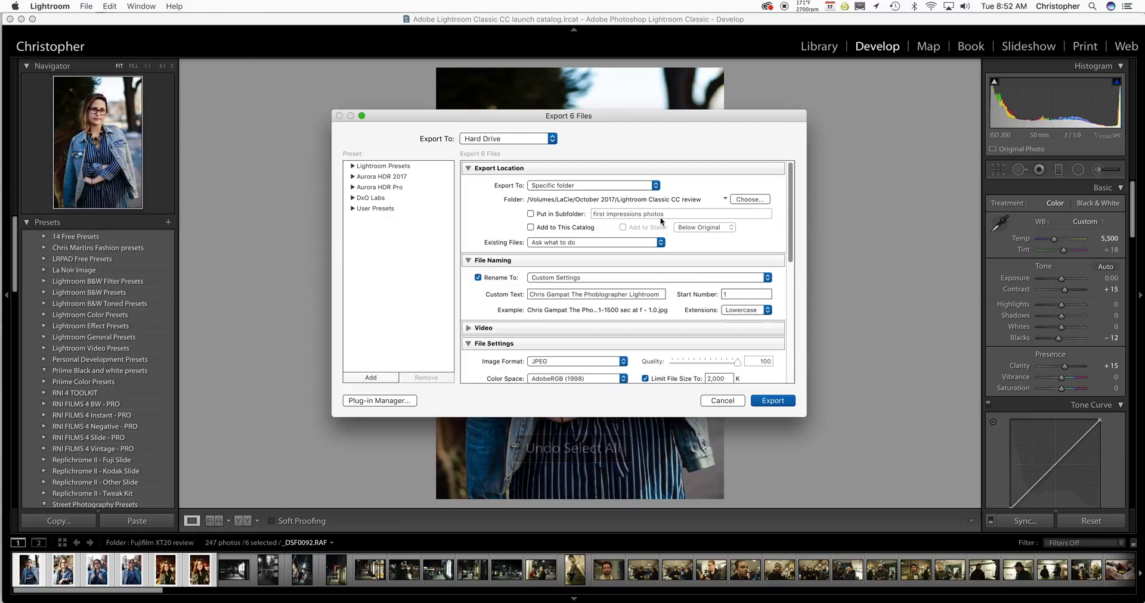
{"action": "triple_click", "coordinate": [621, 294]}
{"action": "type", "text": "Classic CC review fuji gfx 50s"}
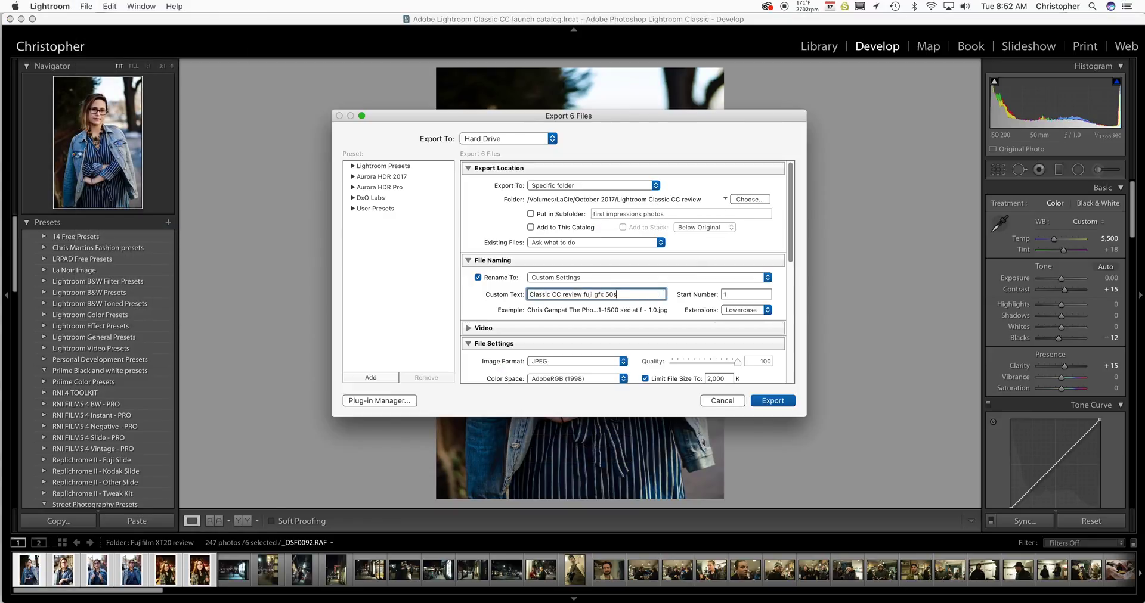
{"action": "key", "text": "BackSpace"}
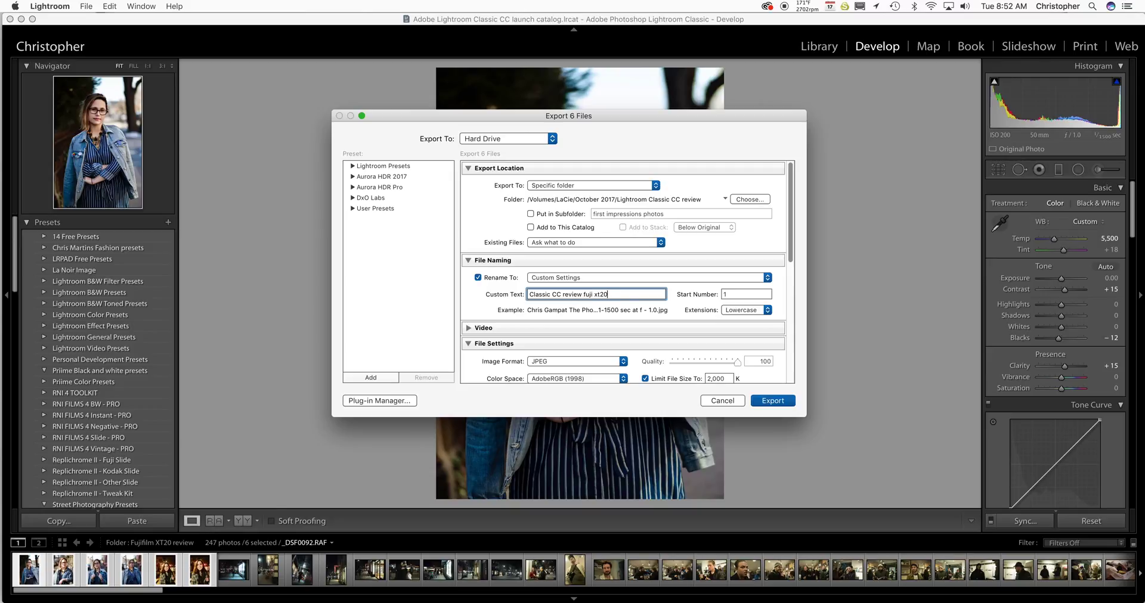
{"action": "scroll", "coordinate": [706, 325], "scroll_direction": "down", "scroll_amount": 10}
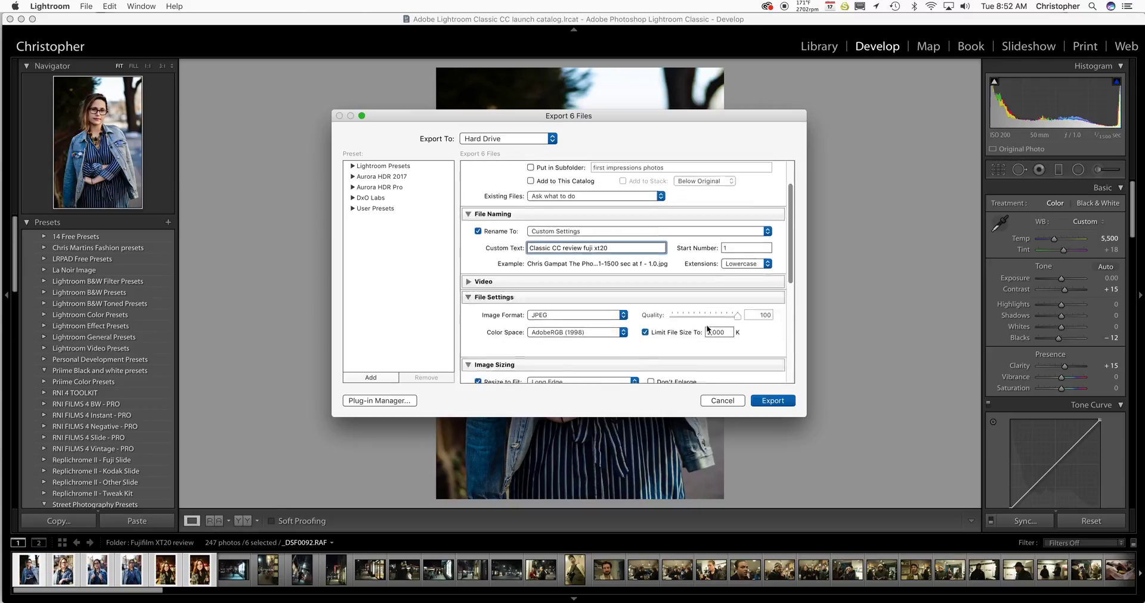
{"action": "left_click", "coordinate": [776, 401]}
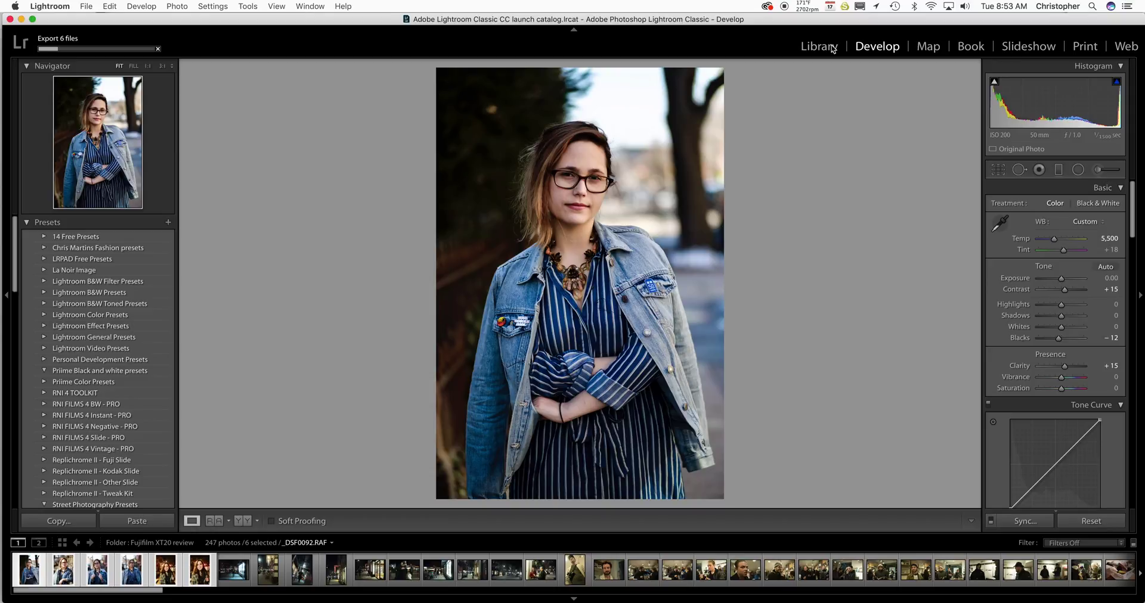
Return to the Library, start a photo import and expand the October 2017 folder on the LaCie drive.
{"action": "left_click", "coordinate": [833, 48]}
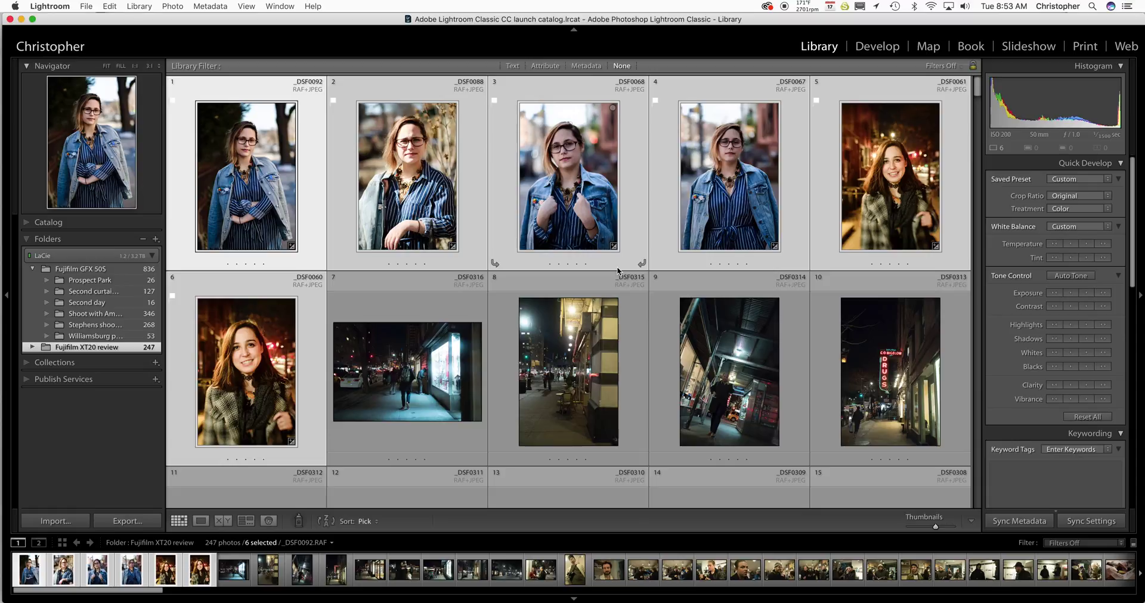
{"action": "left_click", "coordinate": [71, 523]}
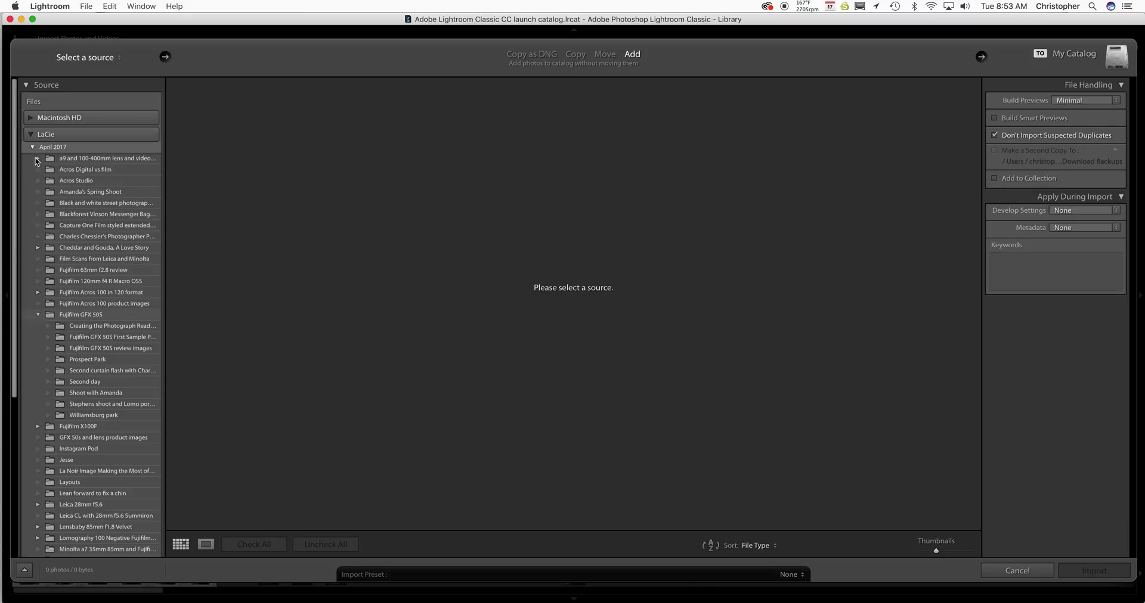
{"action": "left_click", "coordinate": [37, 158]}
{"action": "left_click", "coordinate": [32, 147]}
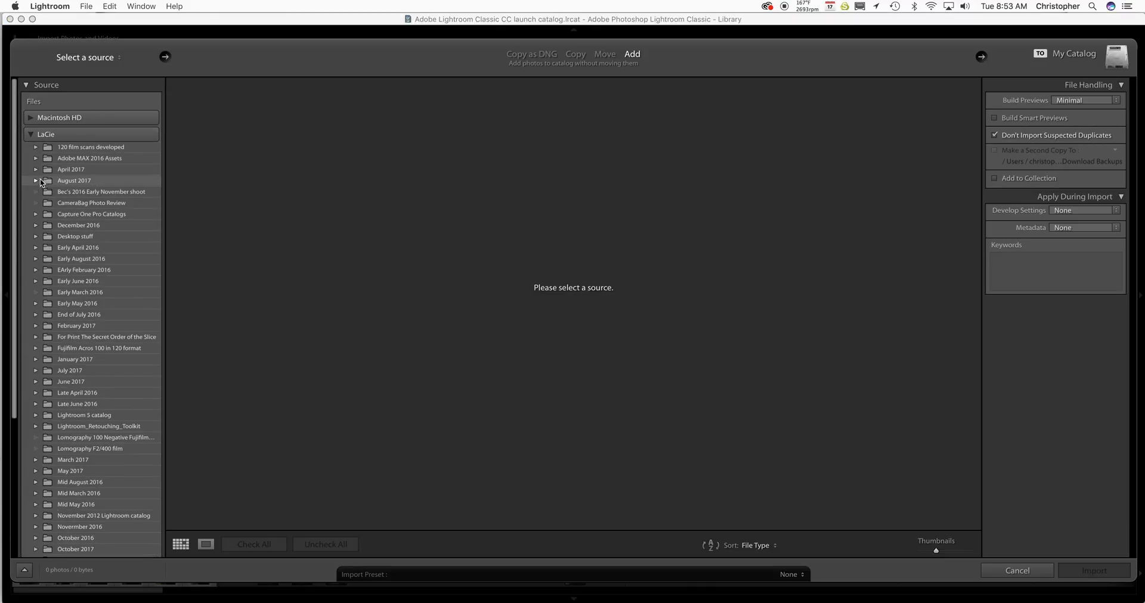
{"action": "scroll", "coordinate": [123, 358], "scroll_direction": "down", "scroll_amount": 10}
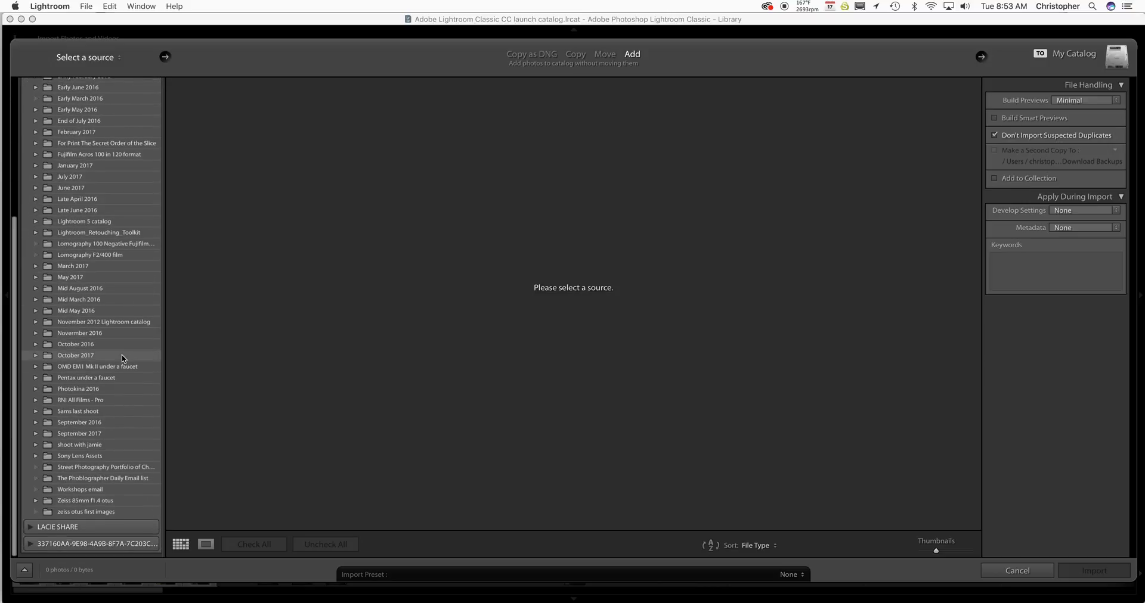
{"action": "scroll", "coordinate": [122, 358], "scroll_direction": "up", "scroll_amount": 10}
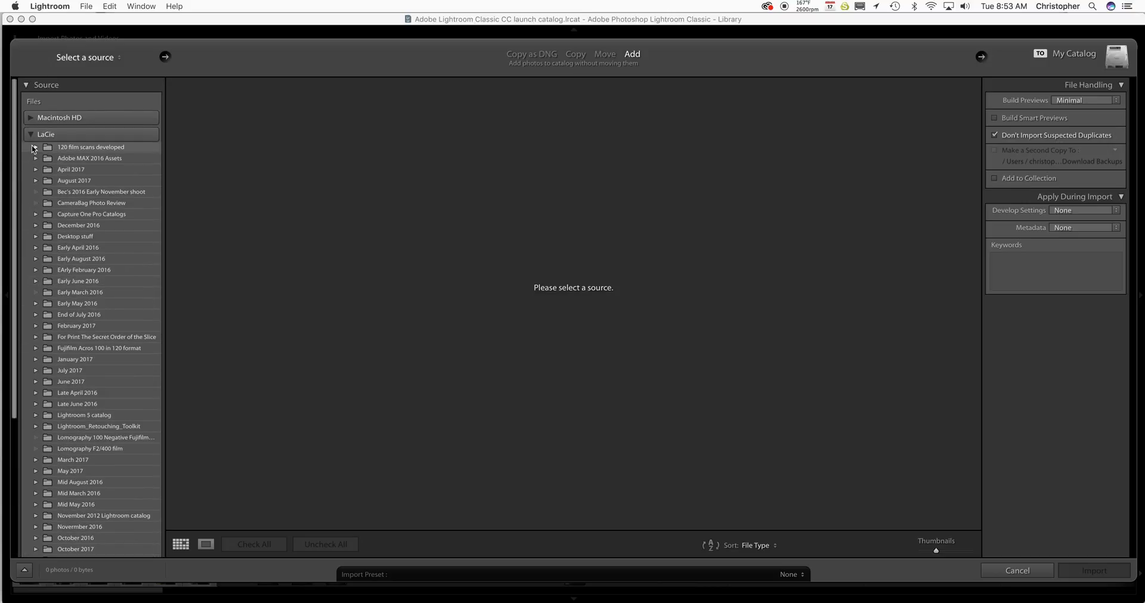
{"action": "scroll", "coordinate": [69, 306], "scroll_direction": "down", "scroll_amount": 7}
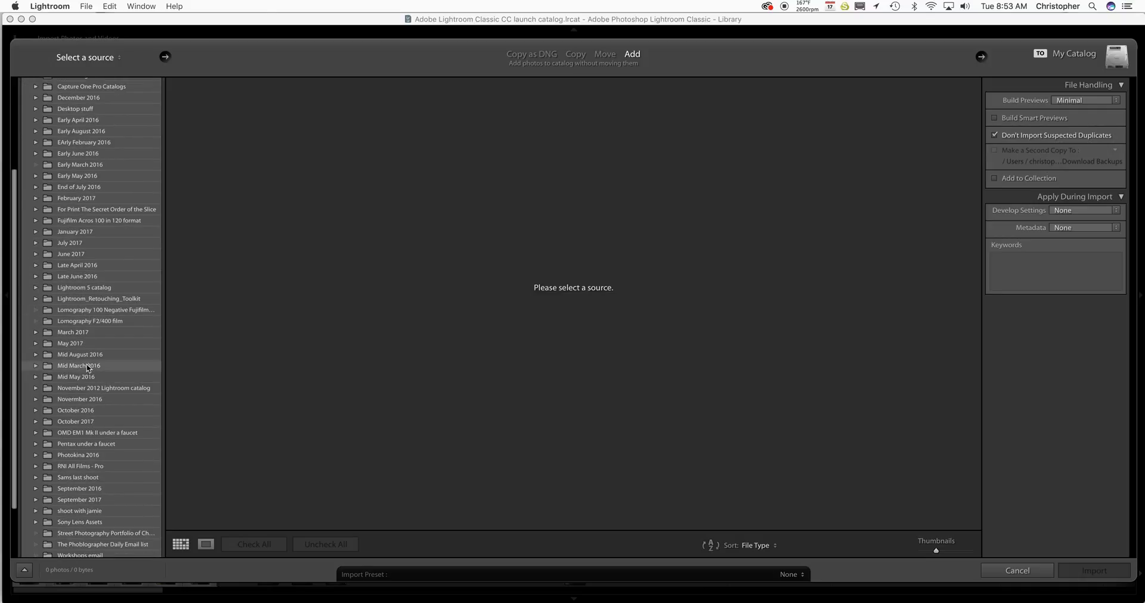
{"action": "left_click", "coordinate": [83, 422]}
Choose the Godox Xpro TTL wireless flash trigger folder inside October 2017 as the import source.
{"action": "scroll", "coordinate": [95, 411], "scroll_direction": "down", "scroll_amount": 5}
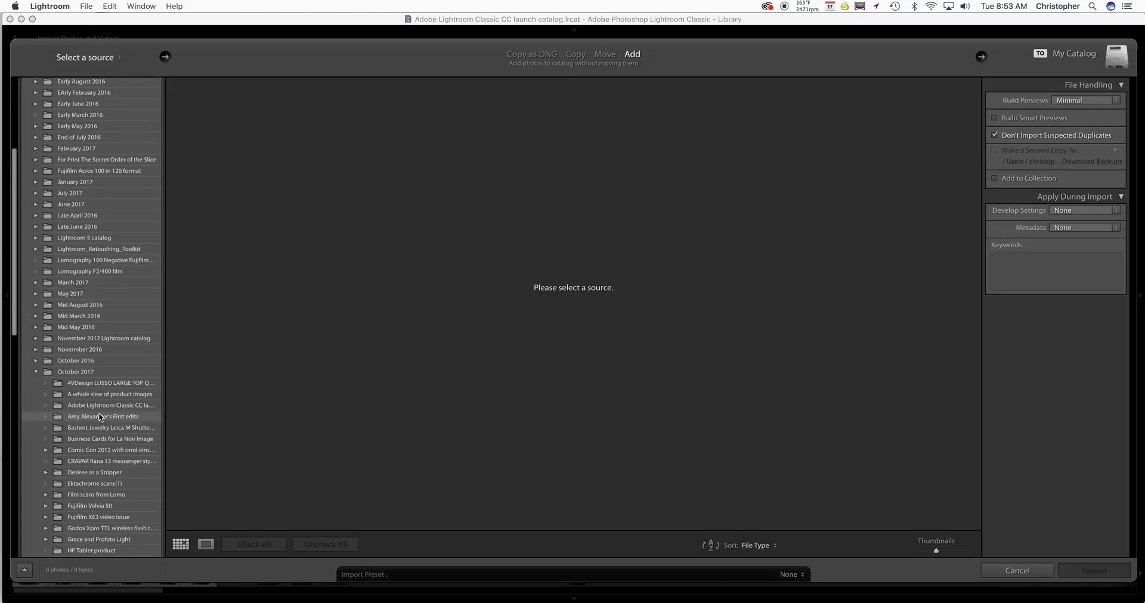
{"action": "scroll", "coordinate": [101, 401], "scroll_direction": "down", "scroll_amount": 7}
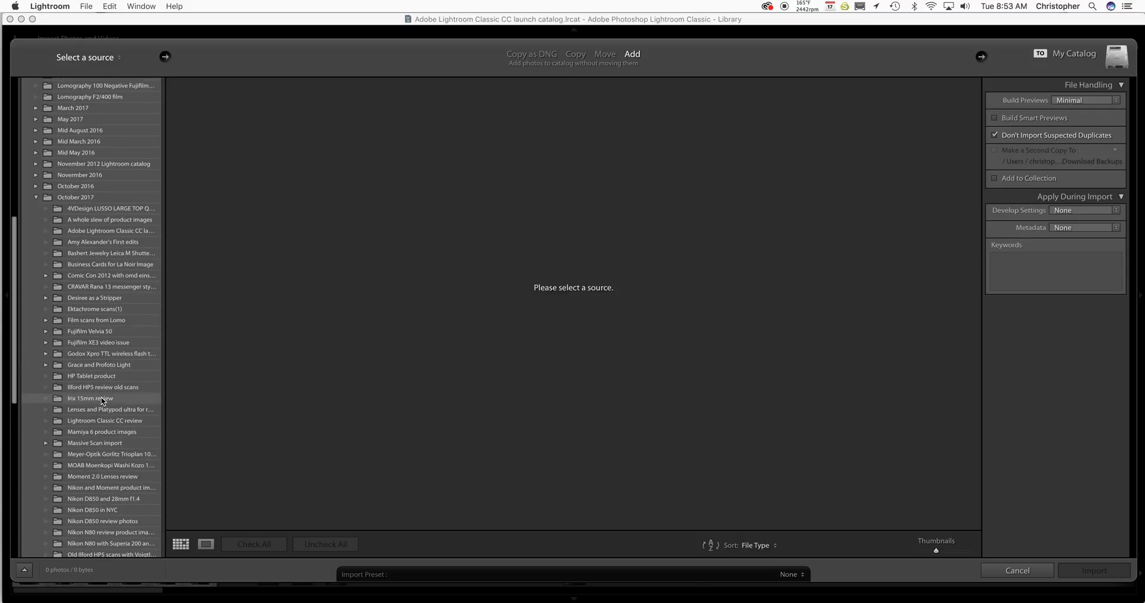
{"action": "scroll", "coordinate": [102, 401], "scroll_direction": "down", "scroll_amount": 3}
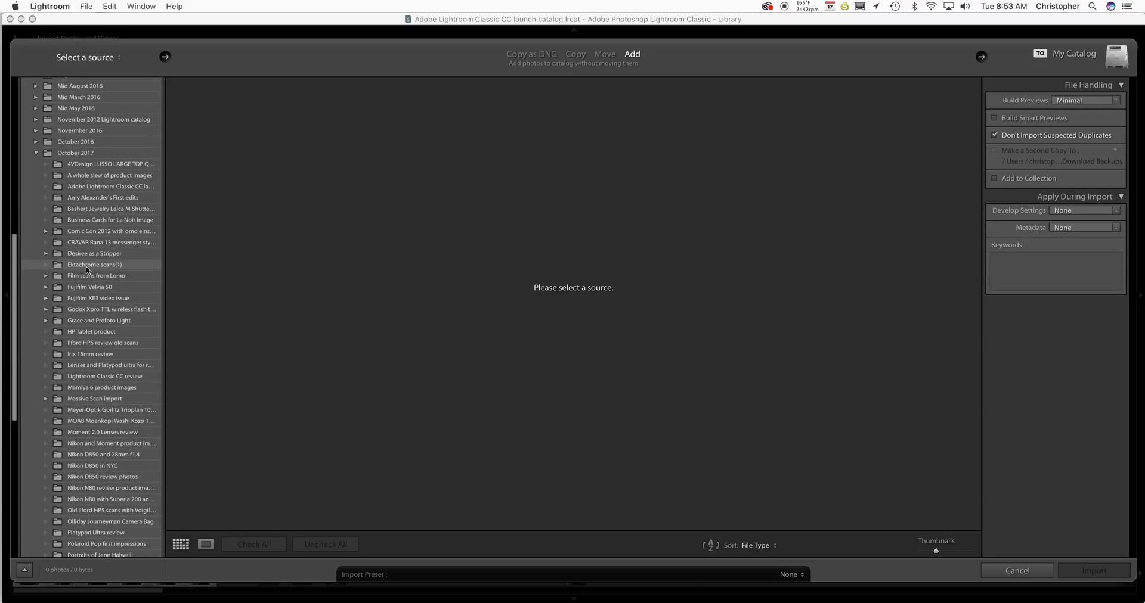
{"action": "left_click", "coordinate": [106, 312]}
Exclude all photos from the import, then include only the NEF raw files from _DSC1418 to _DSC1557.
{"action": "scroll", "coordinate": [720, 381], "scroll_direction": "down", "scroll_amount": 2}
{"action": "scroll", "coordinate": [720, 382], "scroll_direction": "down", "scroll_amount": 7}
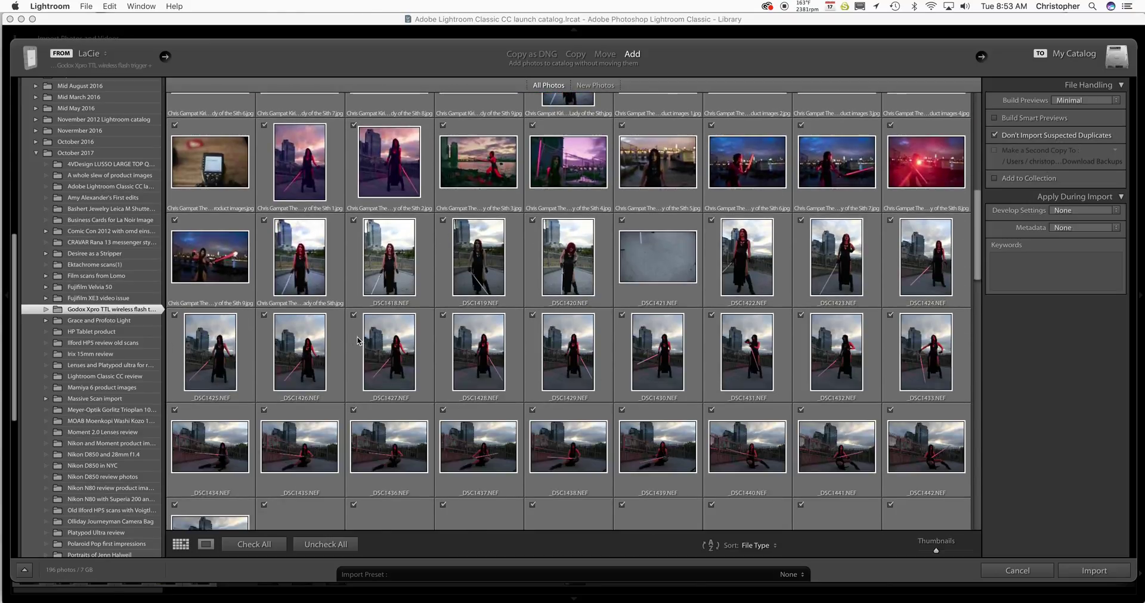
{"action": "scroll", "coordinate": [358, 341], "scroll_direction": "down", "scroll_amount": 3}
{"action": "left_click", "coordinate": [326, 544]}
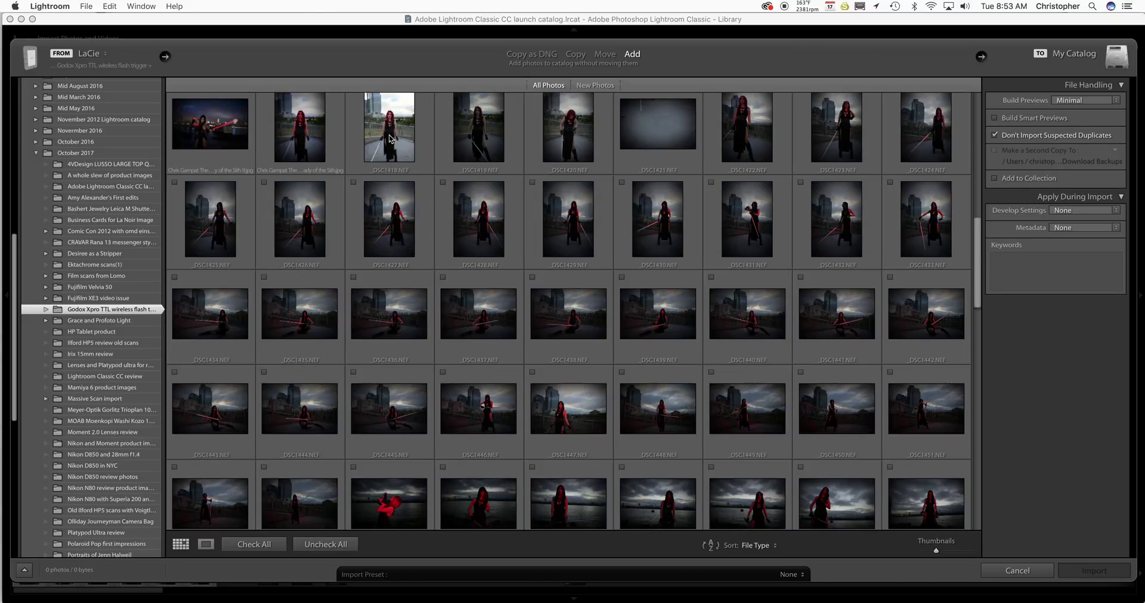
{"action": "left_click_drag", "start_coordinate": [980, 271], "coordinate": [978, 520]}
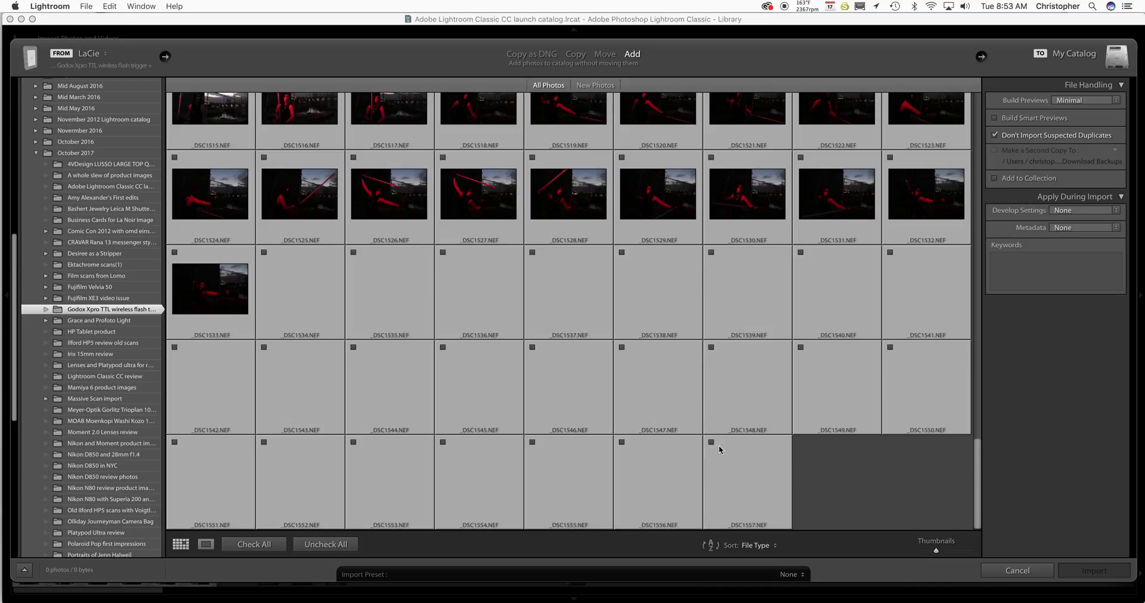
{"action": "left_click", "coordinate": [711, 442]}
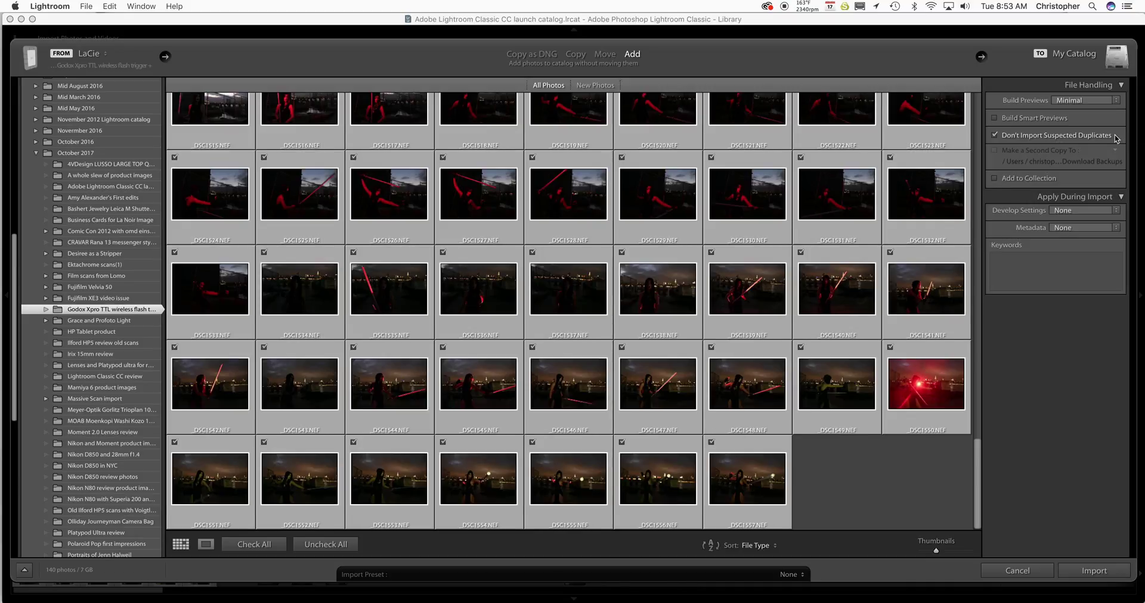
Set the import to build Embedded & Sidecar previews and import the selected NEF files into the catalog.
{"action": "left_click", "coordinate": [1080, 100]}
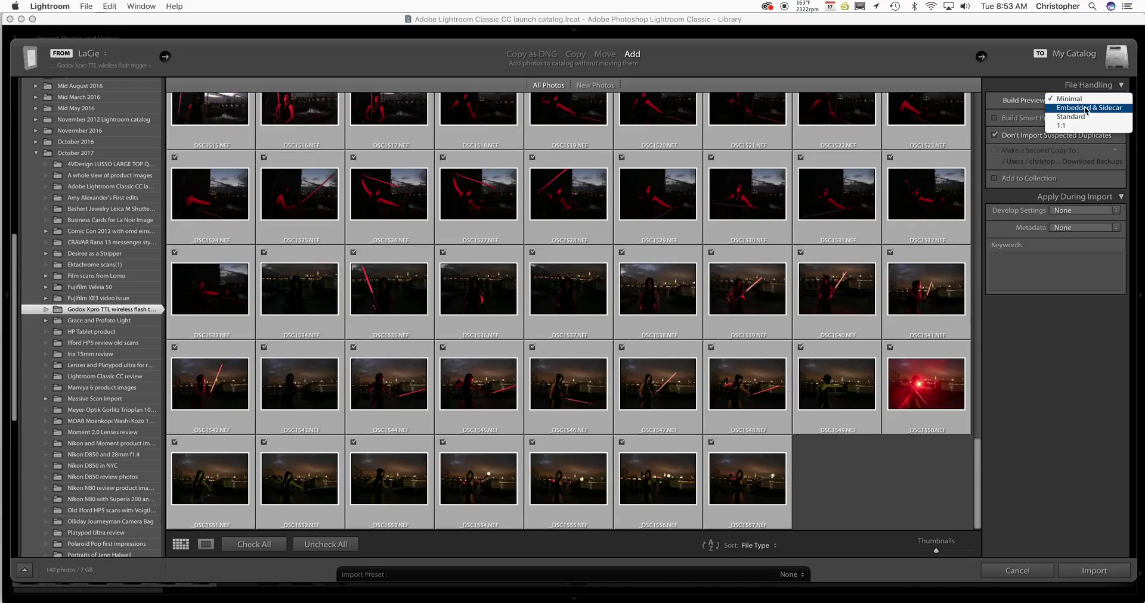
{"action": "left_click", "coordinate": [1085, 108]}
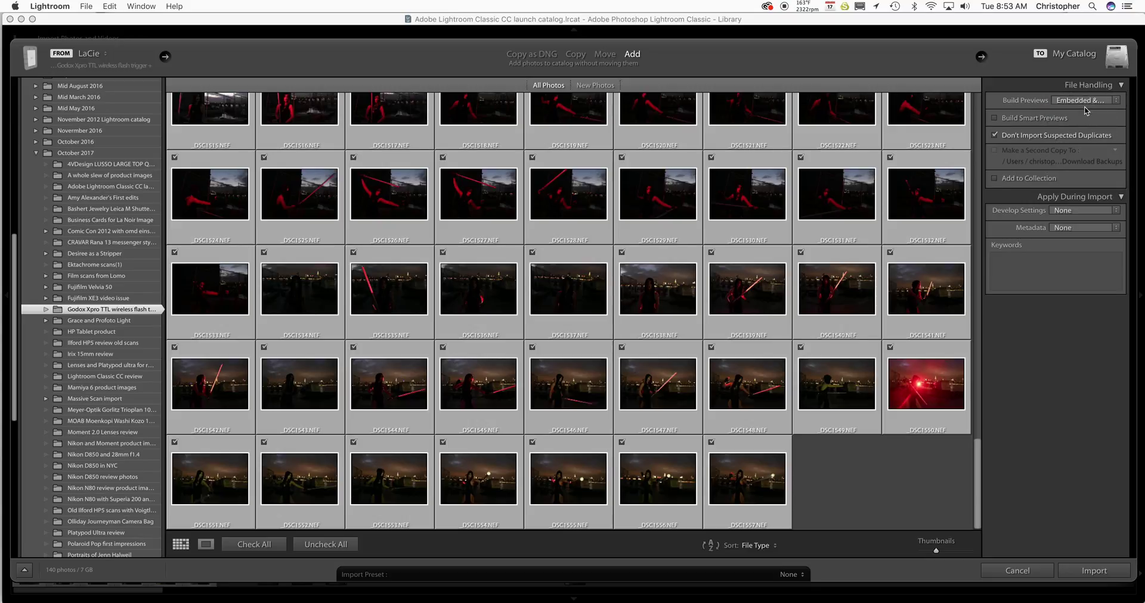
{"action": "left_click", "coordinate": [1083, 101]}
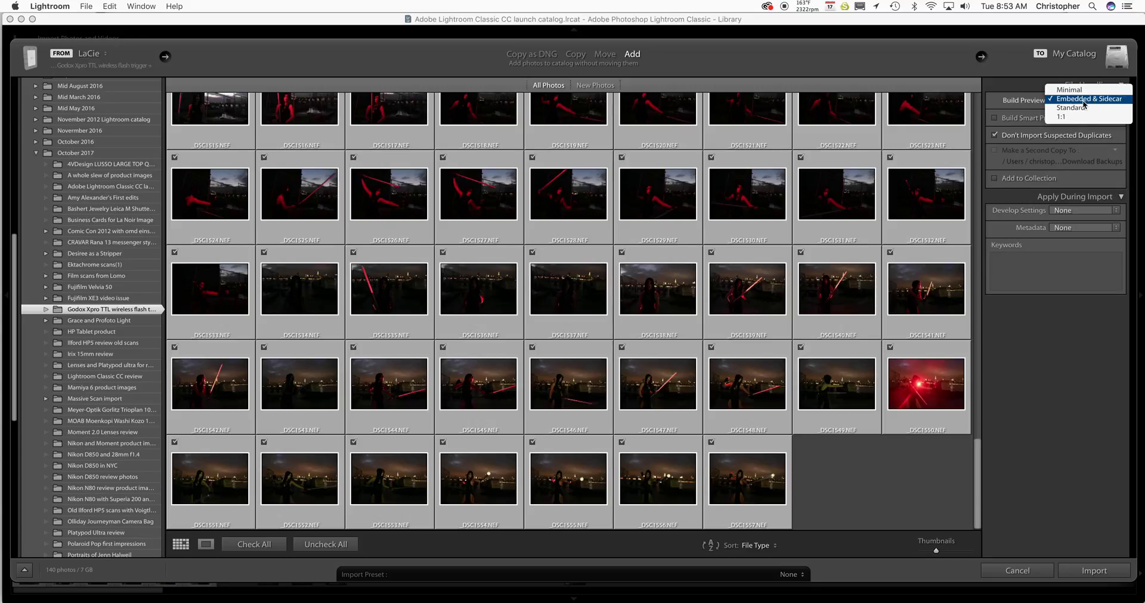
{"action": "left_click", "coordinate": [1083, 100]}
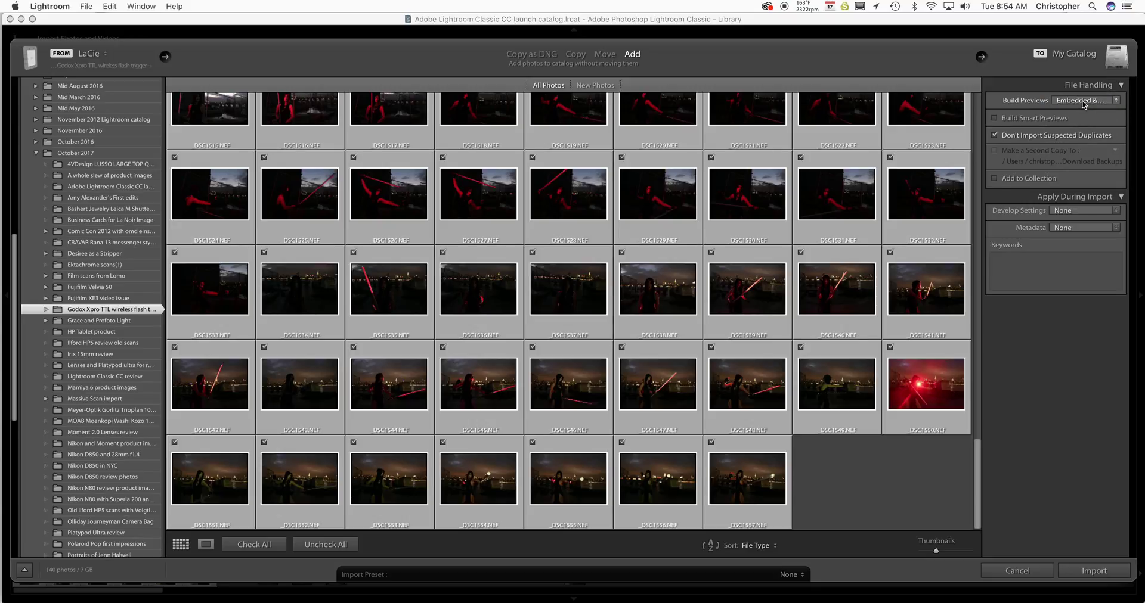
{"action": "left_click", "coordinate": [1092, 571]}
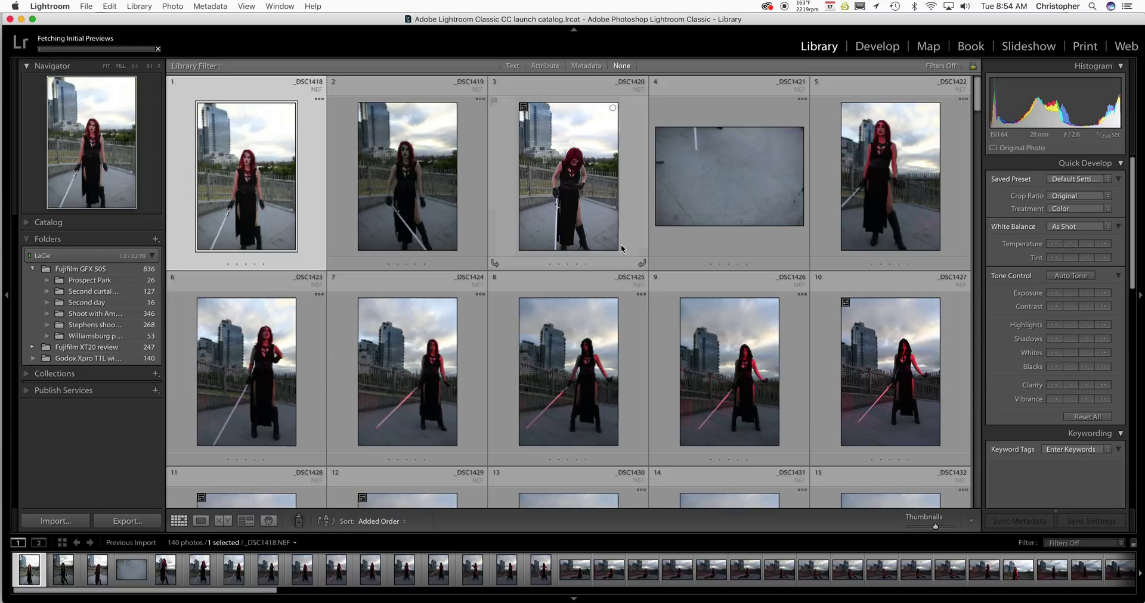
Browse the newly imported photos in the Library grid to check how quickly their previews load.
{"action": "scroll", "coordinate": [636, 237], "scroll_direction": "down", "scroll_amount": 10}
{"action": "scroll", "coordinate": [637, 239], "scroll_direction": "down", "scroll_amount": 10}
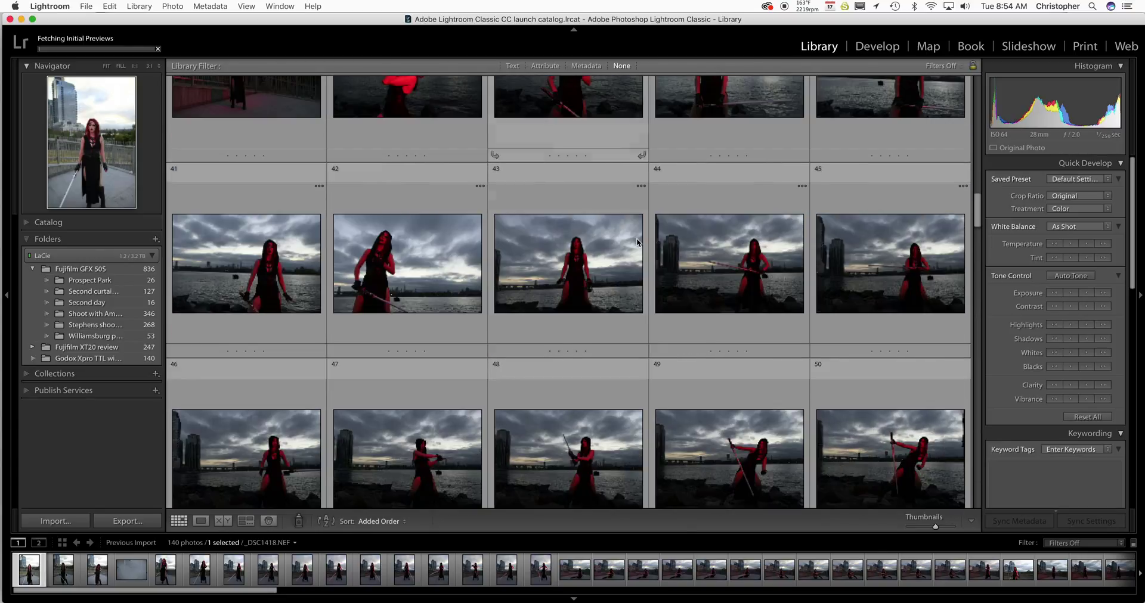
{"action": "scroll", "coordinate": [659, 259], "scroll_direction": "down", "scroll_amount": 10}
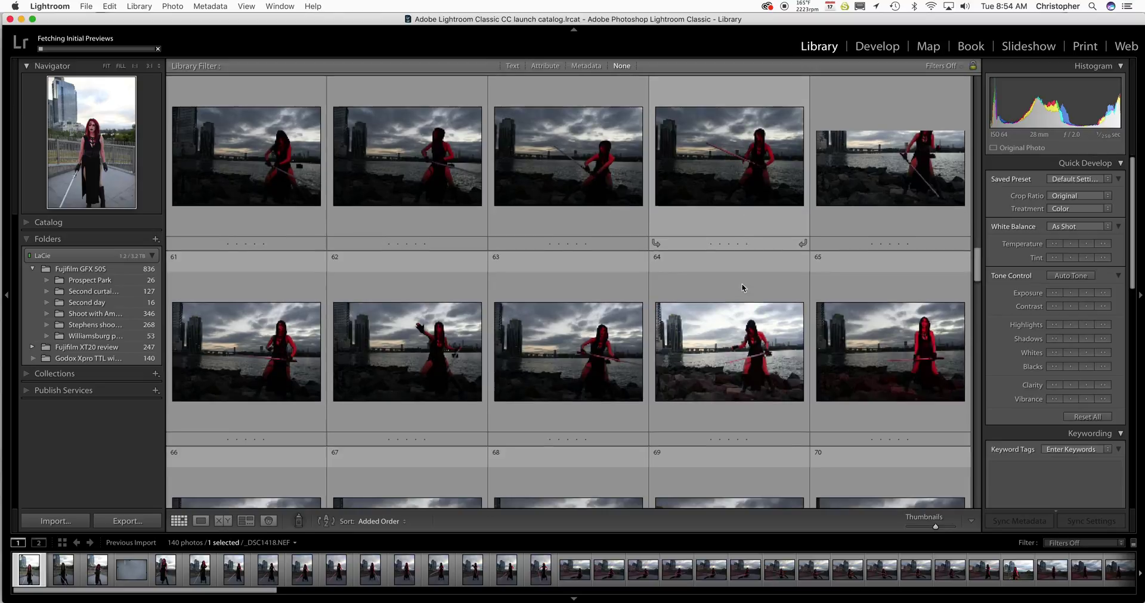
{"action": "scroll", "coordinate": [738, 291], "scroll_direction": "down", "scroll_amount": 7}
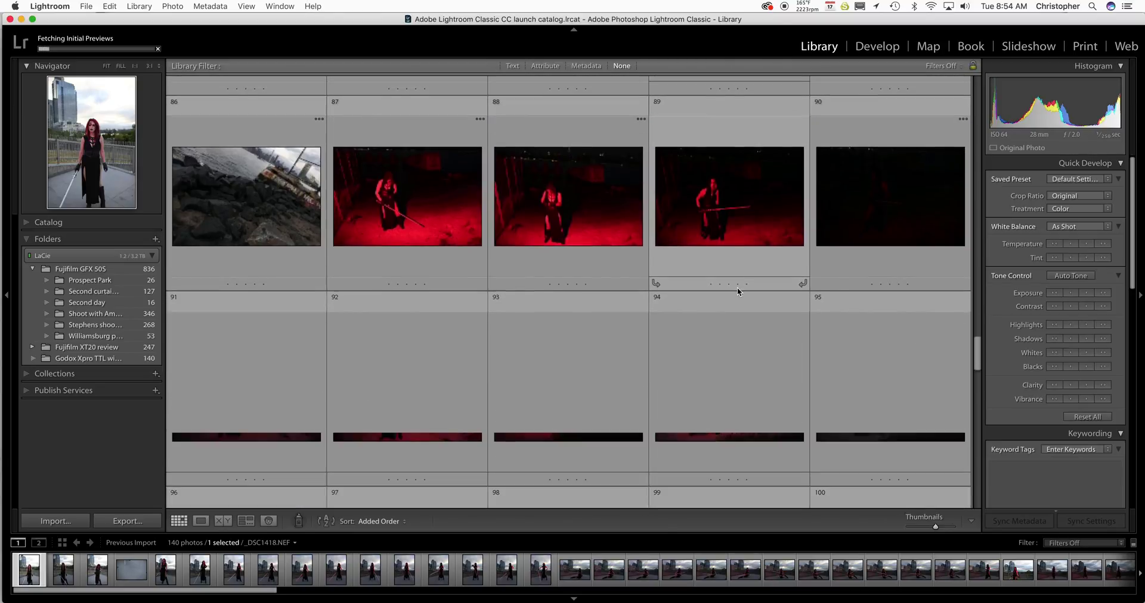
{"action": "scroll", "coordinate": [737, 291], "scroll_direction": "down", "scroll_amount": 7}
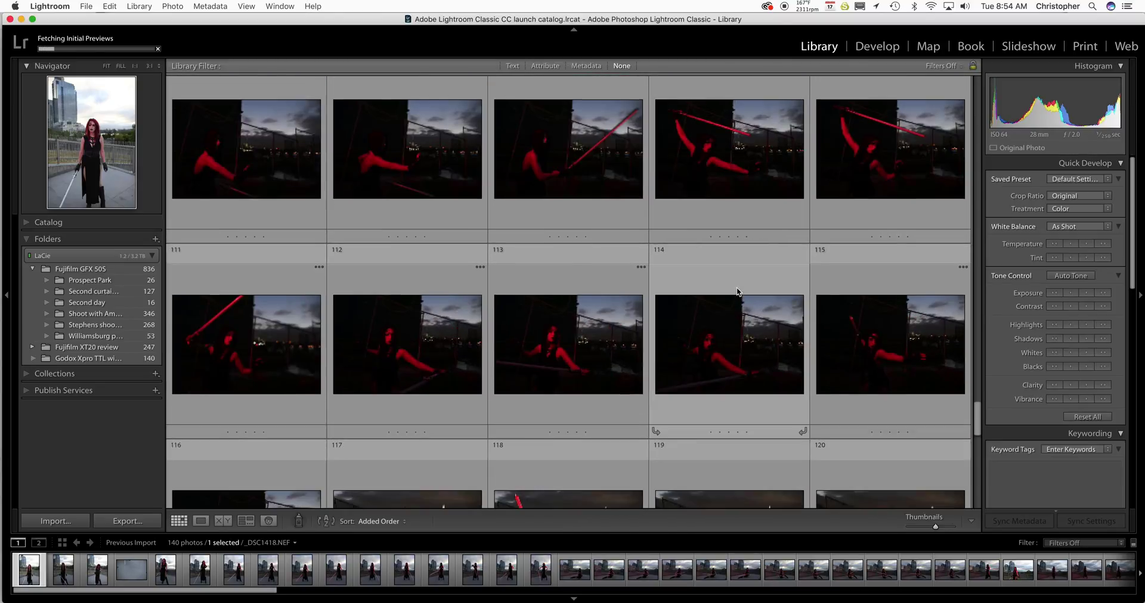
{"action": "scroll", "coordinate": [738, 291], "scroll_direction": "down", "scroll_amount": 5}
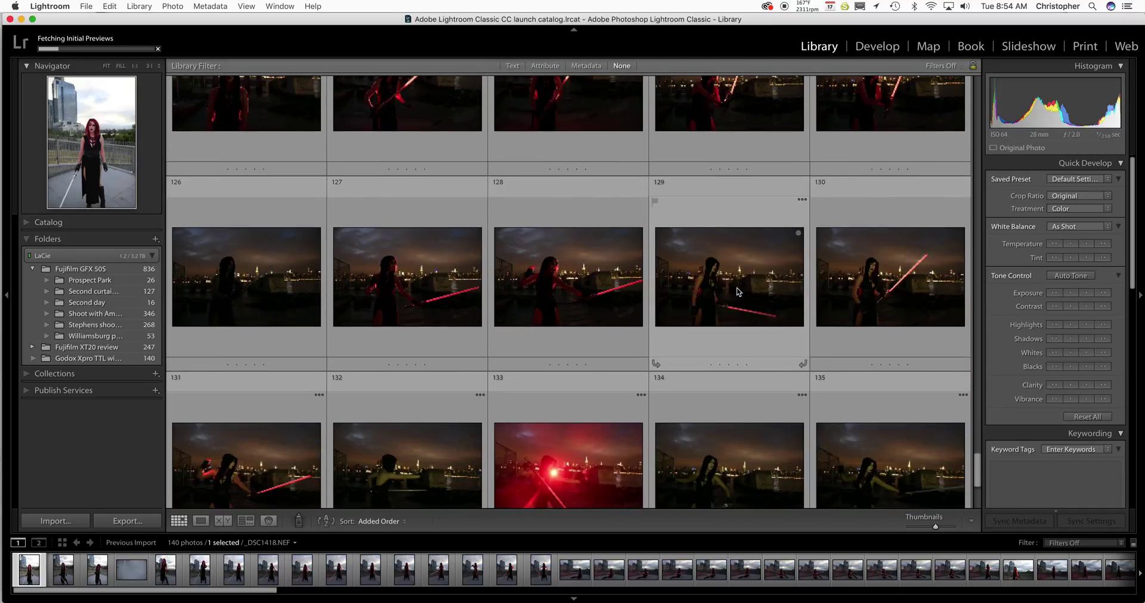
{"action": "scroll", "coordinate": [737, 290], "scroll_direction": "down", "scroll_amount": 2}
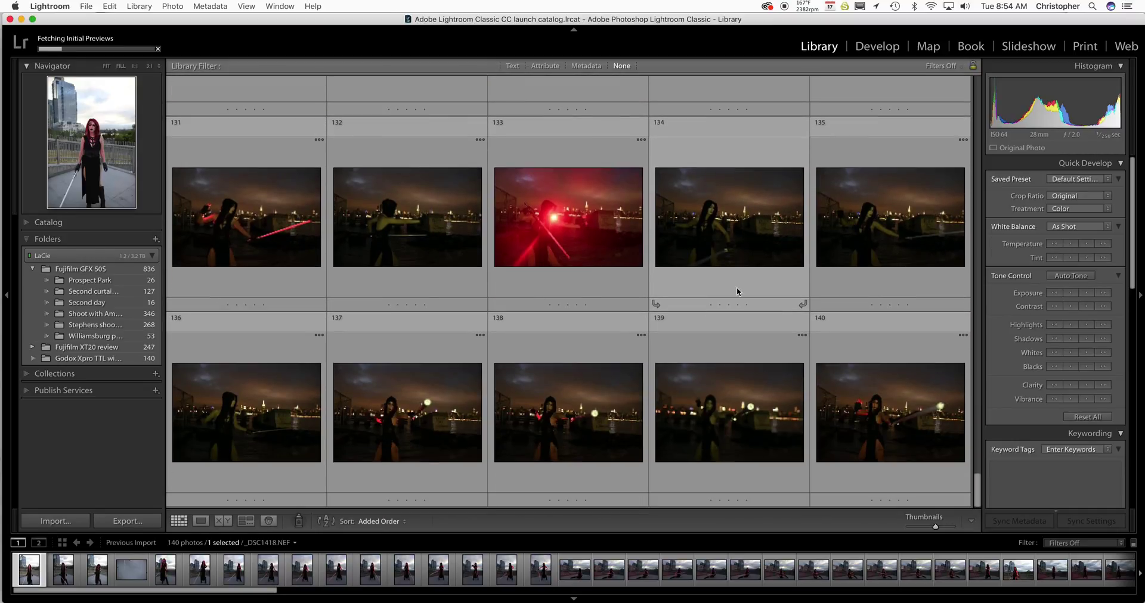
{"action": "scroll", "coordinate": [737, 290], "scroll_direction": "up", "scroll_amount": 4}
{"action": "scroll", "coordinate": [737, 291], "scroll_direction": "up", "scroll_amount": 2}
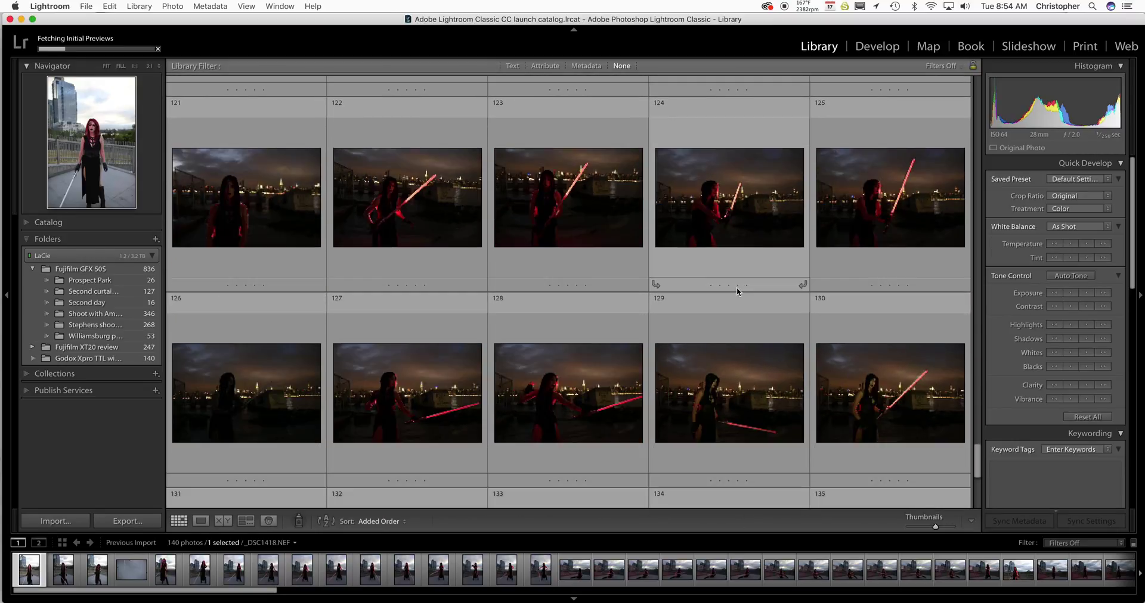
Open _DSC1541 in Develop, flag it, _DSC1542 and _DSC1544 as picks, and set _DSC1543 as rejected.
{"action": "left_click", "coordinate": [756, 239]}
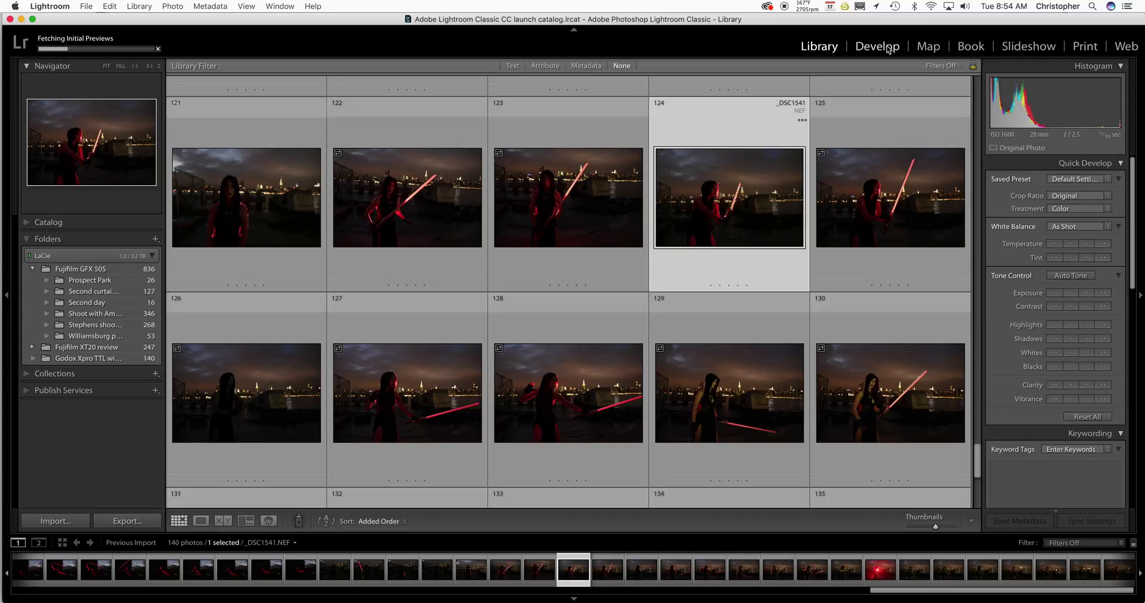
{"action": "left_click", "coordinate": [876, 46]}
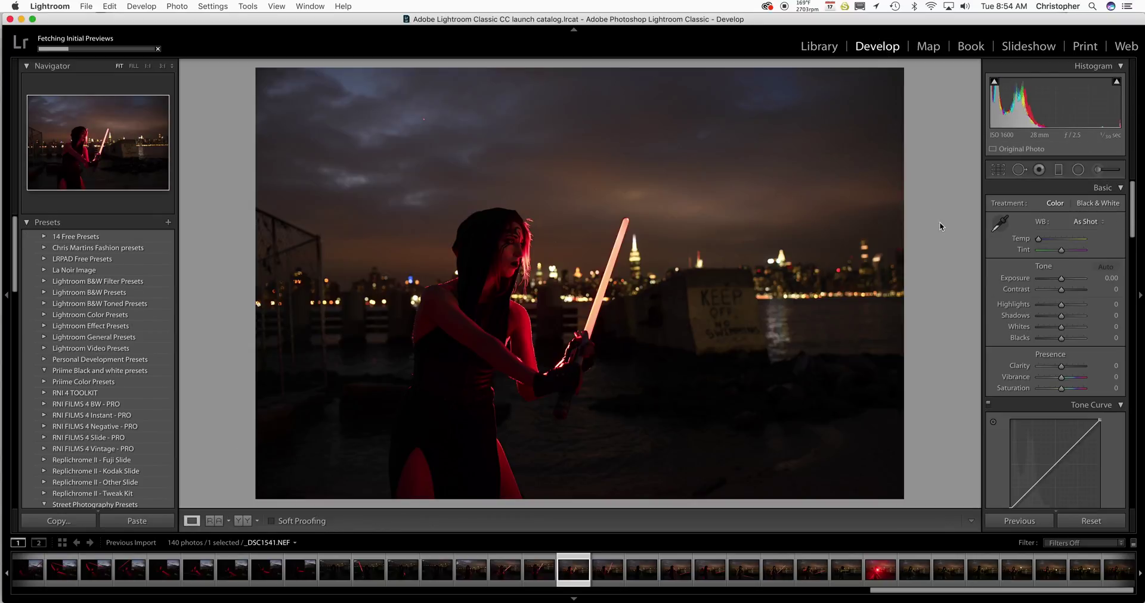
{"action": "key", "text": "p"}
{"action": "key", "text": "p"}
{"action": "key", "text": "x"}
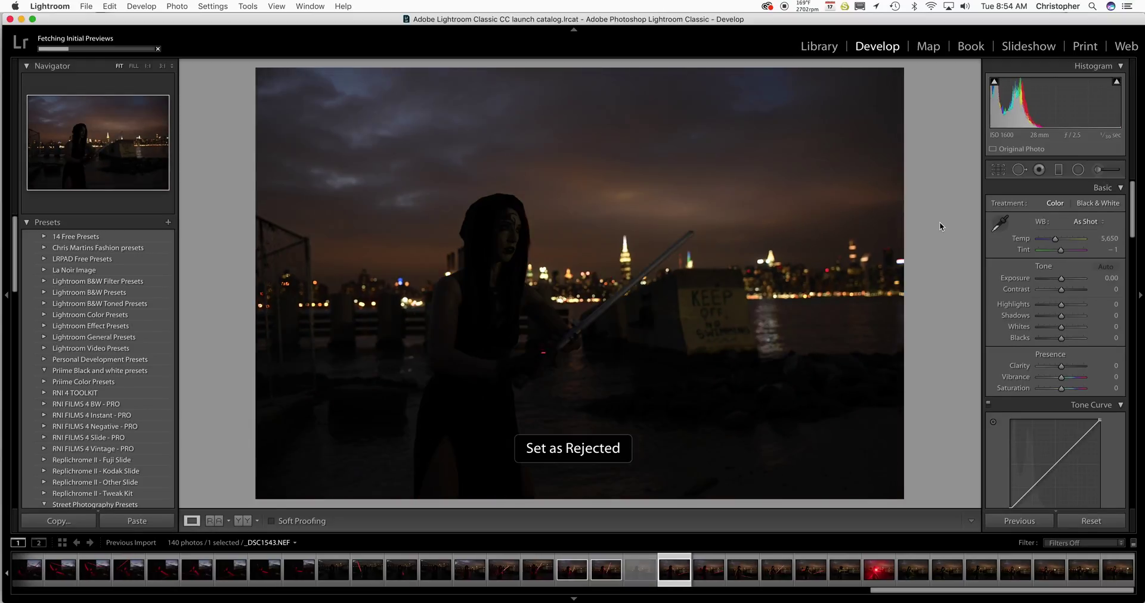
{"action": "key", "text": "p"}
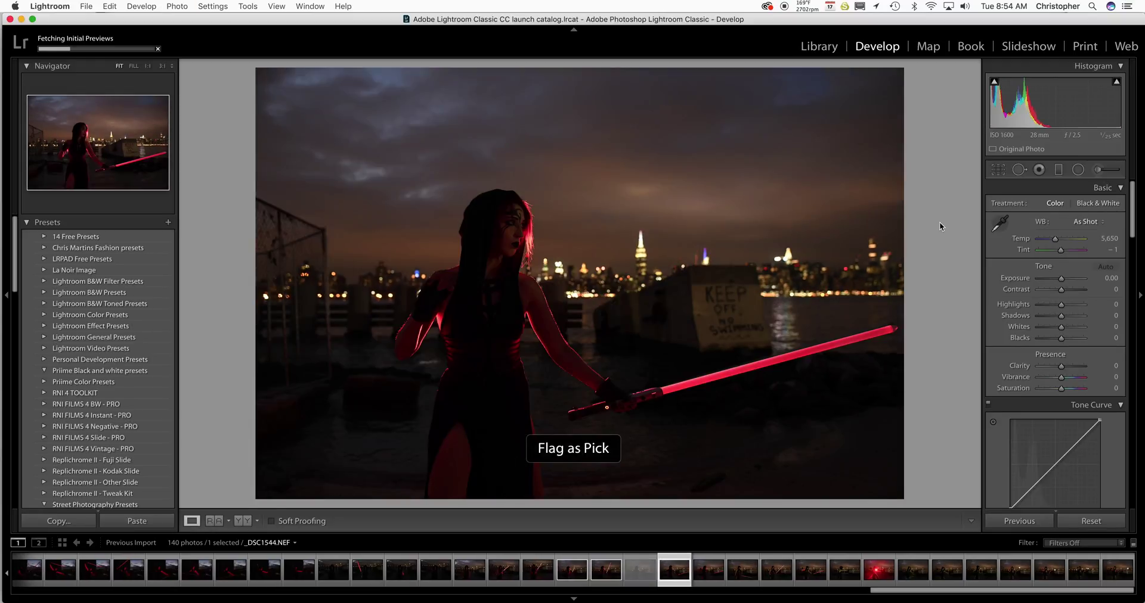
Select the three picked photos together and set _DSC1541's exposure to +0.90 and temperature to 3,200.
{"action": "left_click", "coordinate": [606, 572], "text": "super"}
{"action": "left_click", "coordinate": [576, 576], "text": "super"}
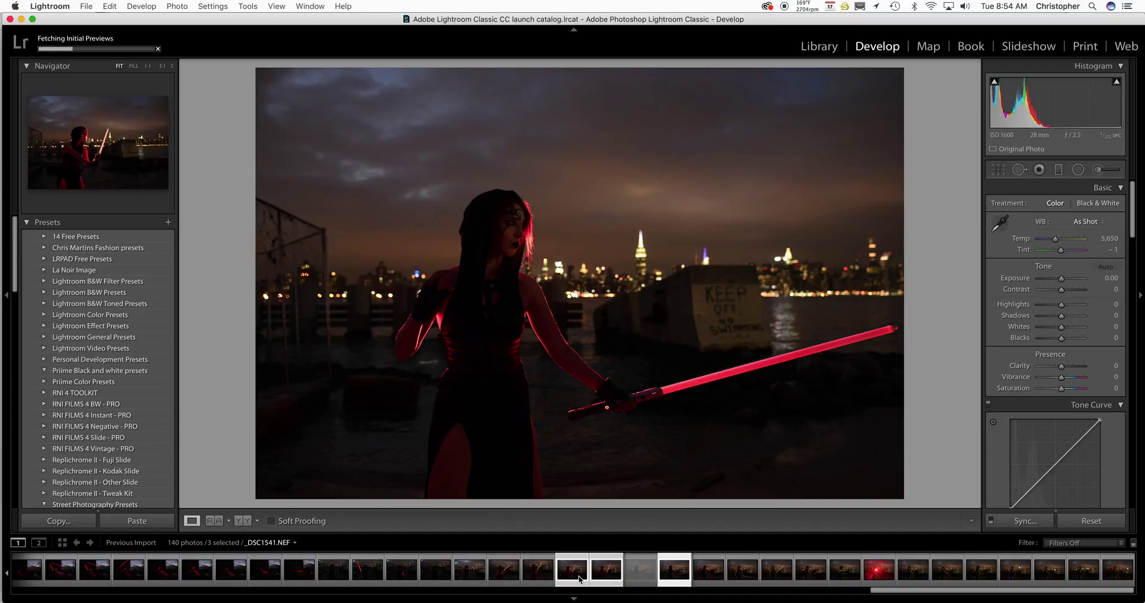
{"action": "left_click_drag", "start_coordinate": [1059, 278], "coordinate": [1065, 278]}
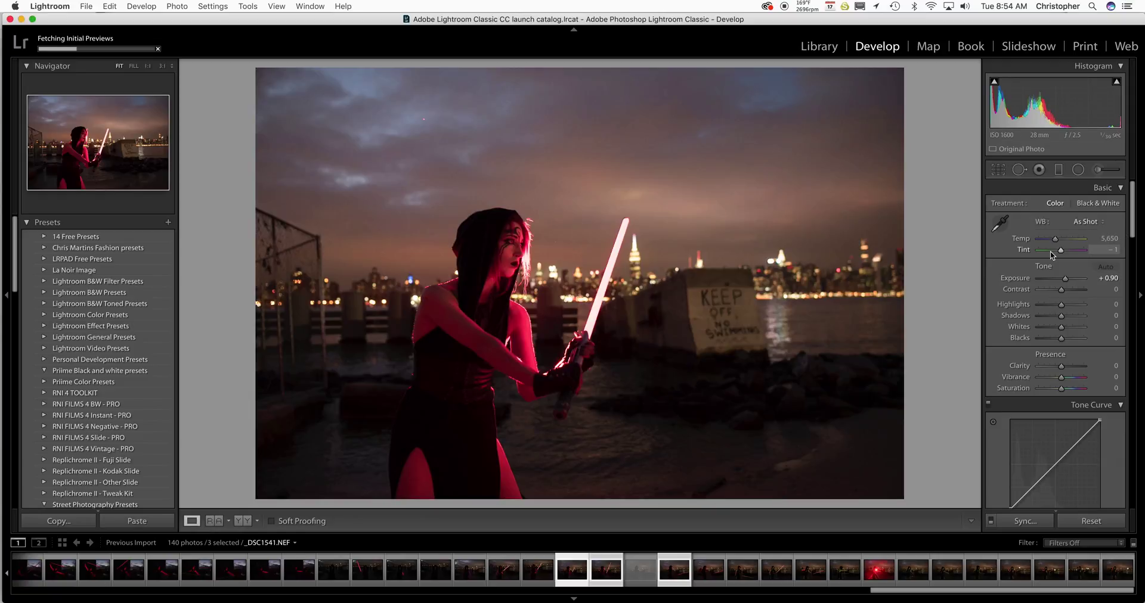
{"action": "left_click", "coordinate": [1110, 238]}
{"action": "type", "text": "3200"}
{"action": "key", "text": "Return"}
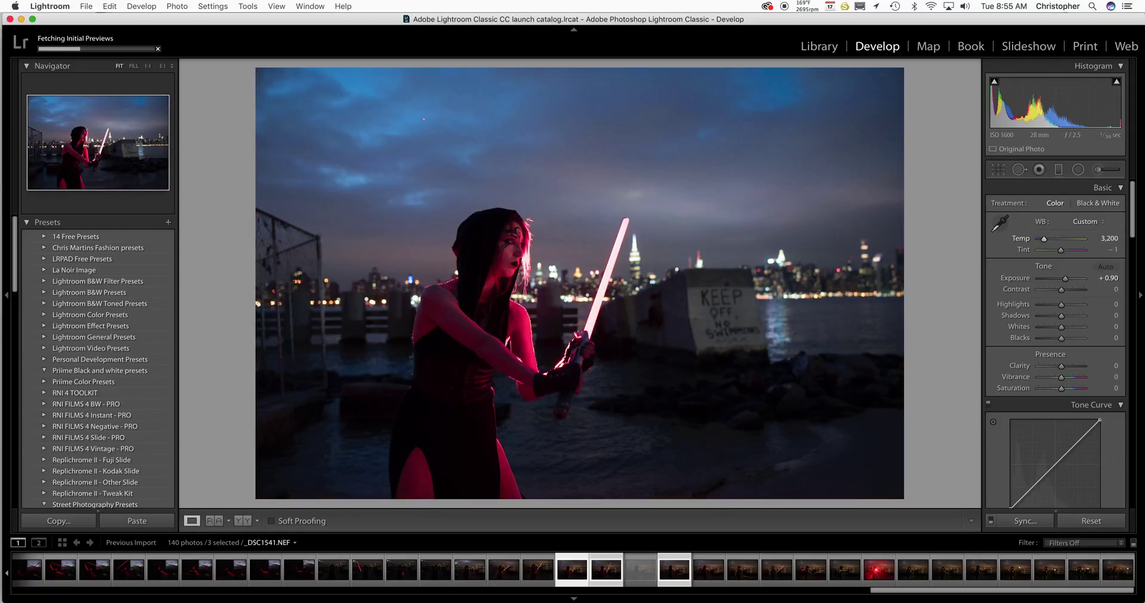
Try a white balance temperature of 5,500 on _DSC1541 and set it back to 3,200.
{"action": "left_click", "coordinate": [1110, 239]}
{"action": "type", "text": "55"}
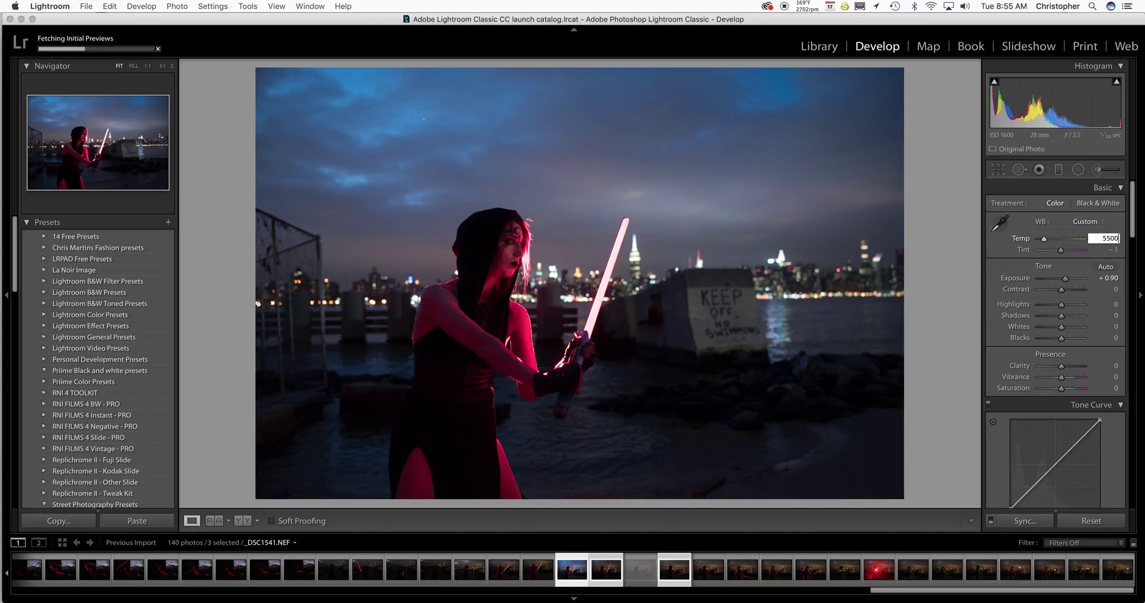
{"action": "type", "text": "00"}
{"action": "key", "text": "Return"}
{"action": "left_click", "coordinate": [1110, 239]}
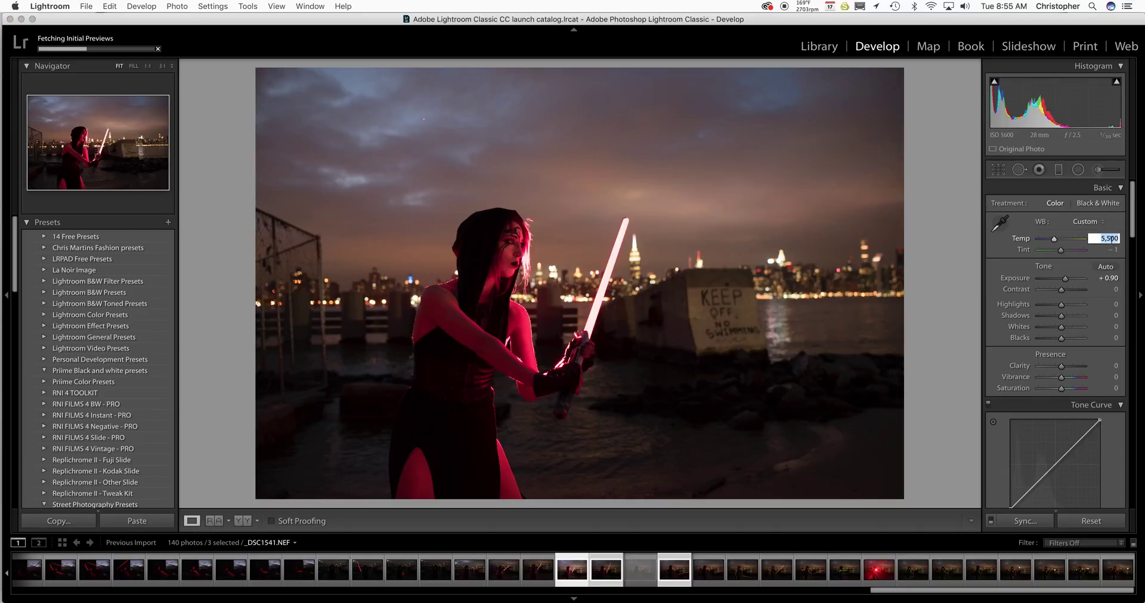
{"action": "type", "text": "3200"}
{"action": "key", "text": "Return"}
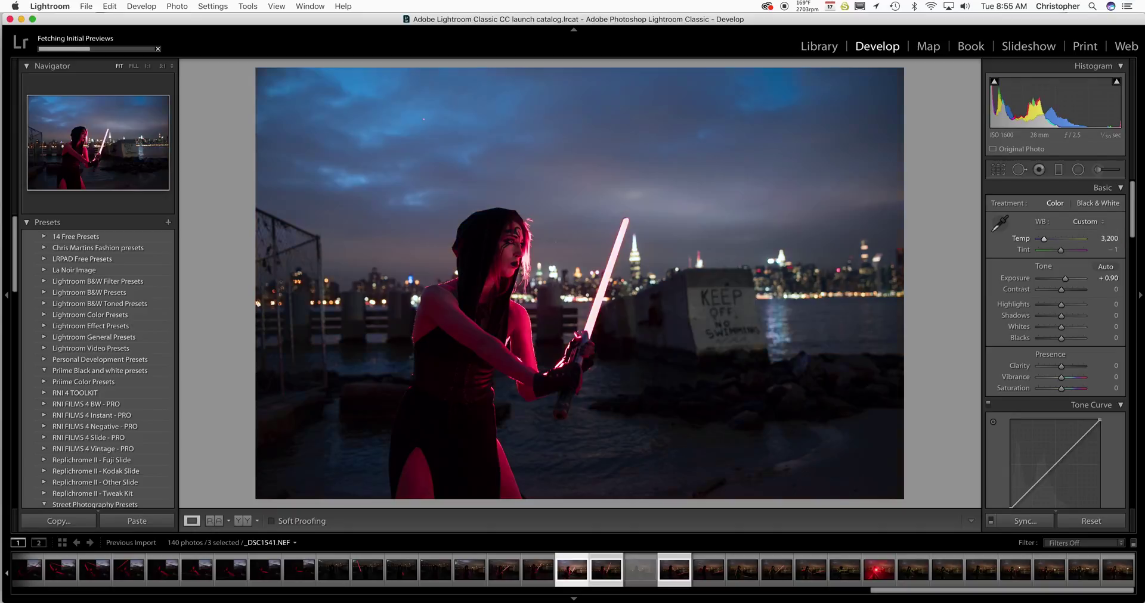
Set the clarity of _DSC1541 to +22 and increase its contrast slightly.
{"action": "scroll", "coordinate": [1065, 264], "scroll_direction": "down", "scroll_amount": 5}
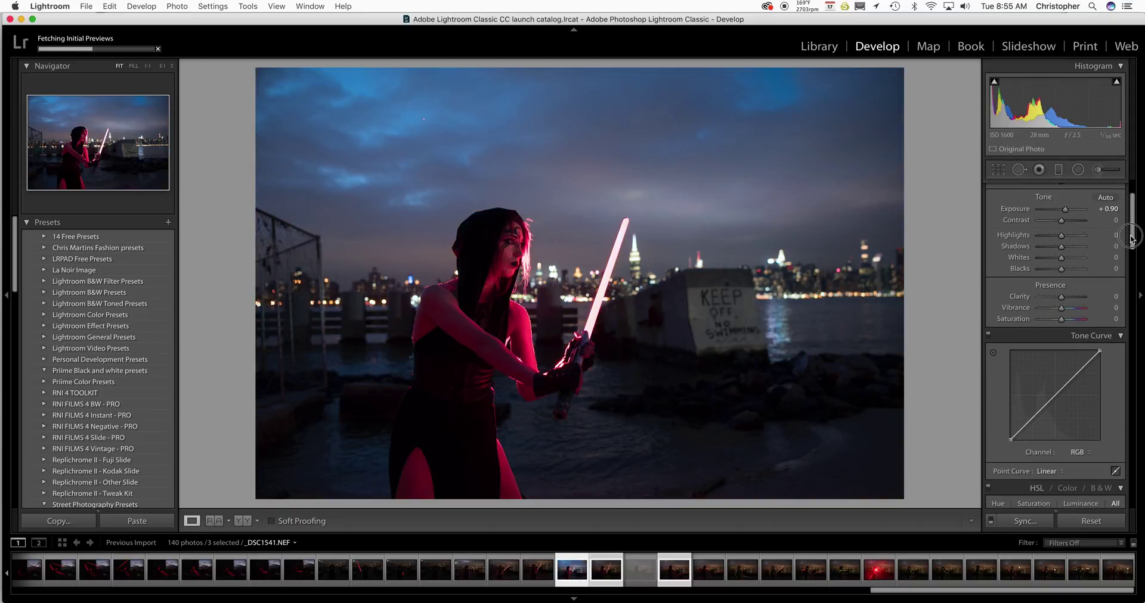
{"action": "left_click_drag", "start_coordinate": [1065, 267], "coordinate": [1070, 268]}
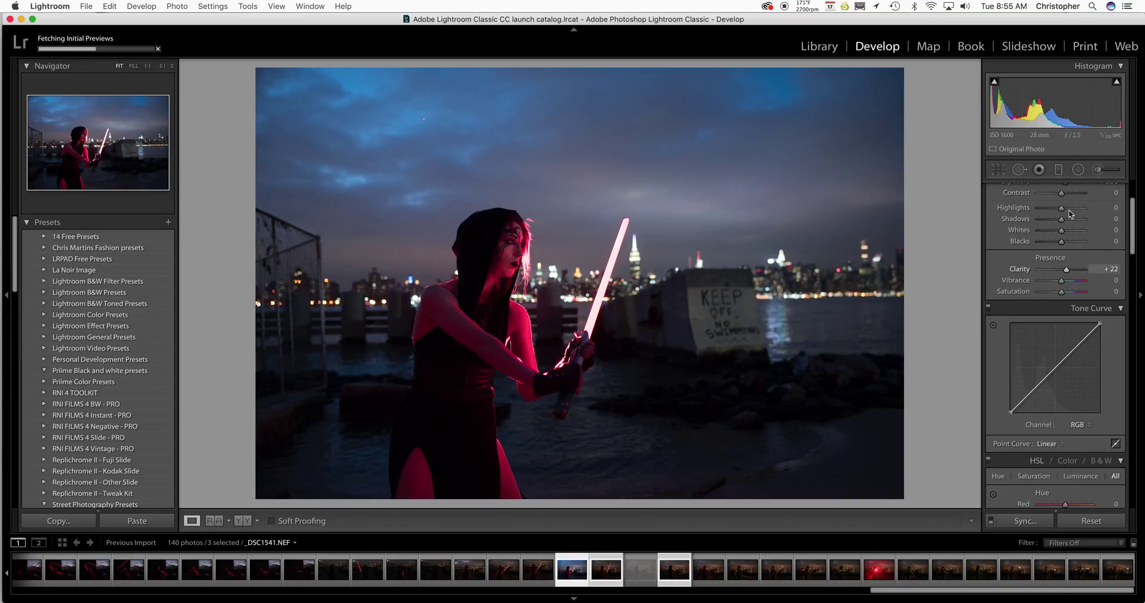
{"action": "left_click_drag", "start_coordinate": [1062, 192], "coordinate": [1068, 195]}
Raise the red saturation to +52 and the blue saturation to +56 on _DSC1541.
{"action": "left_click_drag", "start_coordinate": [1133, 248], "coordinate": [1132, 289]}
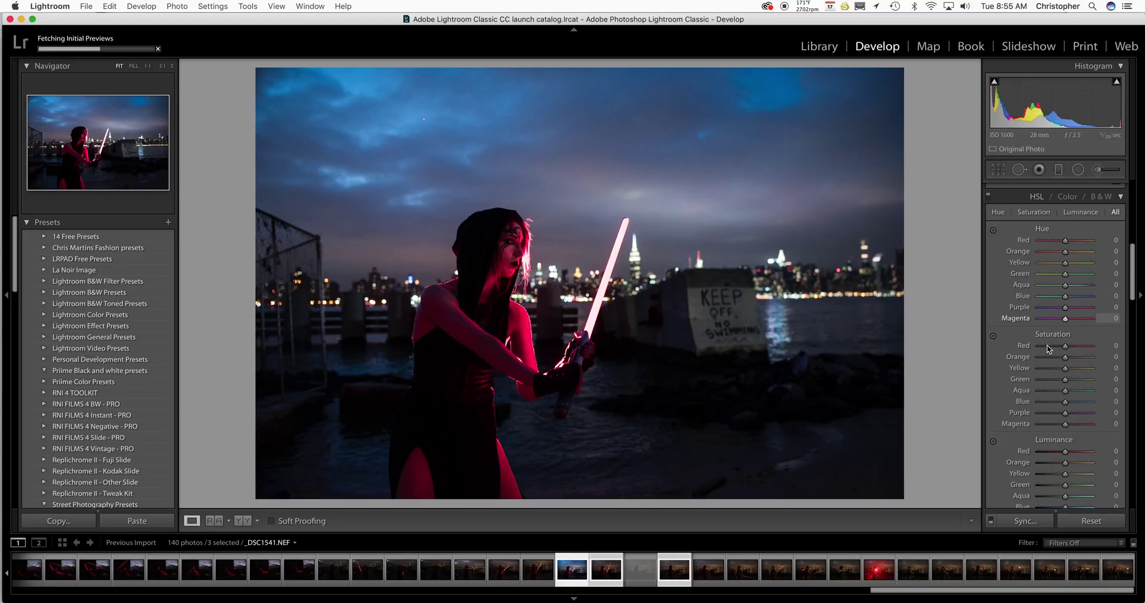
{"action": "left_click_drag", "start_coordinate": [1064, 346], "coordinate": [1078, 352]}
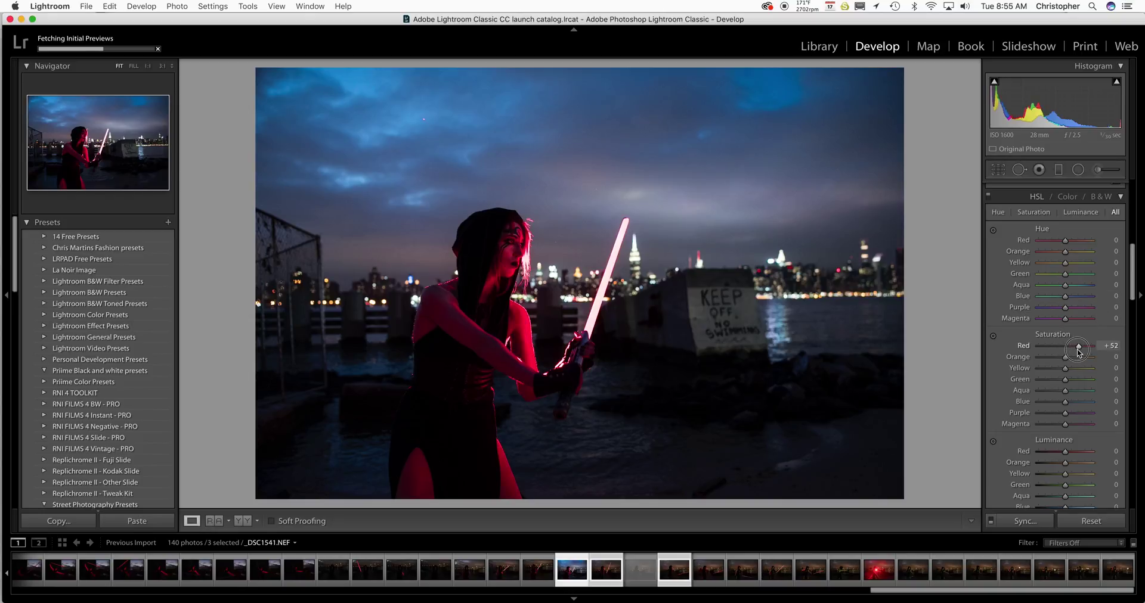
{"action": "left_click_drag", "start_coordinate": [1065, 401], "coordinate": [1079, 402]}
Increase the sharpening amount slightly and enable lens profile corrections on _DSC1541.
{"action": "left_click_drag", "start_coordinate": [1134, 300], "coordinate": [1129, 376]}
{"action": "left_click_drag", "start_coordinate": [1046, 335], "coordinate": [1051, 336]}
{"action": "left_click_drag", "start_coordinate": [1133, 370], "coordinate": [1129, 400]}
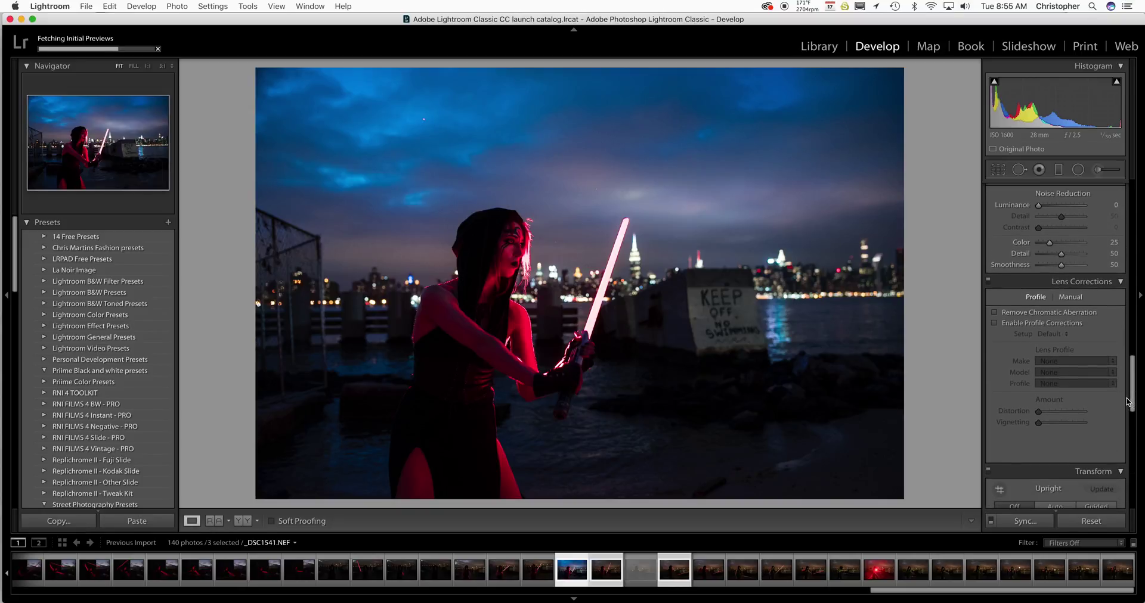
{"action": "left_click", "coordinate": [1038, 322]}
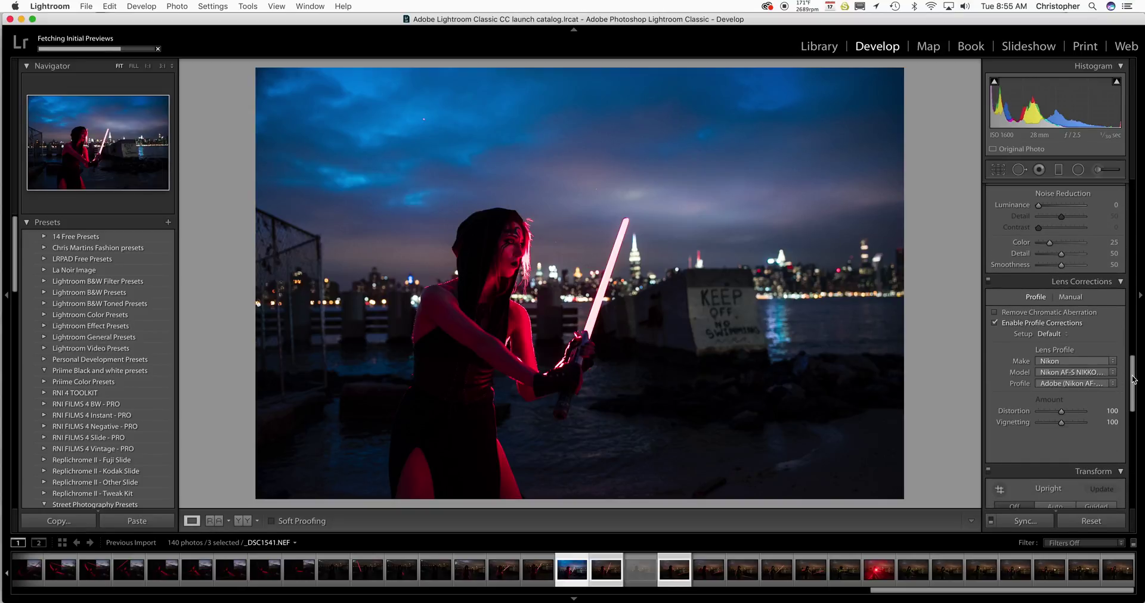
Set the post-crop vignetting amount of _DSC1541 to -27.
{"action": "left_click_drag", "start_coordinate": [1132, 380], "coordinate": [1130, 451]}
{"action": "left_click_drag", "start_coordinate": [1062, 324], "coordinate": [1054, 325]}
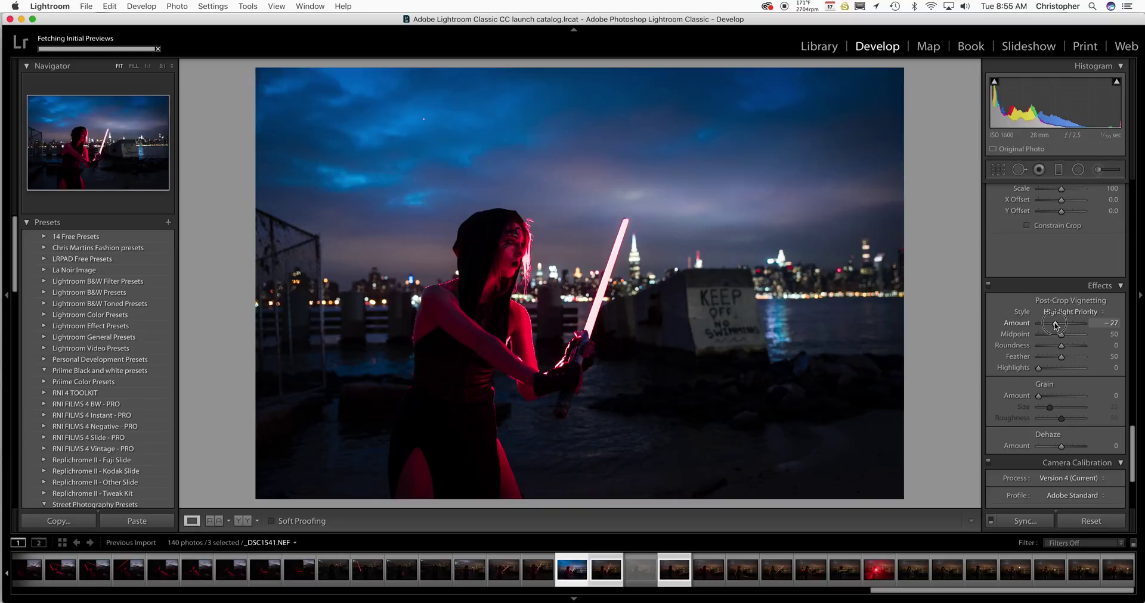
{"action": "left_click", "coordinate": [1098, 171]}
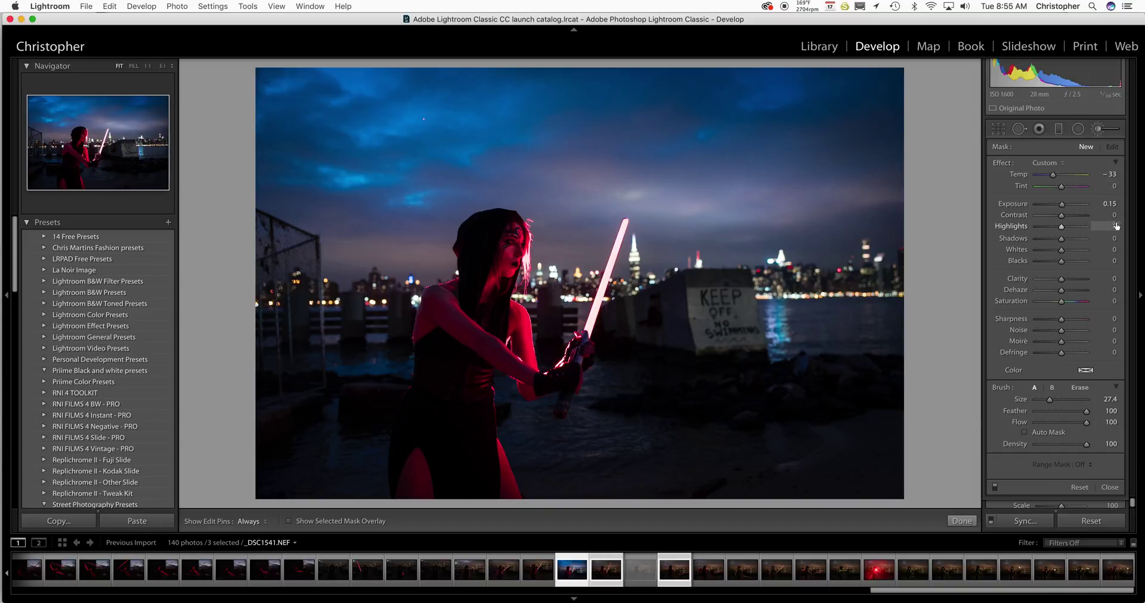
{"action": "left_click", "coordinate": [1100, 486]}
Shift the purple hue to -5 and the magenta hue to -11 on _DSC1541.
{"action": "scroll", "coordinate": [1106, 379], "scroll_direction": "down", "scroll_amount": 5}
{"action": "scroll", "coordinate": [1106, 379], "scroll_direction": "up", "scroll_amount": 8}
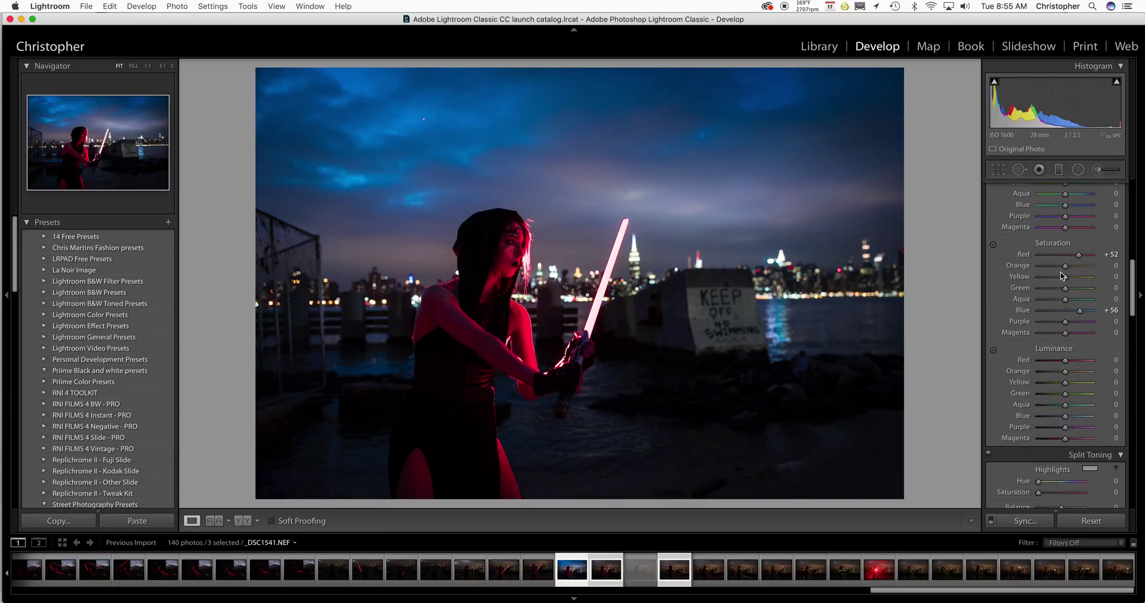
{"action": "scroll", "coordinate": [1061, 275], "scroll_direction": "up", "scroll_amount": 2}
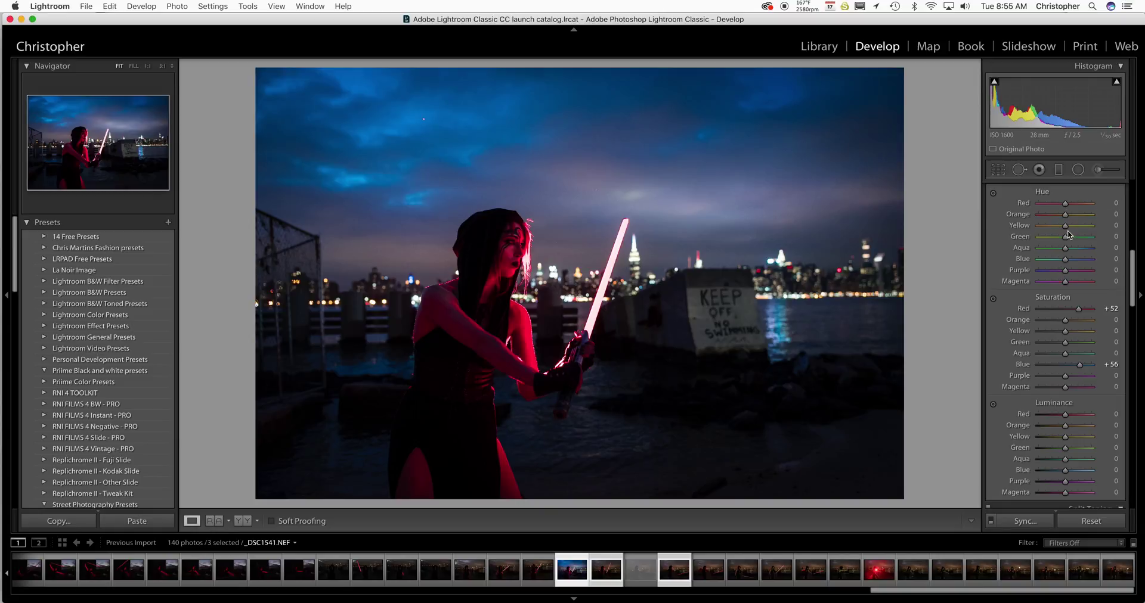
{"action": "mouse_move", "coordinate": [1069, 273]}
{"action": "left_mouse_down"}
{"action": "mouse_move", "coordinate": [1036, 273]}
{"action": "mouse_move", "coordinate": [1065, 277]}
{"action": "left_mouse_up"}
{"action": "left_click_drag", "start_coordinate": [1066, 284], "coordinate": [1063, 285]}
Adjust the reds of _DSC1541 to hue +14, saturation +100 and luminance -64.
{"action": "scroll", "coordinate": [1037, 240], "scroll_direction": "up", "scroll_amount": 2}
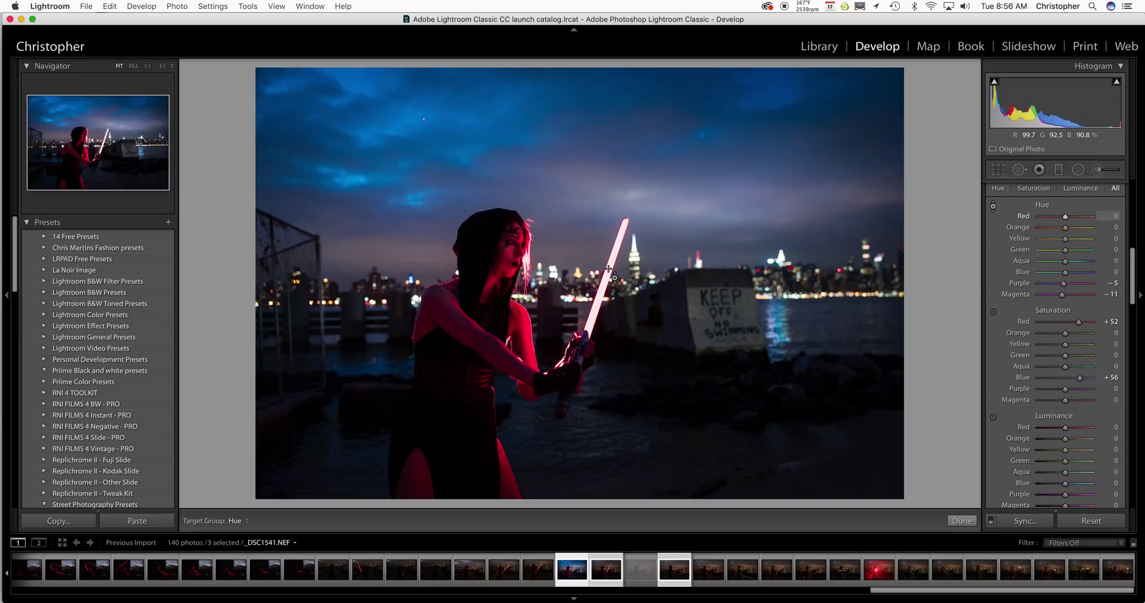
{"action": "mouse_move", "coordinate": [1068, 216]}
{"action": "left_mouse_down"}
{"action": "mouse_move", "coordinate": [1039, 218]}
{"action": "mouse_move", "coordinate": [1107, 226]}
{"action": "mouse_move", "coordinate": [1068, 220]}
{"action": "left_mouse_up"}
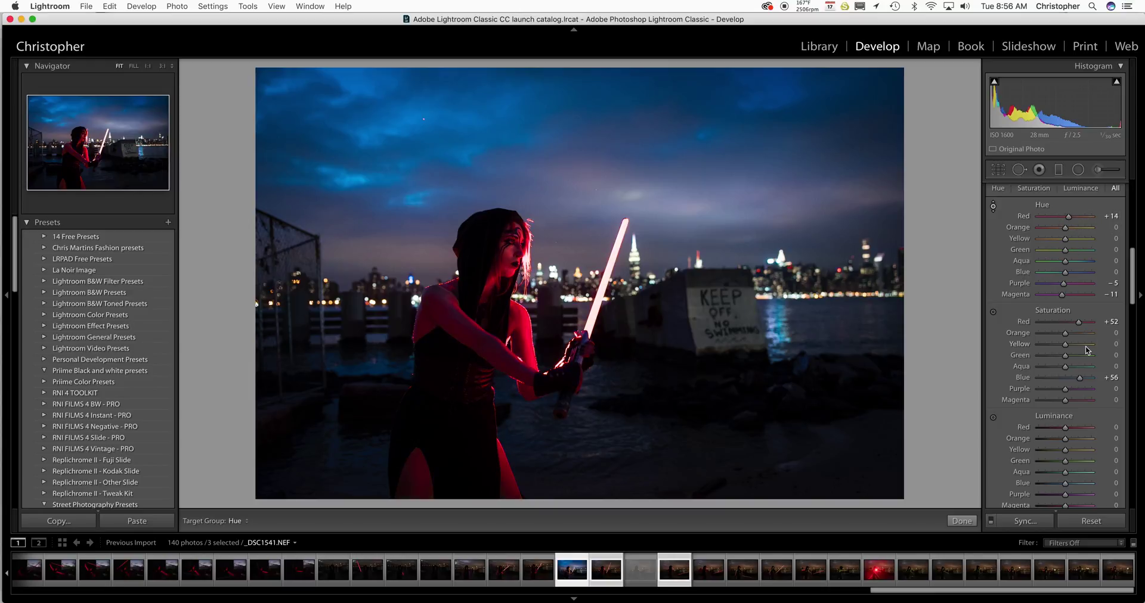
{"action": "left_click_drag", "start_coordinate": [1079, 325], "coordinate": [1093, 322]}
{"action": "left_click_drag", "start_coordinate": [1065, 428], "coordinate": [1048, 428]}
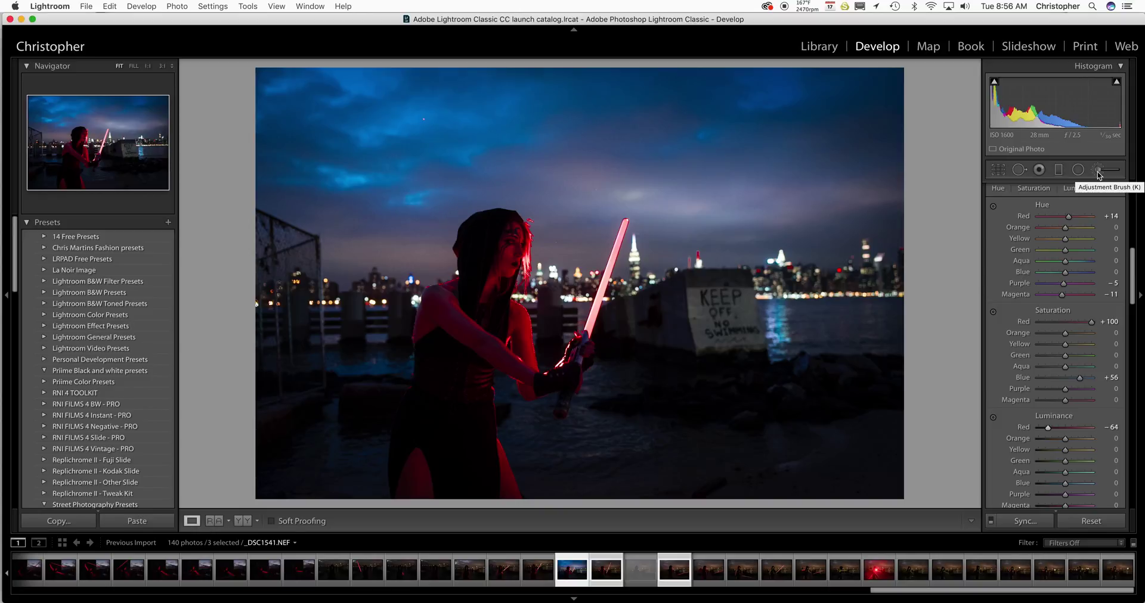
Synchronize the develop settings of _DSC1541 to the other two selected photos and check the look of each.
{"action": "left_click", "coordinate": [213, 6]}
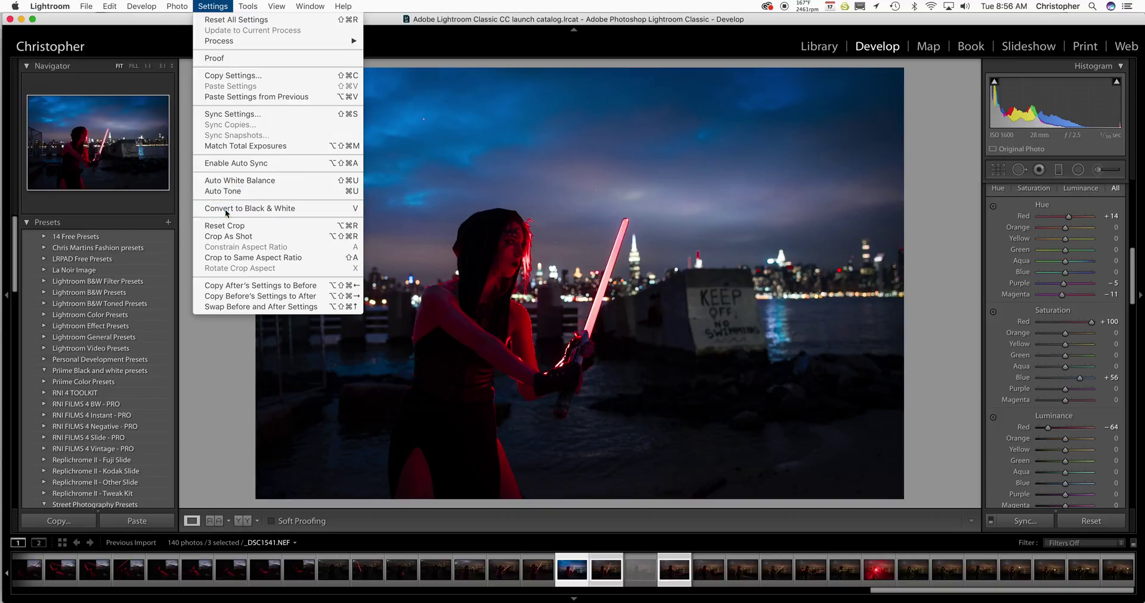
{"action": "left_click", "coordinate": [205, 4]}
{"action": "left_click", "coordinate": [1025, 522]}
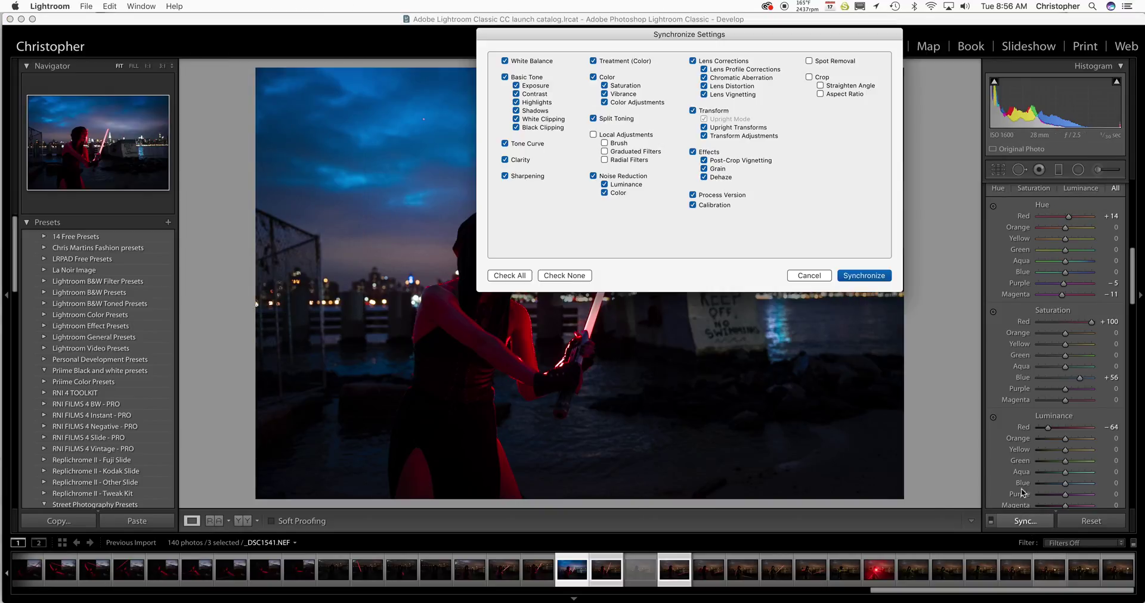
{"action": "left_click", "coordinate": [864, 276]}
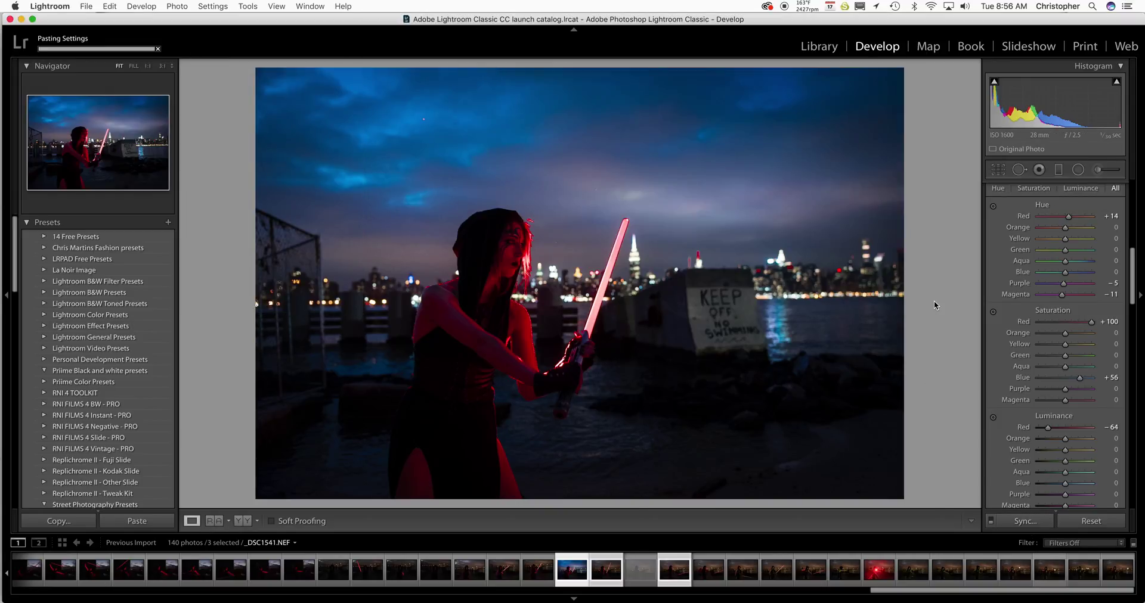
{"action": "key", "text": "Right"}
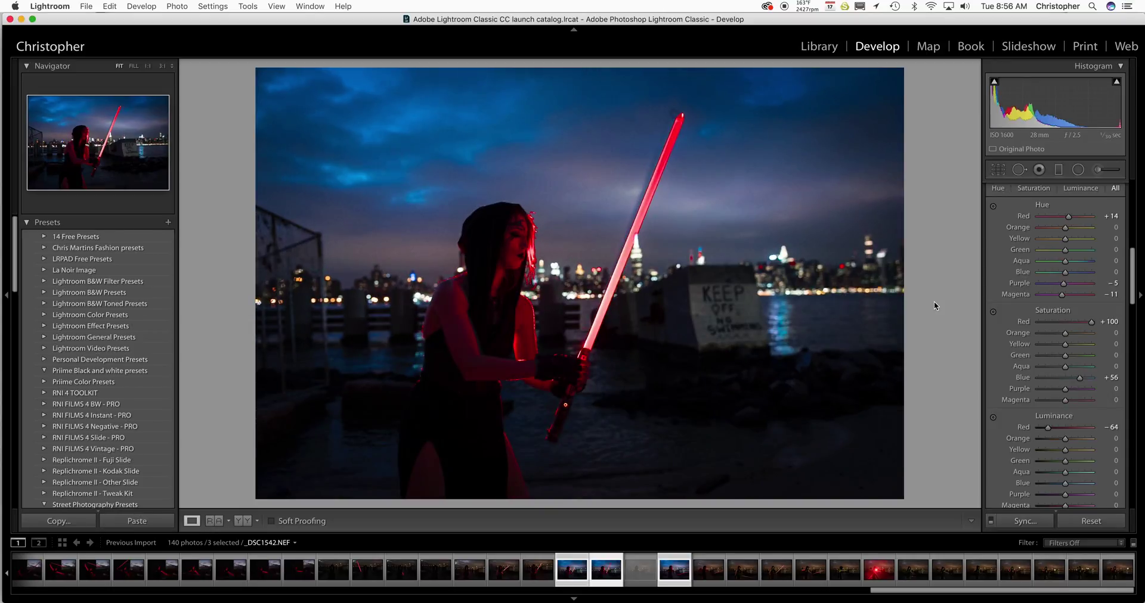
{"action": "key", "text": "Right"}
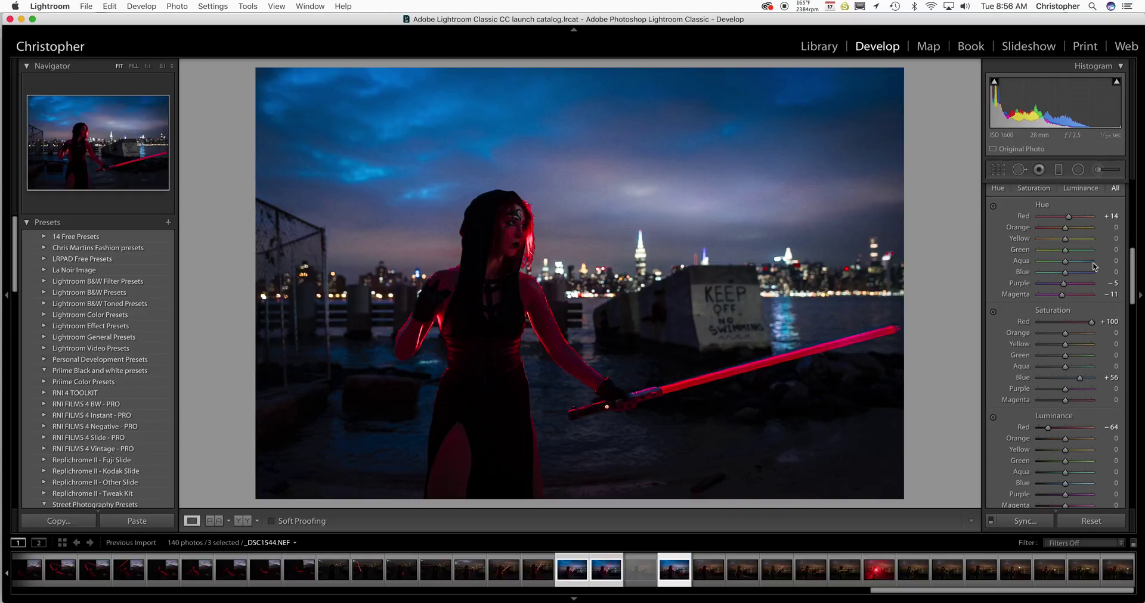
Raise the red luminance of _DSC1544, and return to _DSC1542.
{"action": "scroll", "coordinate": [1131, 300], "scroll_direction": "down", "scroll_amount": 10}
{"action": "scroll", "coordinate": [1131, 297], "scroll_direction": "up", "scroll_amount": 8}
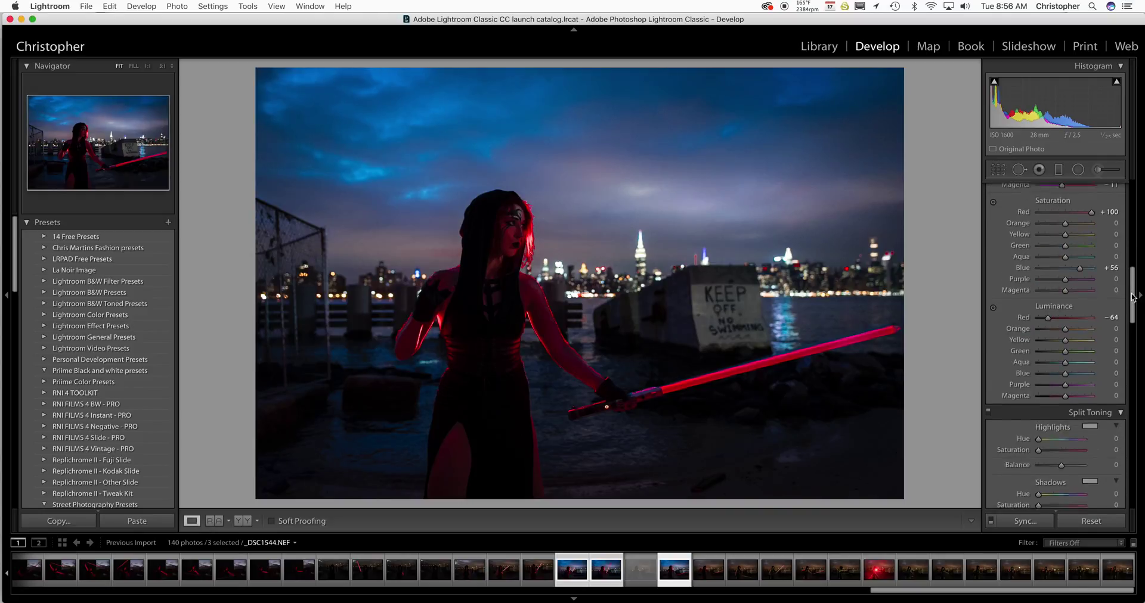
{"action": "scroll", "coordinate": [1136, 289], "scroll_direction": "up", "scroll_amount": 2}
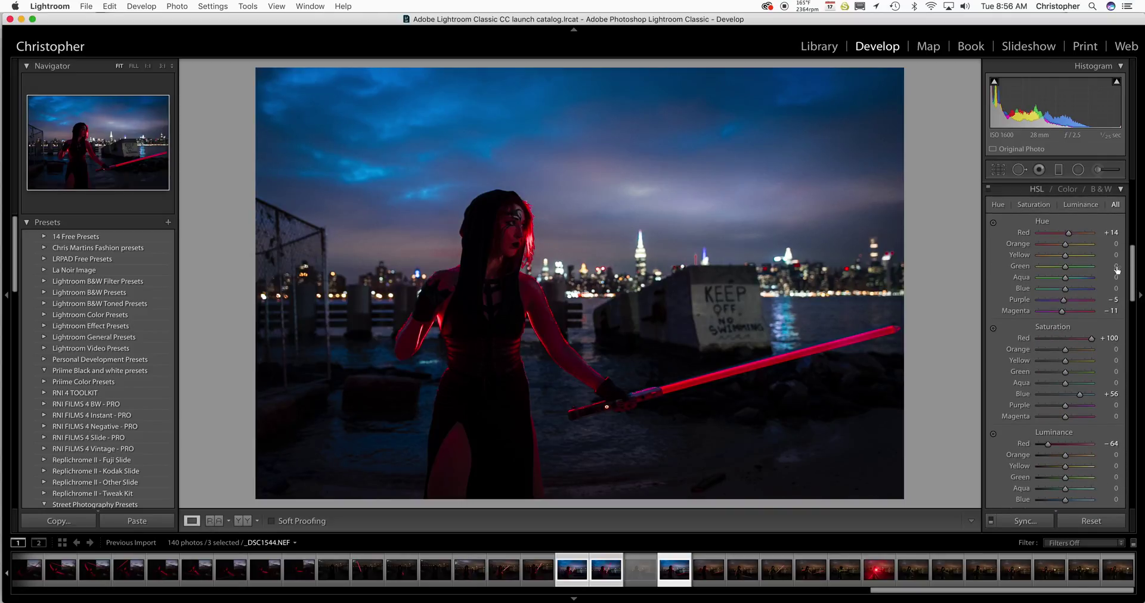
{"action": "left_click_drag", "start_coordinate": [1049, 445], "coordinate": [1084, 446]}
{"action": "key", "text": "Left"}
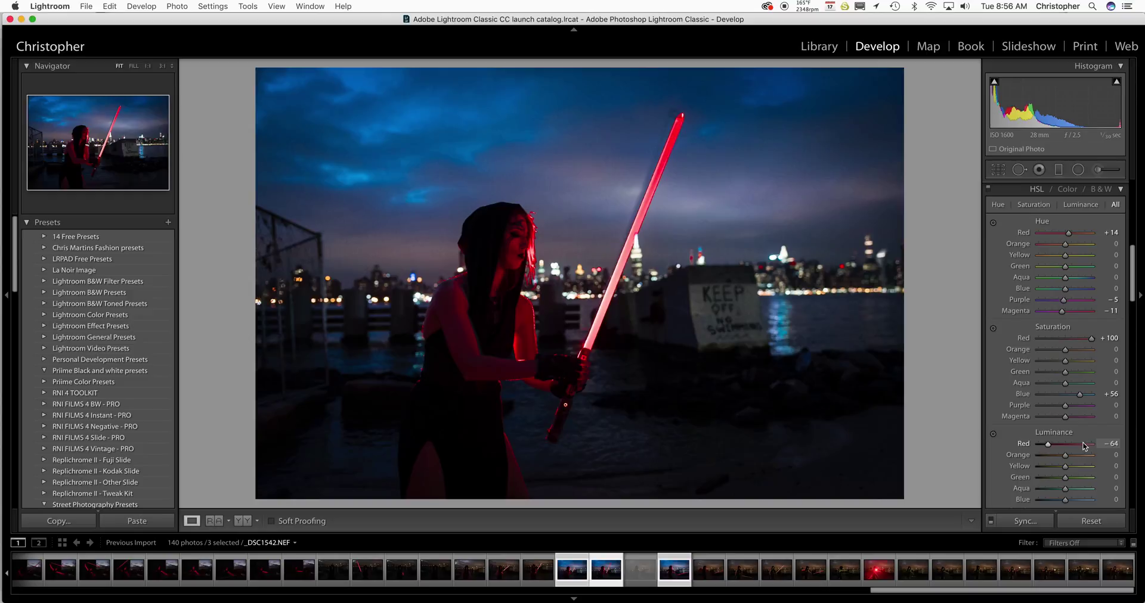
Export the three selected photos as JPEGs with custom file name text ending in "Classic CC review Nikon D850".
{"action": "left_click", "coordinate": [93, 6]}
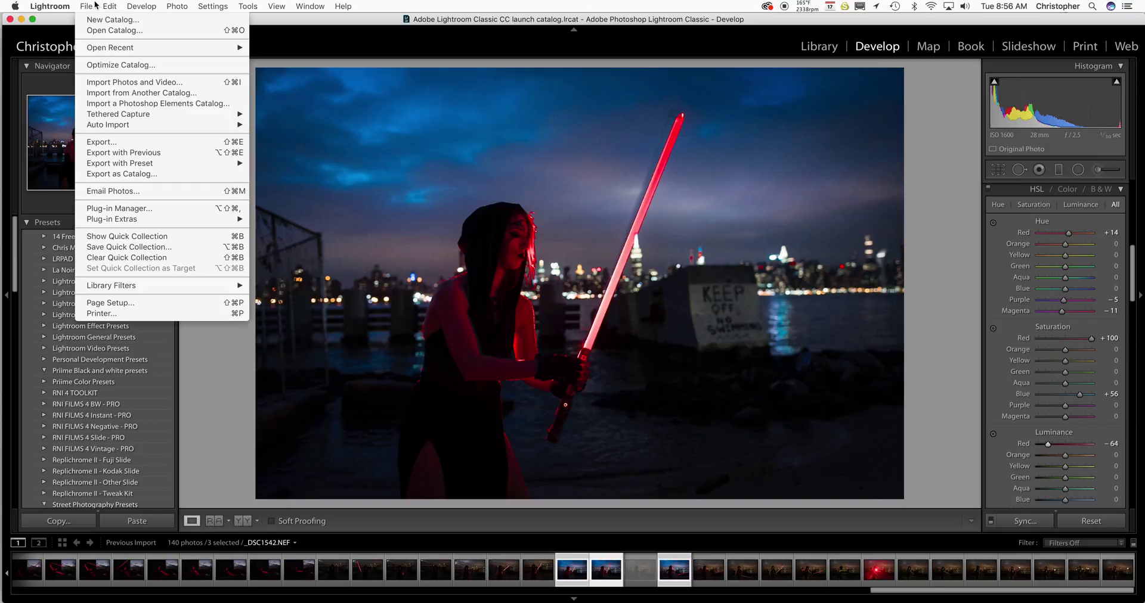
{"action": "left_click", "coordinate": [103, 142]}
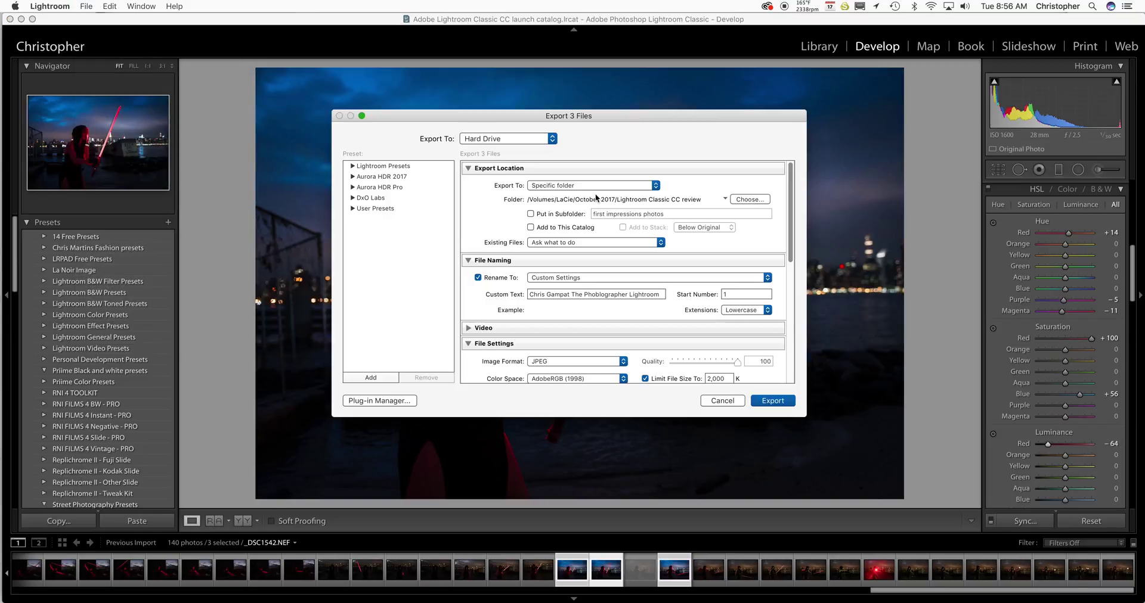
{"action": "triple_click", "coordinate": [654, 293]}
{"action": "type", "text": "Classic CC review f"}
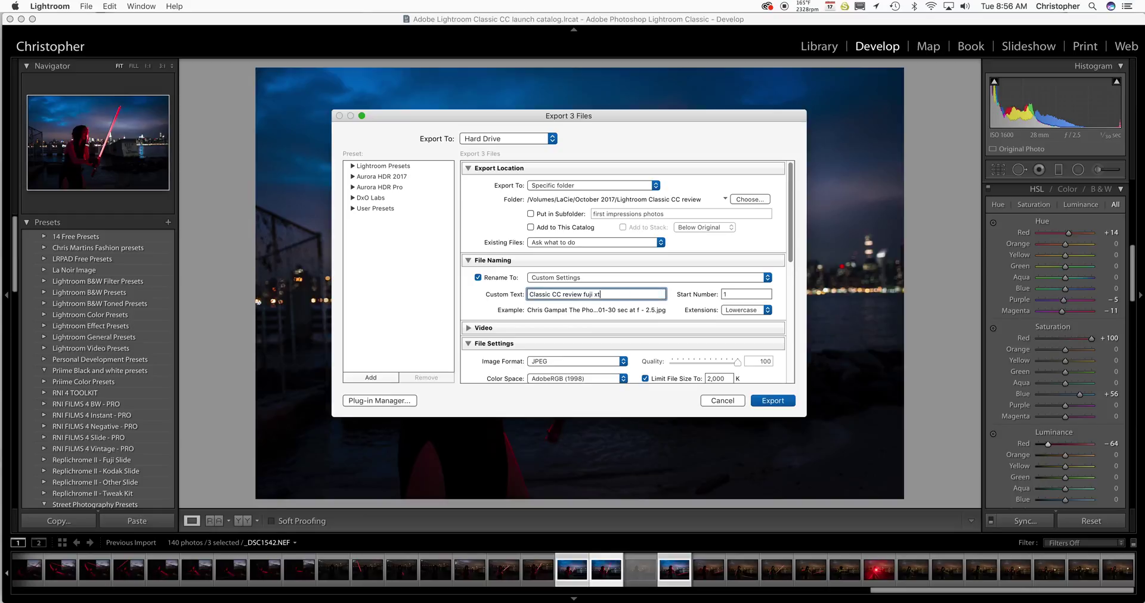
{"action": "key", "text": "BackSpace"}
{"action": "type", "text": "Nikon D850"}
{"action": "scroll", "coordinate": [700, 340], "scroll_direction": "down", "scroll_amount": 6}
{"action": "left_click", "coordinate": [761, 403]}
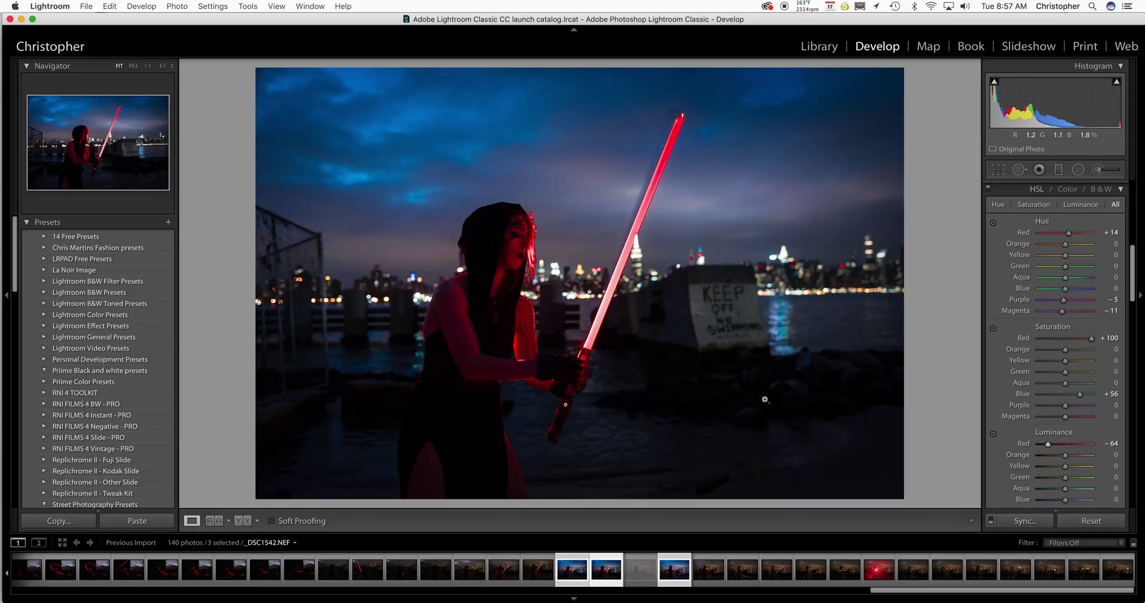
Browse the imported photos in the Library grid, and review the Basic develop settings of _DSC1542.
{"action": "left_click", "coordinate": [818, 46]}
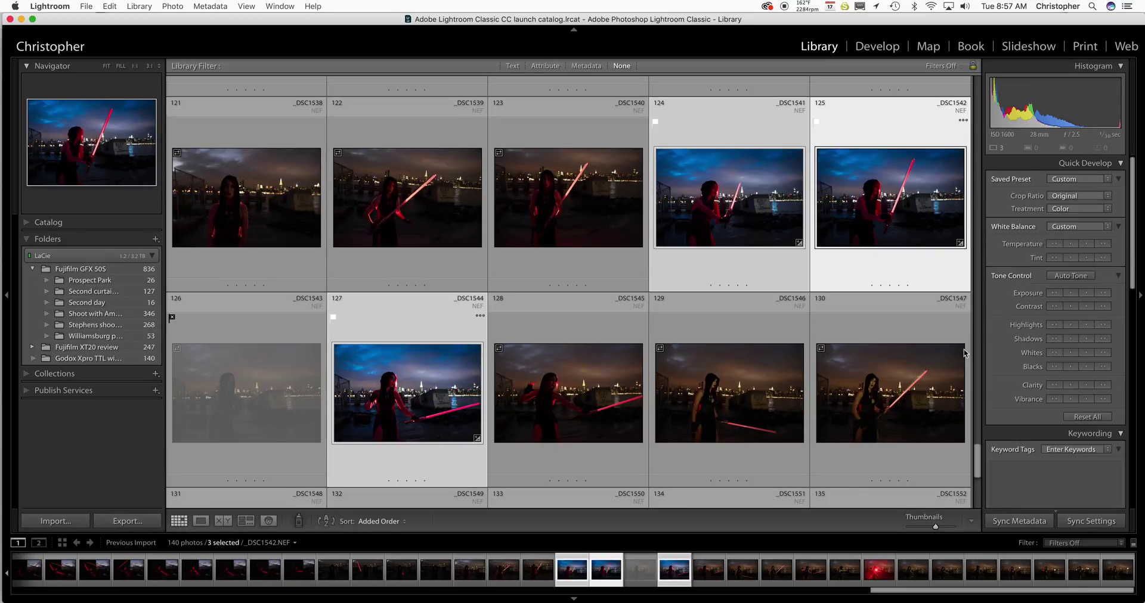
{"action": "left_click", "coordinate": [979, 309]}
{"action": "left_click_drag", "start_coordinate": [980, 308], "coordinate": [982, 82]}
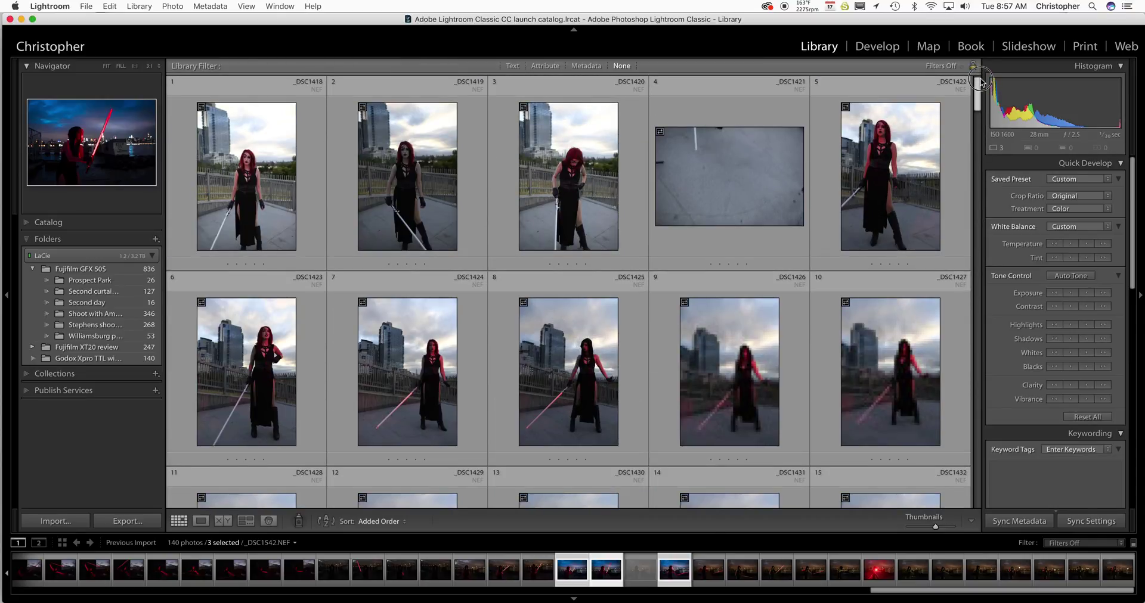
{"action": "left_click_drag", "start_coordinate": [979, 156], "coordinate": [977, 258]}
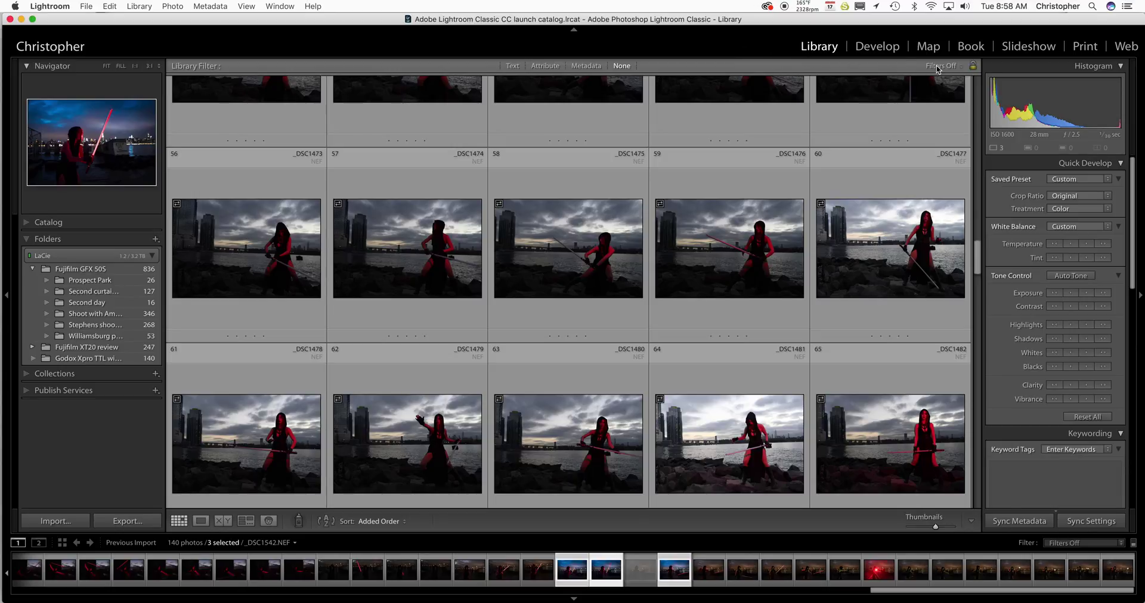
{"action": "left_click", "coordinate": [883, 55]}
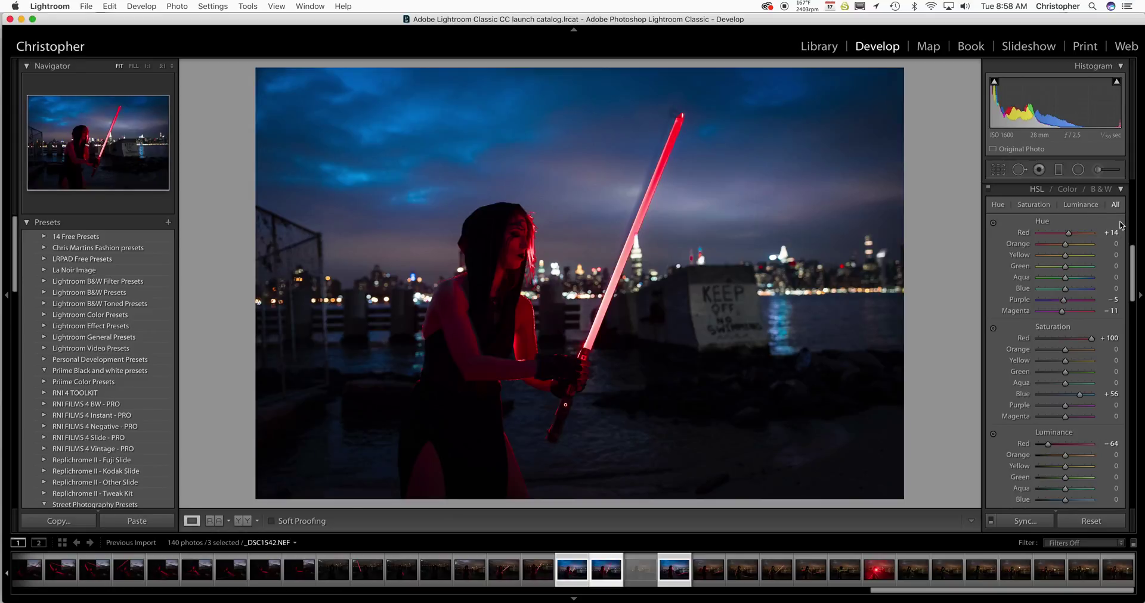
{"action": "scroll", "coordinate": [1120, 232], "scroll_direction": "up", "scroll_amount": 10}
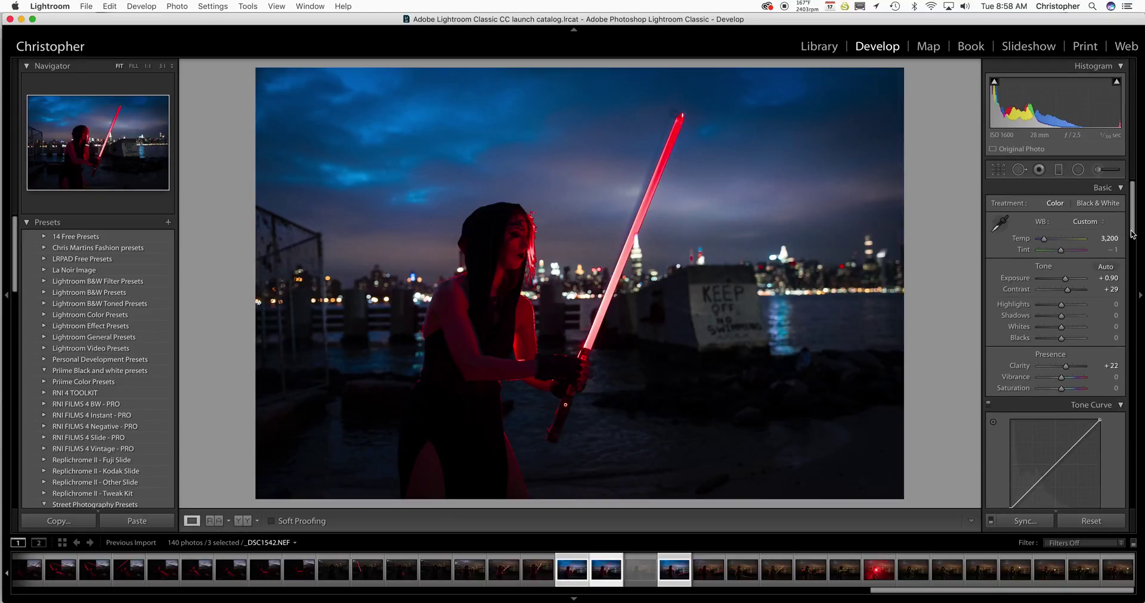
{"action": "scroll", "coordinate": [1132, 242], "scroll_direction": "down", "scroll_amount": 2}
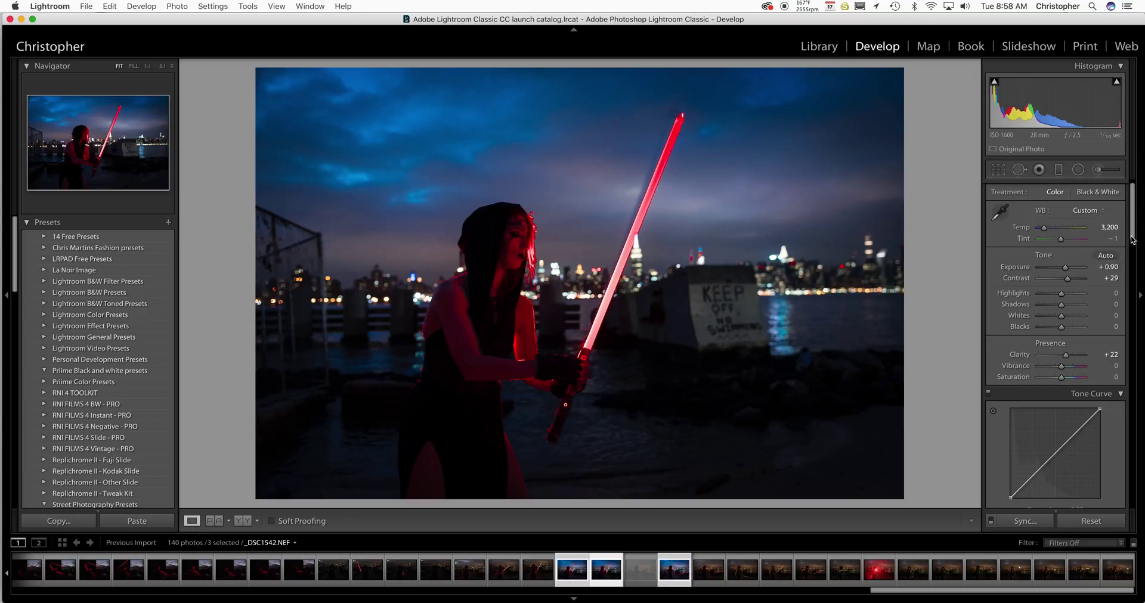
{"action": "mouse_move", "coordinate": [1135, 237]}
{"action": "left_mouse_down"}
{"action": "mouse_move", "coordinate": [1135, 421]}
{"action": "mouse_move", "coordinate": [1120, 228]}
{"action": "left_mouse_up"}
{"action": "scroll", "coordinate": [1135, 421], "scroll_direction": "down", "scroll_amount": 5}
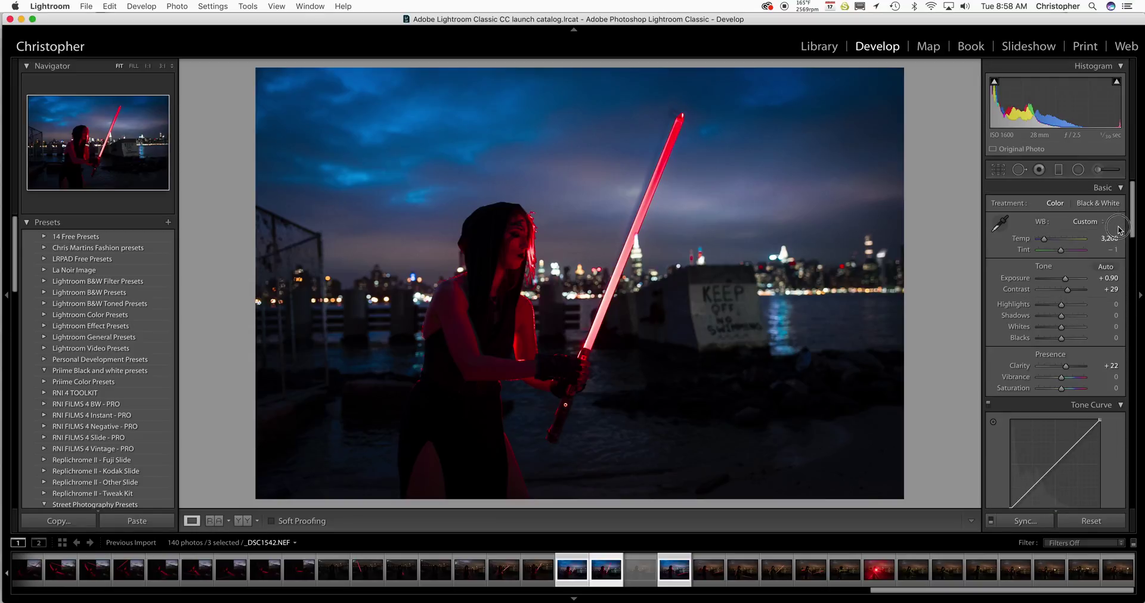